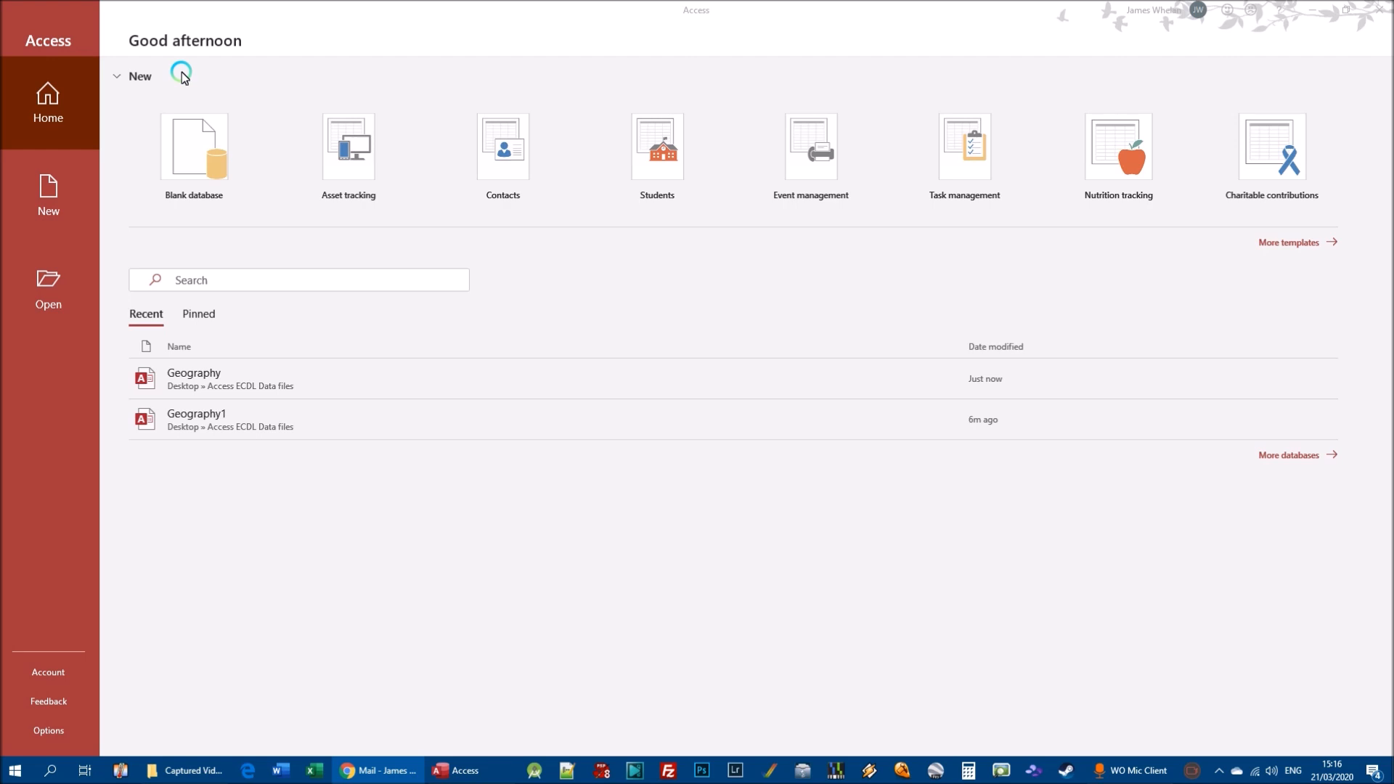
Step: Open the Geography database from the Access ECDL Data files folder on the Desktop
click(45, 288)
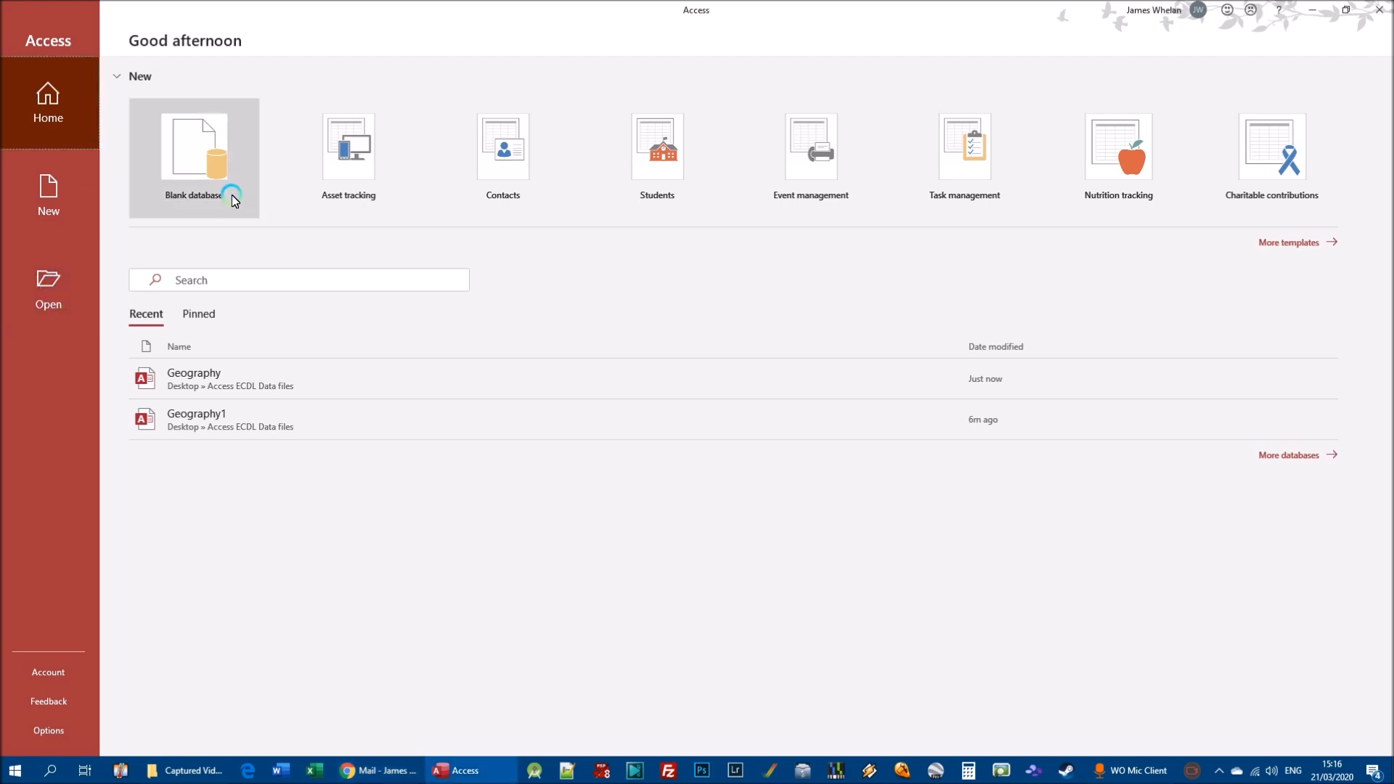
click(48, 291)
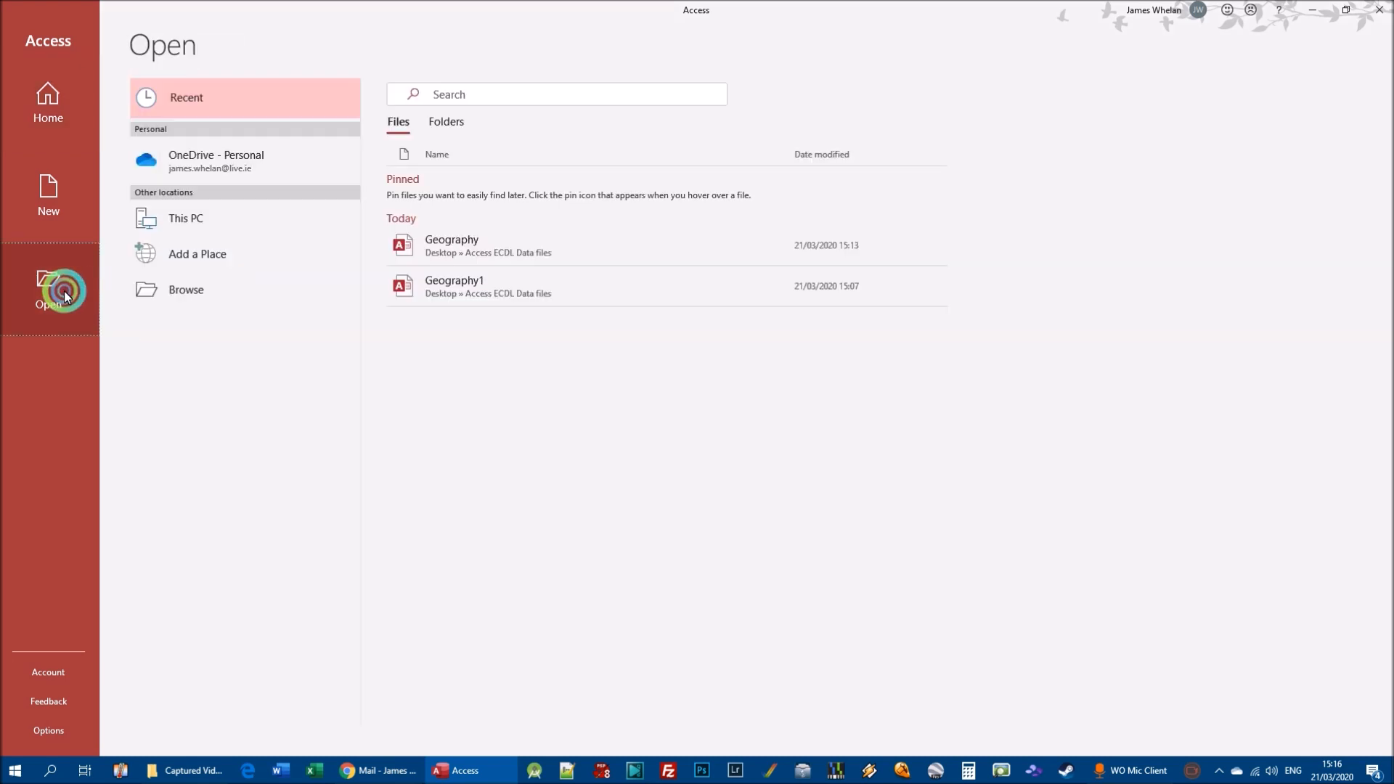
click(204, 297)
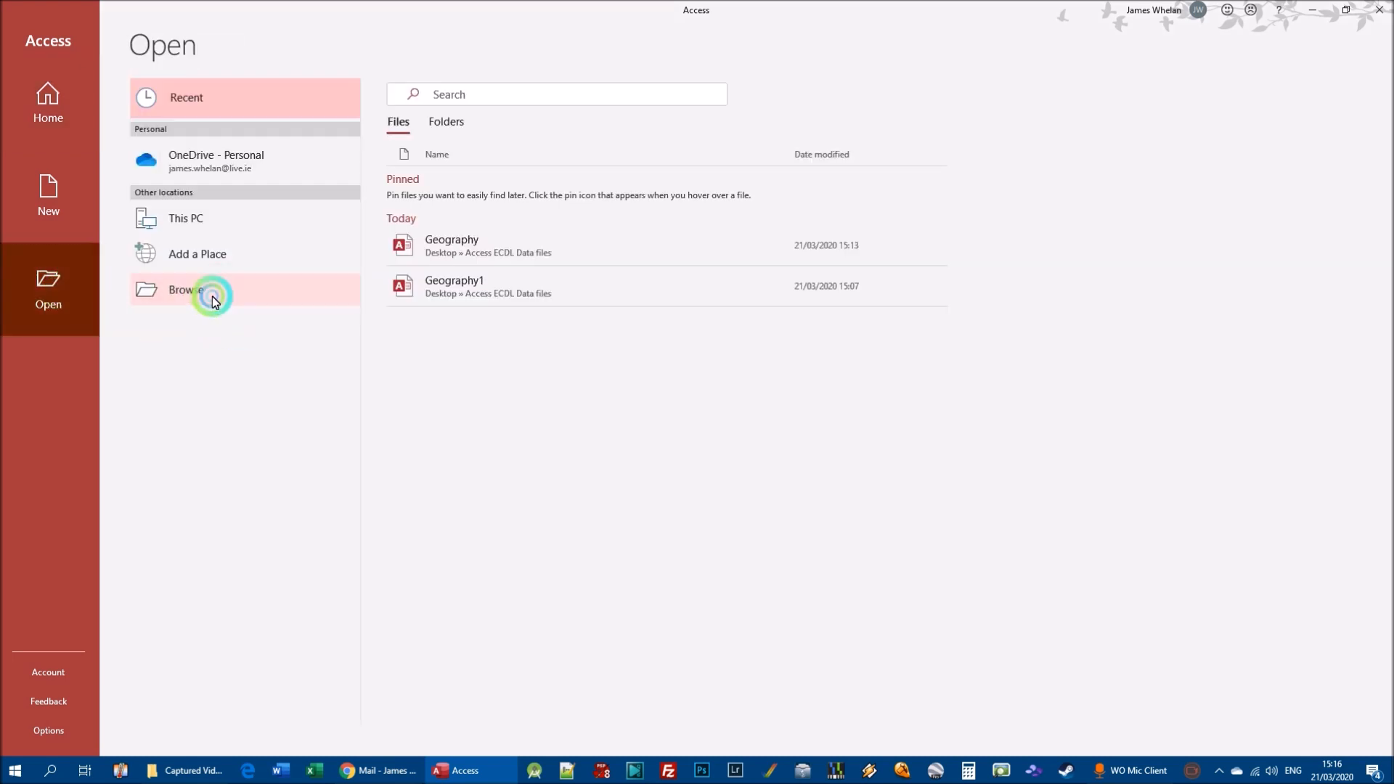
drag(111, 145, 111, 88)
click(54, 111)
click(182, 131)
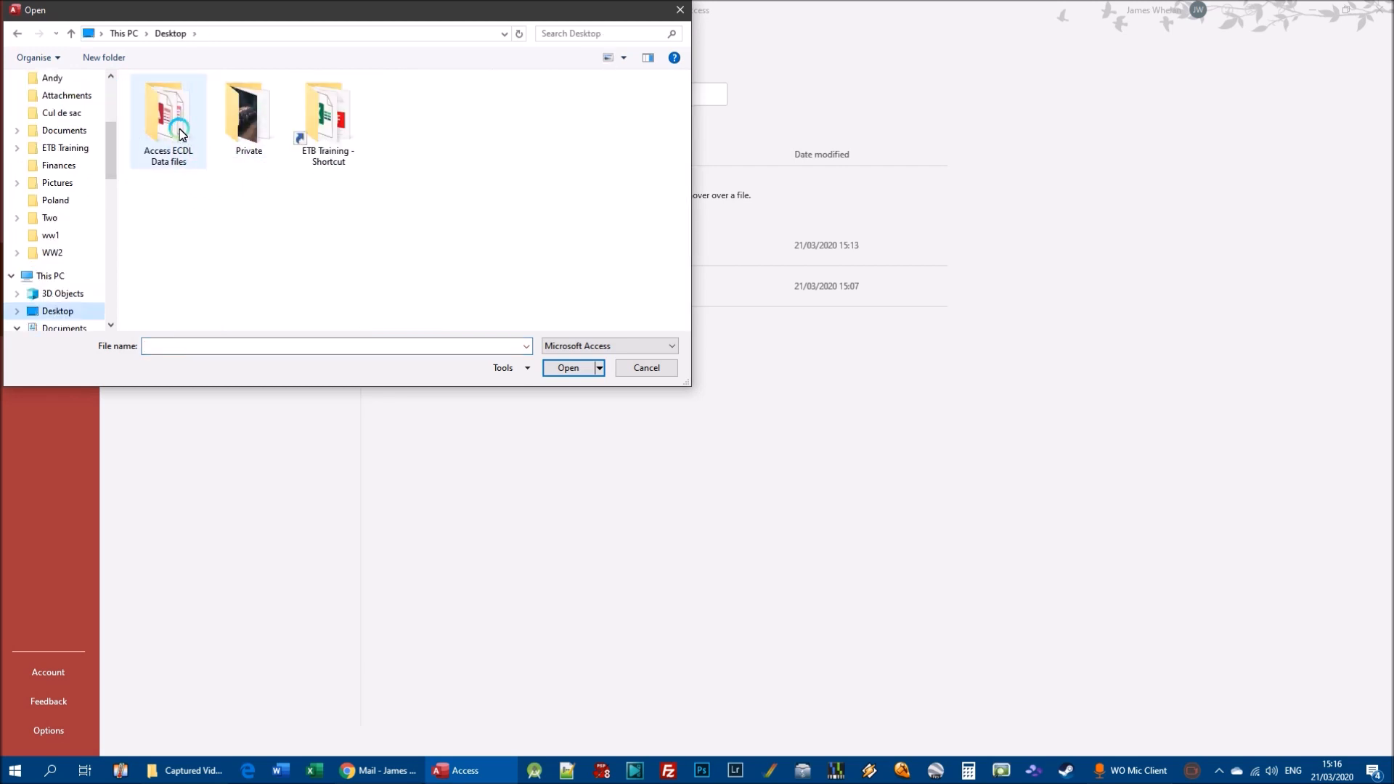
double_click(176, 133)
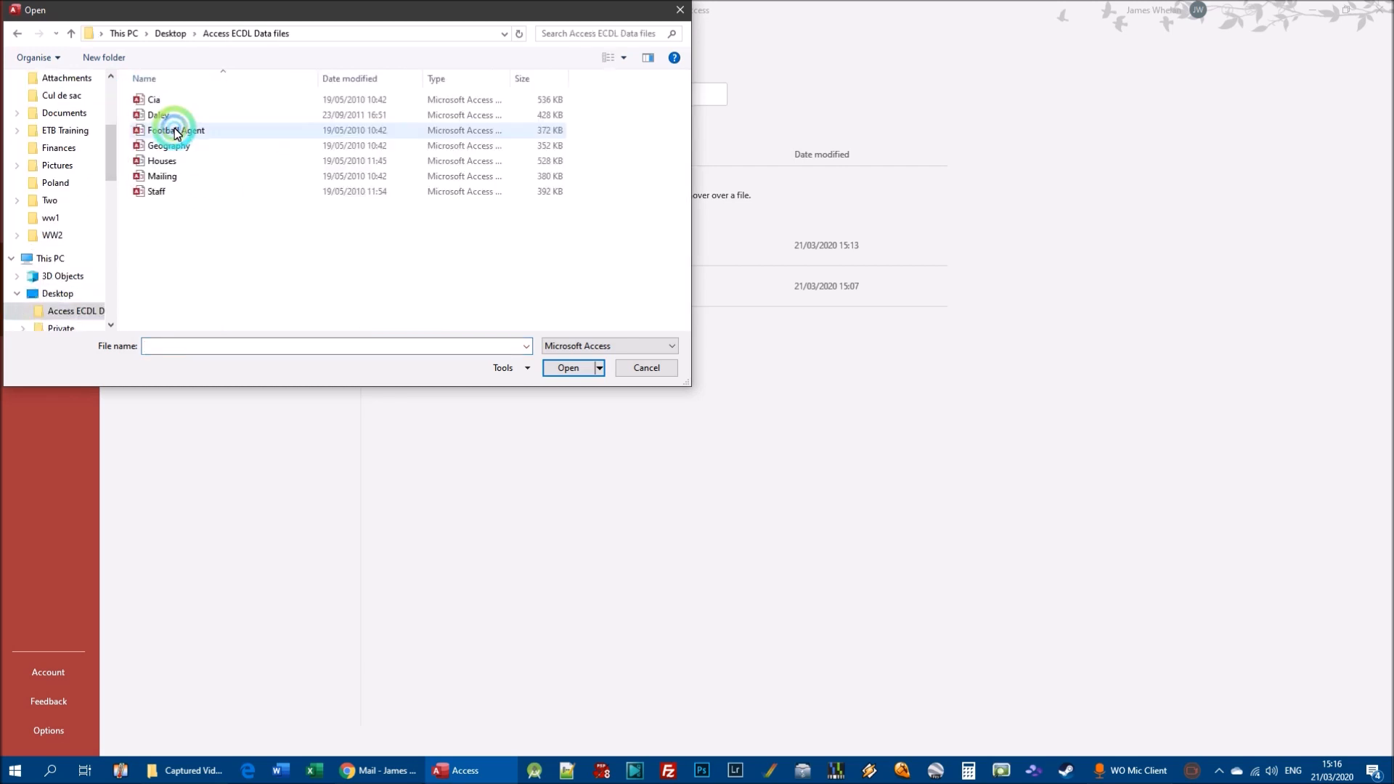
click(177, 148)
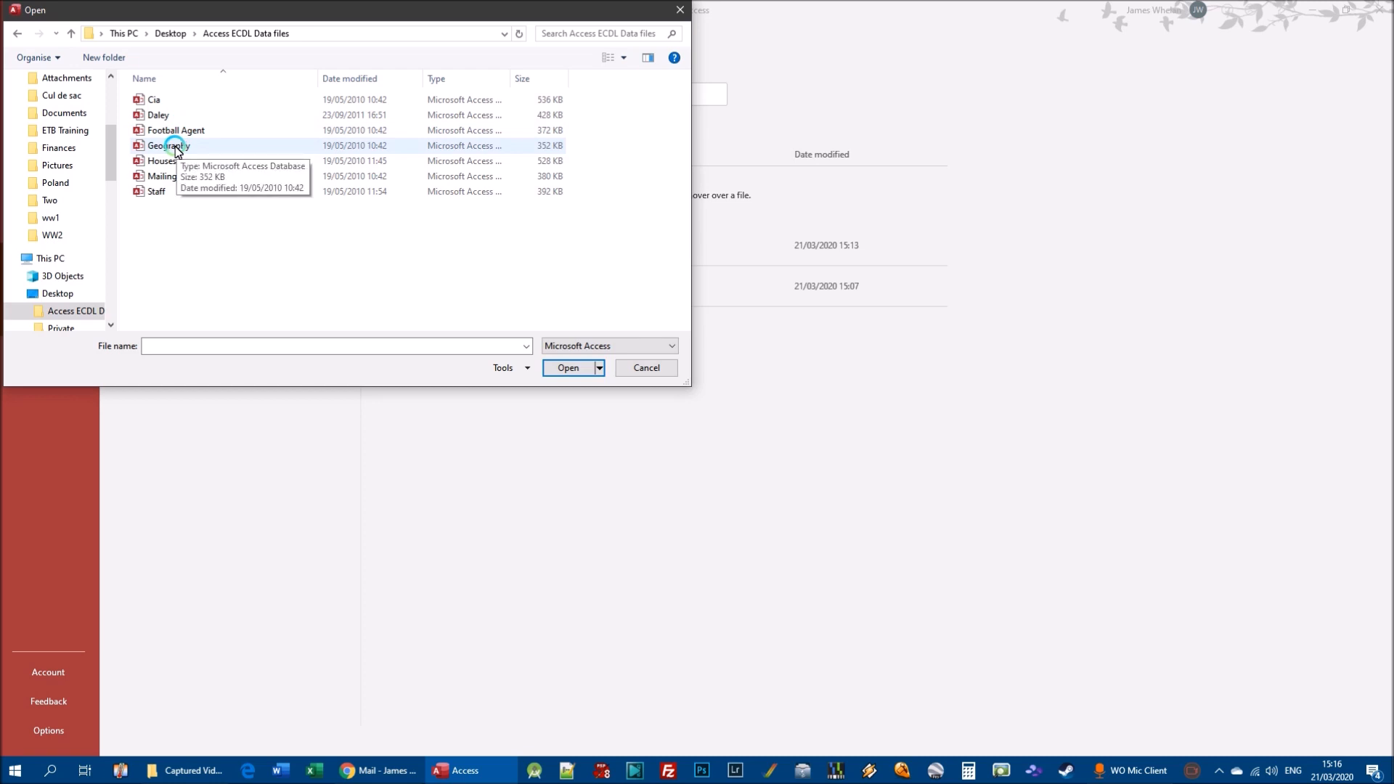
double_click(174, 146)
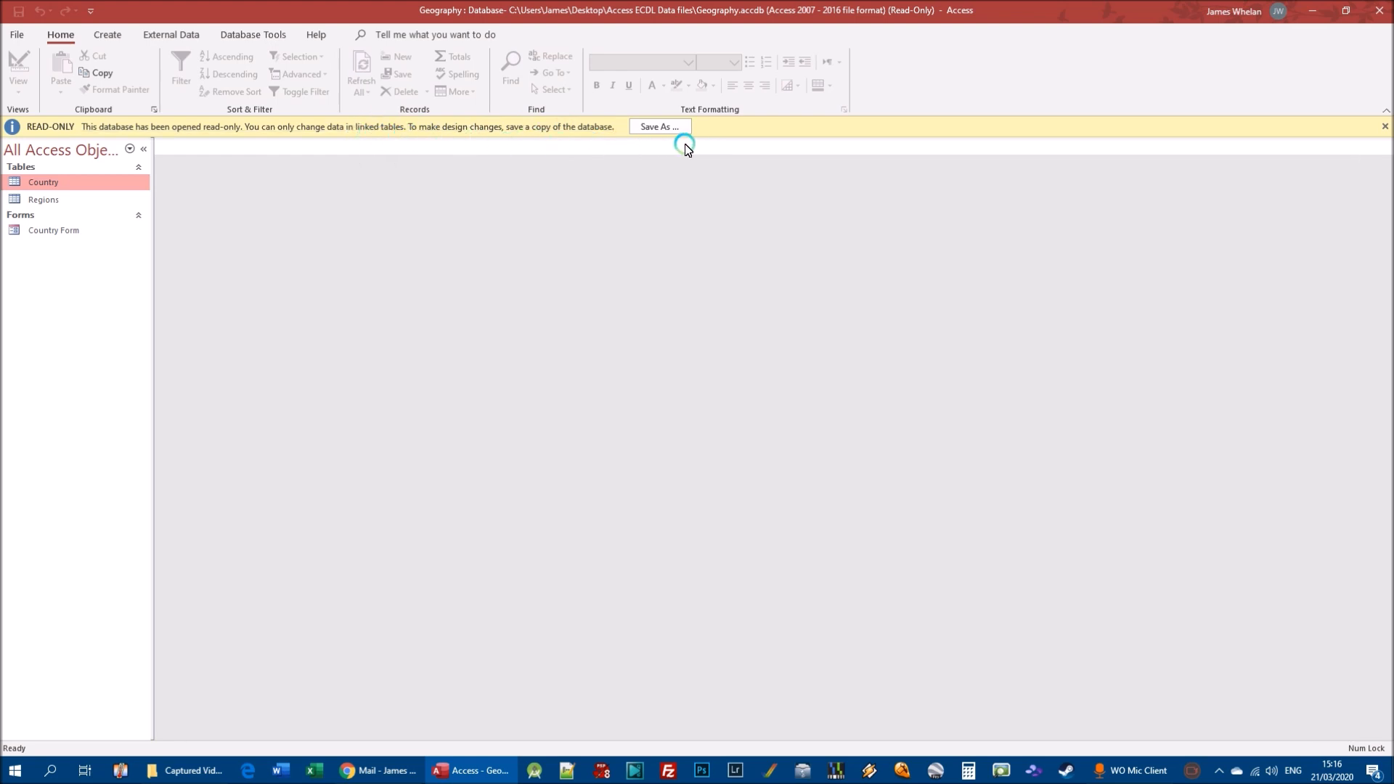
Step: Save a copy of the read-only database as Geography1 in the same folder and enable its active content
click(657, 127)
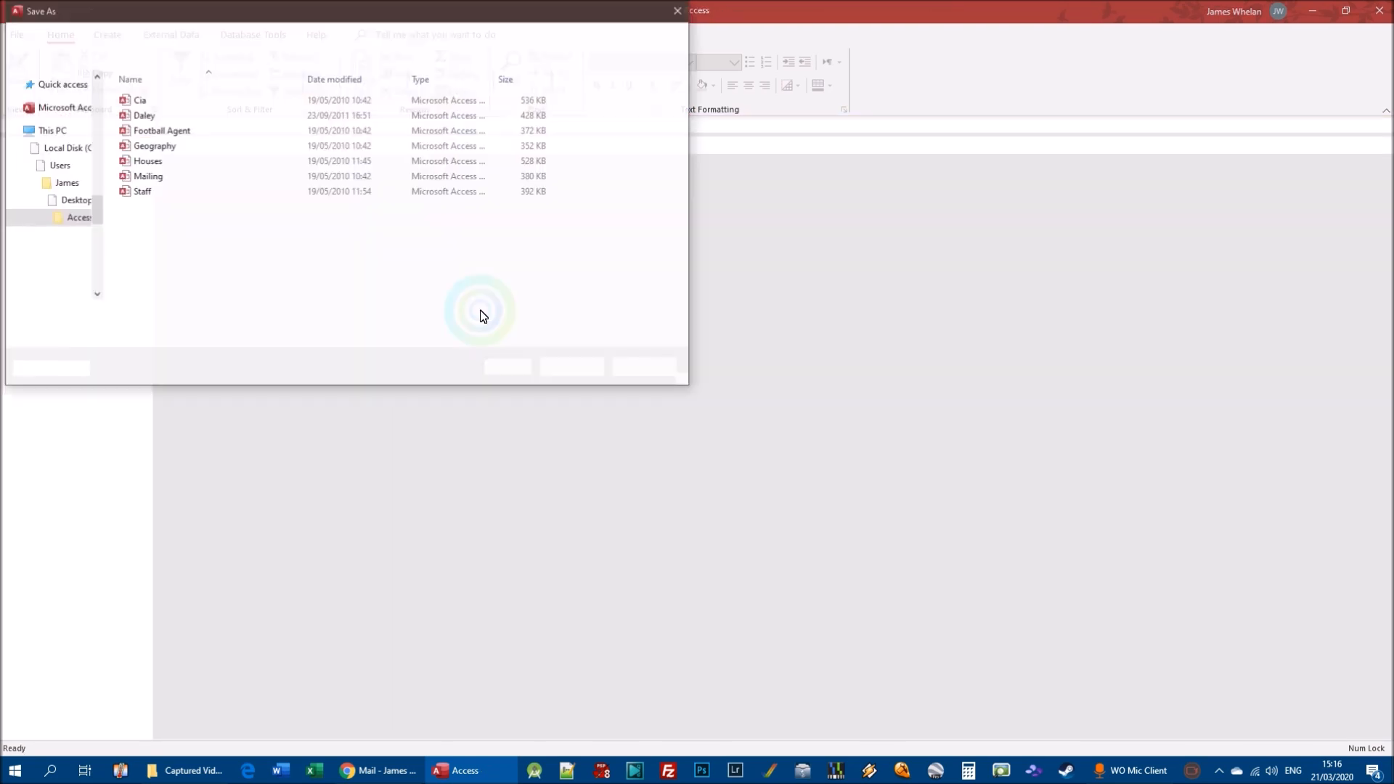
click(152, 319)
text(1)
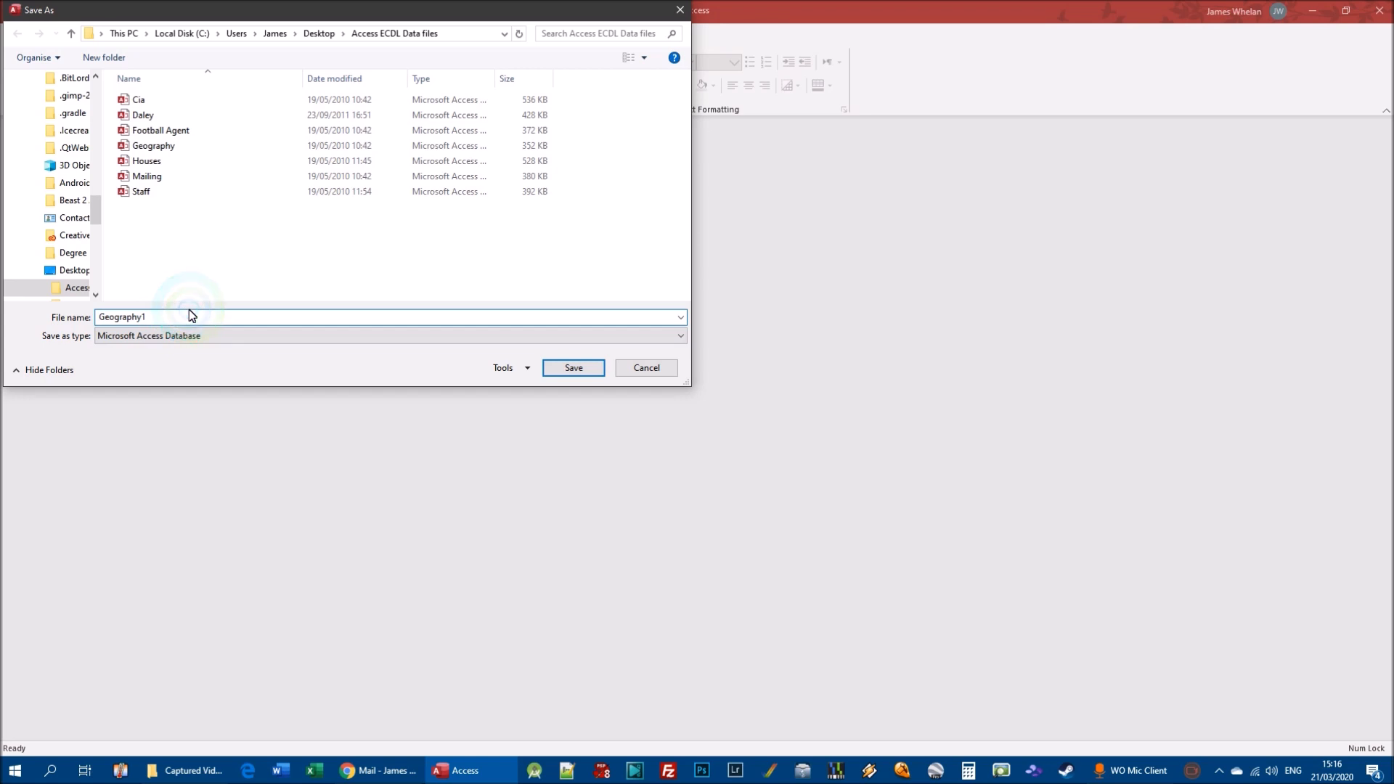
click(570, 370)
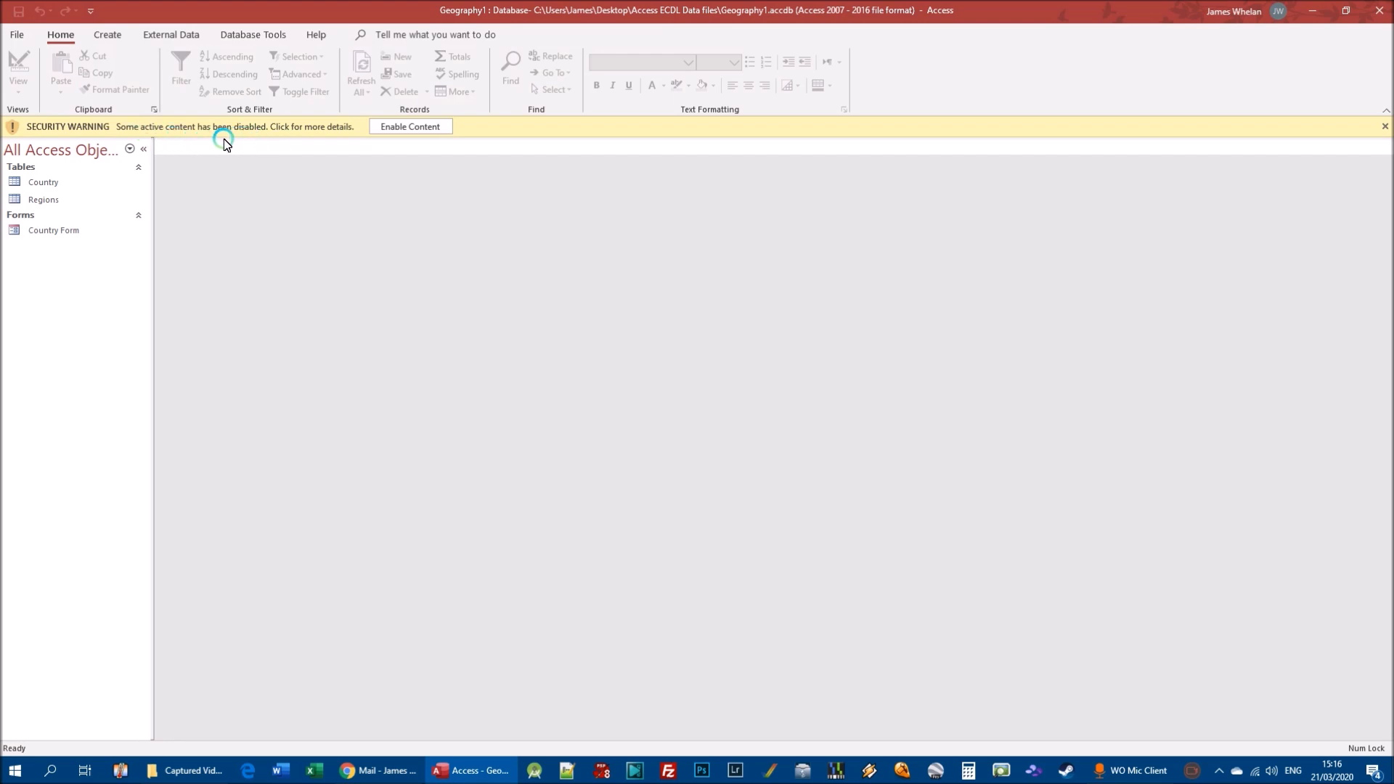
click(415, 131)
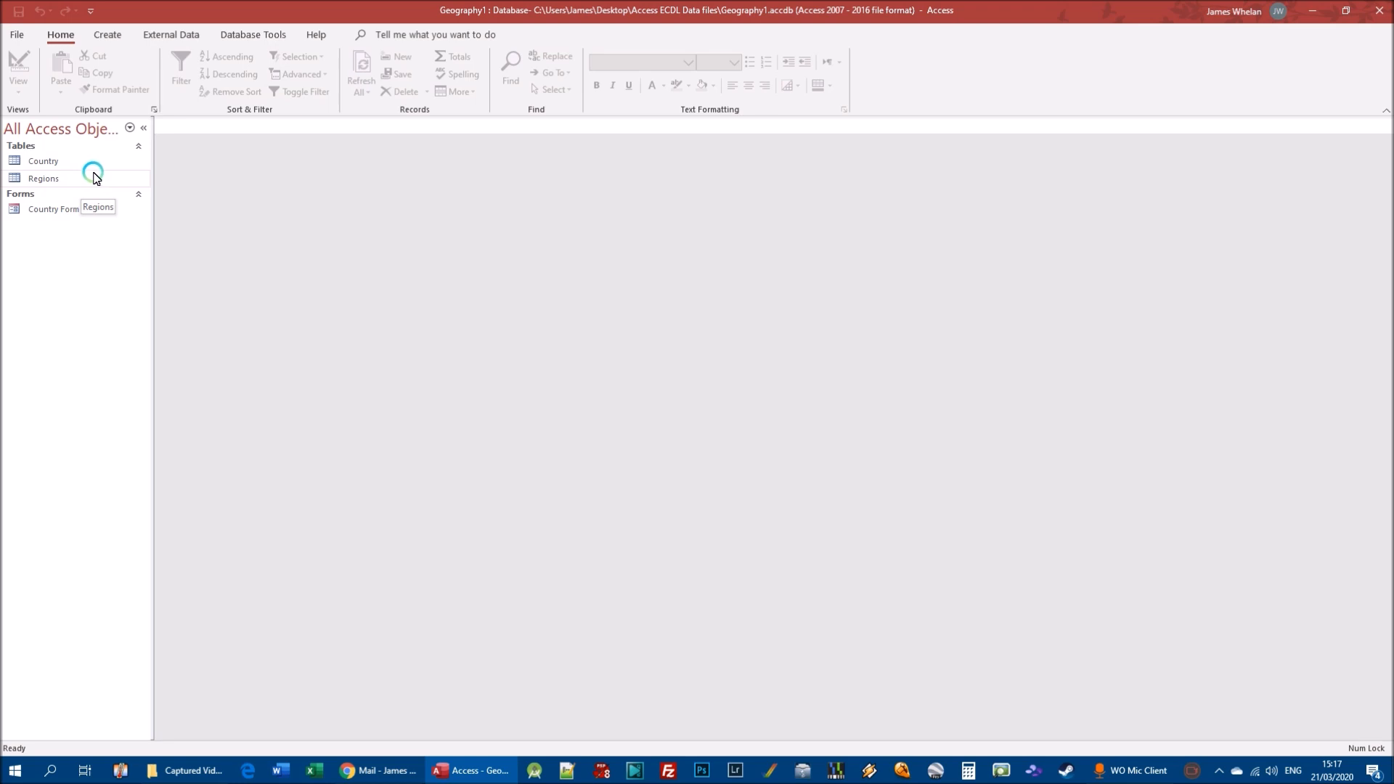
Step: Open the Country table in Datasheet View and close the Field List pane
double_click(45, 161)
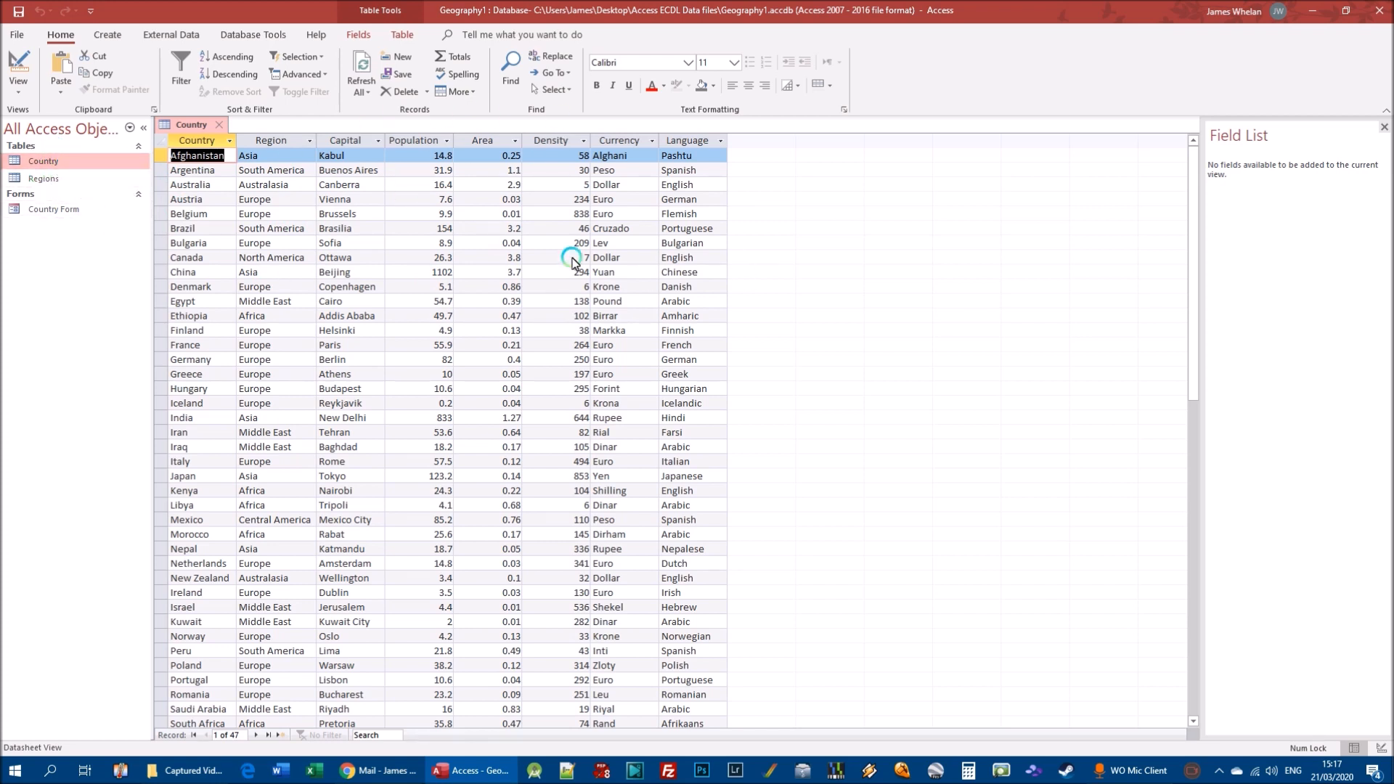
click(1382, 127)
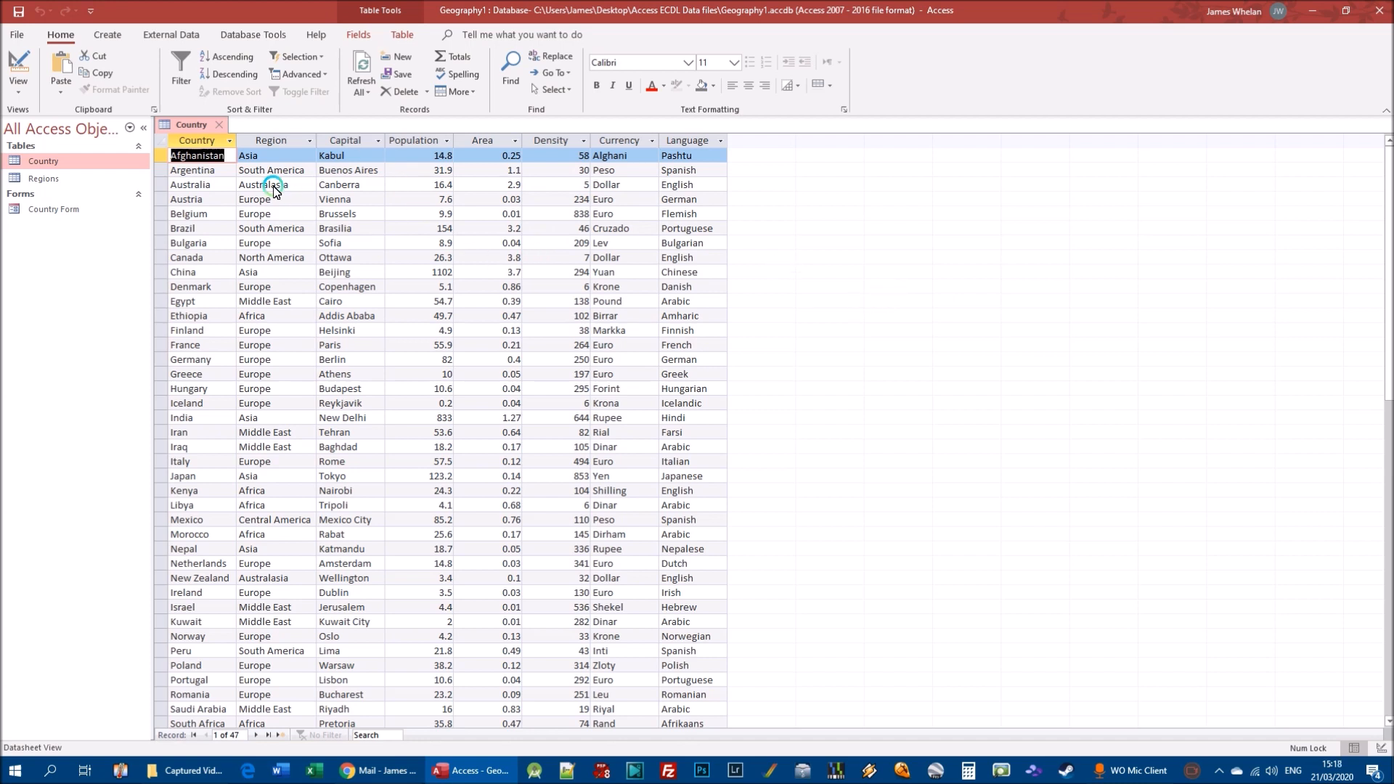
Step: Move between individual cells in different rows and columns of the Country table, including Region, Population, Density and Currency
click(260, 228)
click(259, 302)
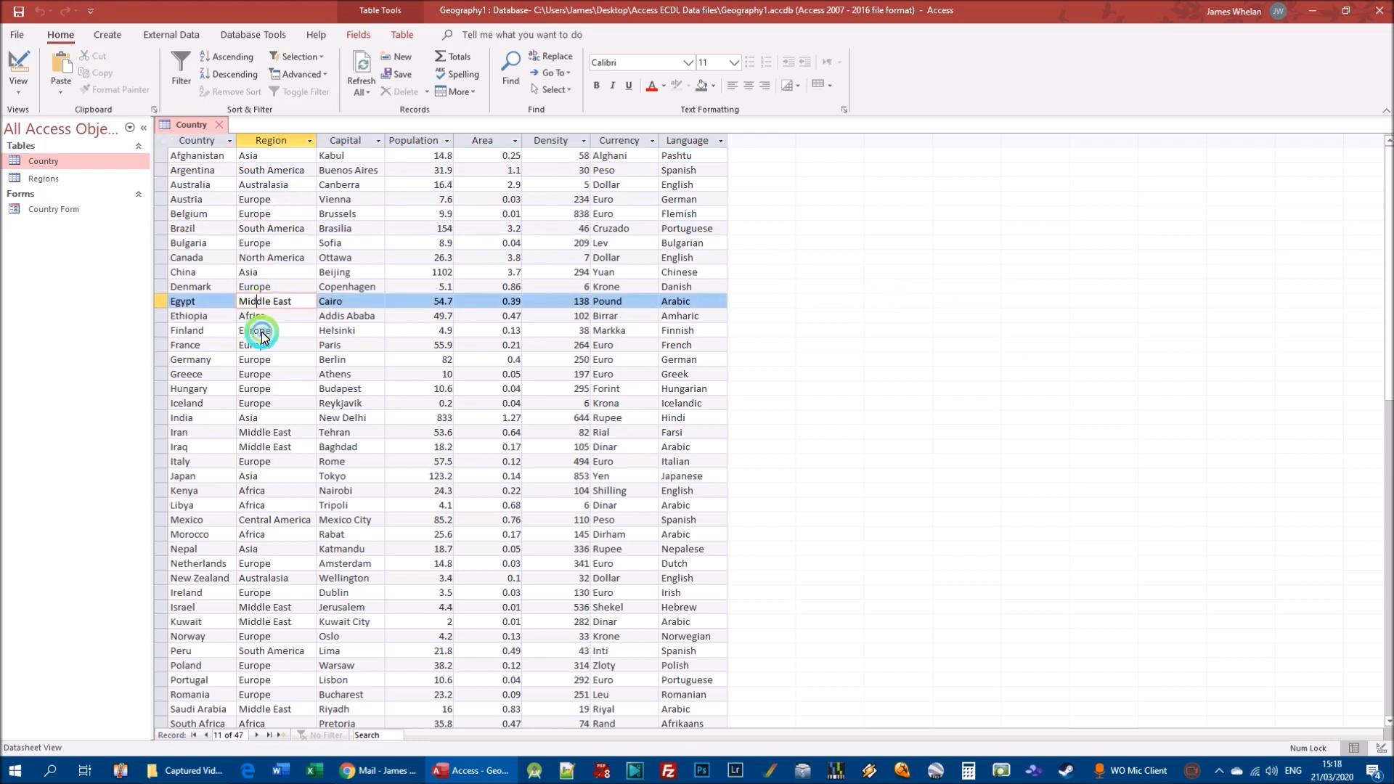
click(263, 387)
click(424, 186)
click(423, 273)
click(416, 403)
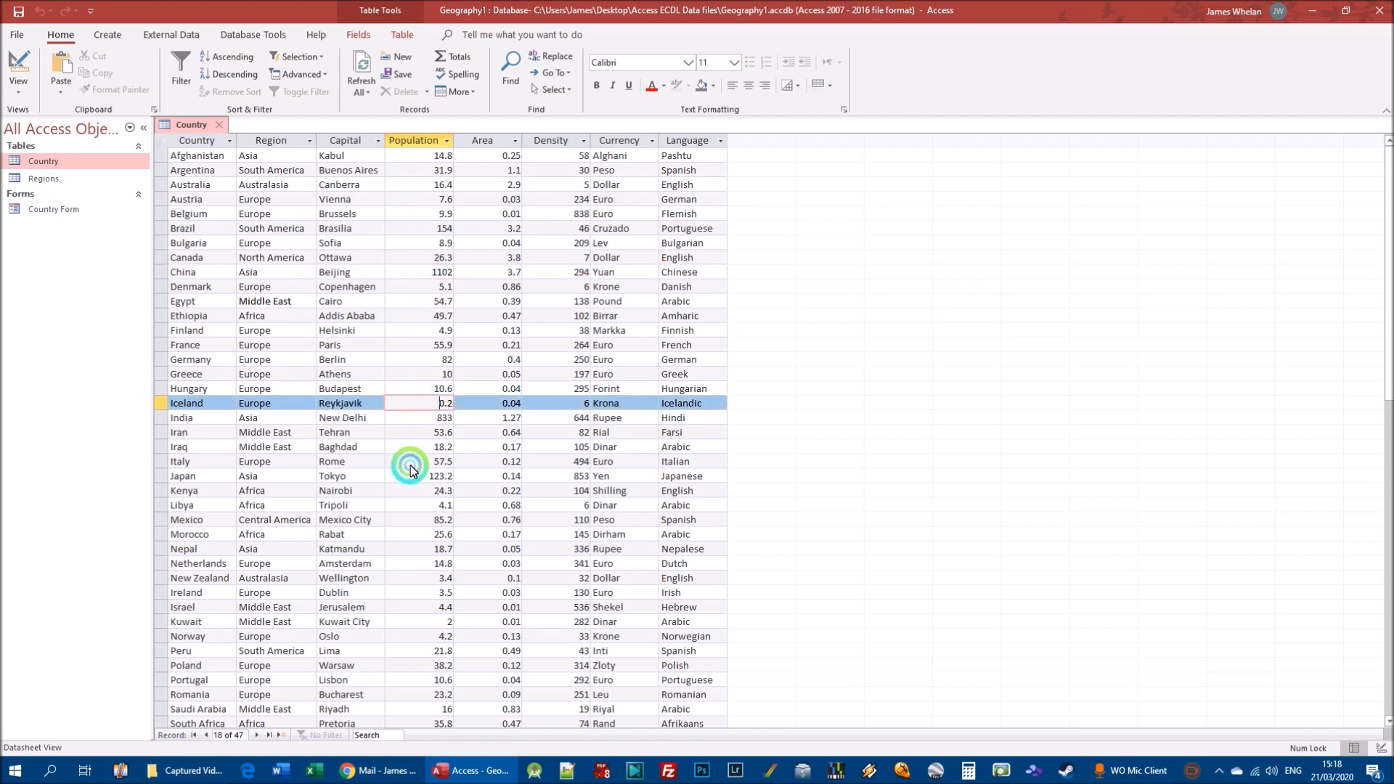
click(407, 460)
click(649, 241)
click(620, 315)
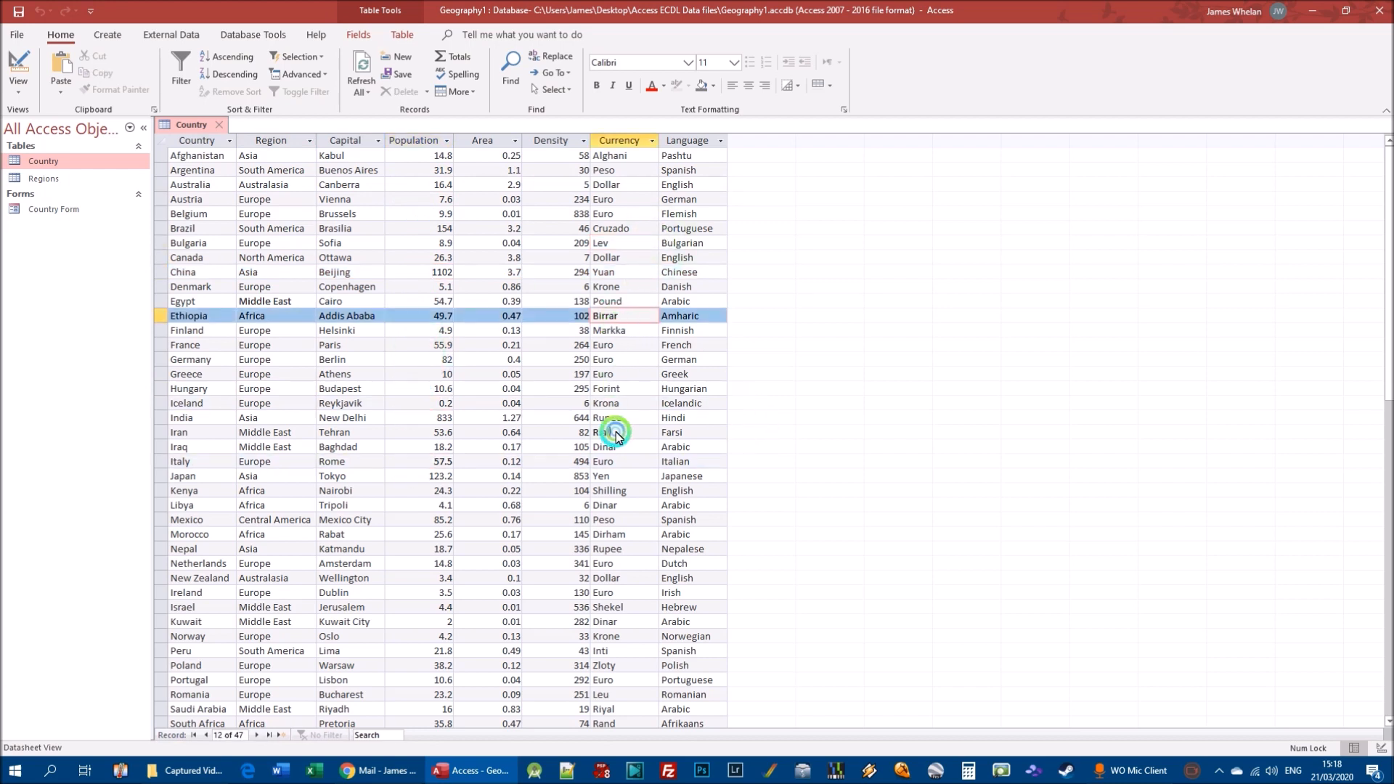
click(613, 431)
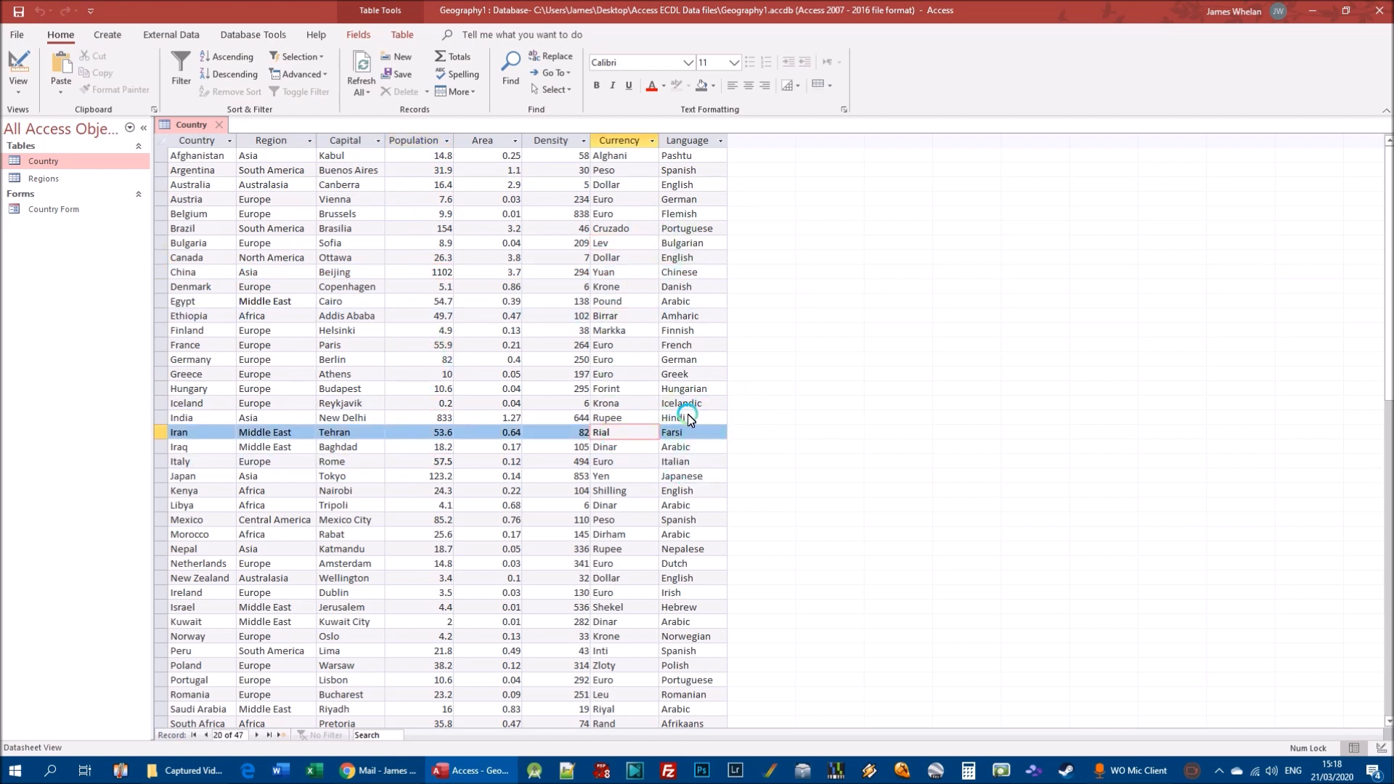
click(412, 286)
click(630, 227)
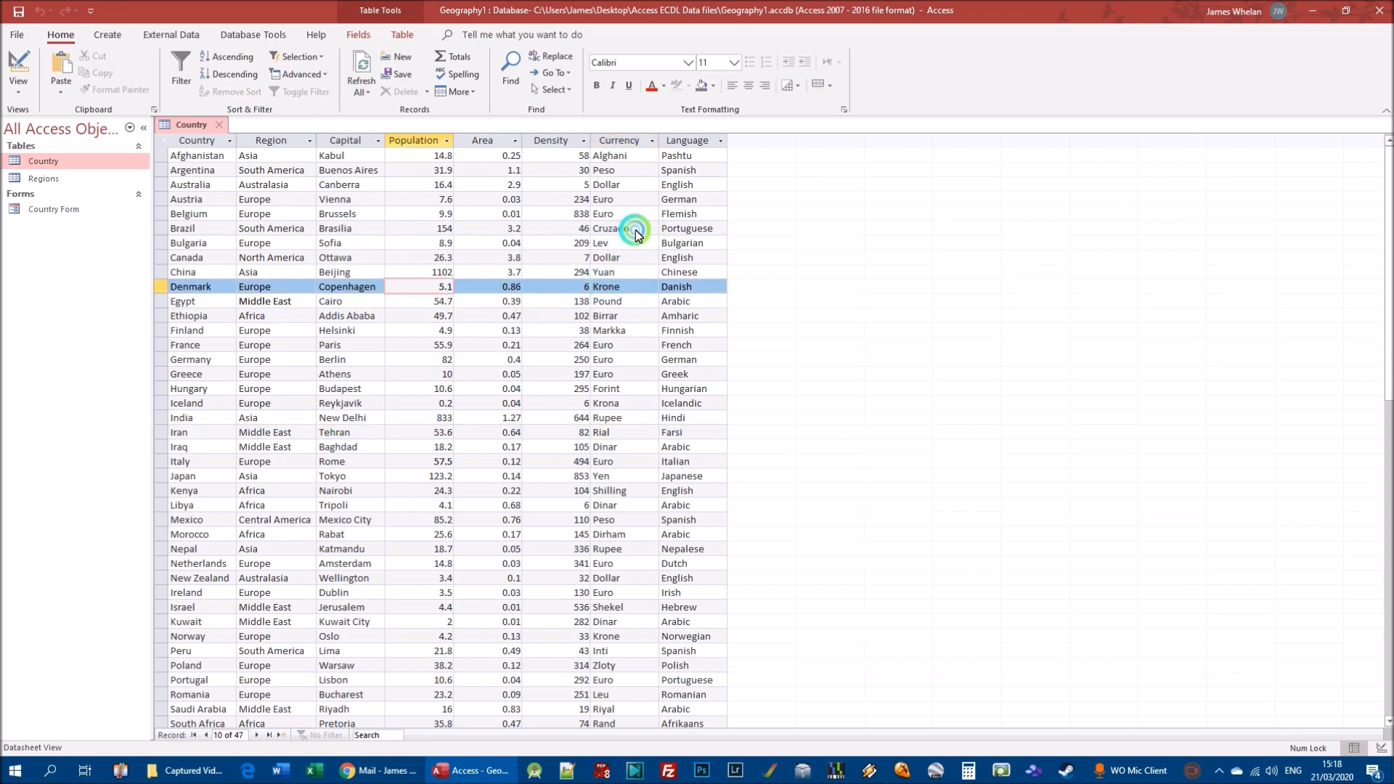
click(477, 347)
click(621, 475)
click(312, 268)
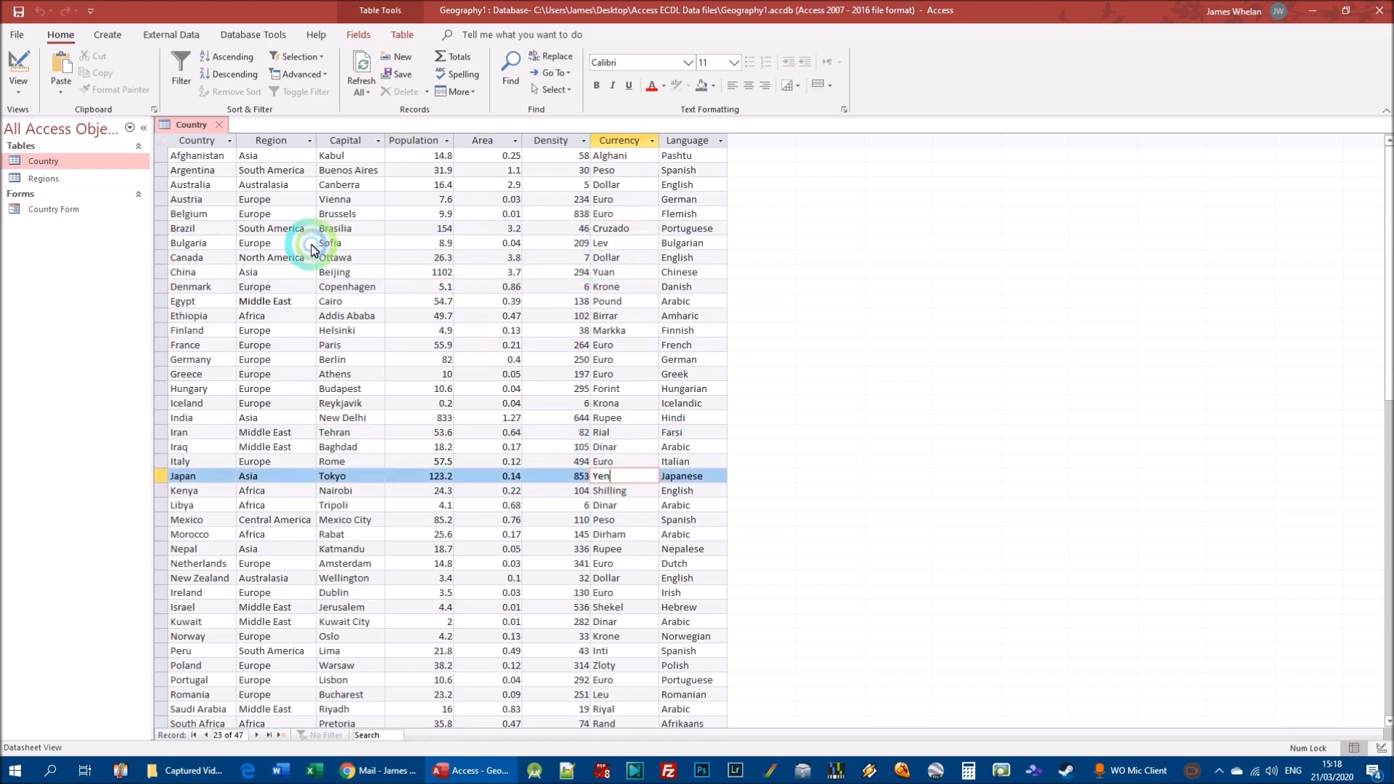
click(404, 218)
click(579, 370)
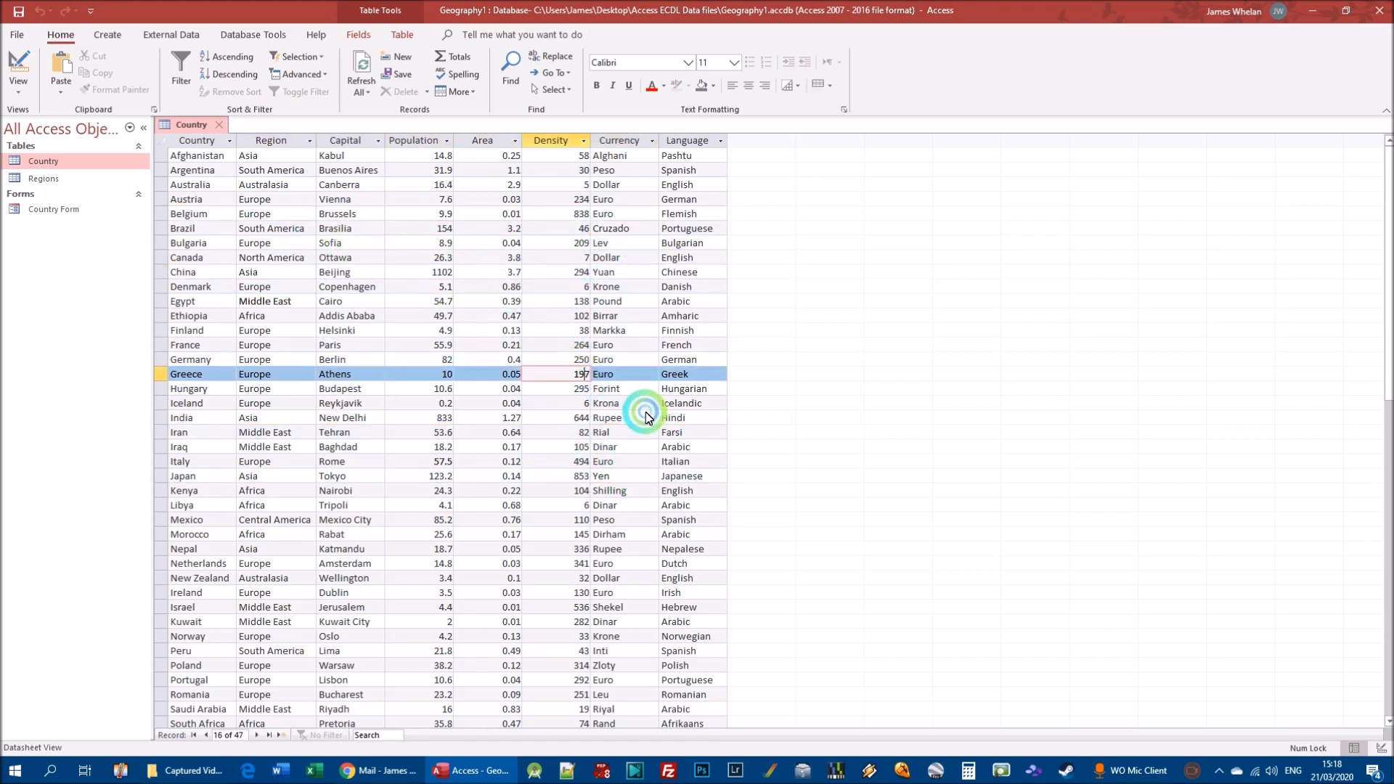
click(678, 448)
click(375, 328)
click(260, 359)
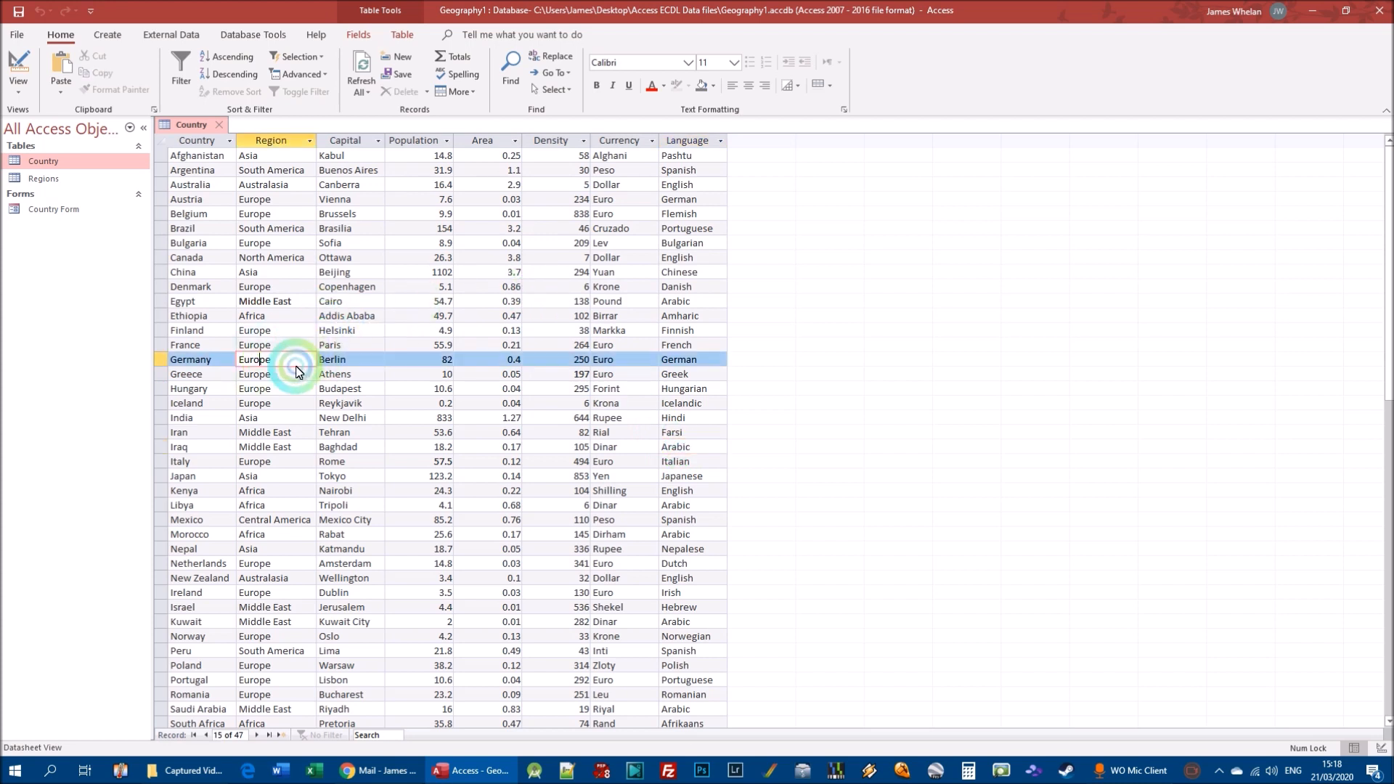
click(430, 257)
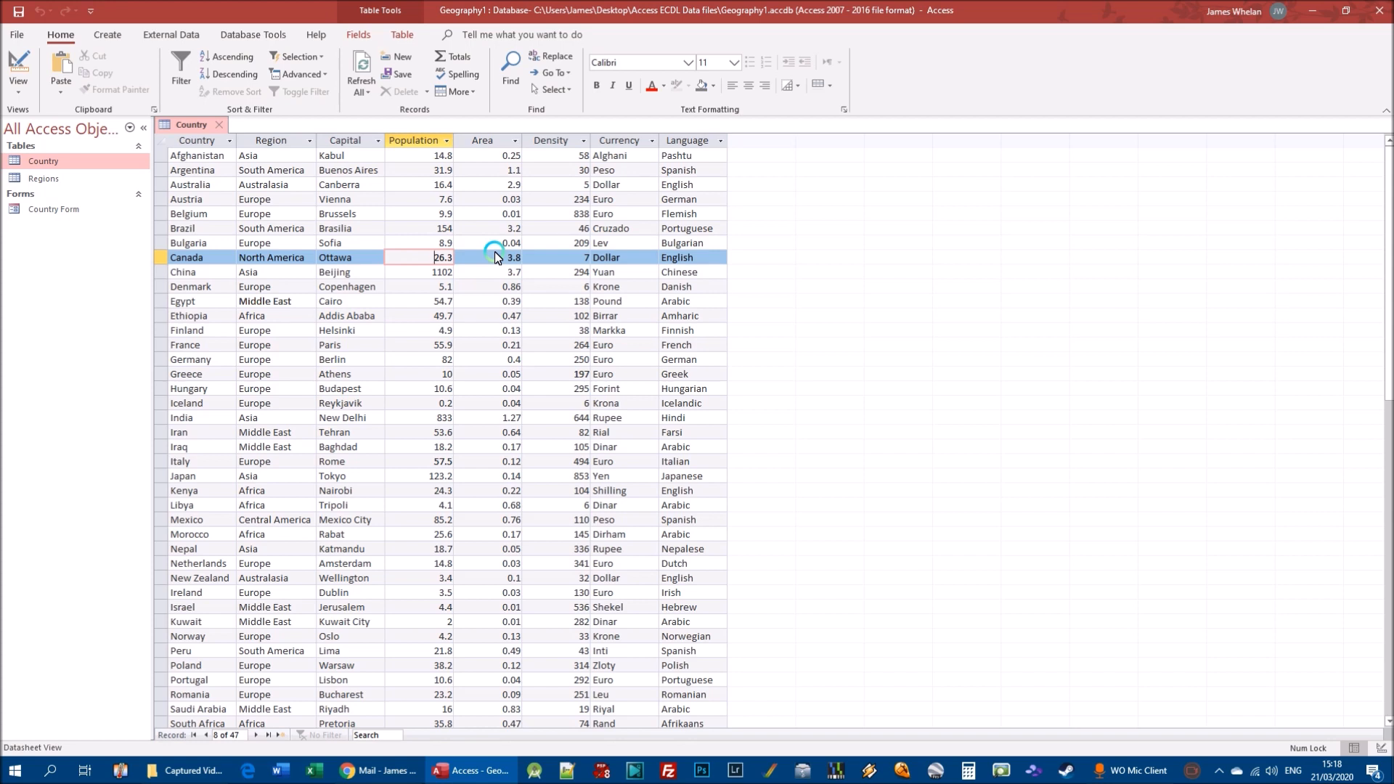
click(434, 258)
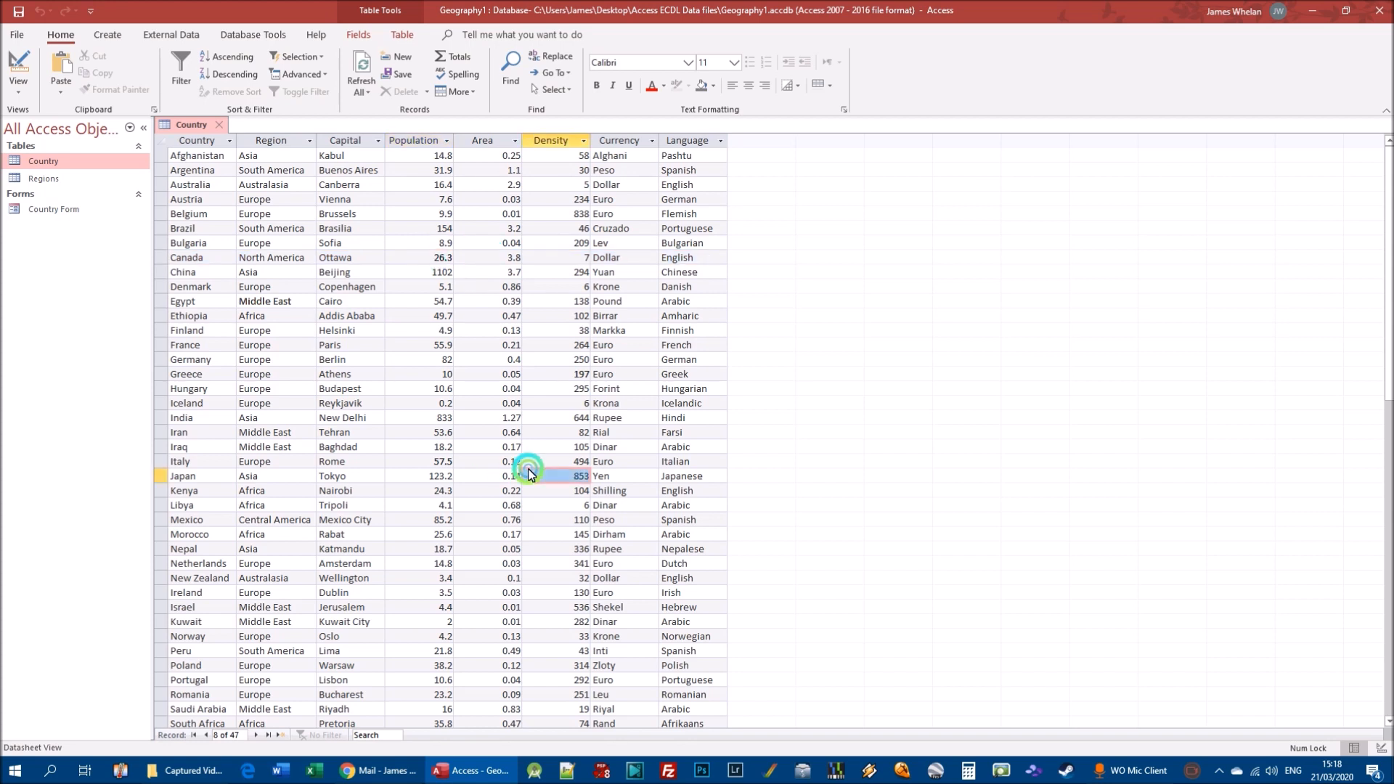
click(361, 199)
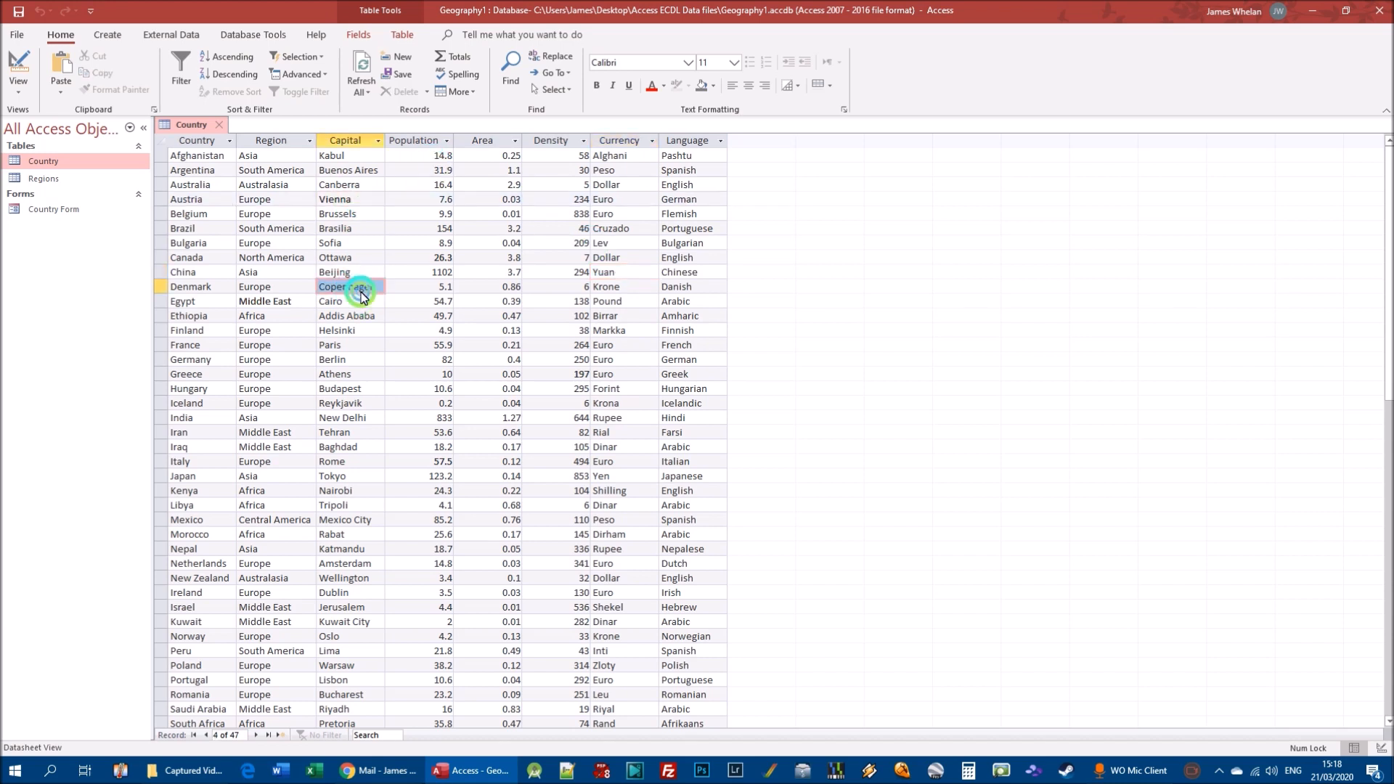
click(503, 317)
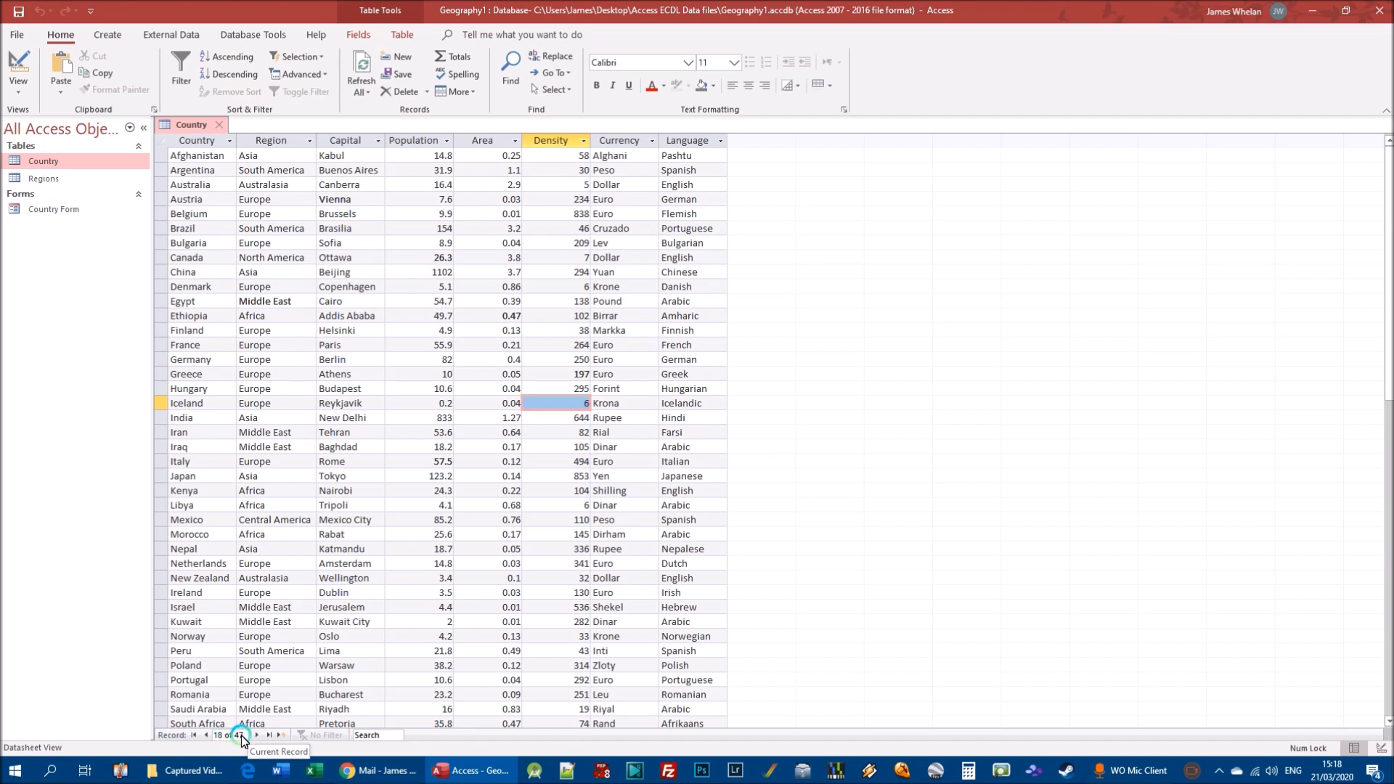
Step: Go to the first record of the Country table and advance one record at a time to Brazil
click(193, 735)
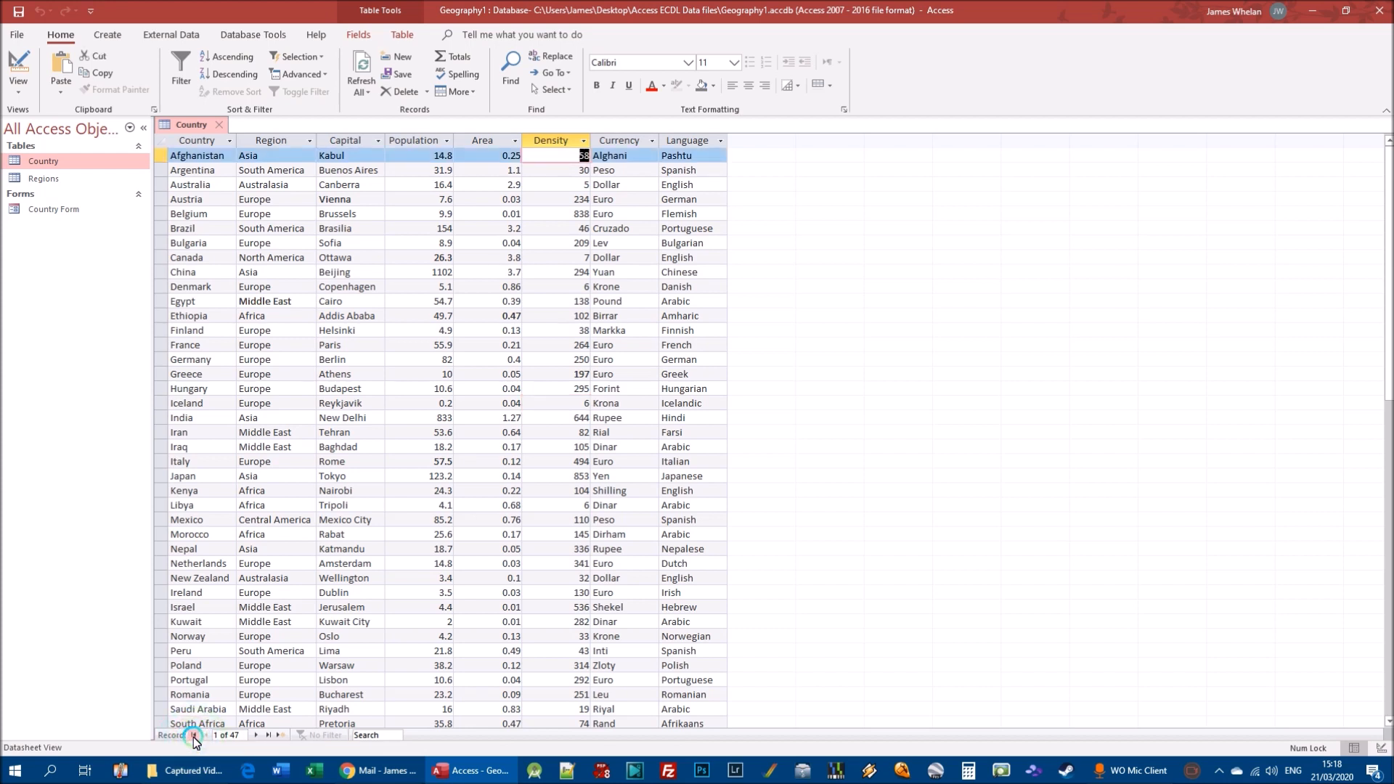
click(255, 735)
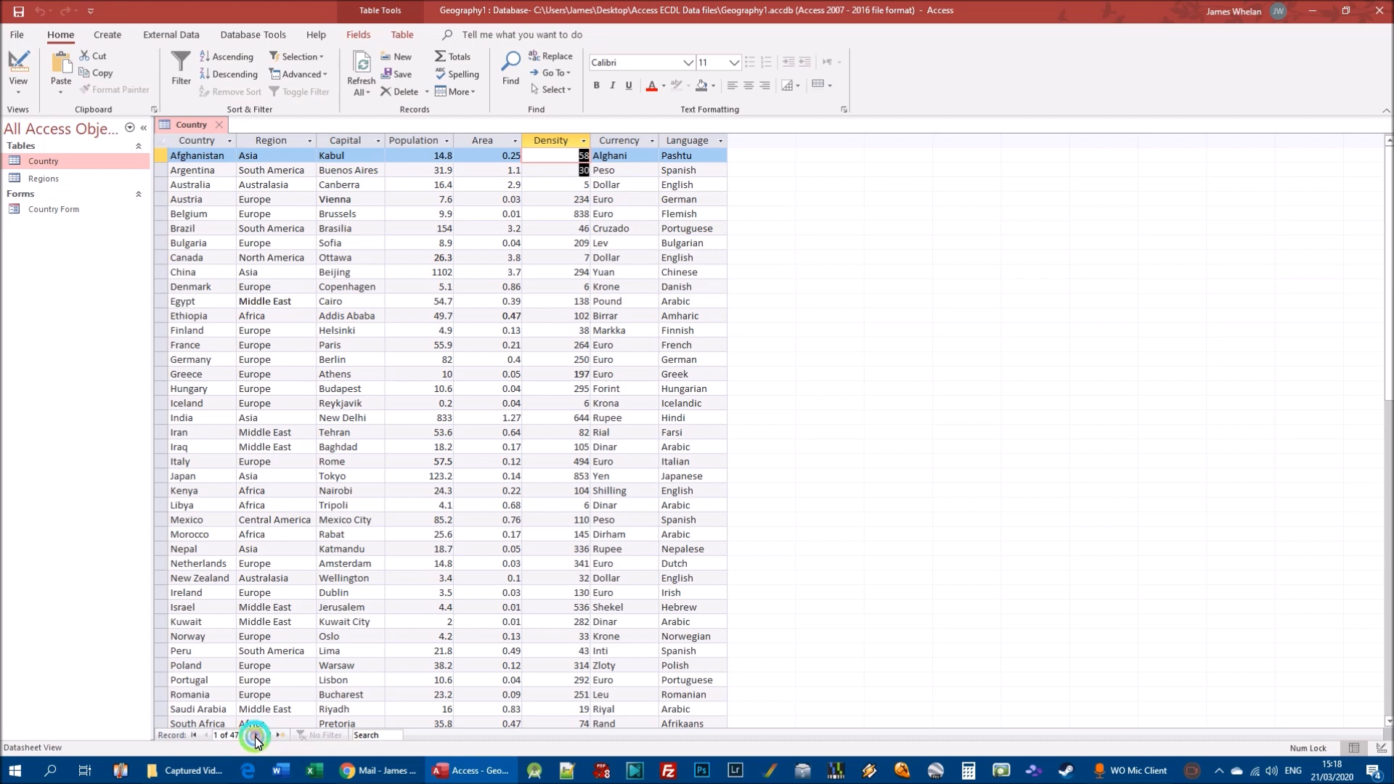
click(255, 735)
click(255, 735)
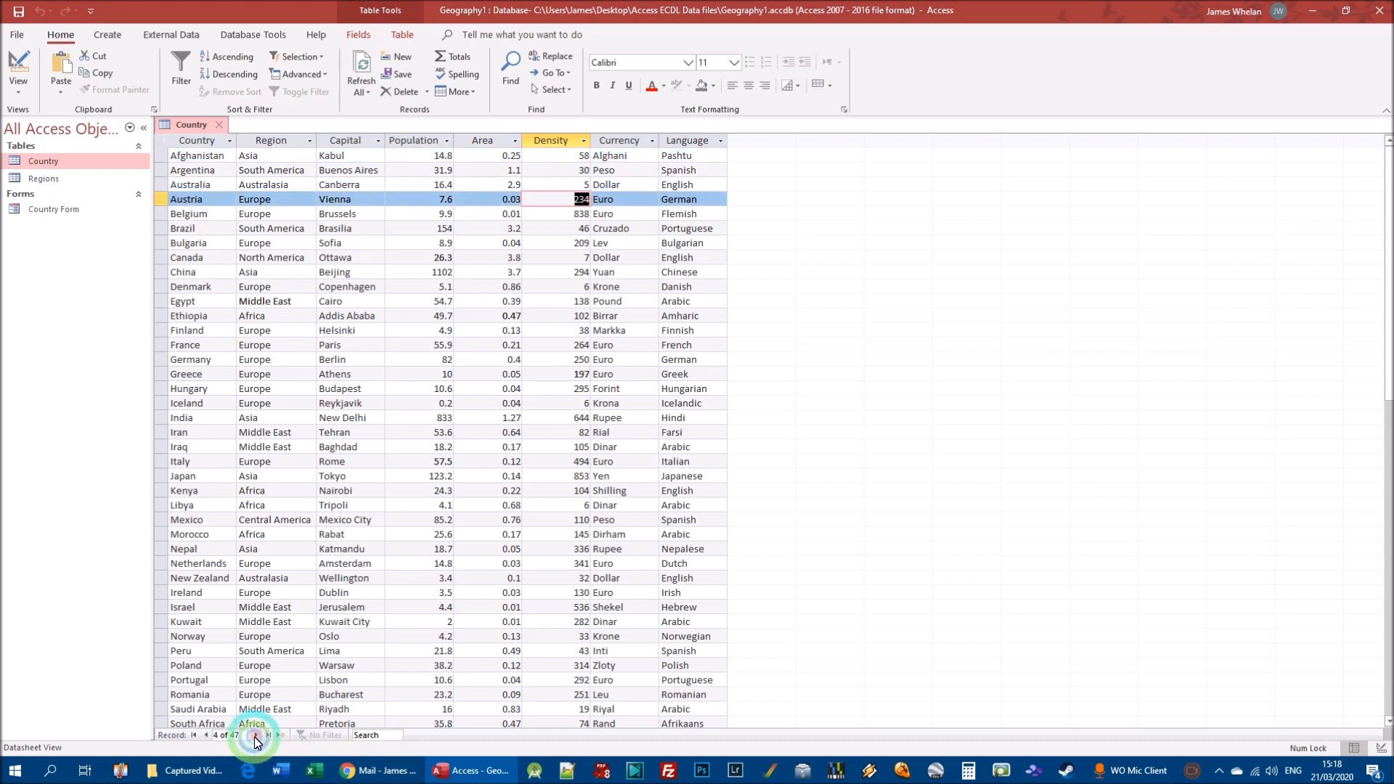
click(255, 736)
click(255, 735)
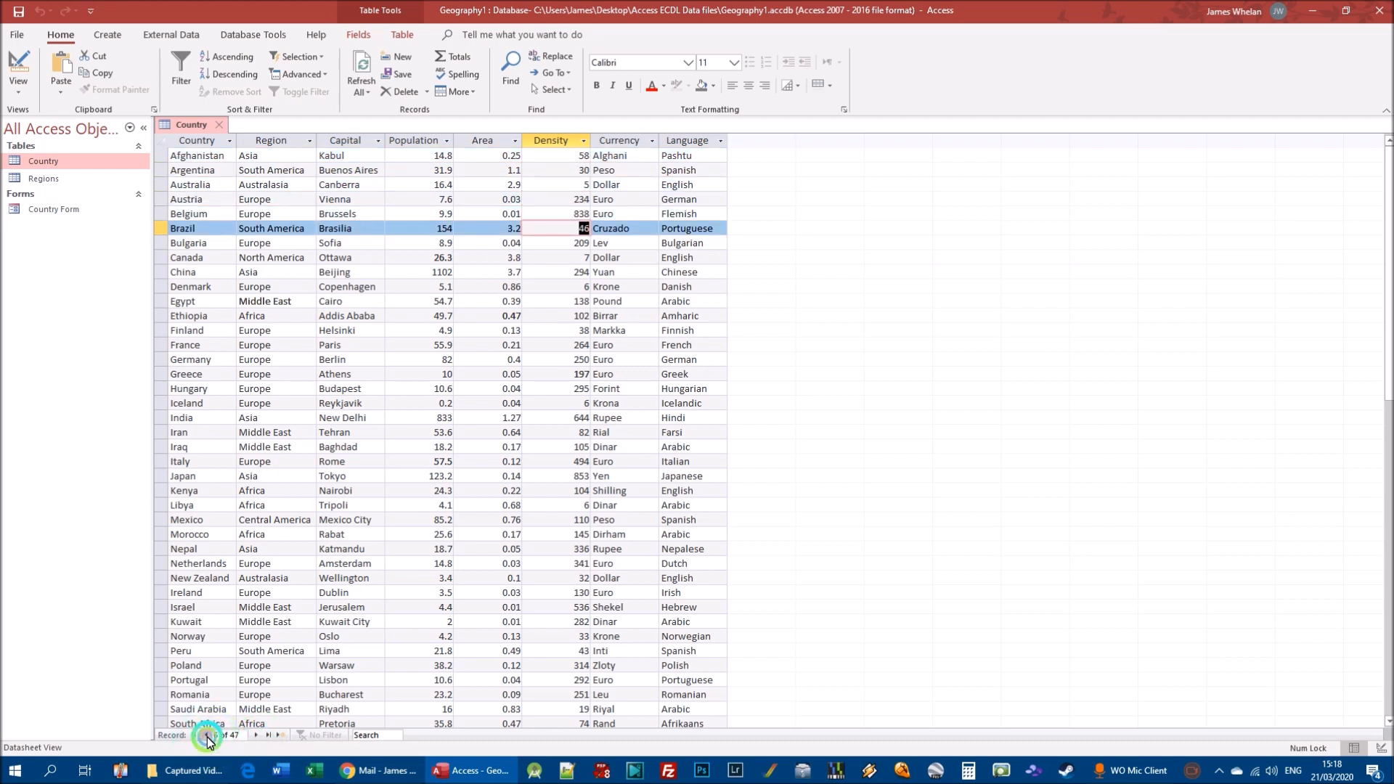
Step: Step back one record at a time from Brazil to Afghanistan, and jump to the last record of the Country table
click(207, 736)
click(207, 735)
click(207, 736)
click(207, 735)
click(207, 735)
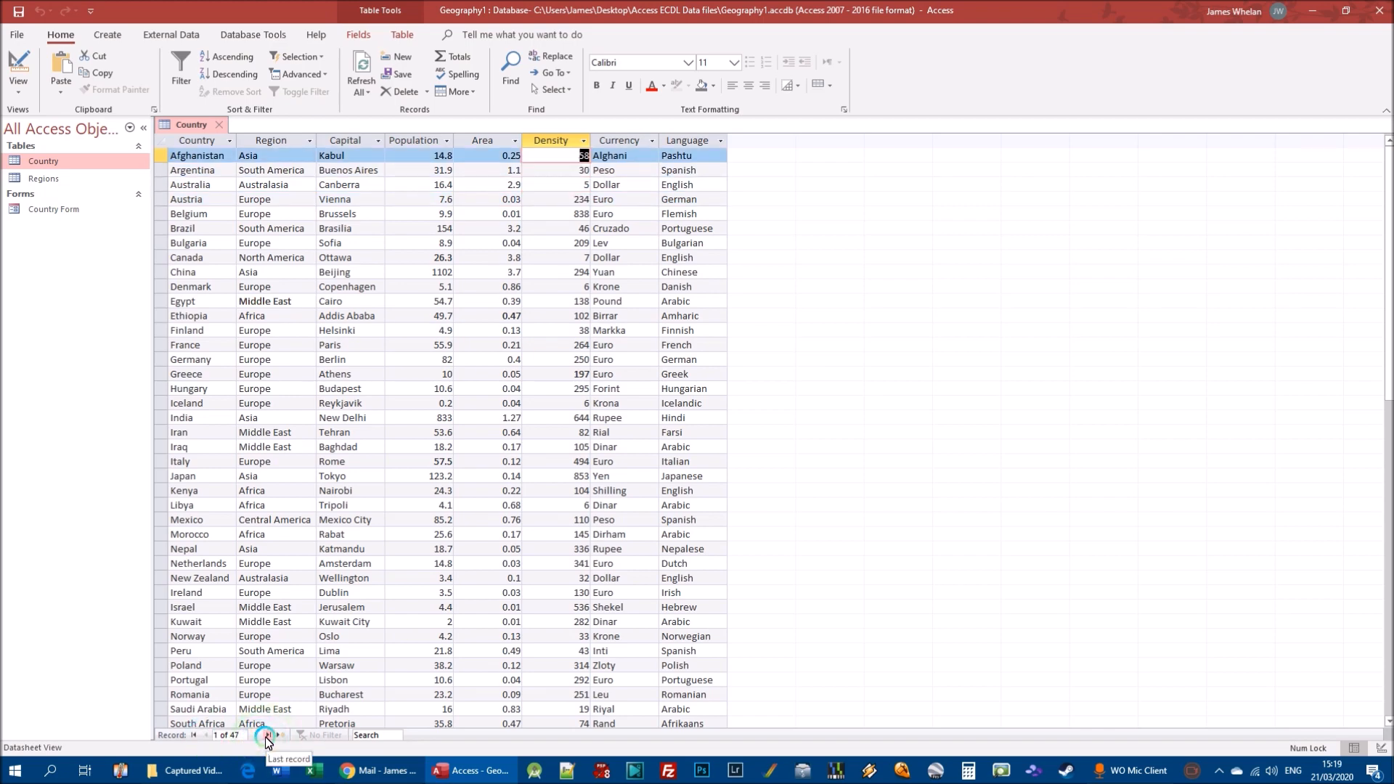
click(267, 736)
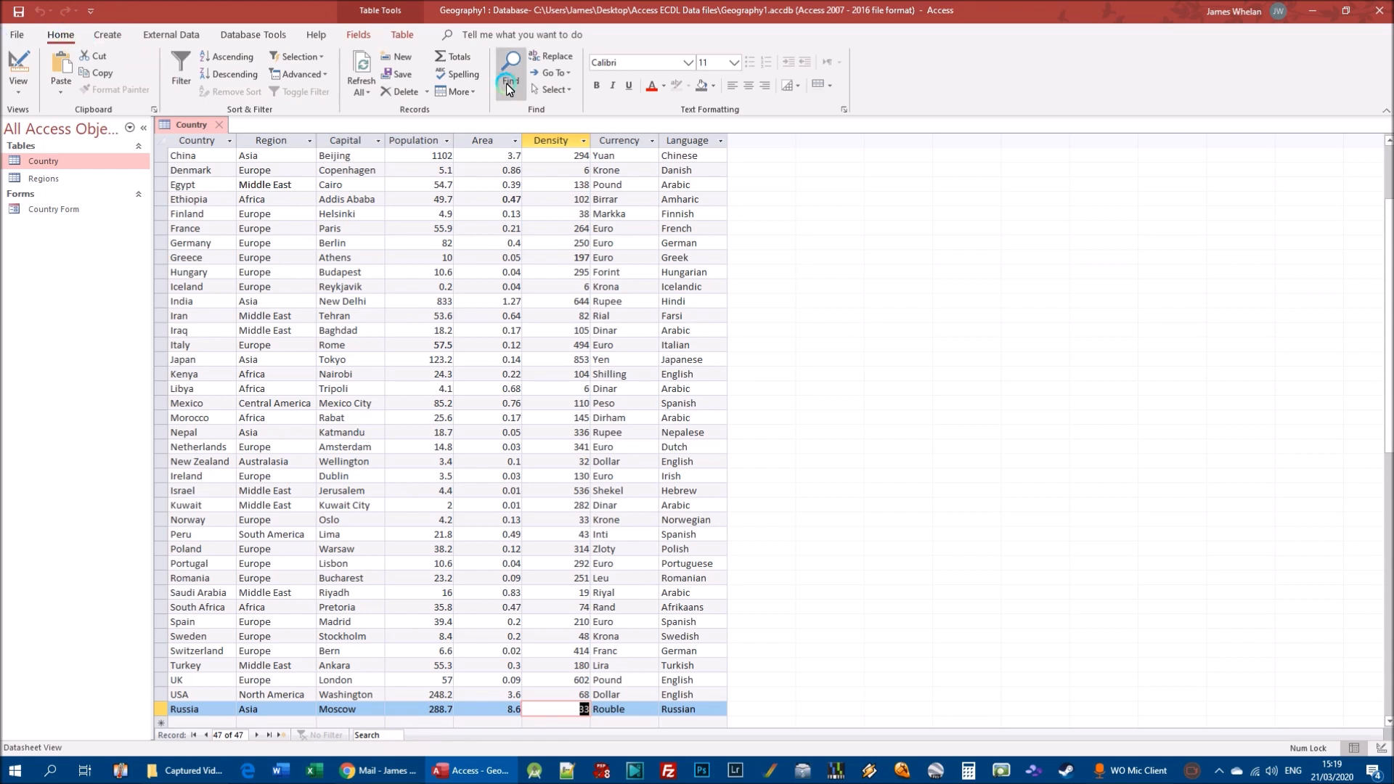
Step: Use the Go To command to visit the previous, first and last records of the Country table in turn
click(569, 76)
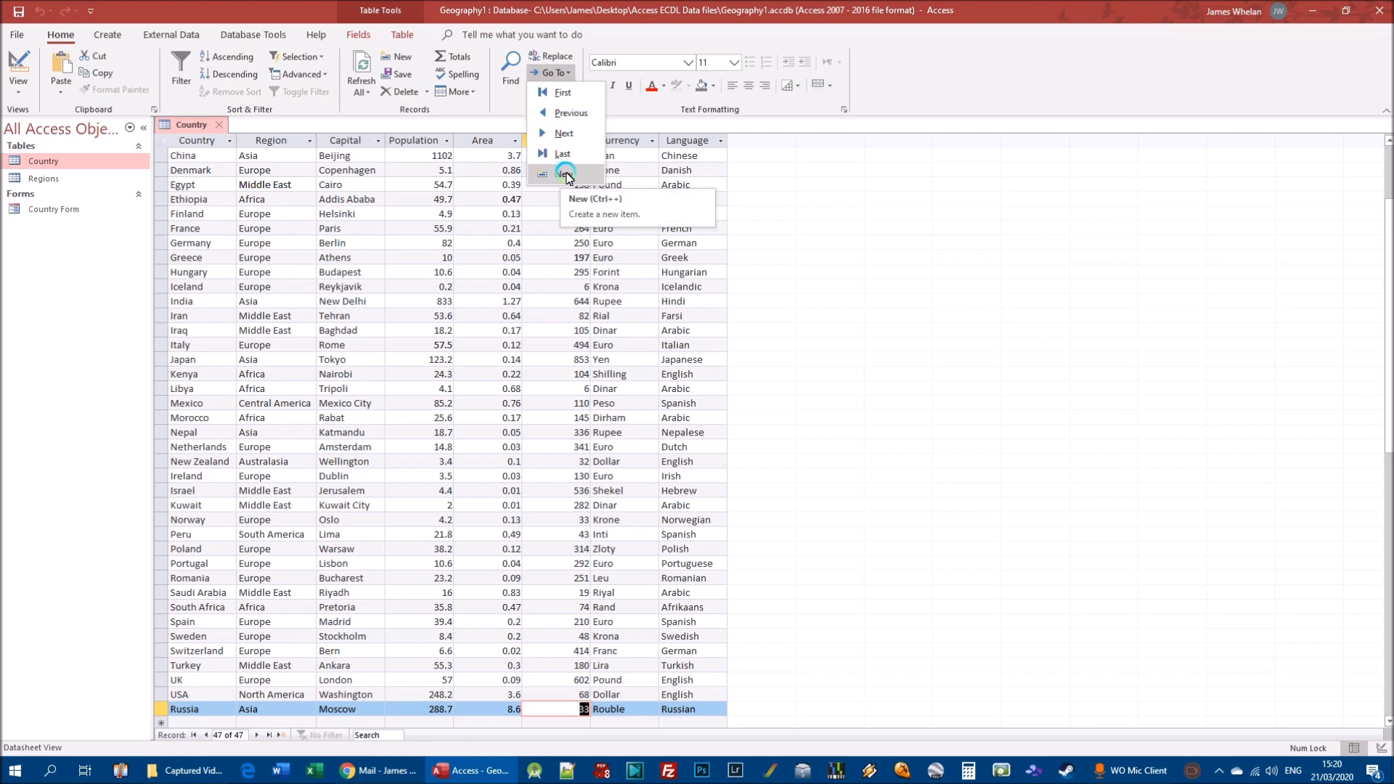
click(548, 114)
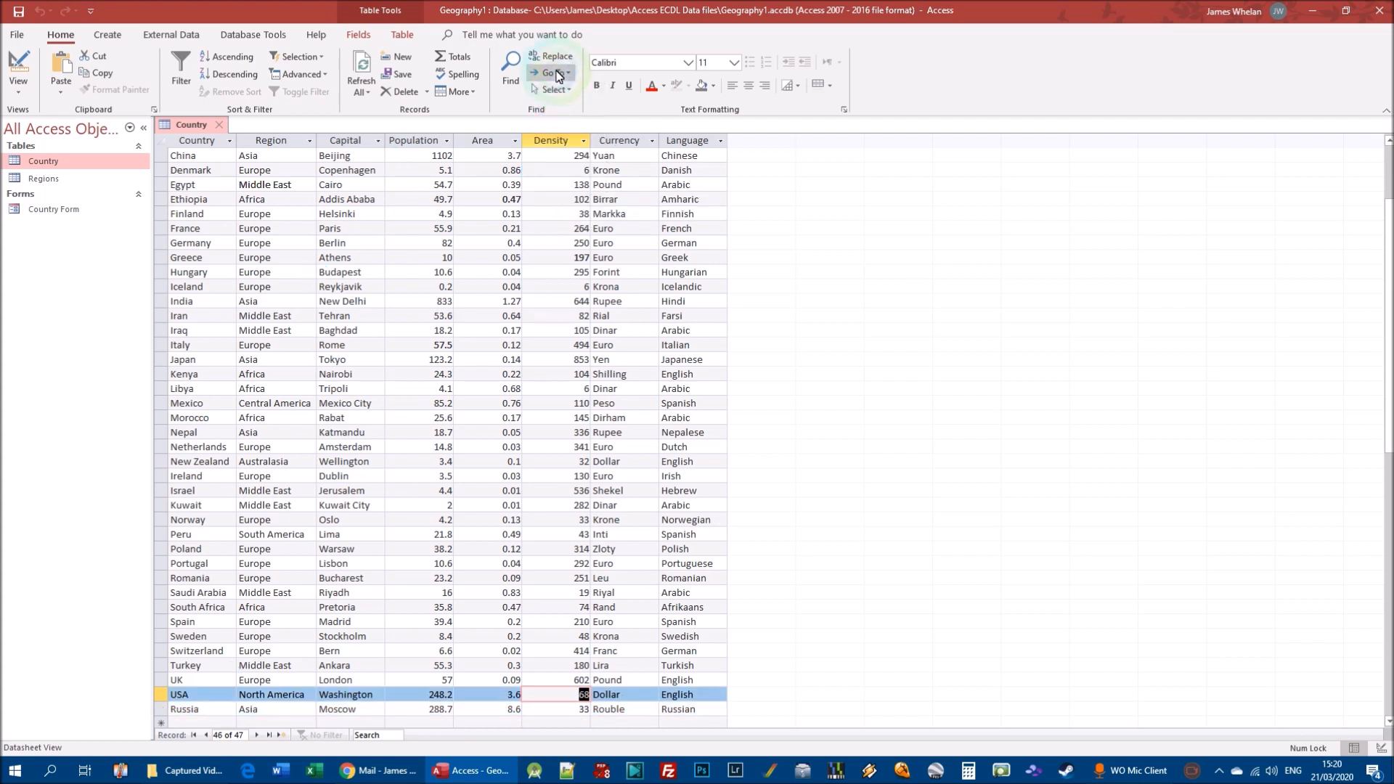
click(559, 74)
click(551, 97)
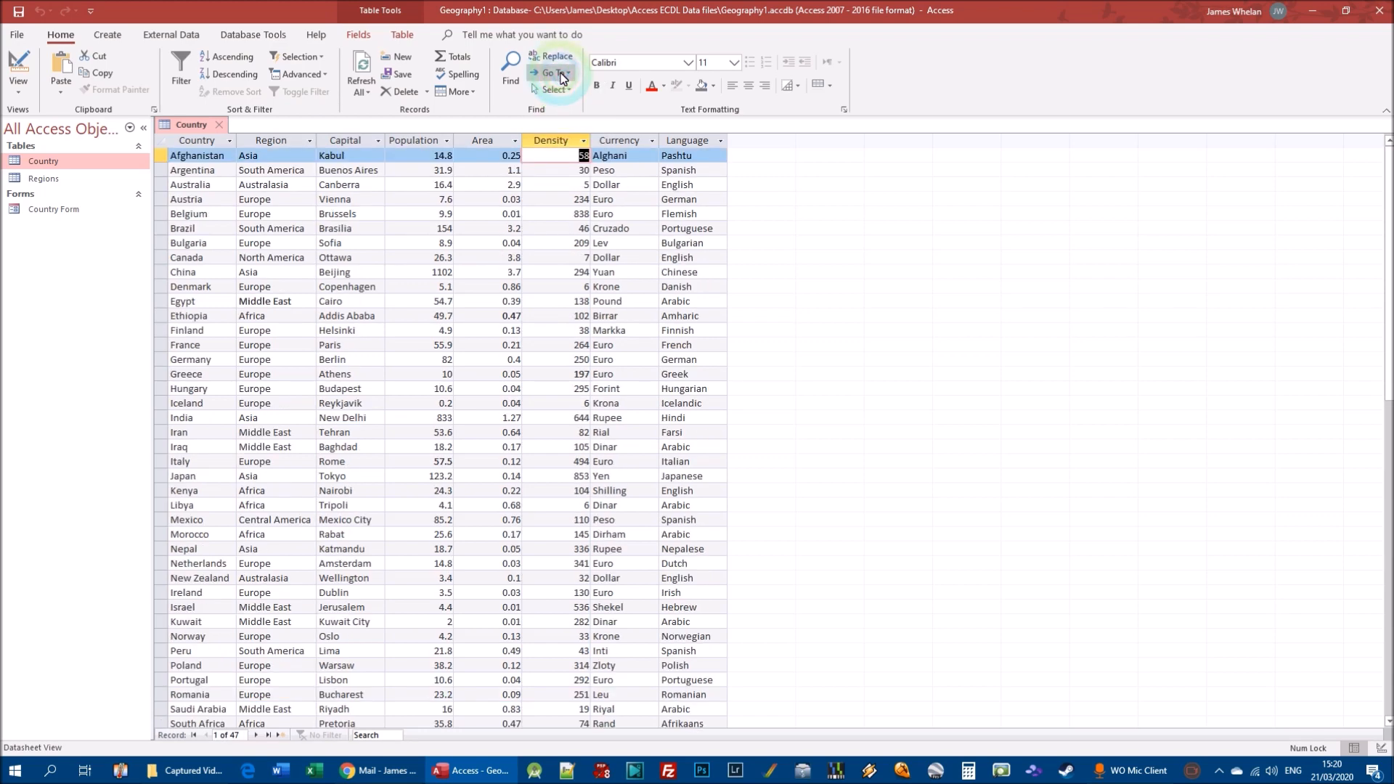
click(563, 74)
click(552, 147)
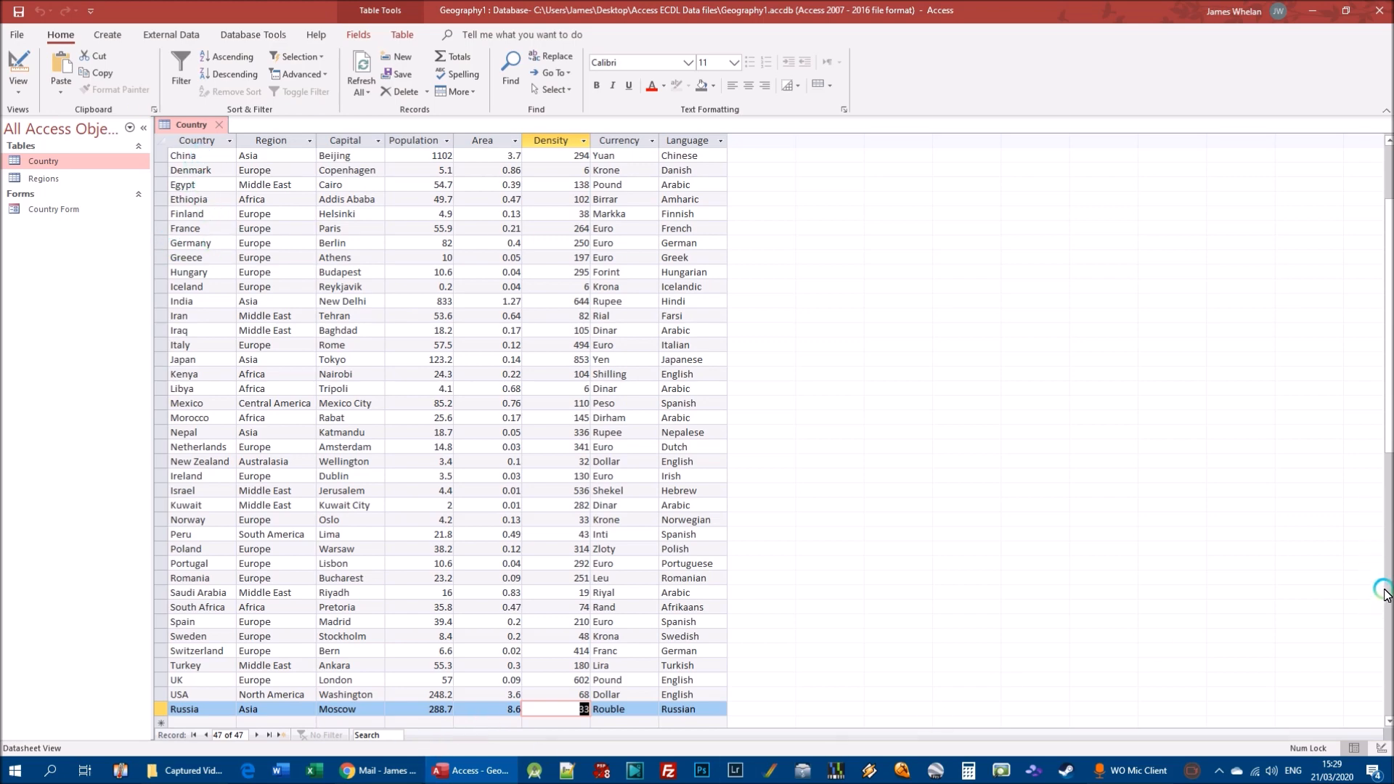
Step: Visit several cells of the Belgium record and neighbouring rows of the Country table, and select the whole Belgium record
scroll(1387, 317, up, 3)
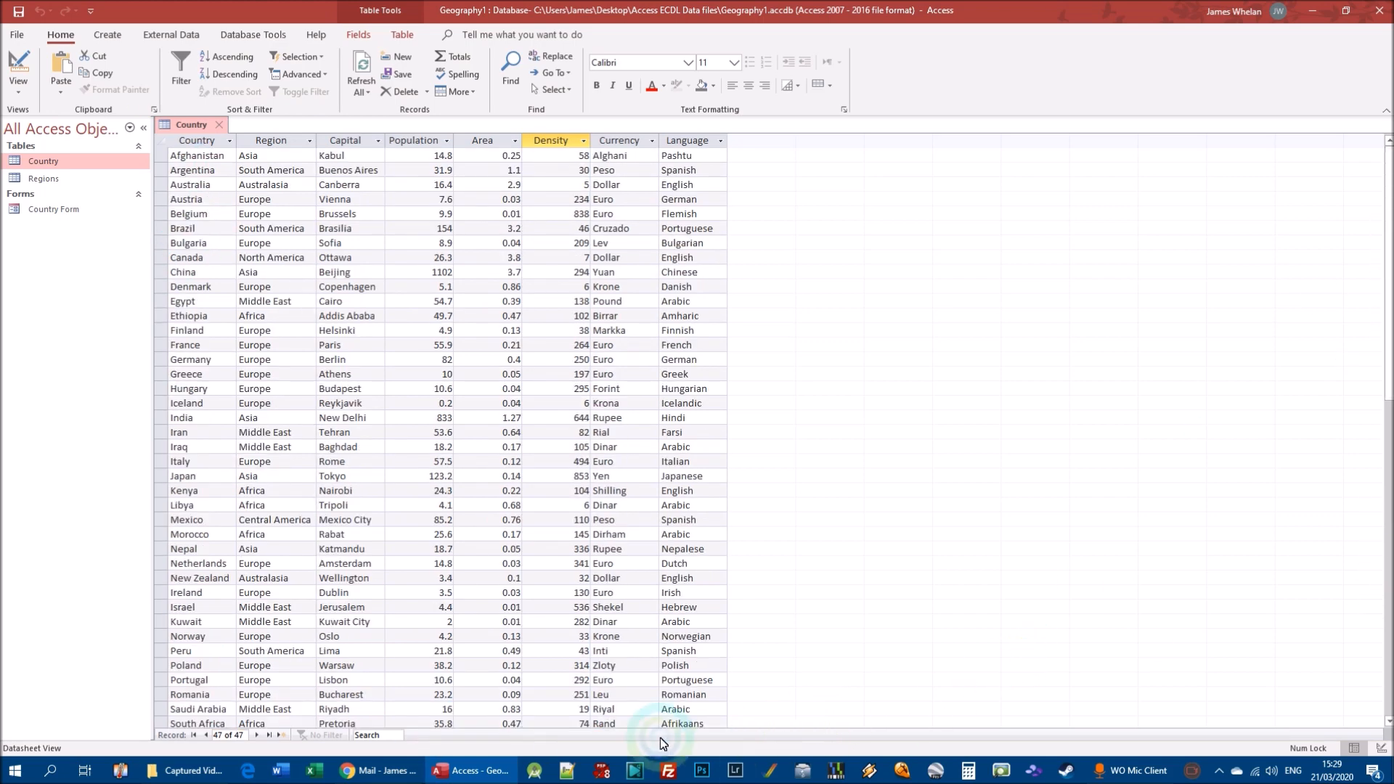
click(443, 215)
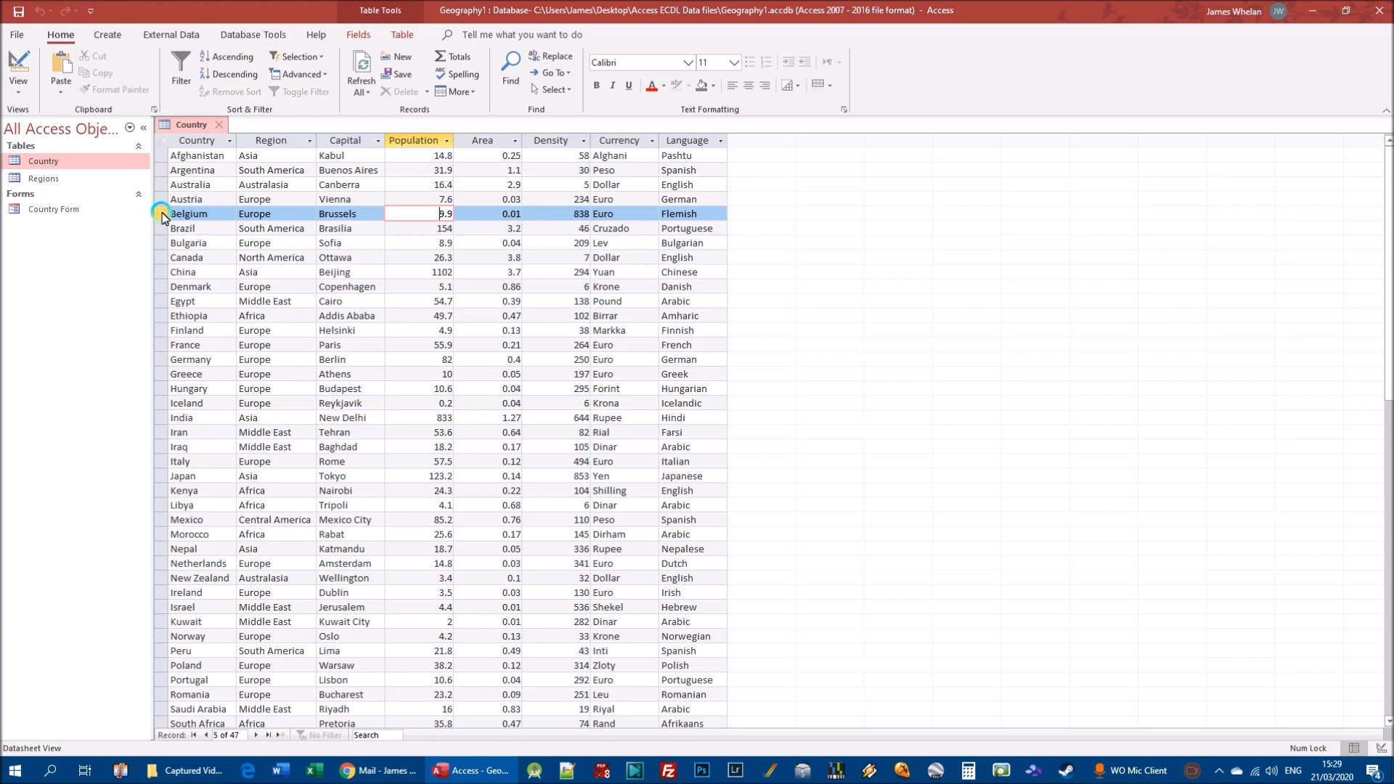
click(684, 215)
click(519, 214)
click(363, 204)
double_click(349, 239)
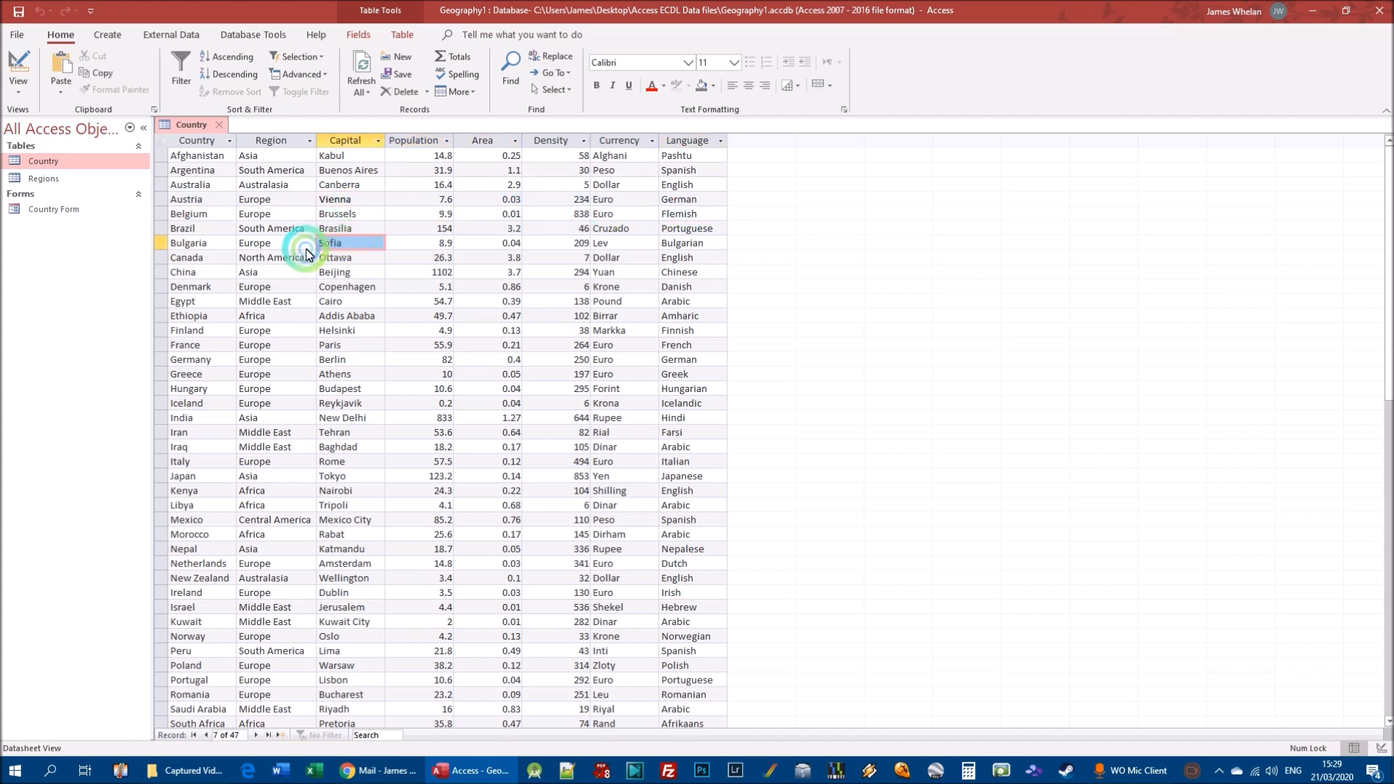
click(161, 211)
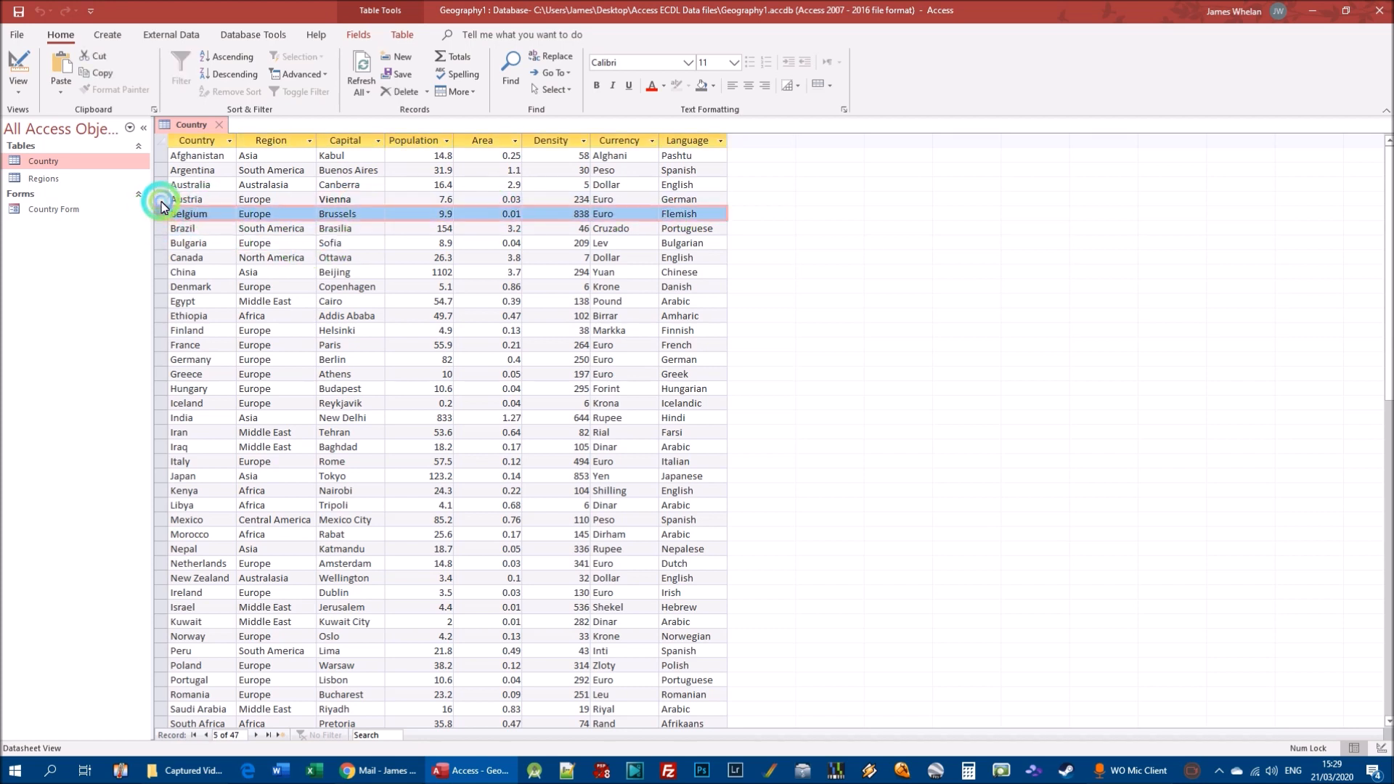
Step: Starting from Belgium's Capital field, move forwards and backwards one field at a time and finish on Capital
click(352, 214)
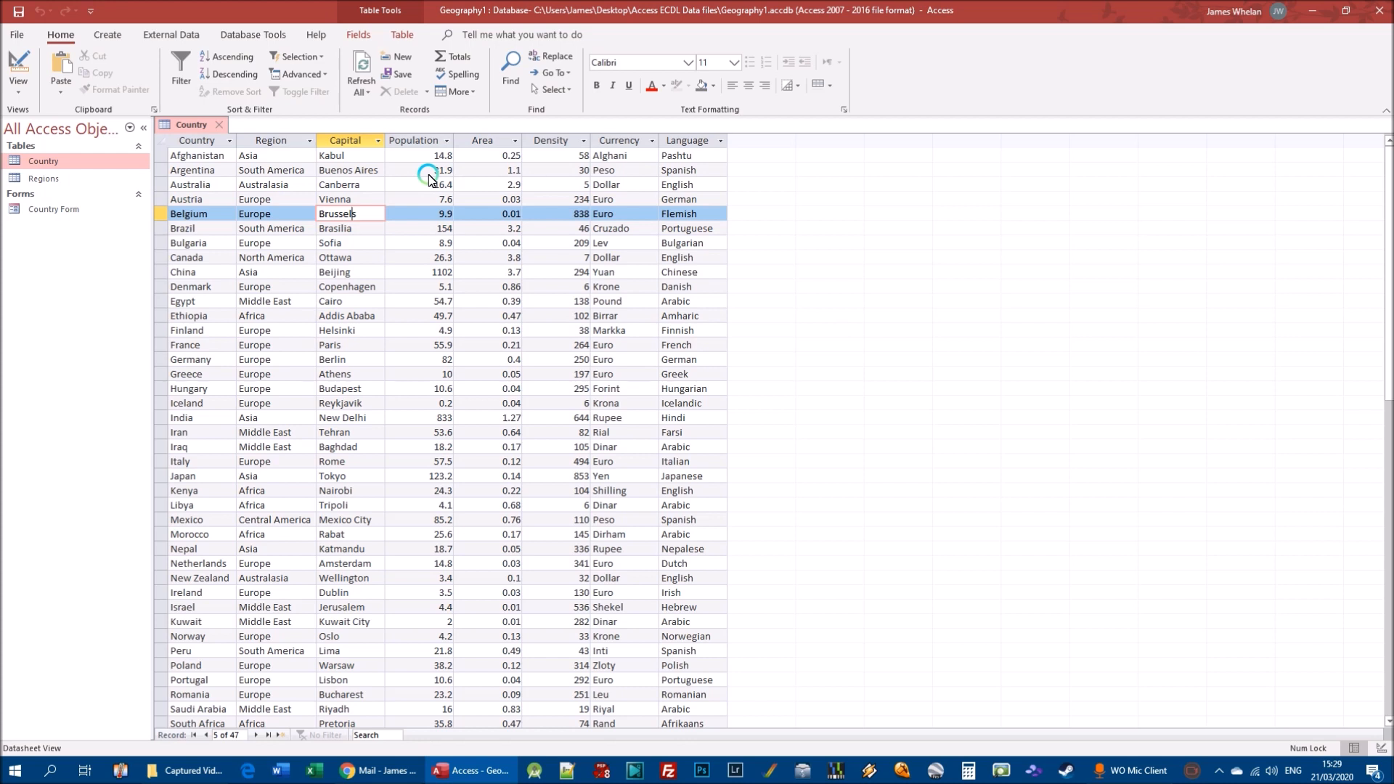
key(Tab)
key(Tab)
key(Tab)
key(shift+Tab)
key(shift+Tab)
key(shift+Tab)
key(shift+Tab)
key(Tab)
key(Tab)
key(Tab)
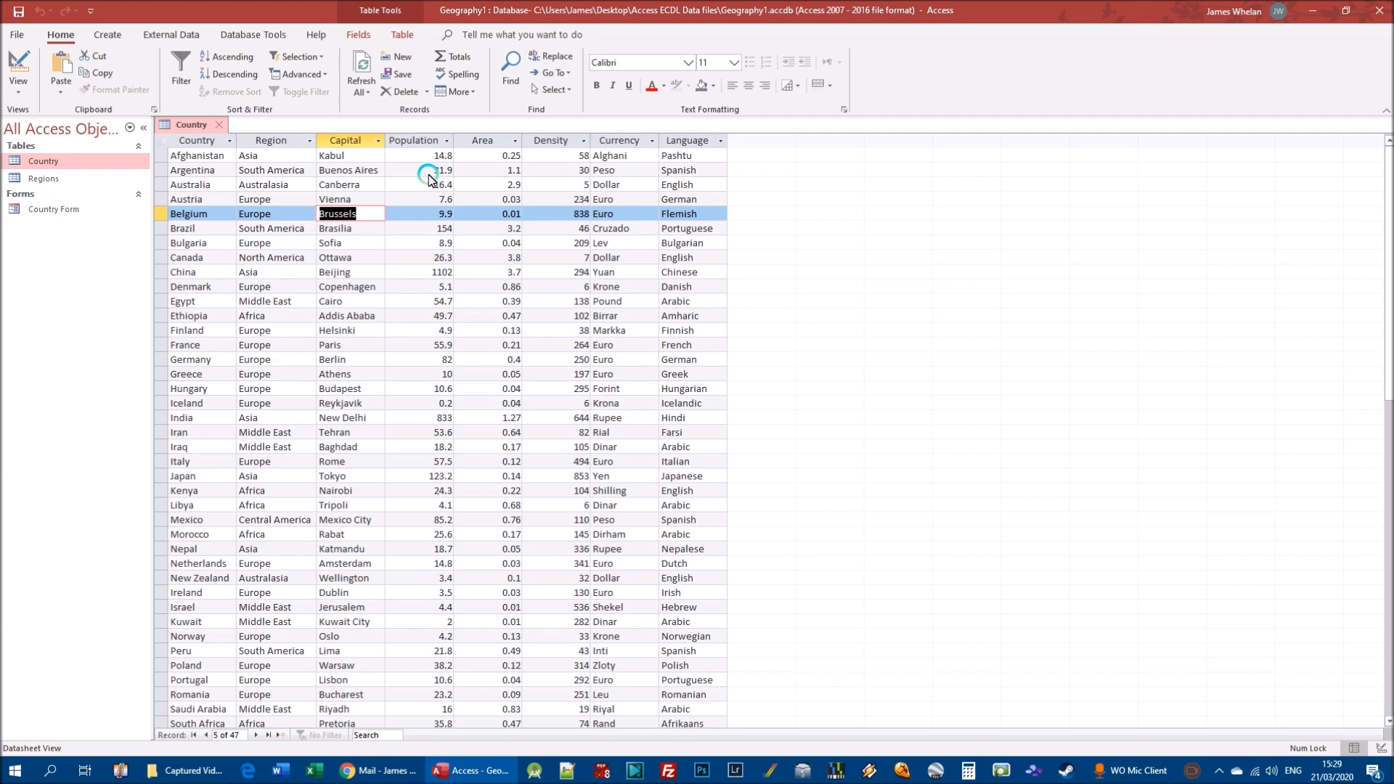
Step: Move back and forth one field at a time along the Belgium record, finishing on the Density field
key(Tab)
key(shift+Tab)
key(shift+Tab)
key(shift+Tab)
key(shift+Tab)
key(shift+Tab)
key(Tab)
key(Tab)
key(Tab)
key(Tab)
key(Tab)
key(Tab)
key(shift+Tab)
key(shift+Tab)
key(shift+Tab)
key(shift+Tab)
key(shift+Tab)
key(Tab)
key(Tab)
key(Tab)
key(Tab)
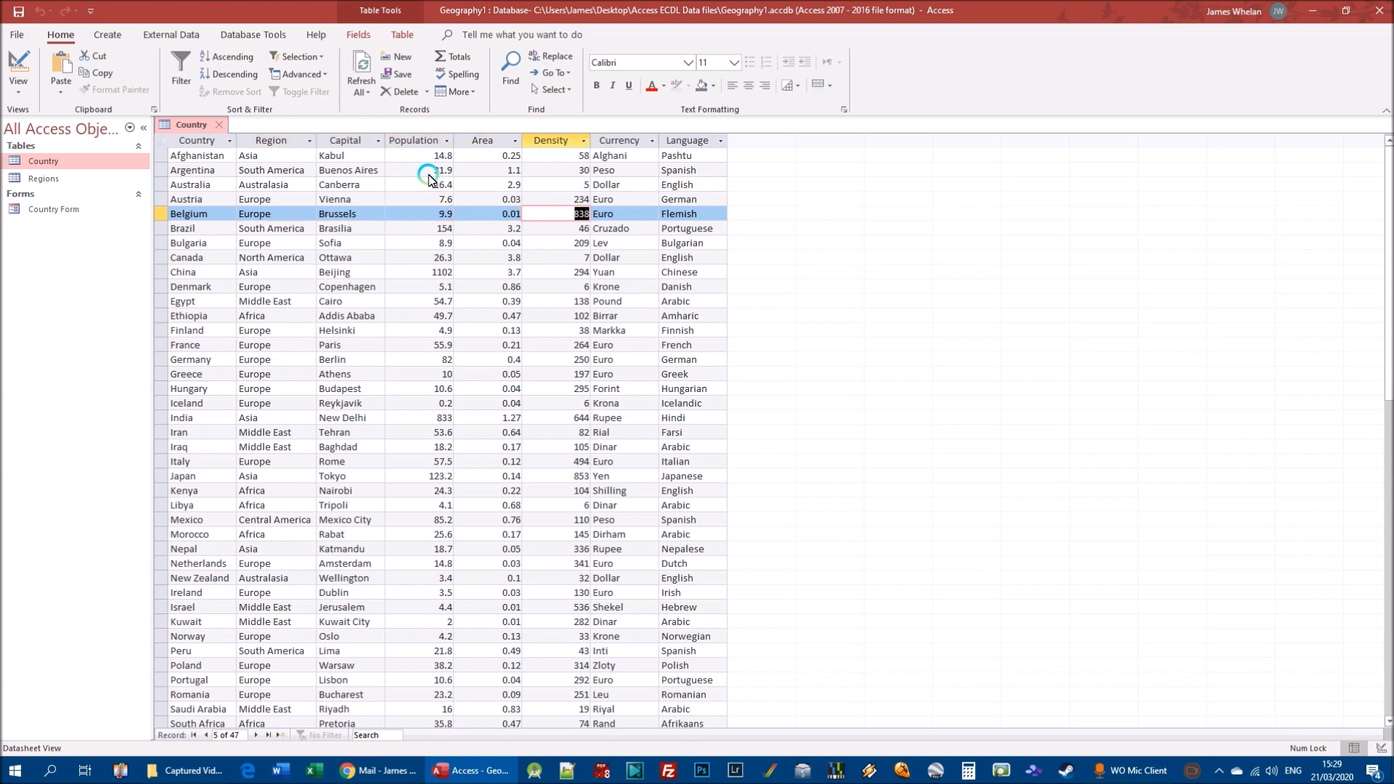
Step: Step backwards from Belgium's Density field through Area towards the start of the record, and return to Capital
key(shift+Tab)
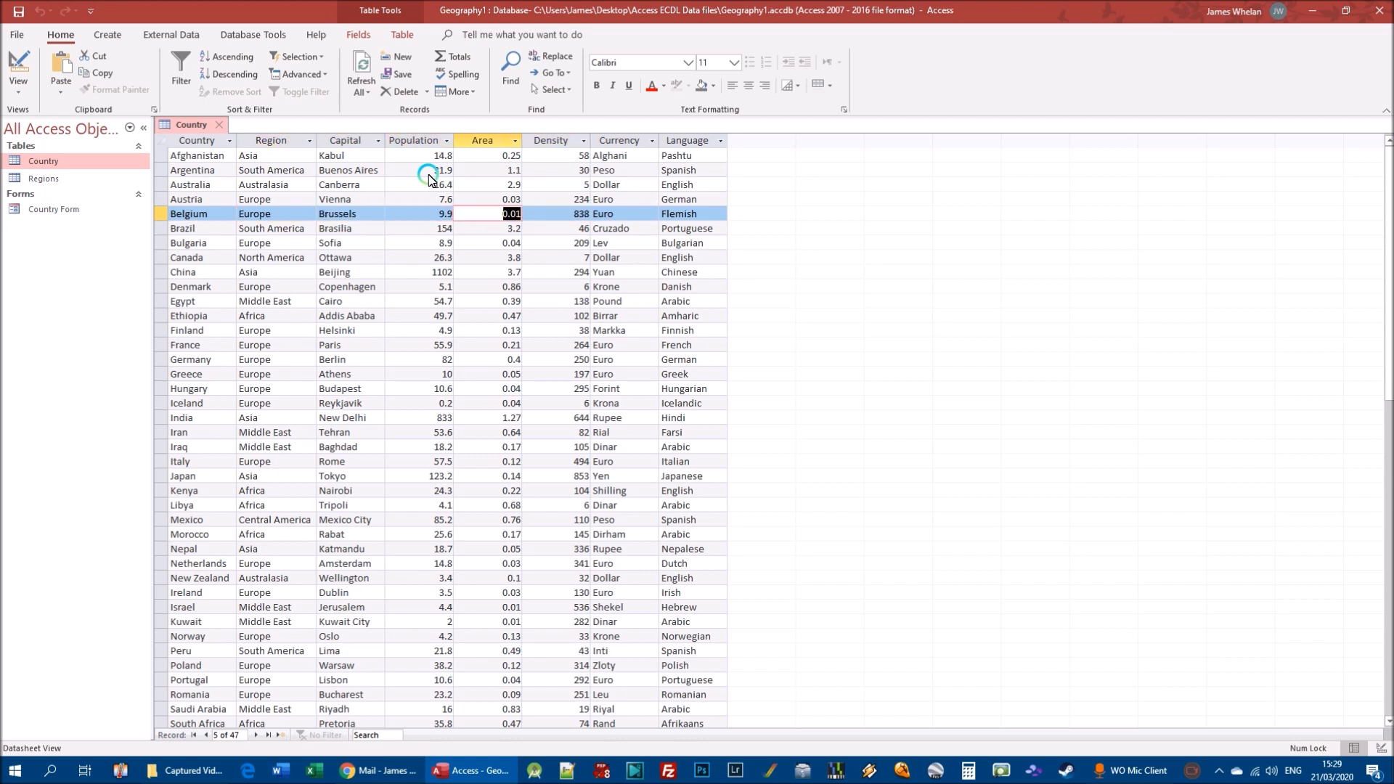
key(shift+Tab)
key(shift+Tab)
key(shift+Tab)
key(shift+Tab)
key(Tab)
key(Tab)
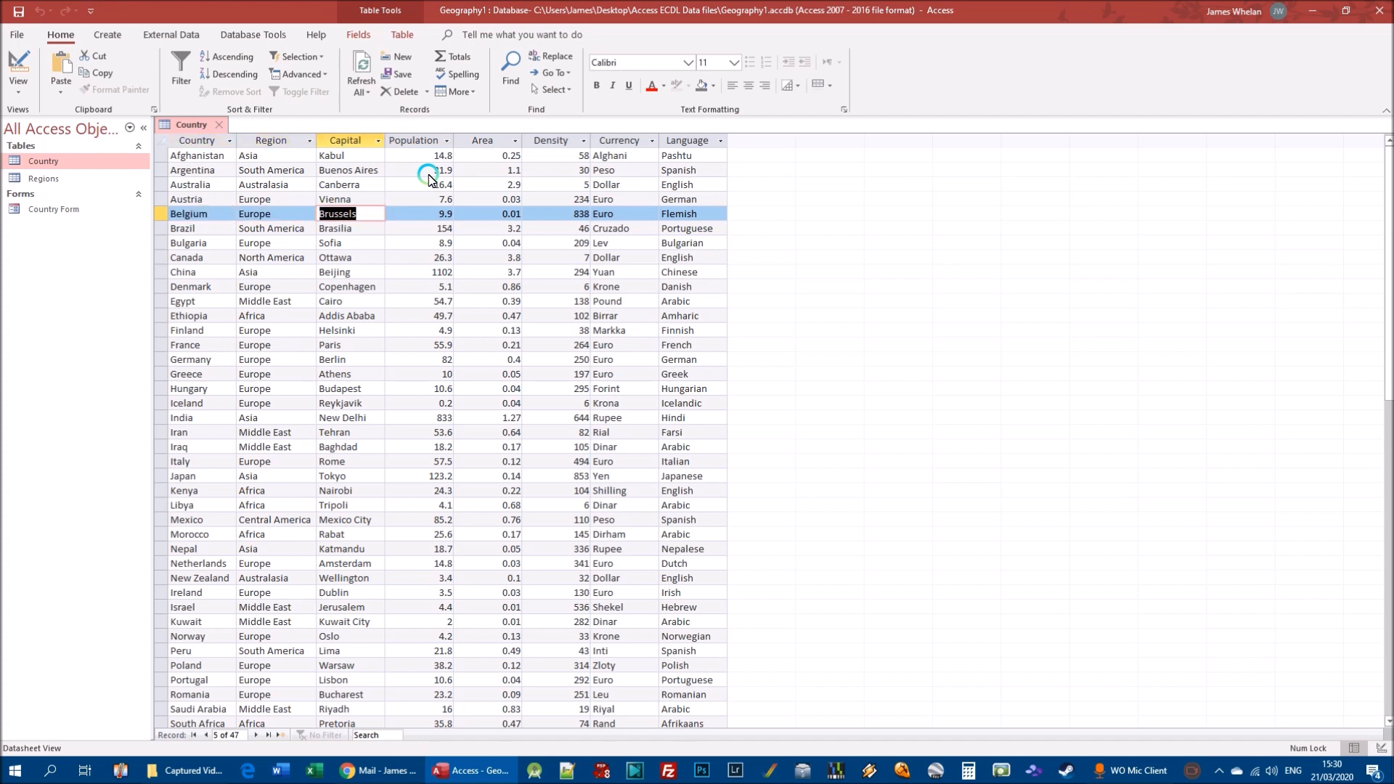
Step: Move field by field from Belgium's Capital through Population in both directions, finishing on the Currency field
key(Tab)
key(shift+Tab)
key(F2)
key(F2)
key(Tab)
key(Tab)
key(Tab)
key(Tab)
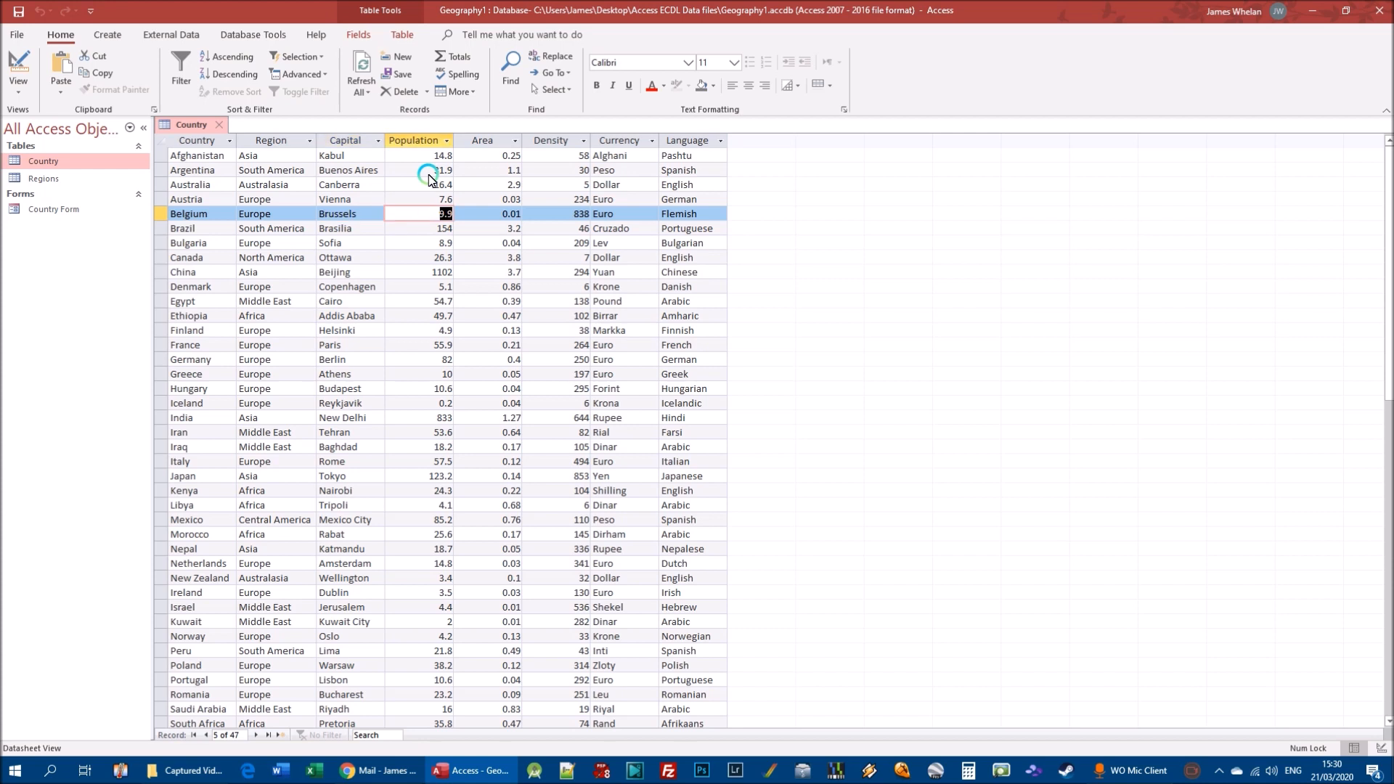
key(shift+Tab)
key(shift+Tab)
key(shift+Tab)
key(shift+Tab)
key(Tab)
key(Tab)
key(Tab)
key(Tab)
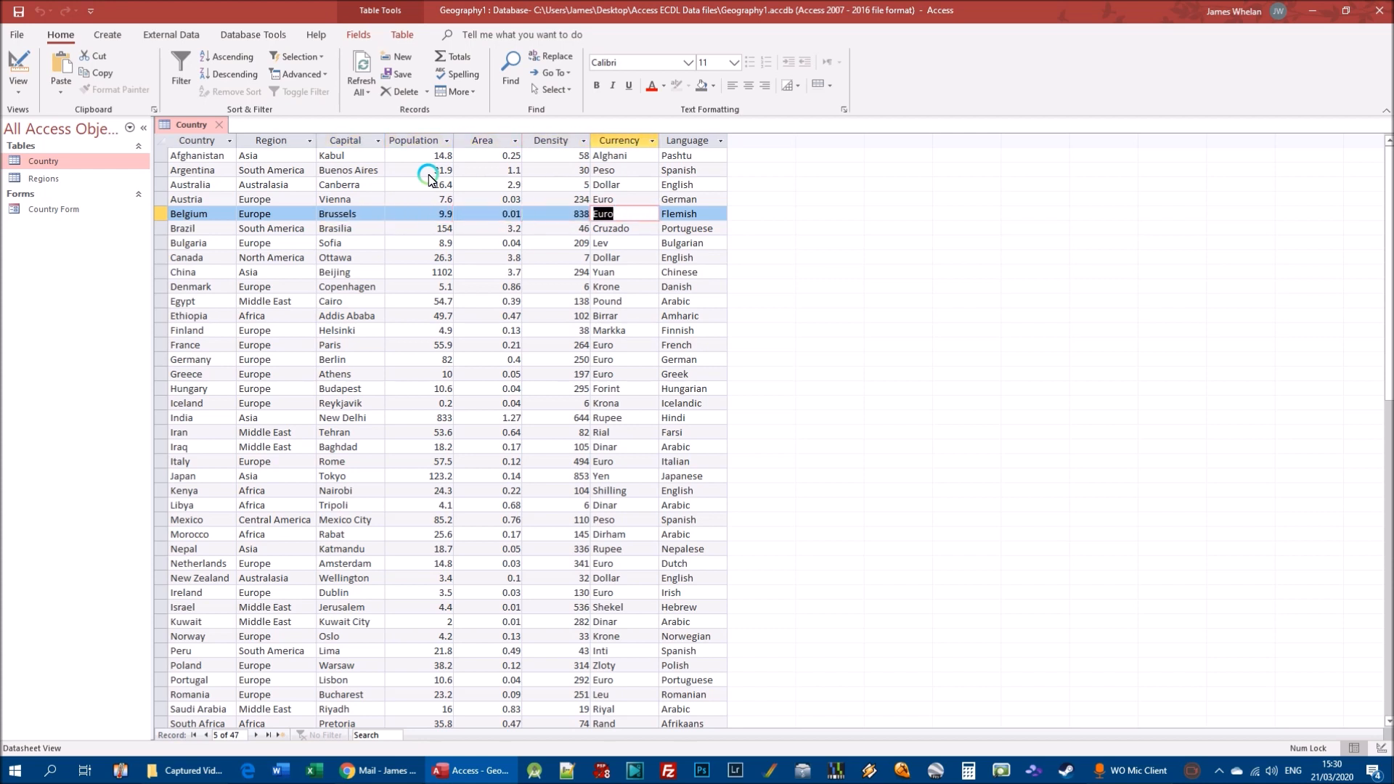
Step: Step backwards one field at a time along the Belgium record from Currency to Region
key(Down)
key(Up)
key(shift+Tab)
key(shift+Tab)
key(shift+Tab)
key(shift+Tab)
key(shift+Tab)
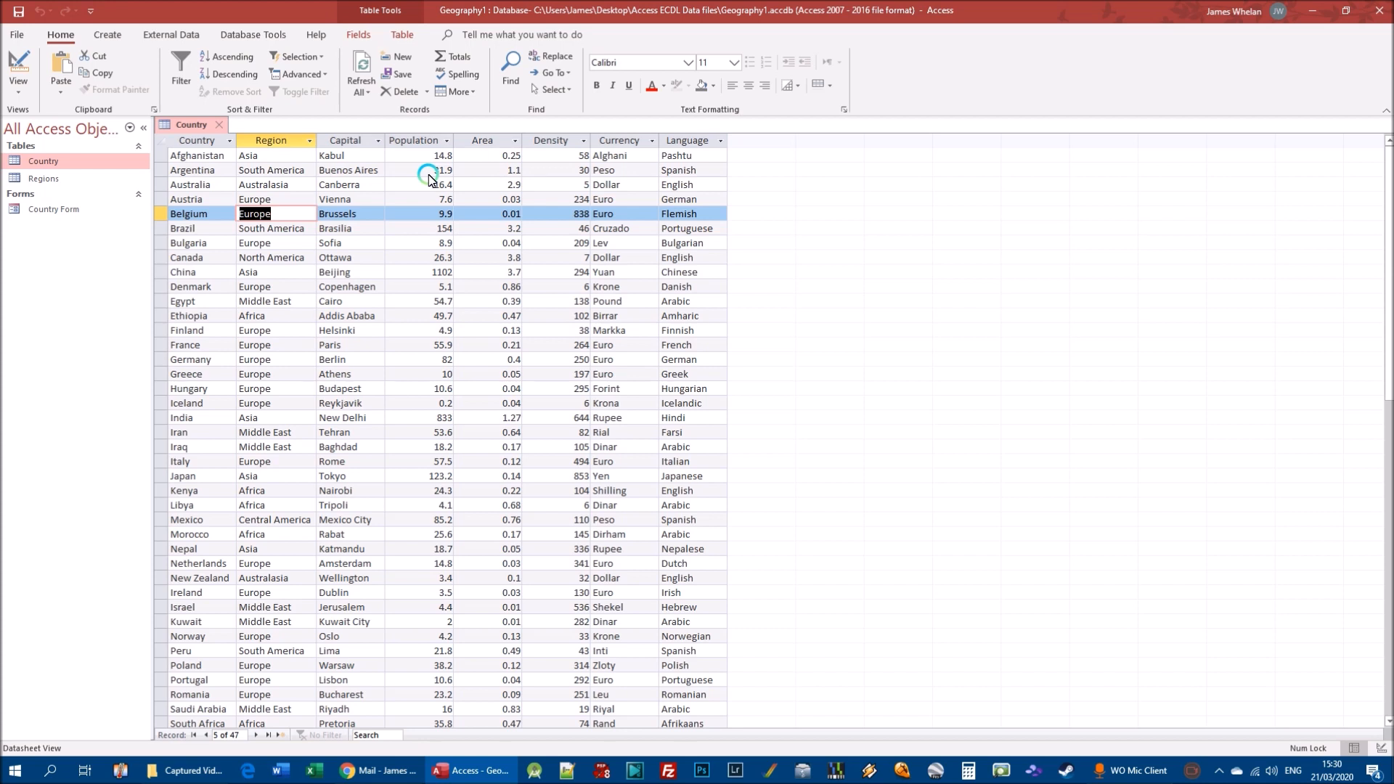
Step: Advance field by field from Belgium's Region to its Language field, and continue into the Country field of the Brazil record
key(Tab)
key(Tab)
key(Tab)
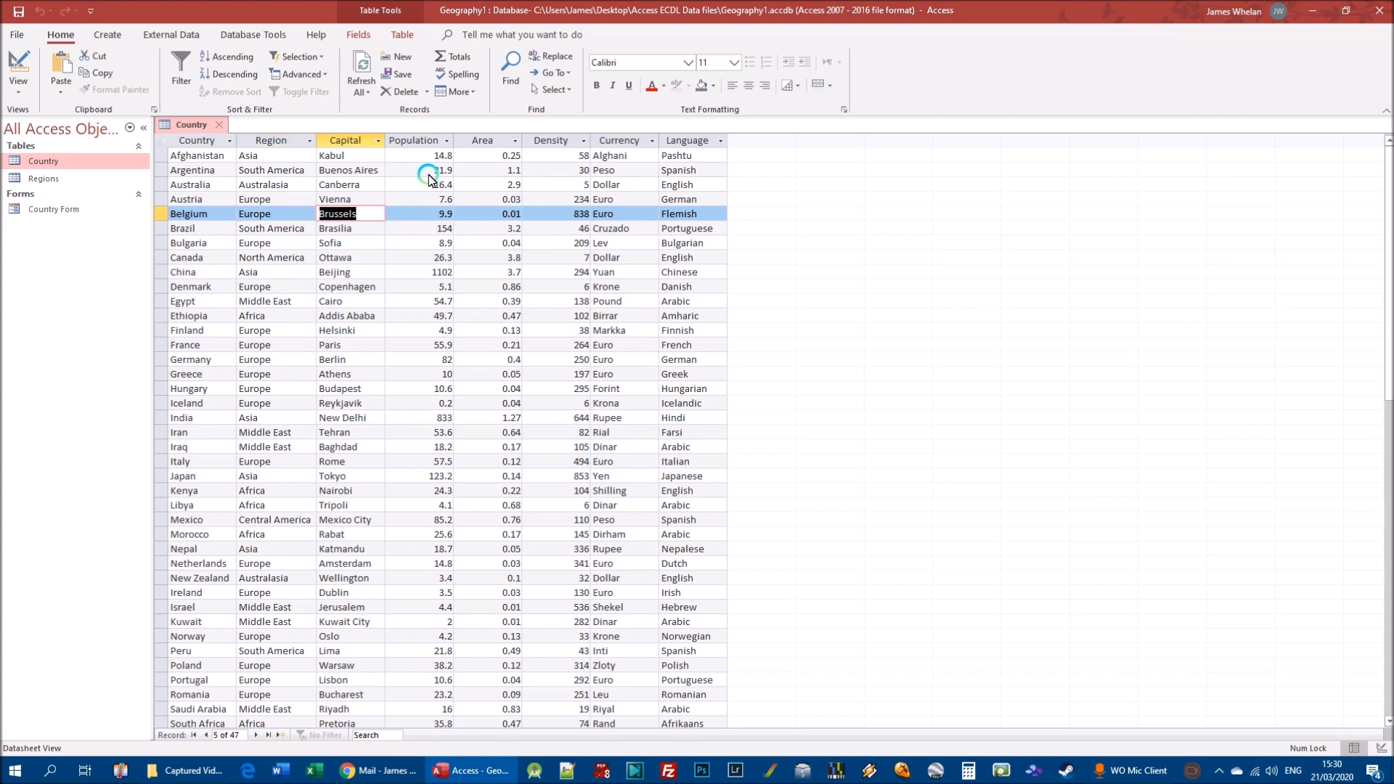
key(shift+Tab)
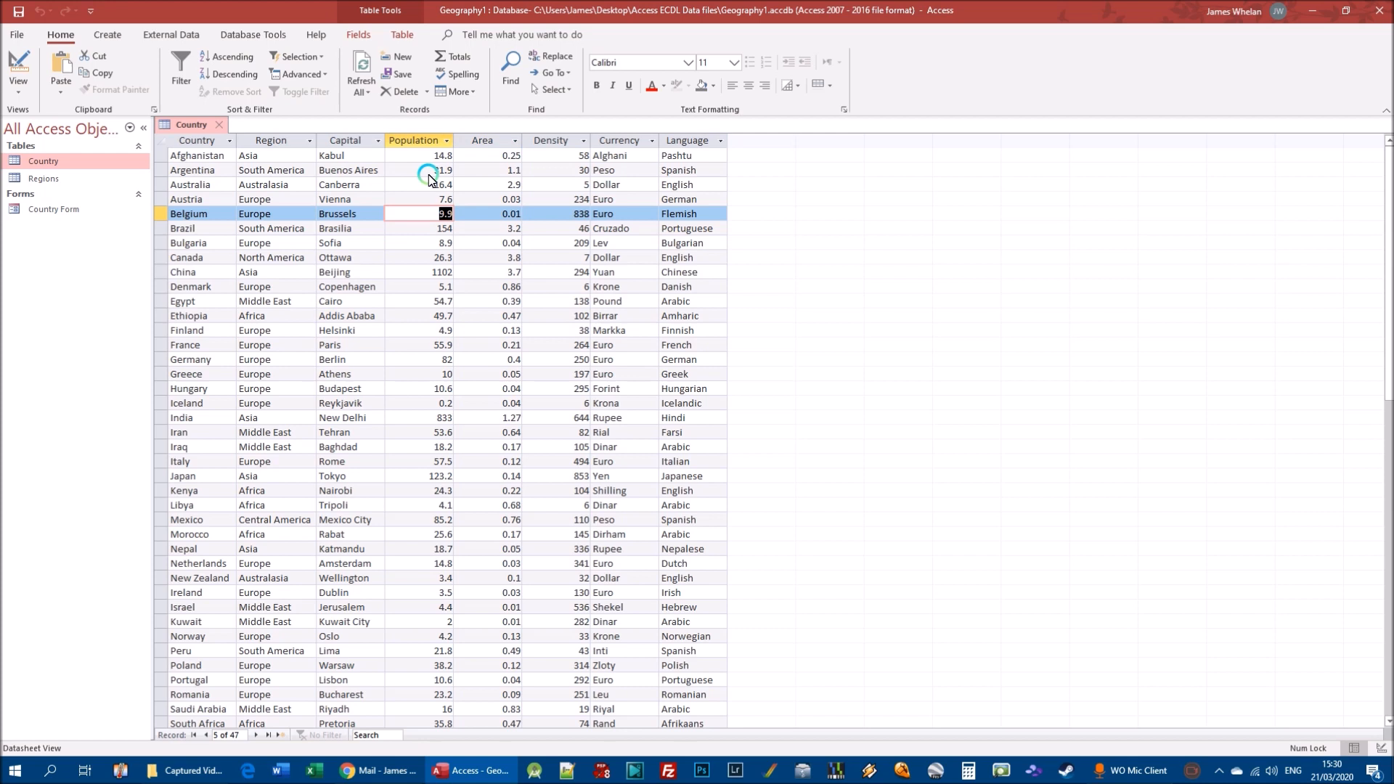
key(Tab)
key(Tab)
key(Tab)
key(Tab)
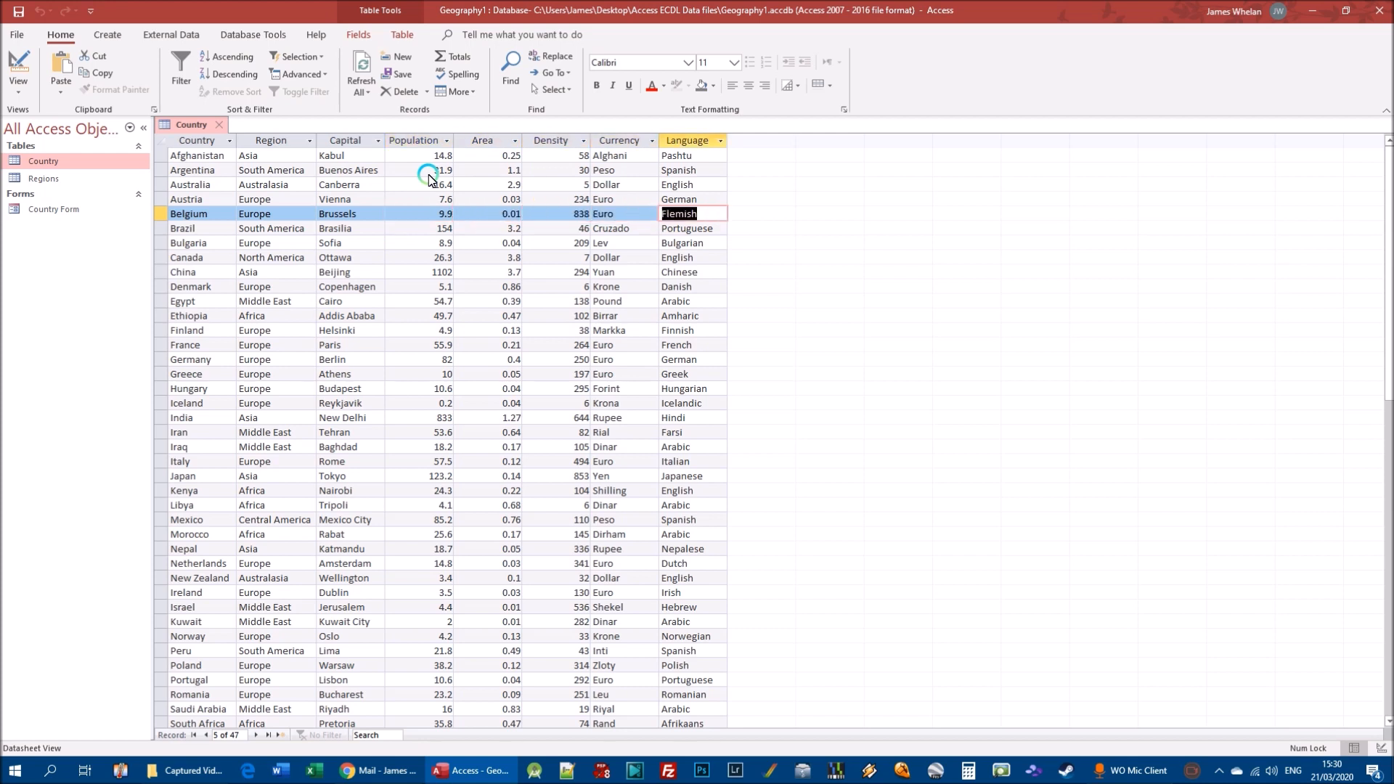
key(Tab)
key(shift+Tab)
key(Tab)
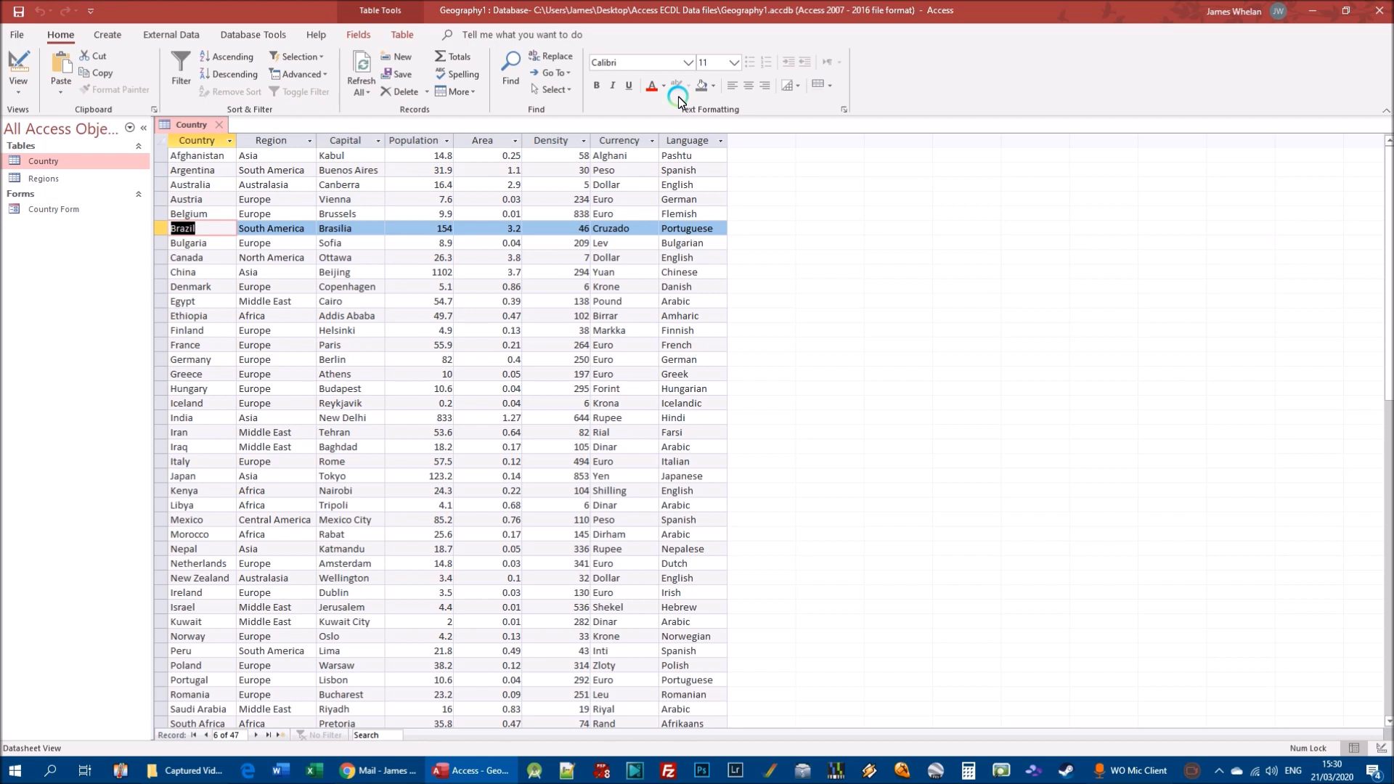
Step: Move a few fields across the Brazil record and back to Country, and go down the column to Canada
key(Tab)
key(Tab)
key(Tab)
key(shift+Tab)
key(shift+Tab)
key(shift+Tab)
key(Down)
key(Down)
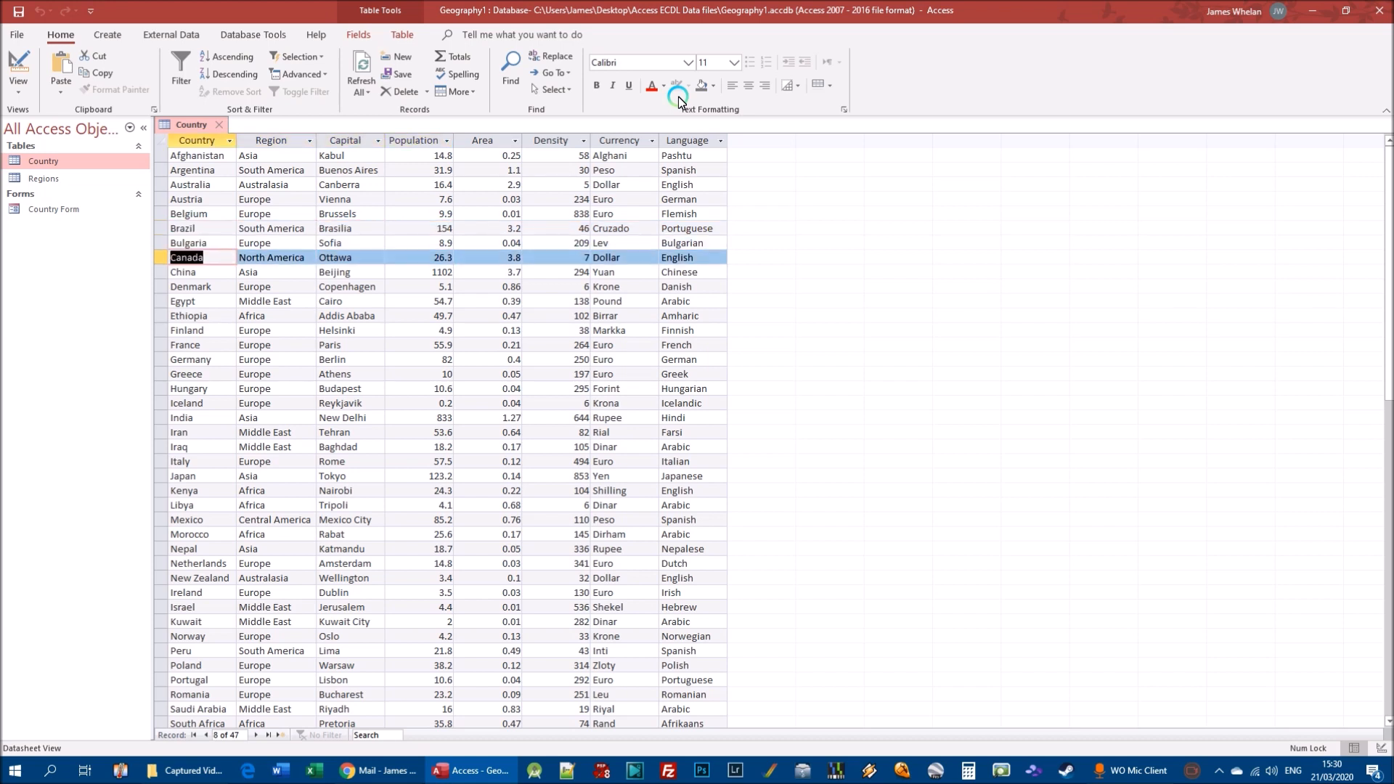
Step: Move up and down the Country column around Canada, go to China, and reach the China record's Language field
key(Up)
key(Up)
key(Down)
key(Down)
key(Down)
key(Up)
key(Down)
key(Up)
key(Down)
key(Down)
key(Left)
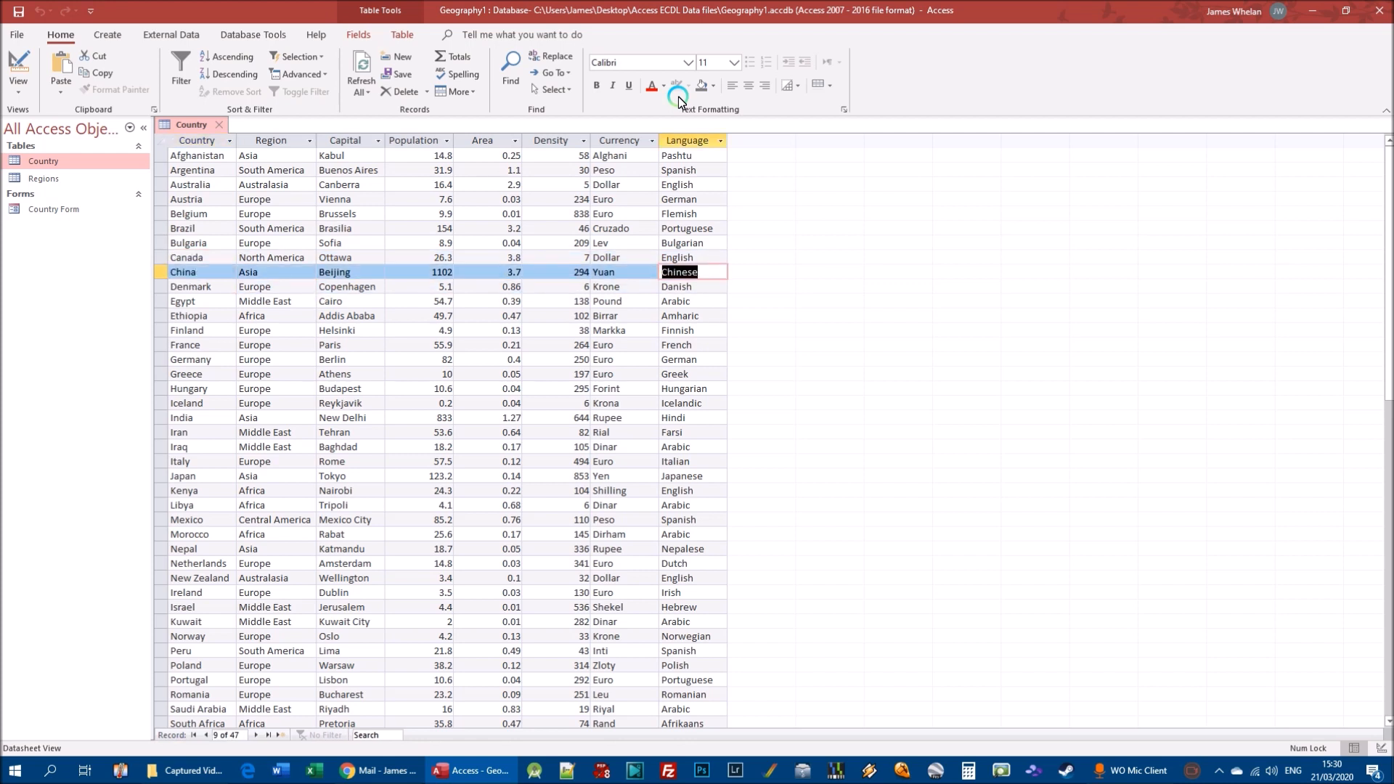
Step: Move back from China's Language field to Density, and go up the Density column to the Brazil record
key(Left)
key(Left)
key(Up)
key(Up)
key(Down)
key(Down)
key(Up)
key(Up)
key(Up)
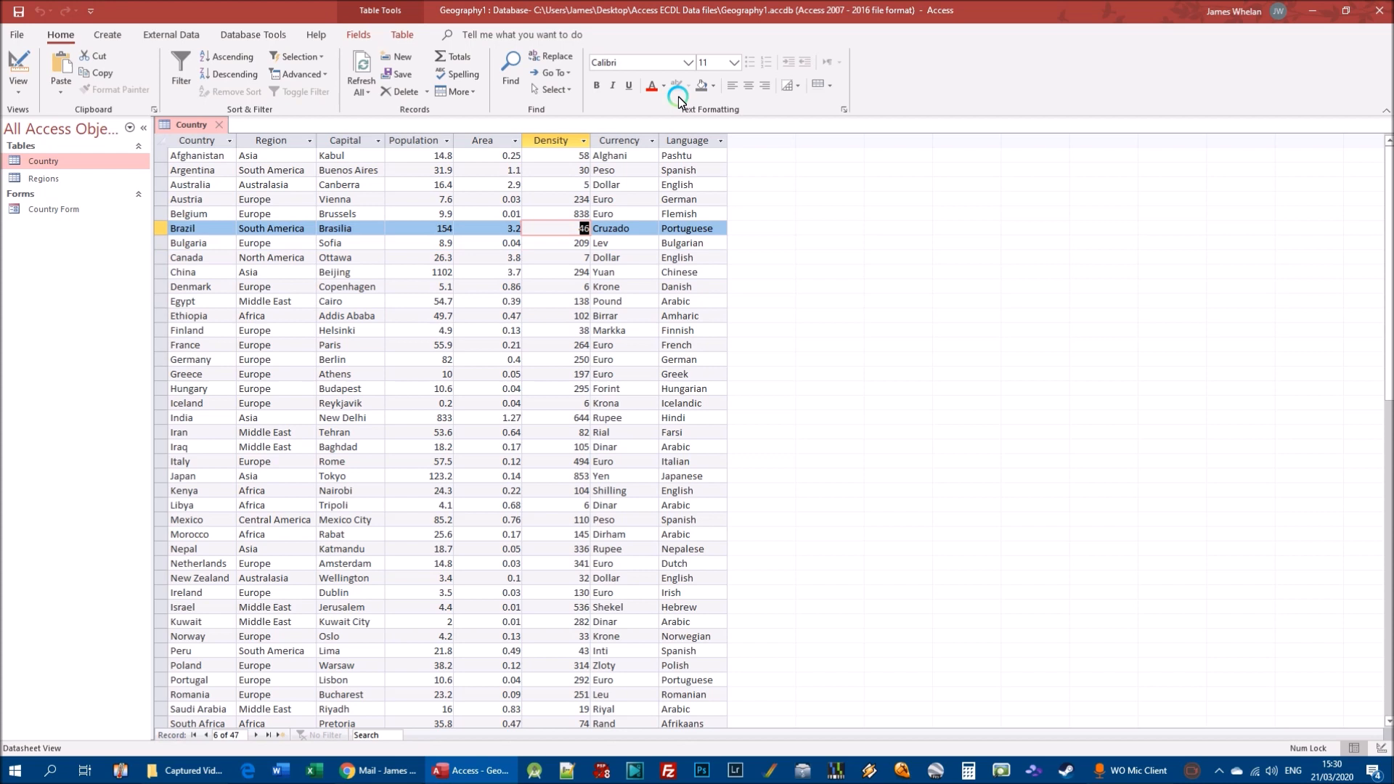
Step: Move up and down the Density column one record at a time around Brazil, finishing on Bulgaria
key(Down)
key(Down)
key(Up)
key(Up)
key(Up)
key(Down)
key(Down)
key(Down)
key(Down)
key(Up)
key(Up)
key(Up)
key(Up)
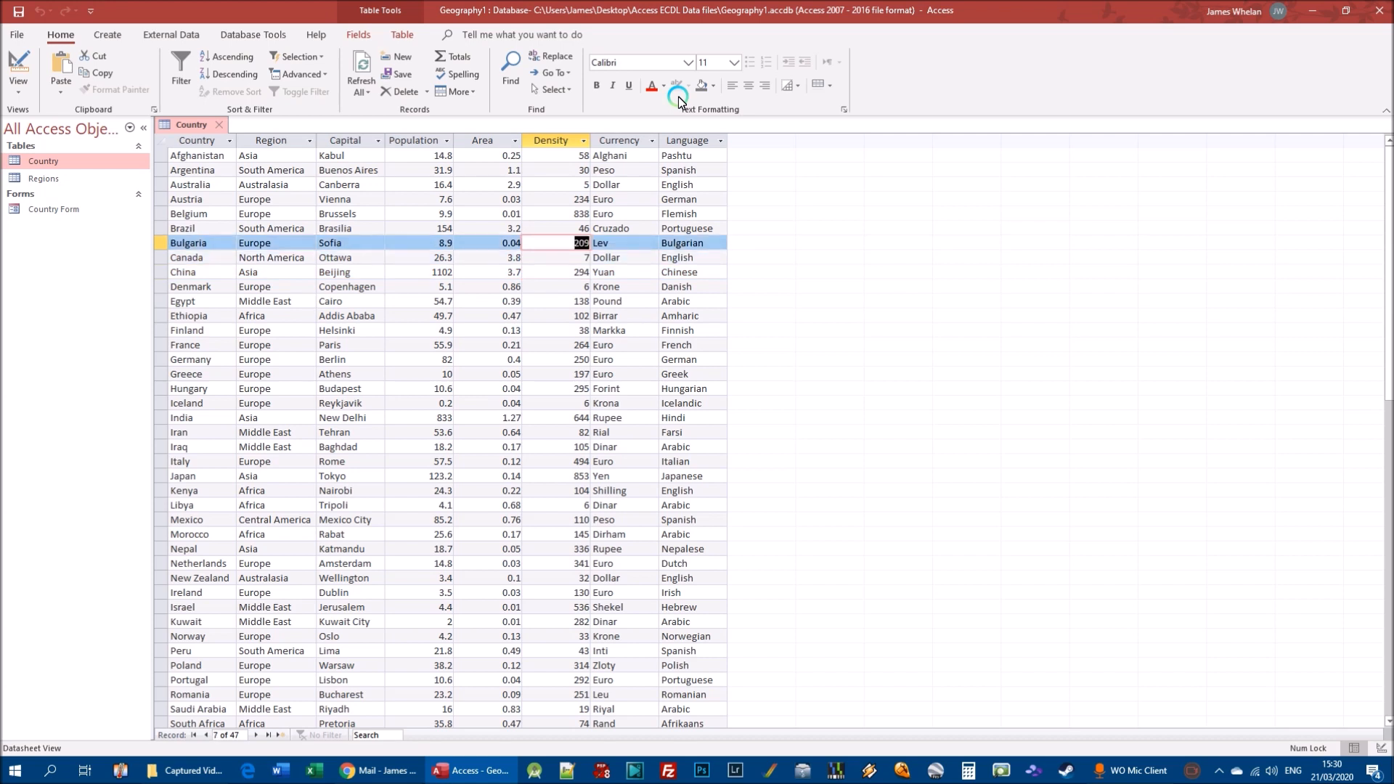
Step: Go down the Density column one record at a time from Bulgaria through Denmark to Germany
key(Down)
key(Down)
key(Down)
key(Down)
key(Down)
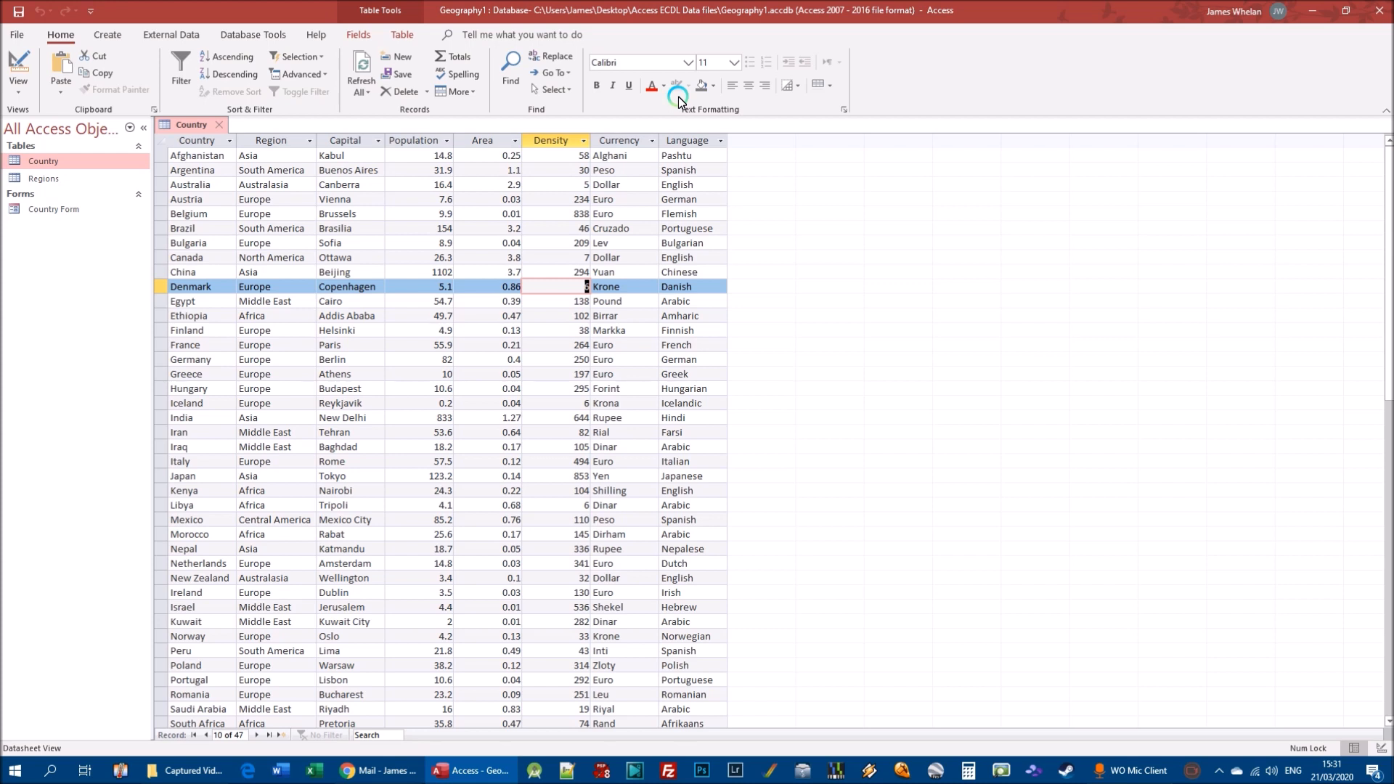
key(Down)
key(Down)
key(Down)
key(Down)
key(Down)
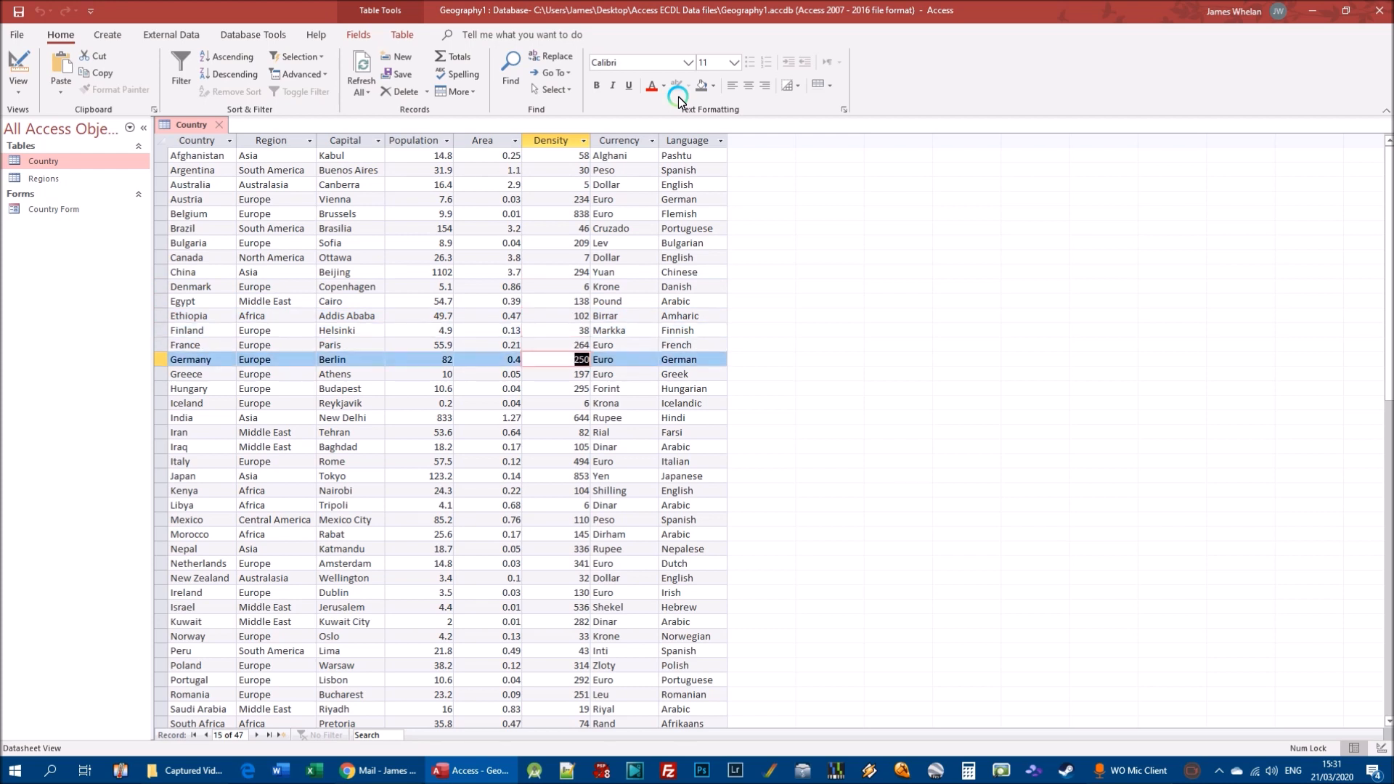
Step: Go up from Germany to Ethiopia, across from Density to the Country field, and up that column to Canada
key(Up)
key(Up)
key(Up)
key(Left)
key(Left)
key(Left)
key(Left)
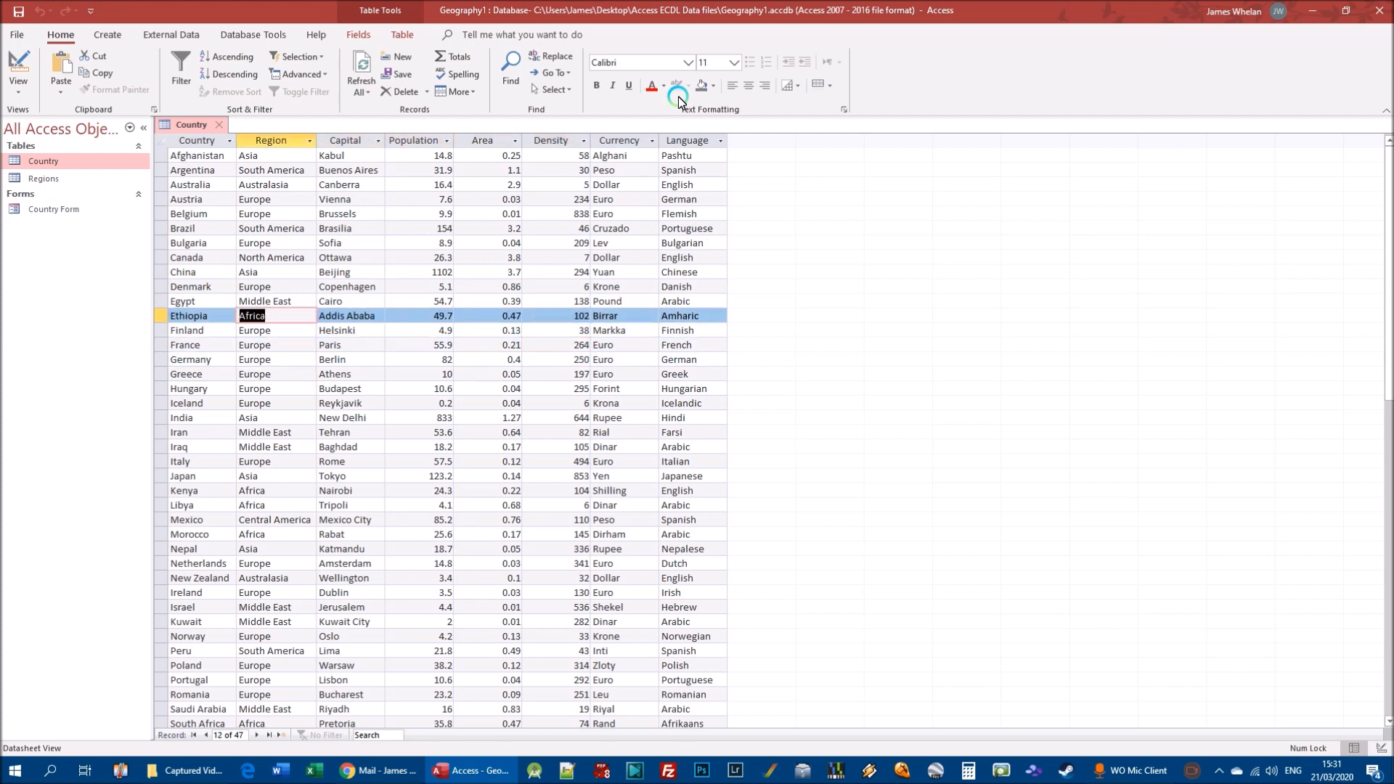
key(Left)
key(Up)
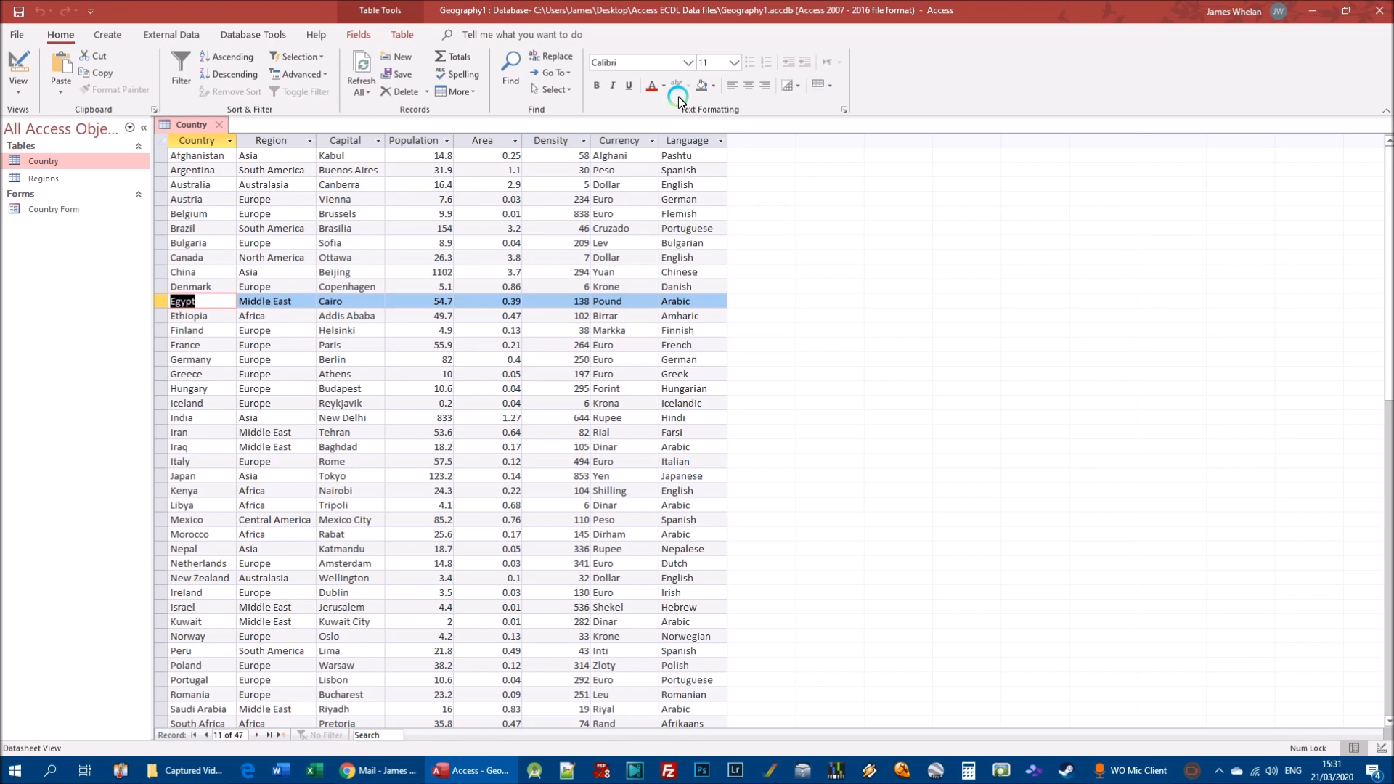
key(Up)
key(Up)
key(Up)
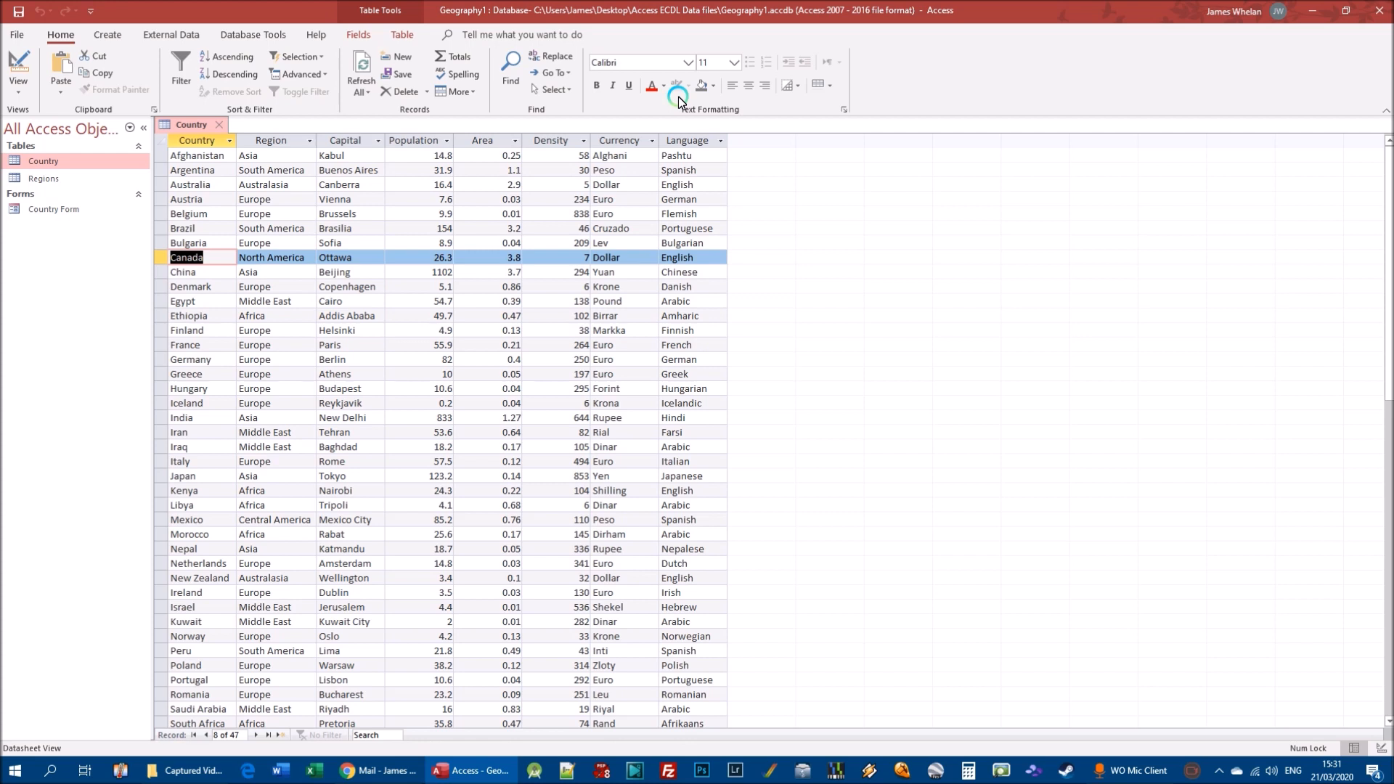
Step: Jump to the last and first fields of the Canada record, and go to the first field of the table's first record
key(End)
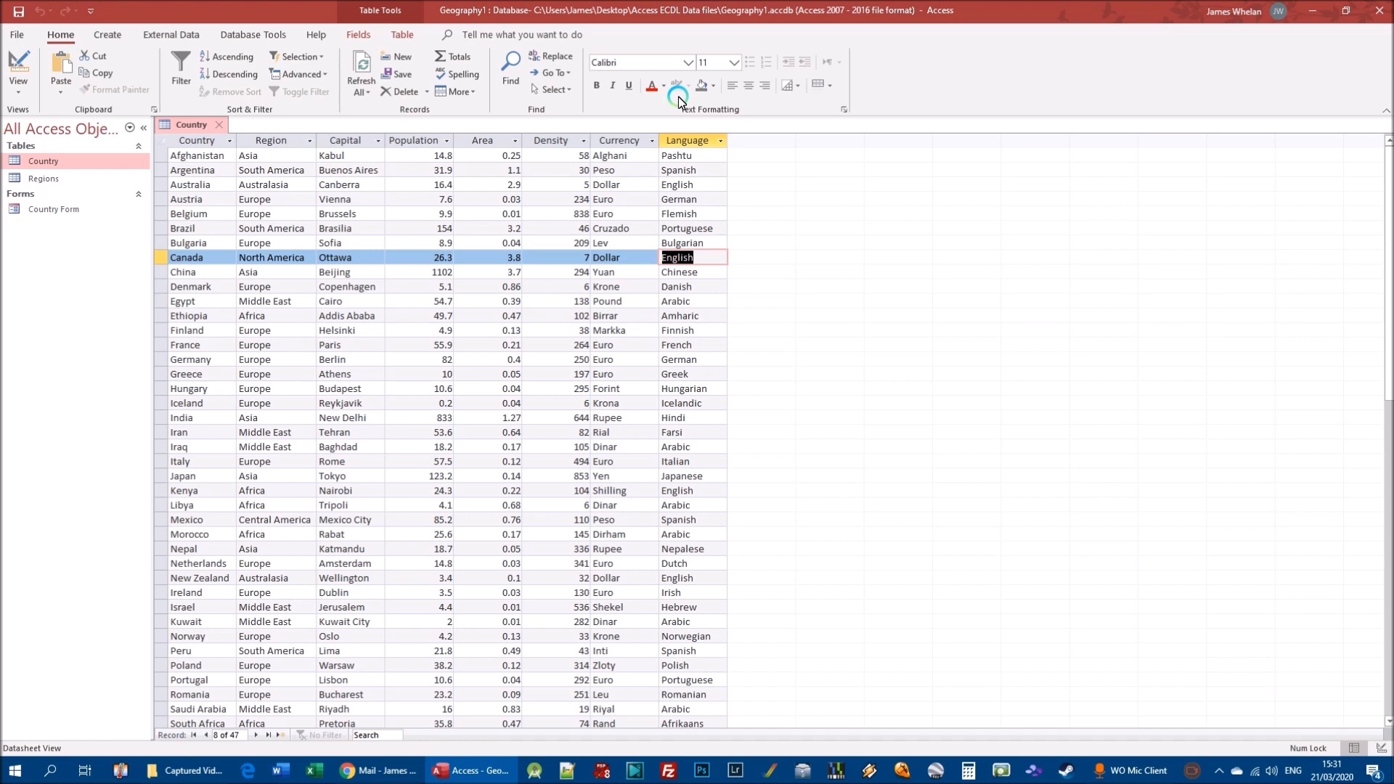
key(Home)
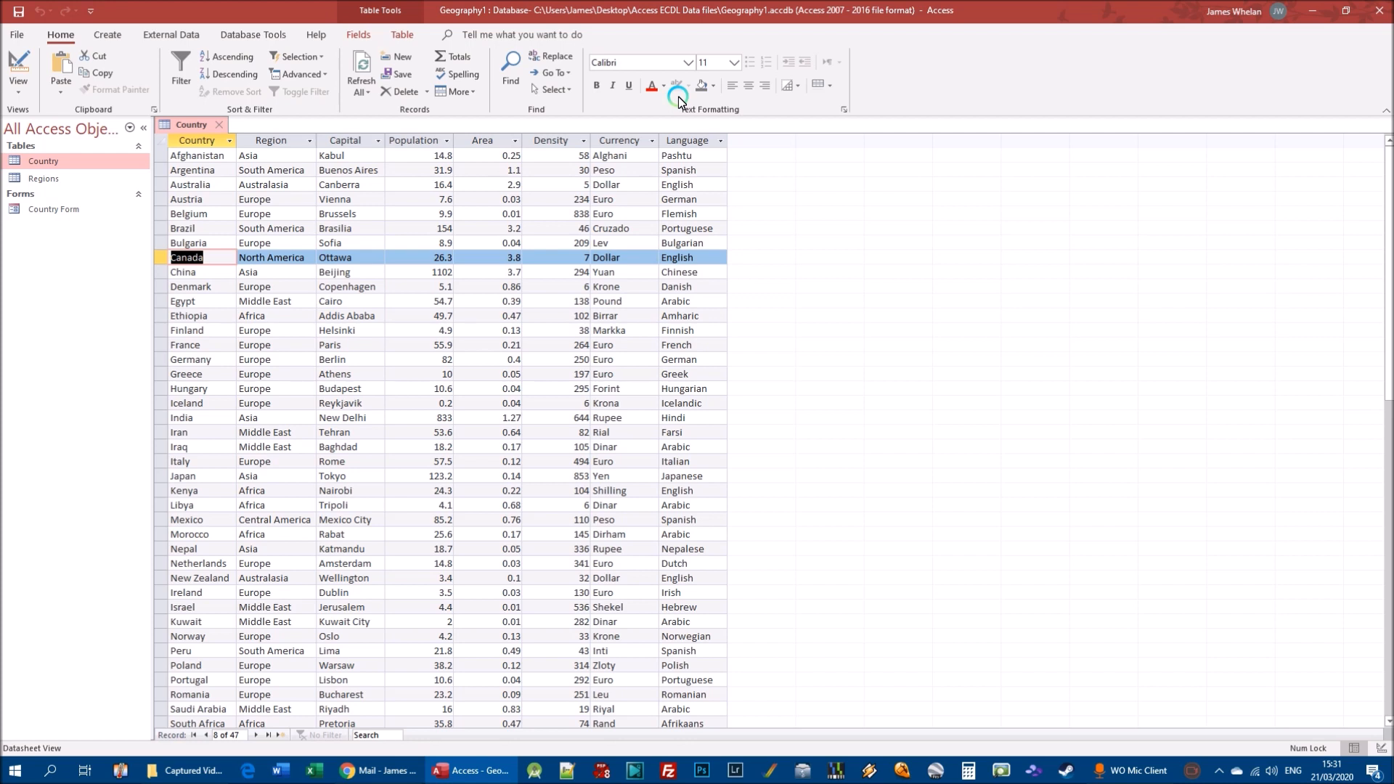
key(ctrl+Home)
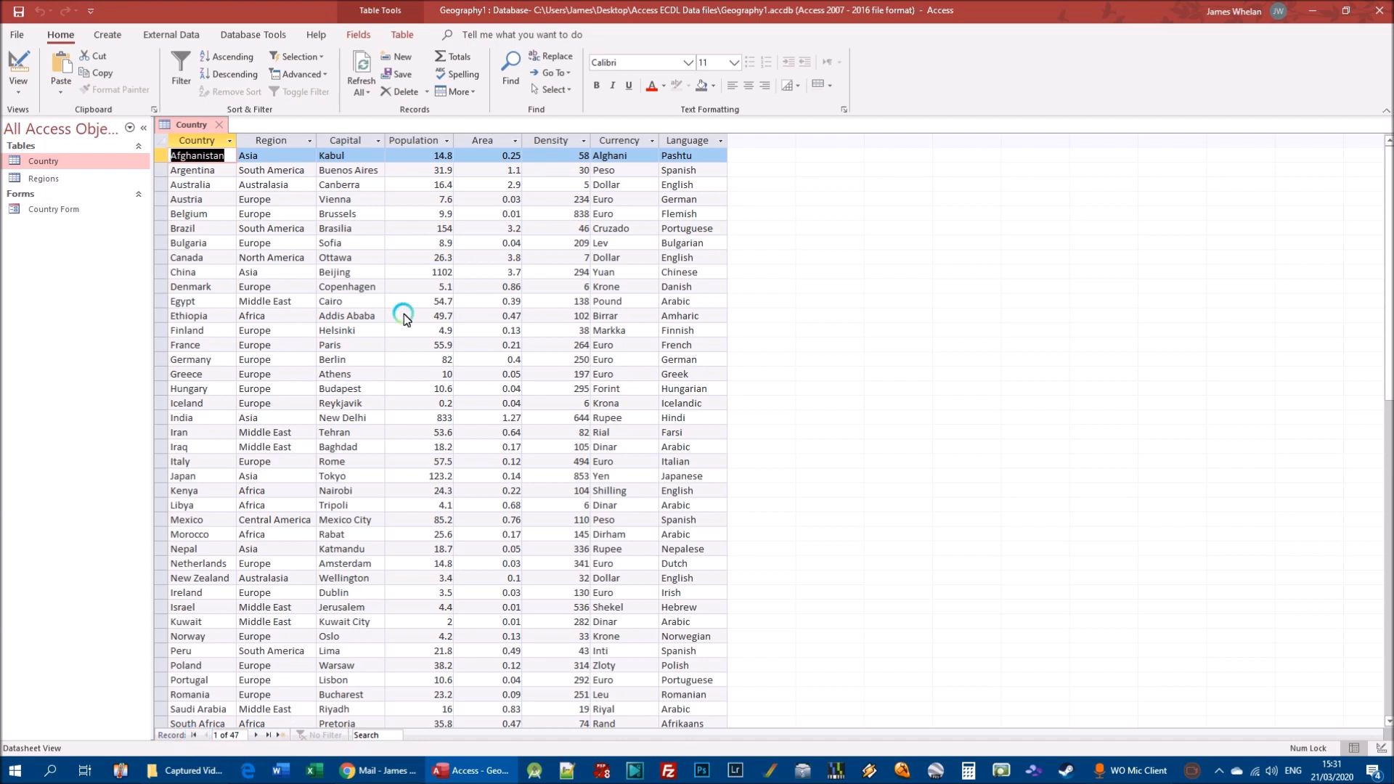
Step: Display the Go To record options without choosing one, and search the Country table for Lisbon
click(553, 73)
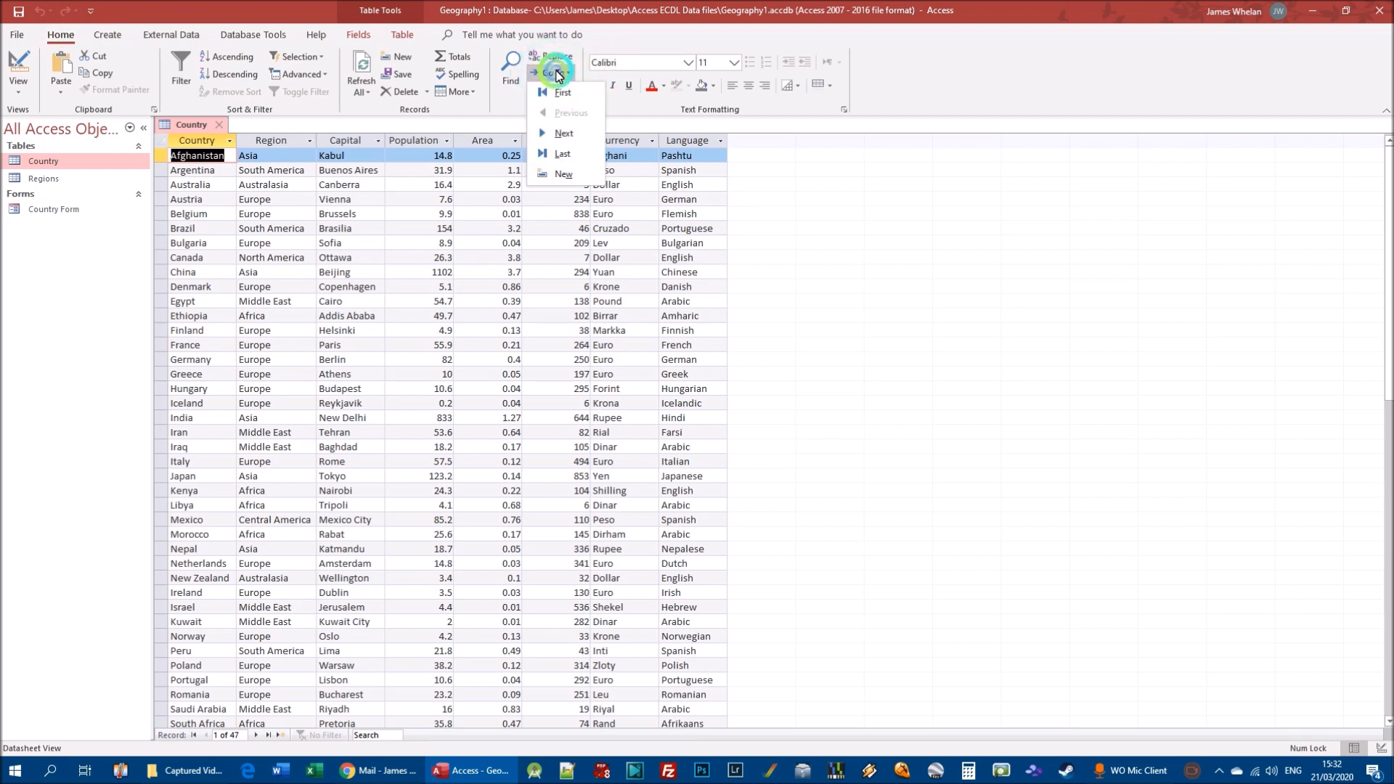
click(222, 5)
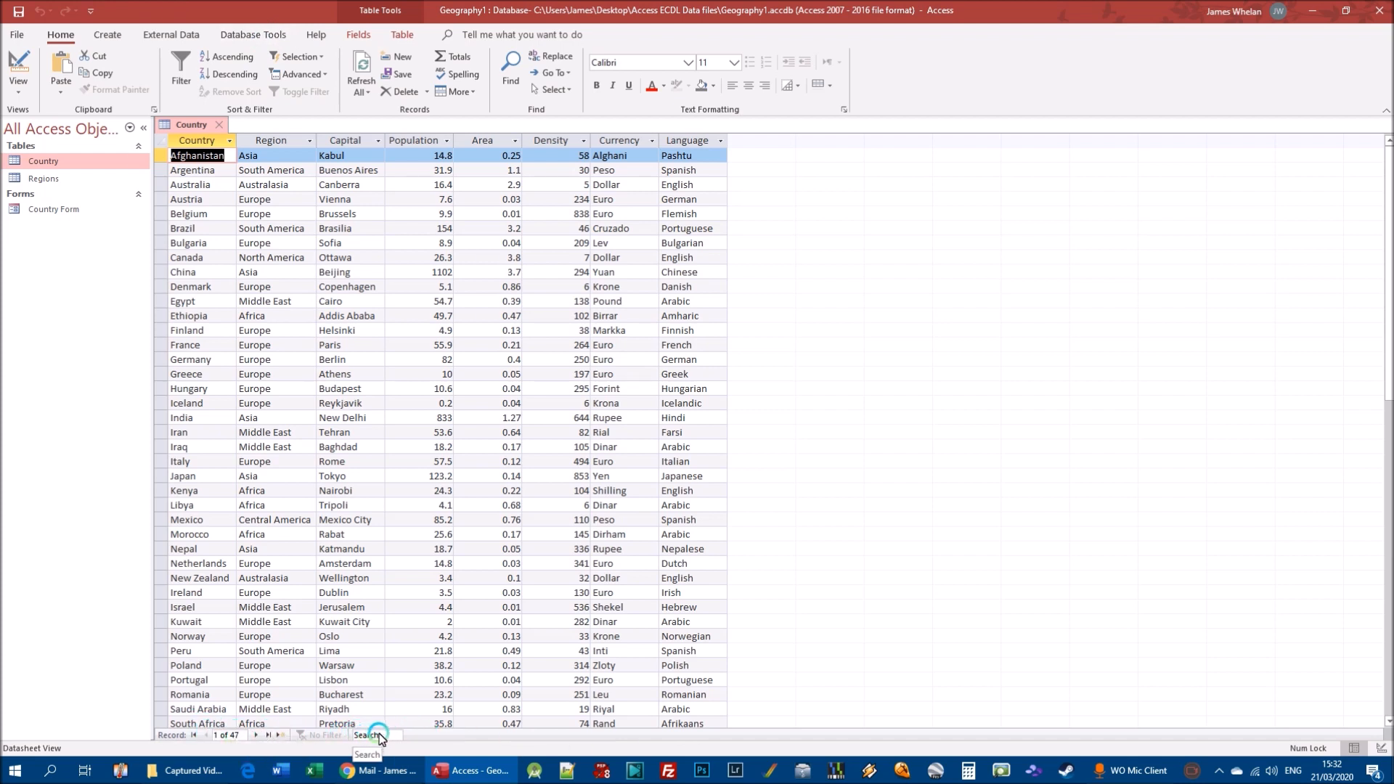
click(402, 731)
text(Lisbon)
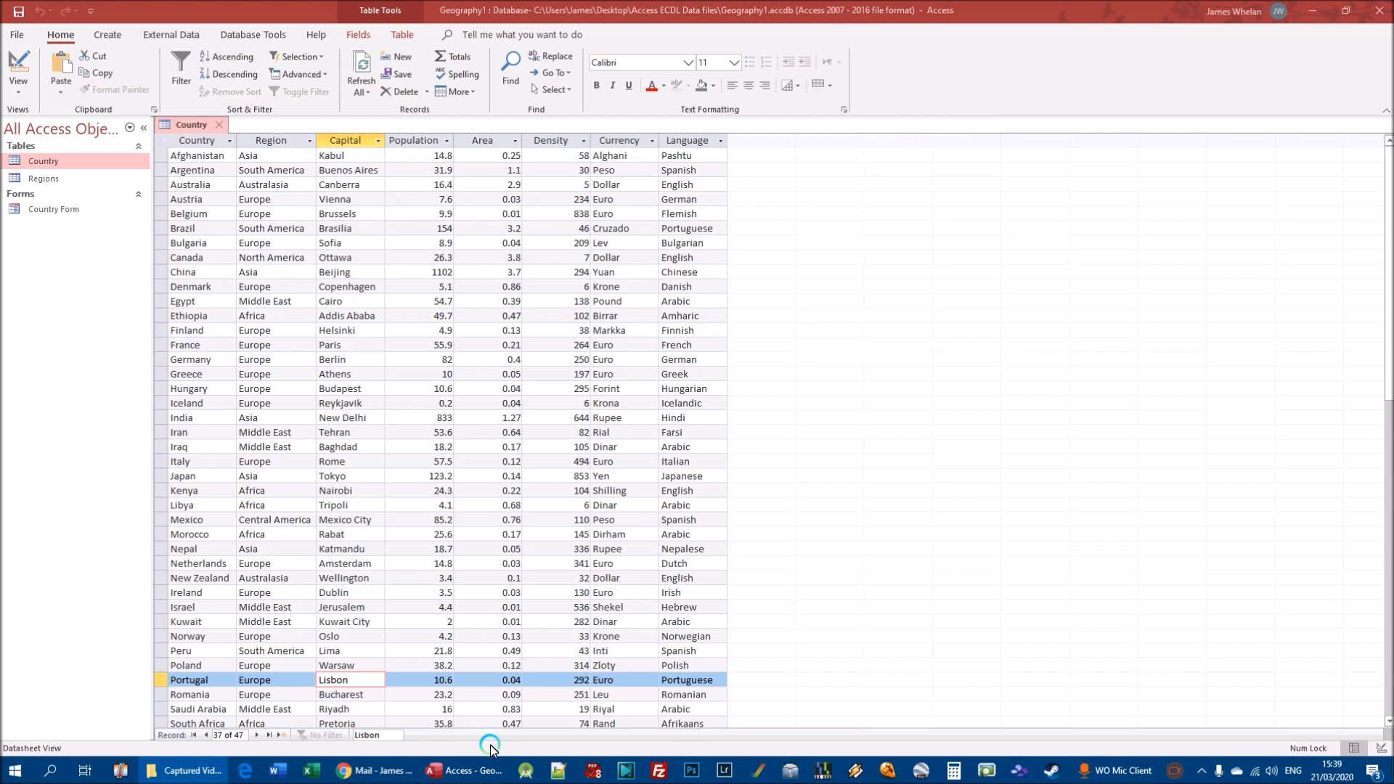
Step: Close the Geography1 database while keeping Access open
click(465, 771)
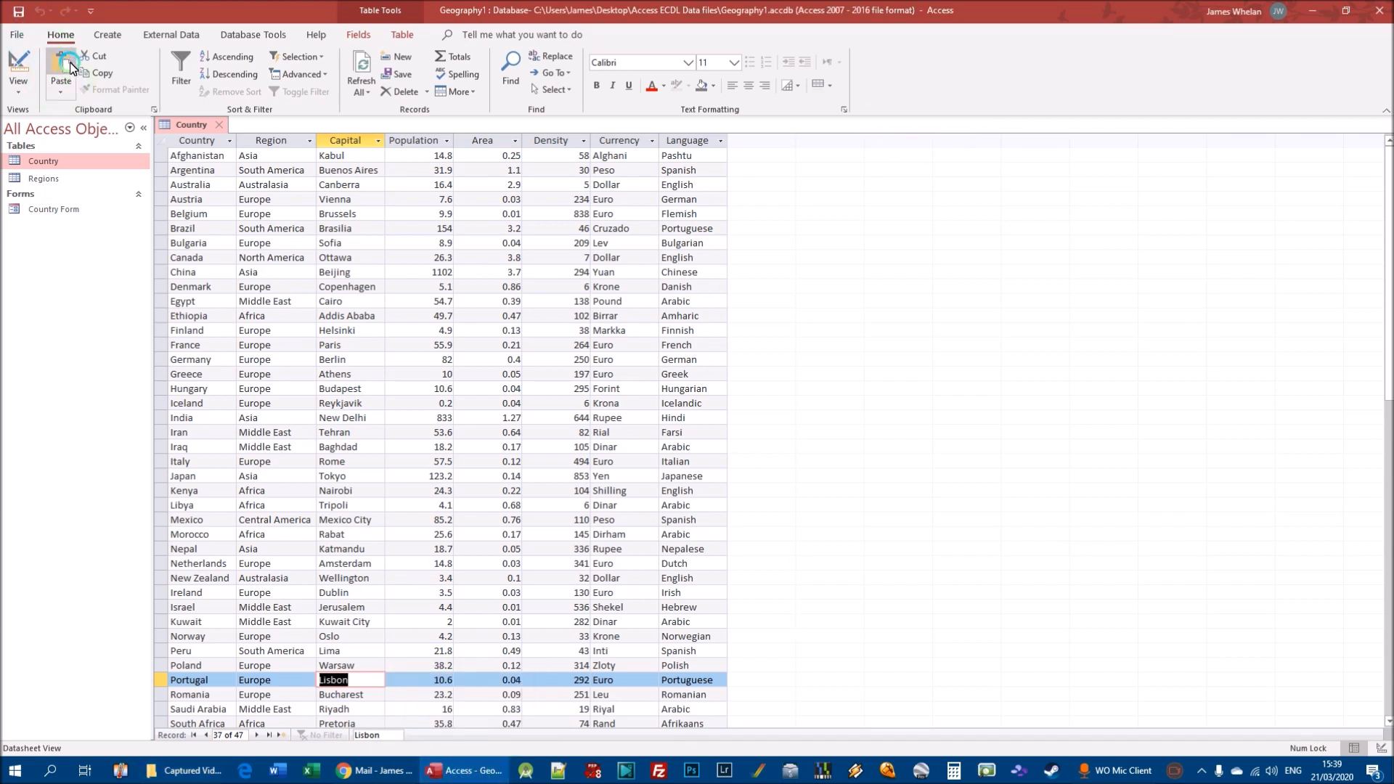
click(63, 36)
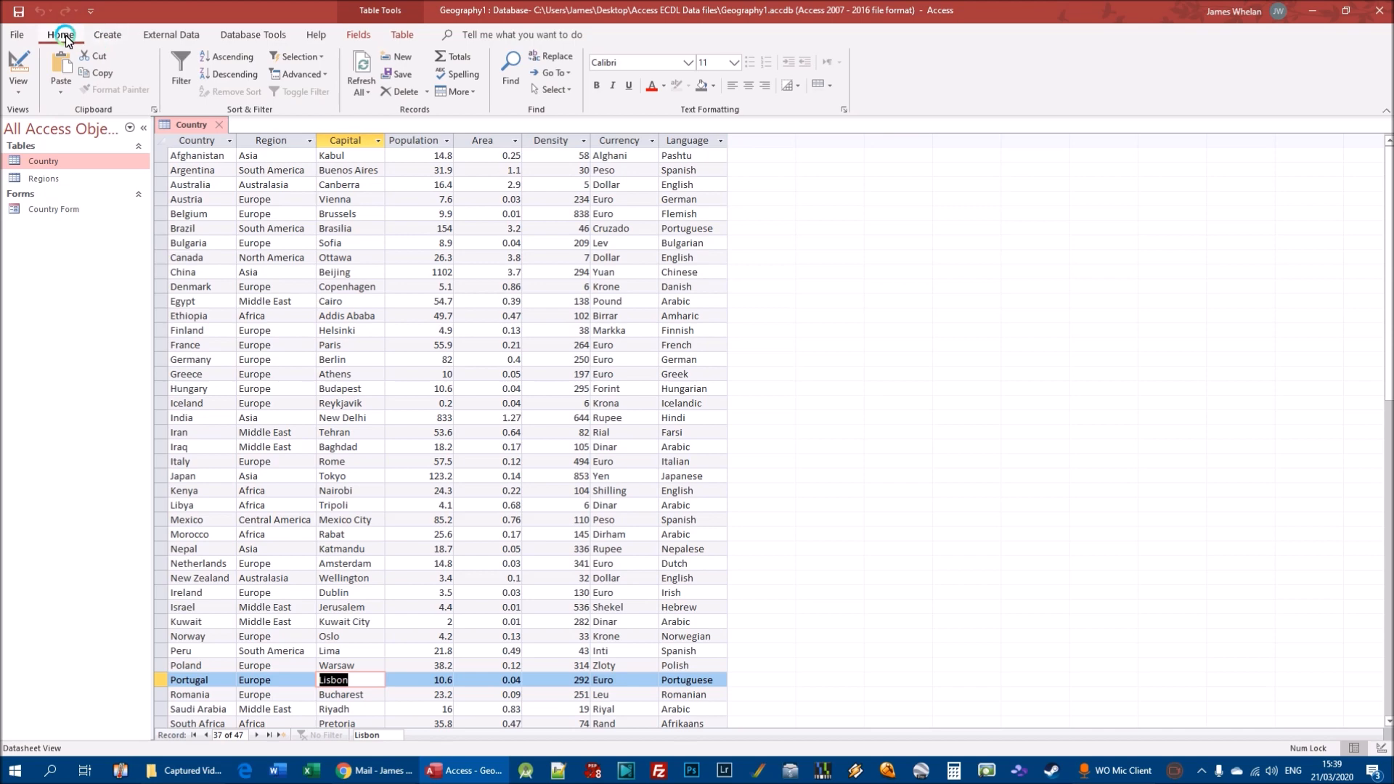
click(20, 34)
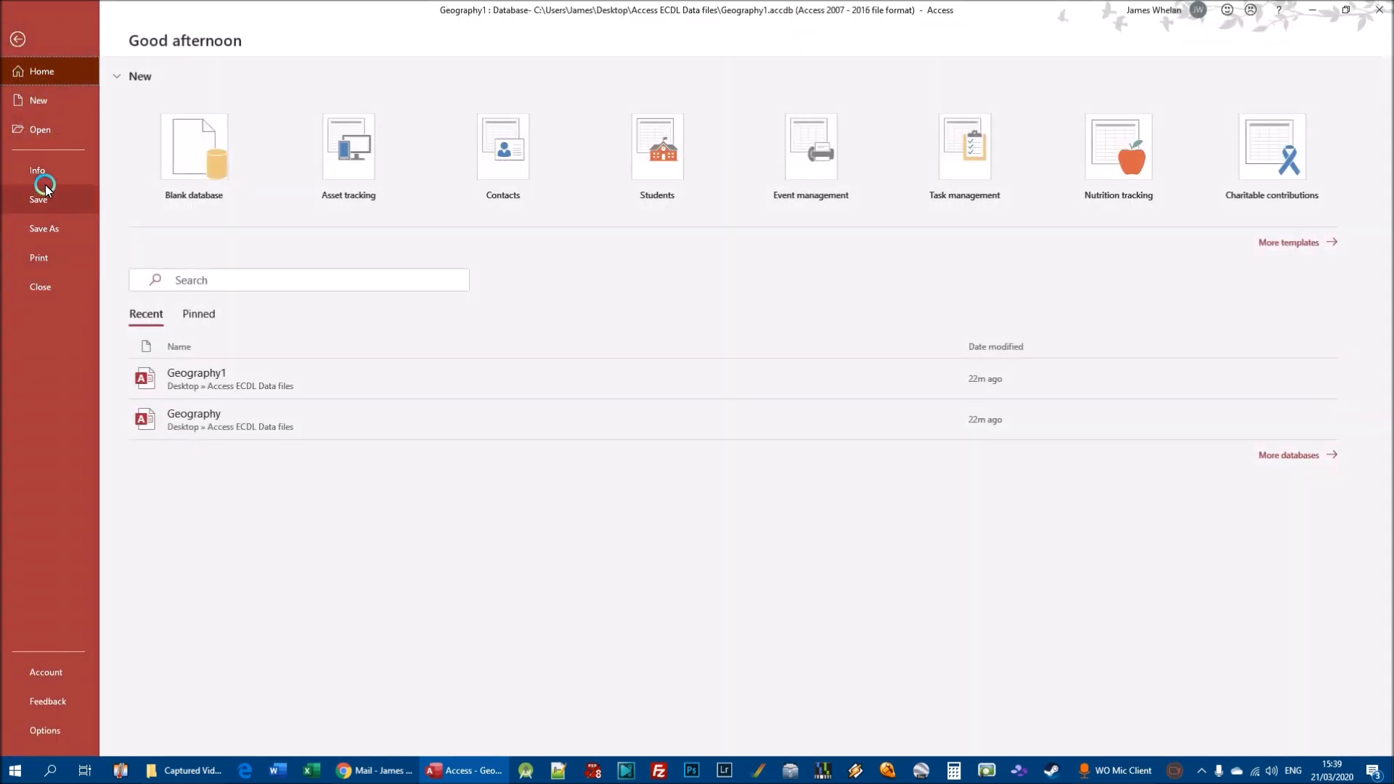
click(51, 287)
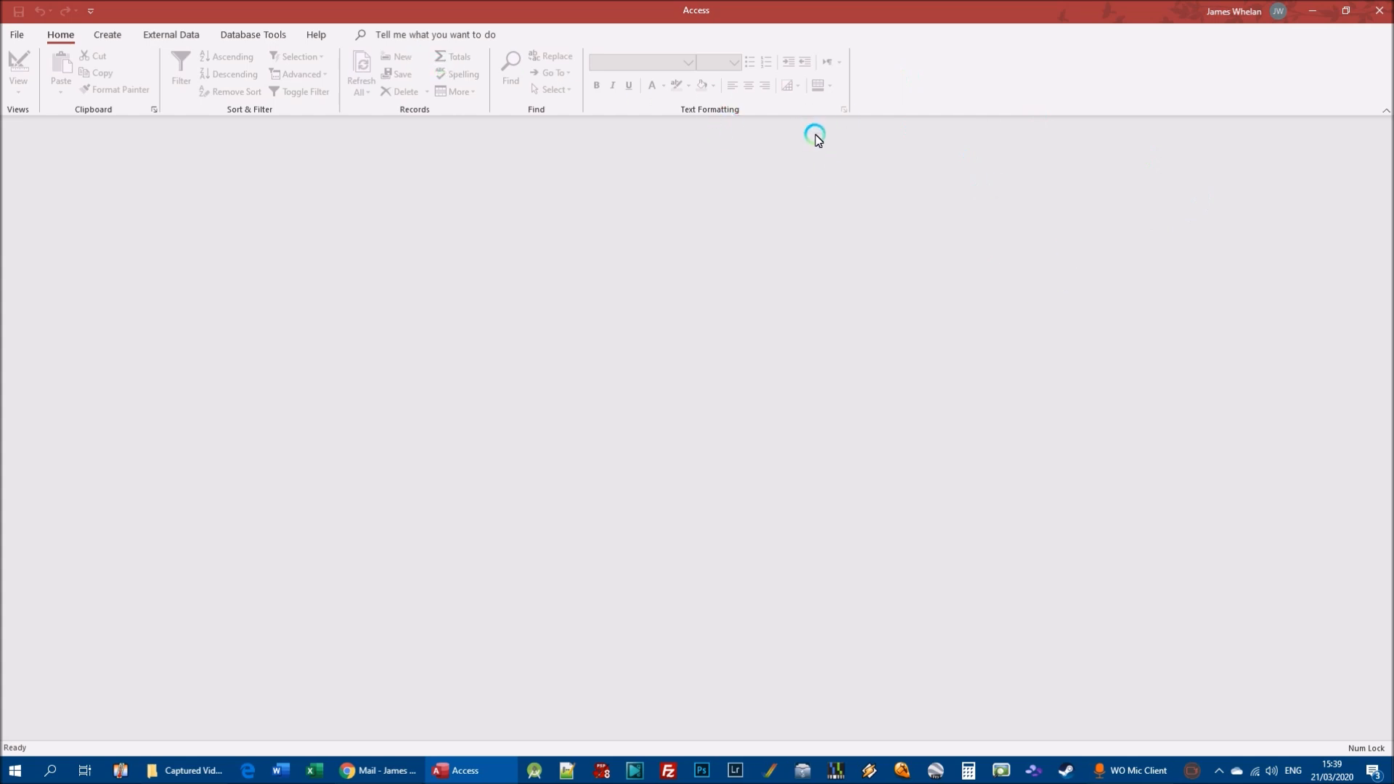
Step: Create a new blank database with the file name Pets
click(16, 34)
click(62, 107)
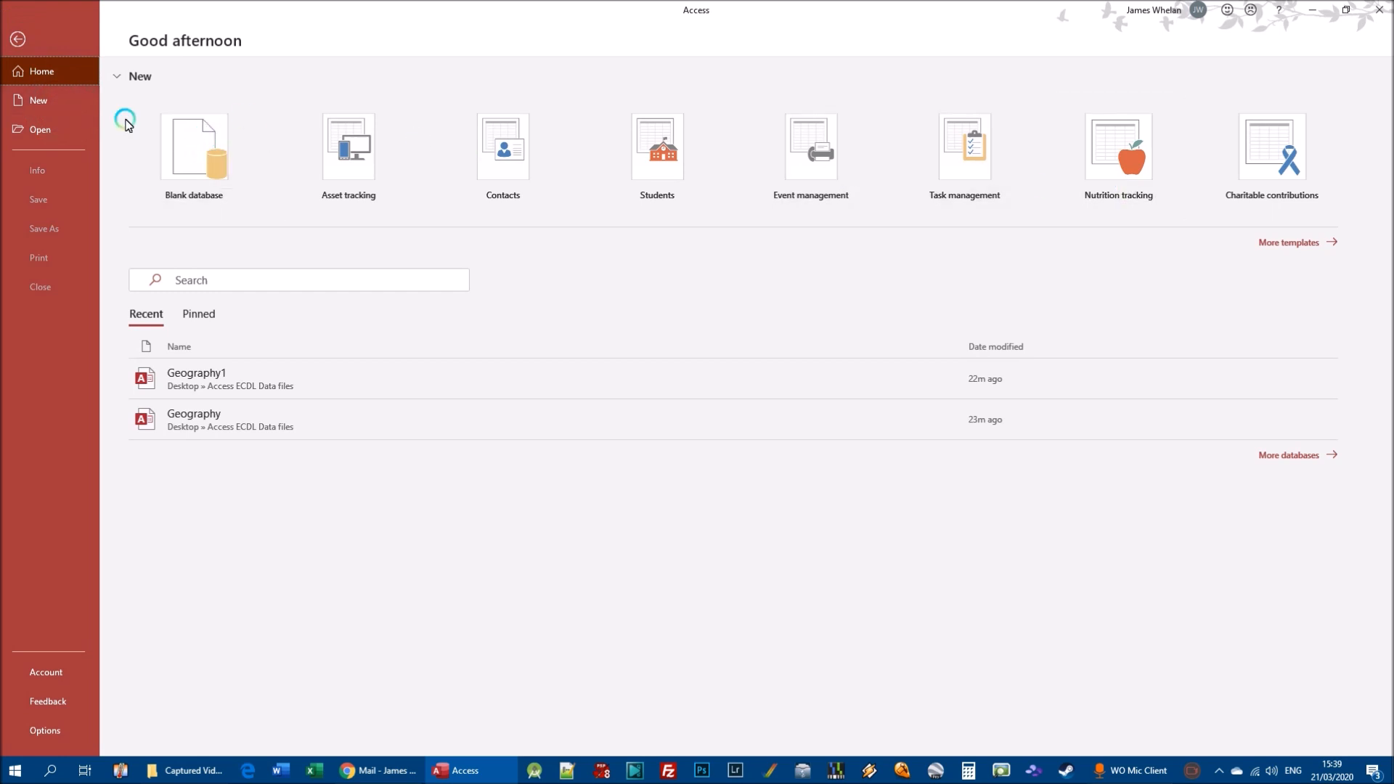
click(194, 161)
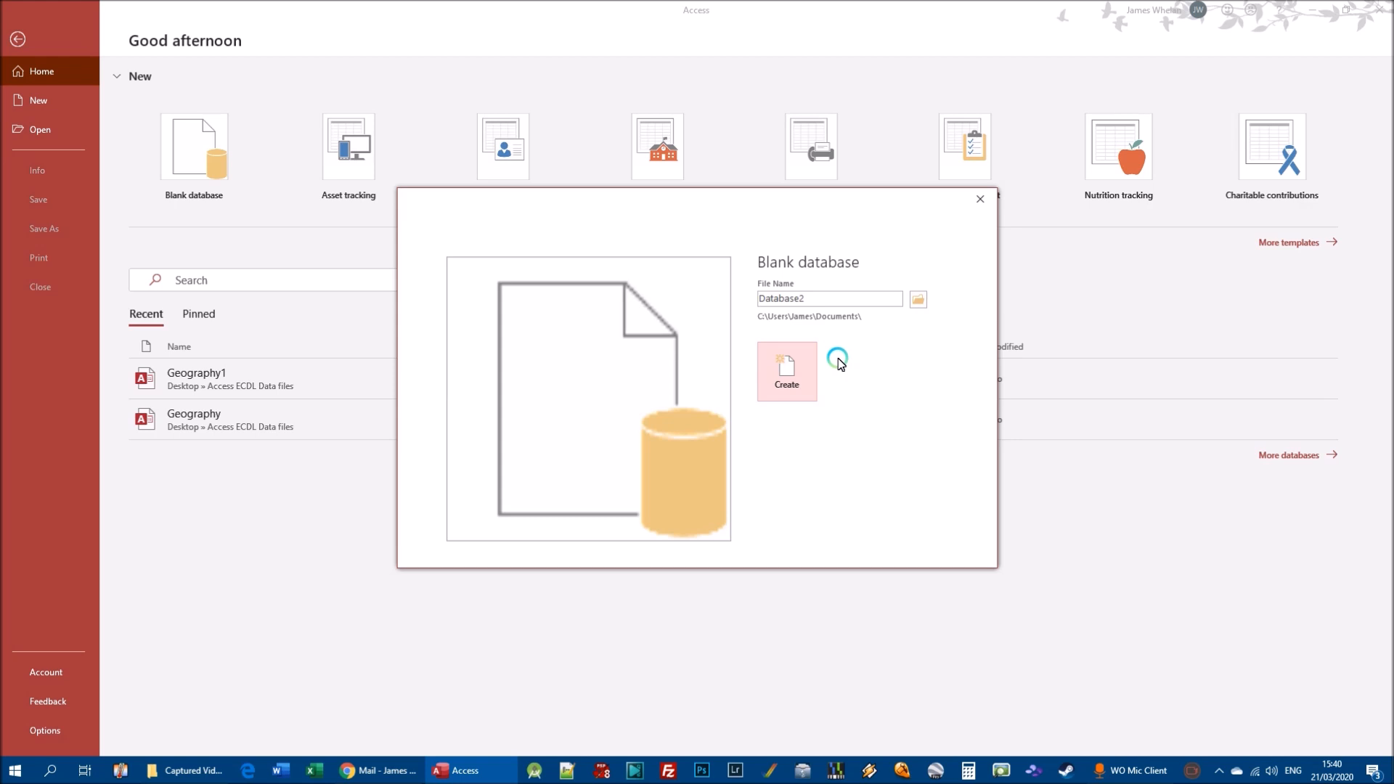
click(835, 299)
key(BackSpace)
key(BackSpace)
key(BackSpace)
key(BackSpace)
key(BackSpace)
key(BackSpace)
key(BackSpace)
key(BackSpace)
key(BackSpace)
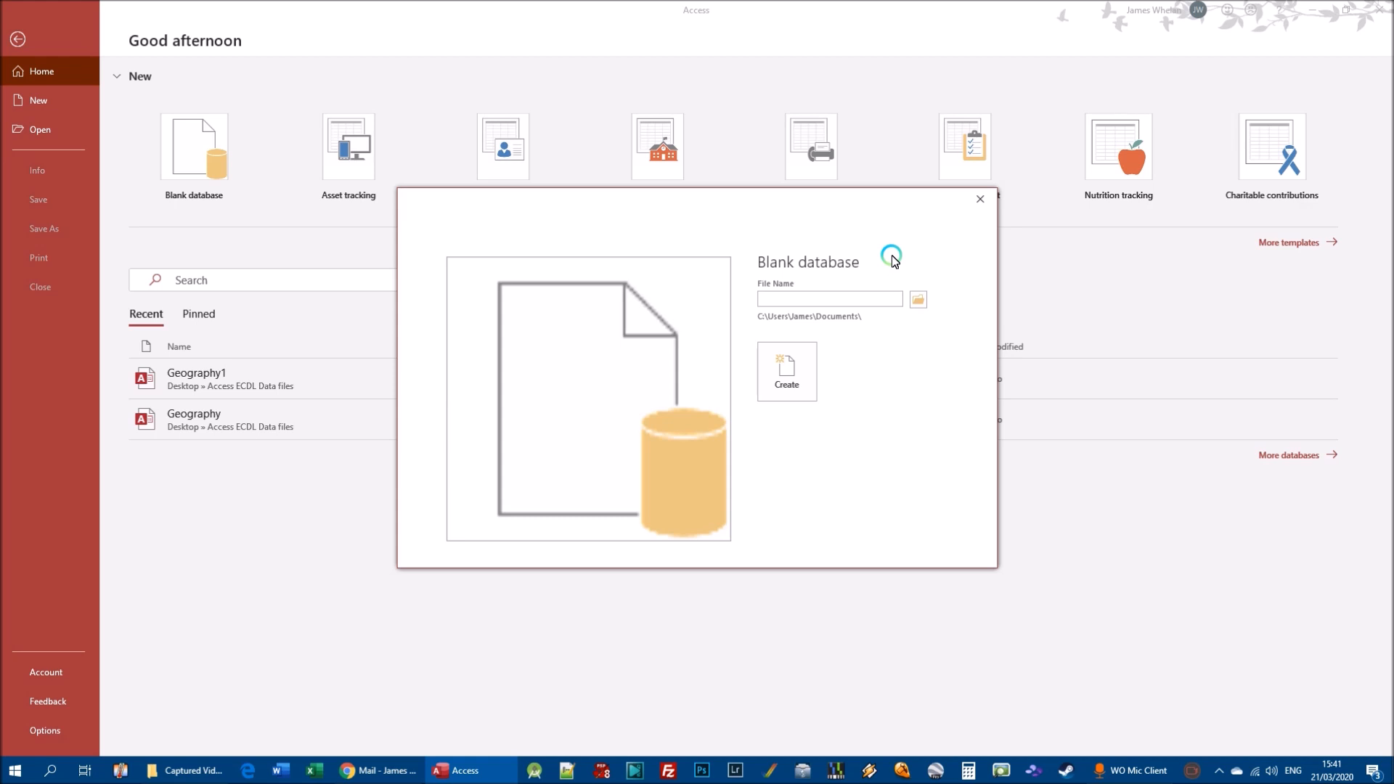
click(788, 294)
text(Pets)
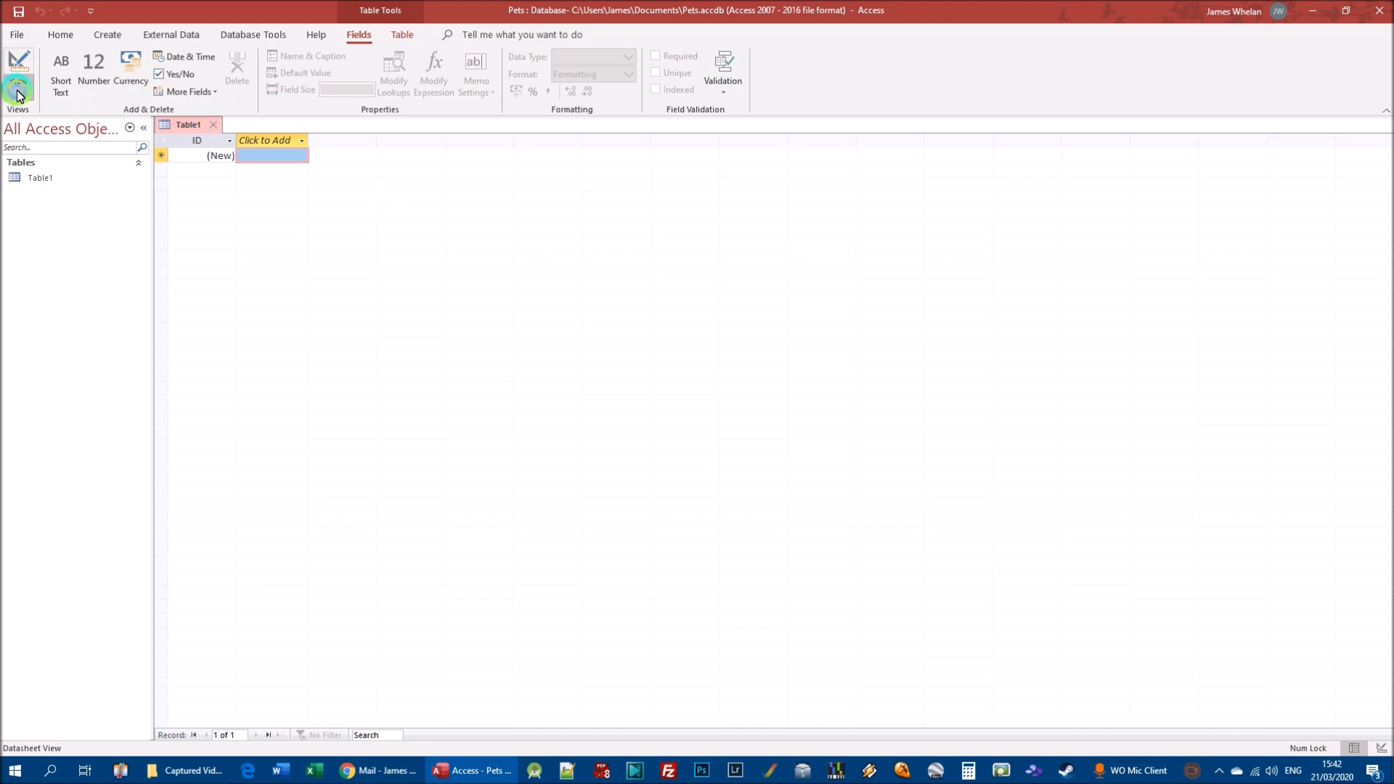
Step: Display the available table views and save the new table as Table1
click(16, 91)
click(69, 122)
click(19, 94)
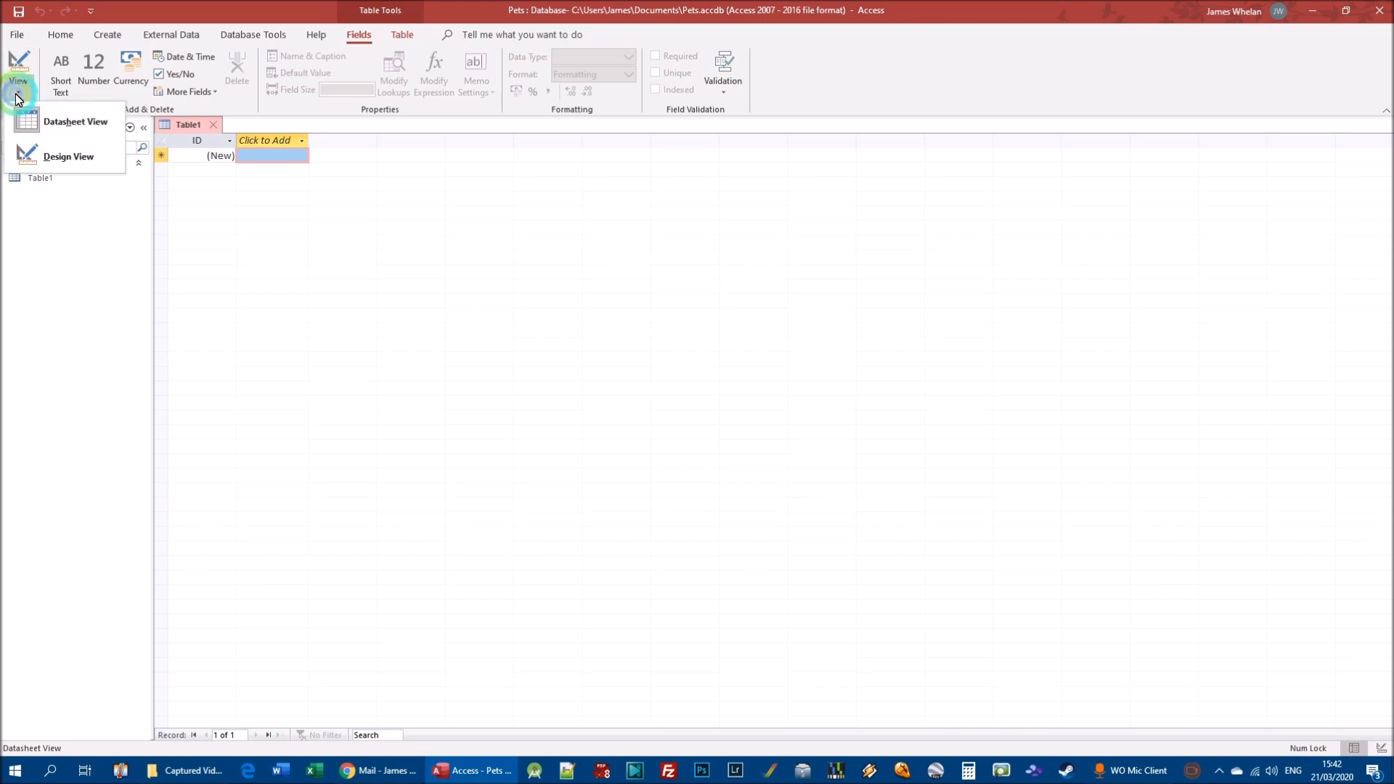
click(22, 11)
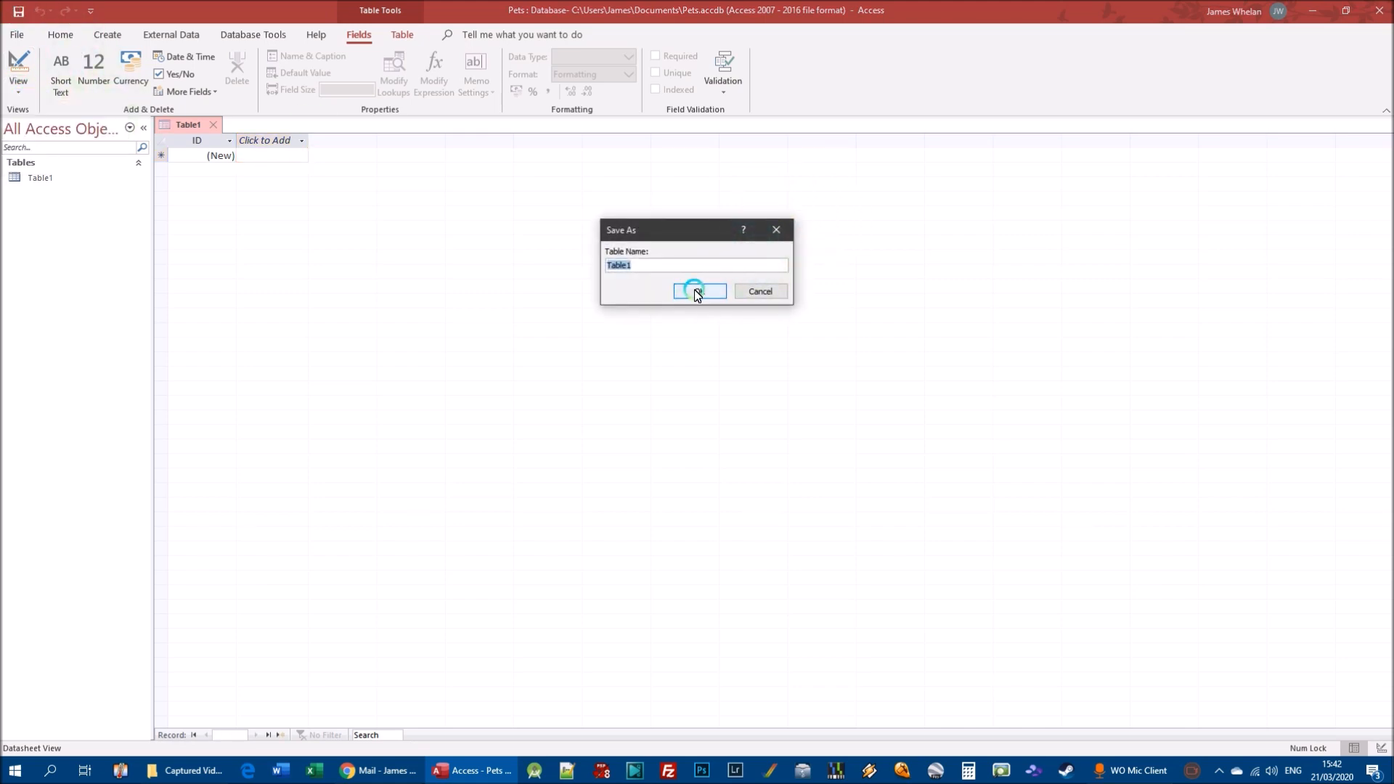
click(698, 291)
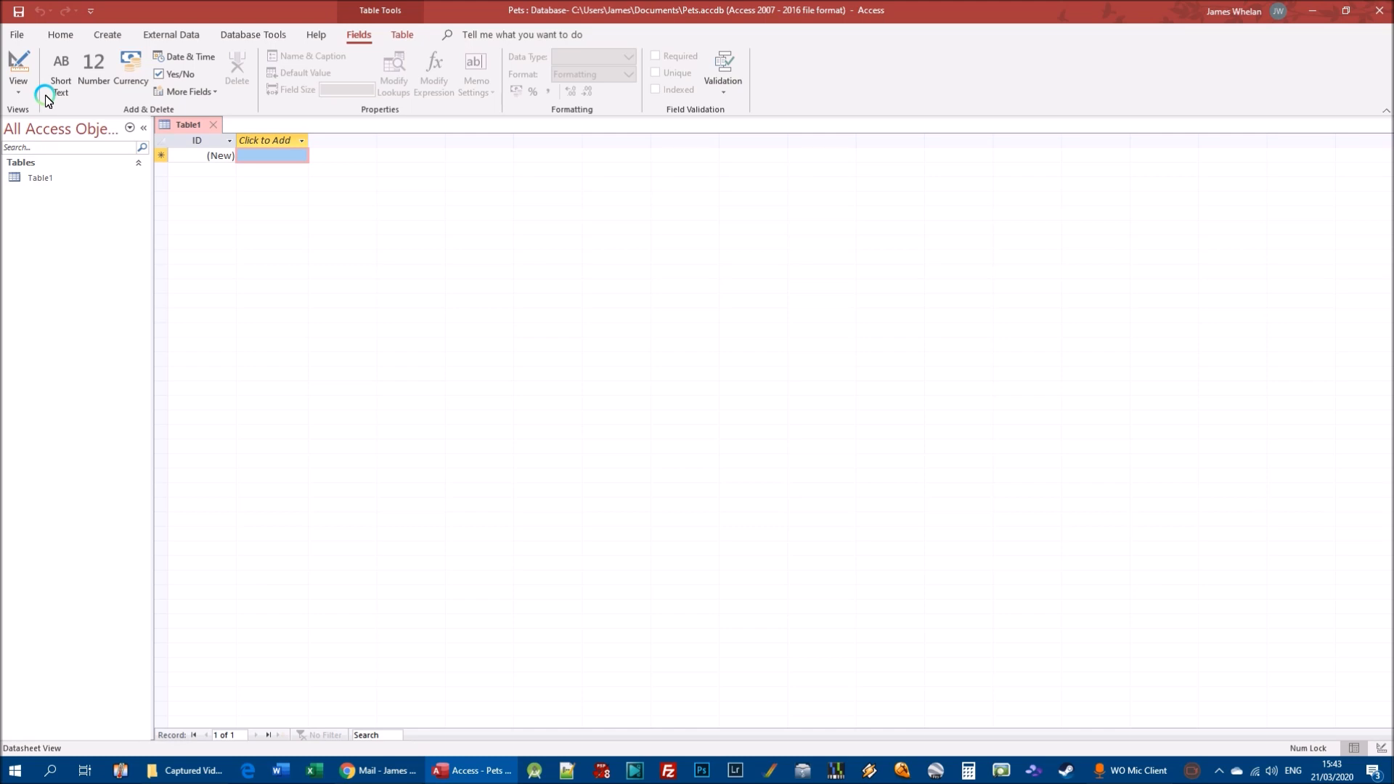
Step: Add two more blank tables to the Pets database
right_click(48, 225)
click(101, 177)
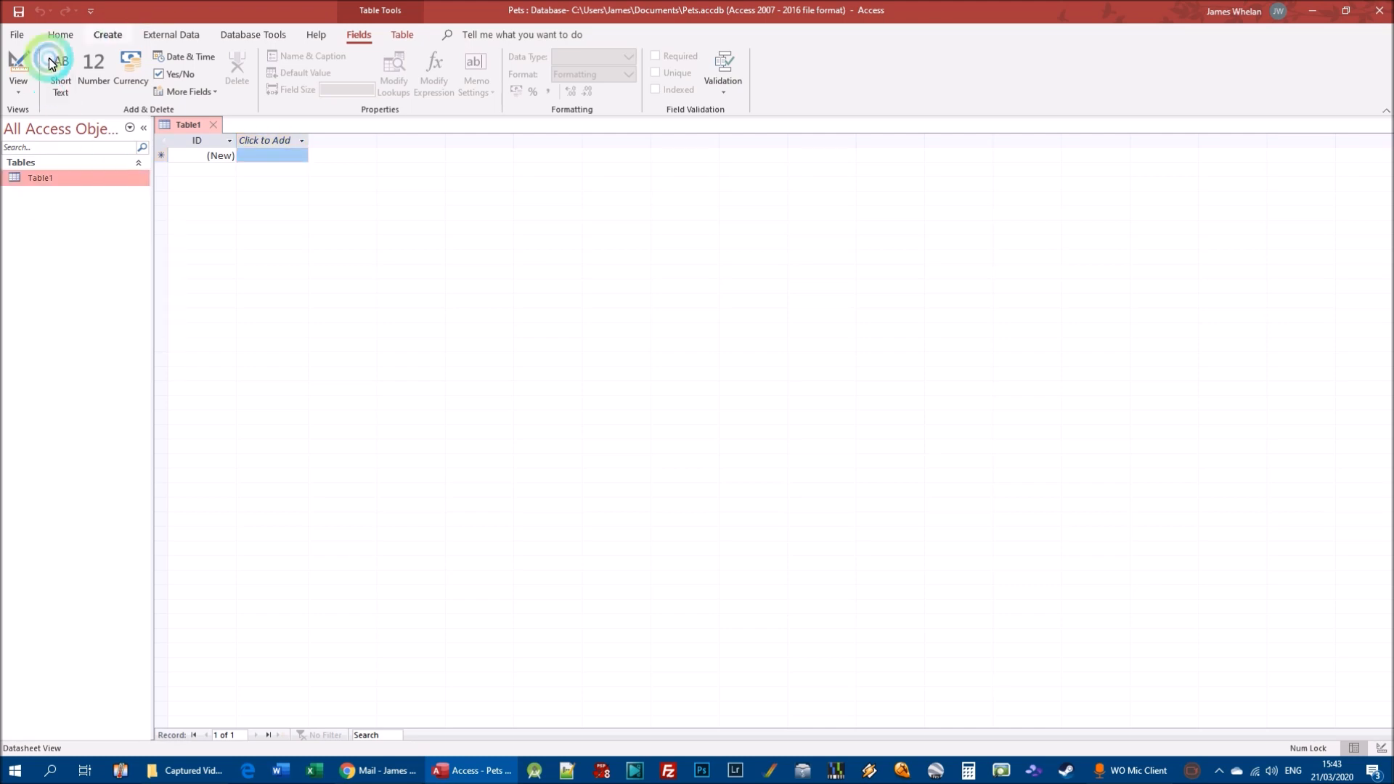
click(109, 35)
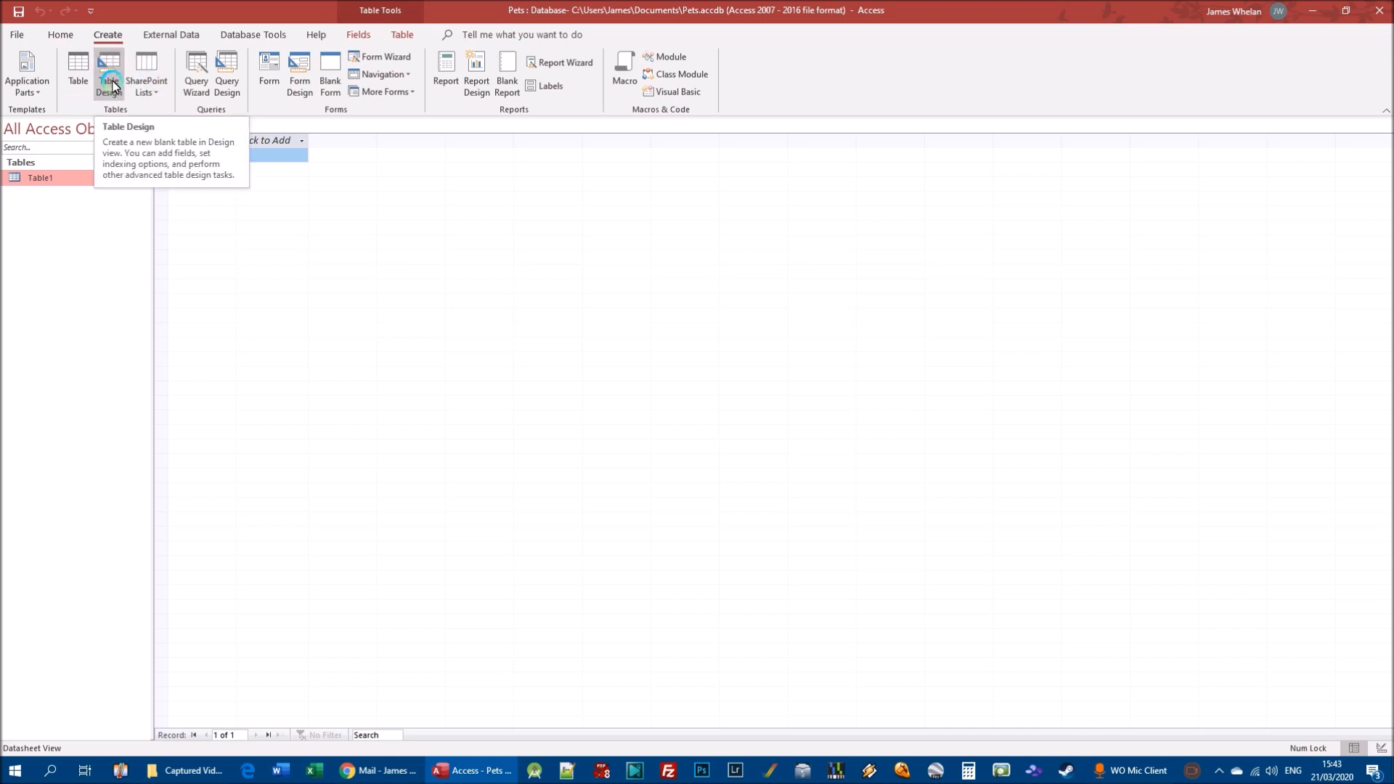
click(81, 71)
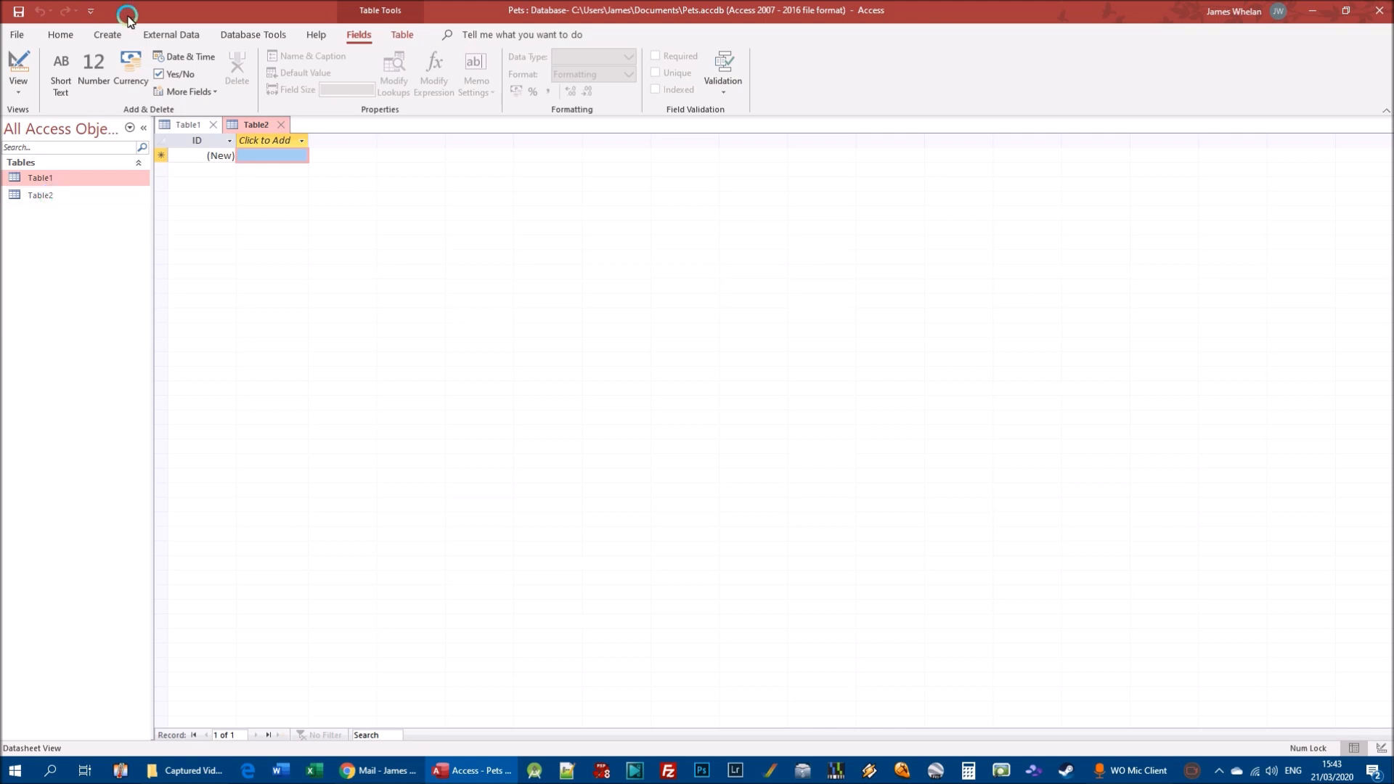
click(108, 36)
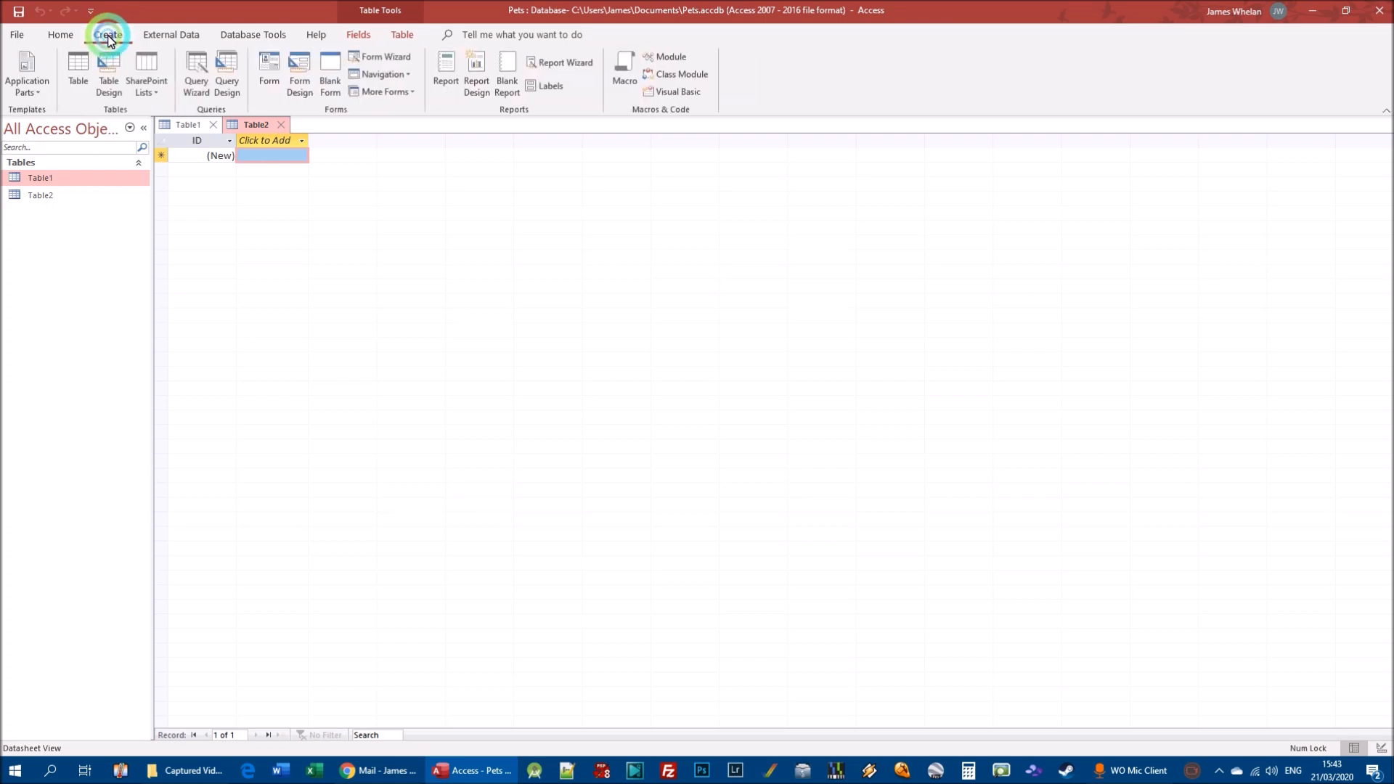
click(79, 77)
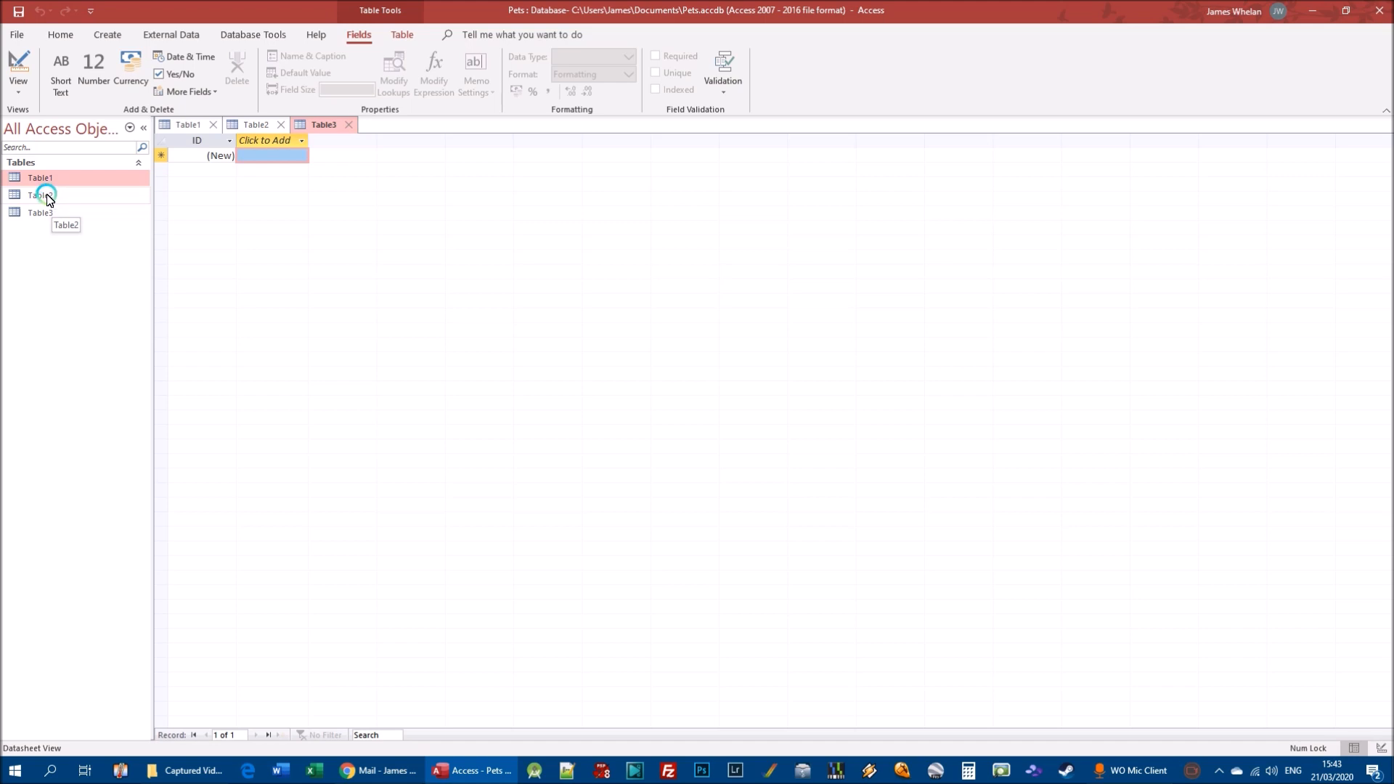
Step: Try to delete Table2 while it is still open
click(46, 196)
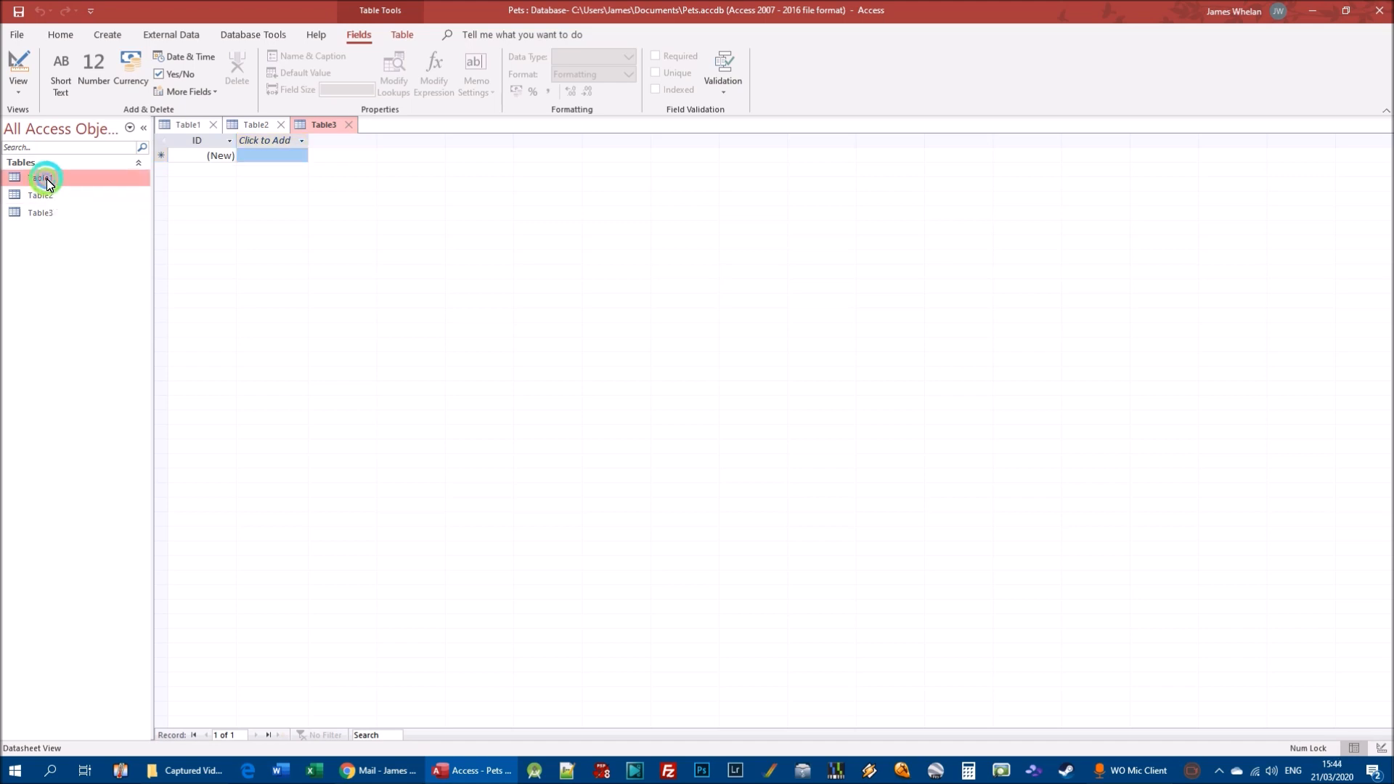
right_click(47, 199)
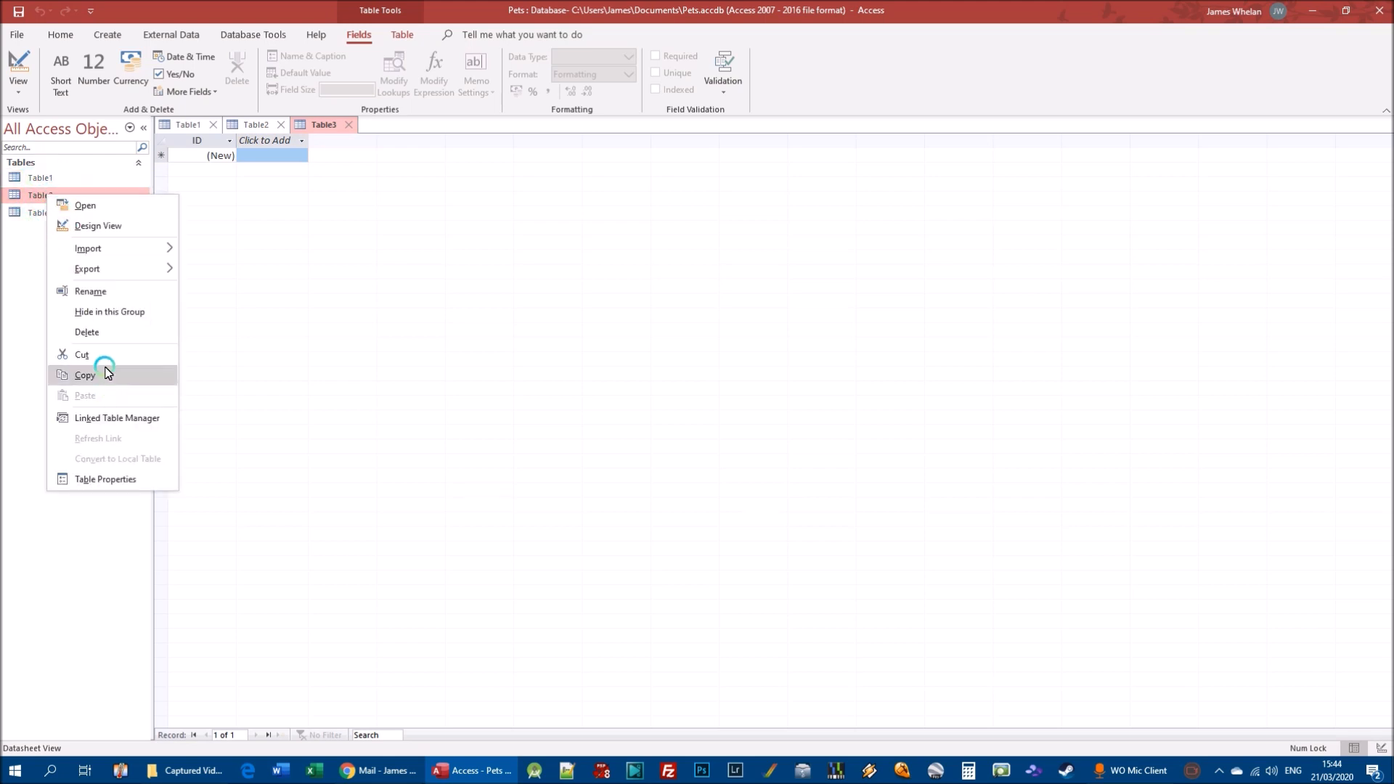
click(107, 332)
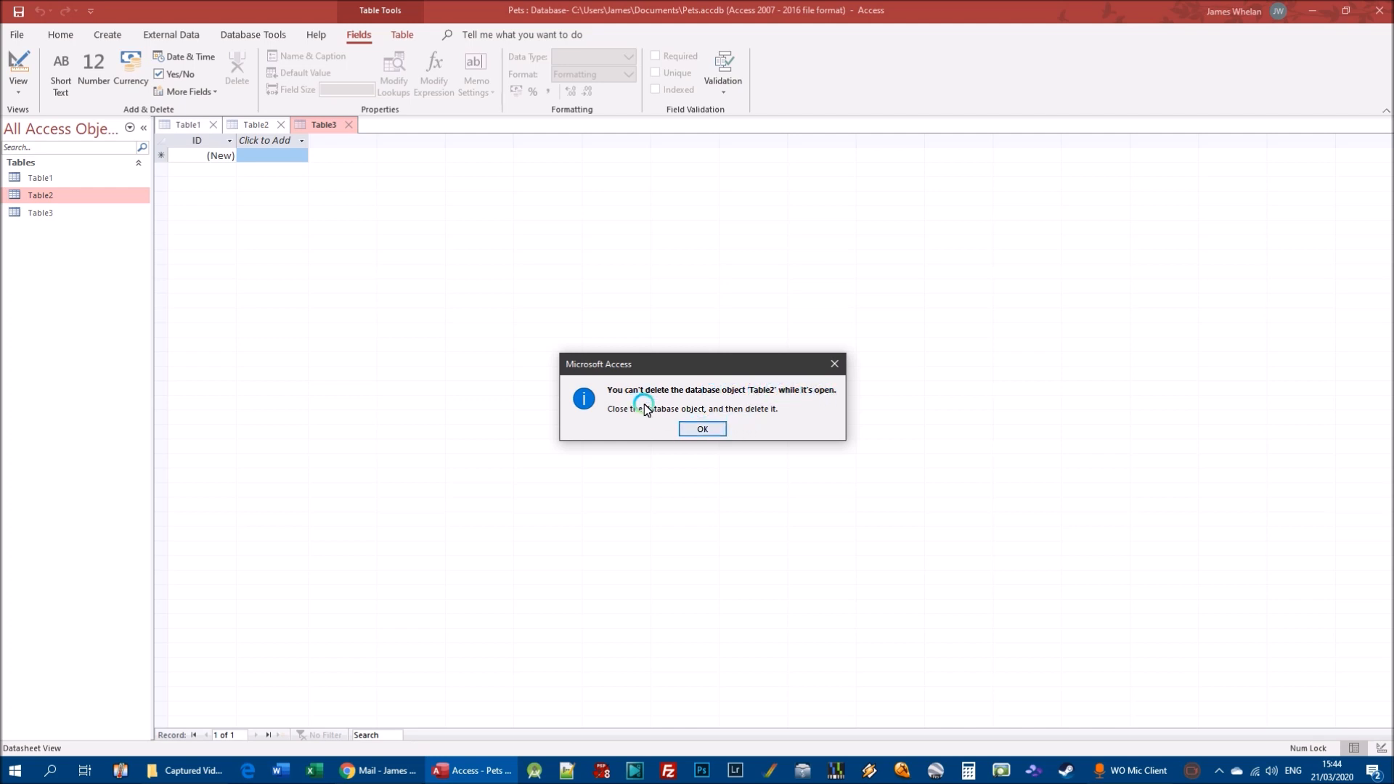
click(703, 428)
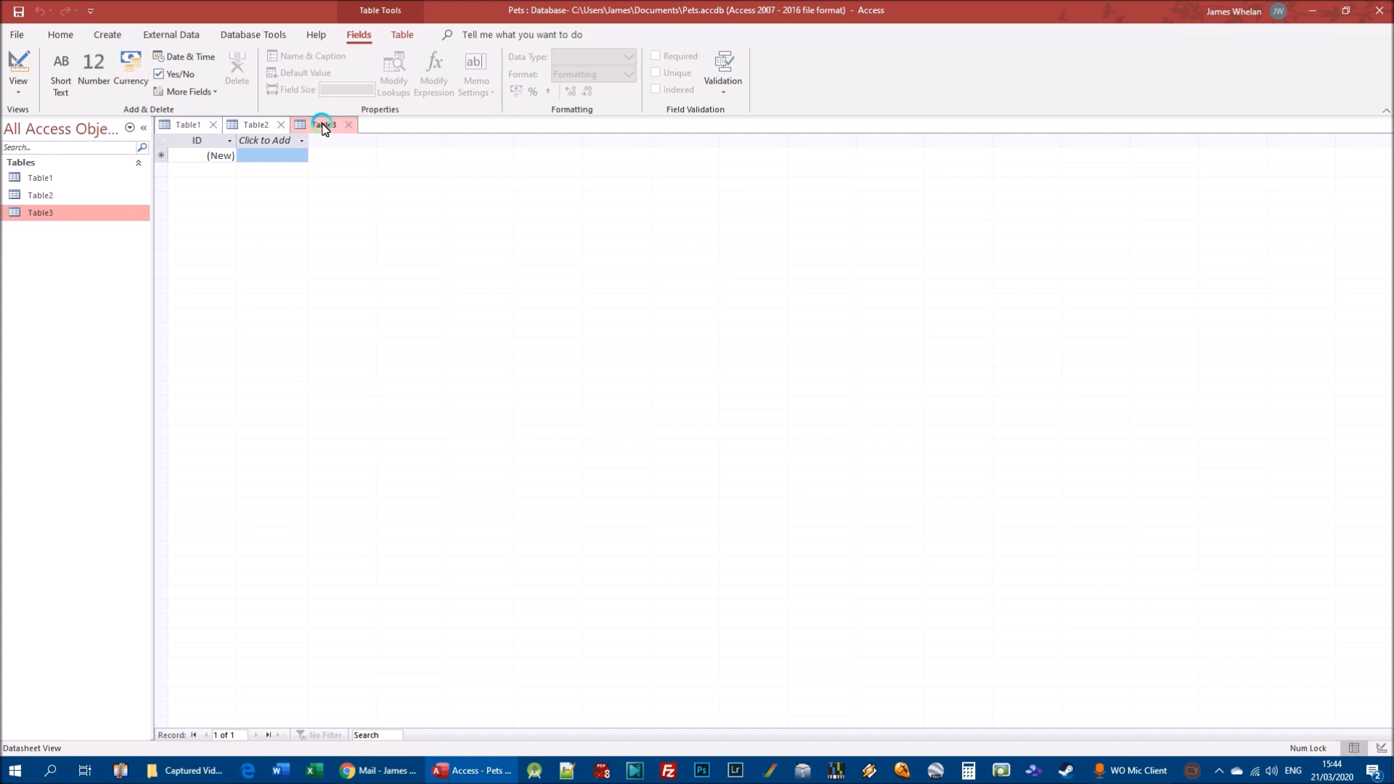
Step: Close the unsaved Table3 and Table2, leaving only Table1 open
right_click(322, 125)
click(357, 153)
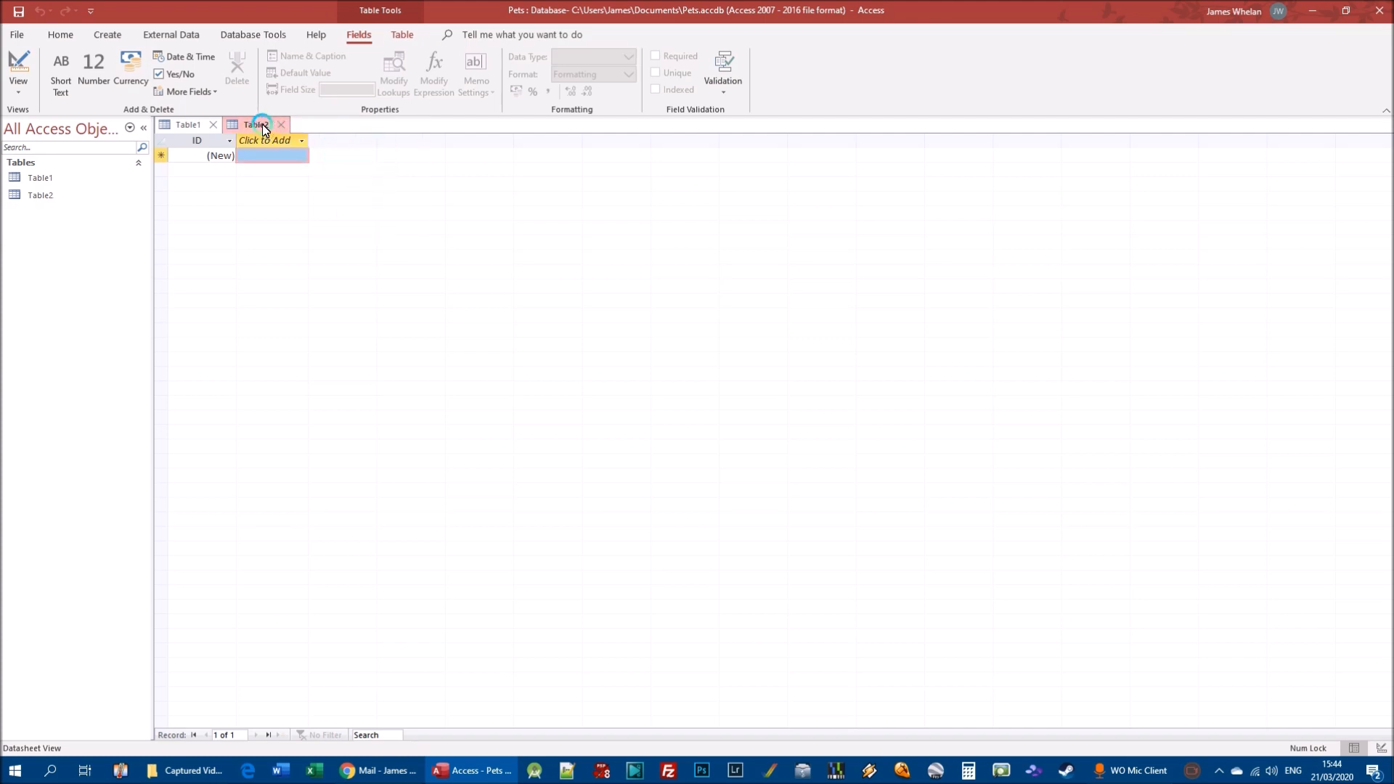
click(281, 125)
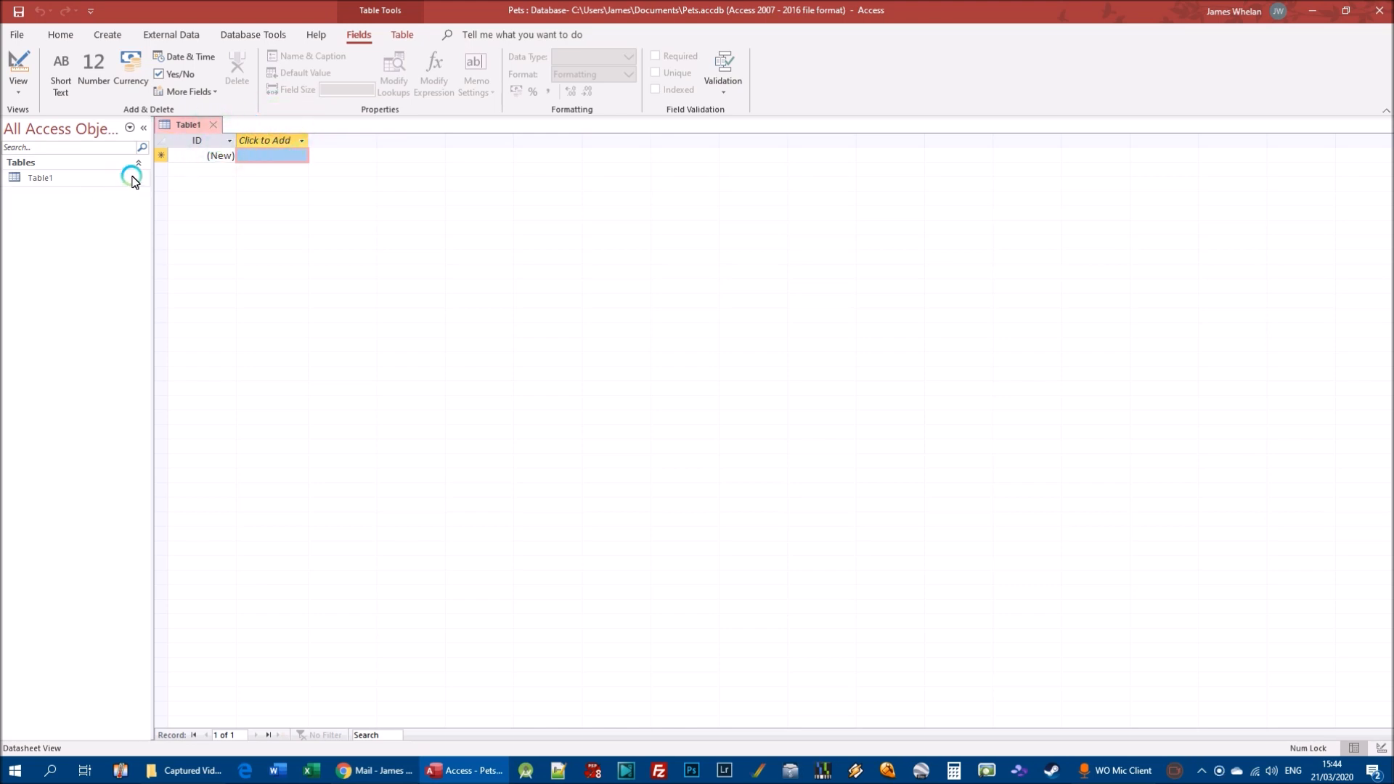
Step: Try to delete Table1 while it is still open
right_click(42, 178)
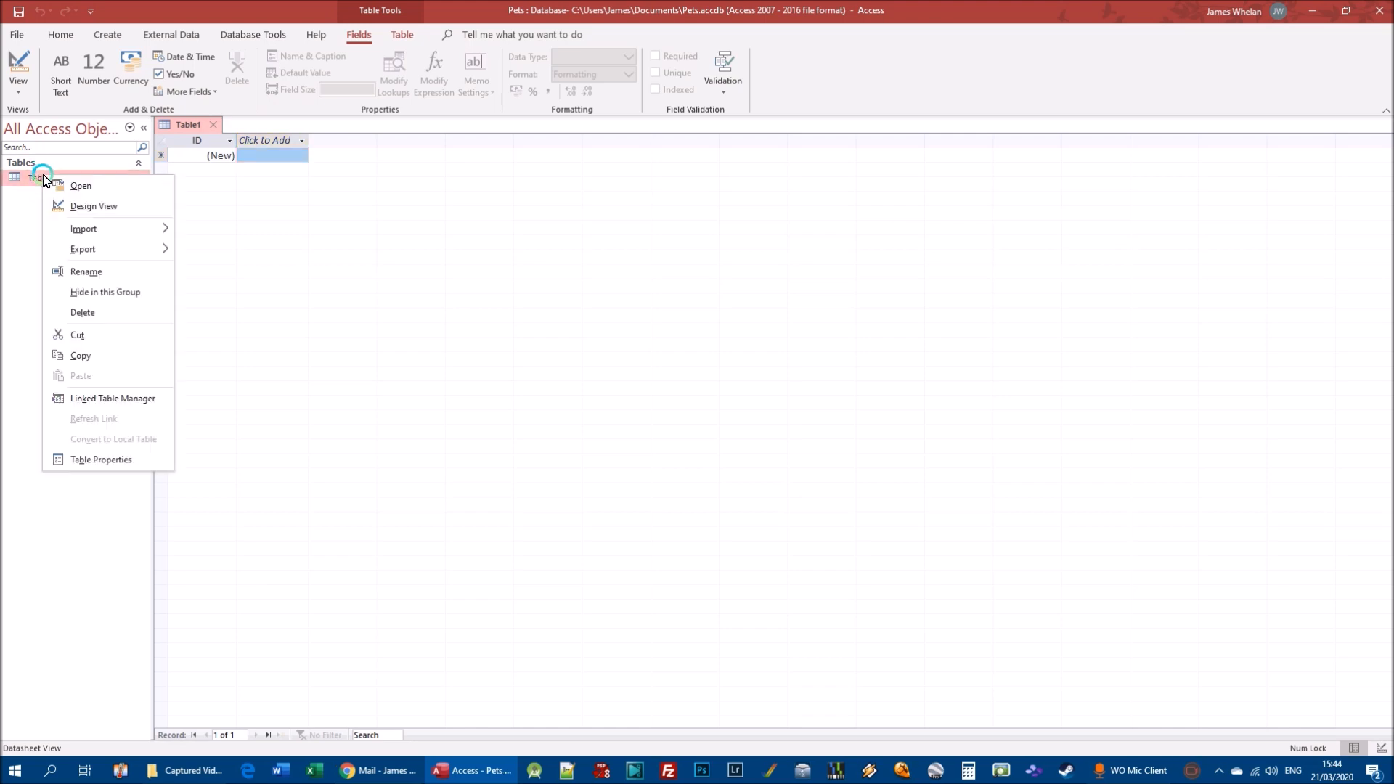
click(96, 318)
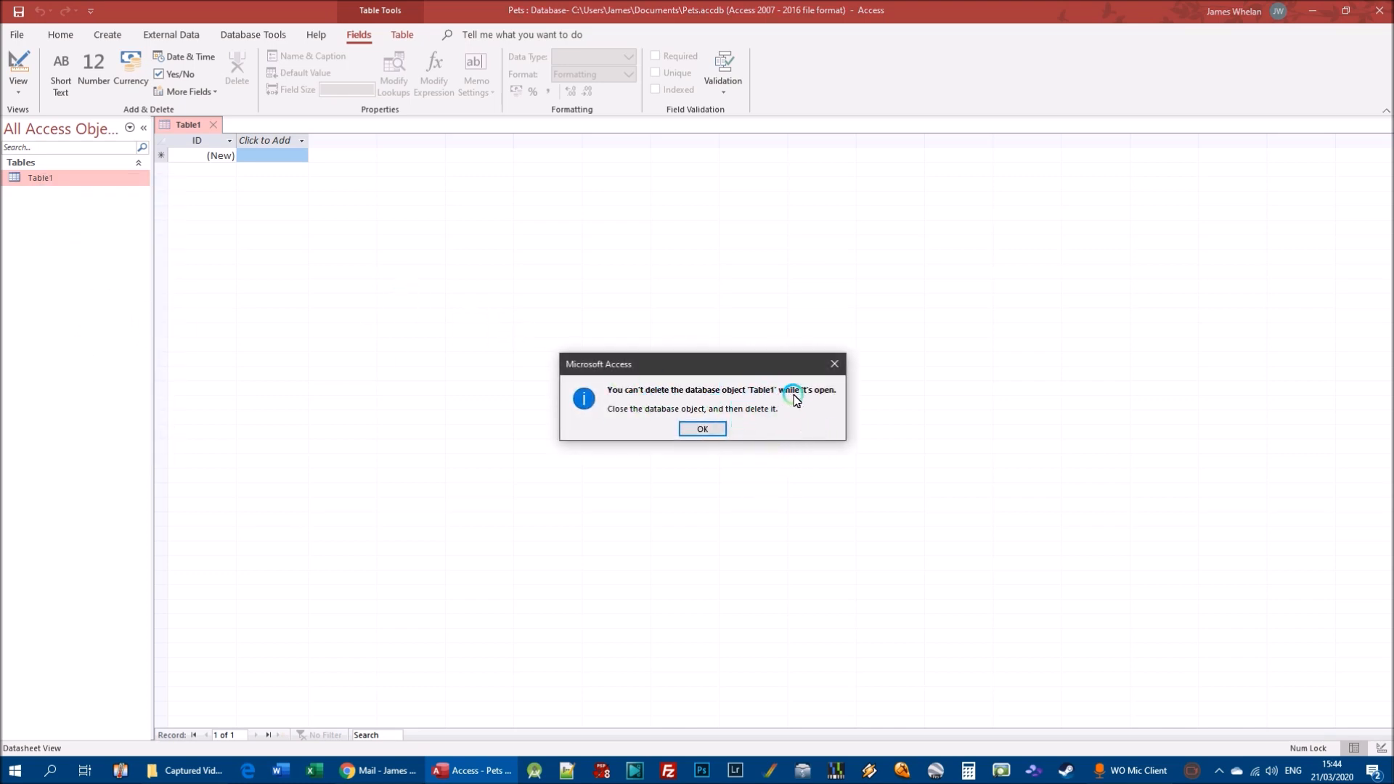
click(708, 429)
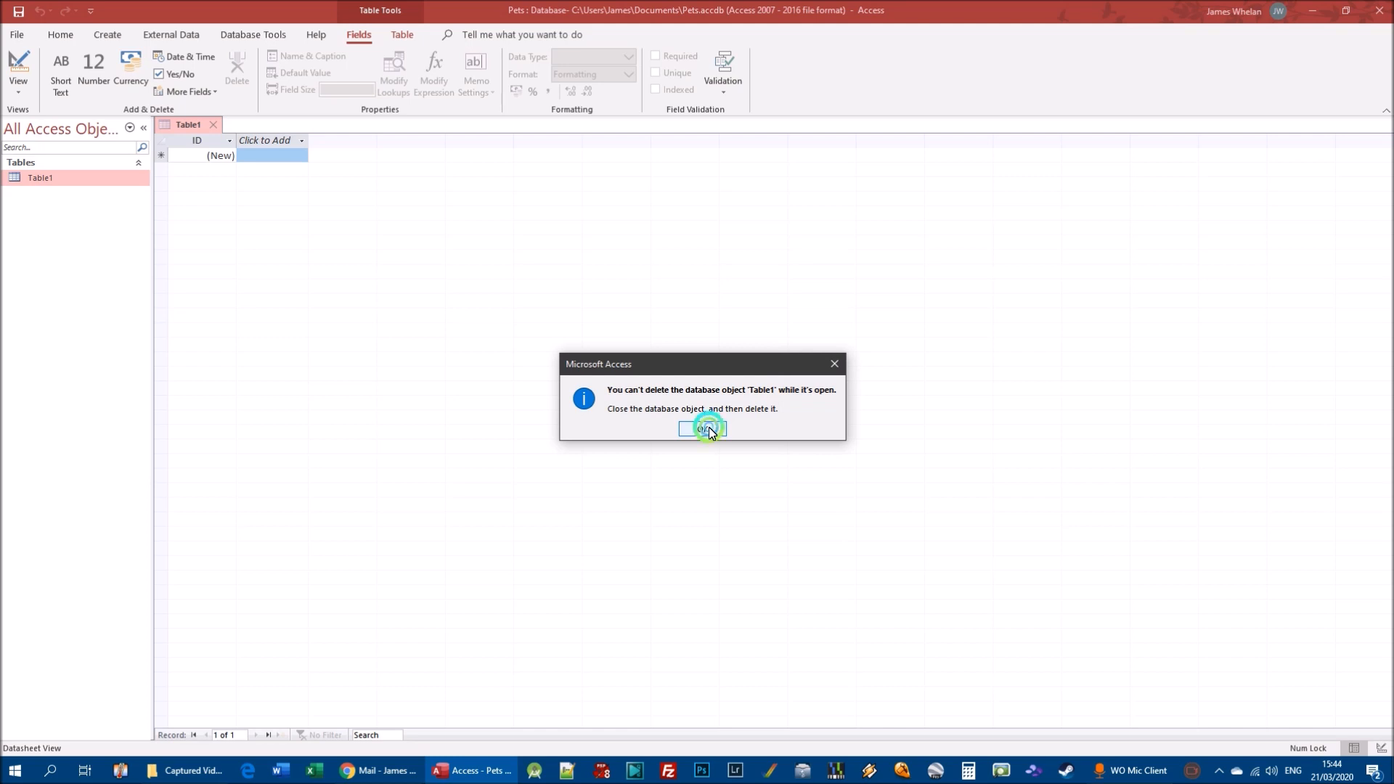
Step: Close and reopen Table1, and switch it to Design View
click(211, 128)
click(77, 175)
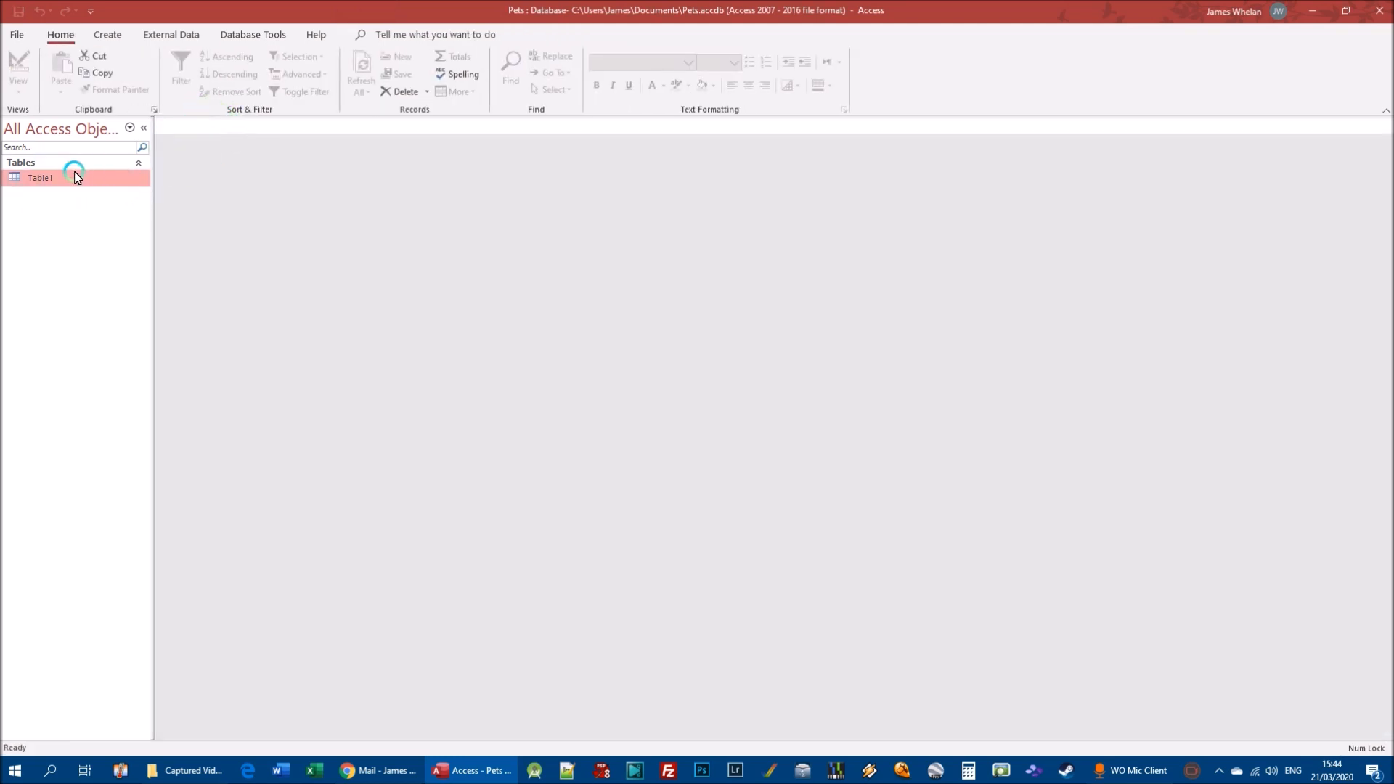
click(62, 194)
double_click(41, 180)
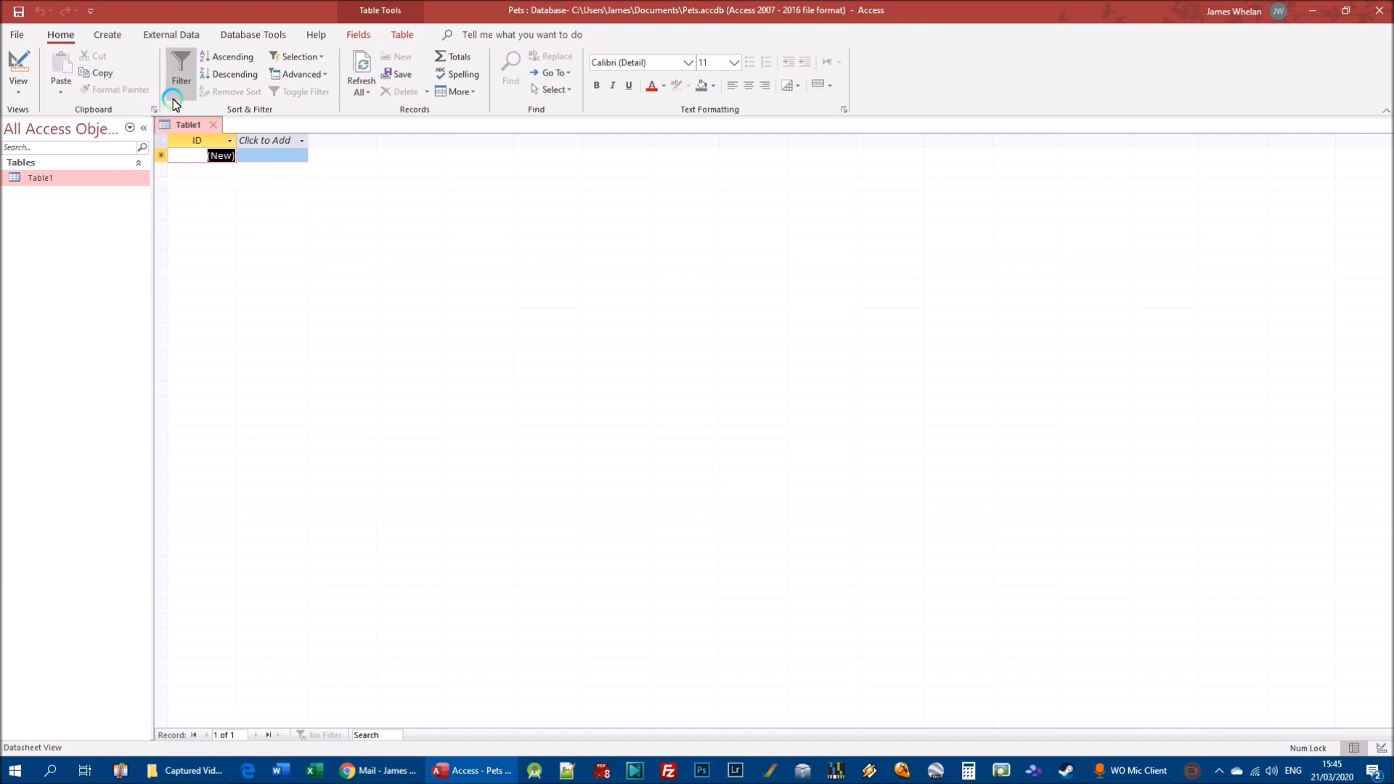
click(19, 86)
click(69, 157)
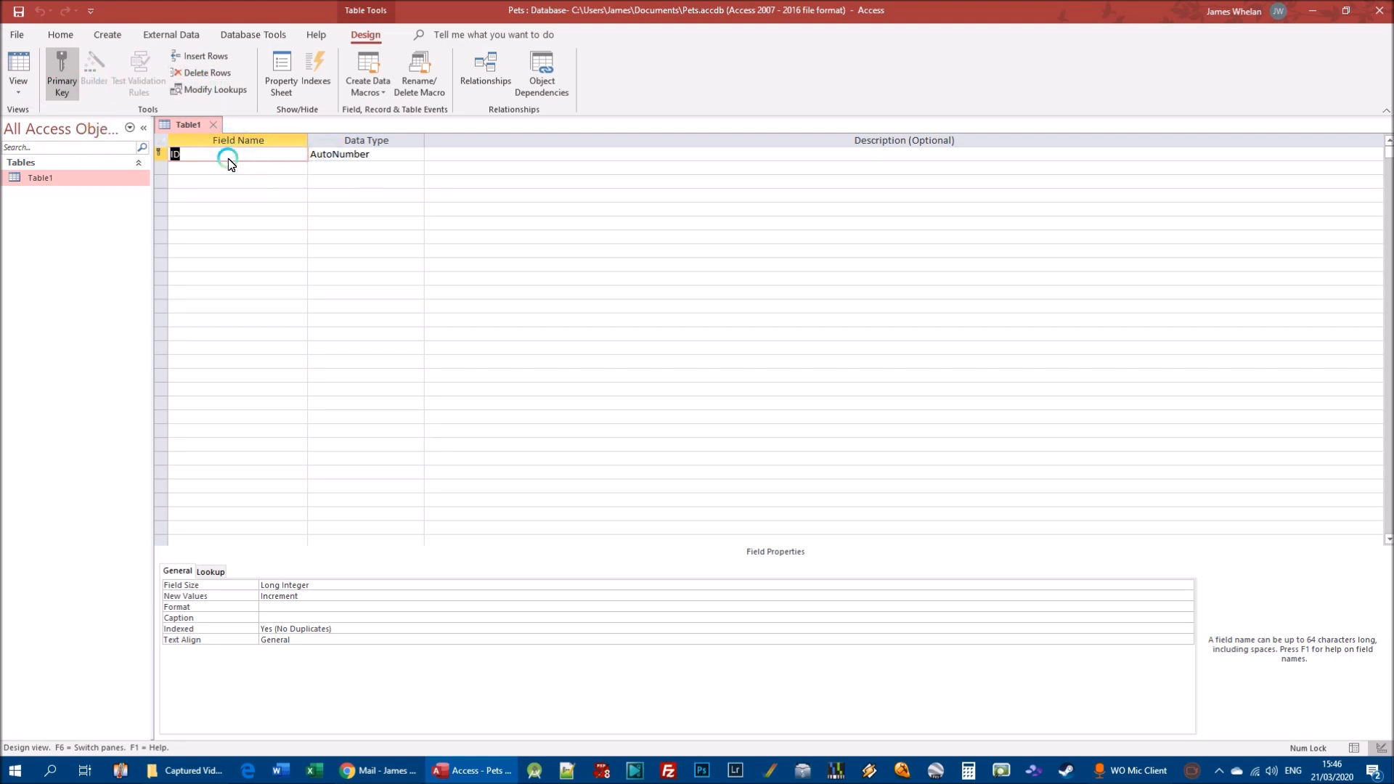
Step: Rename Table1's ID field as Animal and set its data type to Short Text
key(Delete)
text(Animal)
click(383, 154)
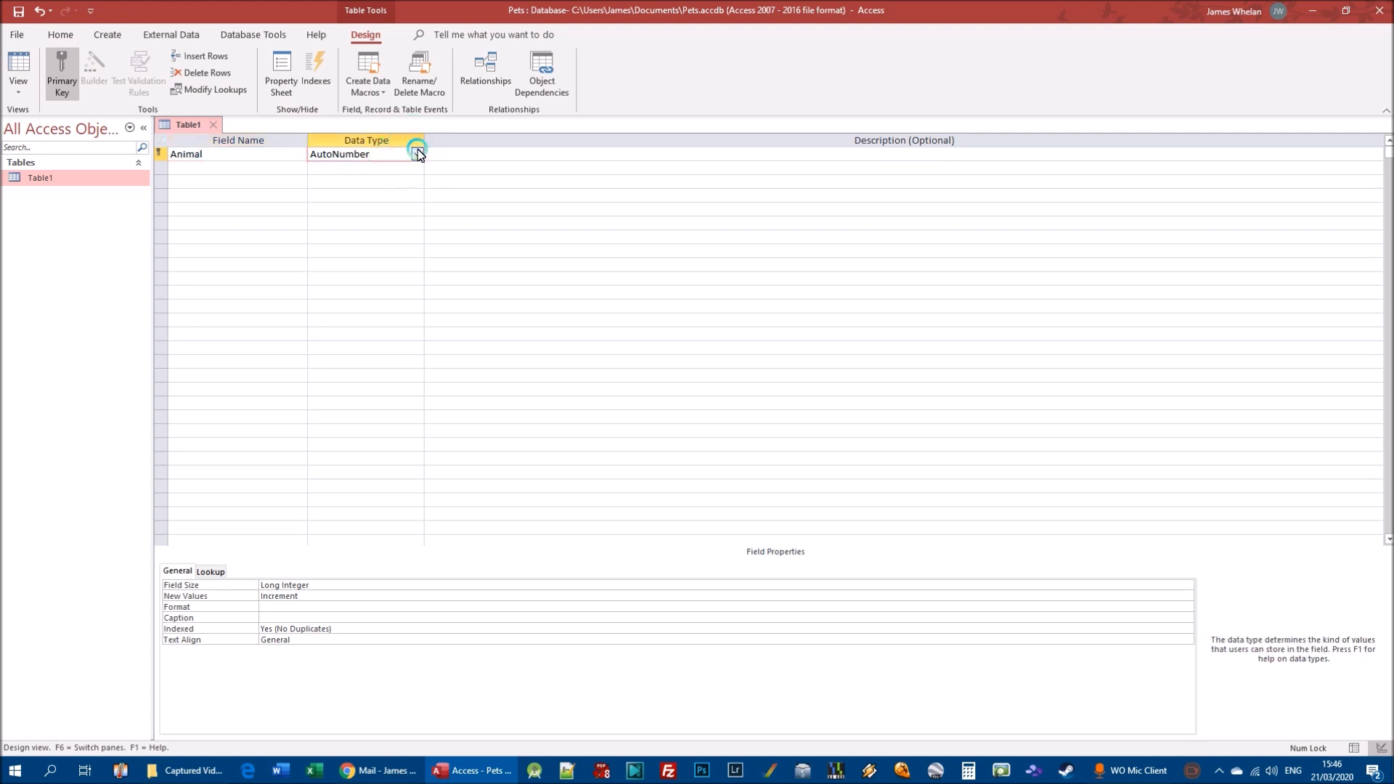
click(417, 154)
click(349, 169)
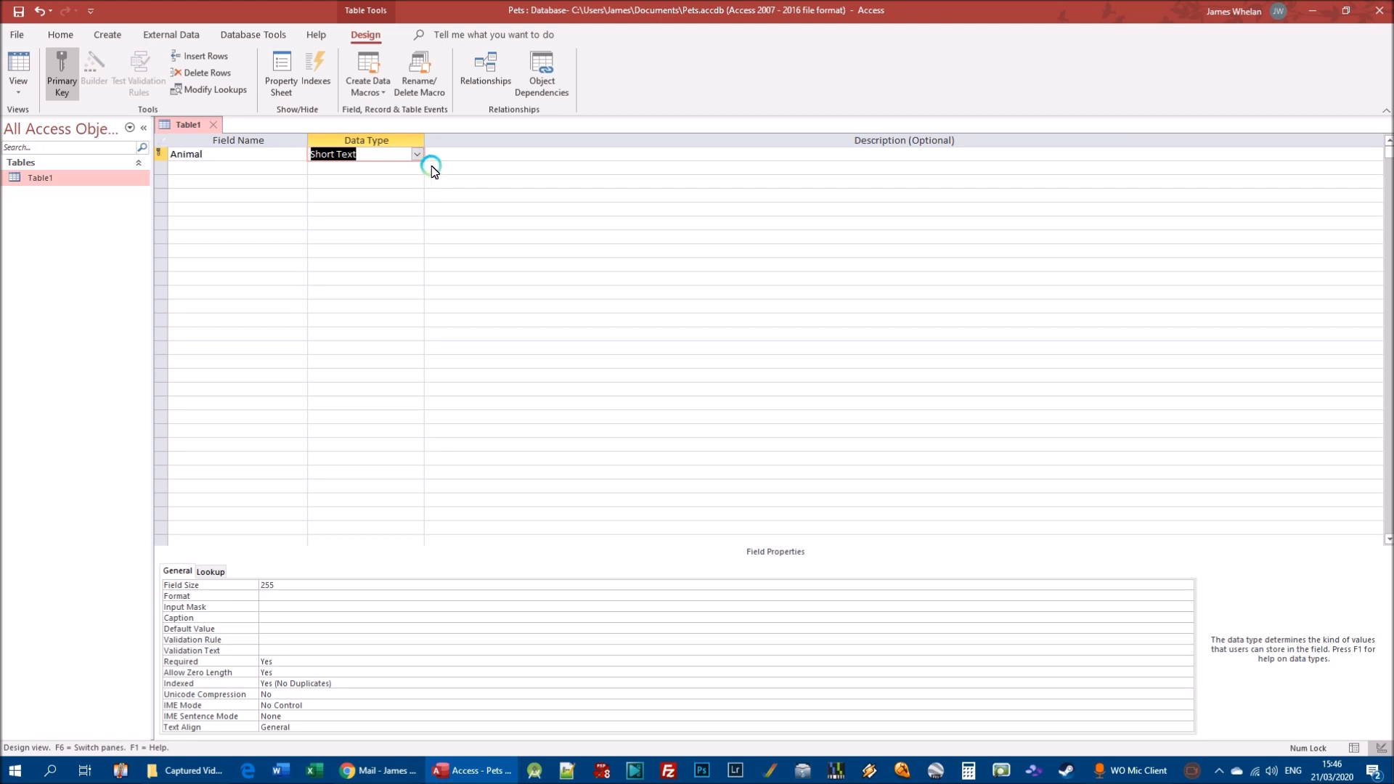
Step: Move back and forth between the Animal row's columns, ending in its Description column
key(Right)
key(Left)
key(Left)
key(Right)
key(Right)
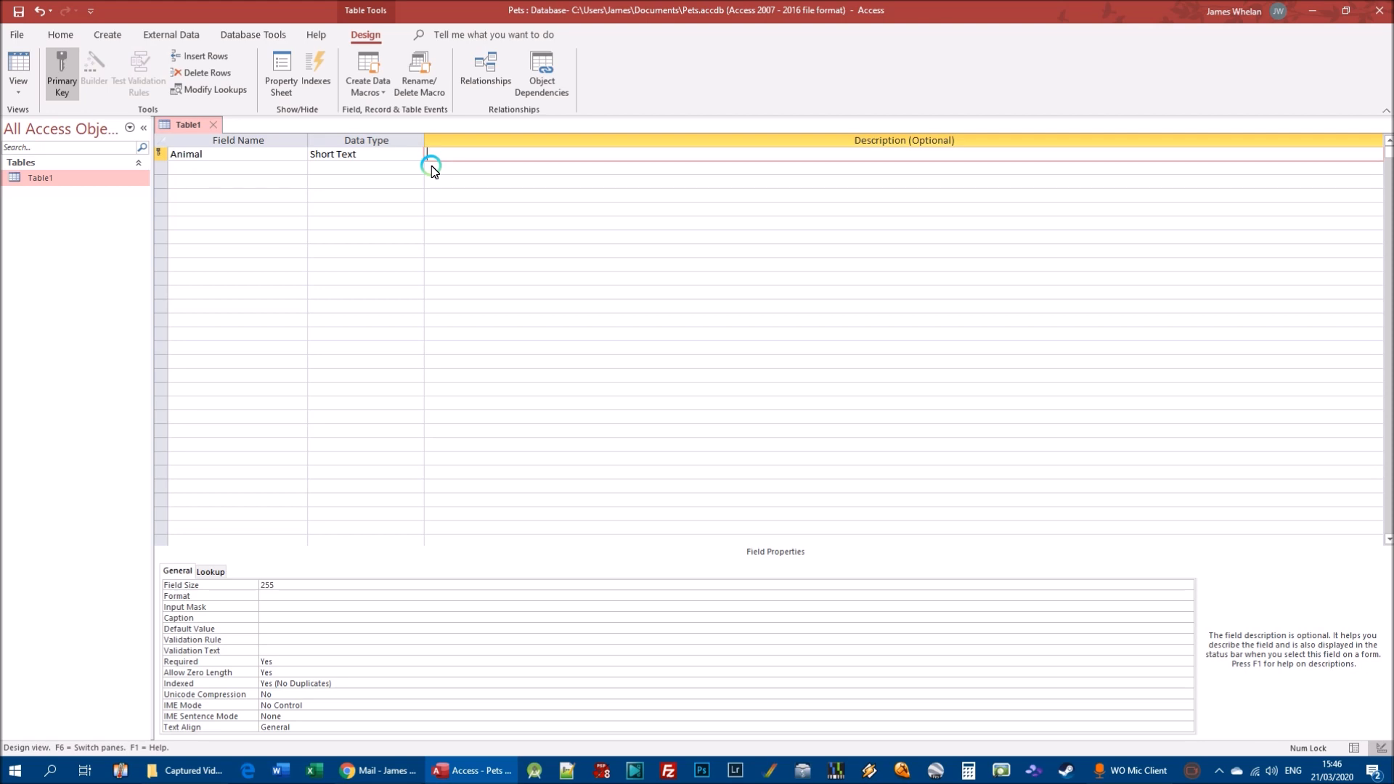
Step: Add a second field named Date sold with the Date/Time data type
click(231, 169)
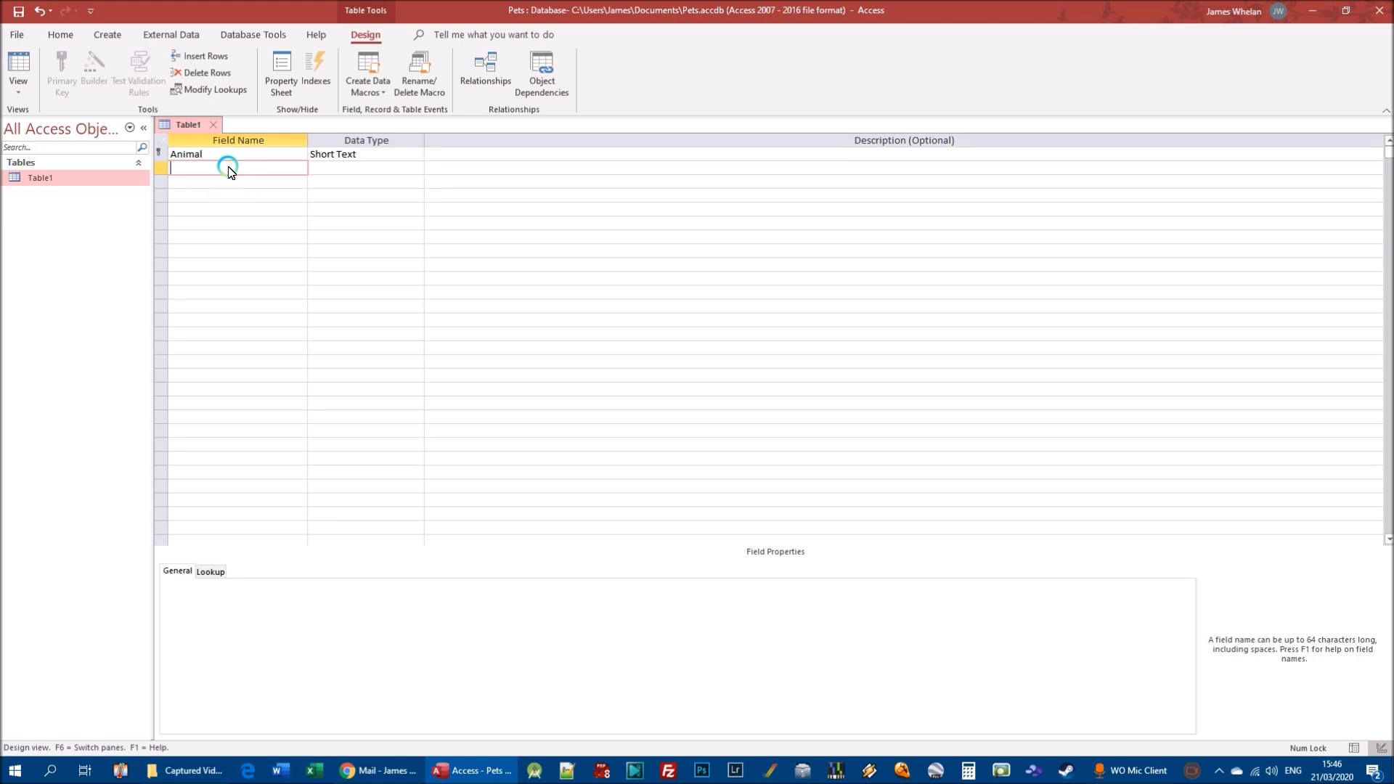
text(Date sold)
key(Tab)
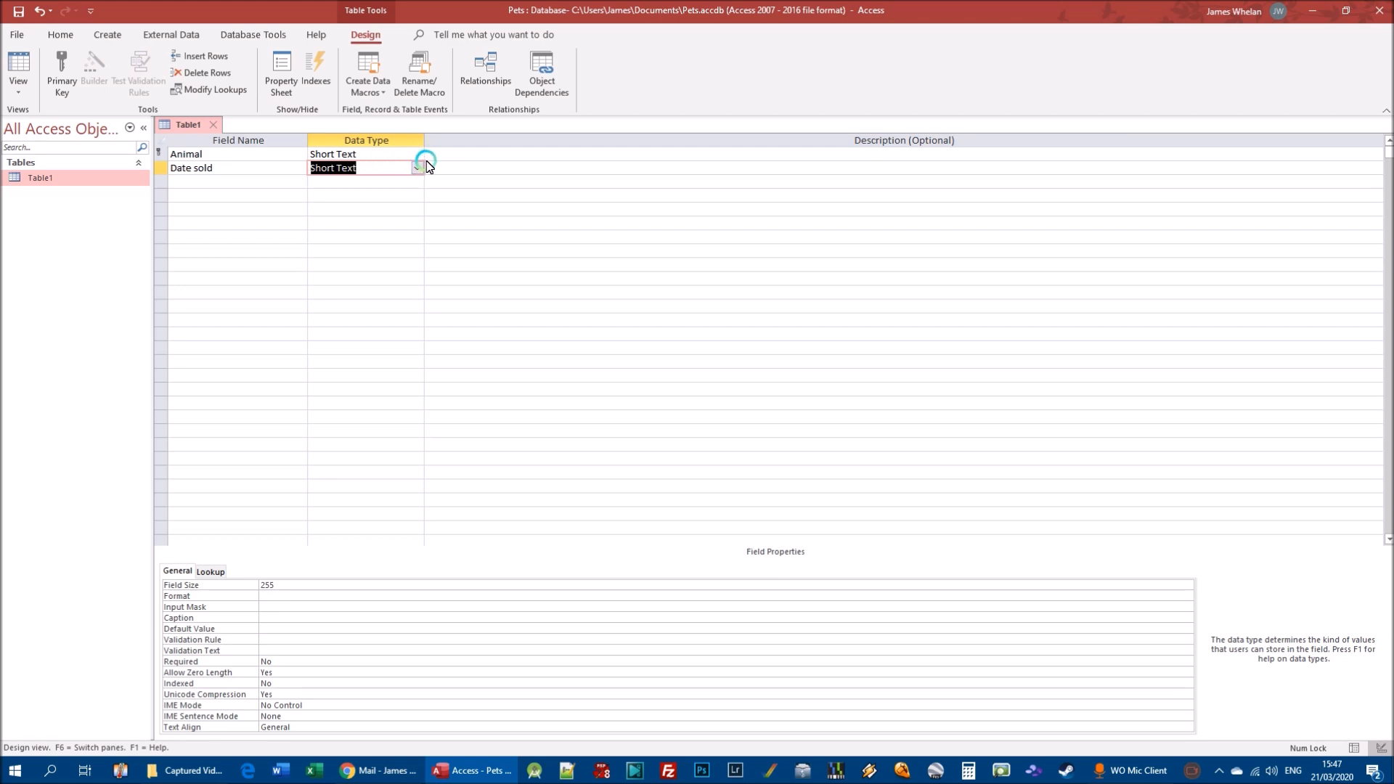
double_click(182, 169)
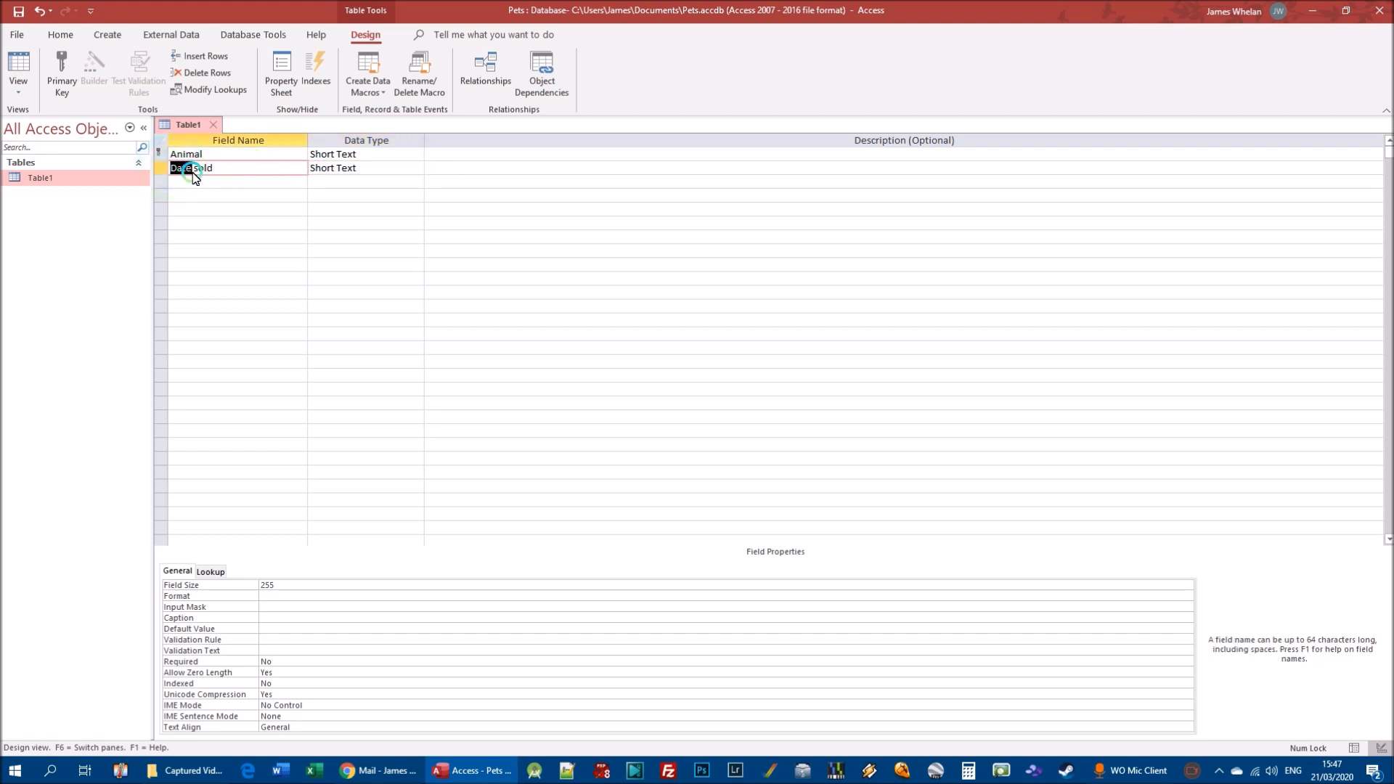
click(405, 172)
click(416, 169)
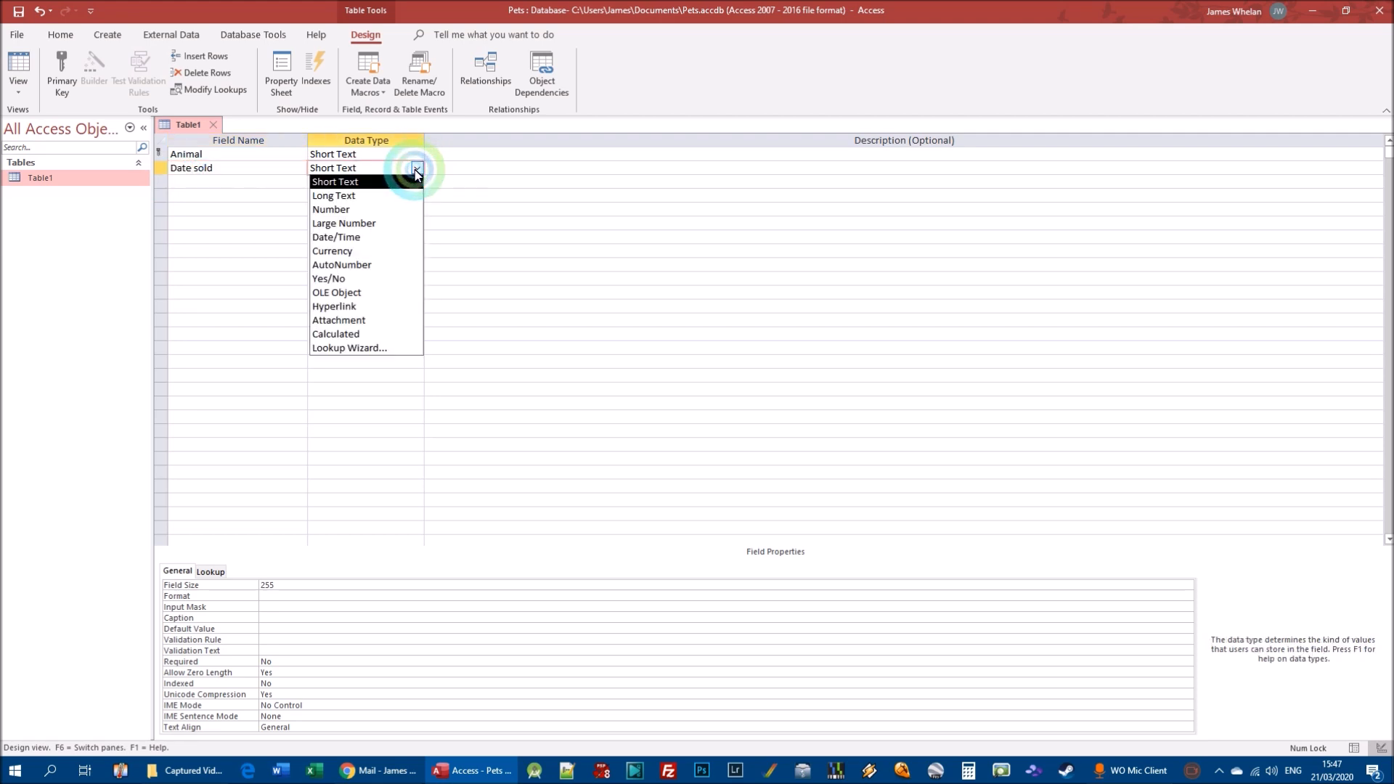
click(348, 237)
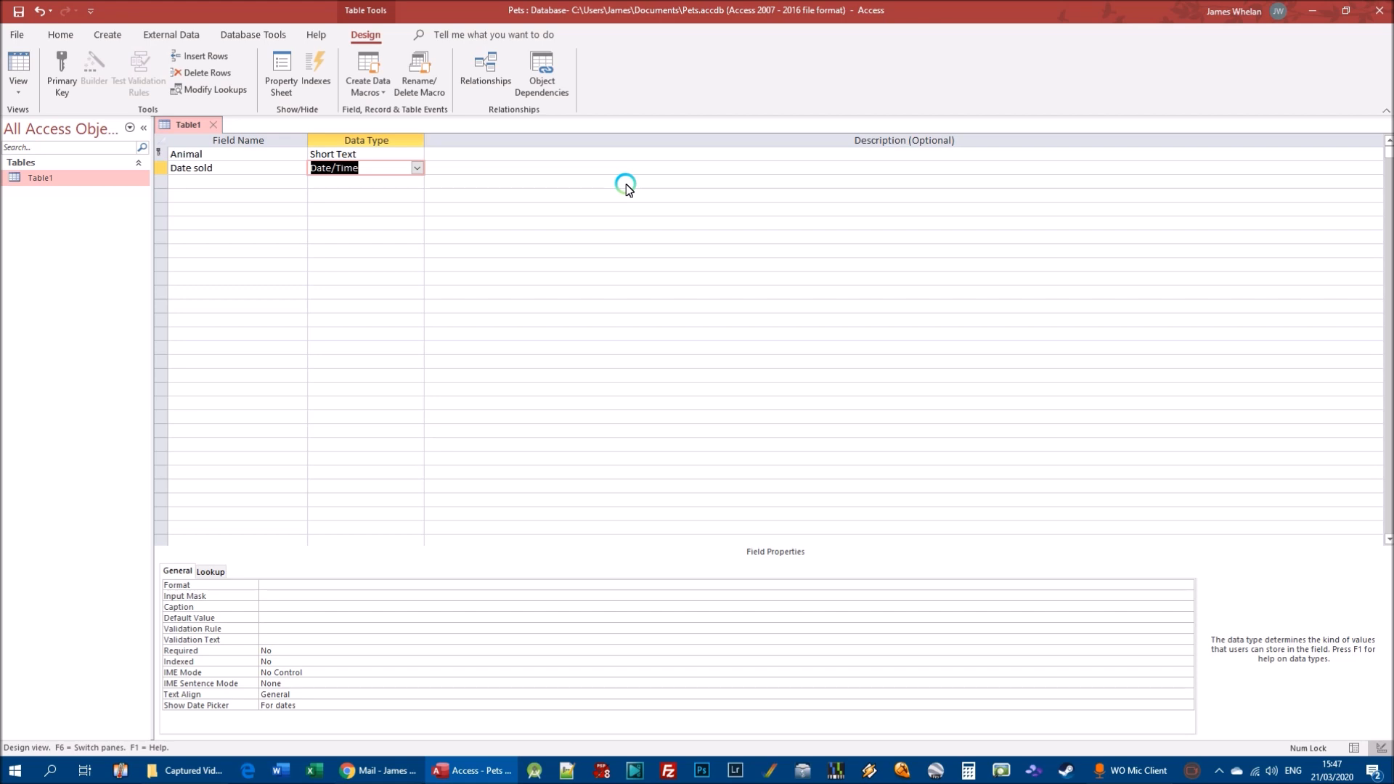
Step: Add a third field named Price with the Currency data type
click(213, 181)
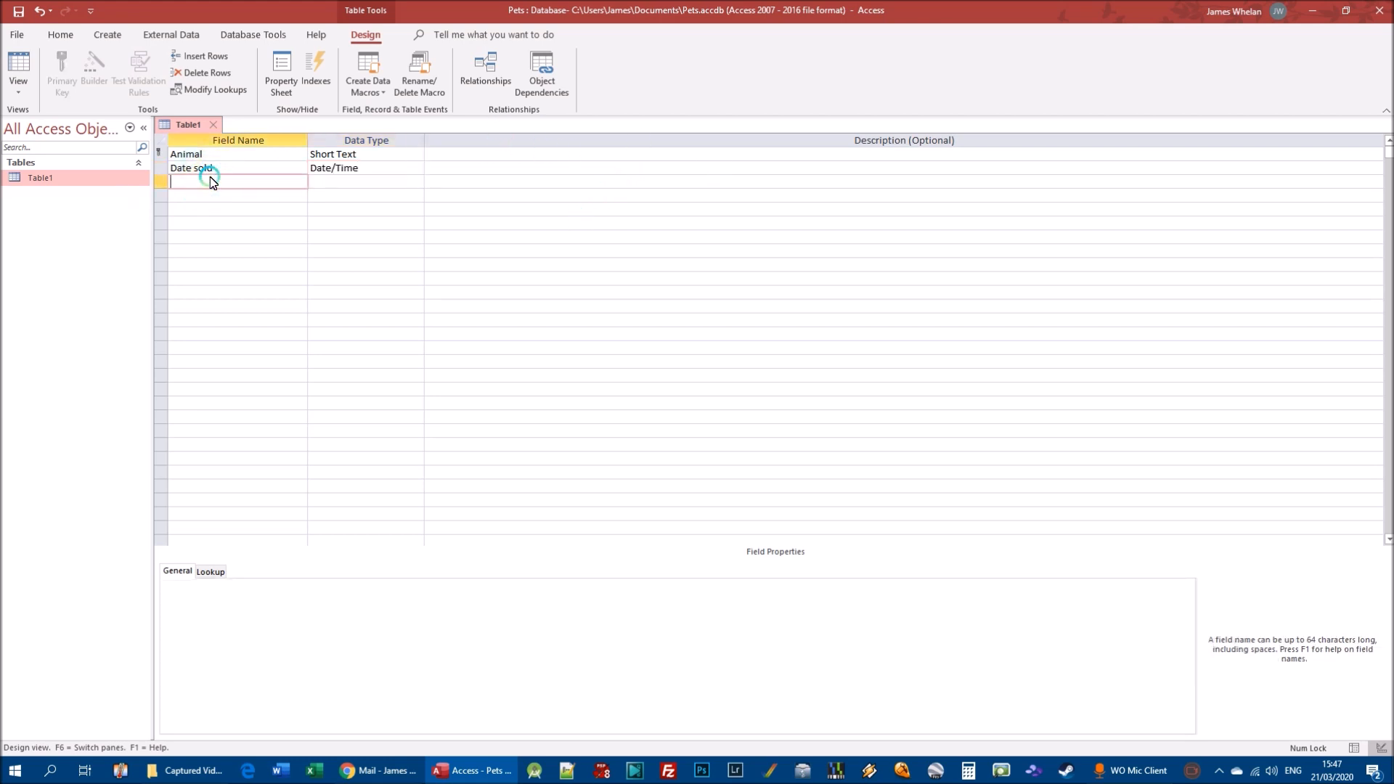
text(Price)
key(Caps_Lock)
key(Caps_Lock)
click(329, 190)
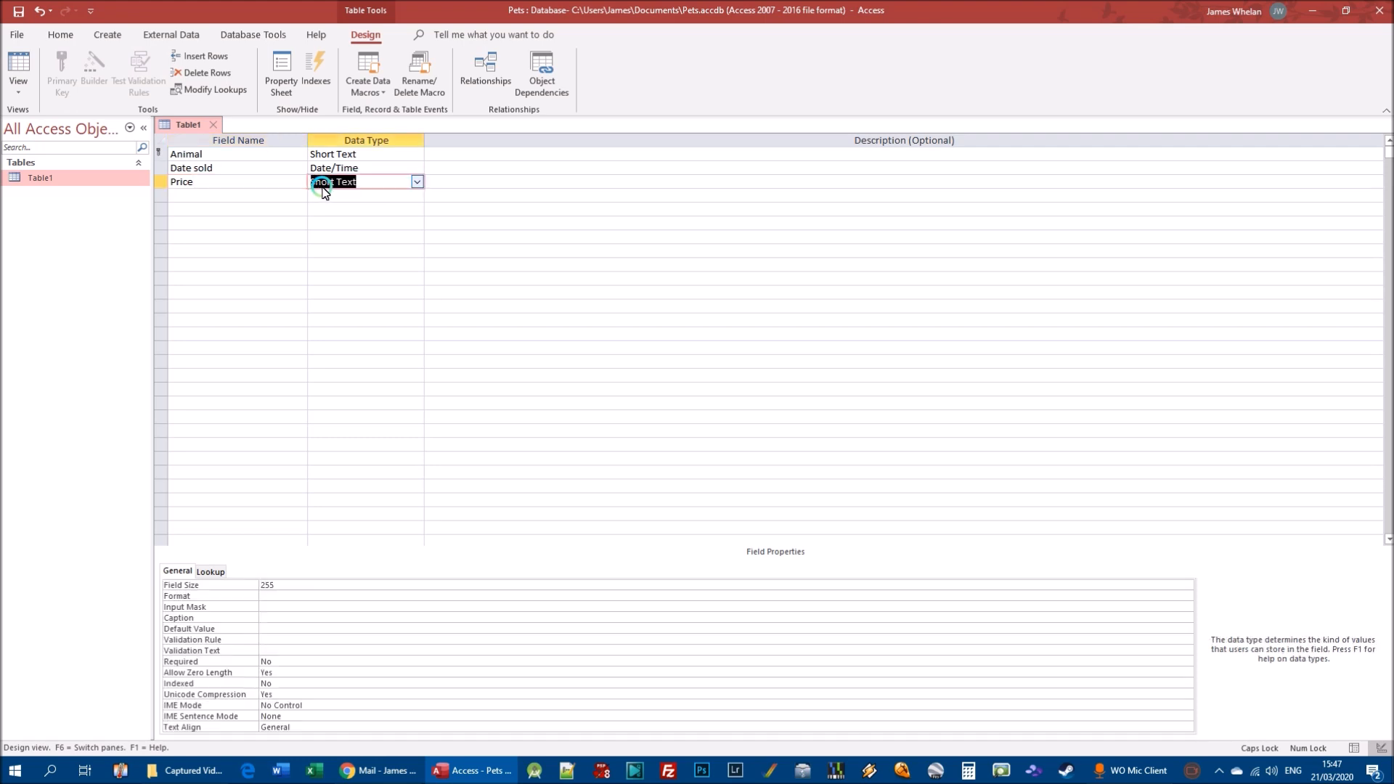
click(416, 182)
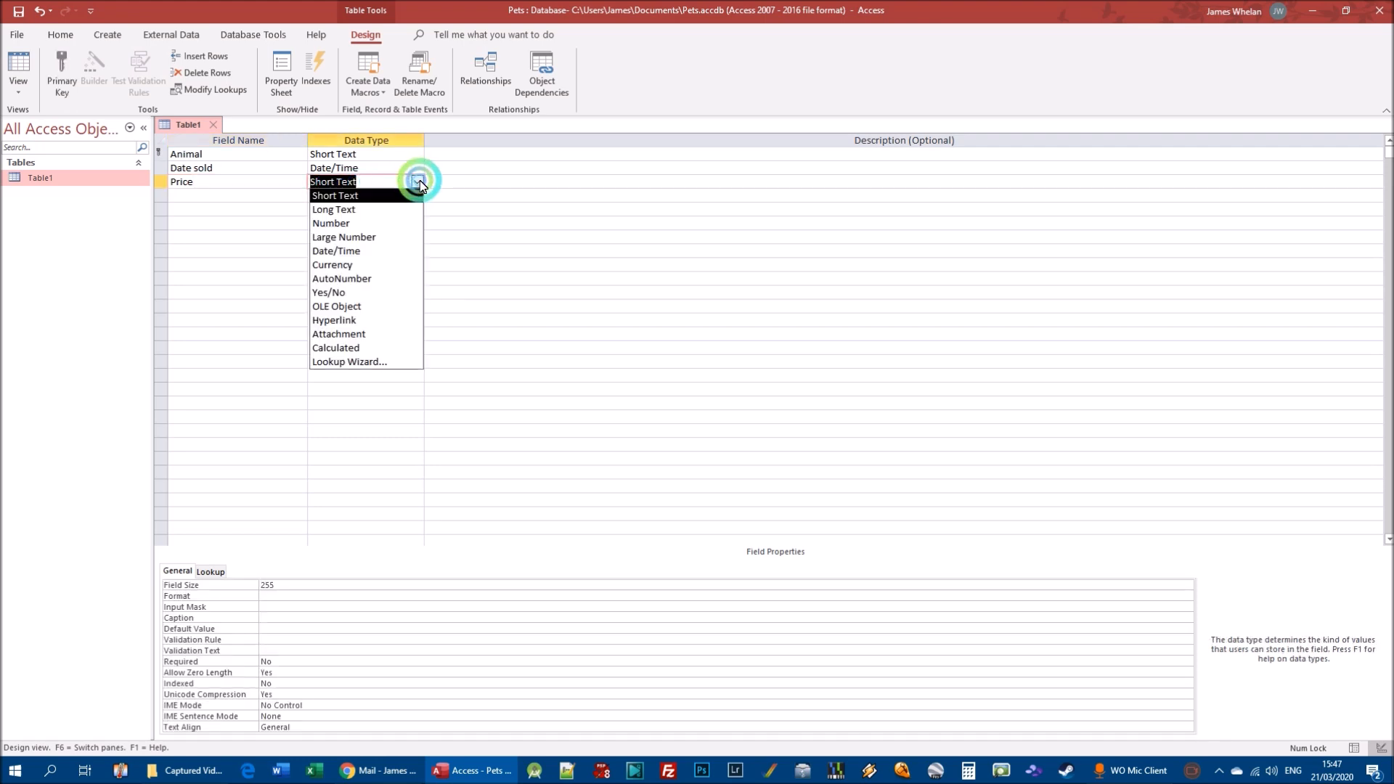
click(358, 265)
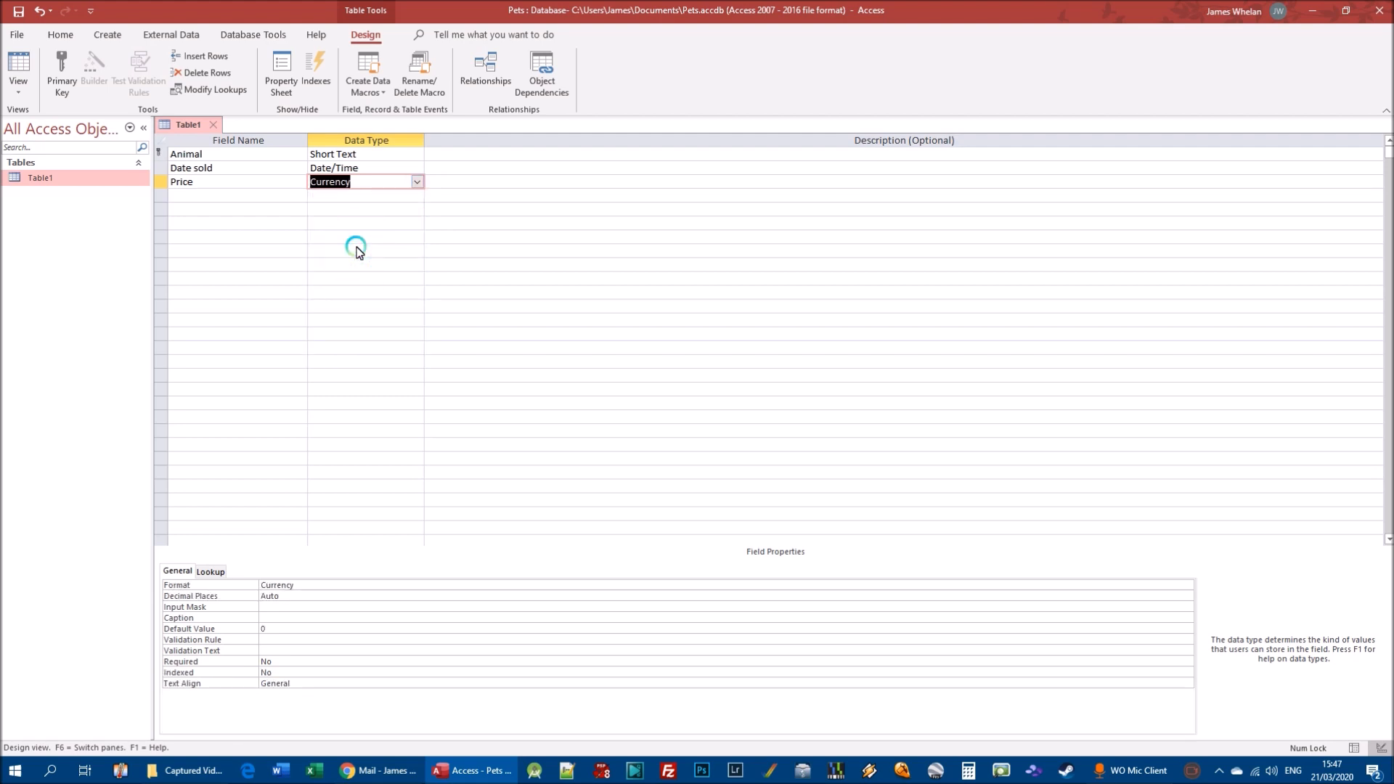
Step: Add a fourth field named Number sold with the Number data type
click(212, 198)
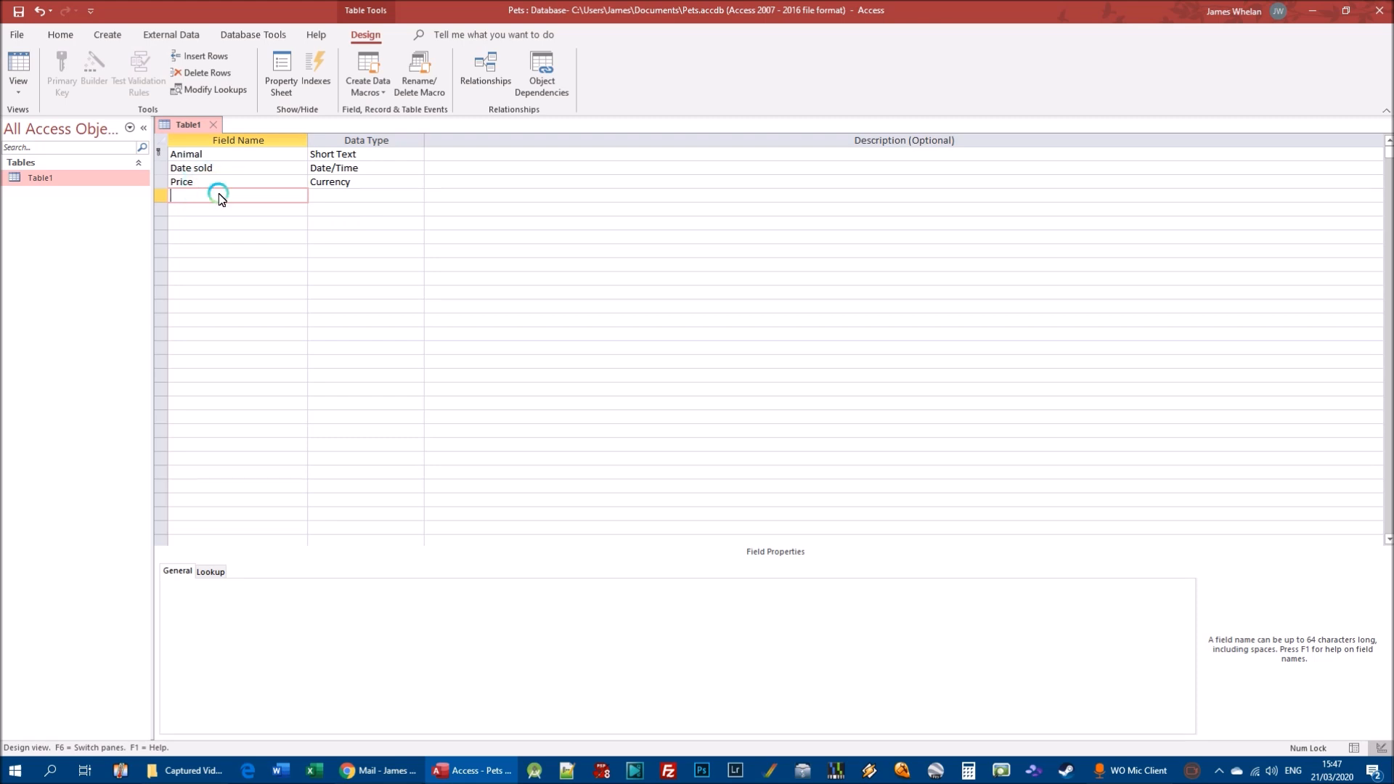
text(Number sold)
key(Tab)
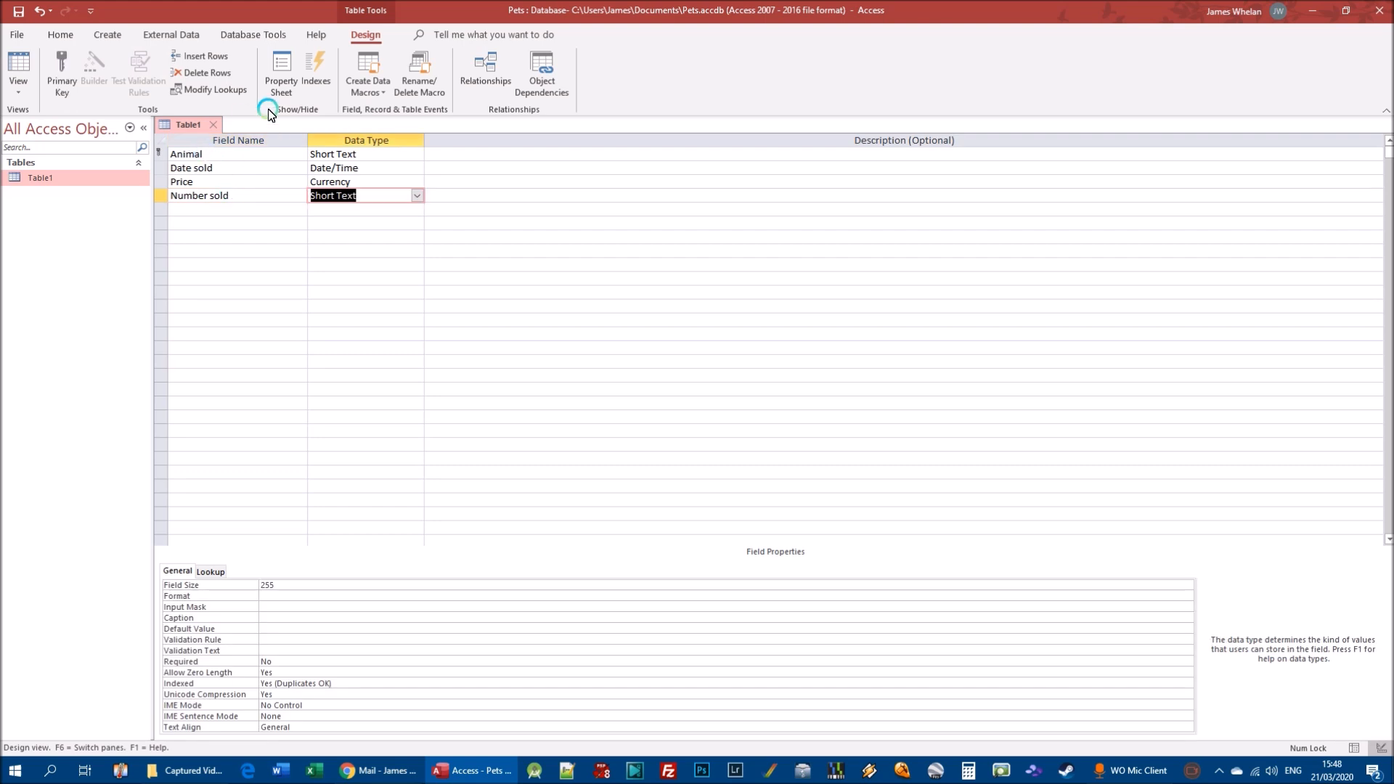
click(417, 196)
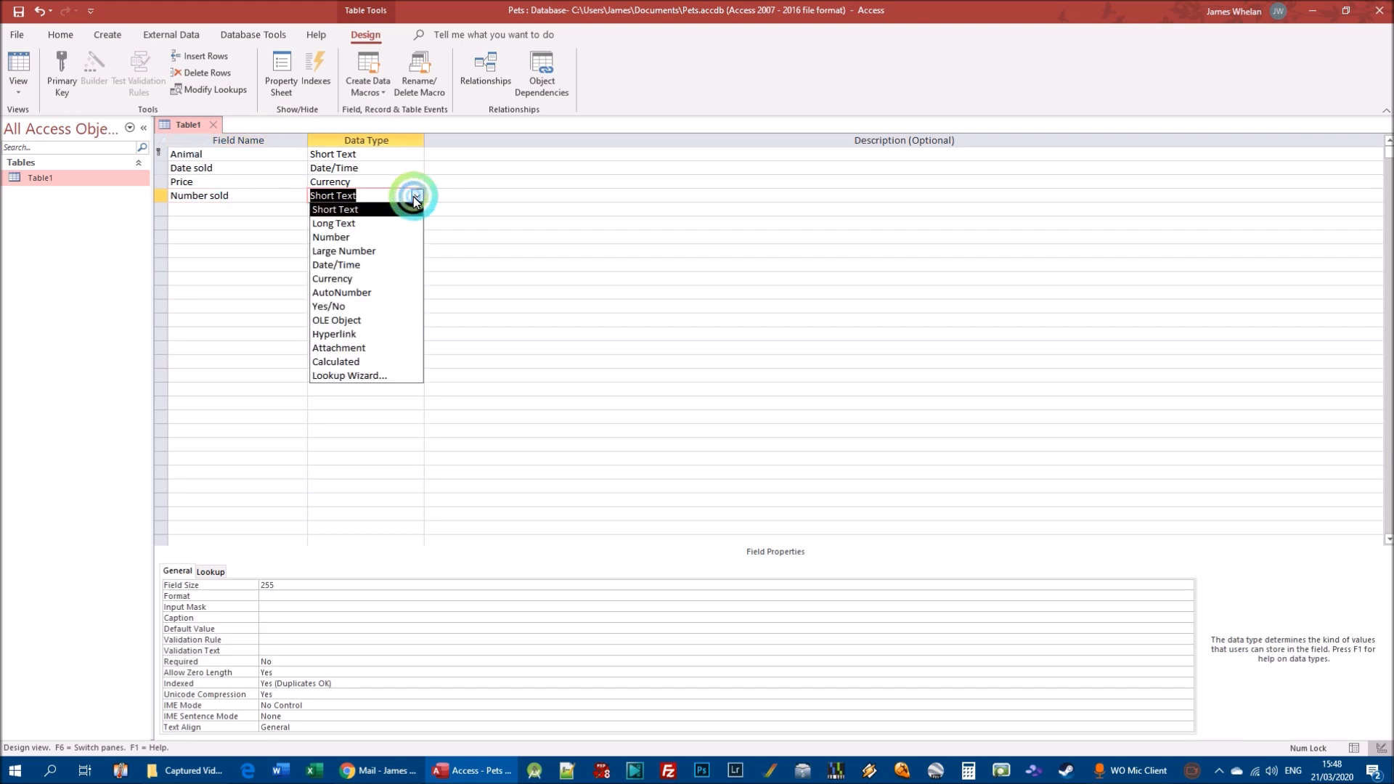
click(334, 236)
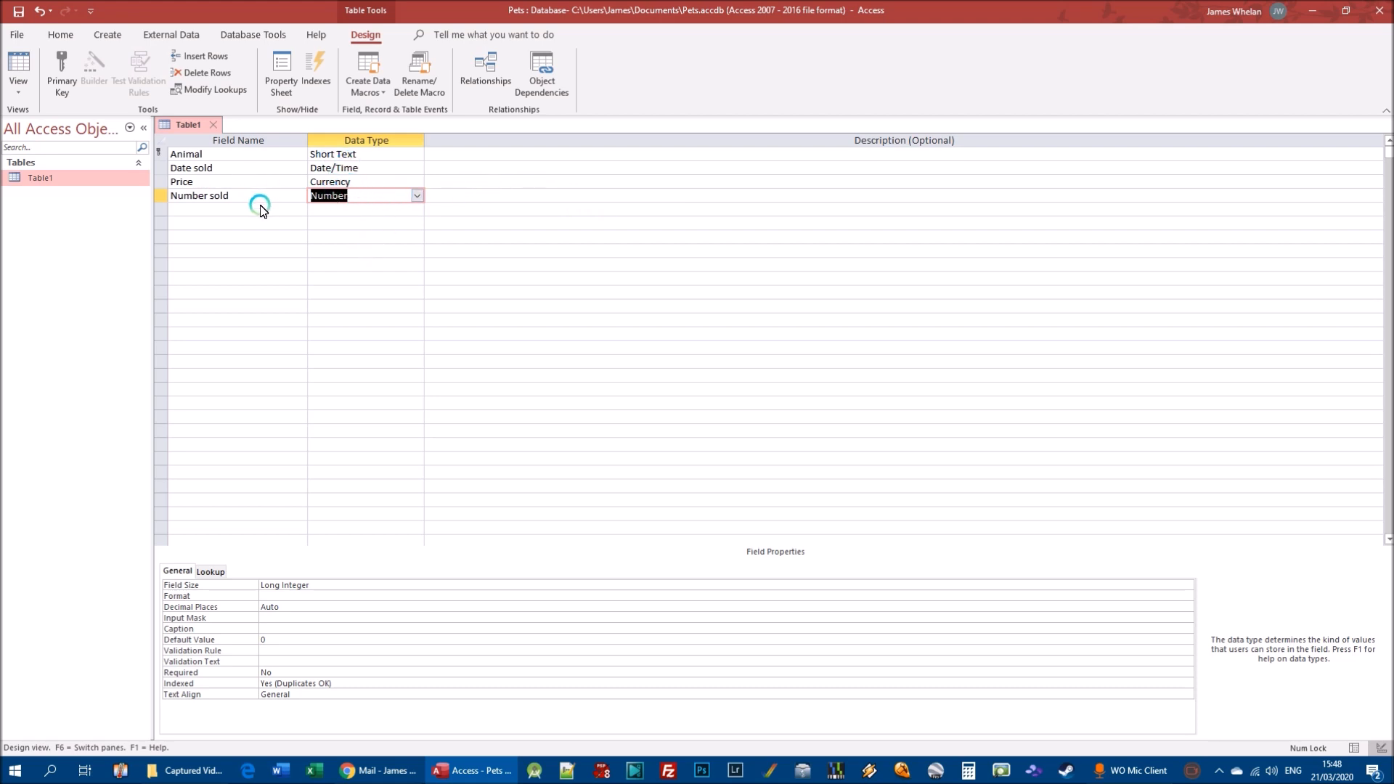
Step: Add a fifth field named Delivery with the Yes/No data type
click(219, 210)
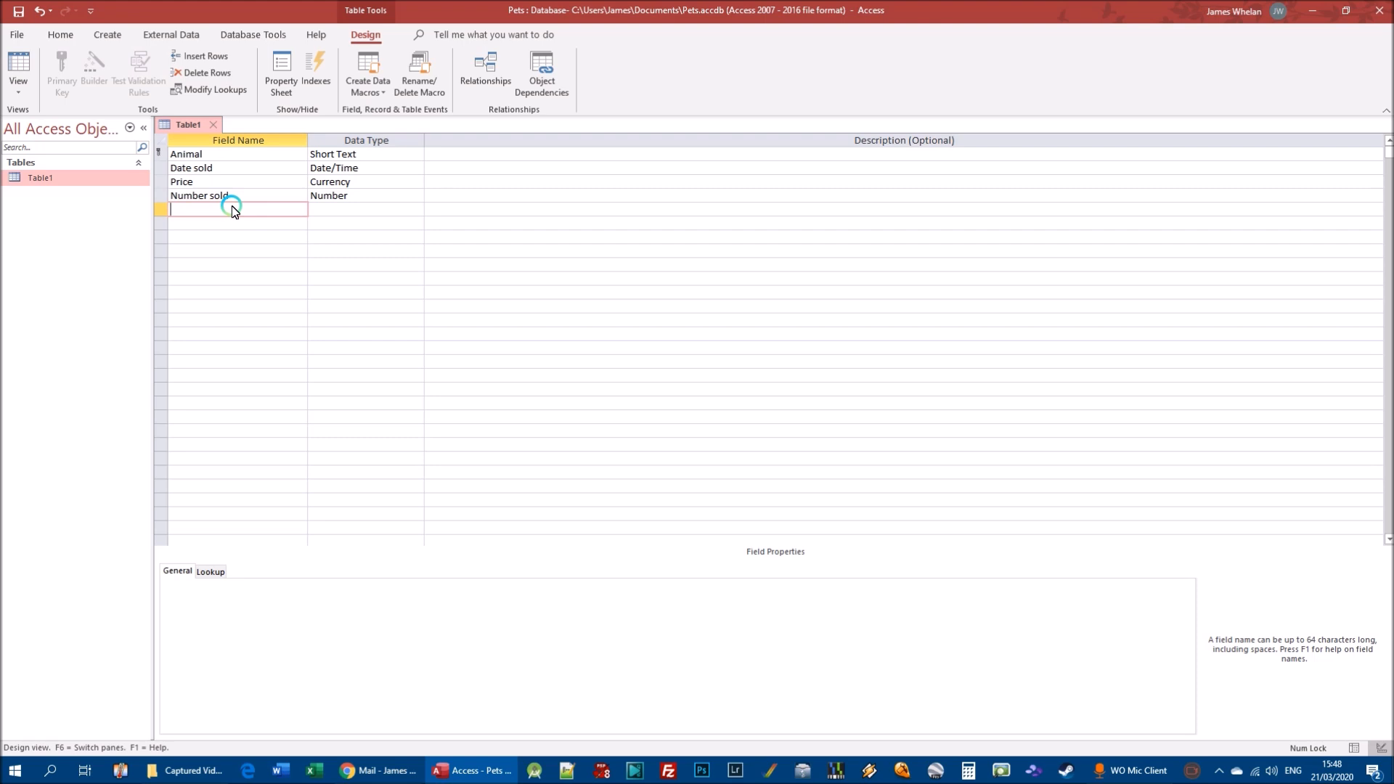
text(Deliy)
key(Tab)
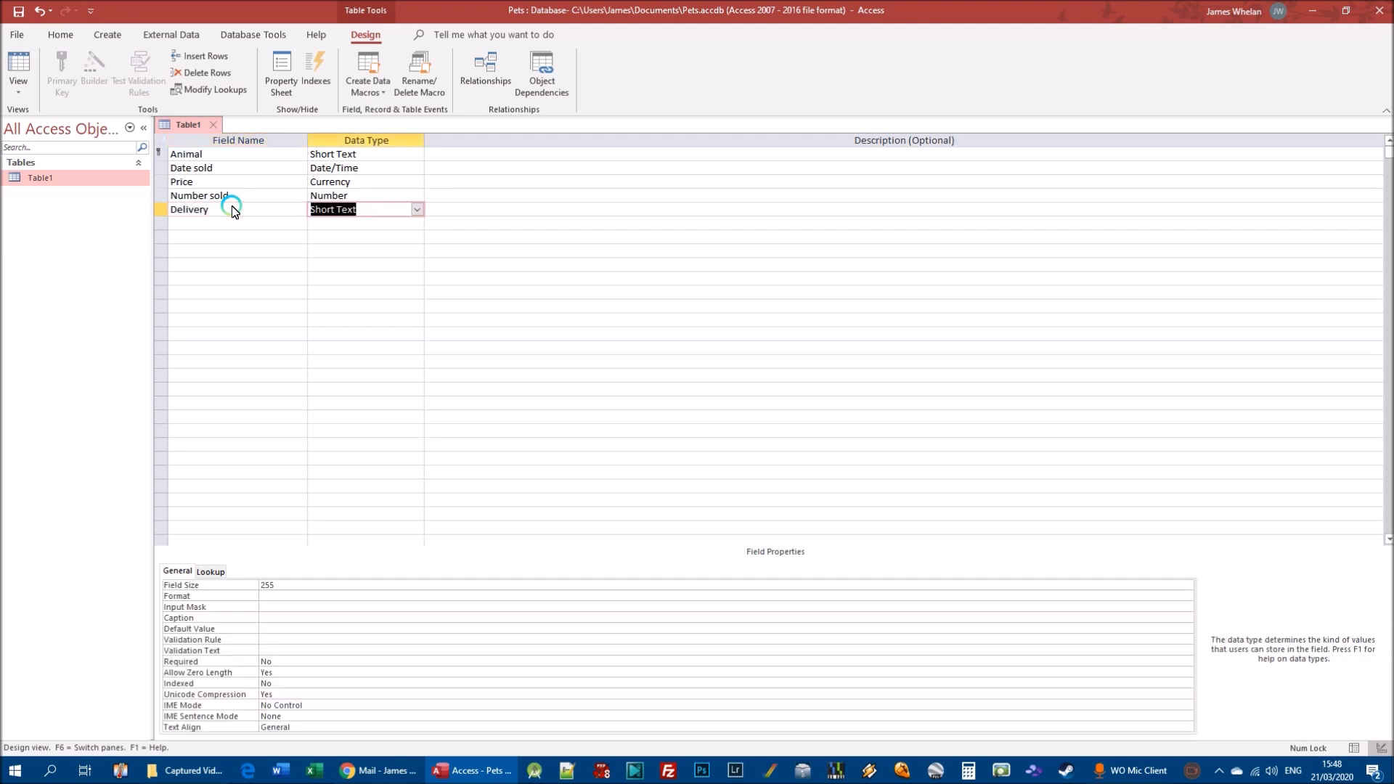
click(418, 209)
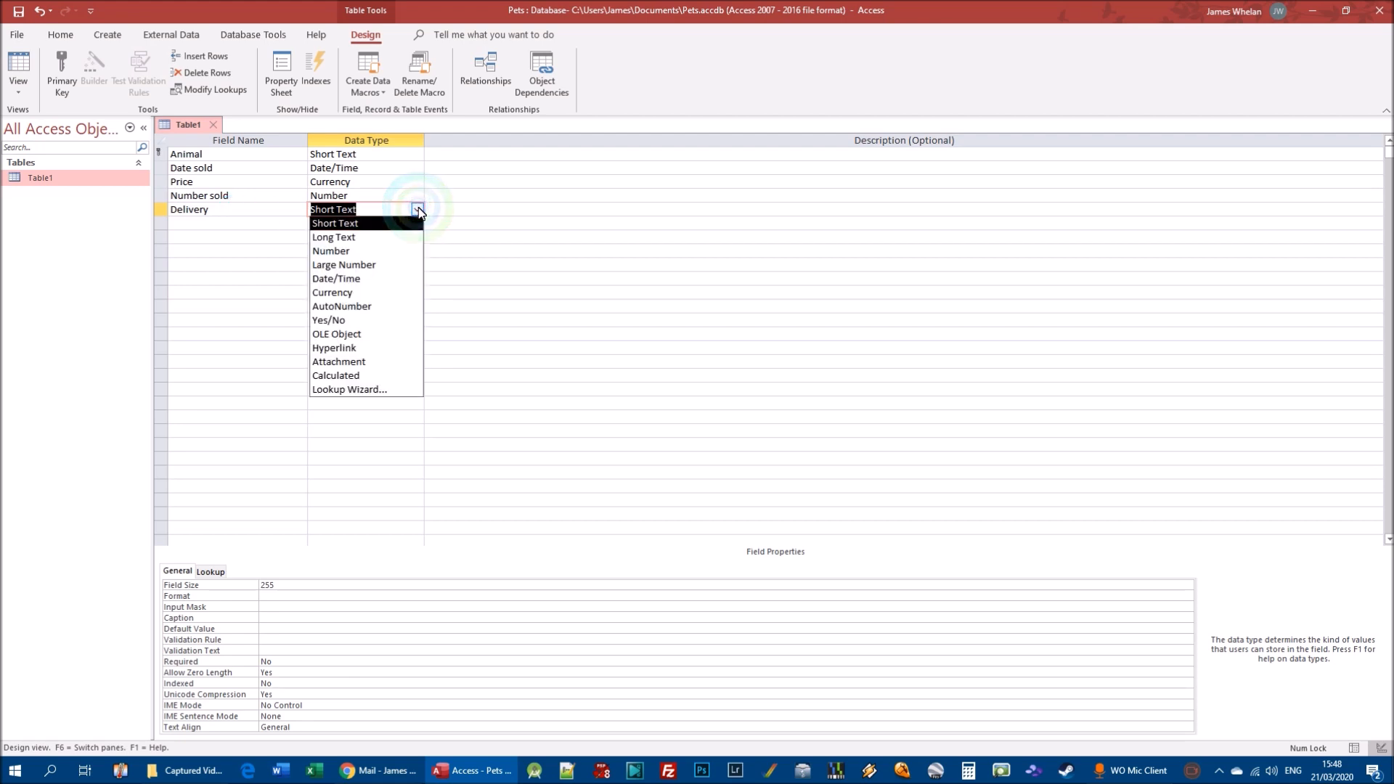
click(367, 320)
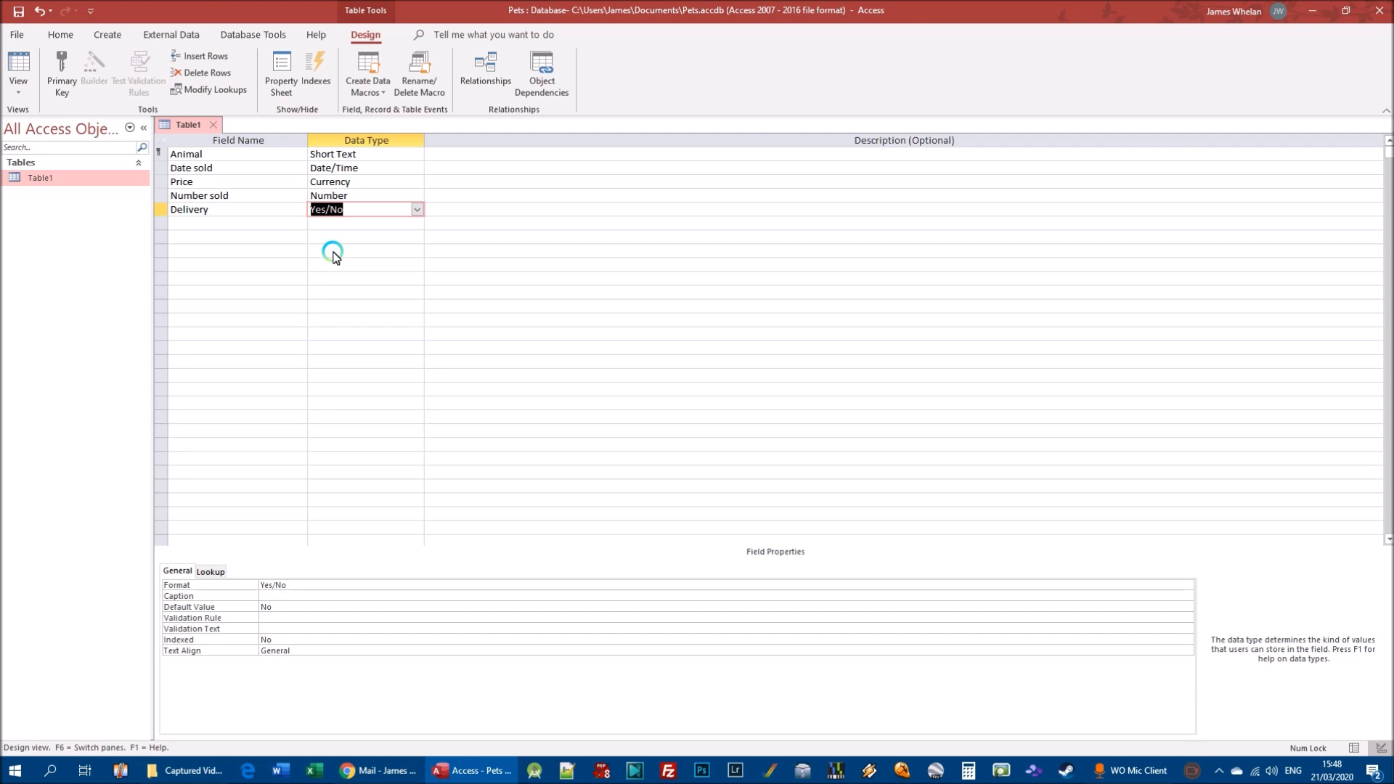
Step: Save the design of Table1 and switch it to Datasheet View
click(21, 93)
click(53, 122)
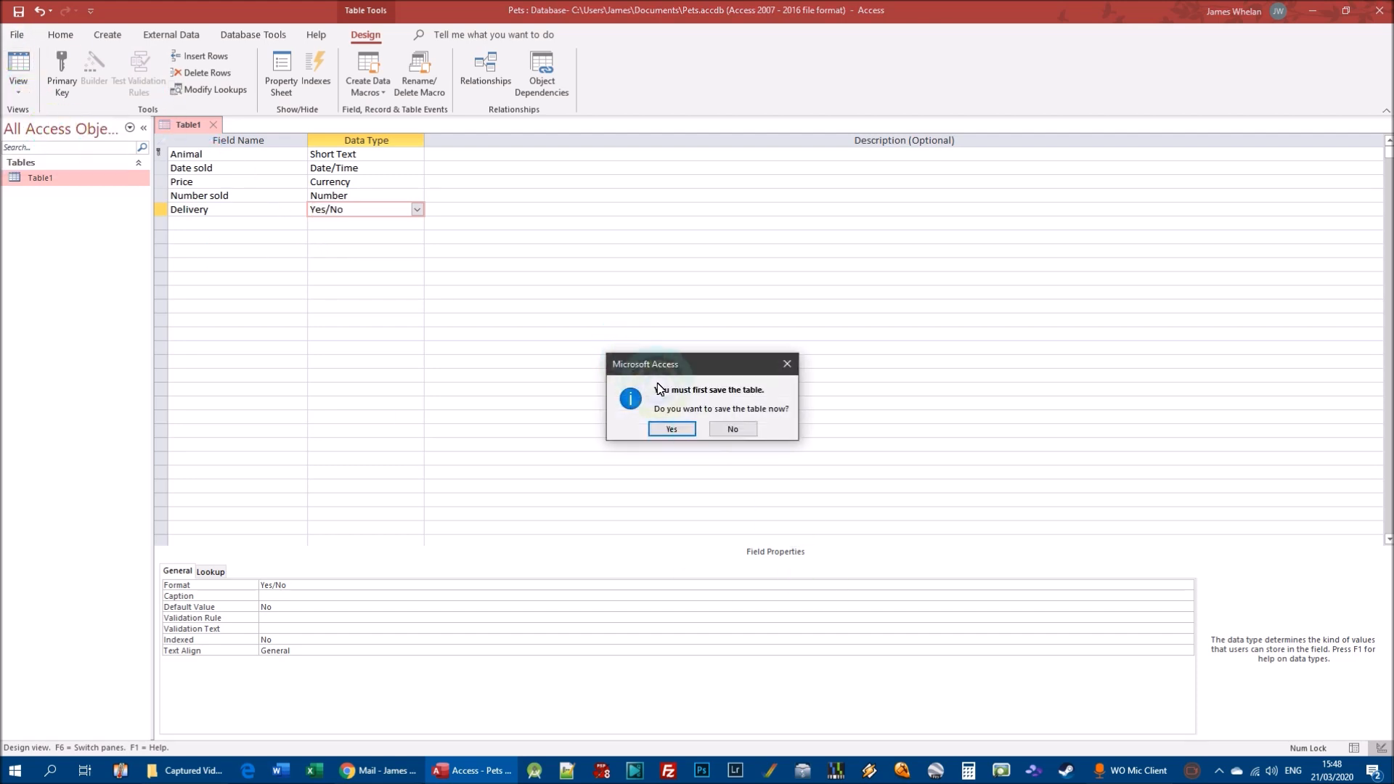
click(683, 429)
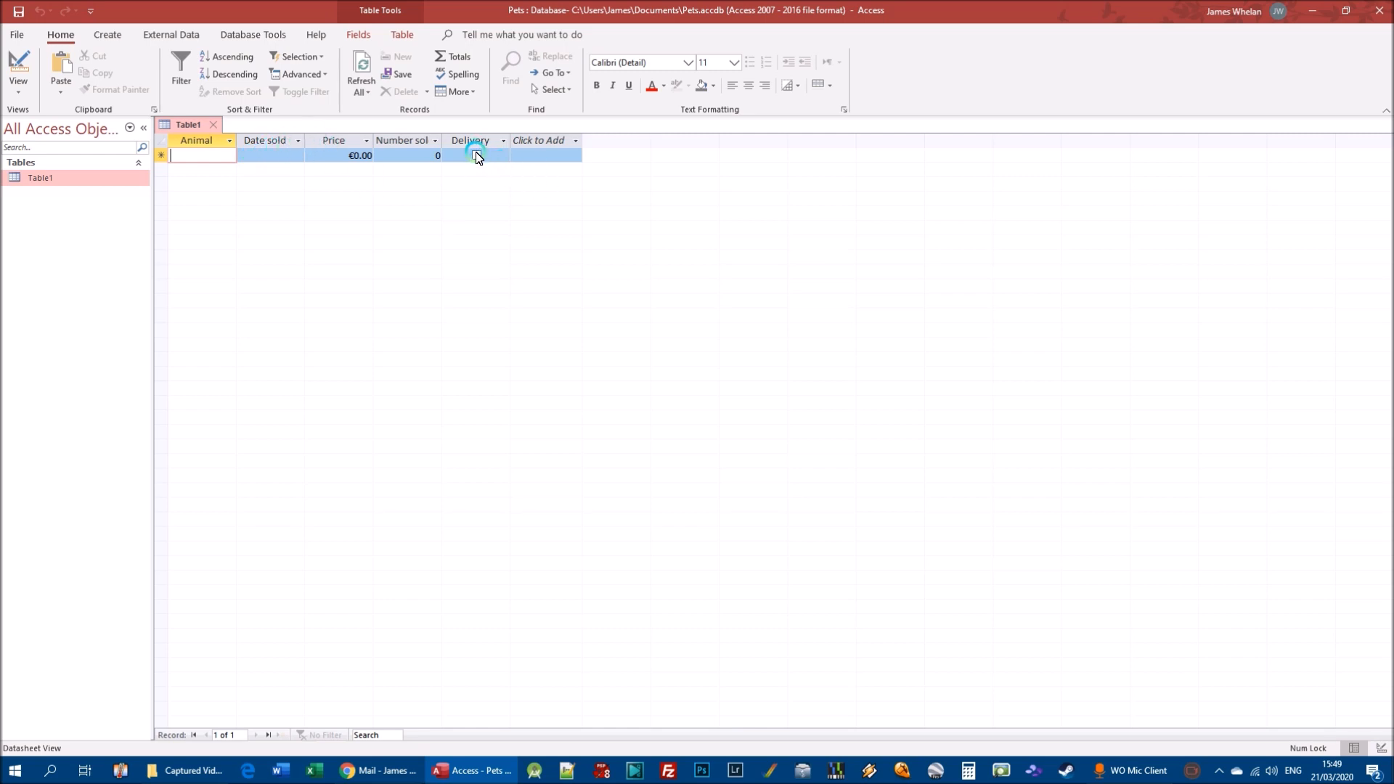
Step: Switch Table1 to Design View and back to Datasheet View
click(18, 90)
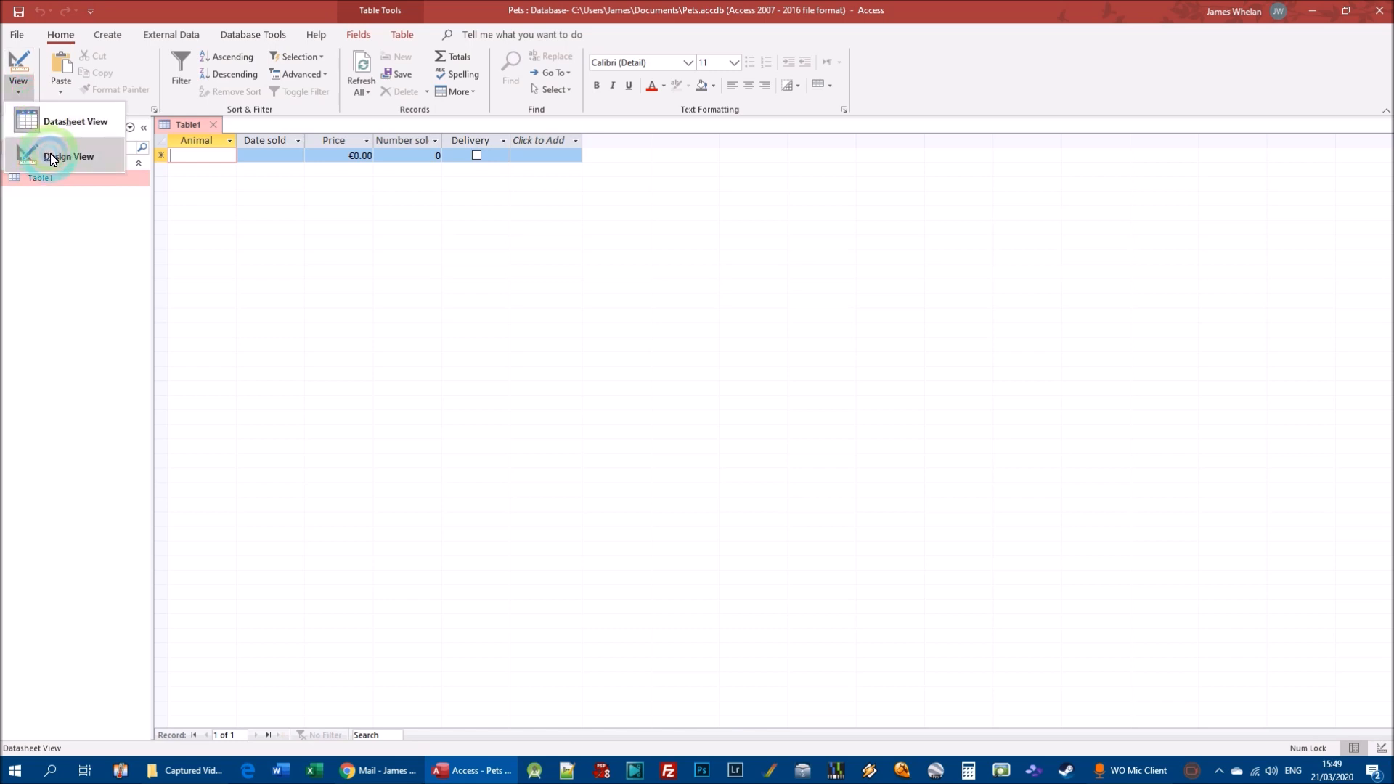
click(114, 160)
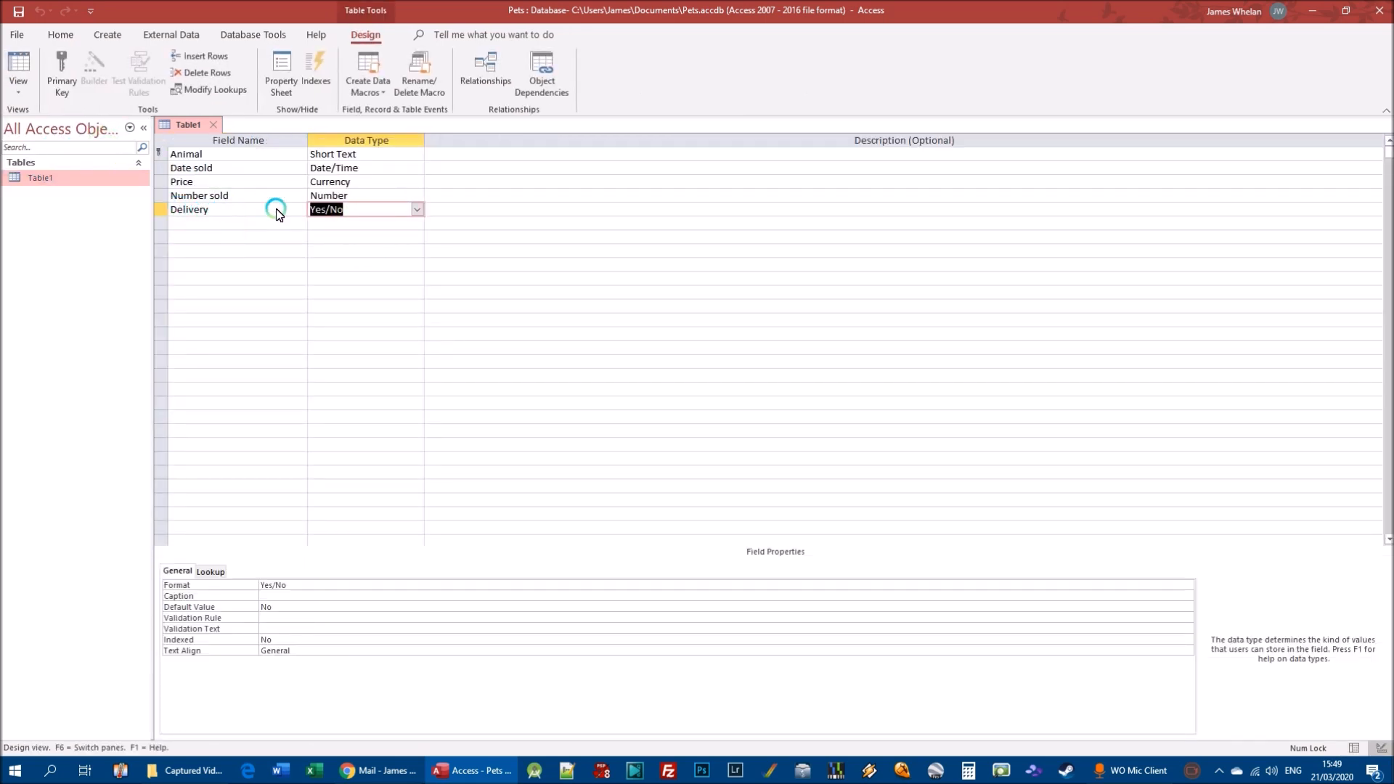
click(18, 89)
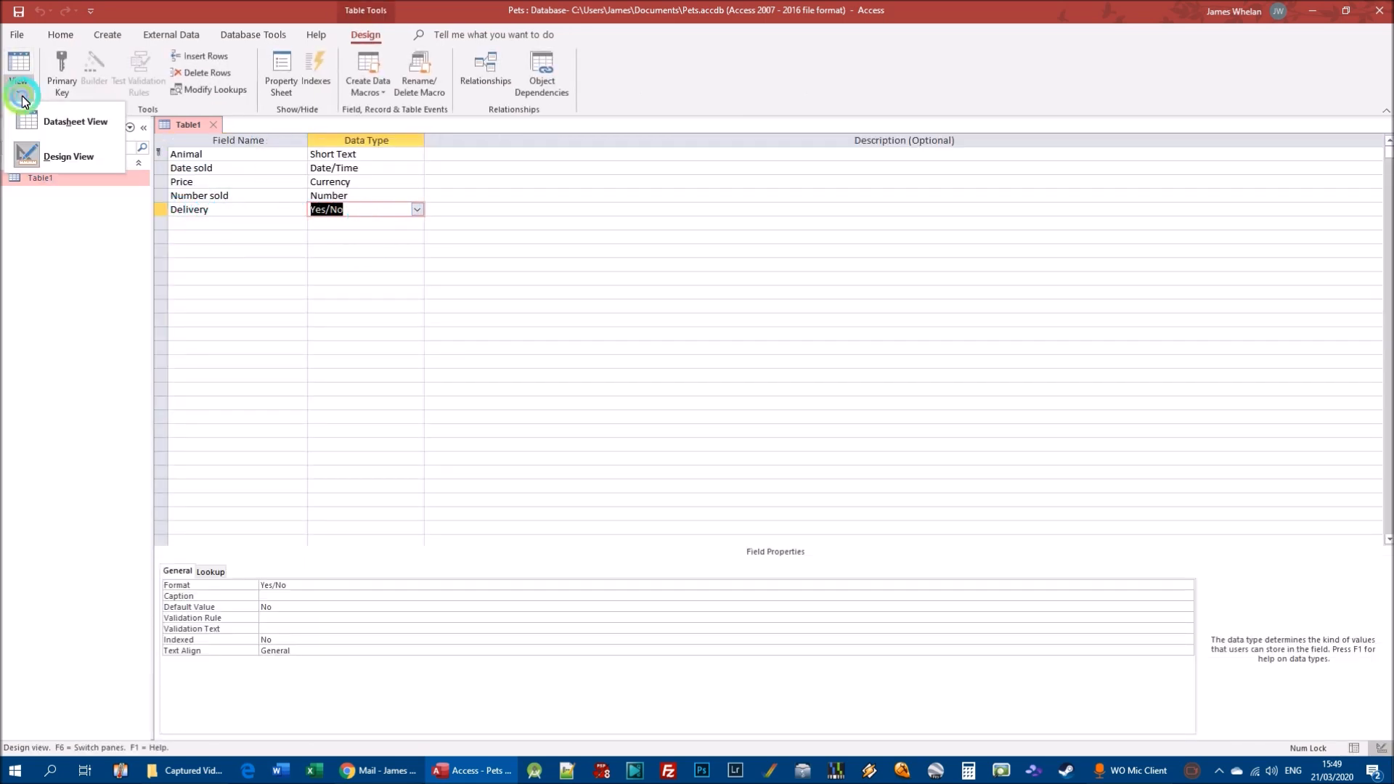
click(58, 122)
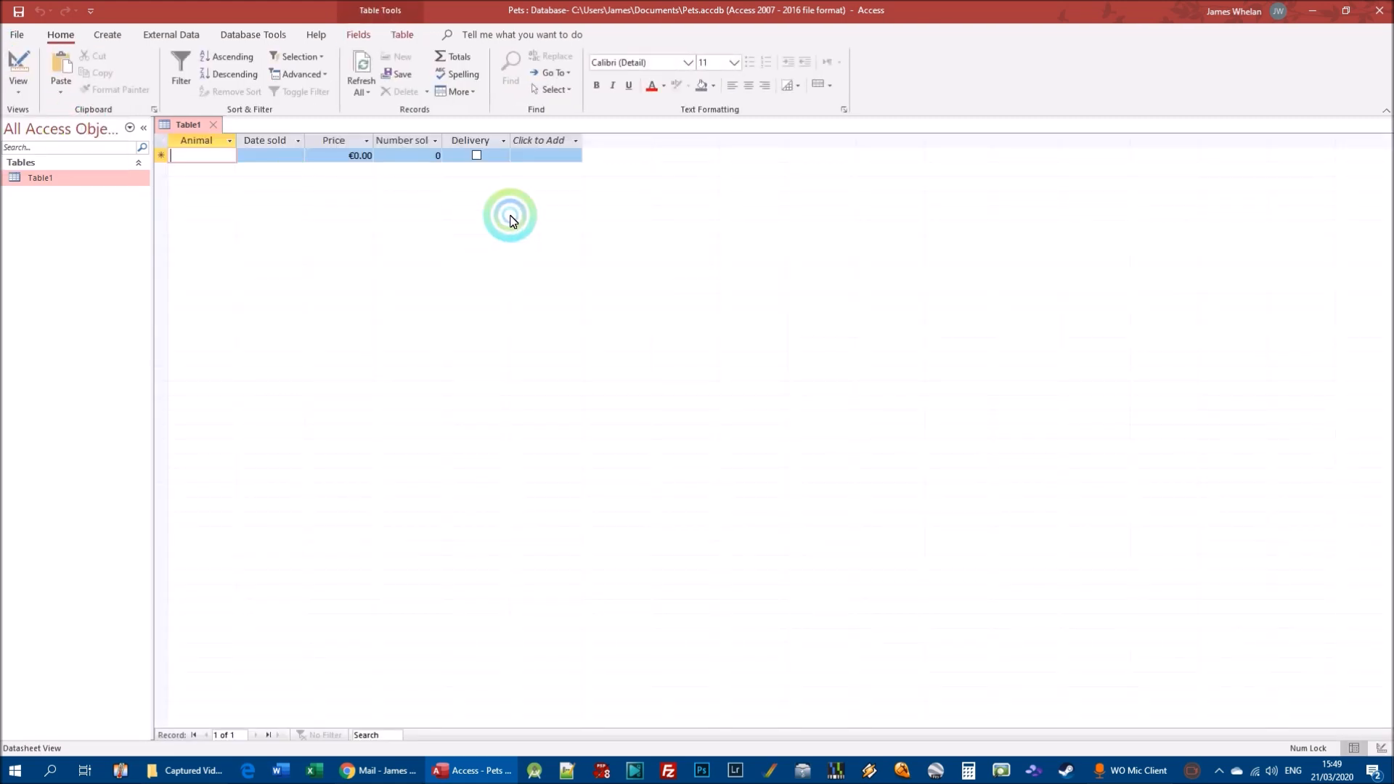
Step: Tick the Delivery check box in the empty first record and clear it again
click(479, 162)
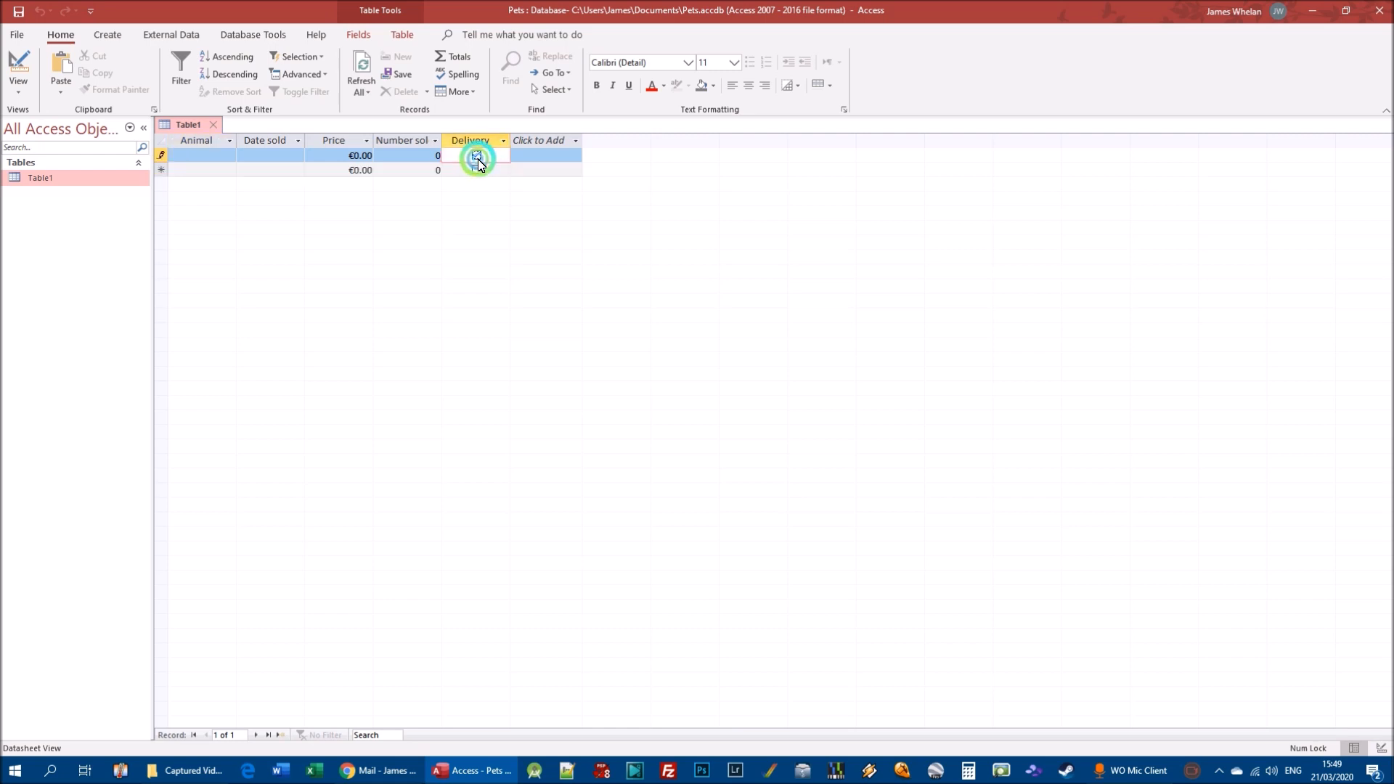
click(477, 156)
click(750, 312)
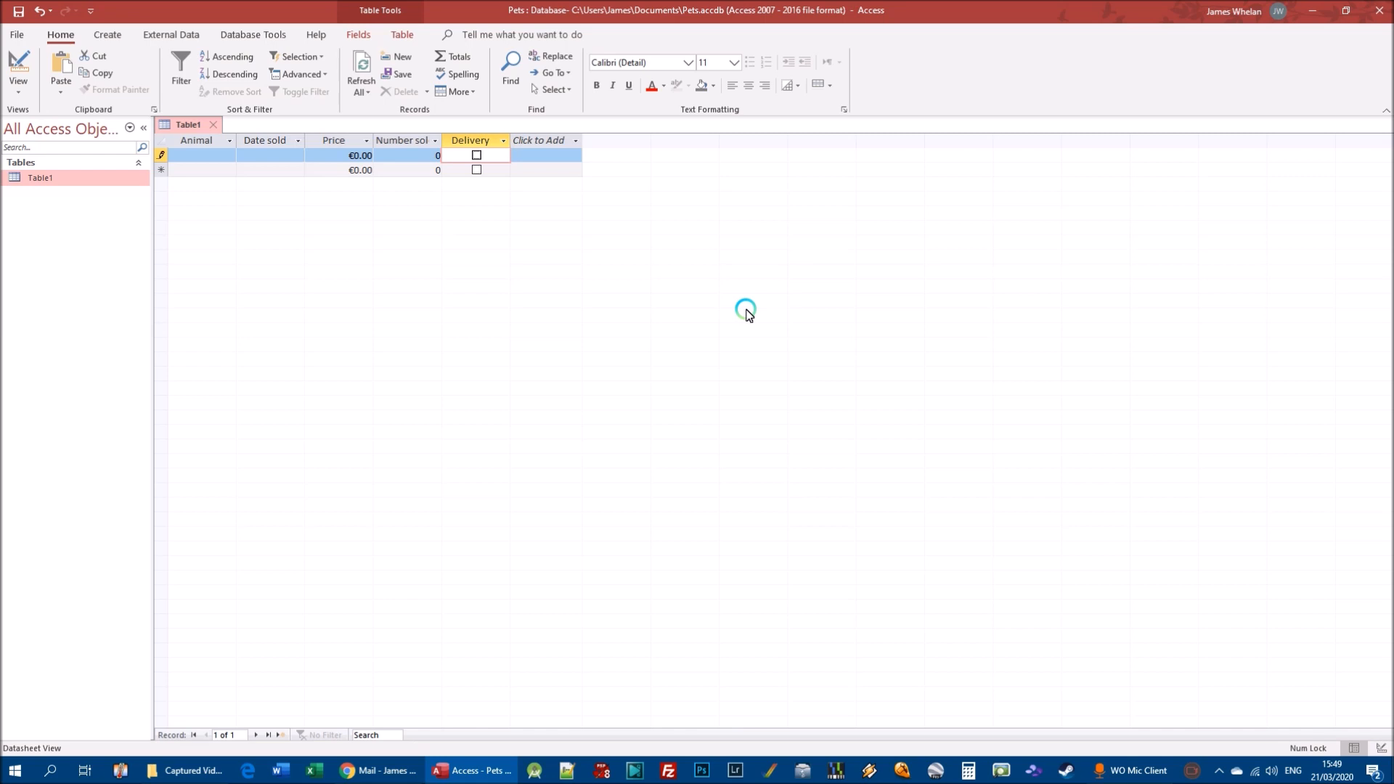
Step: Close Table1, discarding the incomplete record
click(213, 125)
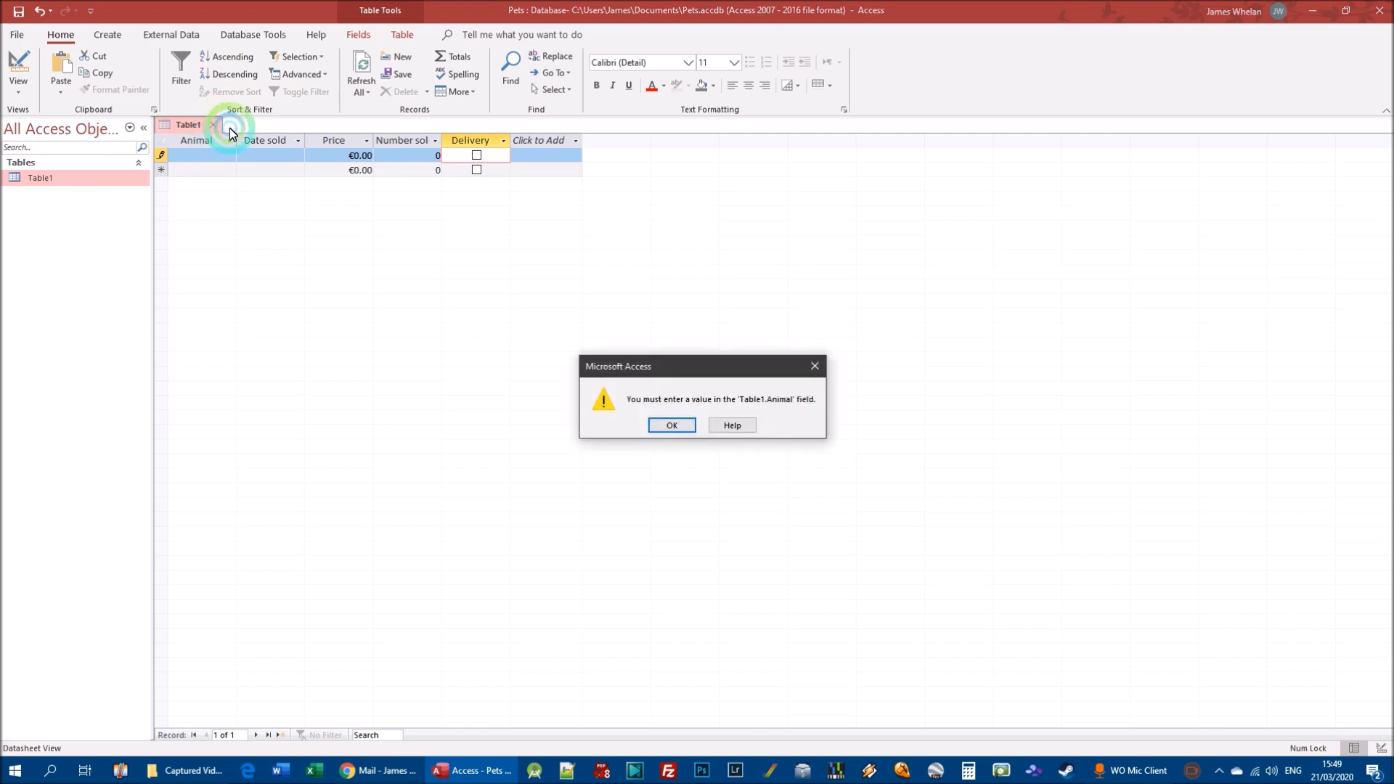
click(674, 425)
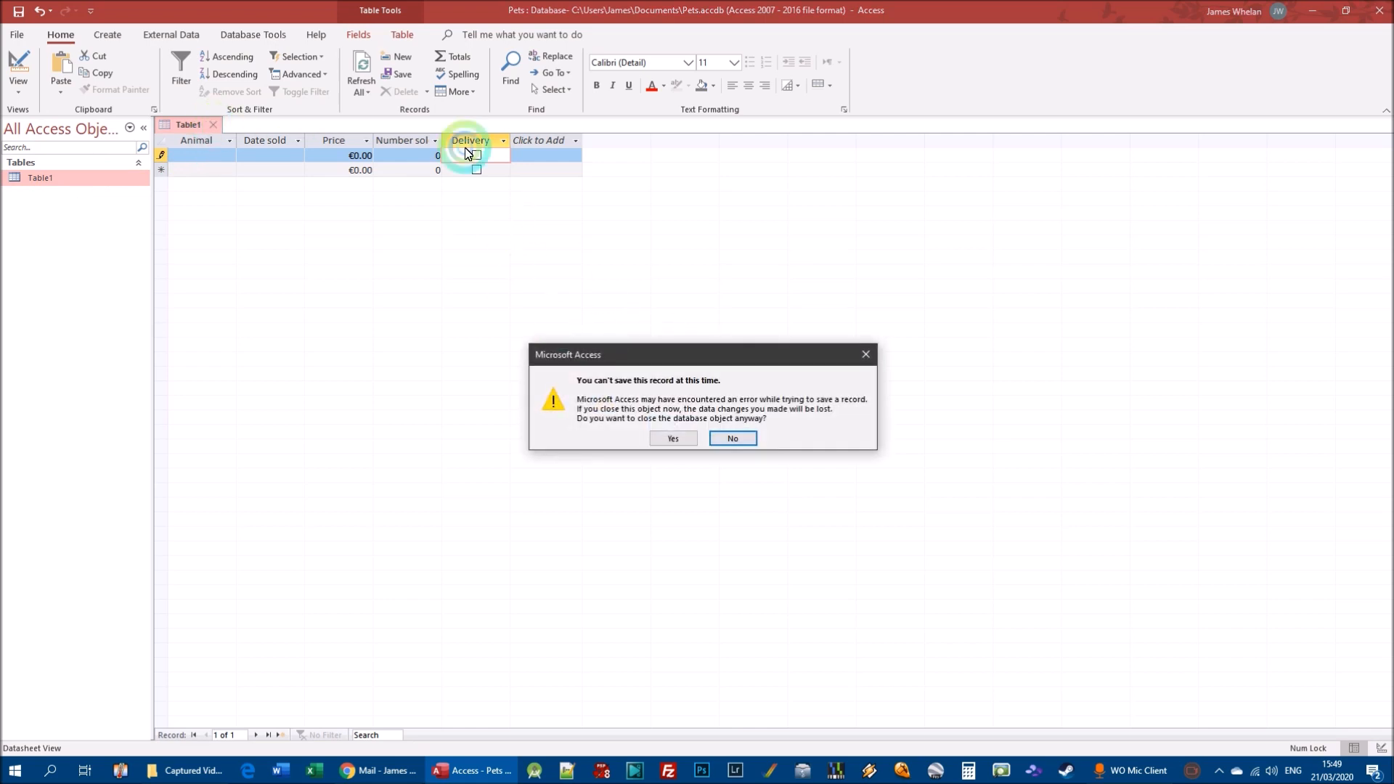
click(678, 442)
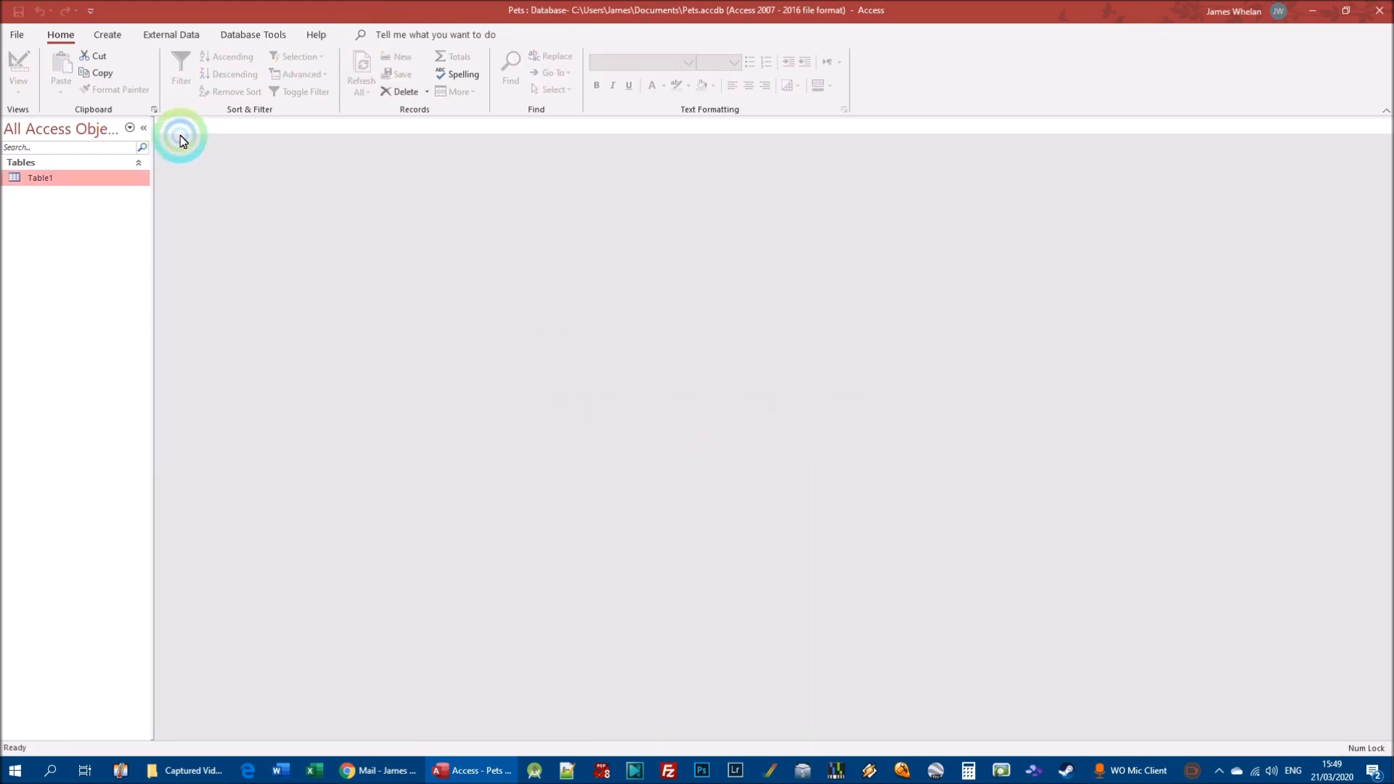
Step: Rename Table1 as Pet Details and open it
right_click(63, 183)
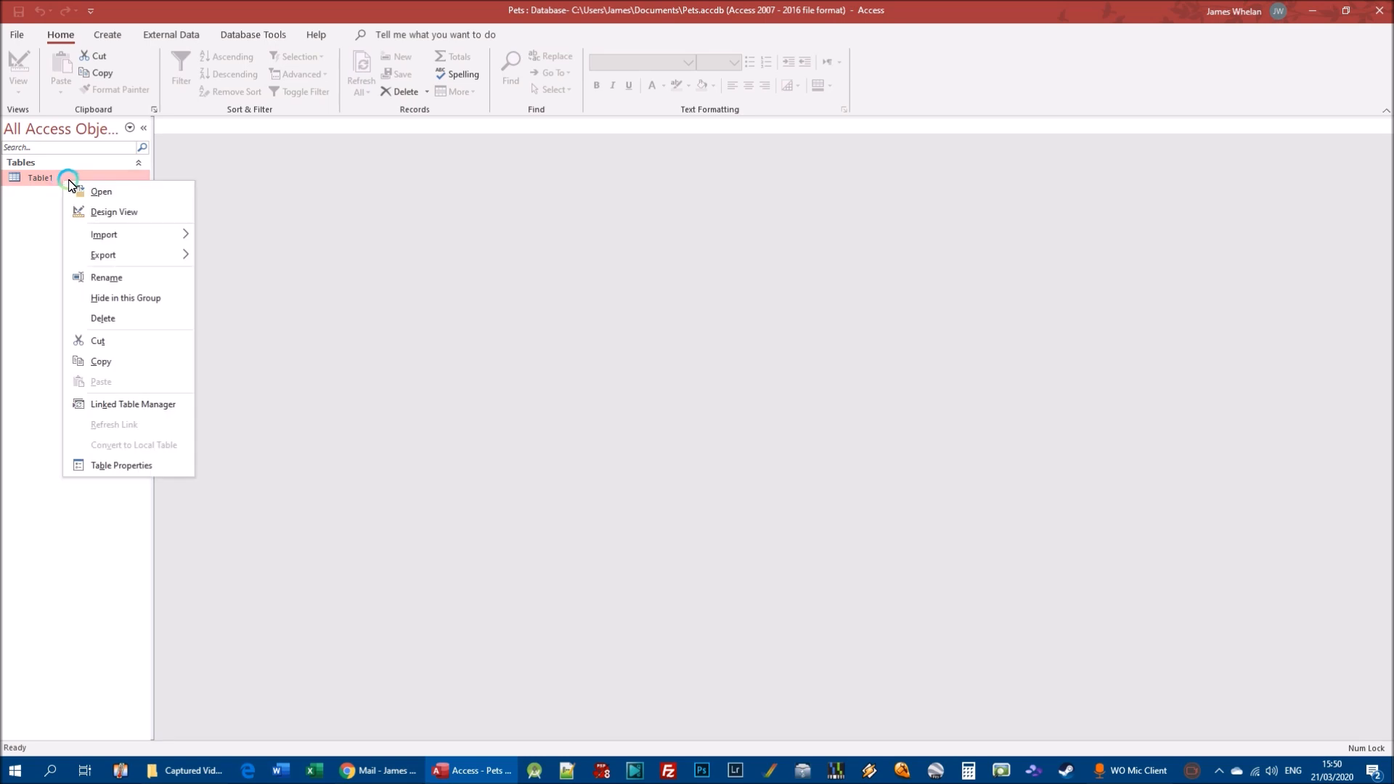
click(109, 277)
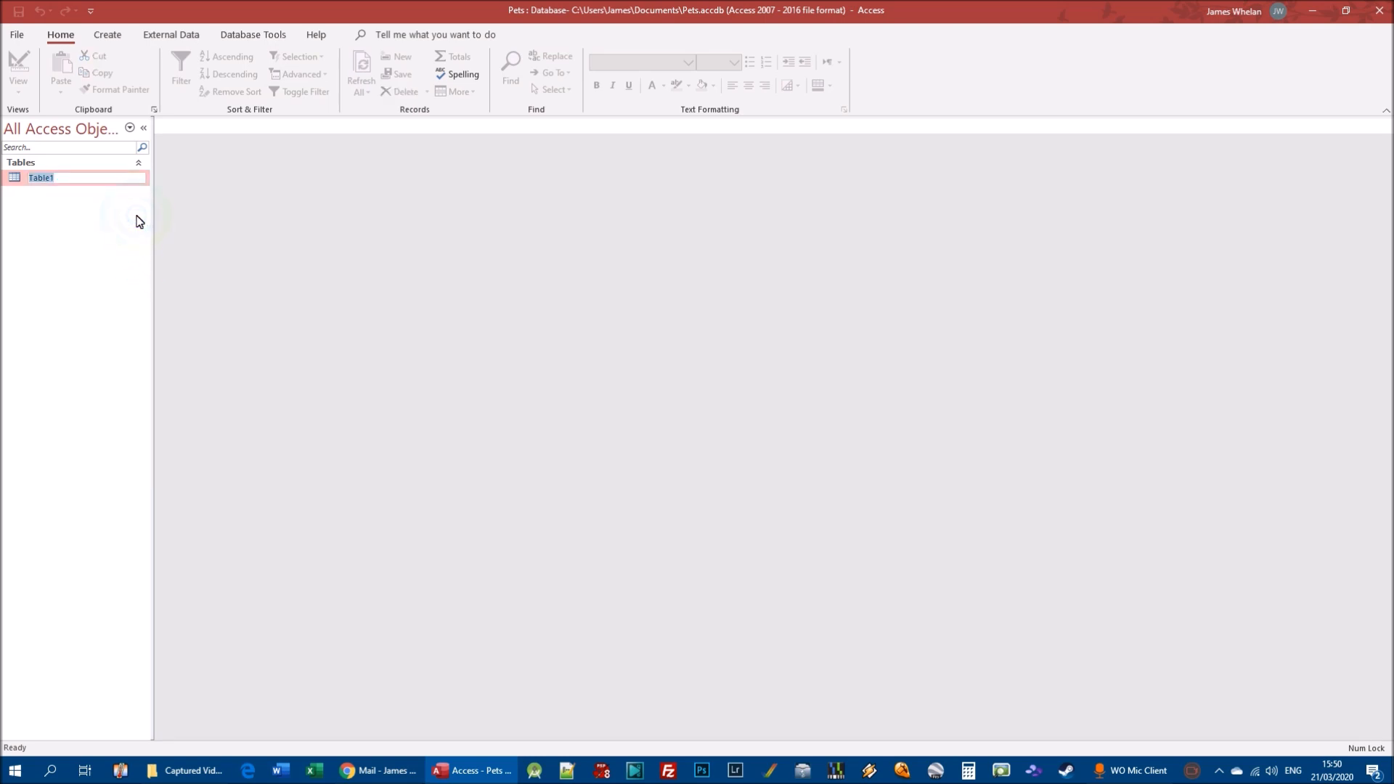
text(Pet Details)
key(Return)
click(60, 181)
double_click(60, 182)
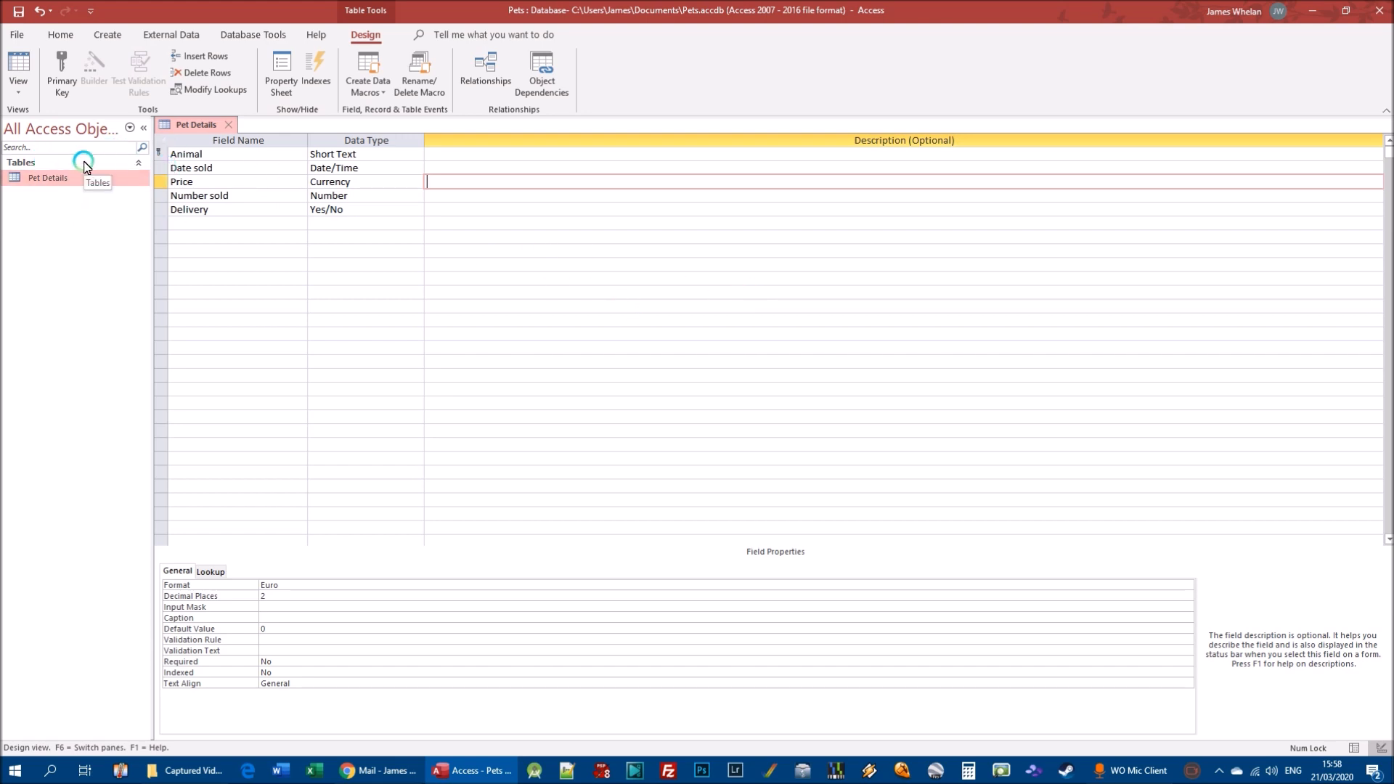
Step: Switch Pet Details to Datasheet View, saving the table, and return it to Design View
click(18, 85)
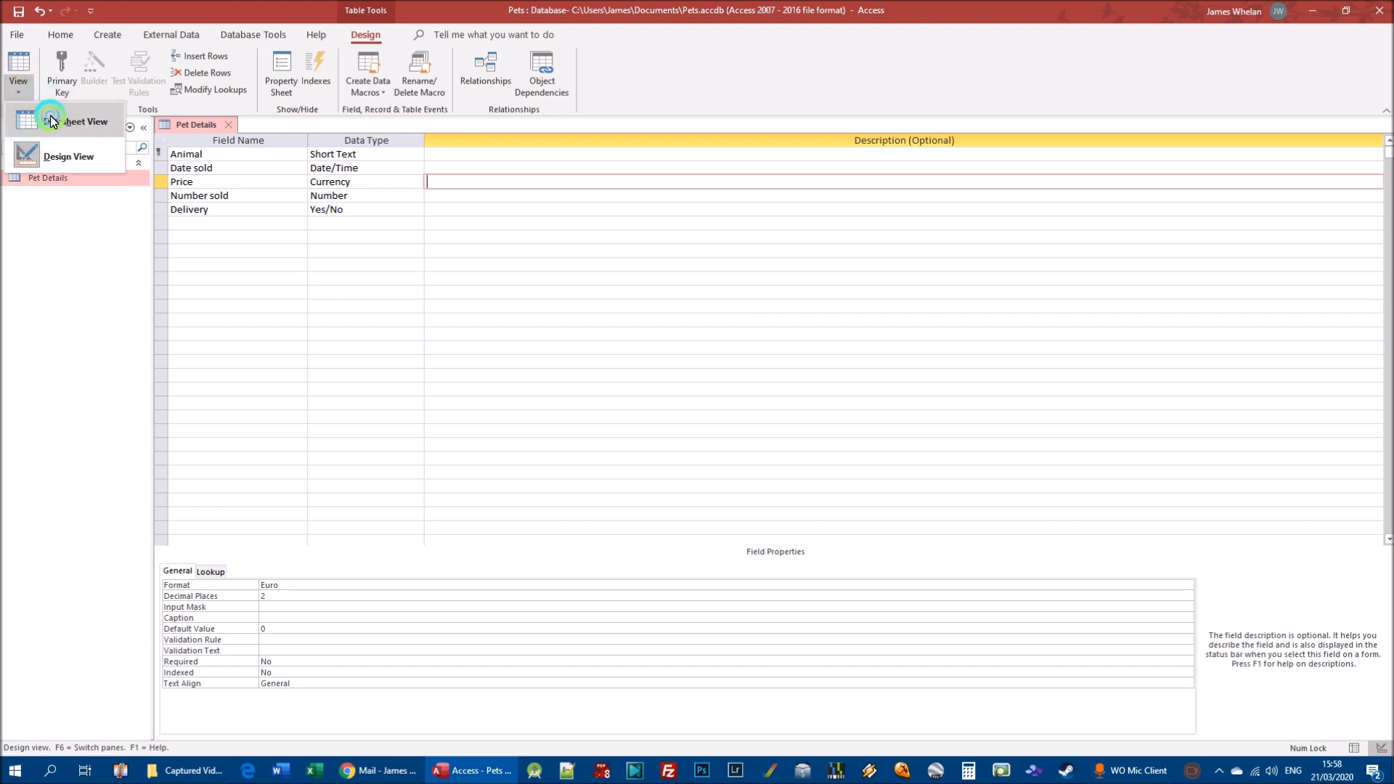
click(50, 120)
click(656, 429)
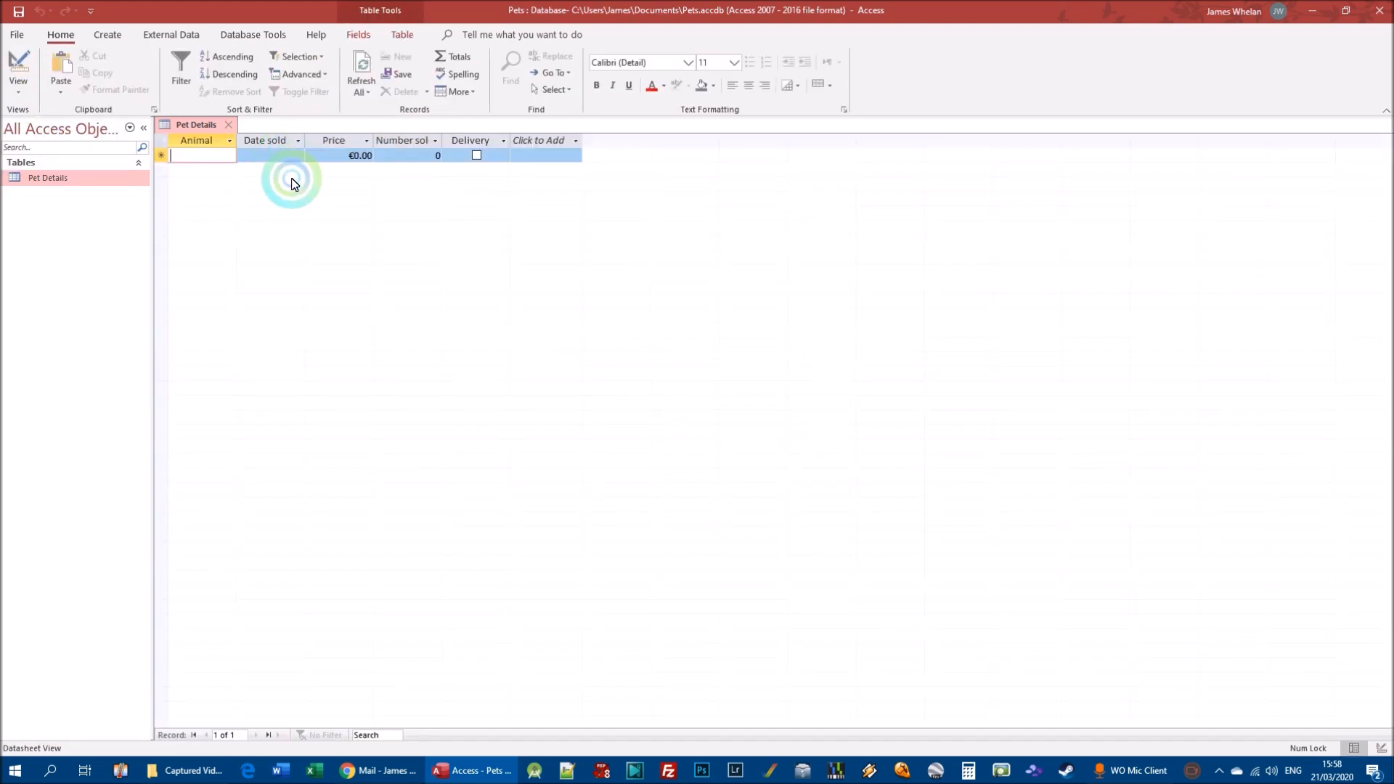
click(18, 86)
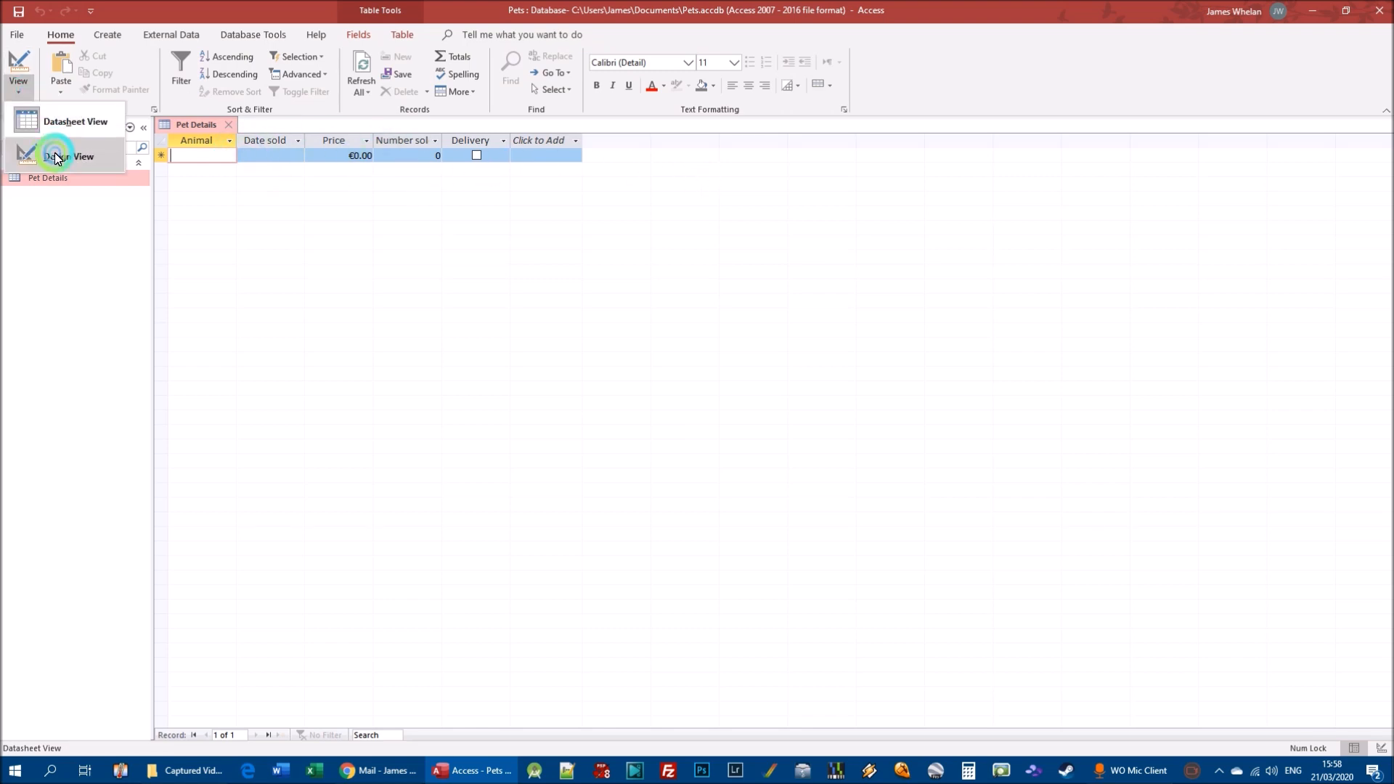
click(50, 148)
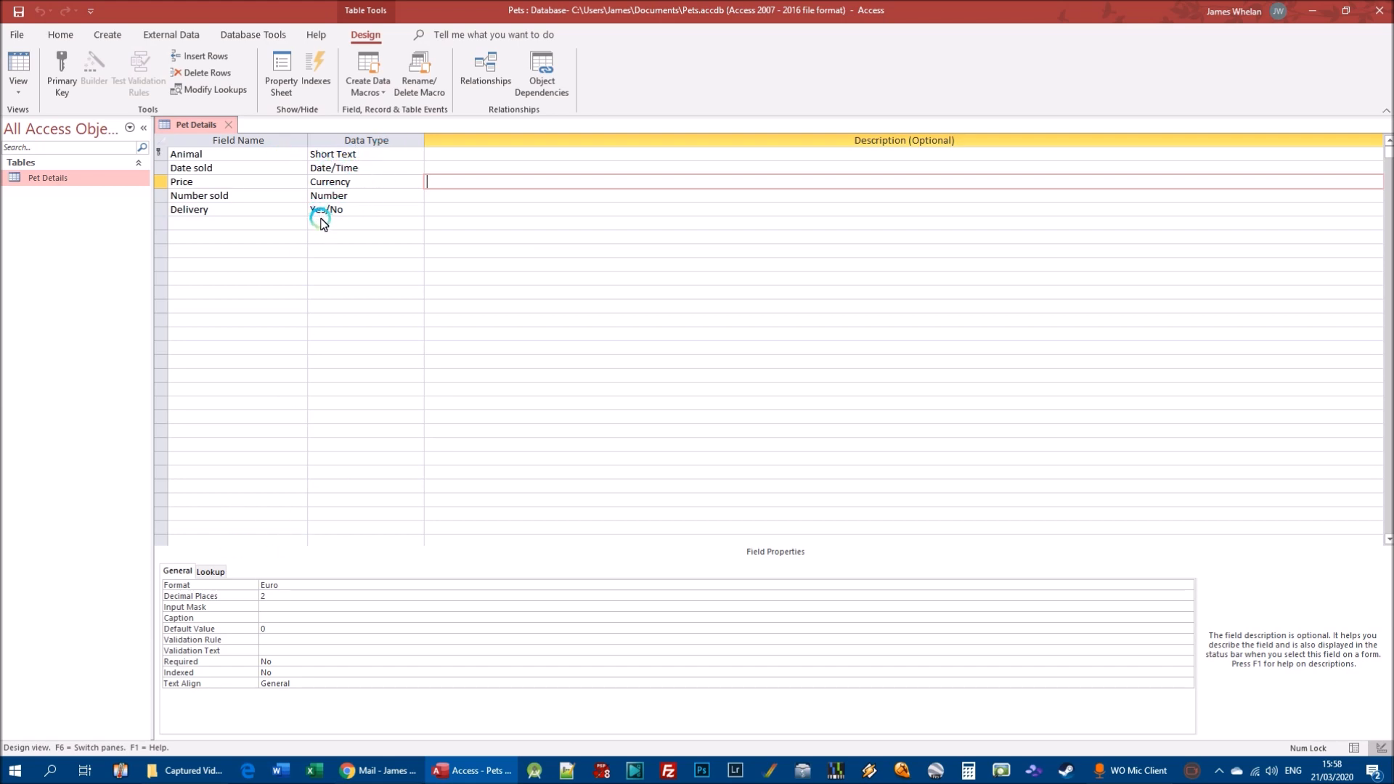
Step: Examine the Animal field's Field Size property and compare the field properties of Animal and Date sold
click(233, 158)
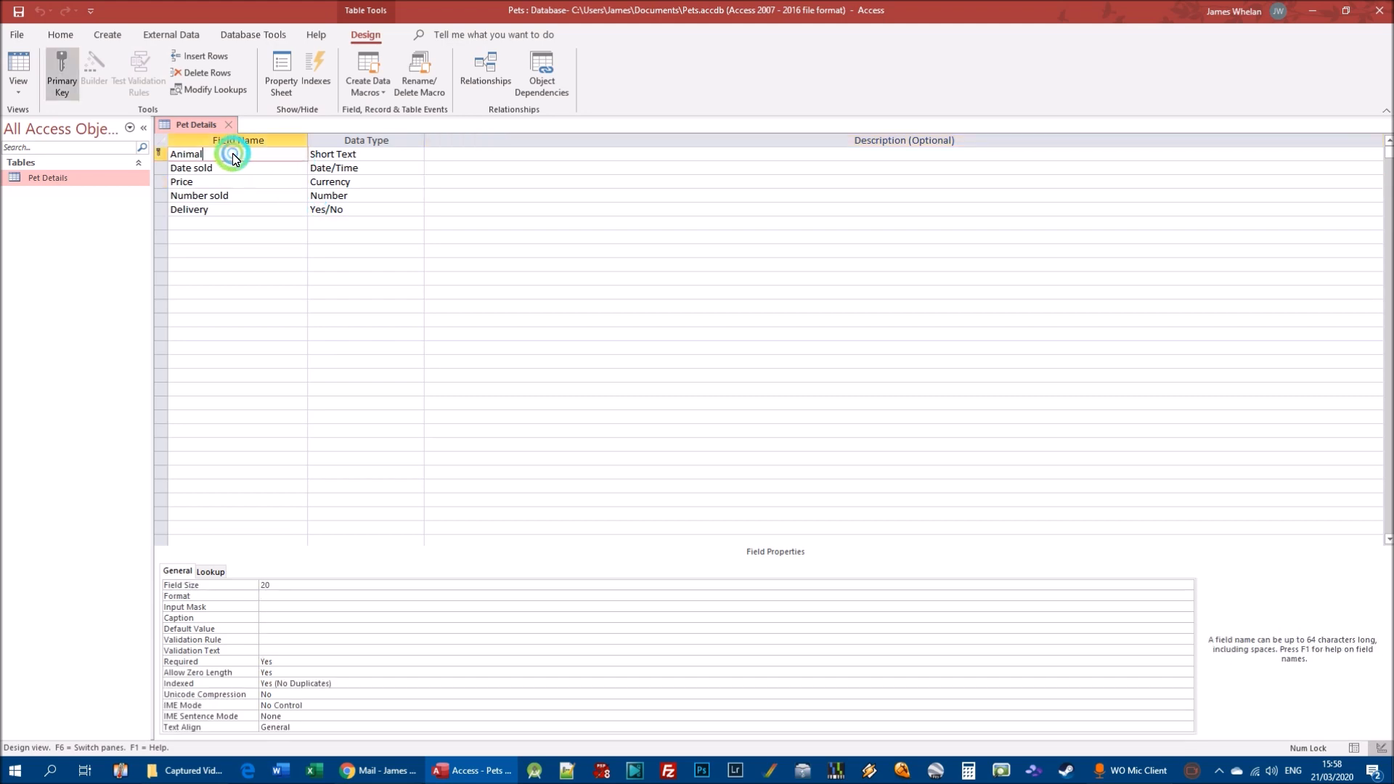
click(250, 586)
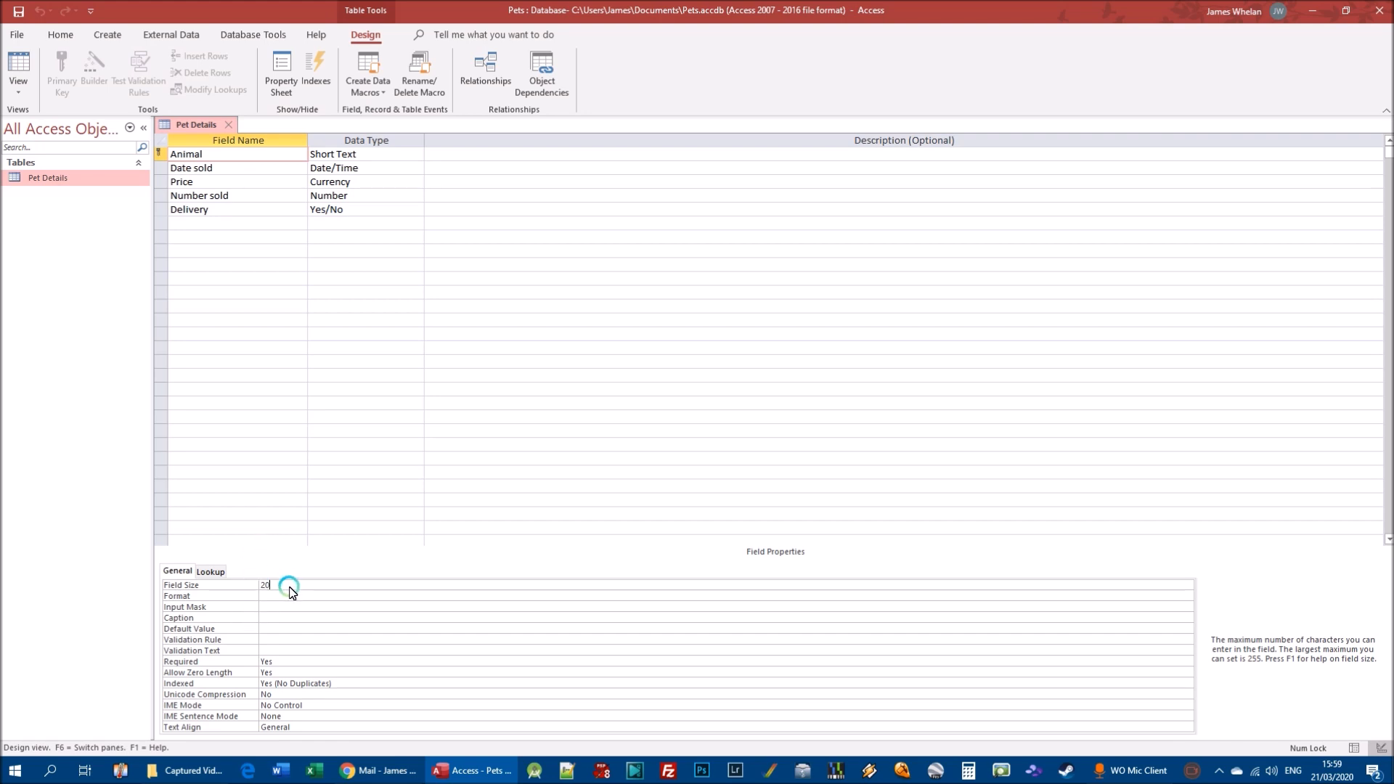
click(279, 586)
click(346, 173)
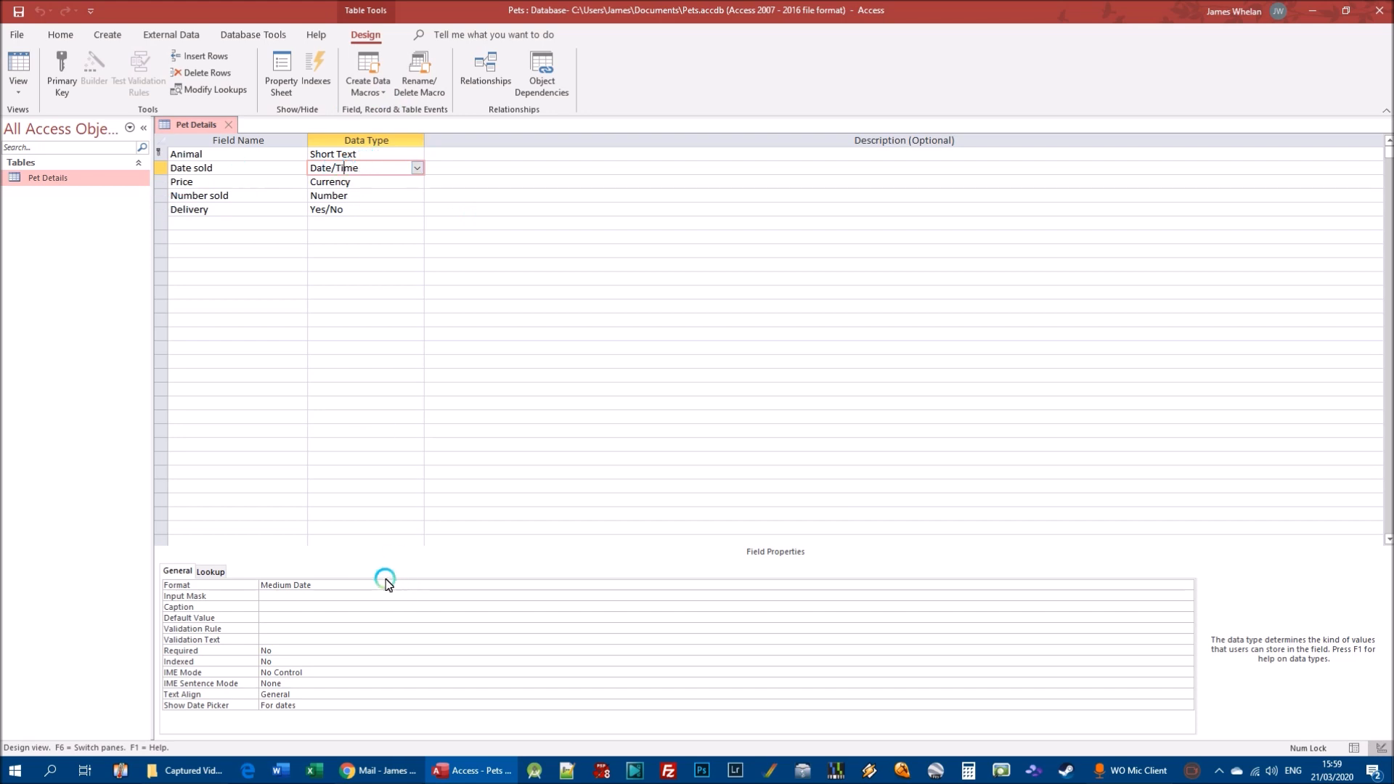
click(202, 155)
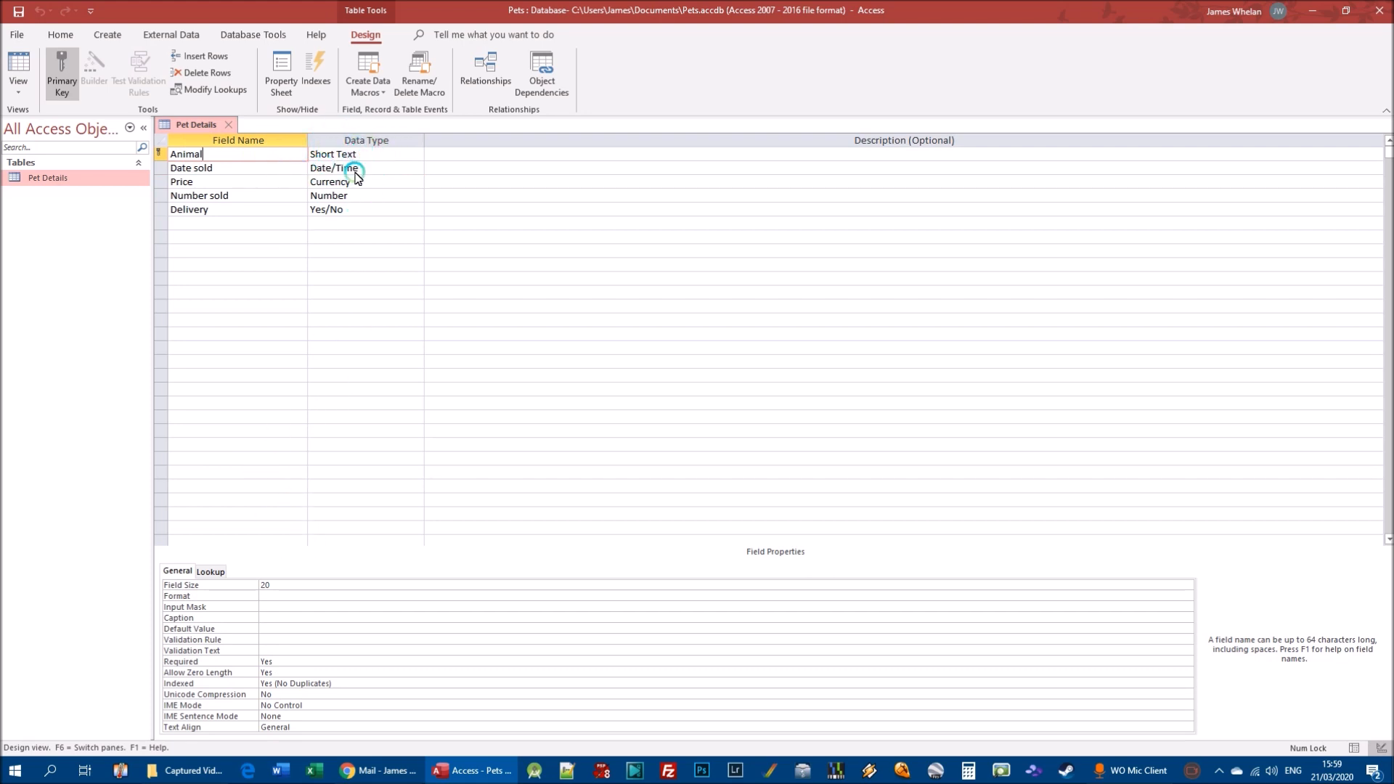
click(208, 173)
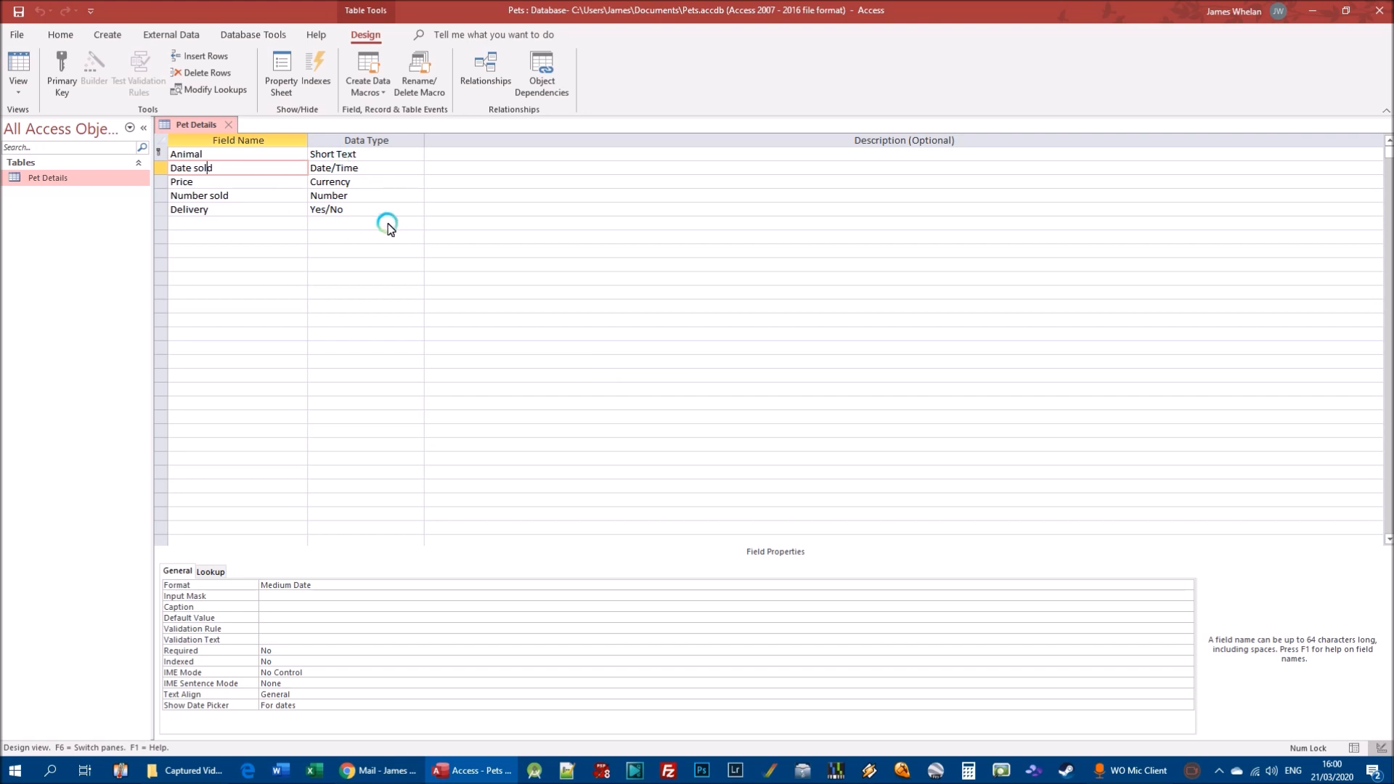
Step: Choose Medium Date as the Format property of the Date sold field
click(290, 172)
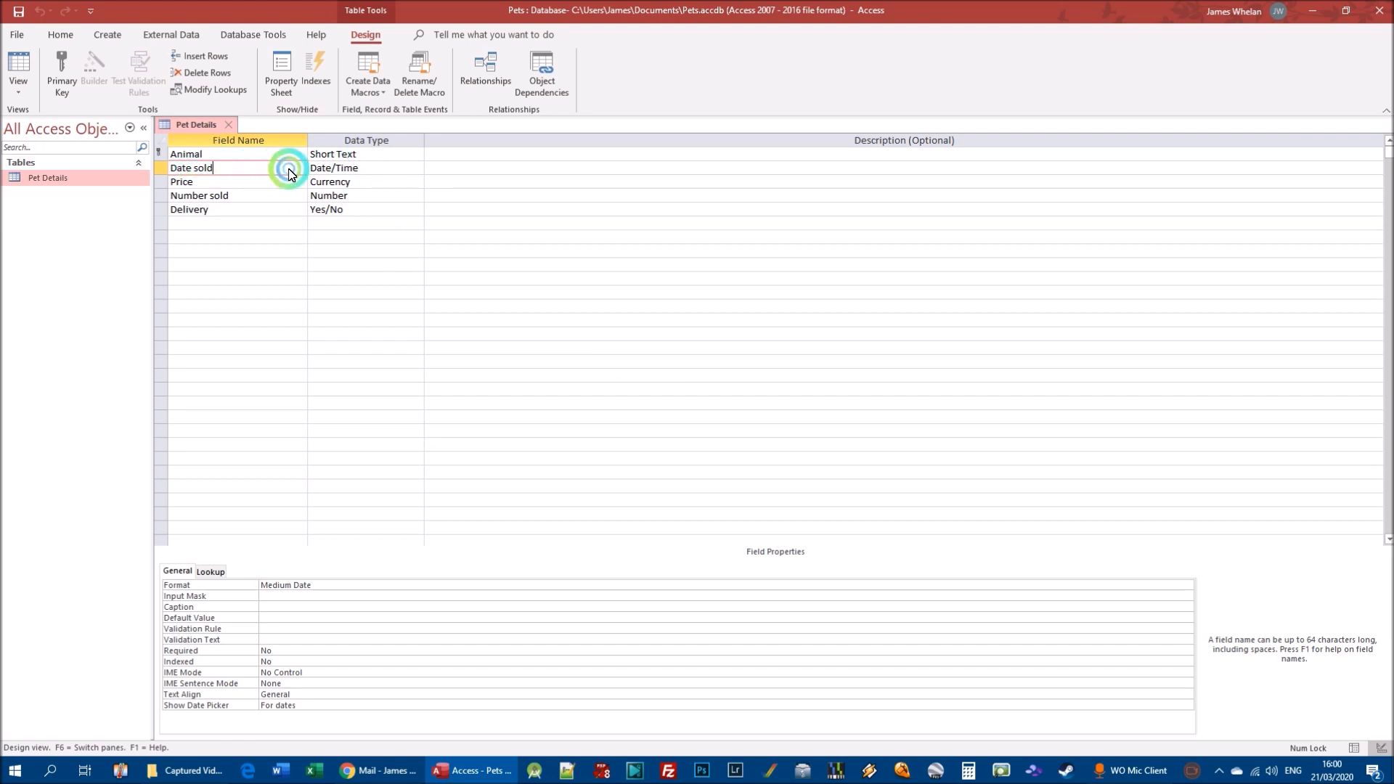
click(357, 167)
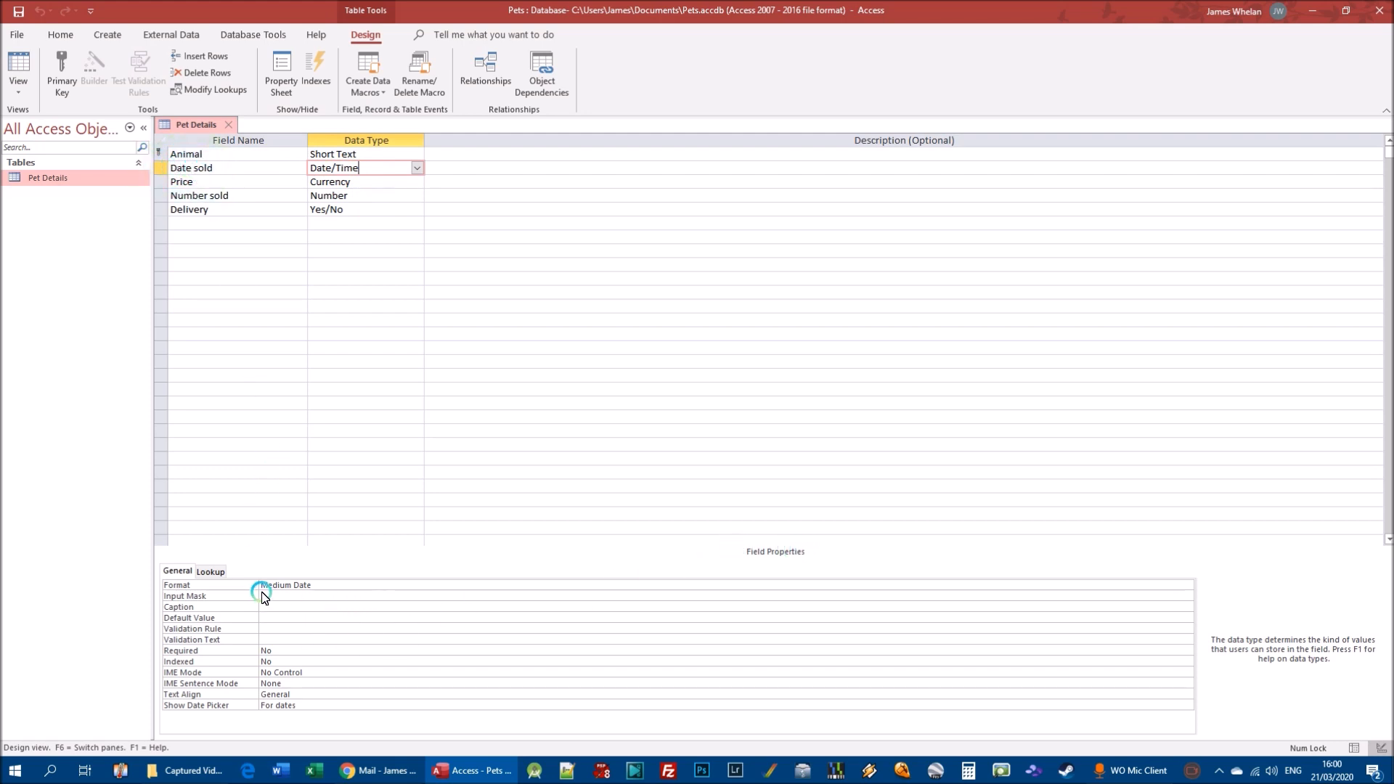
click(321, 585)
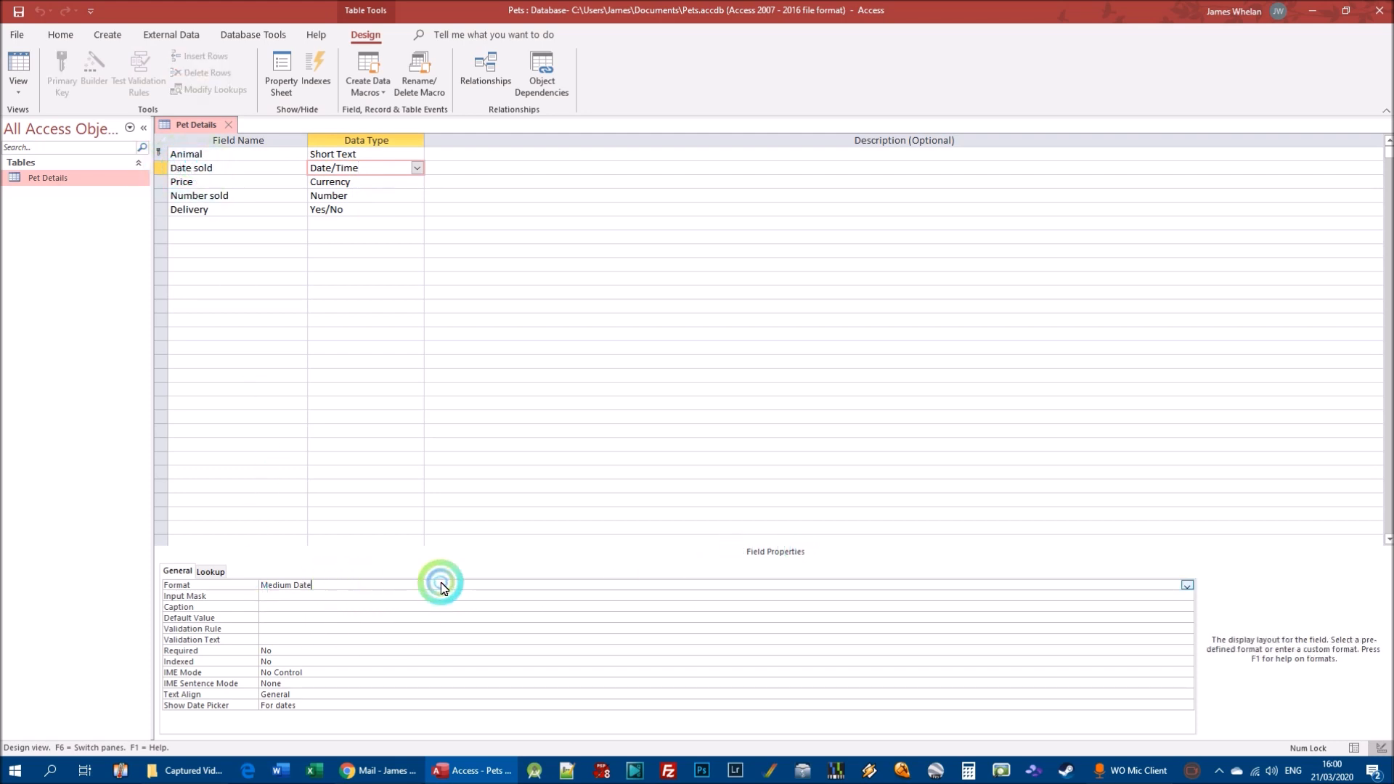
click(1186, 585)
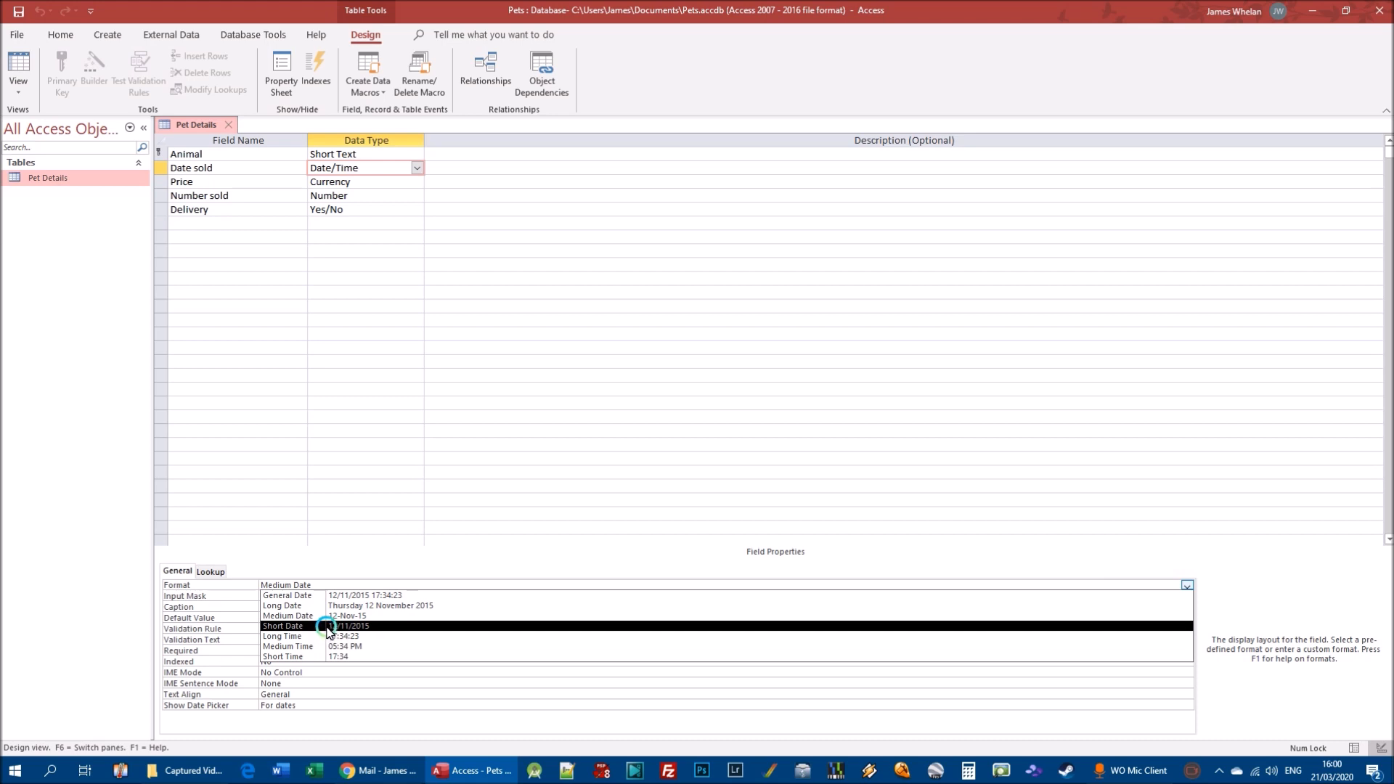
click(290, 616)
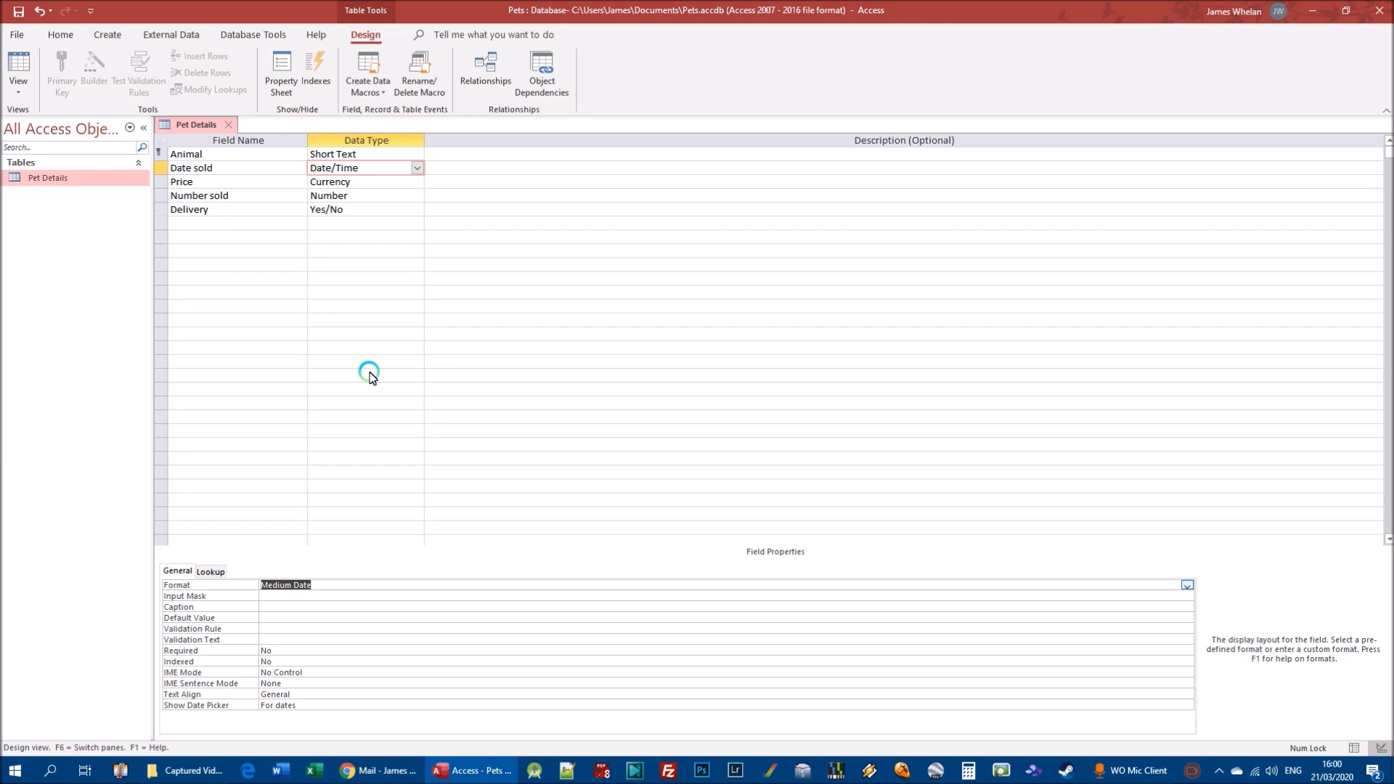
Step: Switch Pet Details to Datasheet View, saving the table, and widen the Number sold column to fit its heading
click(183, 186)
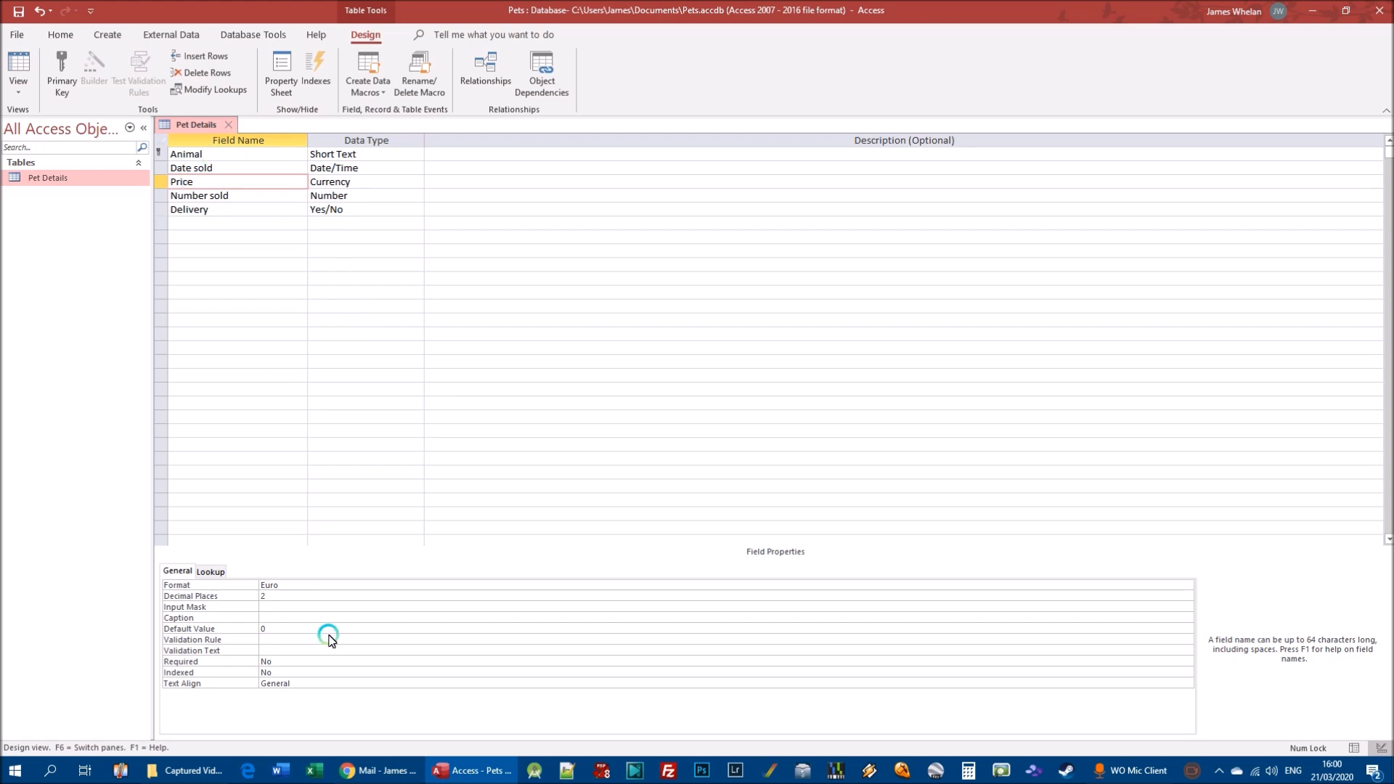
click(336, 194)
click(336, 182)
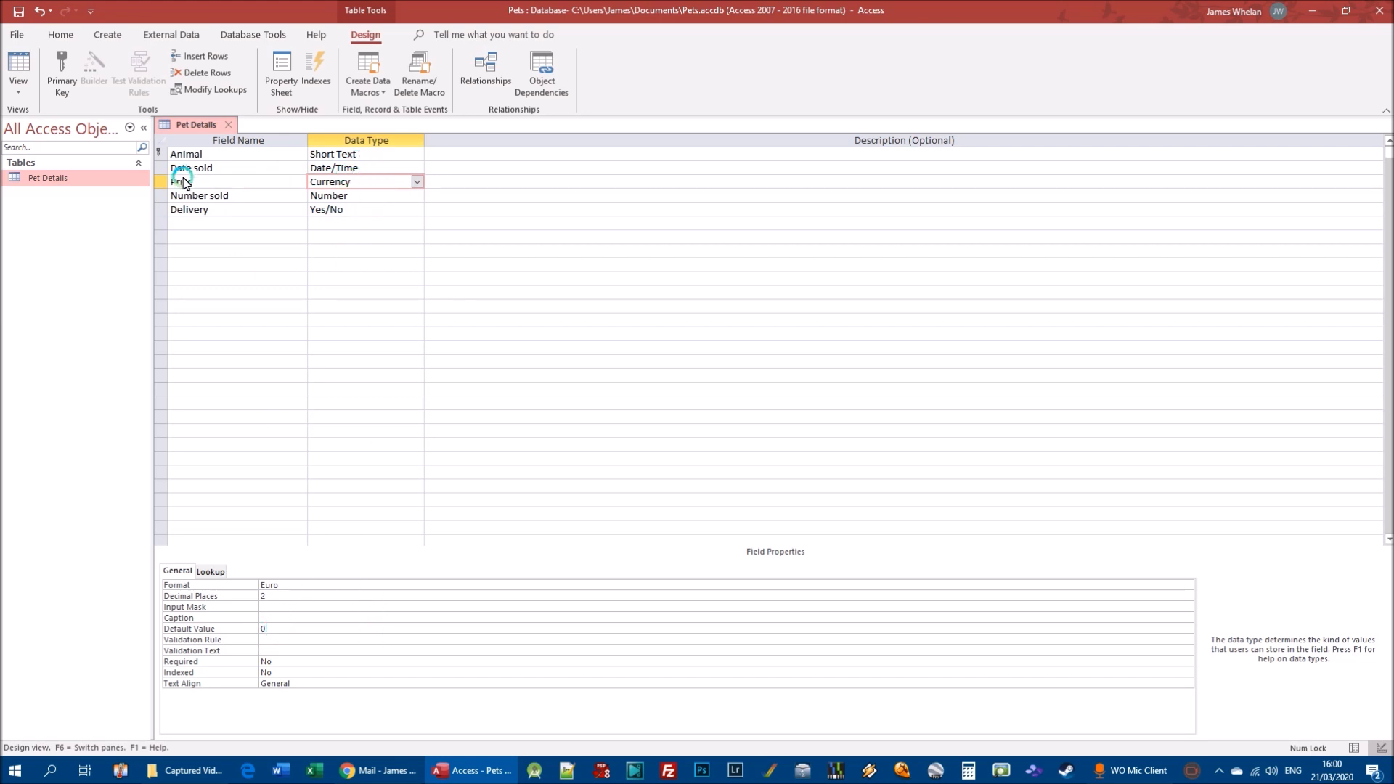
click(18, 93)
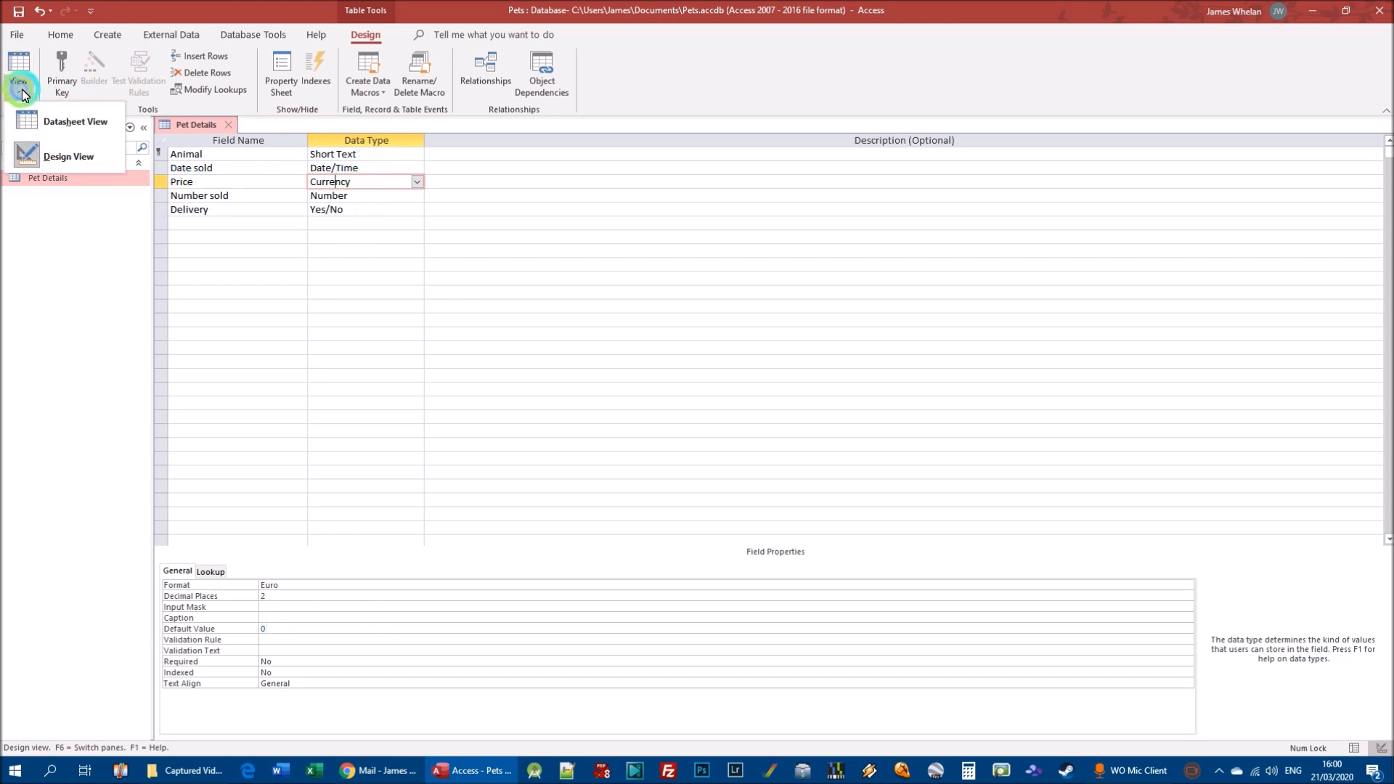
click(54, 119)
click(657, 425)
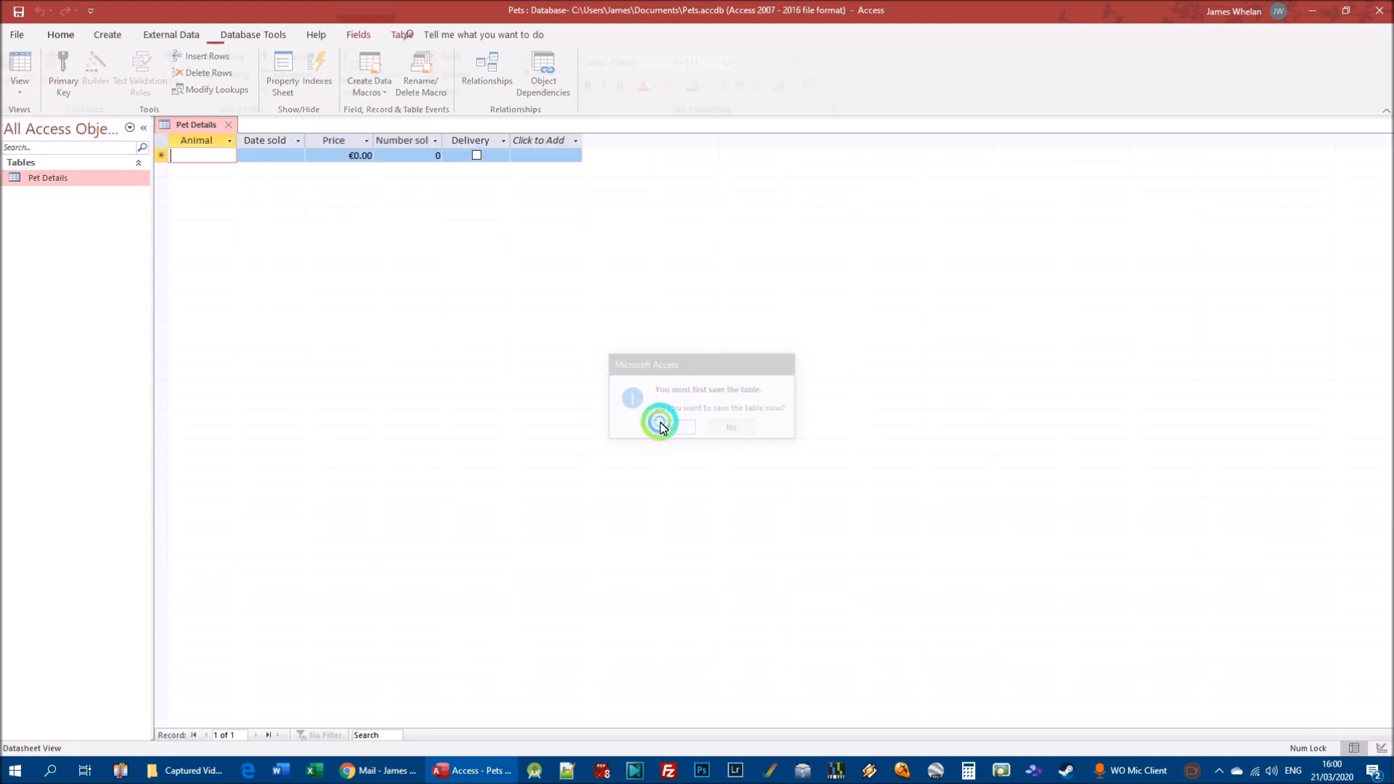
click(440, 139)
click(443, 139)
drag(443, 140, 460, 139)
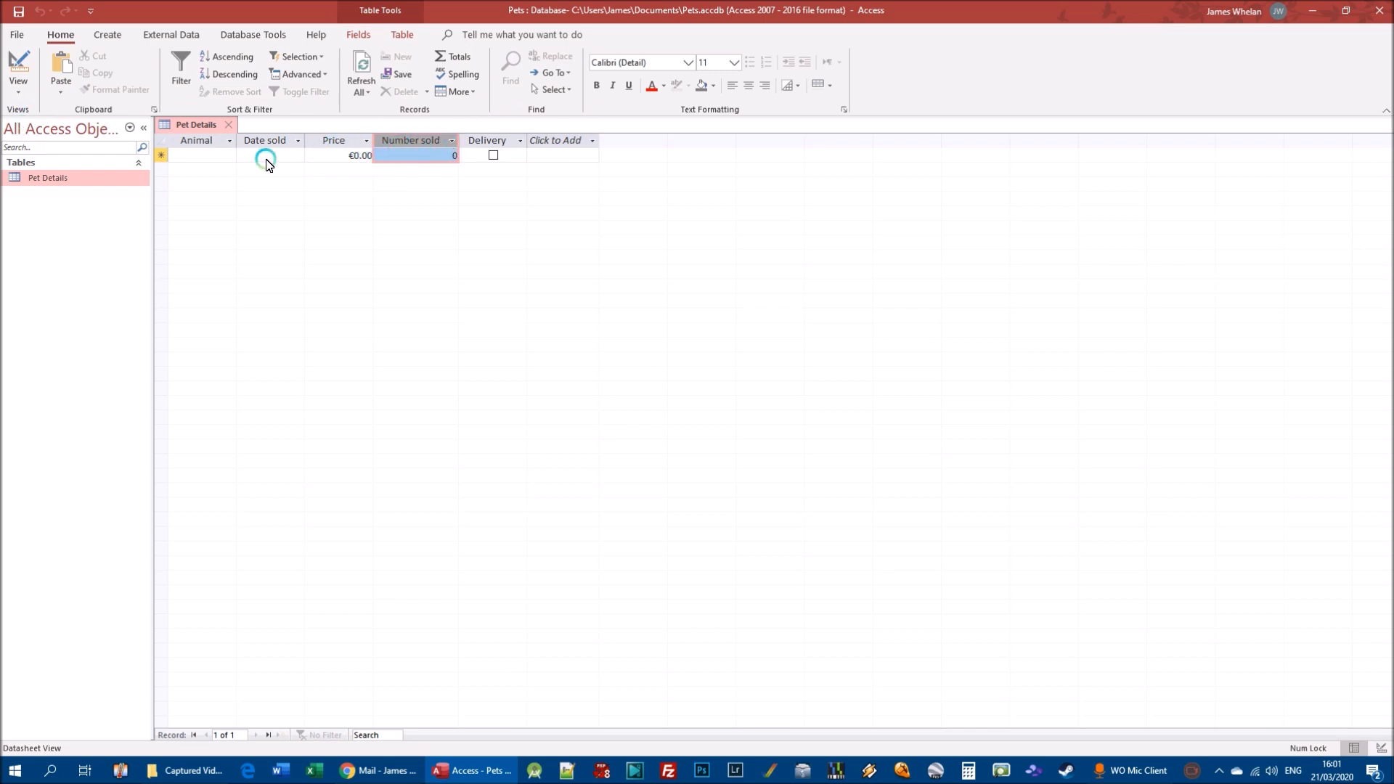
Step: Return Pet Details to Design View and set the Price field's default value to 1
click(18, 86)
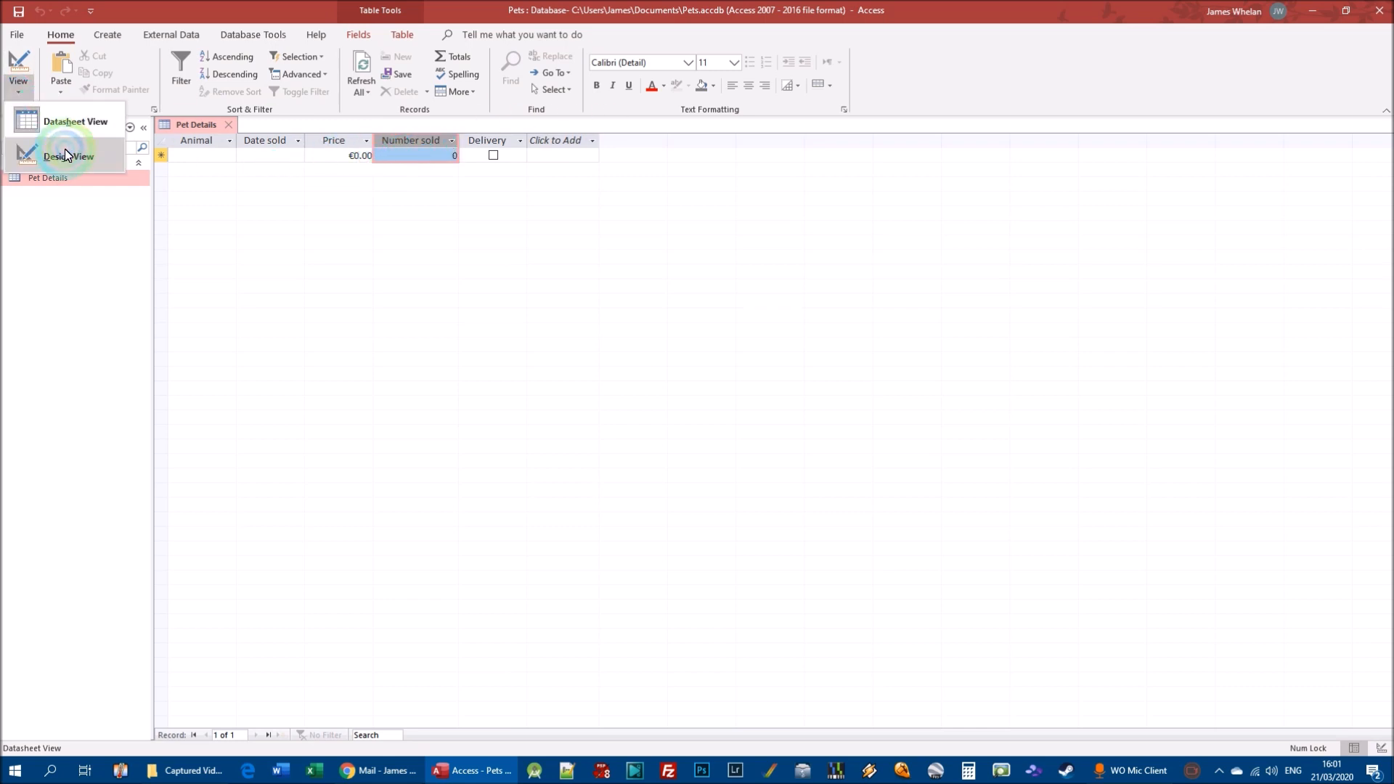
click(55, 155)
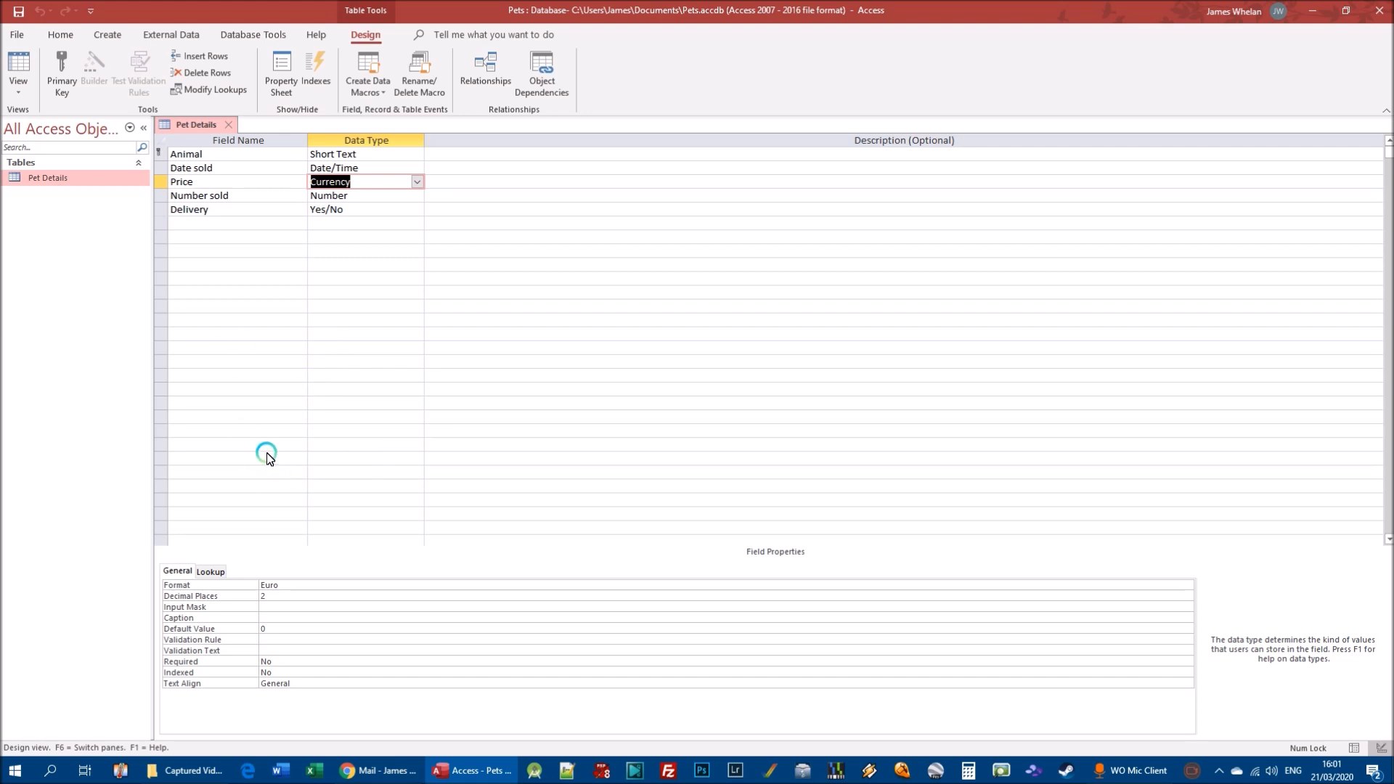
click(279, 629)
key(BackSpace)
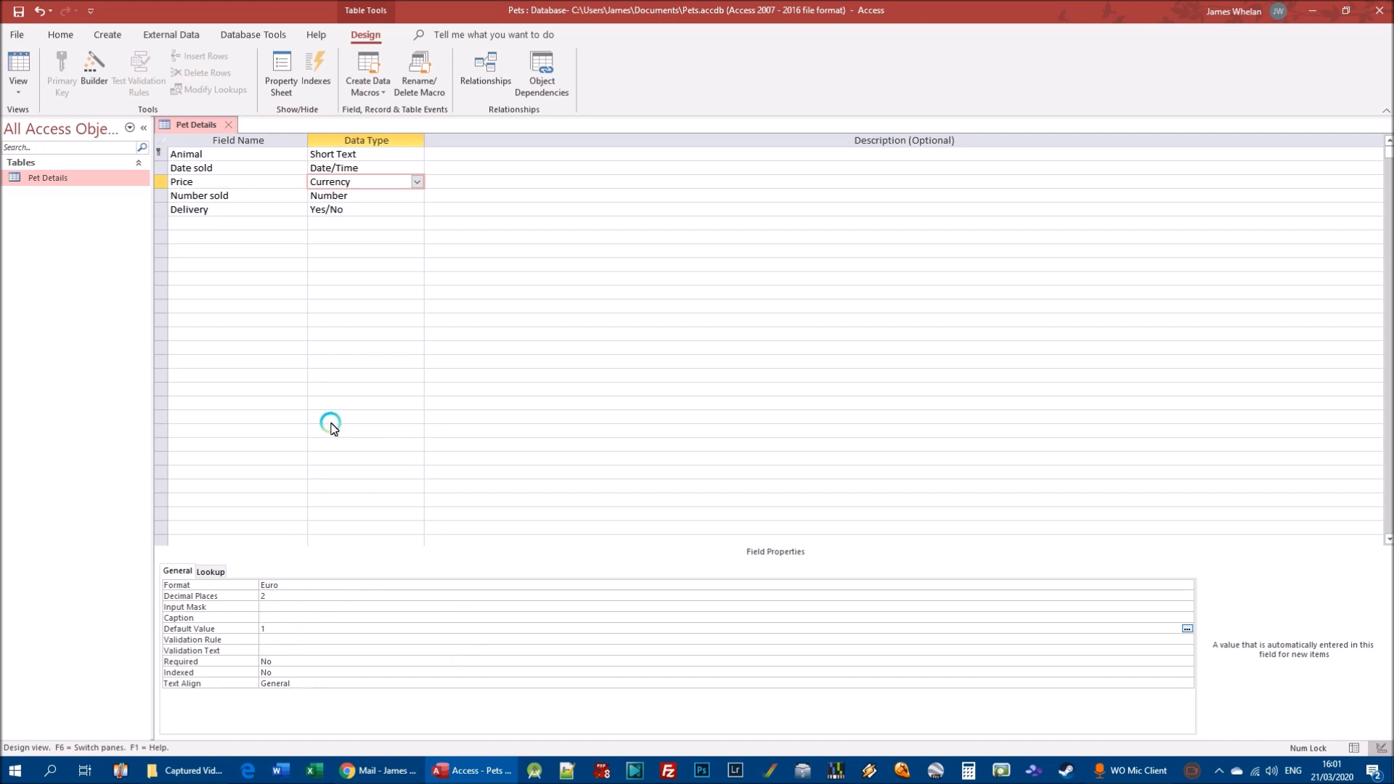
Step: Set the Number sold field's default value to 1
click(217, 194)
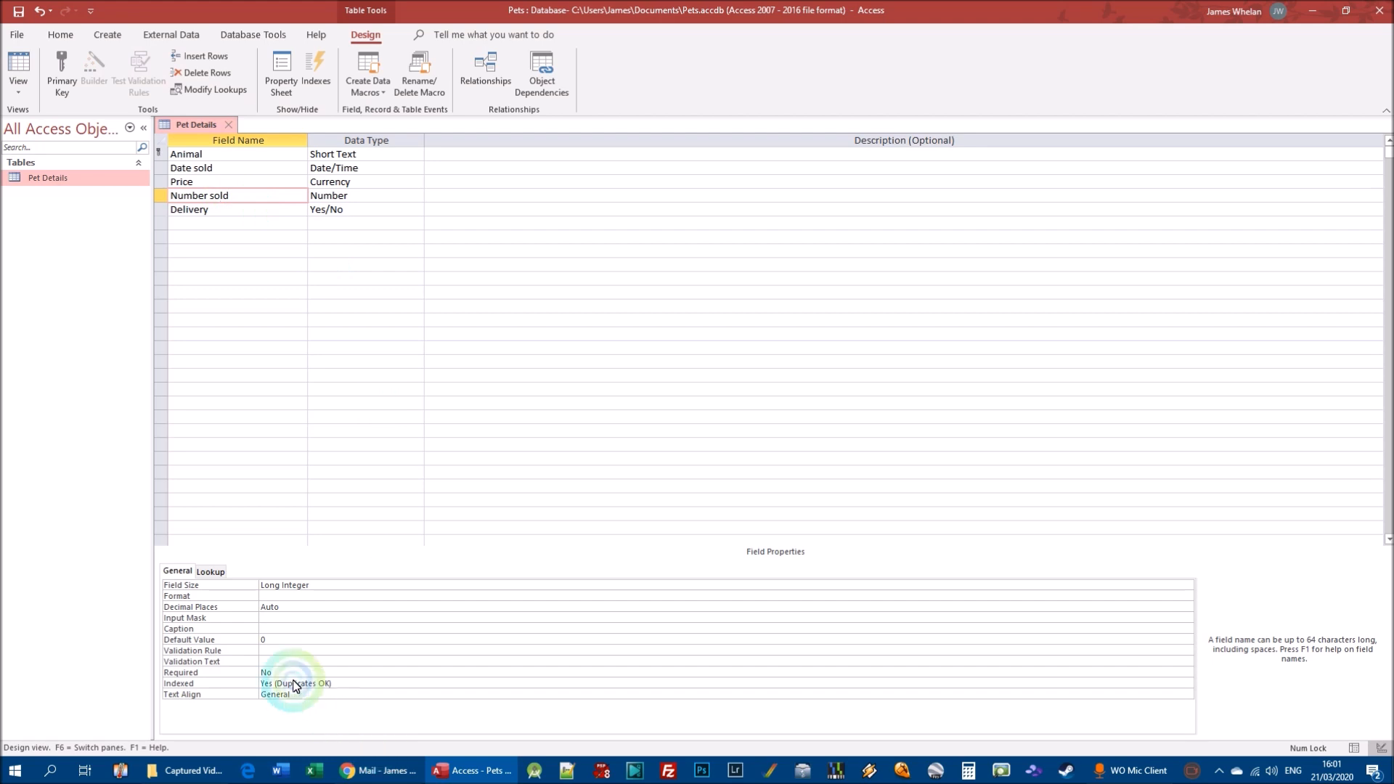
click(280, 638)
key(BackSpace)
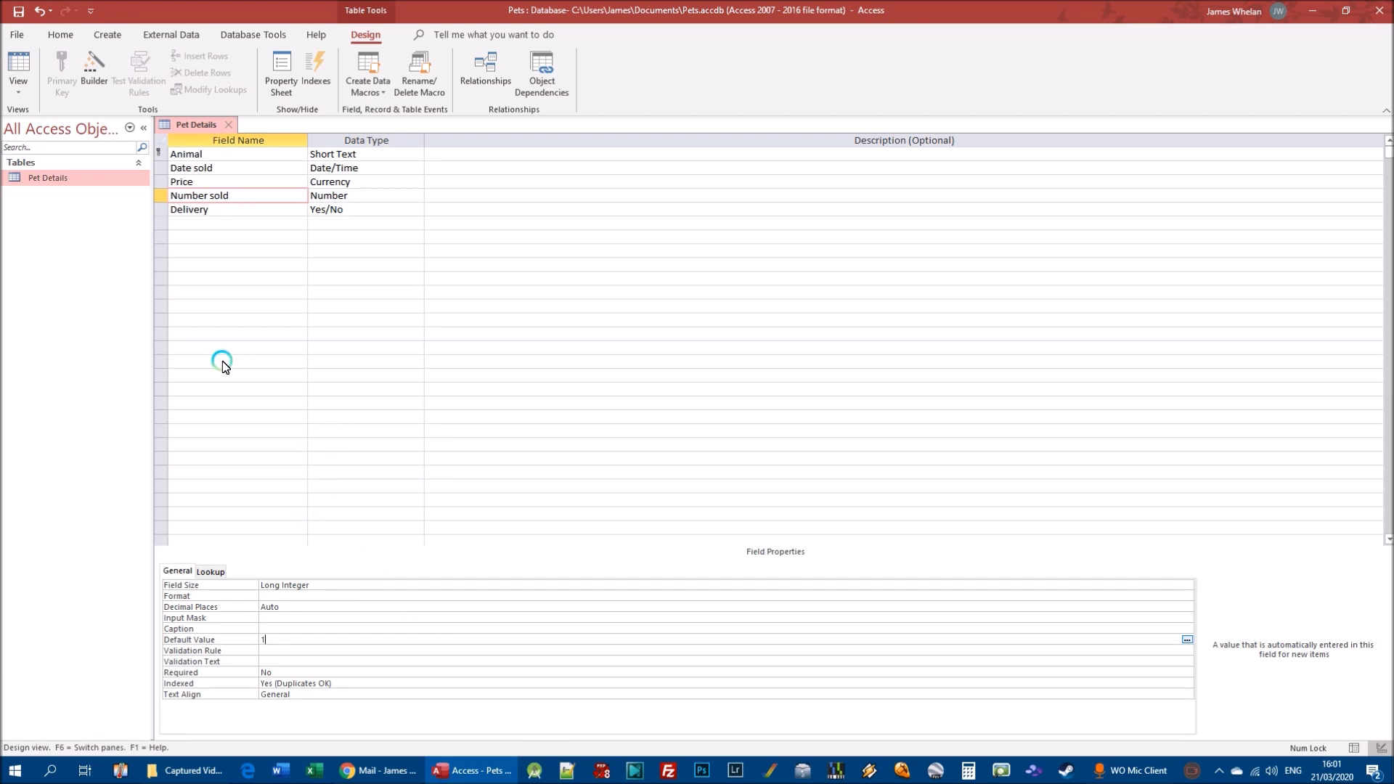
Step: Check the Price and Number sold default values in Datasheet View, and return to Design View
click(18, 89)
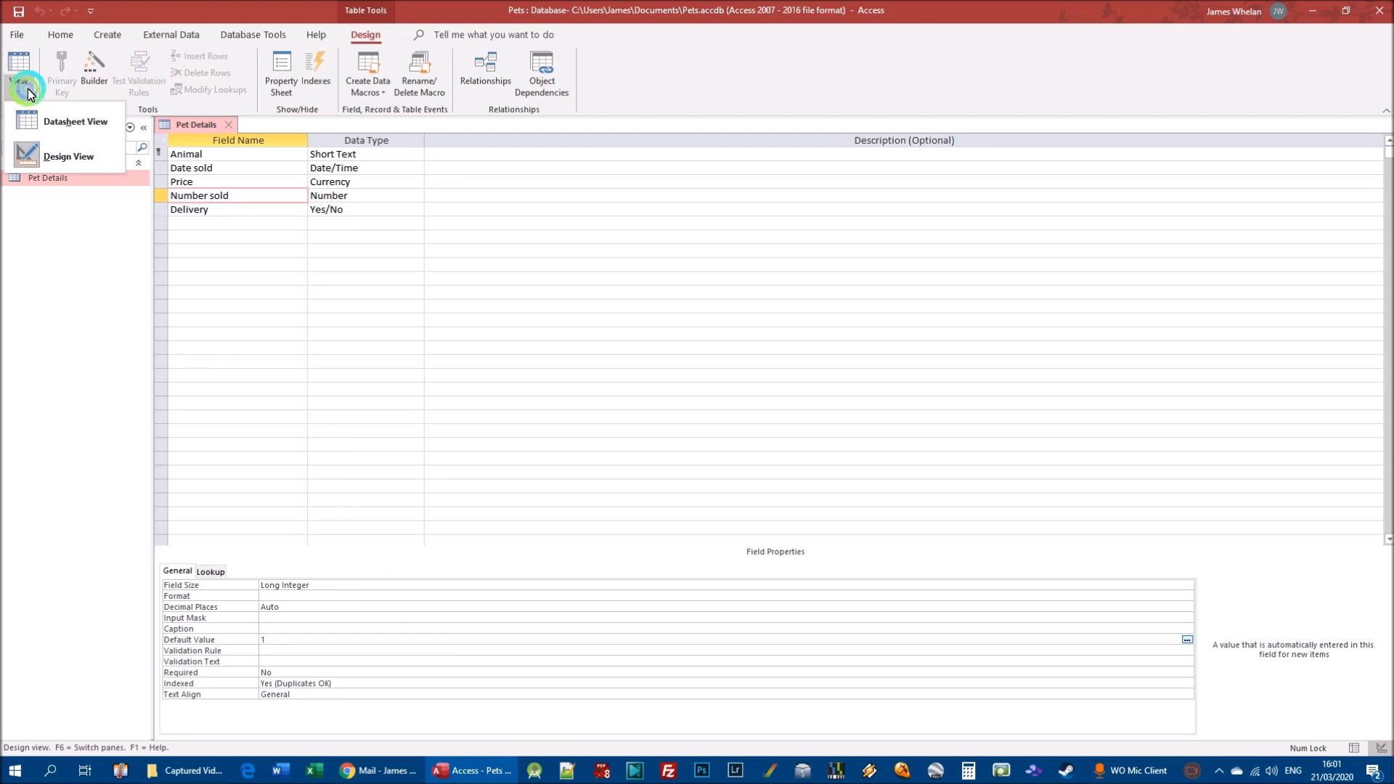
click(58, 155)
click(18, 89)
click(58, 116)
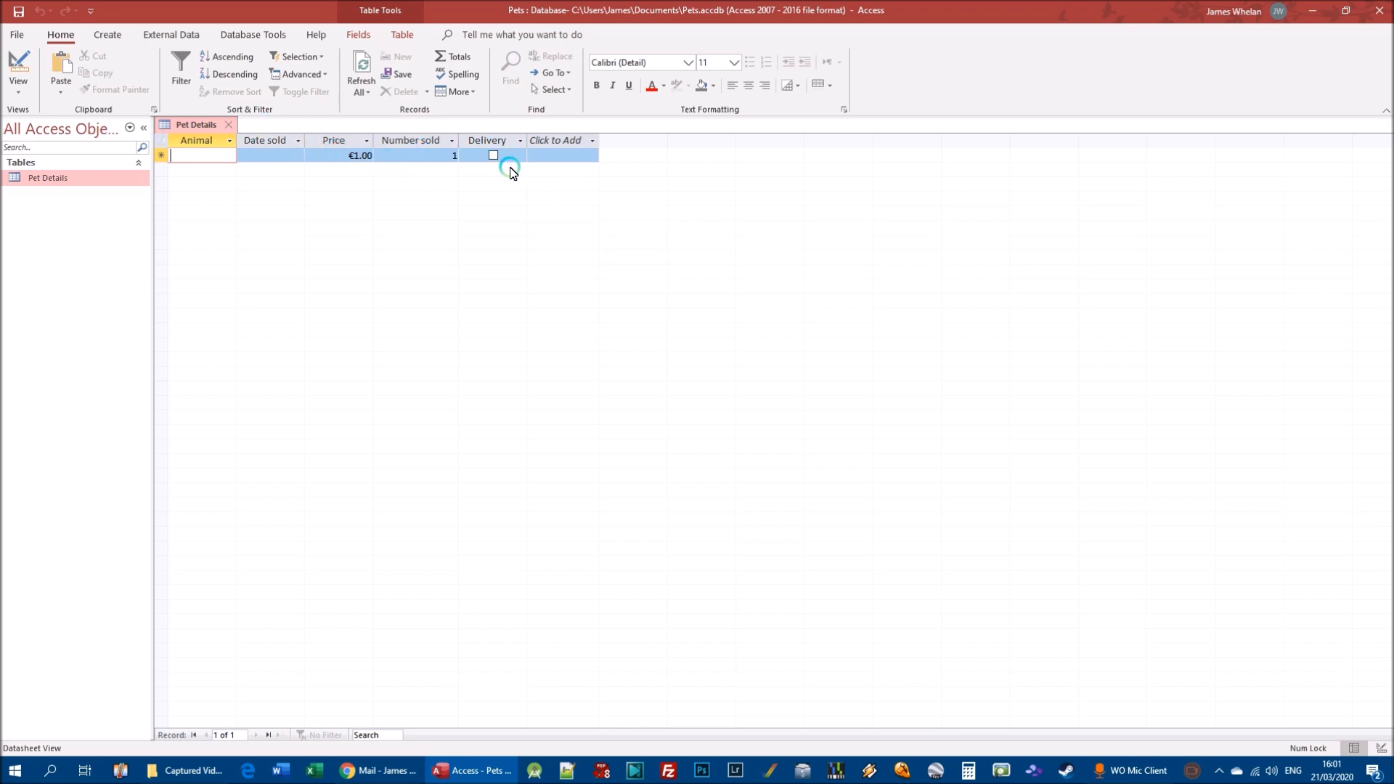
click(33, 85)
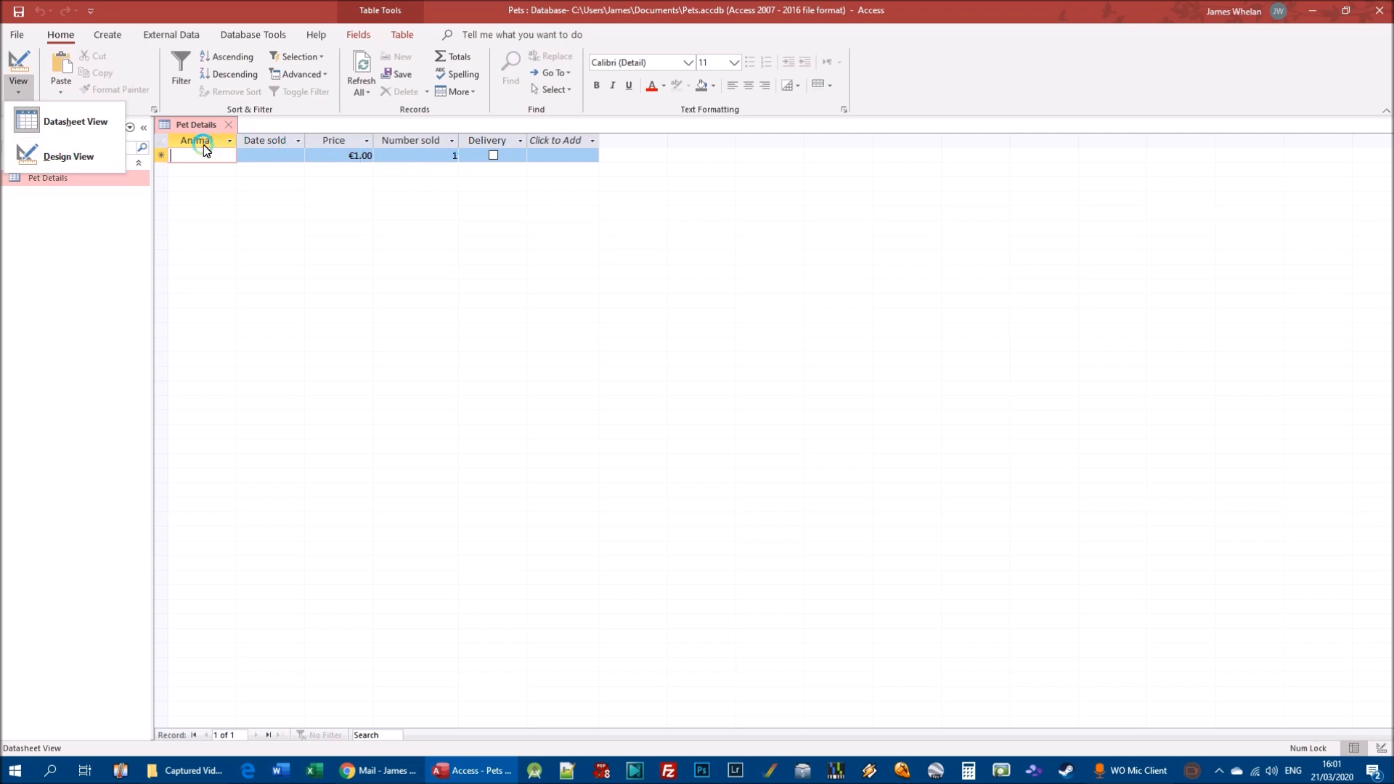
click(82, 157)
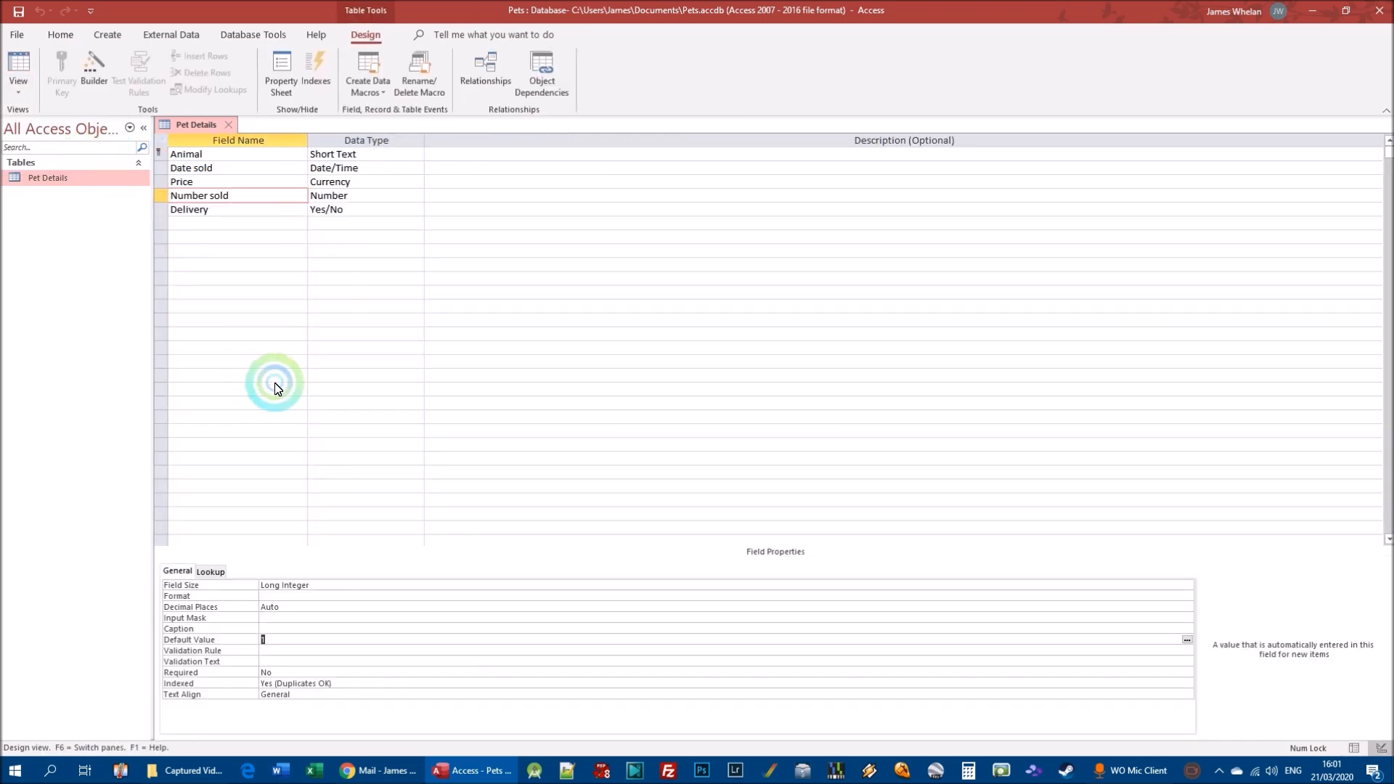
Step: Compare the field properties of Animal and Number sold, and set Number sold's Indexed property to No
click(190, 196)
click(280, 637)
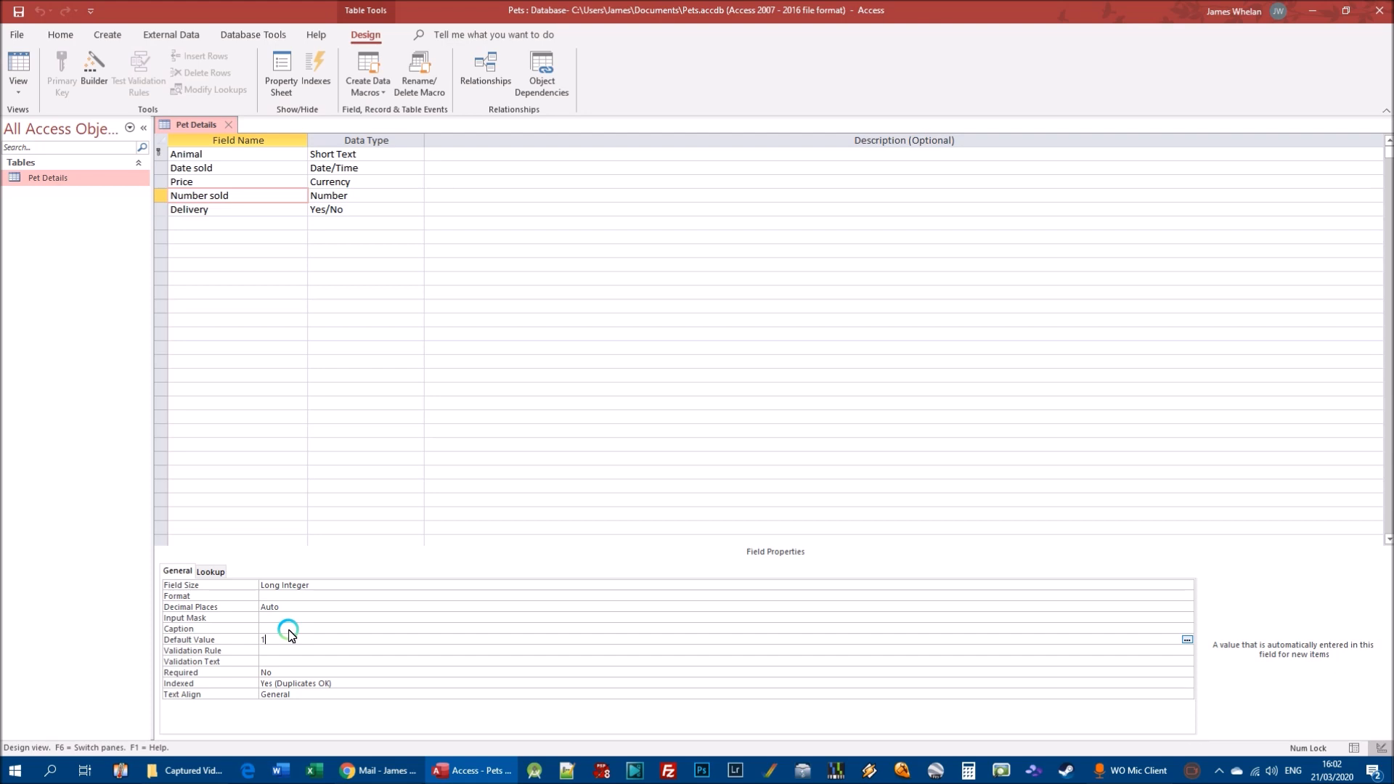
click(187, 153)
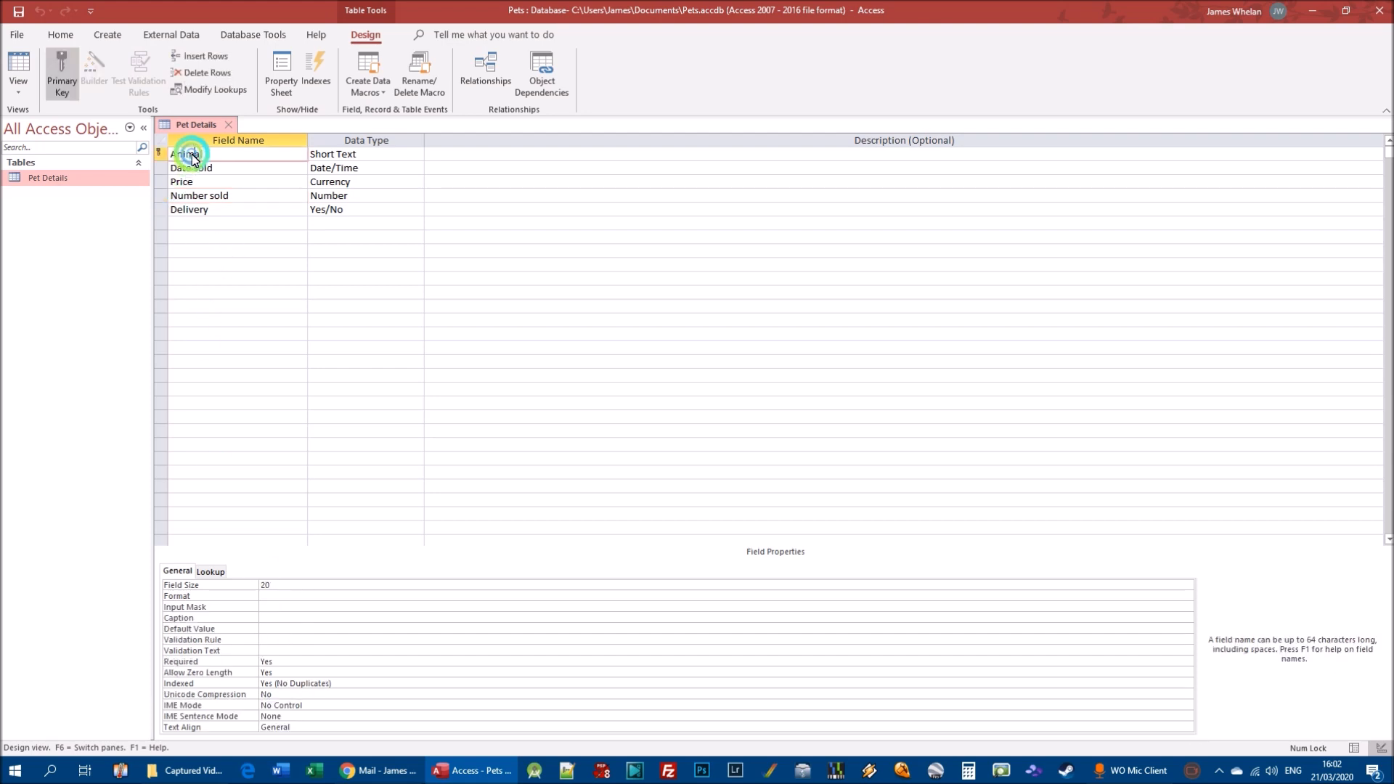
click(211, 197)
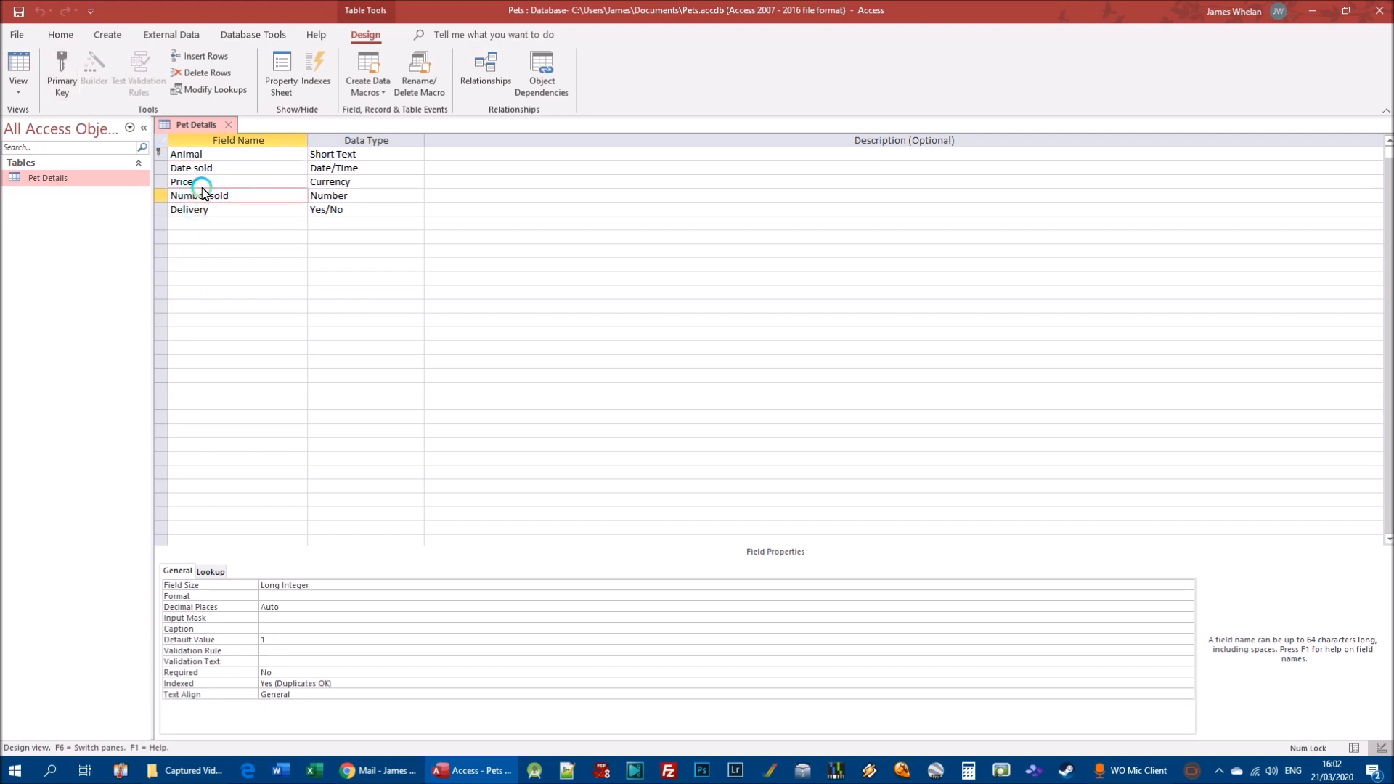
click(195, 155)
click(203, 195)
drag(263, 683, 382, 695)
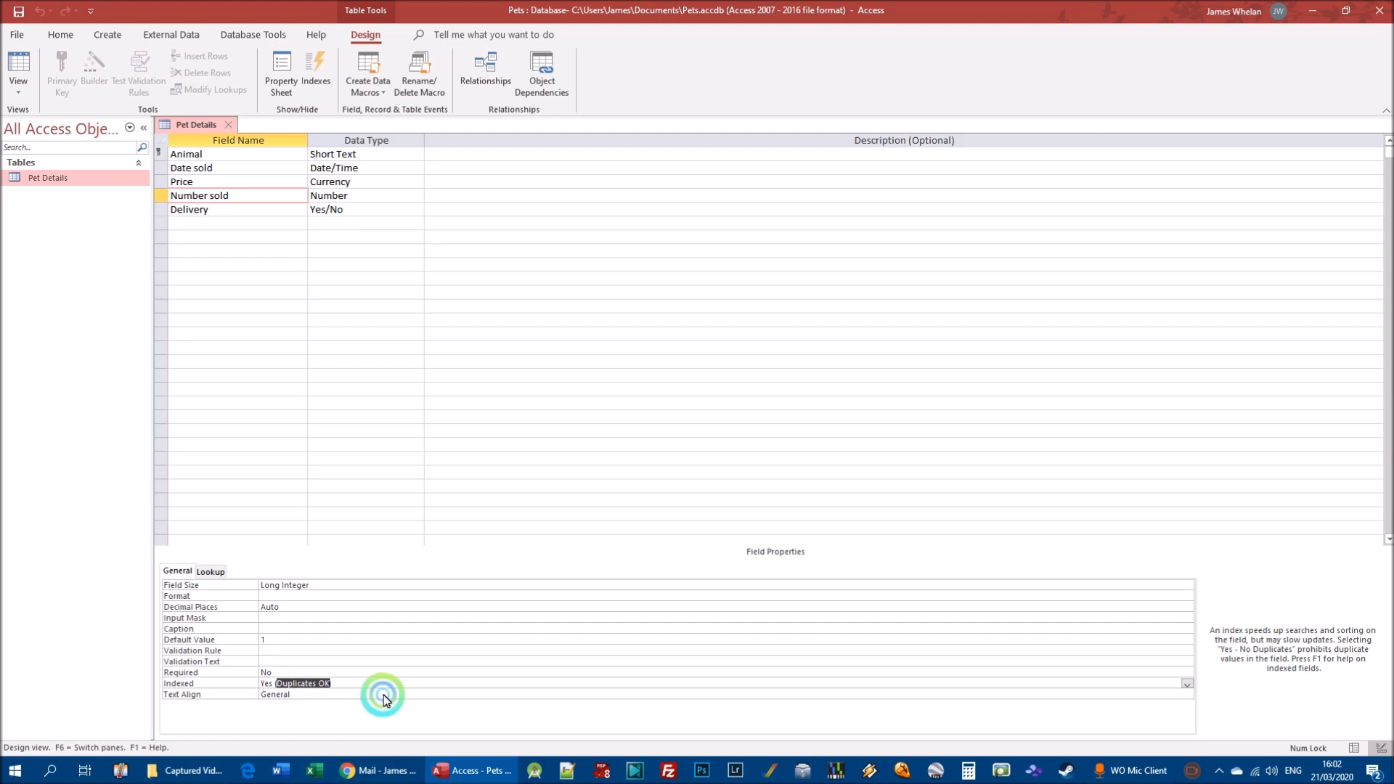
click(1184, 685)
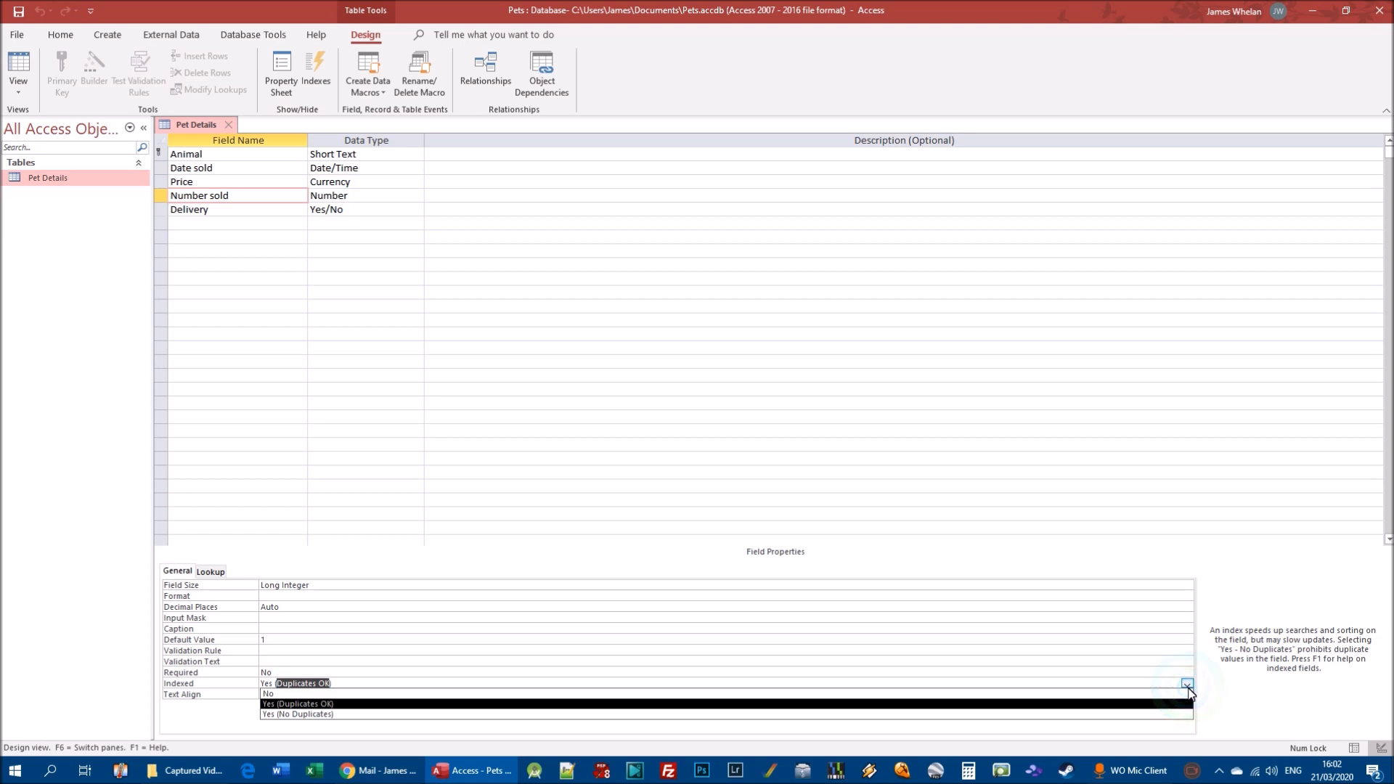
click(270, 693)
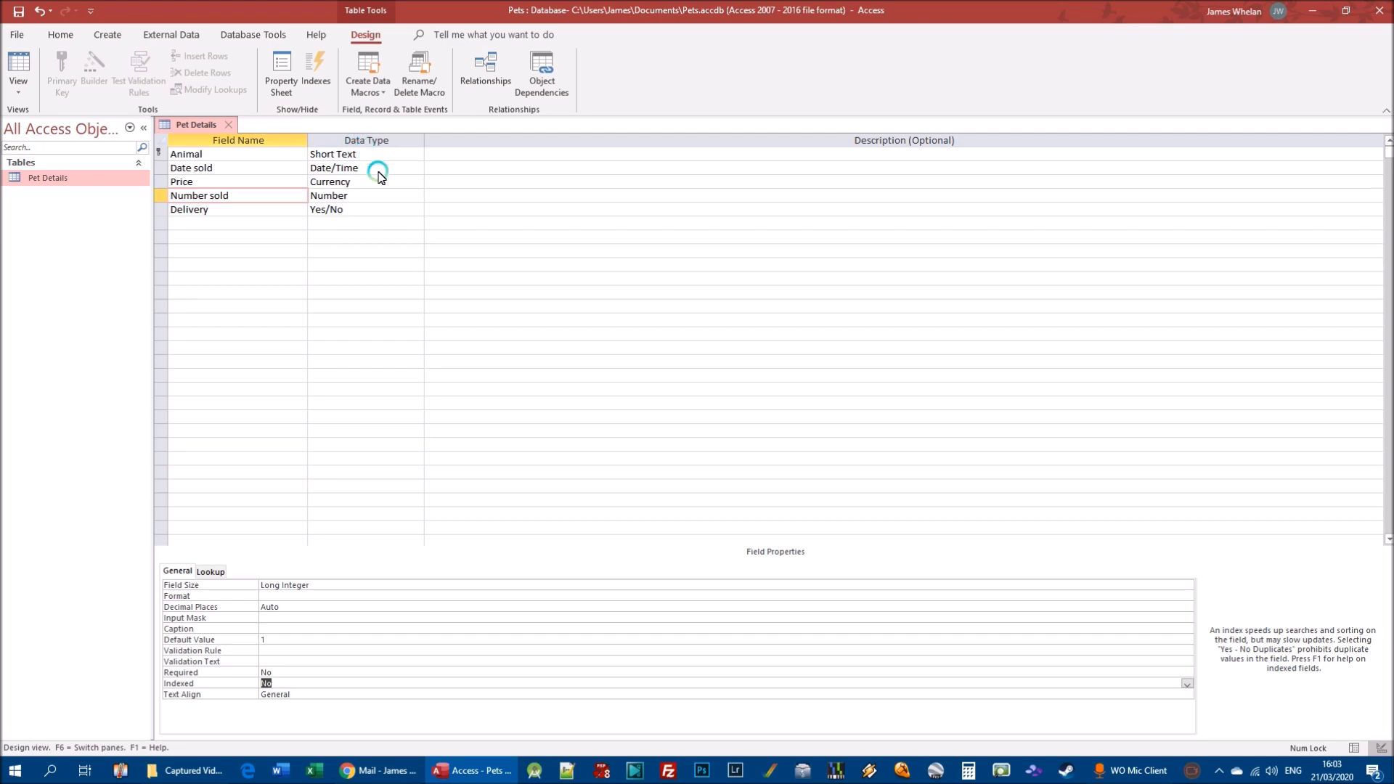
Step: Review the Animal, Date sold and Delivery field properties, and switch Pet Details to Datasheet View, saving the table
click(353, 154)
click(346, 170)
click(351, 208)
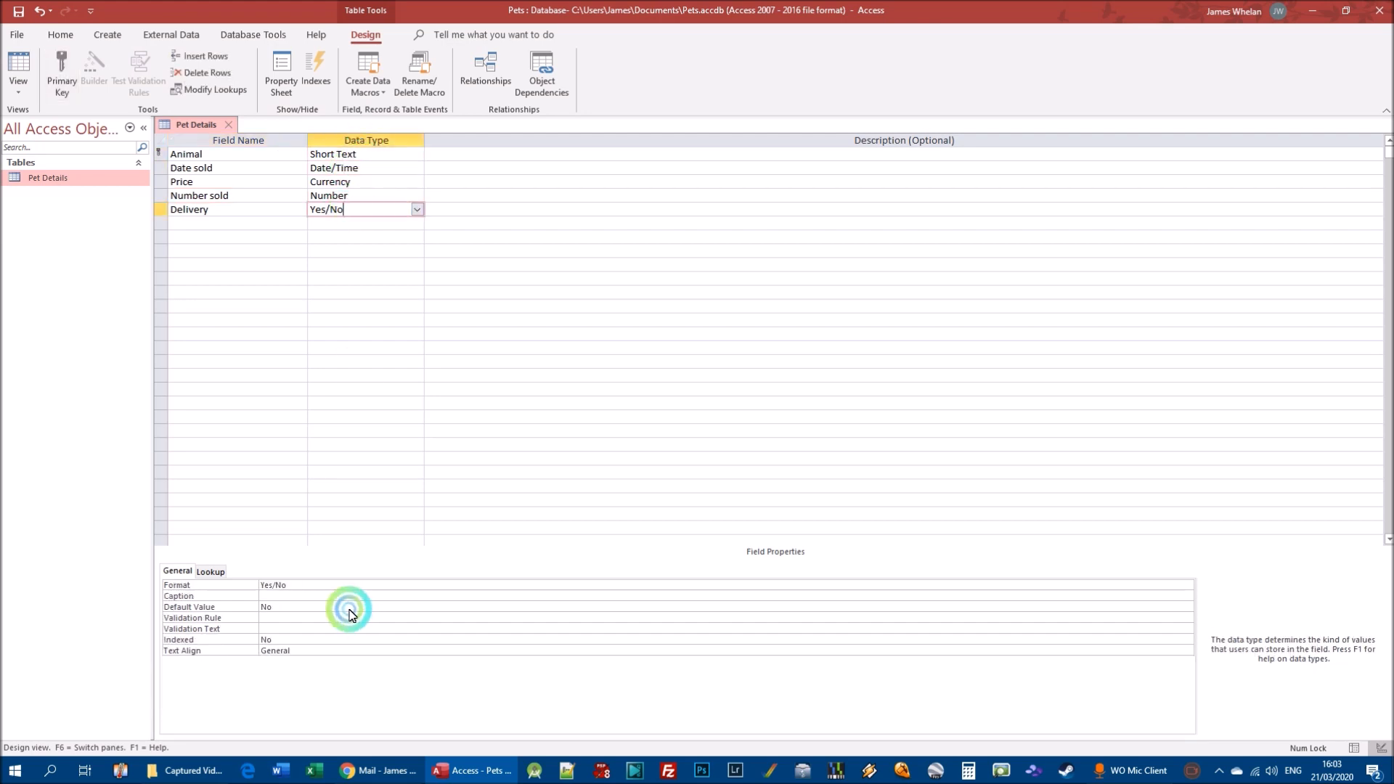
click(335, 171)
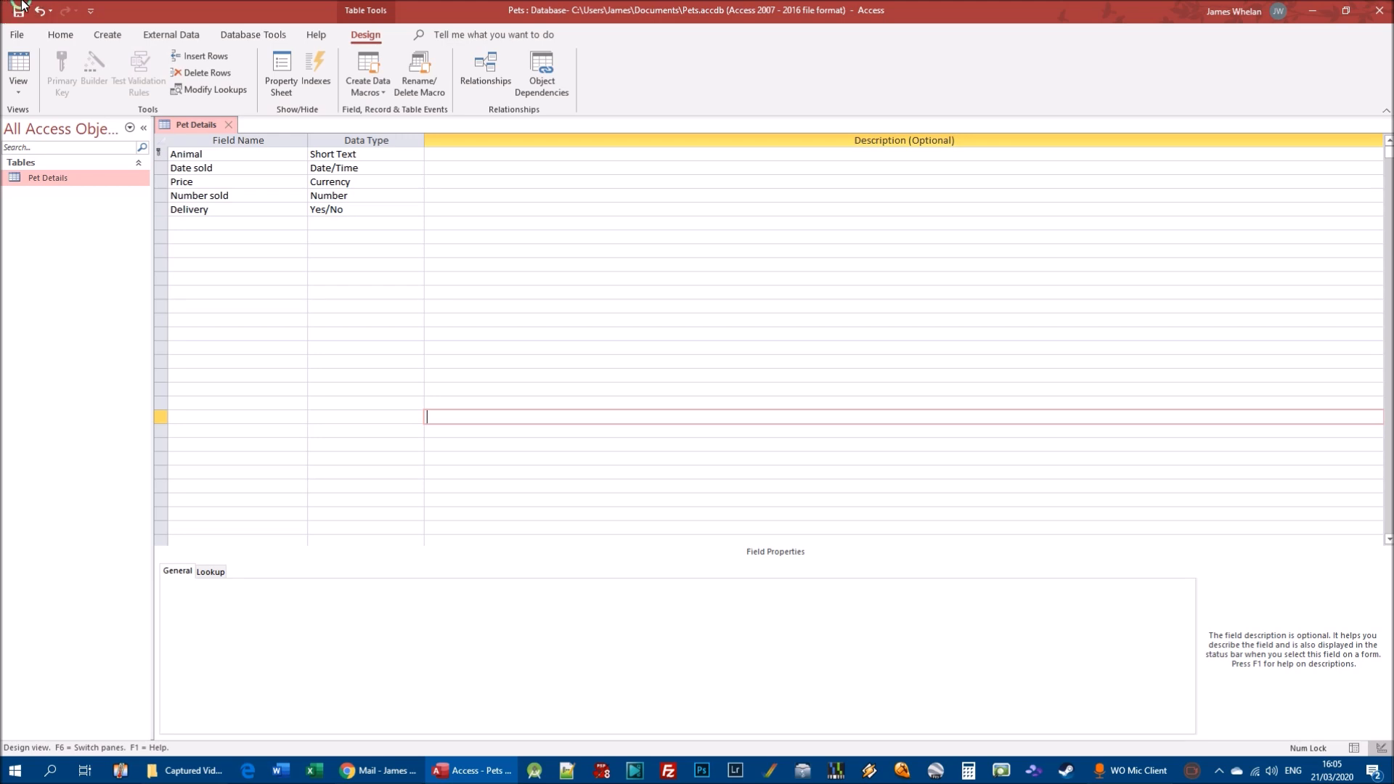
click(61, 185)
click(460, 251)
click(20, 88)
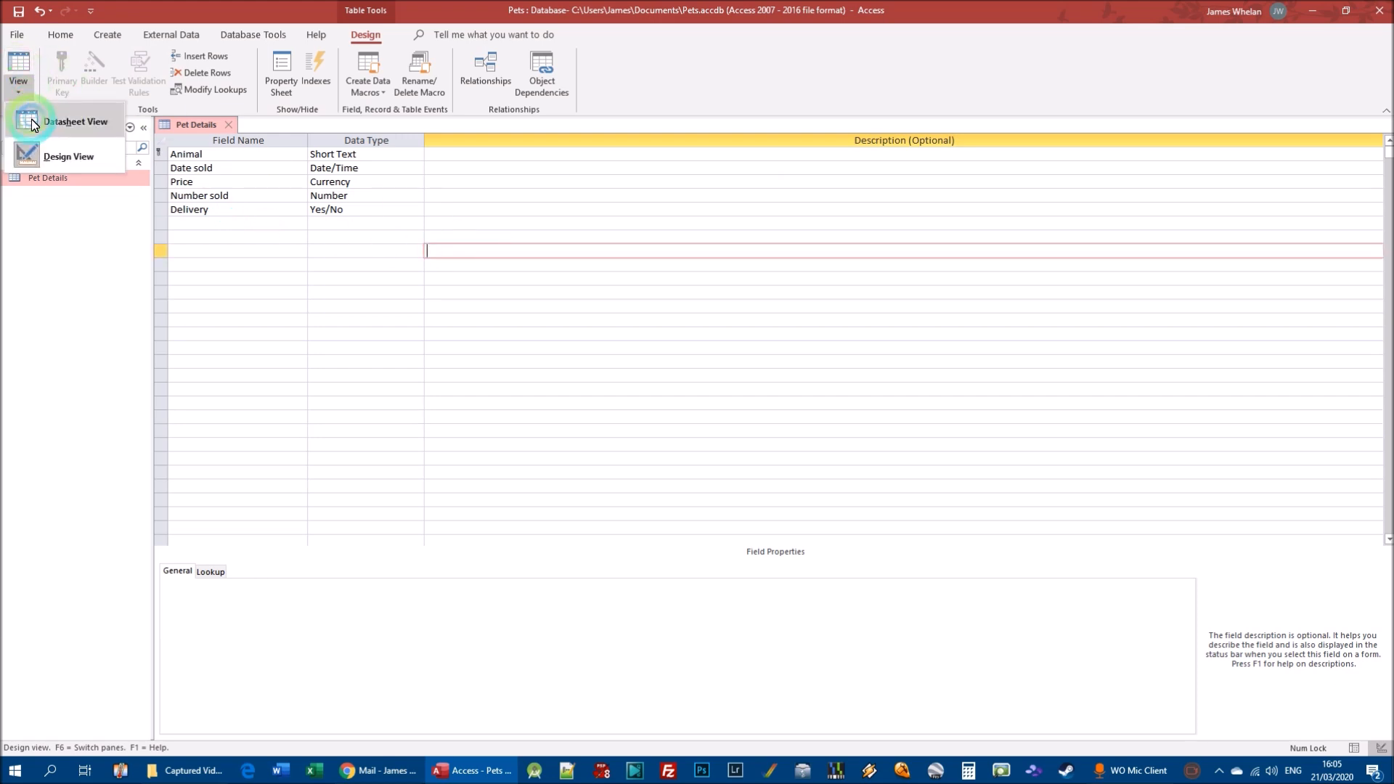
click(79, 124)
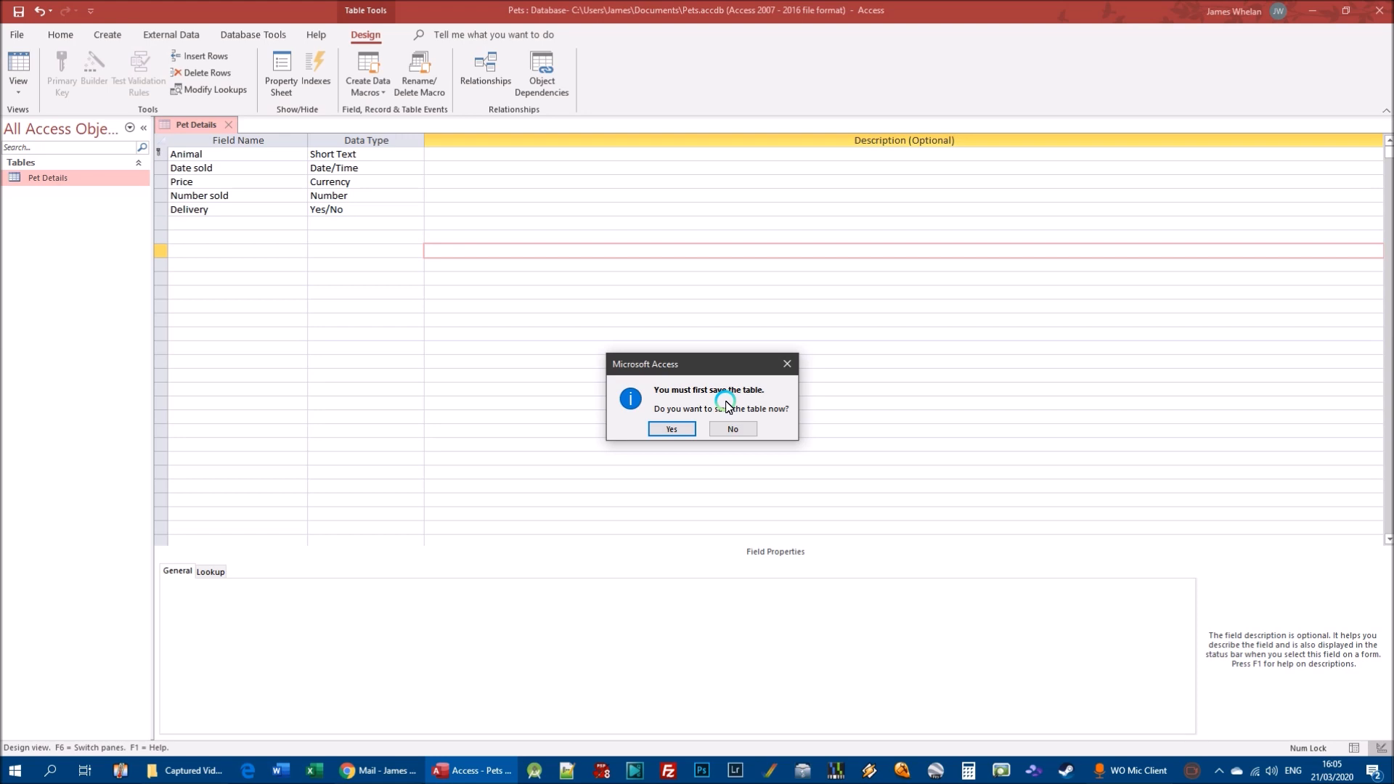
click(671, 429)
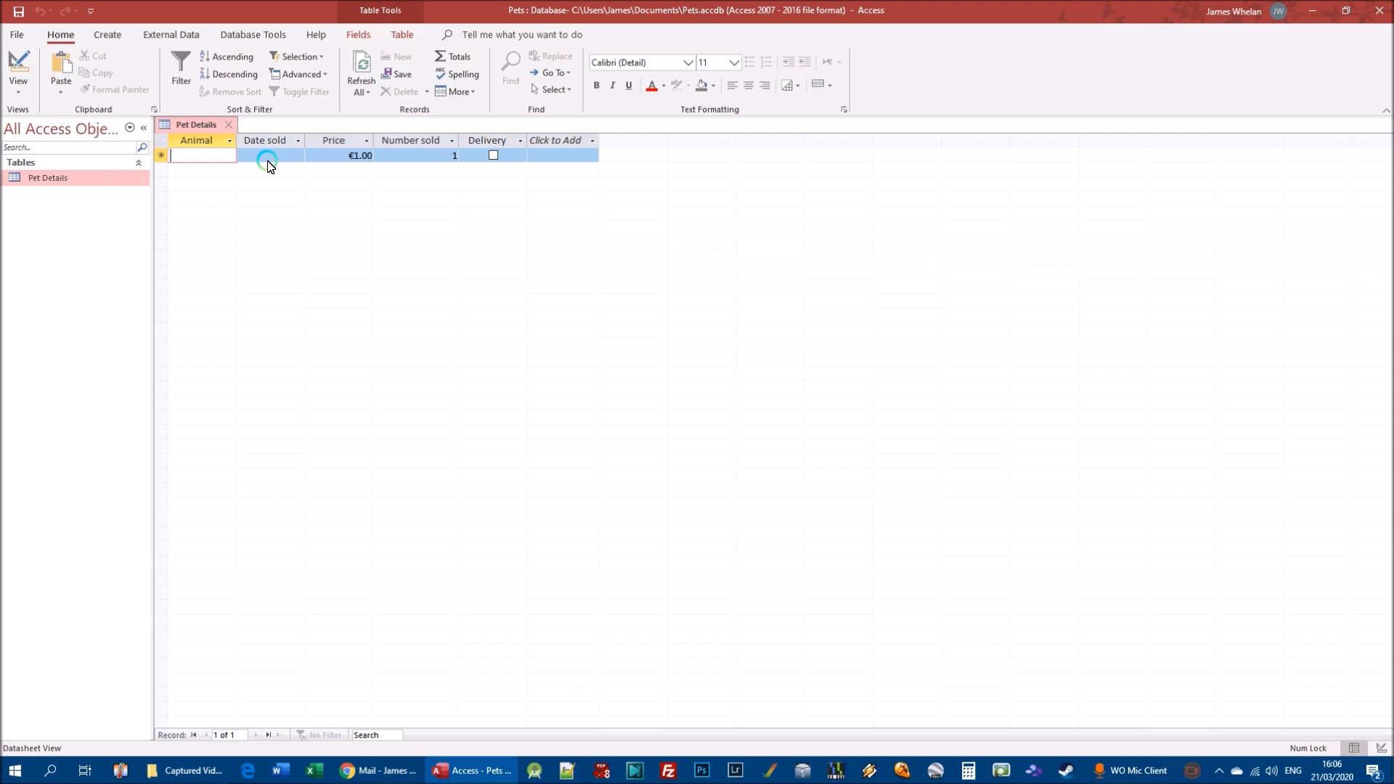
Step: Enter Toad as the Animal of the first record and move to its Date sold field
text(Toad)
key(Tab)
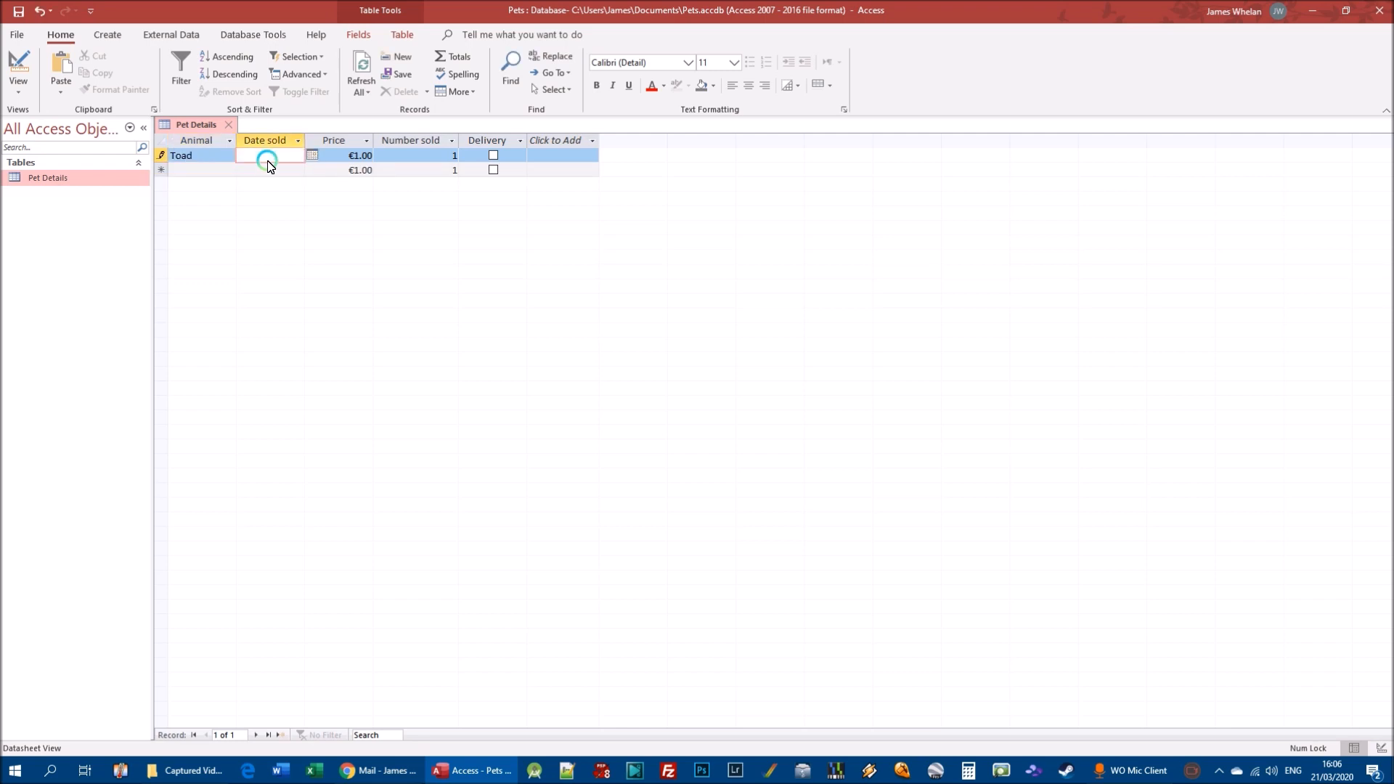
click(202, 160)
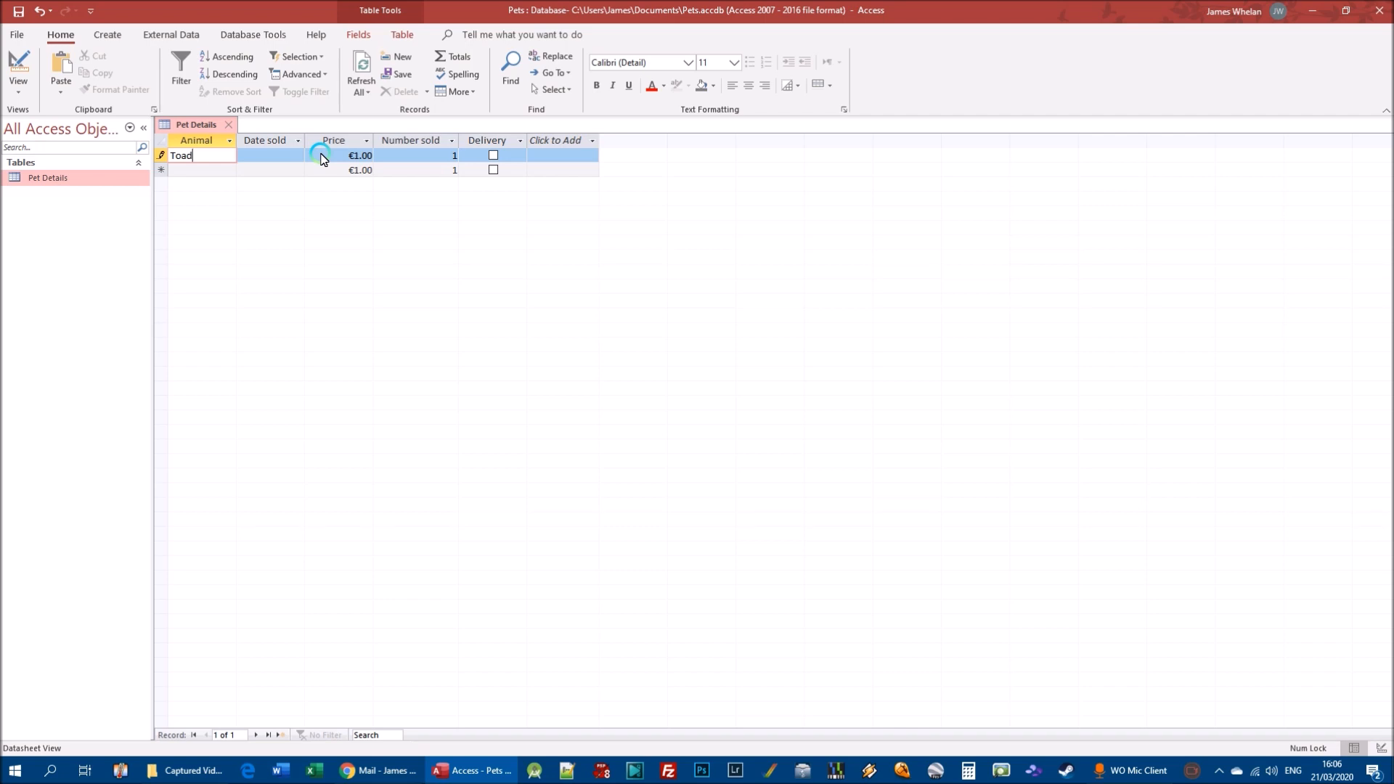
key(Tab)
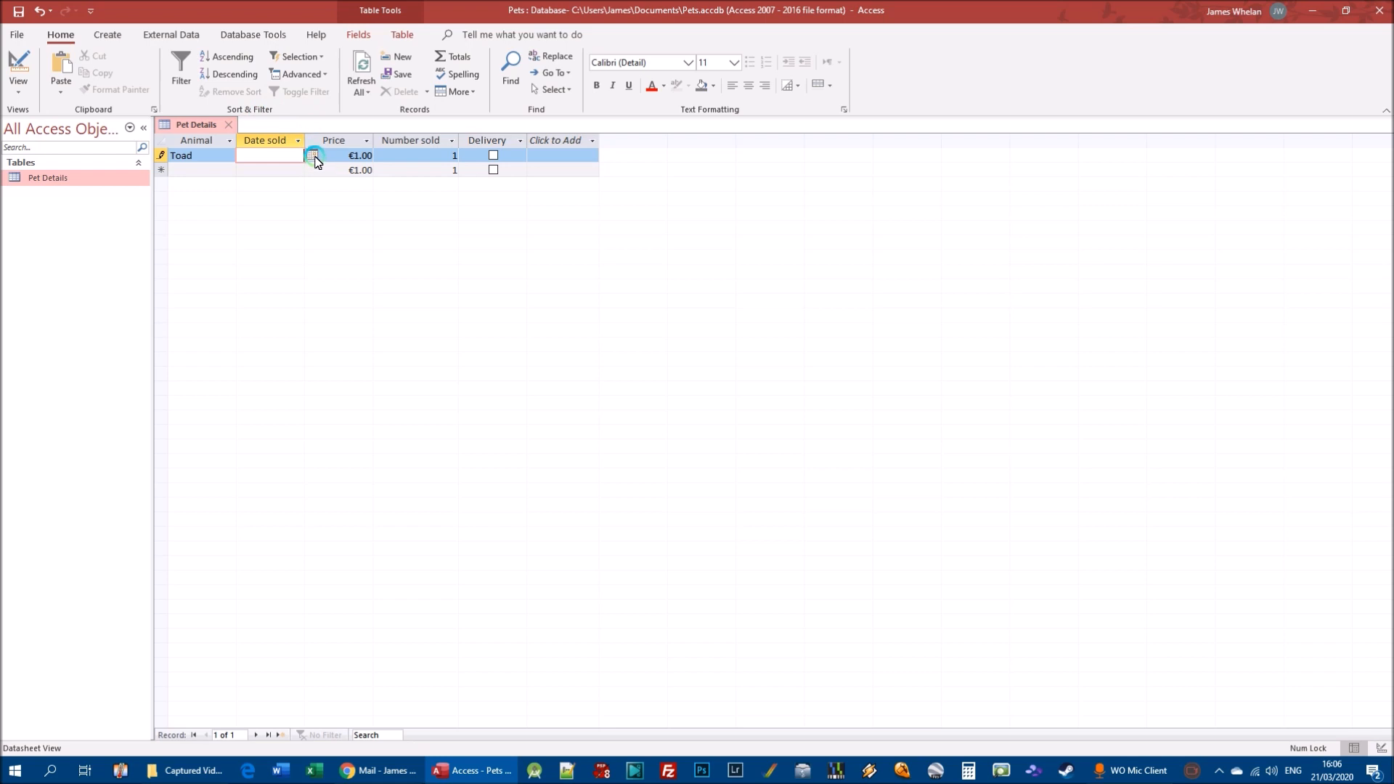
Step: Enter 25/03/07 as the Date sold of the Toad record and move on to its Price
click(313, 156)
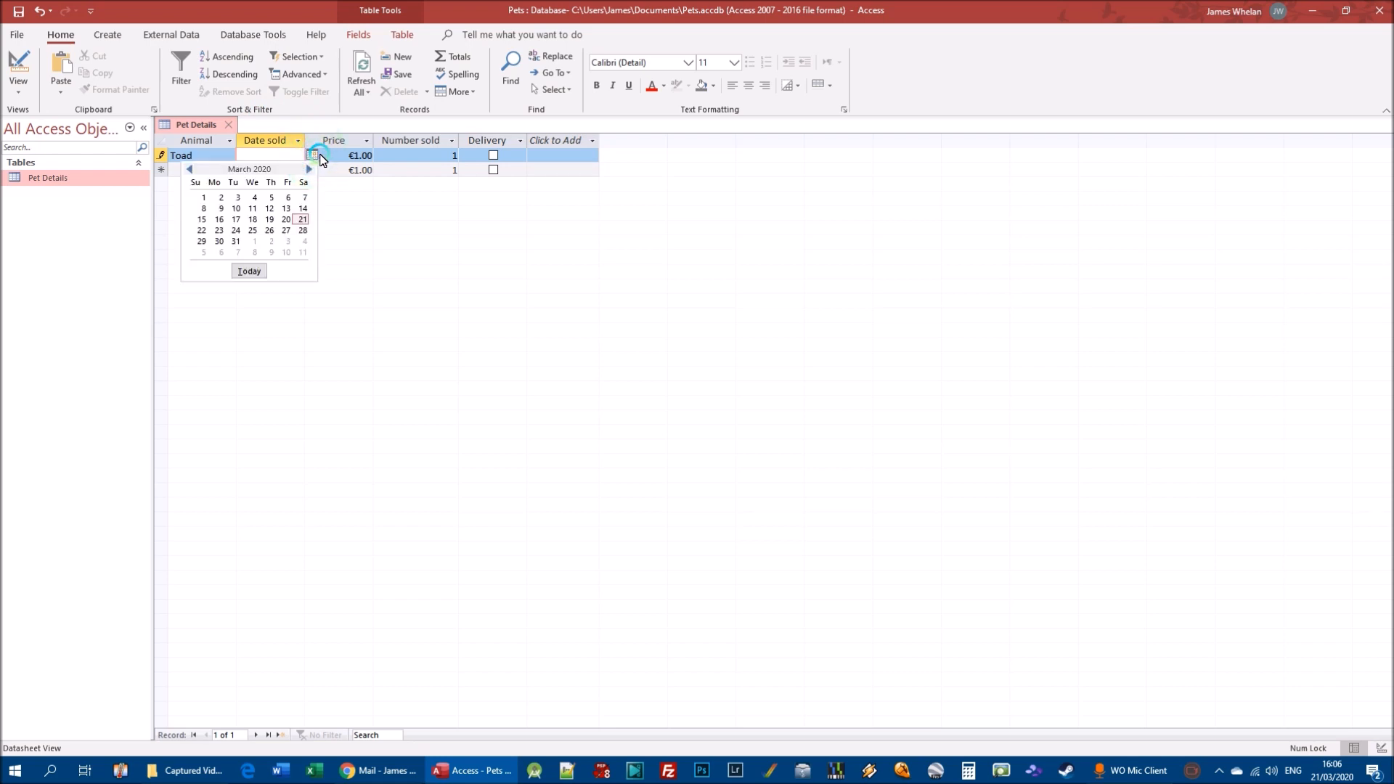
click(274, 153)
click(314, 156)
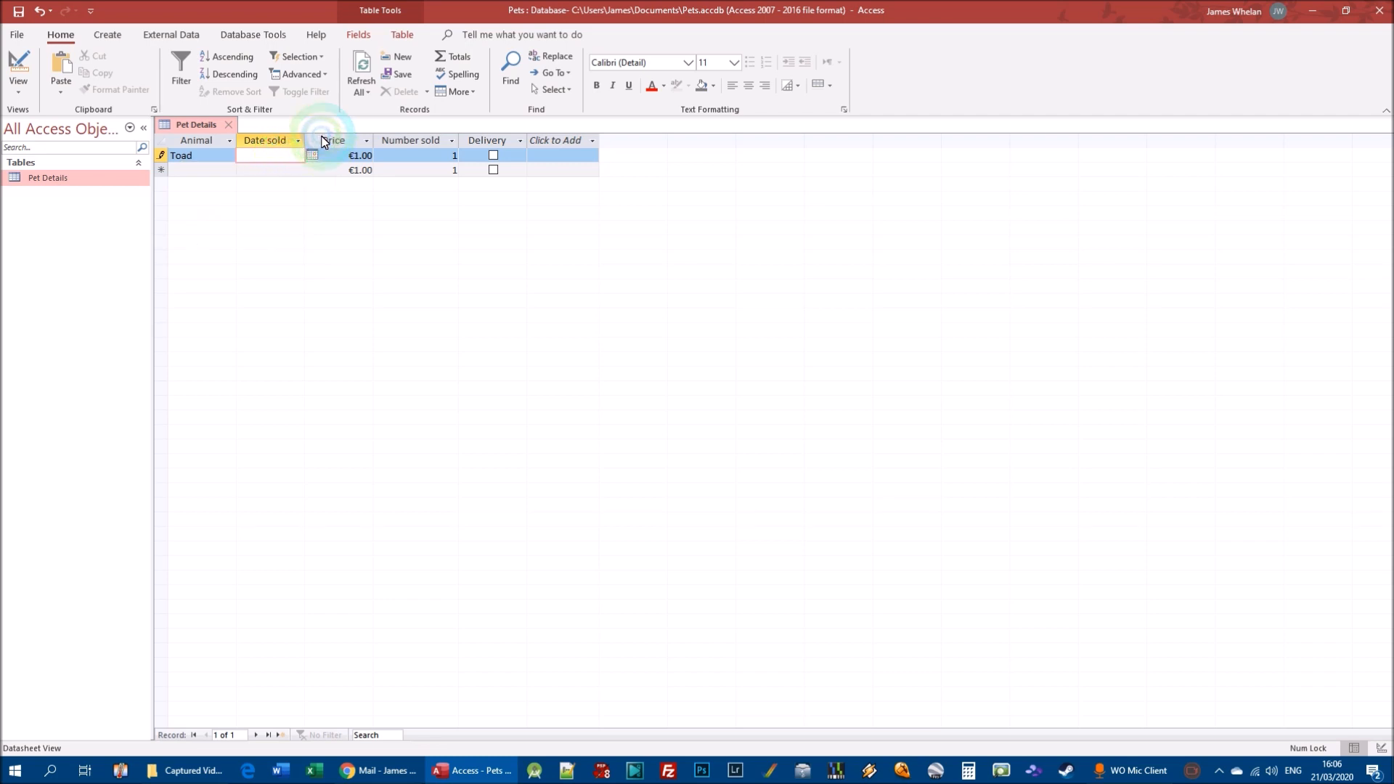
text(25)
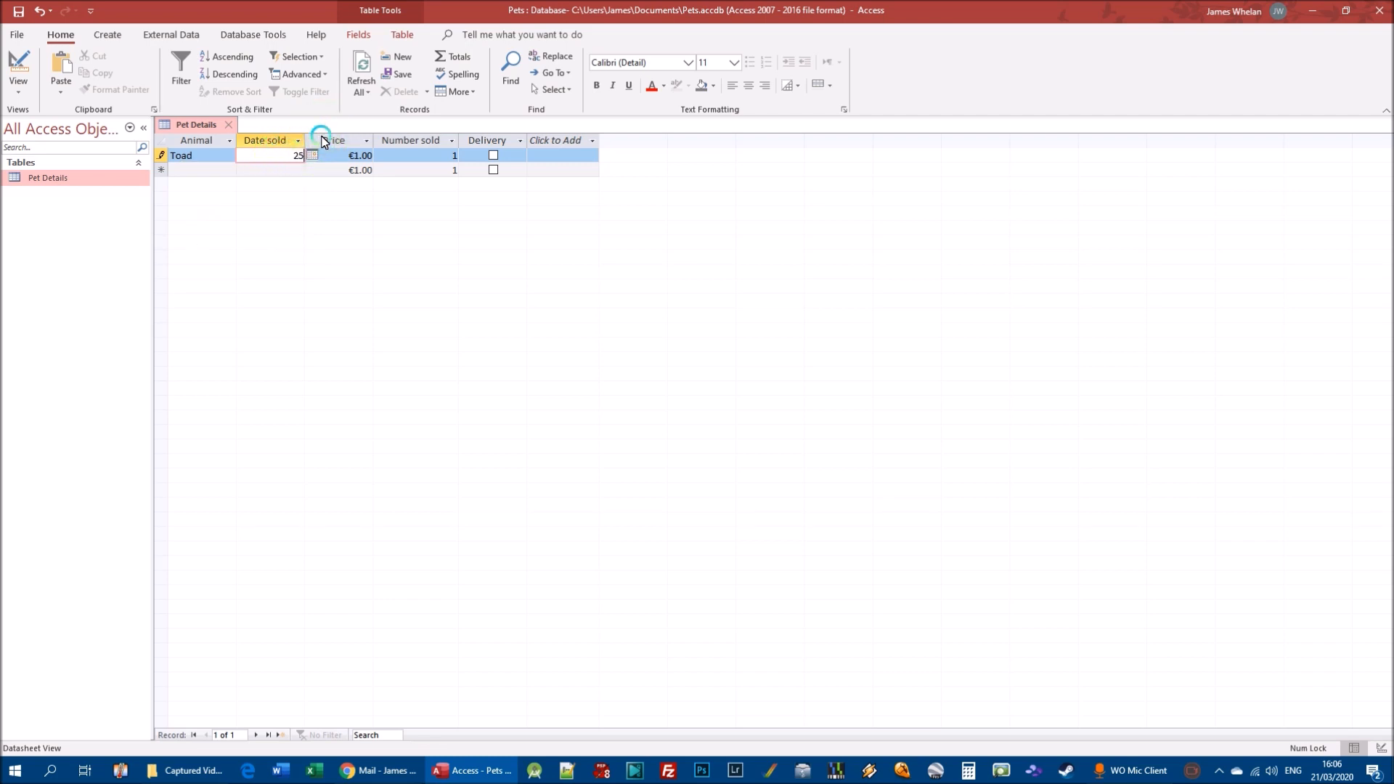
text(/03/07)
key(Tab)
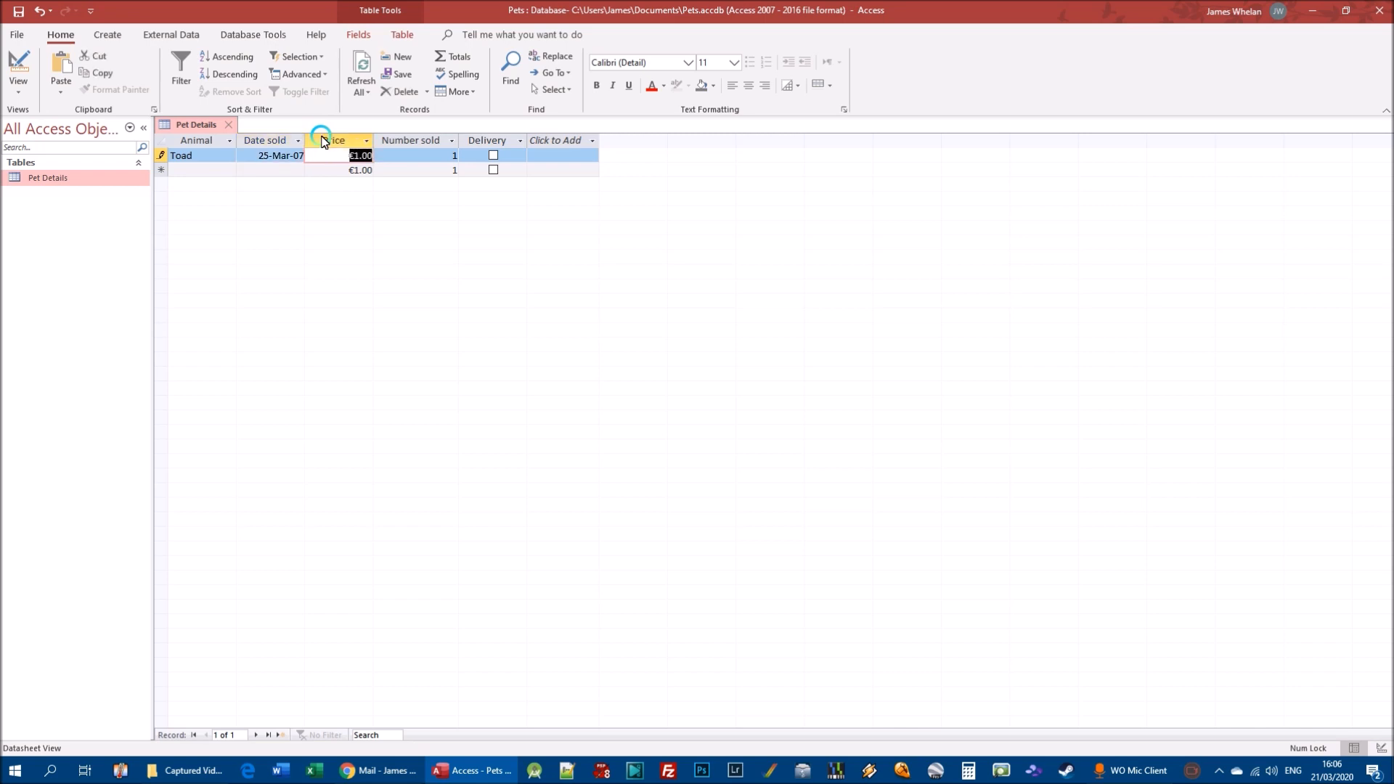
Step: Complete the Toad record with Price 1.5, Number sold 6 and Delivery ticked, and go to a new record
text(1.5)
key(Tab)
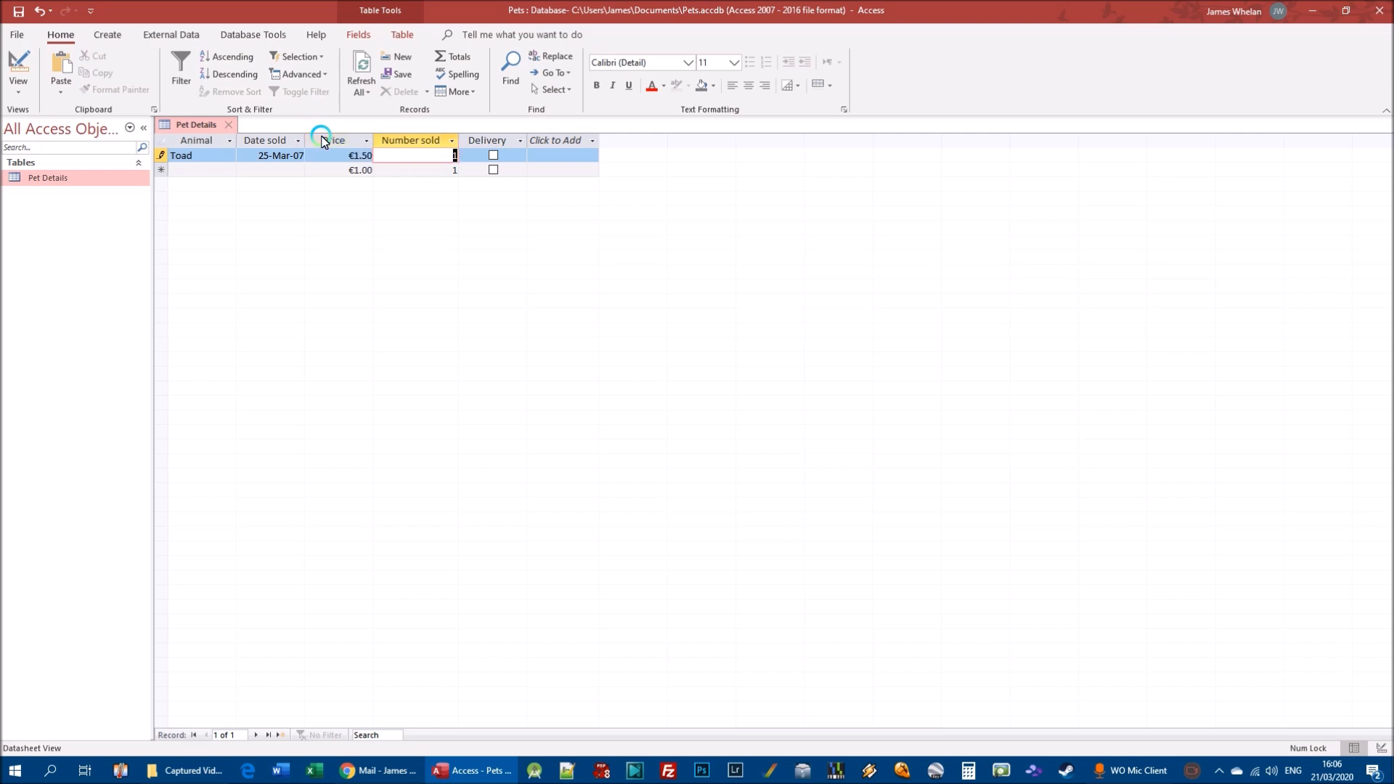
text(6)
key(Tab)
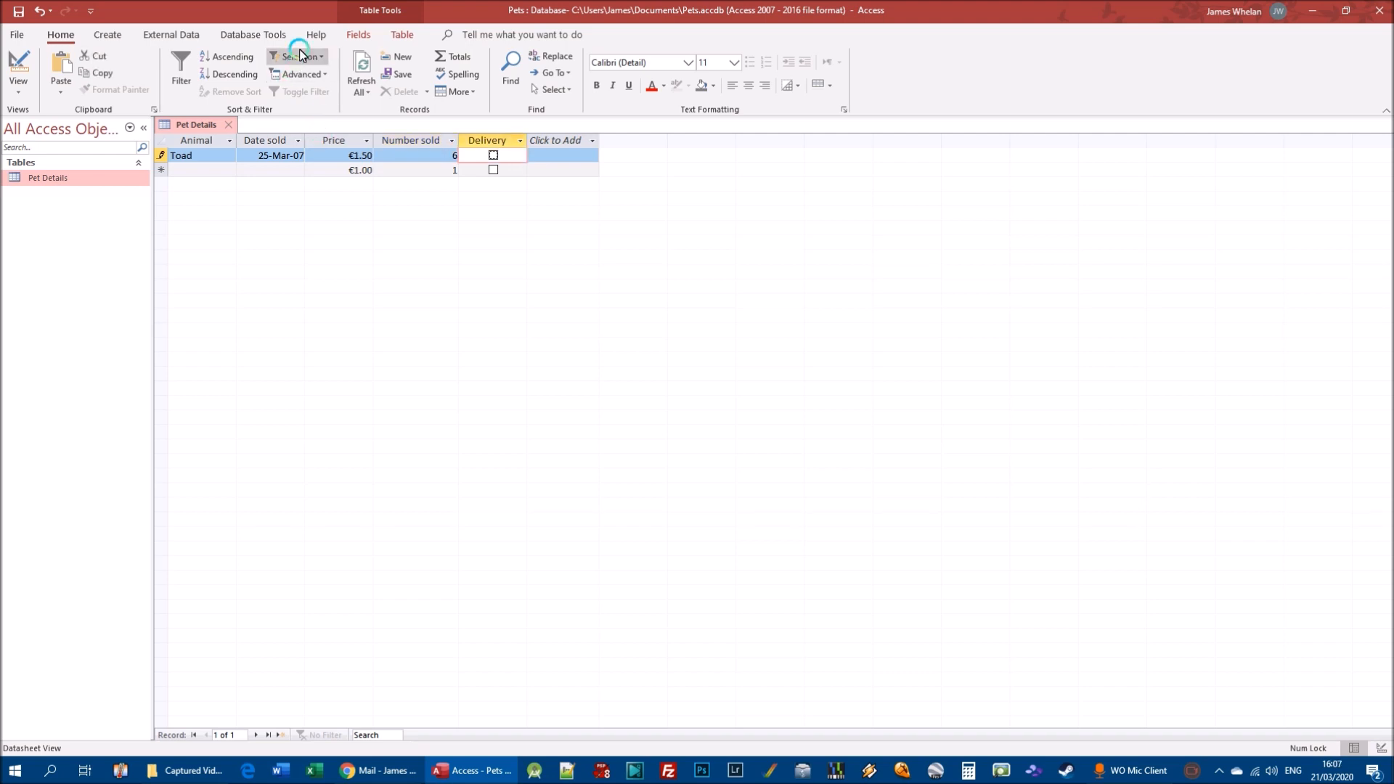
click(493, 156)
click(626, 202)
key(Tab)
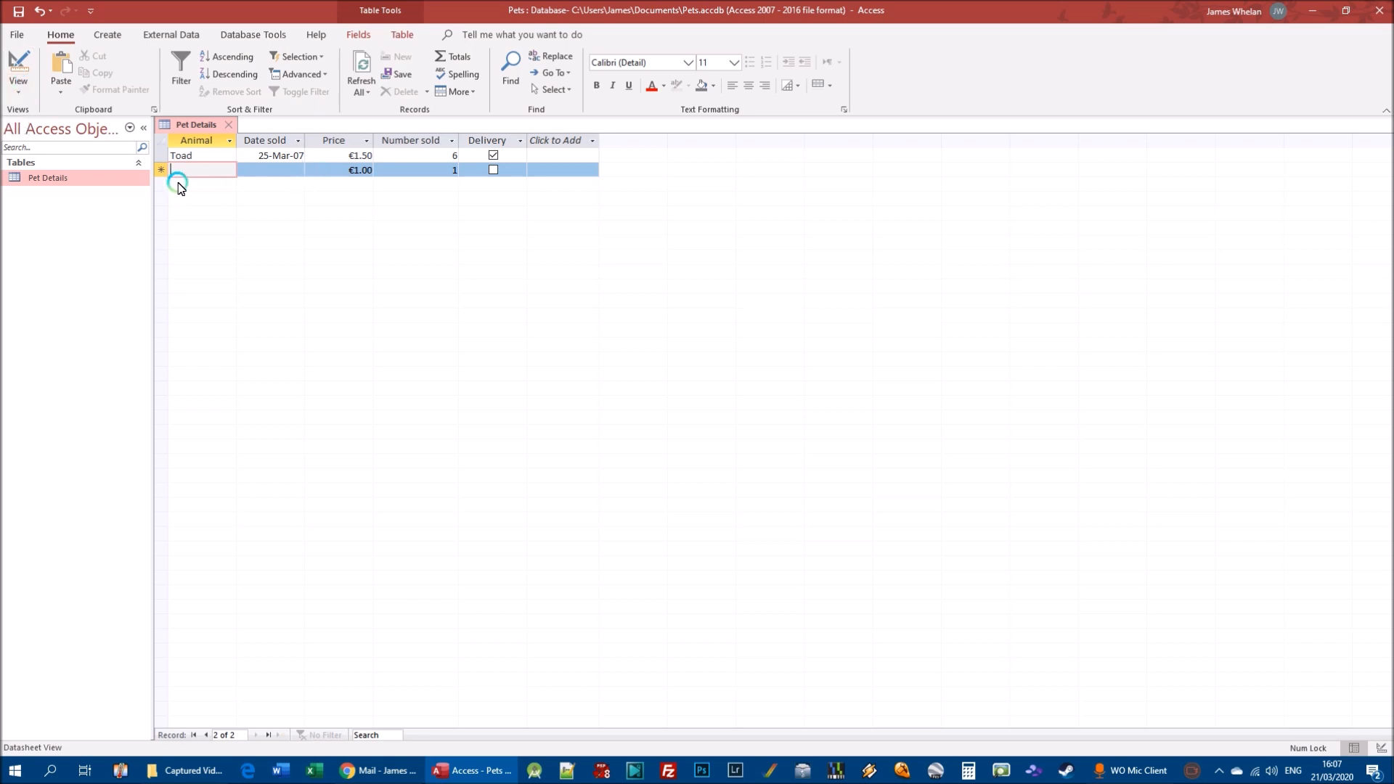
Step: Add a Cat record with Date sold 9/04/07, Price 17.95, Number sold 2 and Delivery unticked
click(211, 170)
text(Cat)
key(Tab)
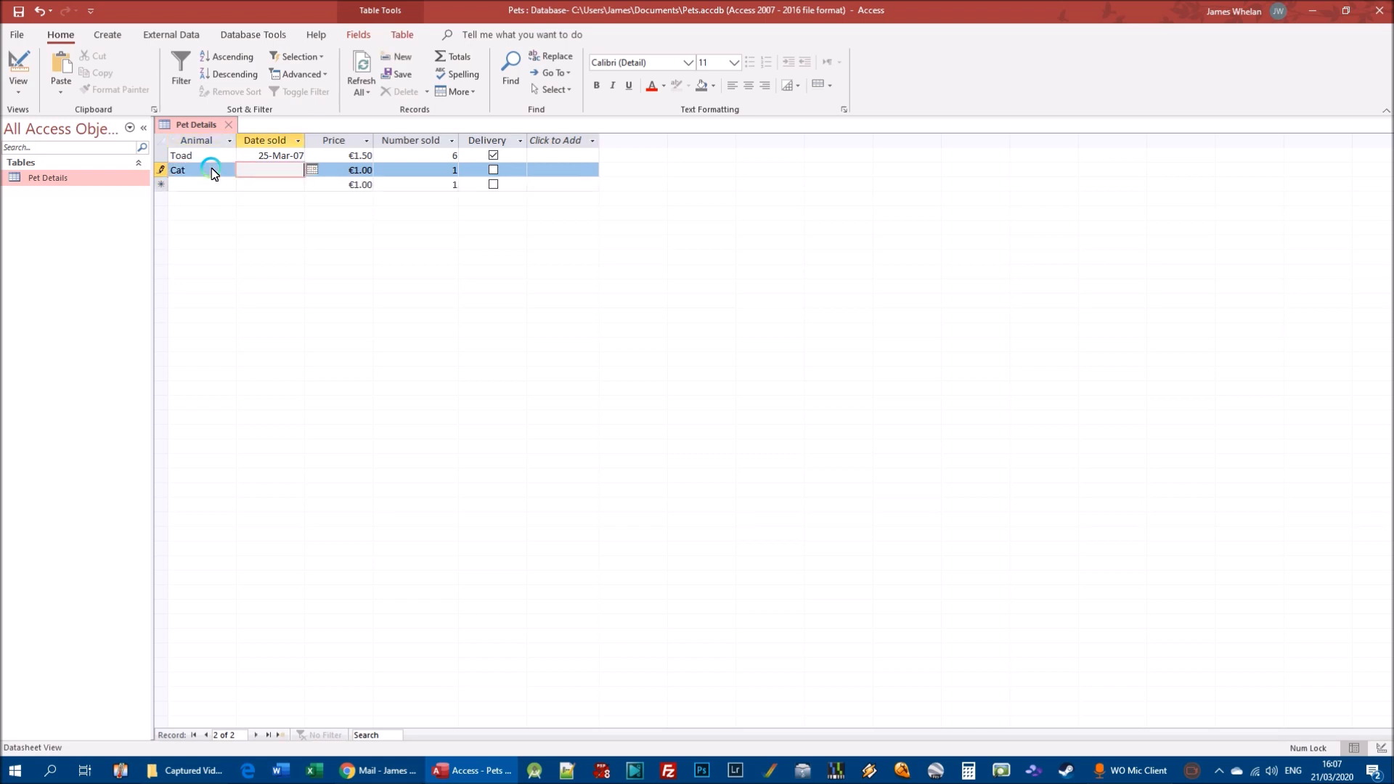
text(9/04/07)
key(Tab)
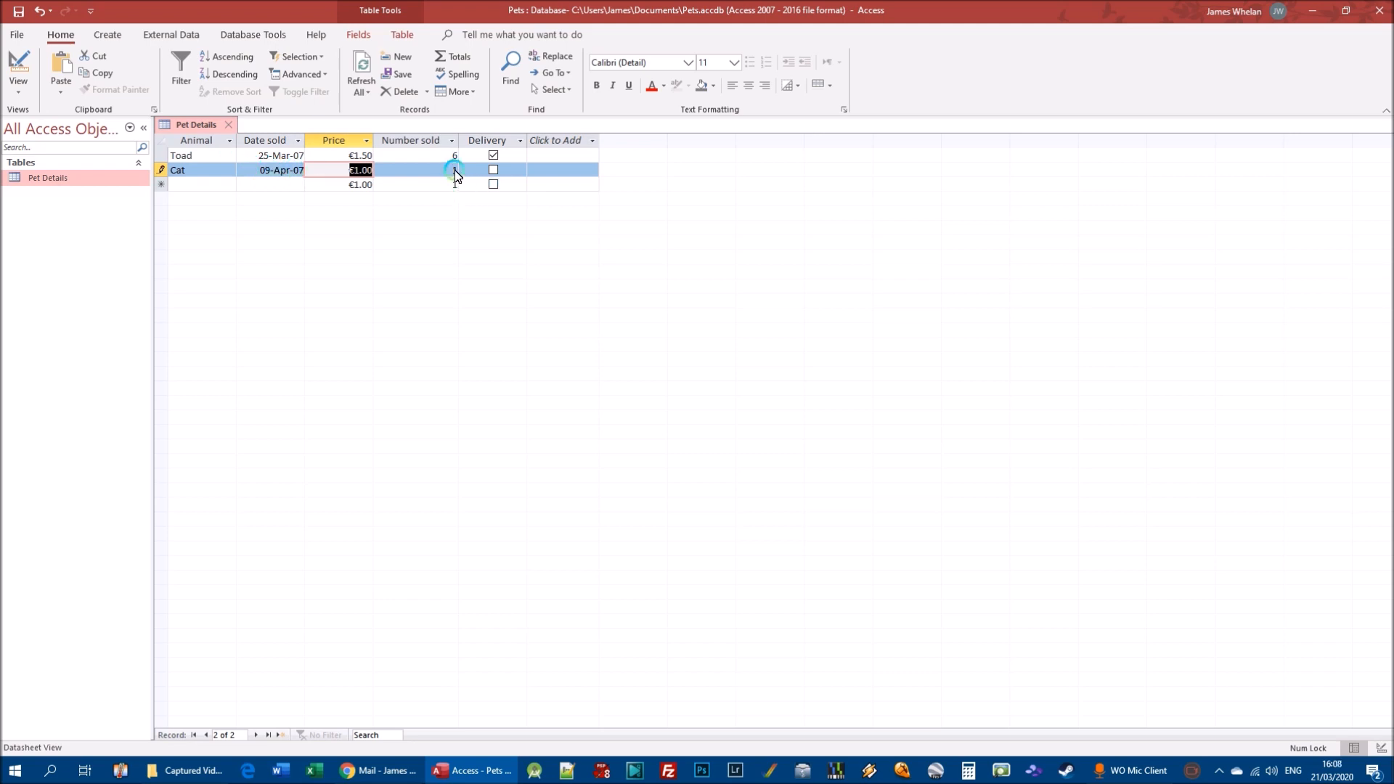
text(17.95)
click(455, 172)
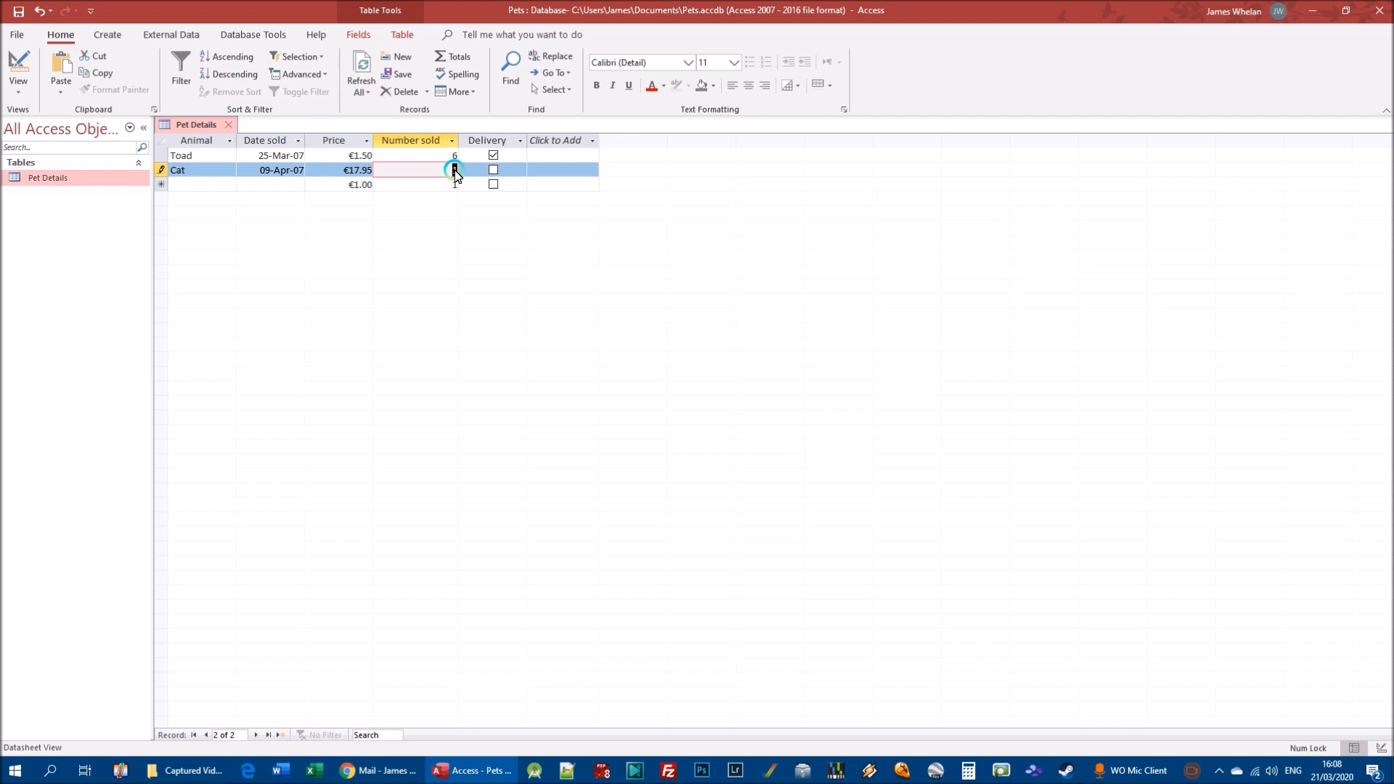
text(2)
key(Tab)
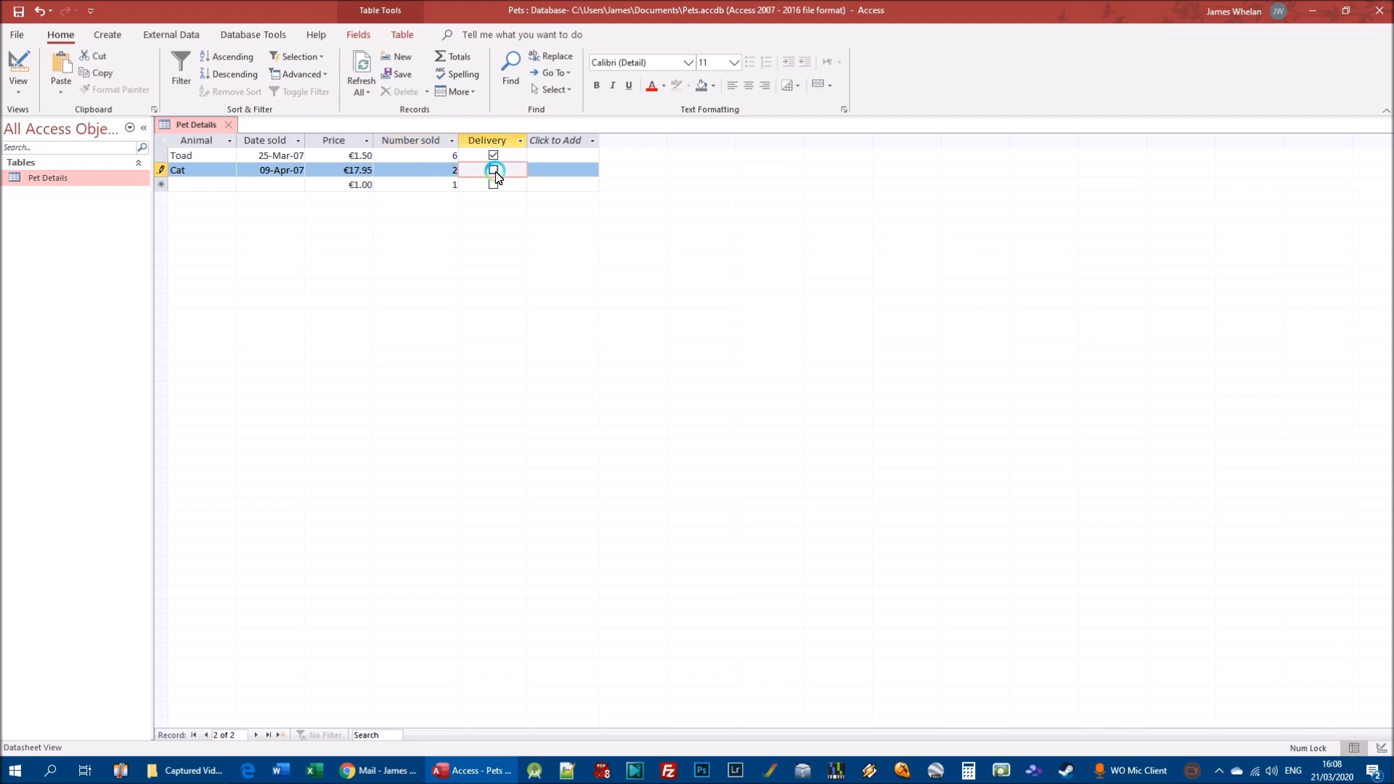
key(Tab)
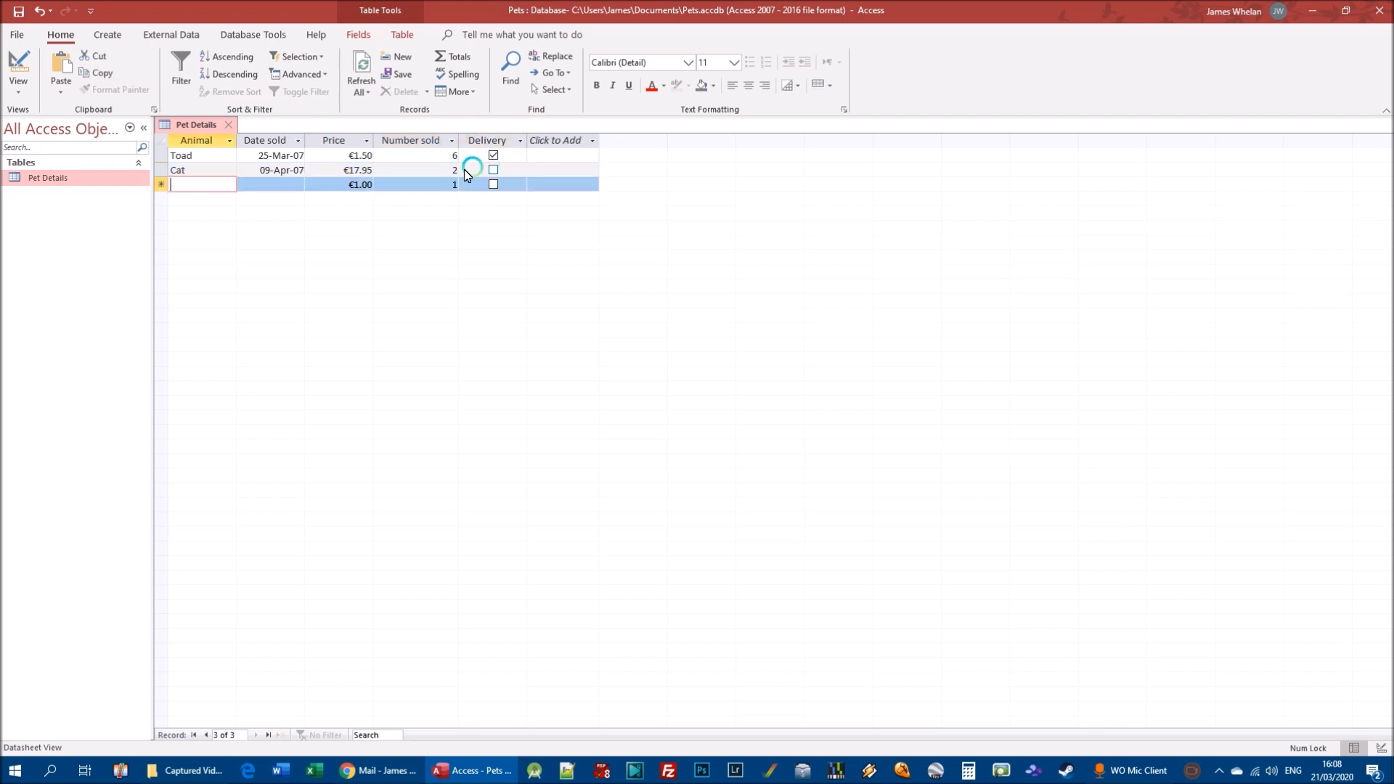
Step: Add a Goldfish record with Date sold 01/05/07, Price 2.25, Number sold 11 and Delivery unticked
text(Goldfish)
key(Tab)
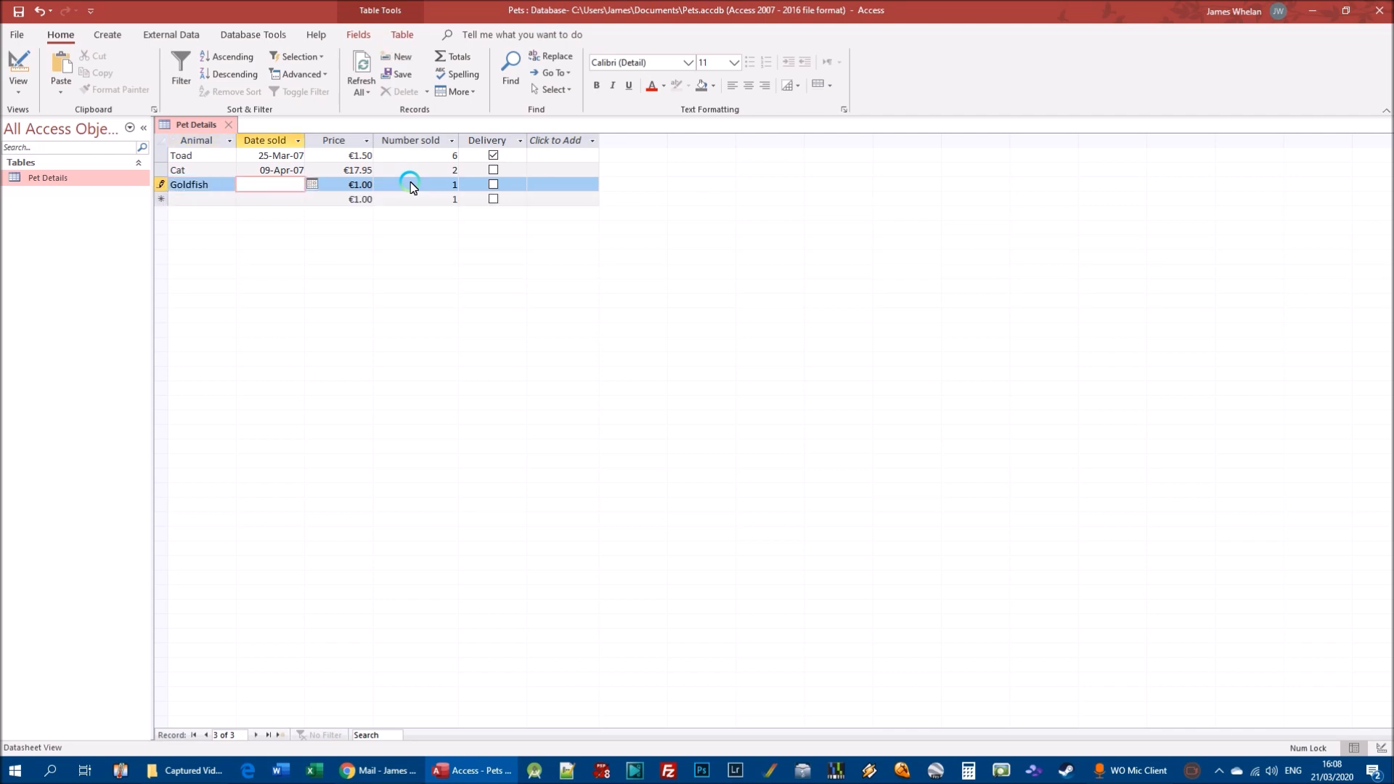
text(01/05/07)
key(Tab)
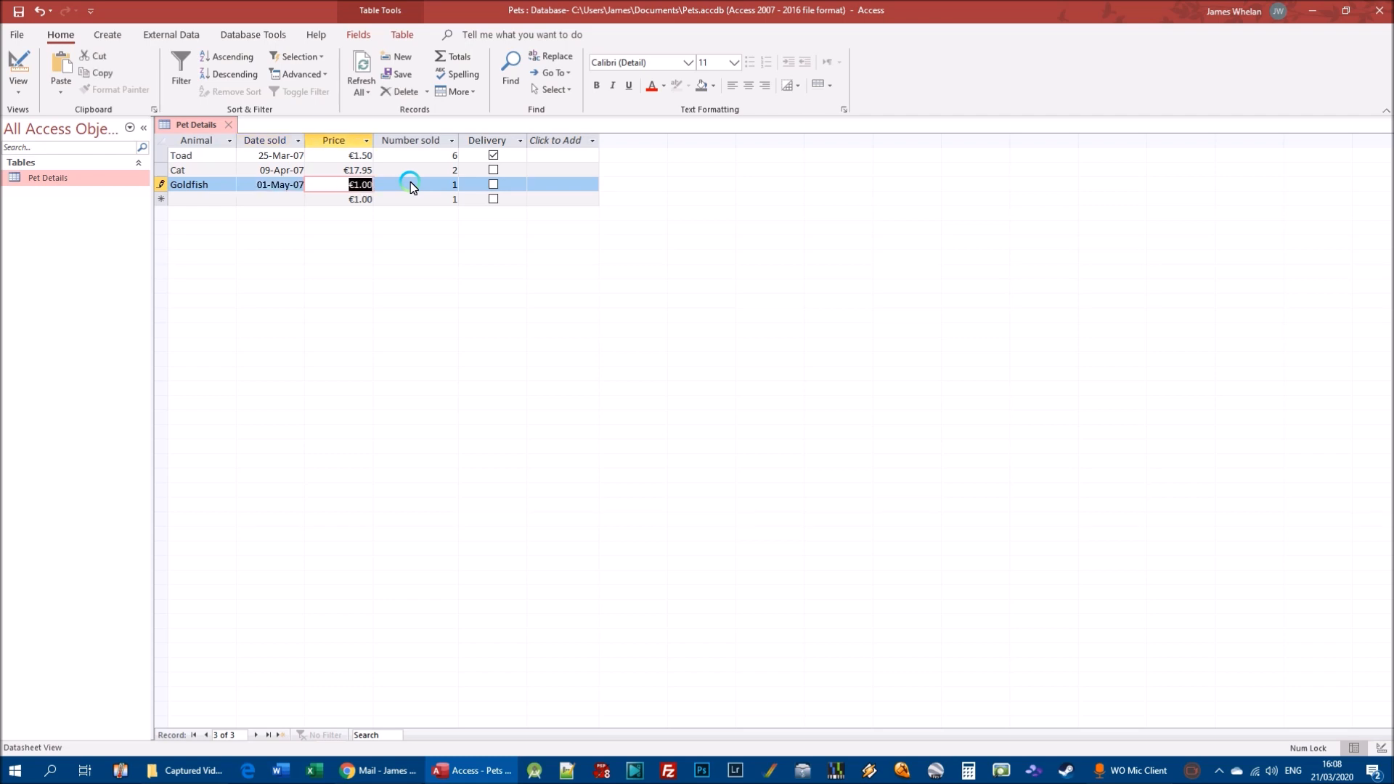
text(2.25)
key(Tab)
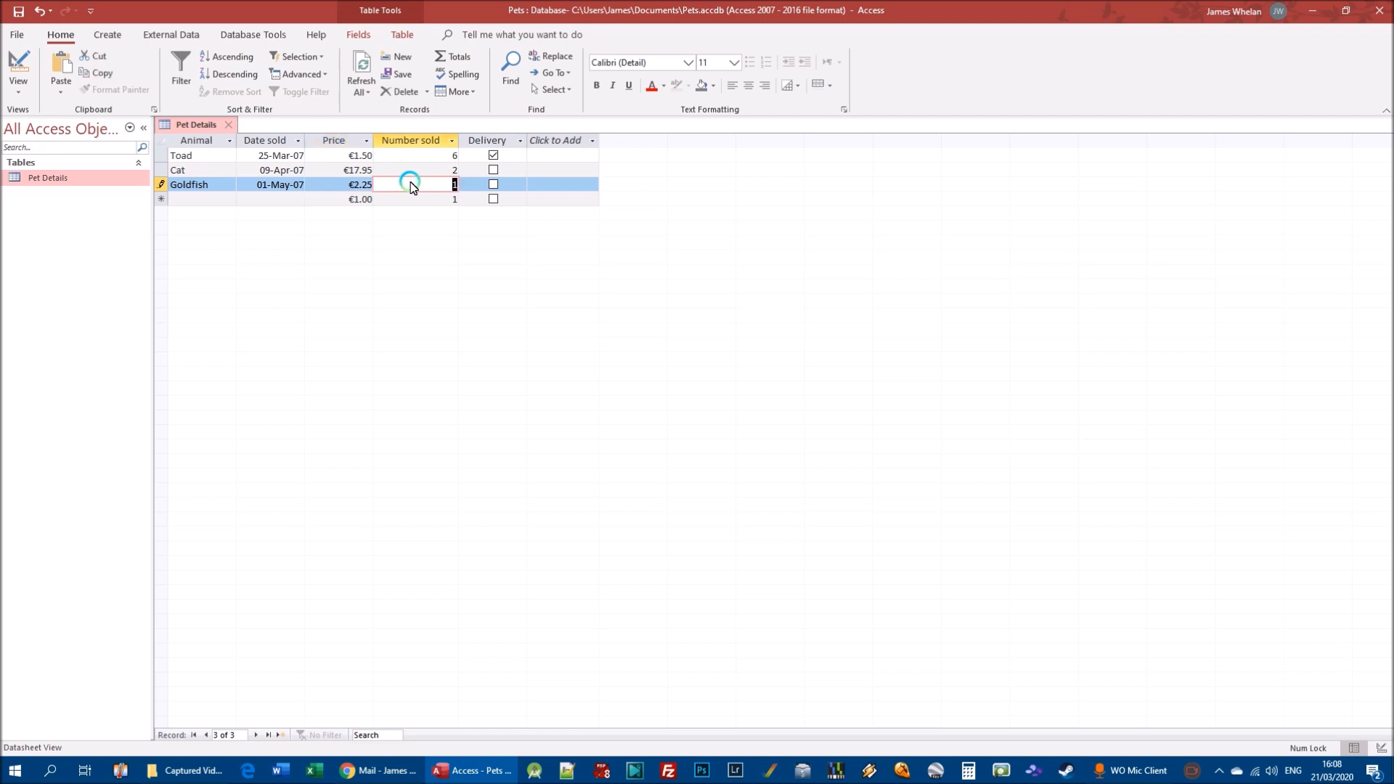
text(11)
key(Tab)
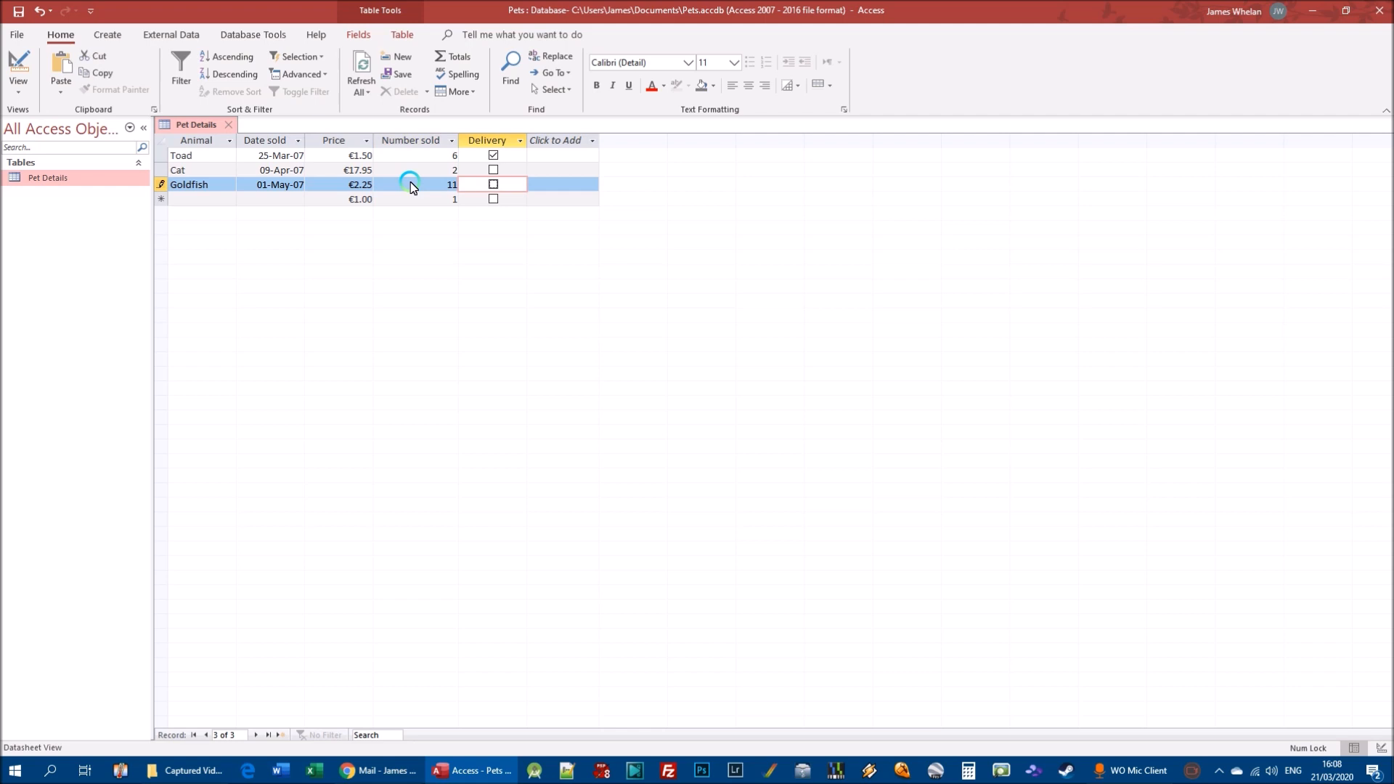
key(Tab)
Step: Begin the fourth record with Snail as the Animal and 22/06/07 as the Date sold
text(Snail)
key(Tab)
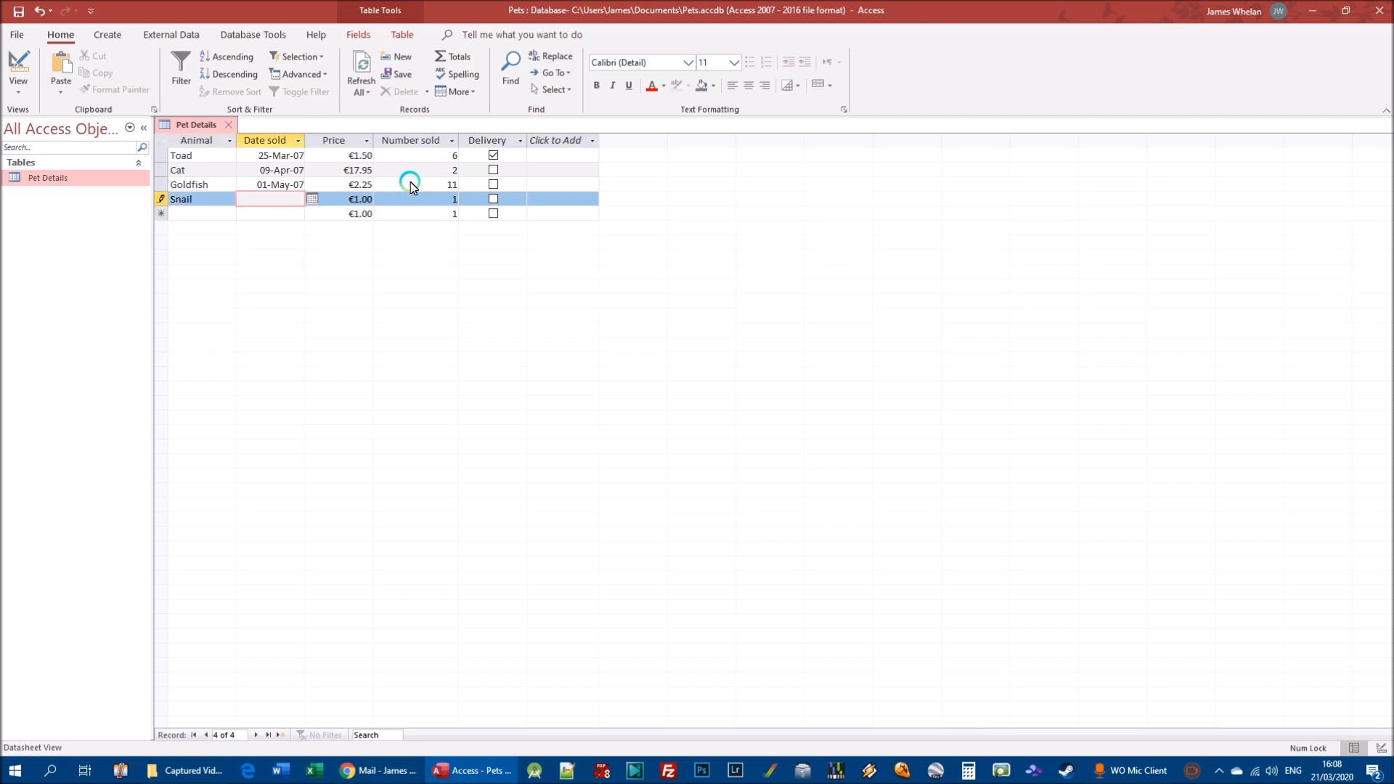
text(22)
text(/06)
text(/)
text(07)
key(Tab)
Step: Complete the Snail record with Price 1.1, Number sold 34 and Delivery ticked, and move to the new record row
text(1.1)
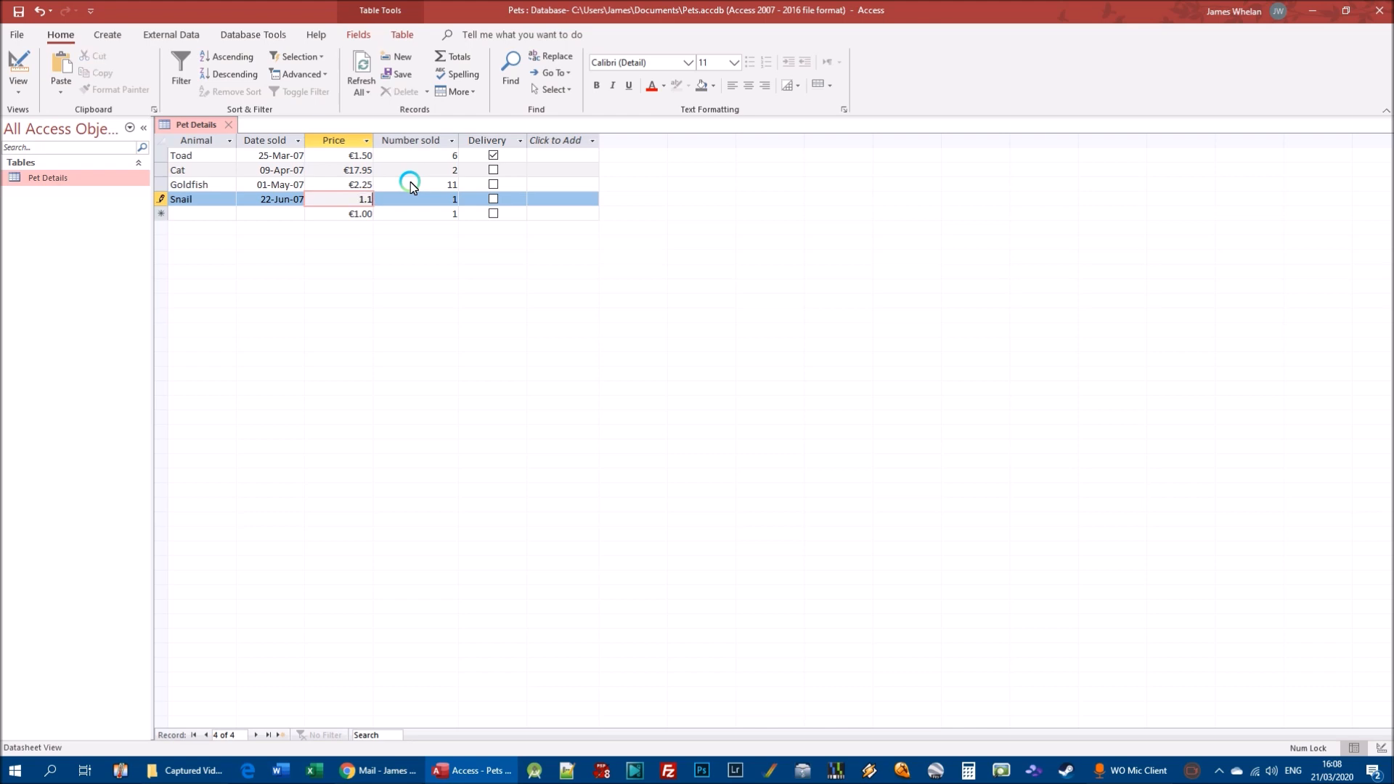
key(Tab)
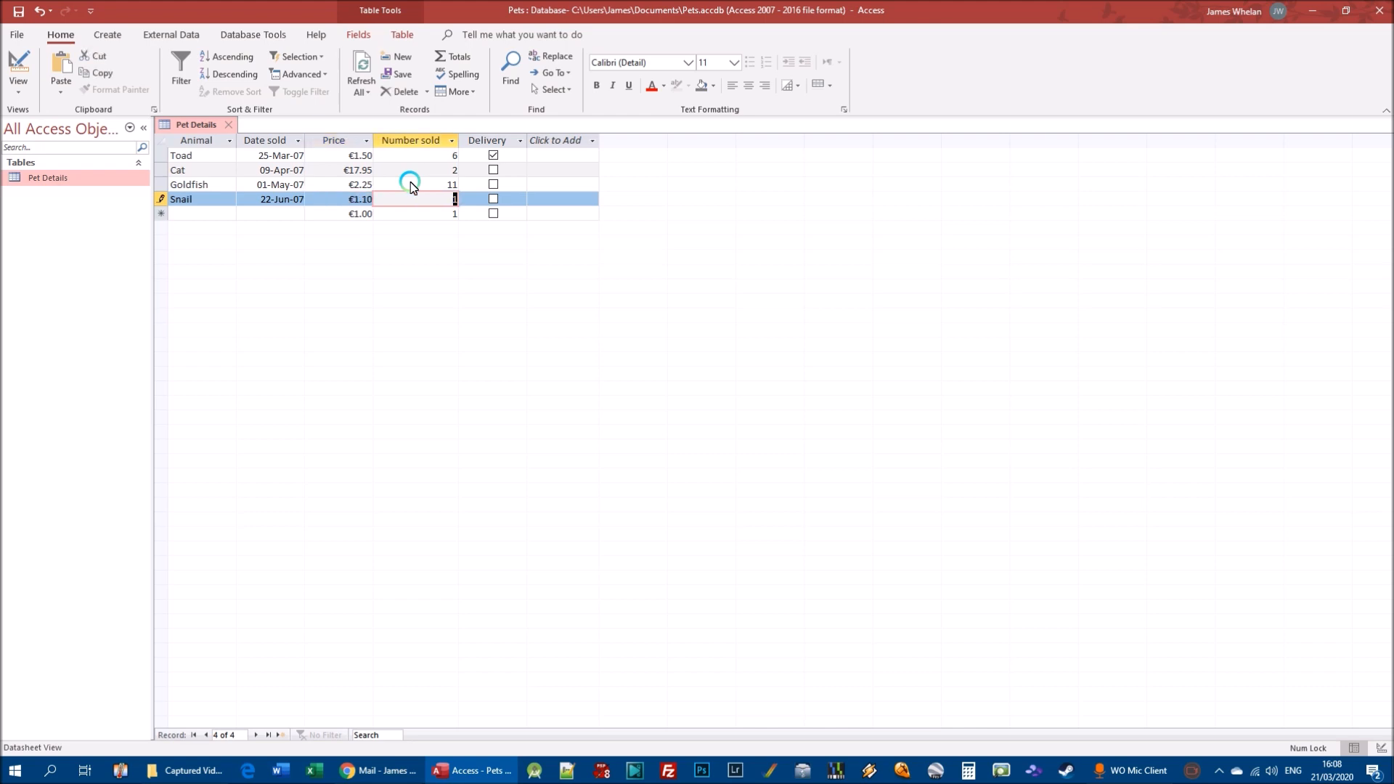
text(34)
key(Tab)
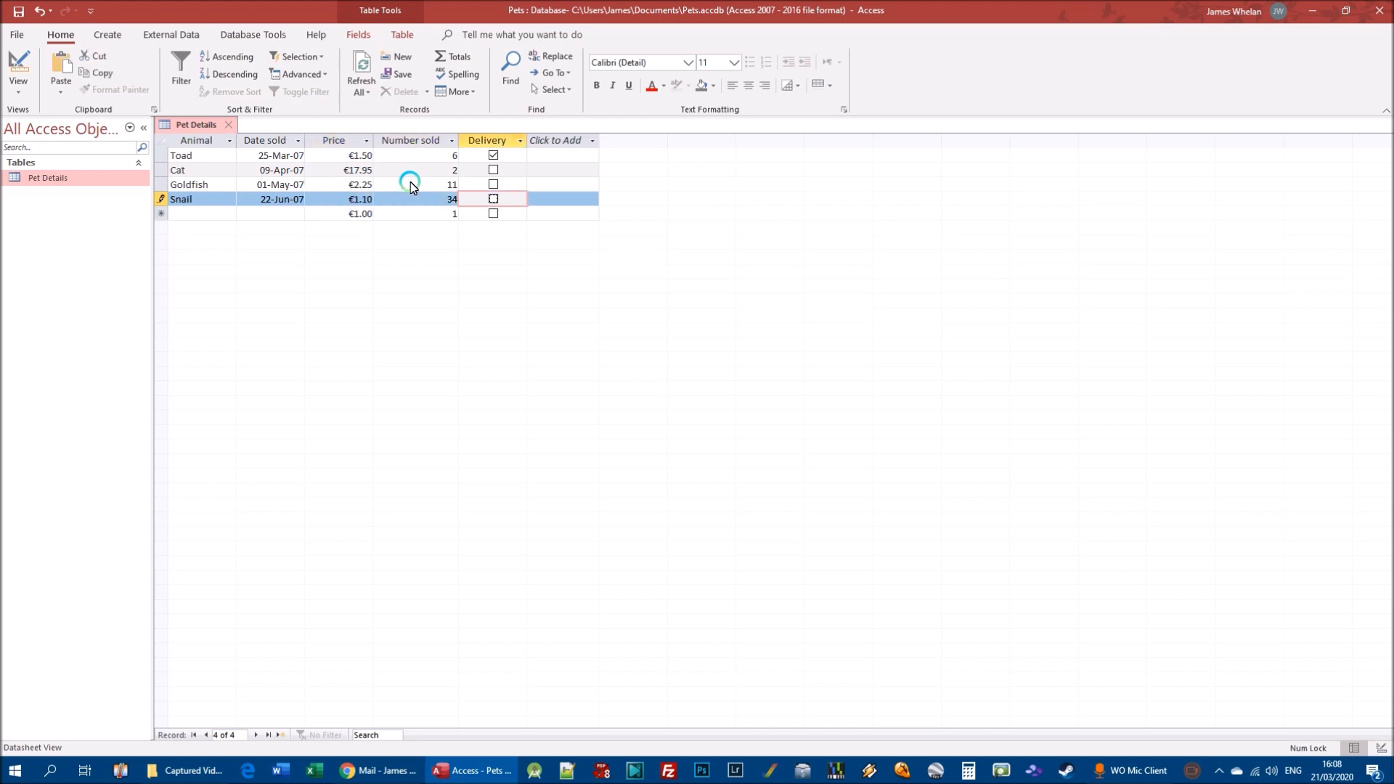
click(495, 199)
click(580, 215)
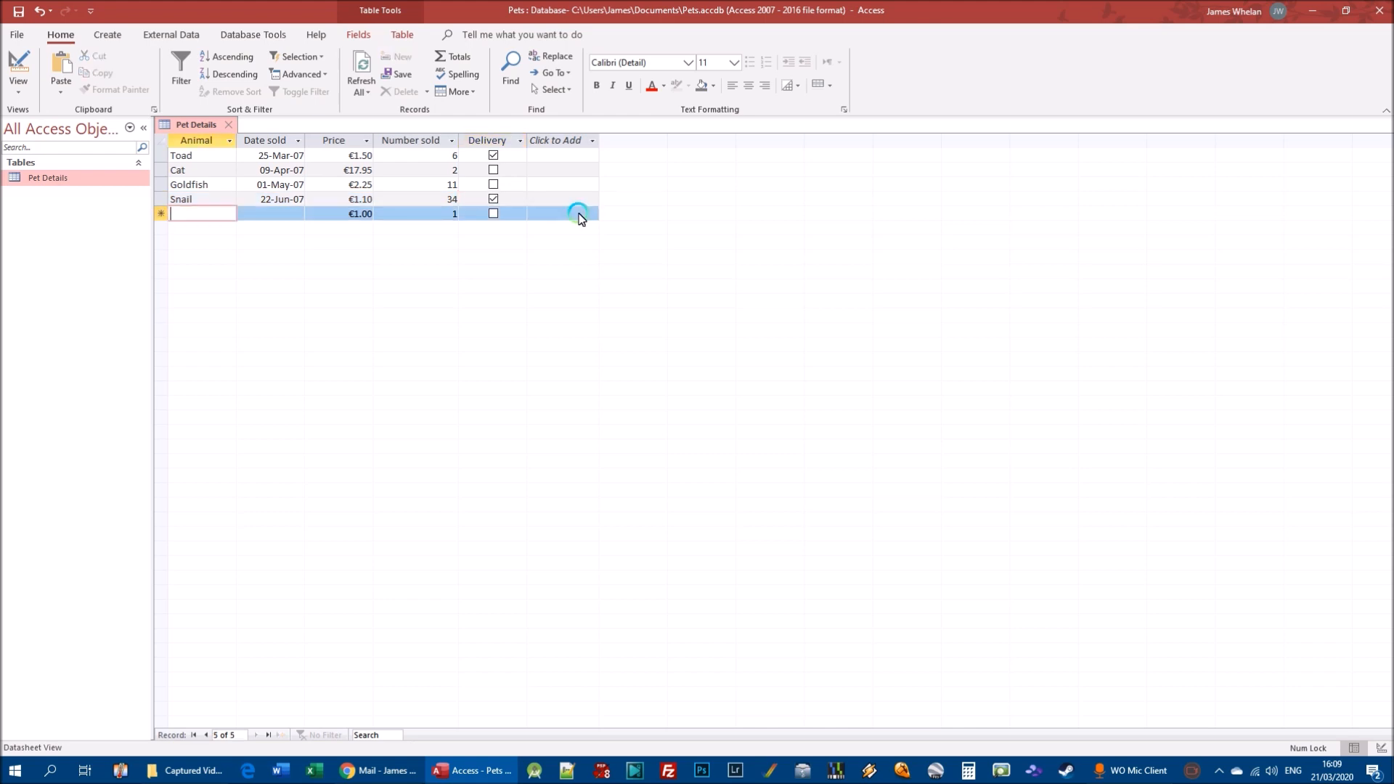
Step: Untick Delivery in the Snail record, move between records to commit the change, and tick Delivery again
click(191, 200)
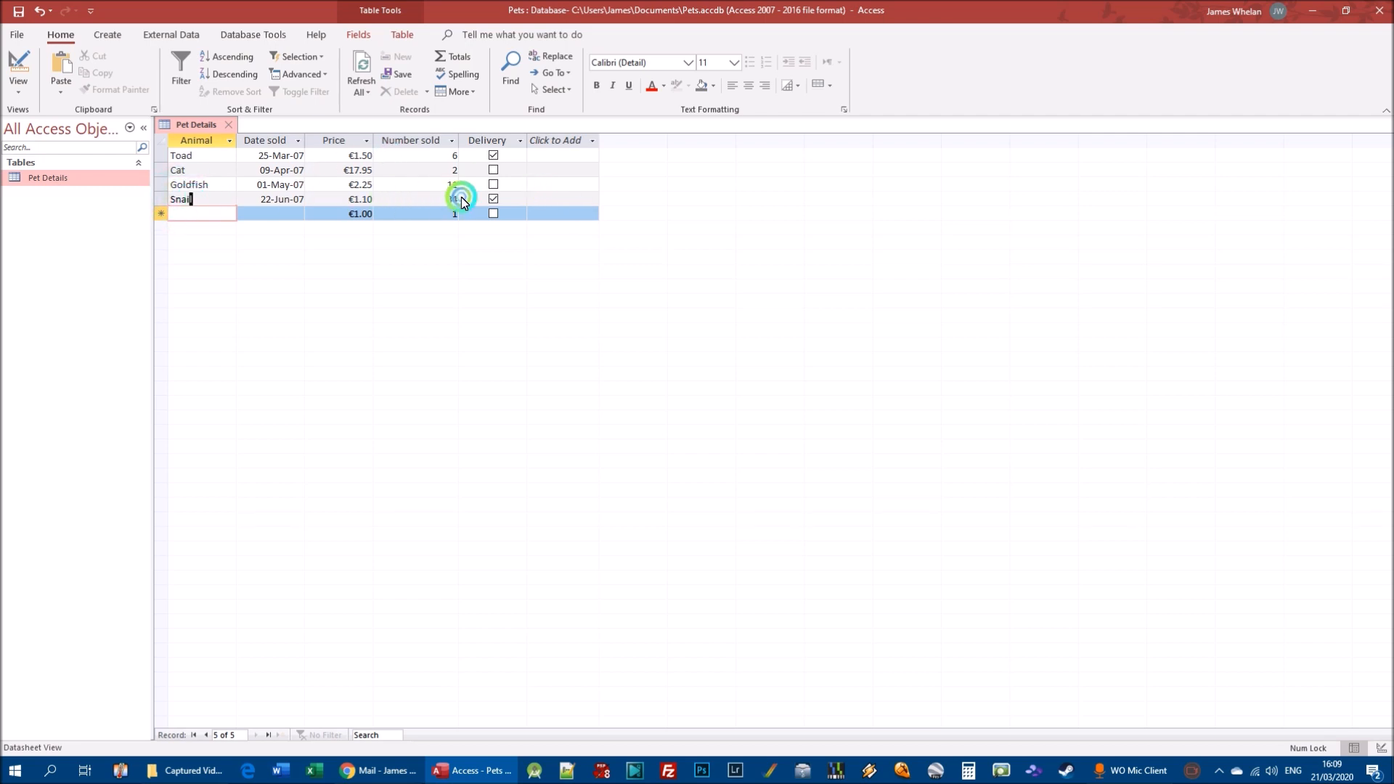
click(231, 215)
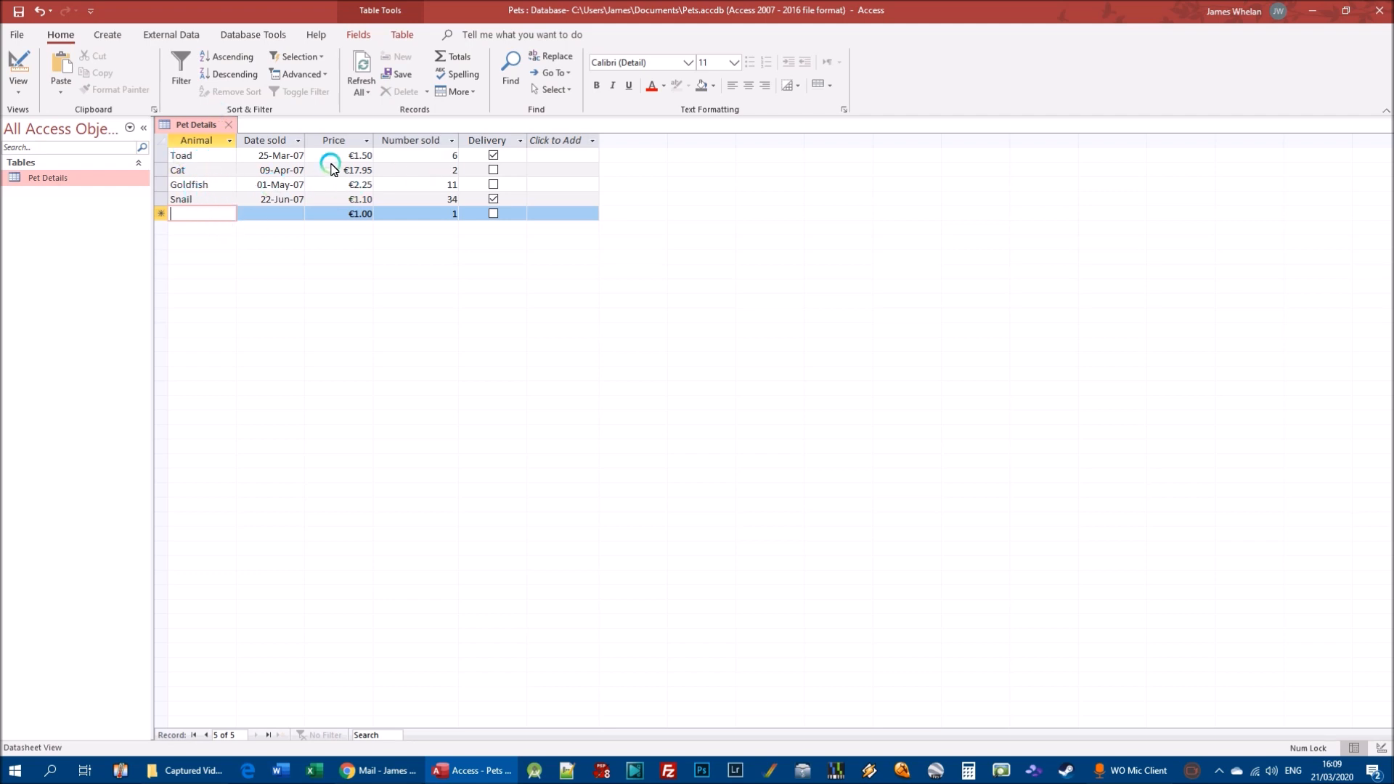
click(513, 201)
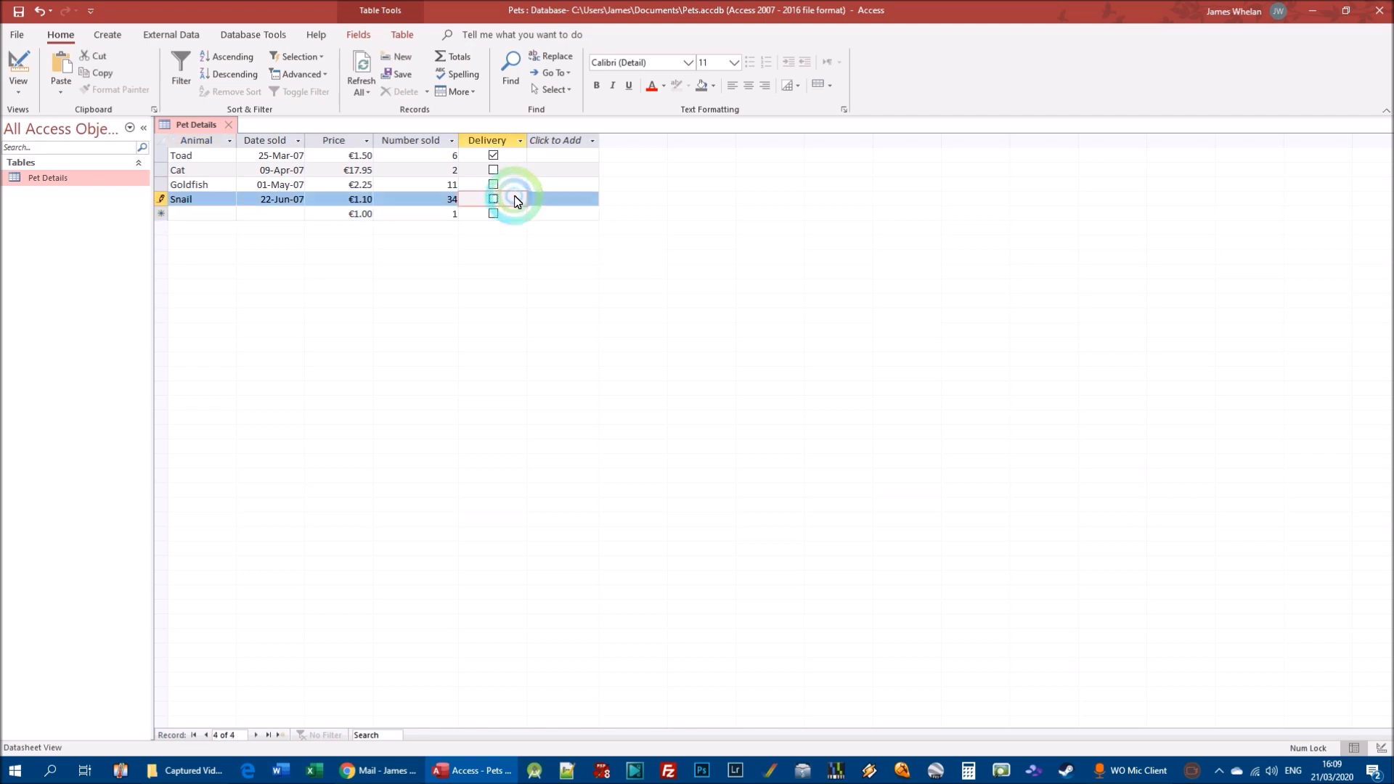
click(194, 215)
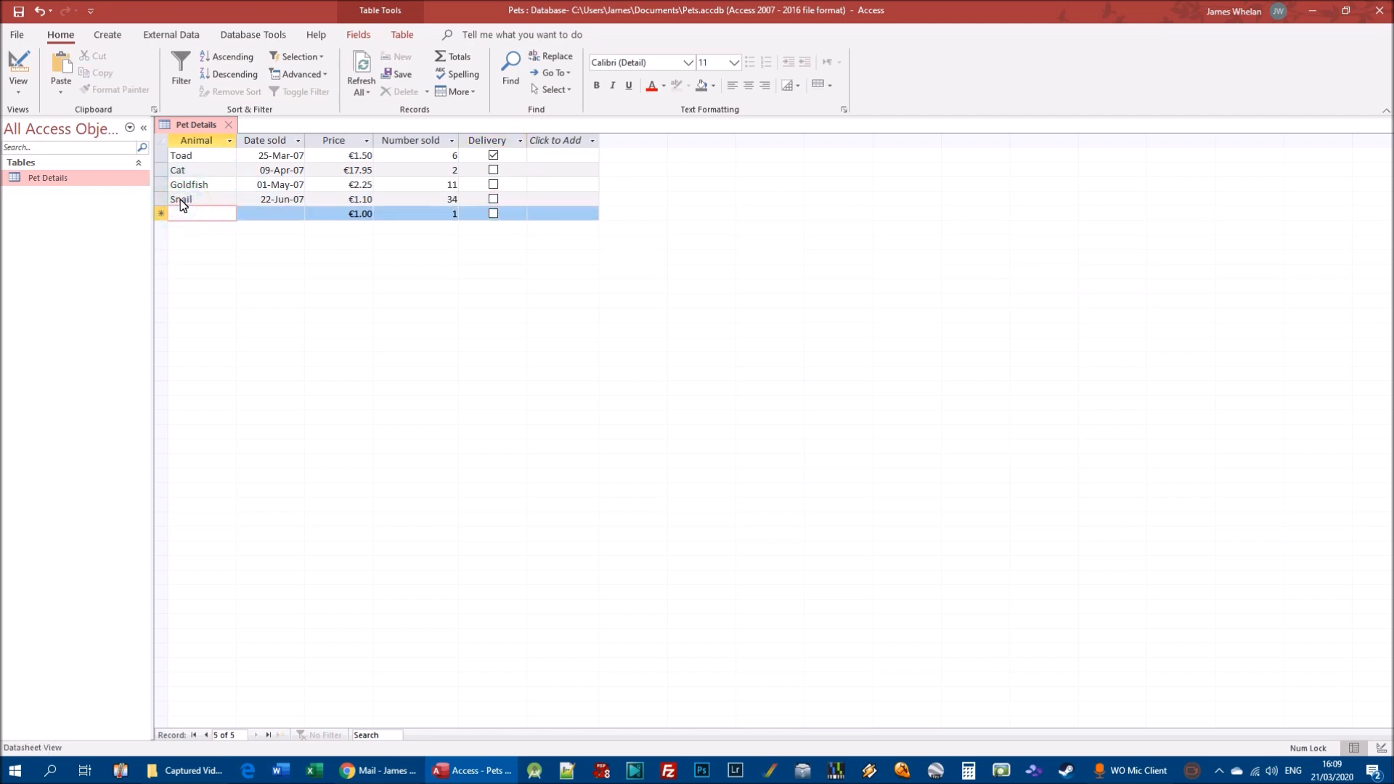
click(180, 200)
click(156, 200)
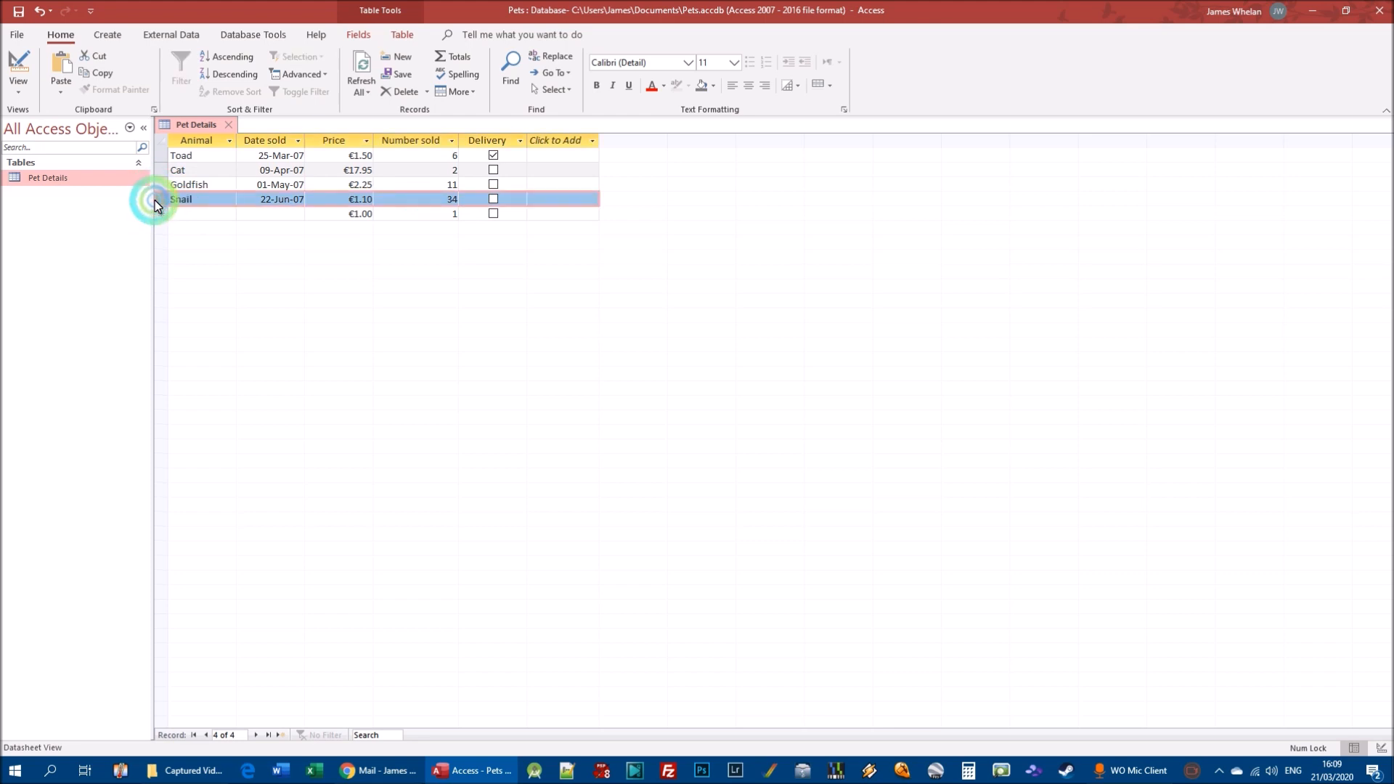
click(157, 186)
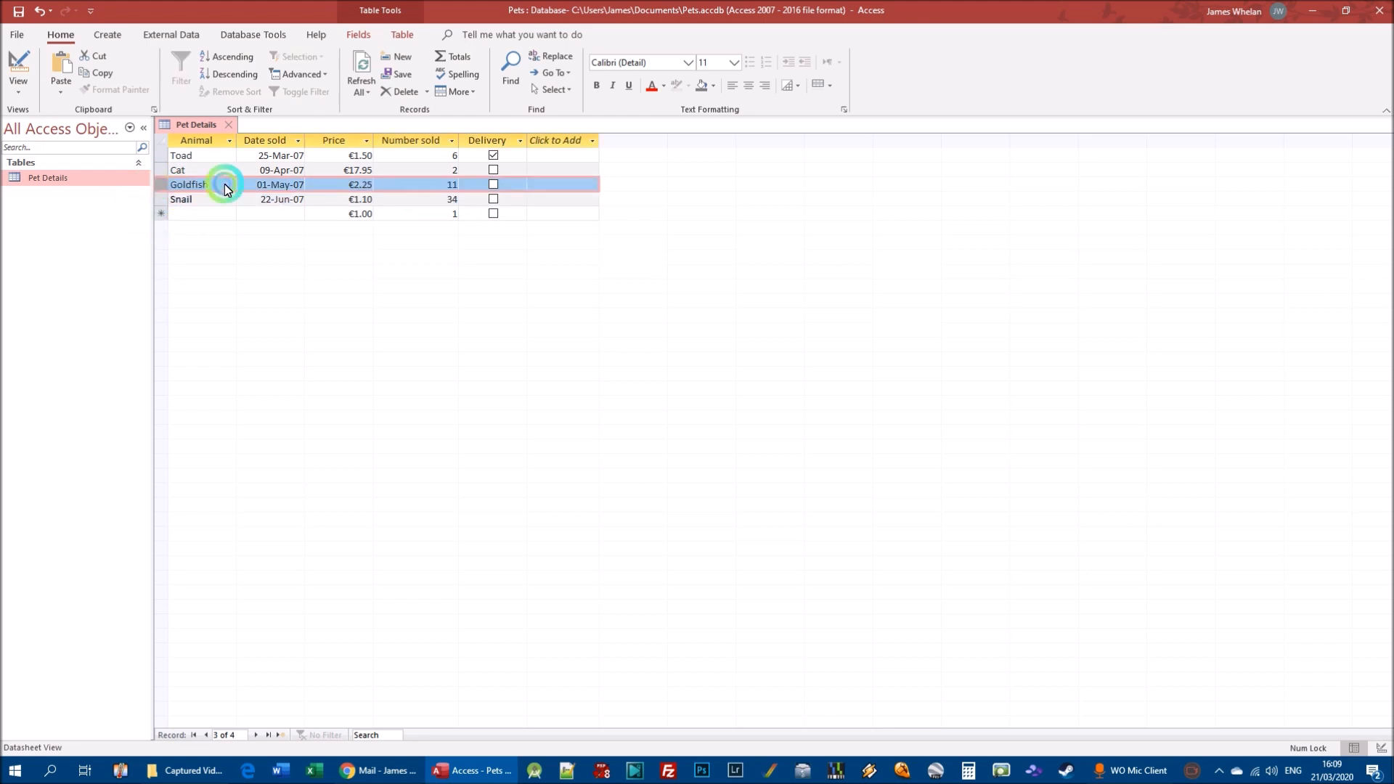
click(493, 199)
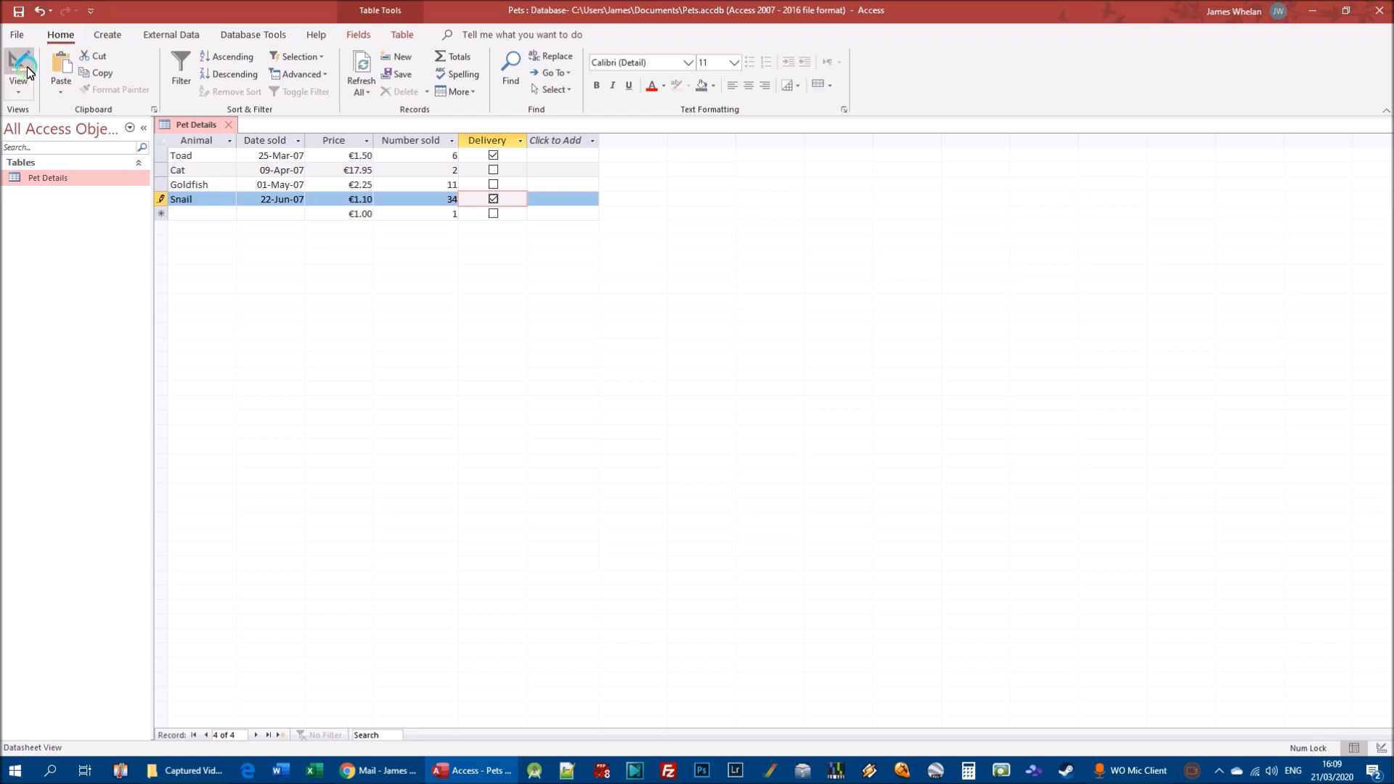
Step: Save the Pet Details table's last record and close the Pets database, leaving Access open
click(14, 12)
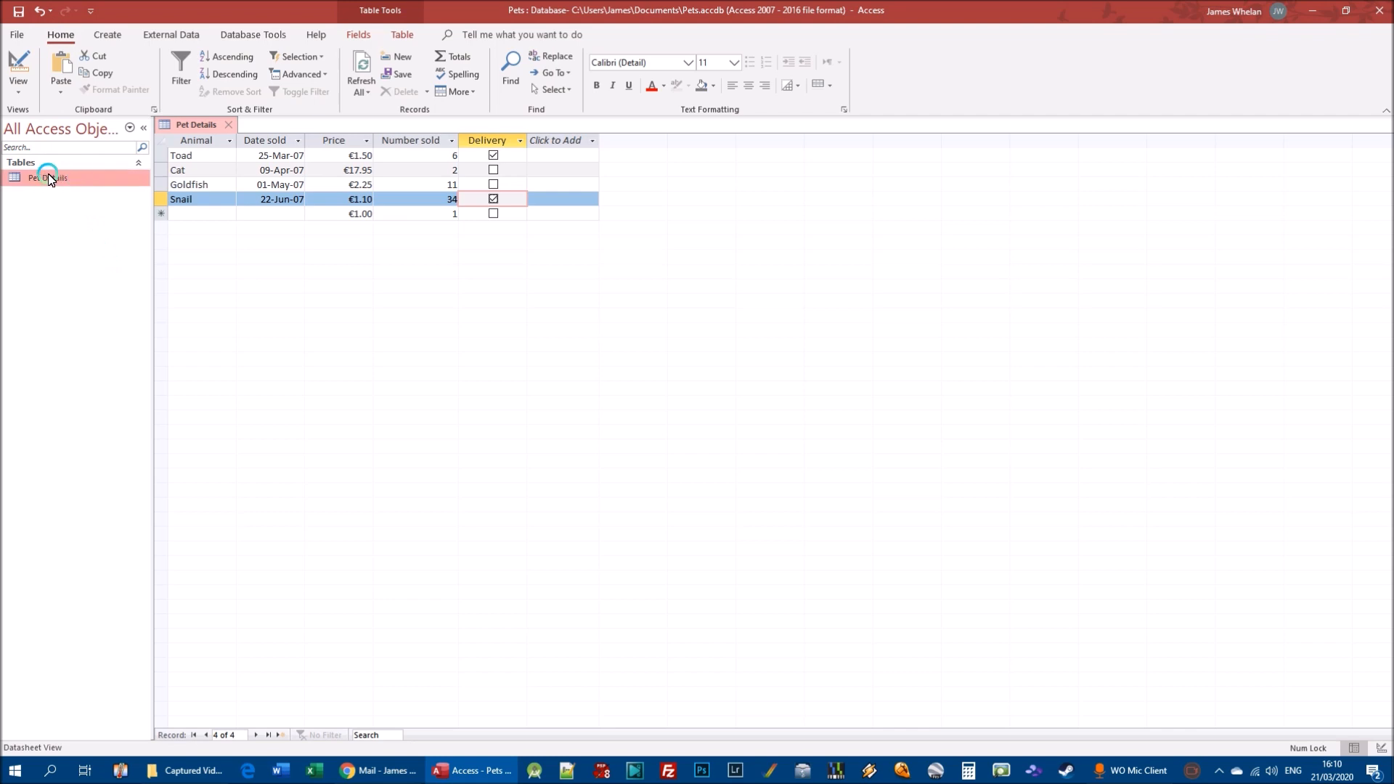
click(18, 11)
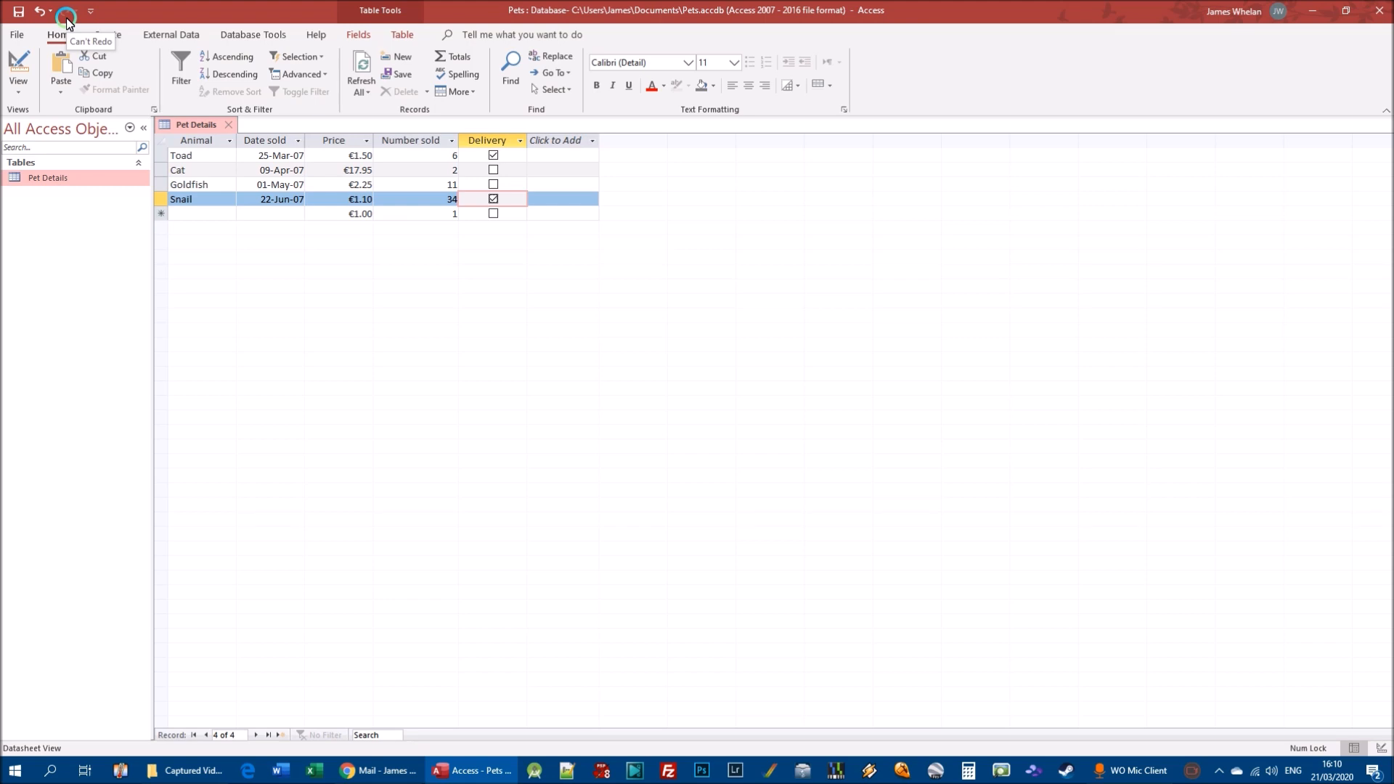
click(16, 34)
click(54, 284)
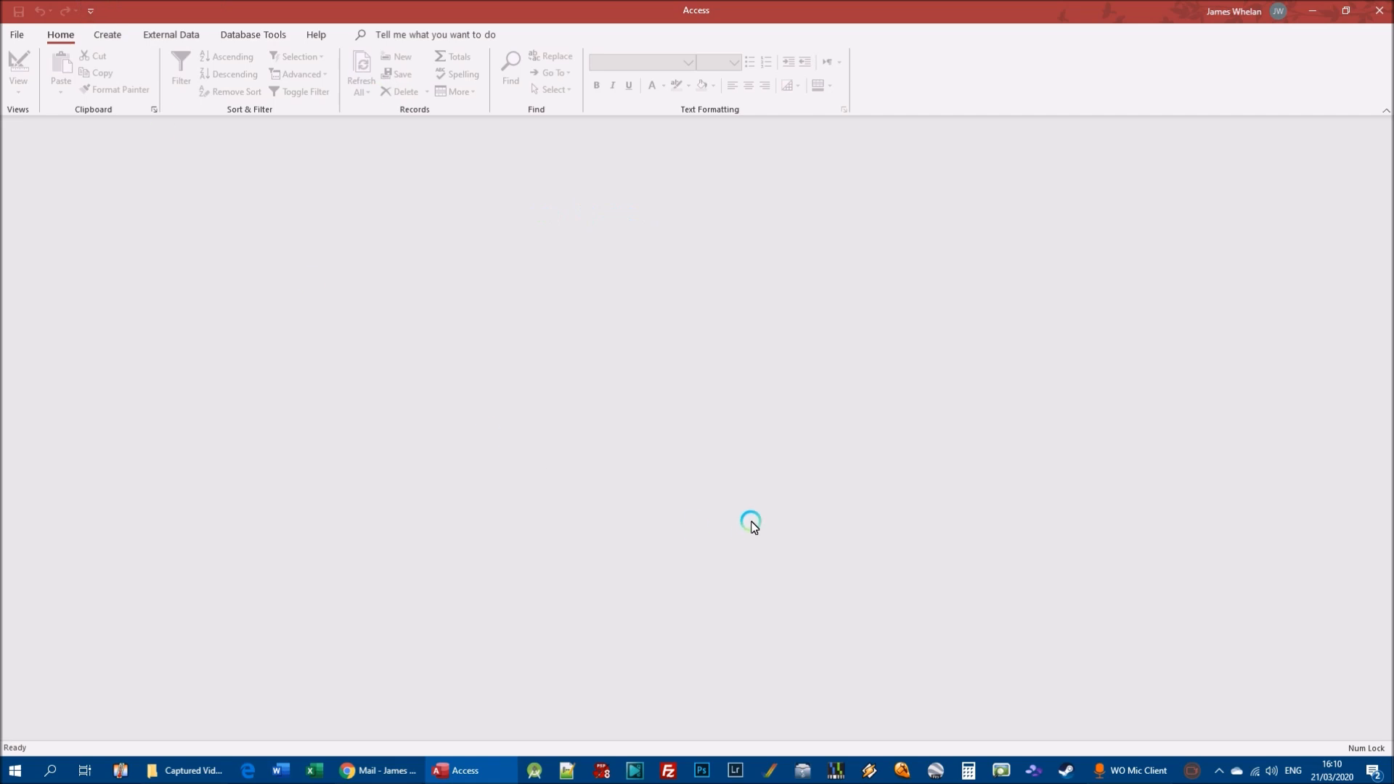
Step: Create a new blank database in the Documents folder with the default file name
mouse_move(1124, 773)
click(24, 35)
click(183, 131)
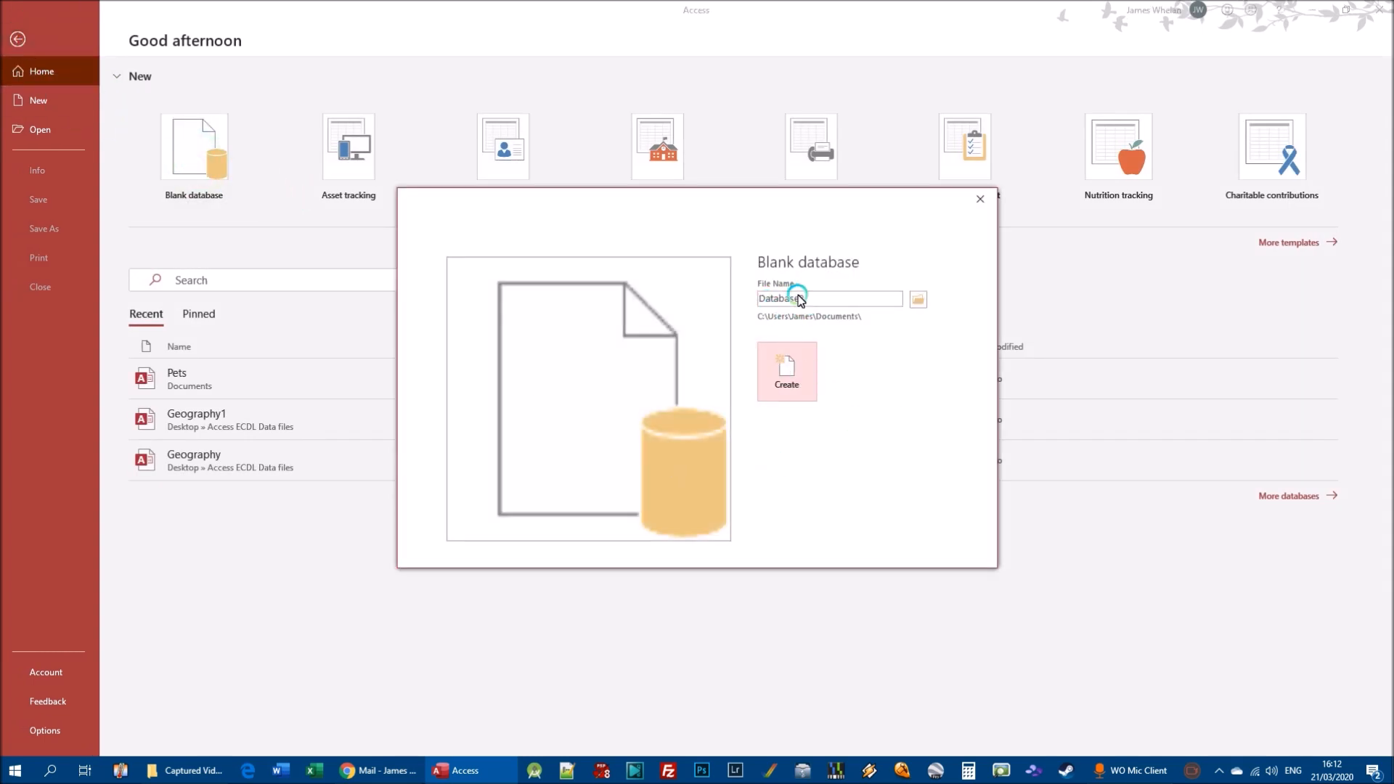
click(790, 375)
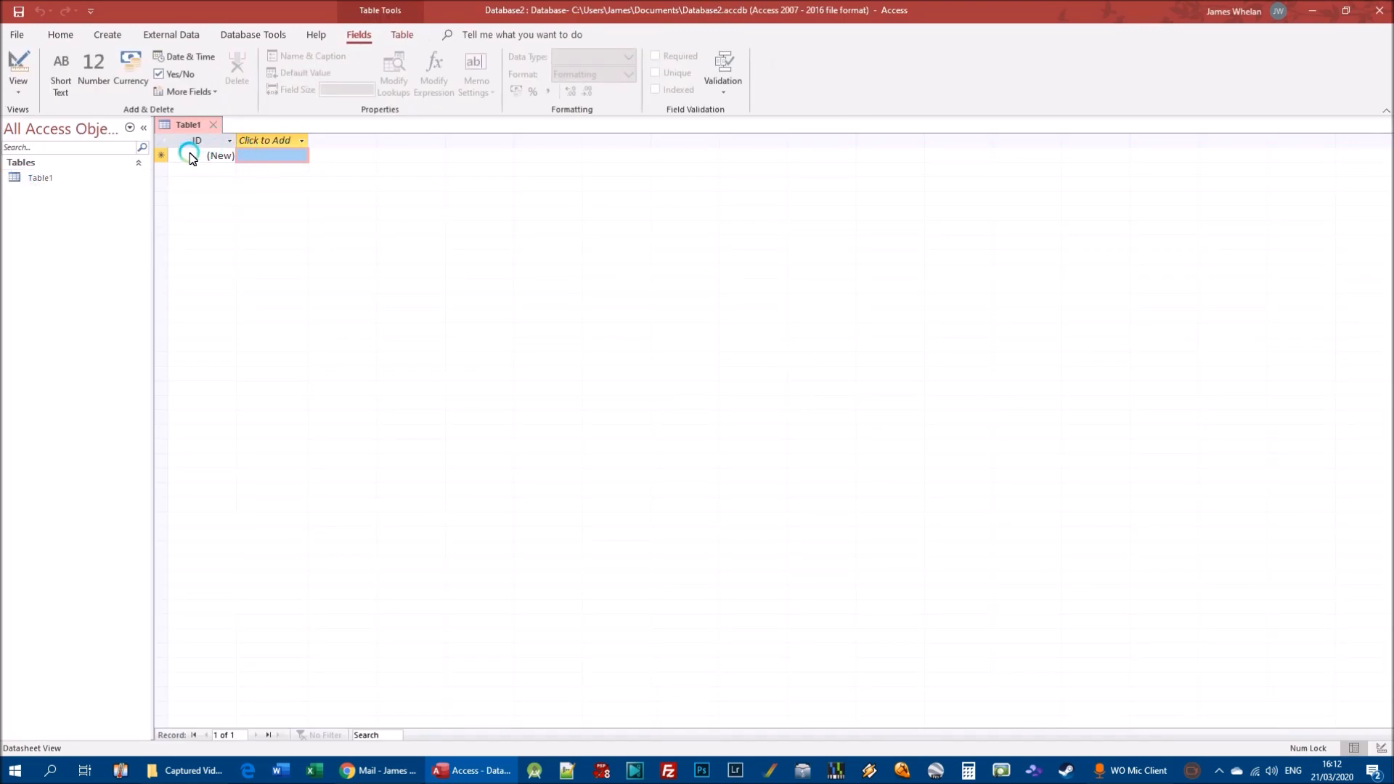
Step: Switch the new table to Design View, saving it under its default name, and select the ID field's Data Type
click(17, 87)
click(73, 163)
click(699, 291)
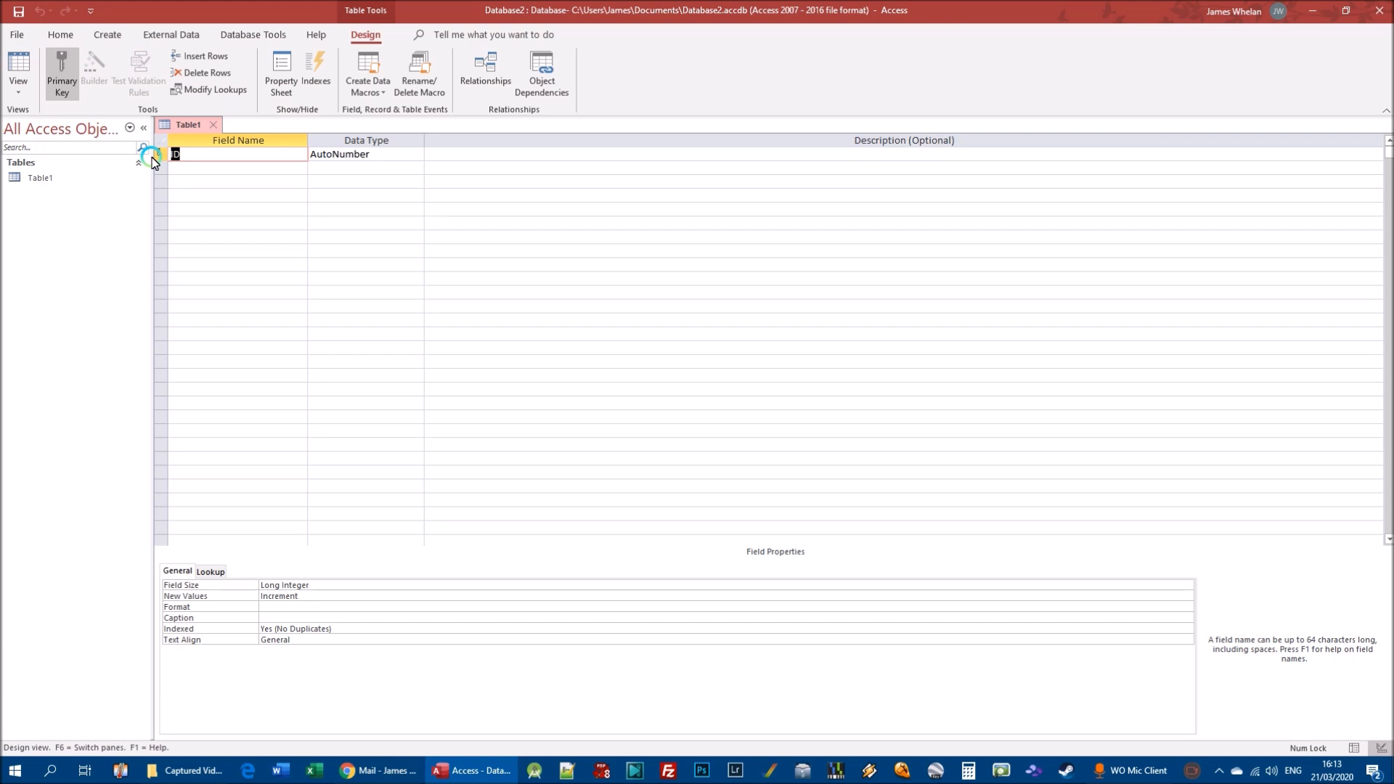
click(383, 156)
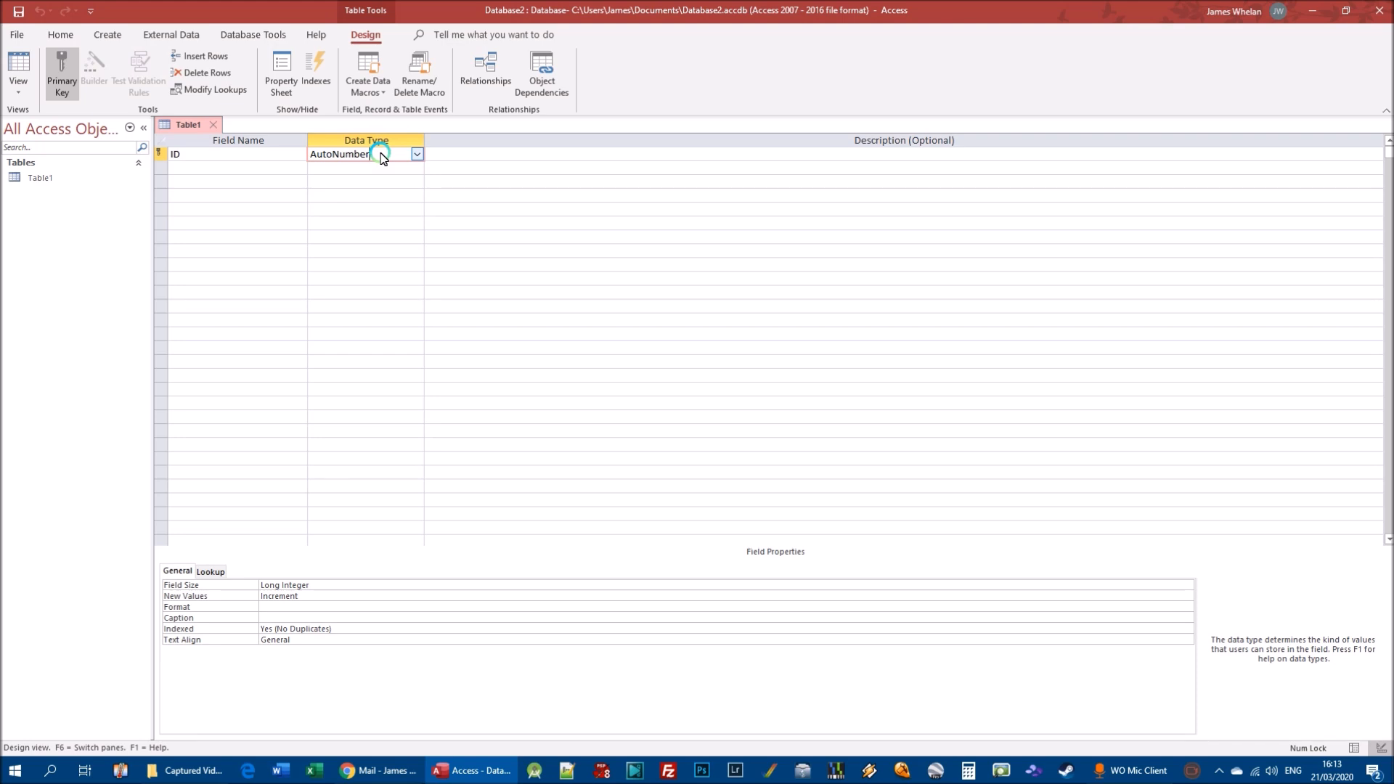
Step: Review the ID field's name and data type, and close the new blank database while keeping Access open
click(186, 153)
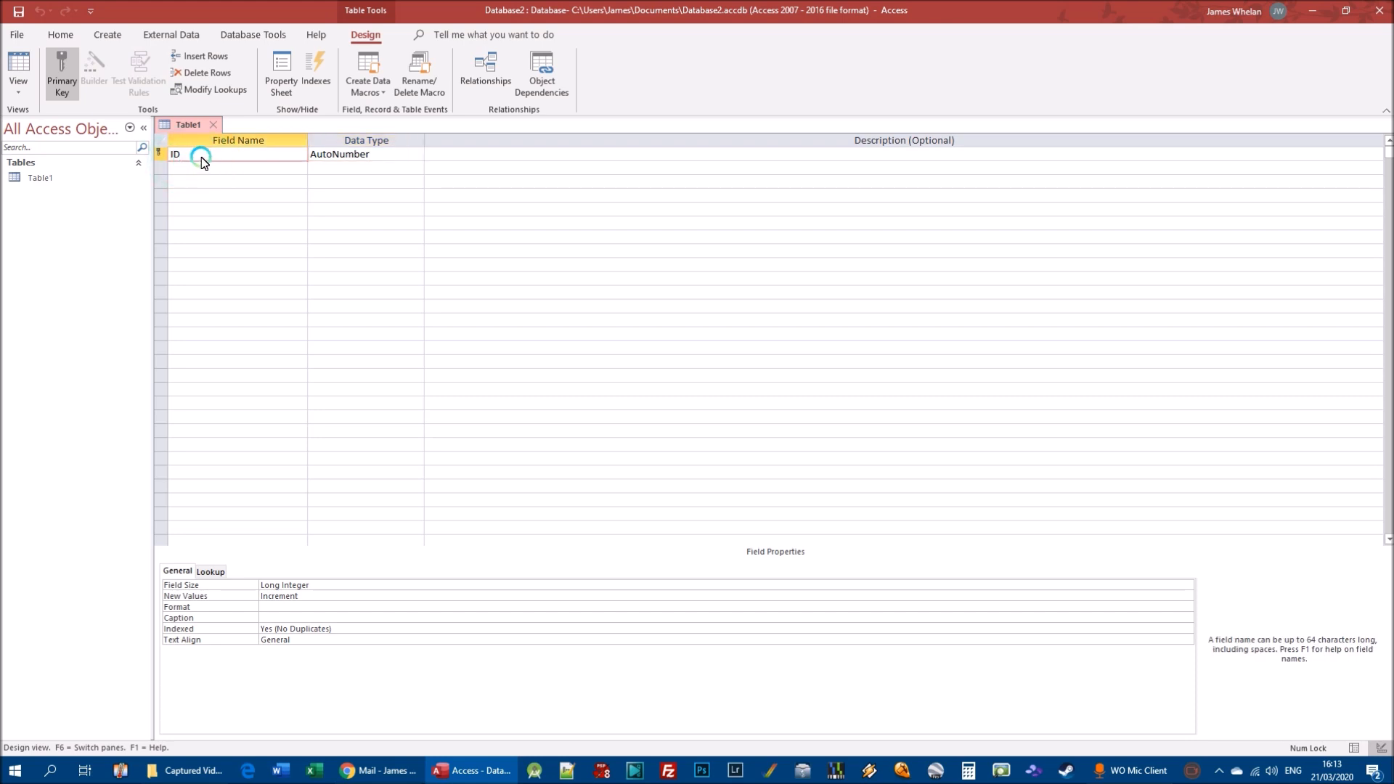
click(363, 156)
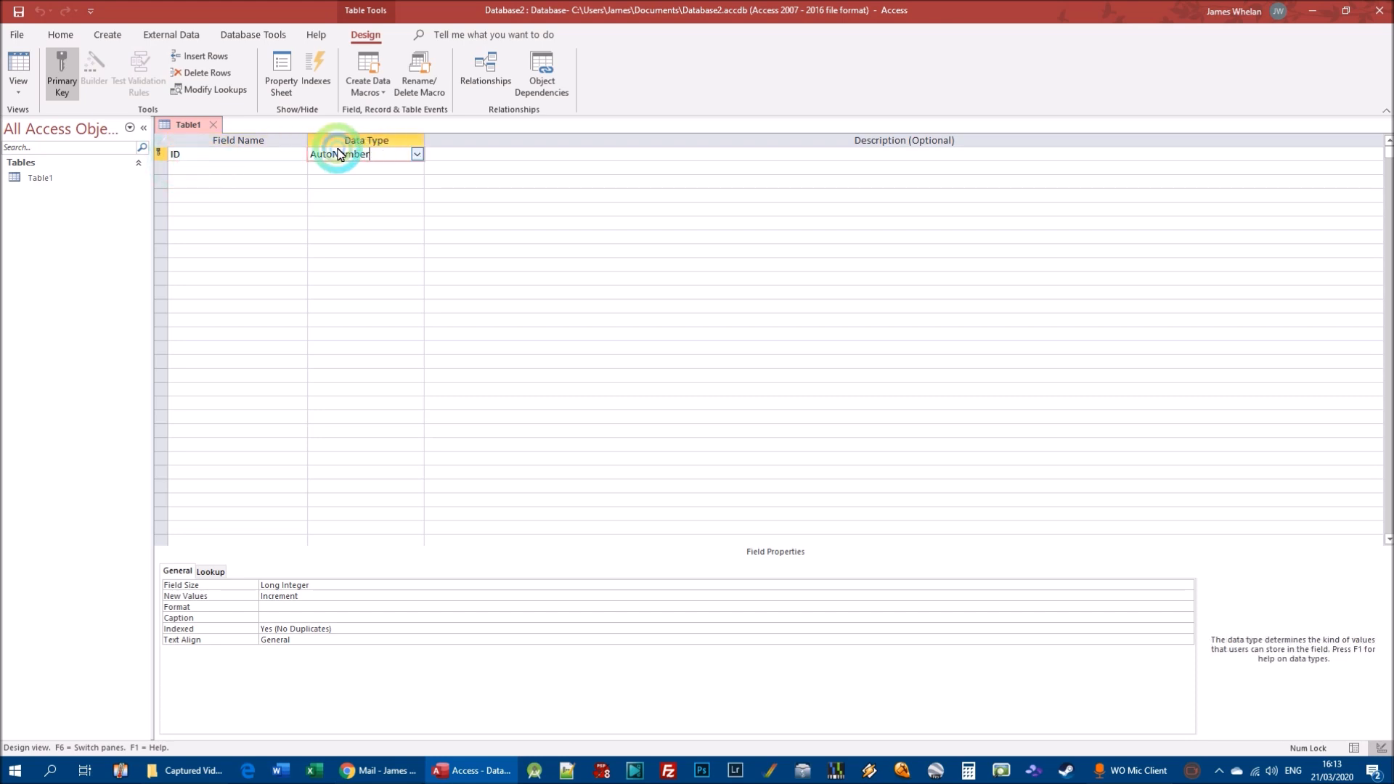
double_click(368, 155)
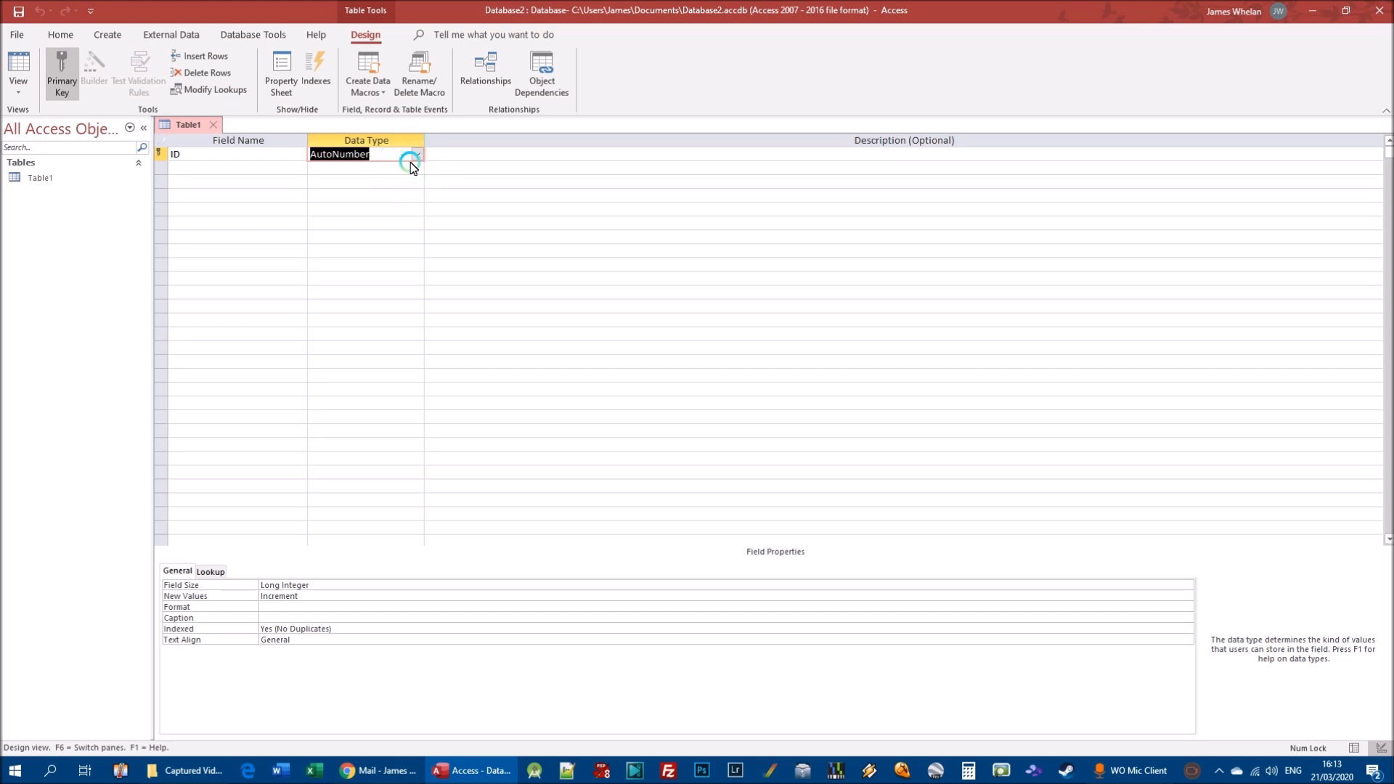
click(22, 32)
click(52, 289)
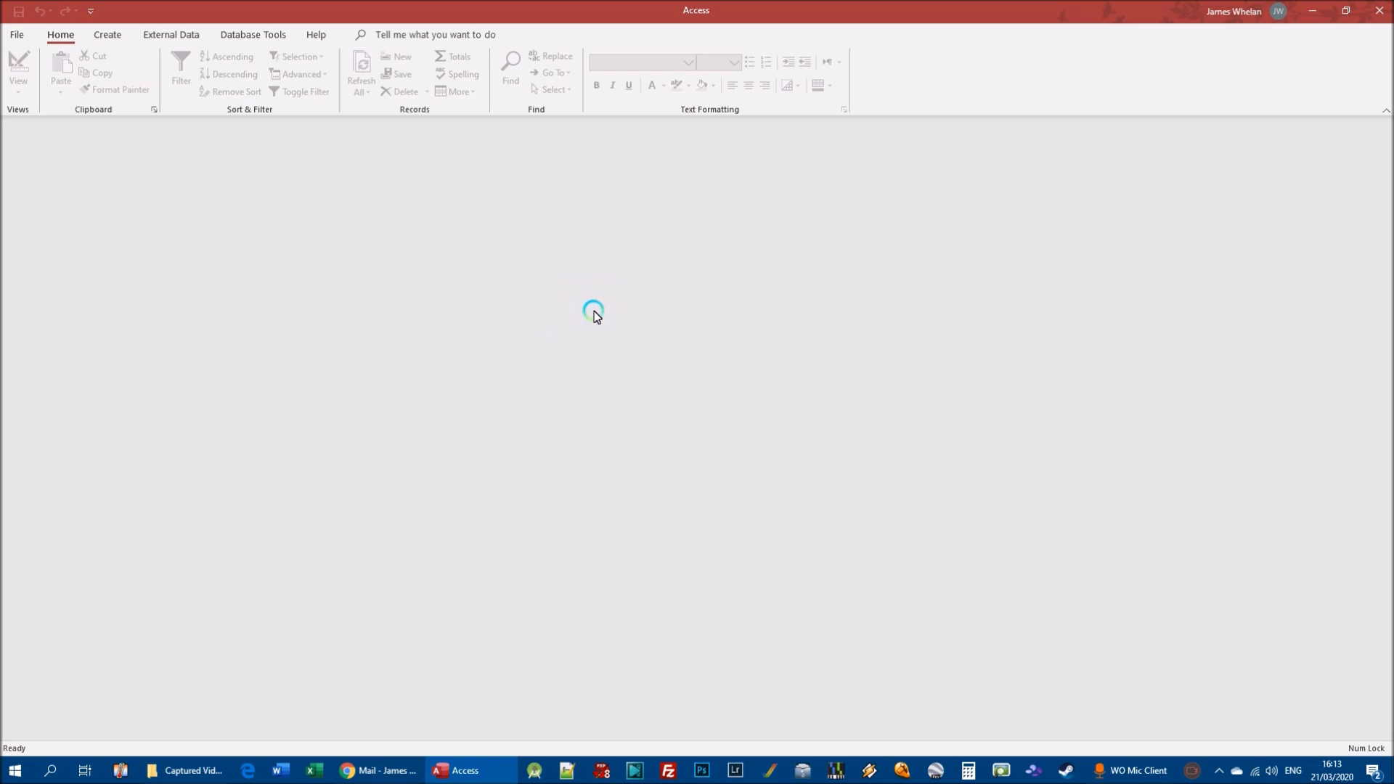
Step: Open the Daley database from the Access ECDL Data files folder on the Desktop
click(16, 35)
click(64, 109)
click(44, 125)
click(202, 291)
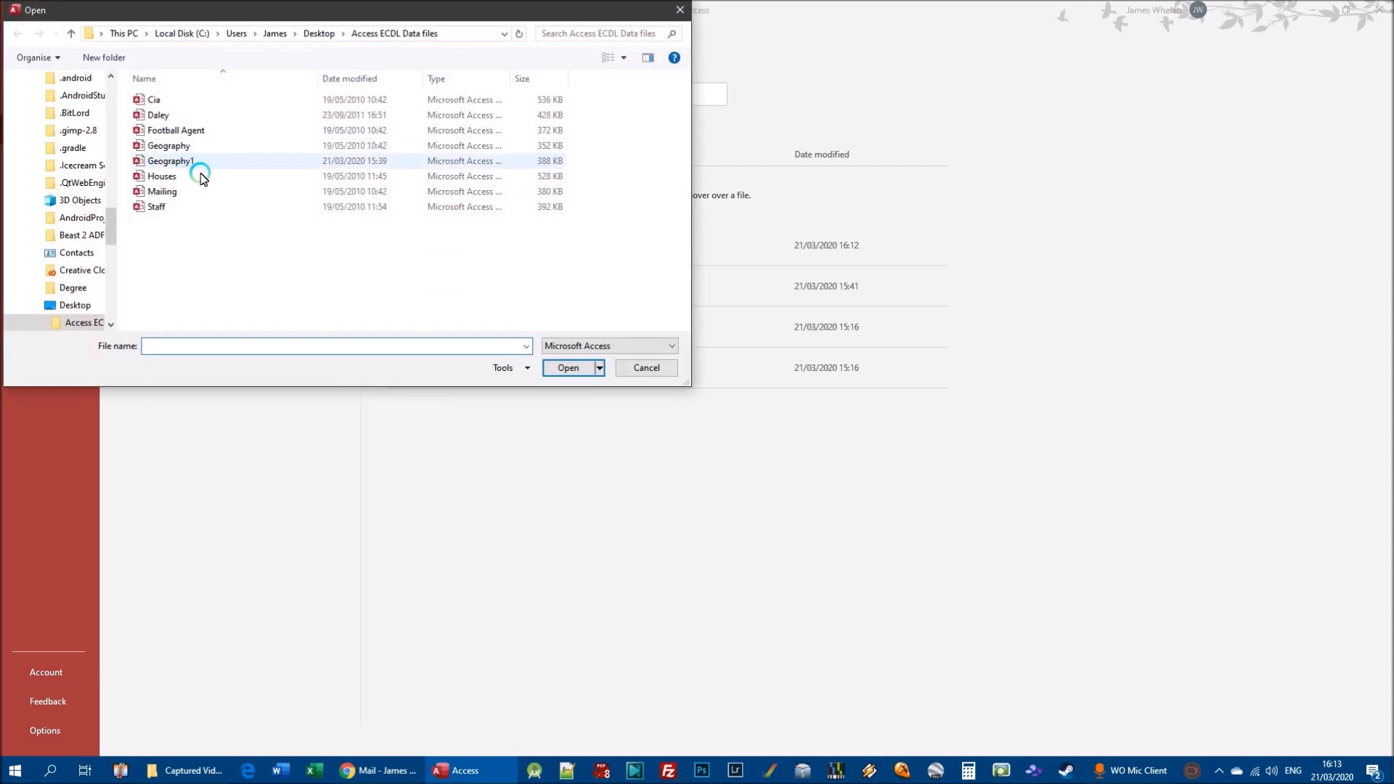
double_click(149, 116)
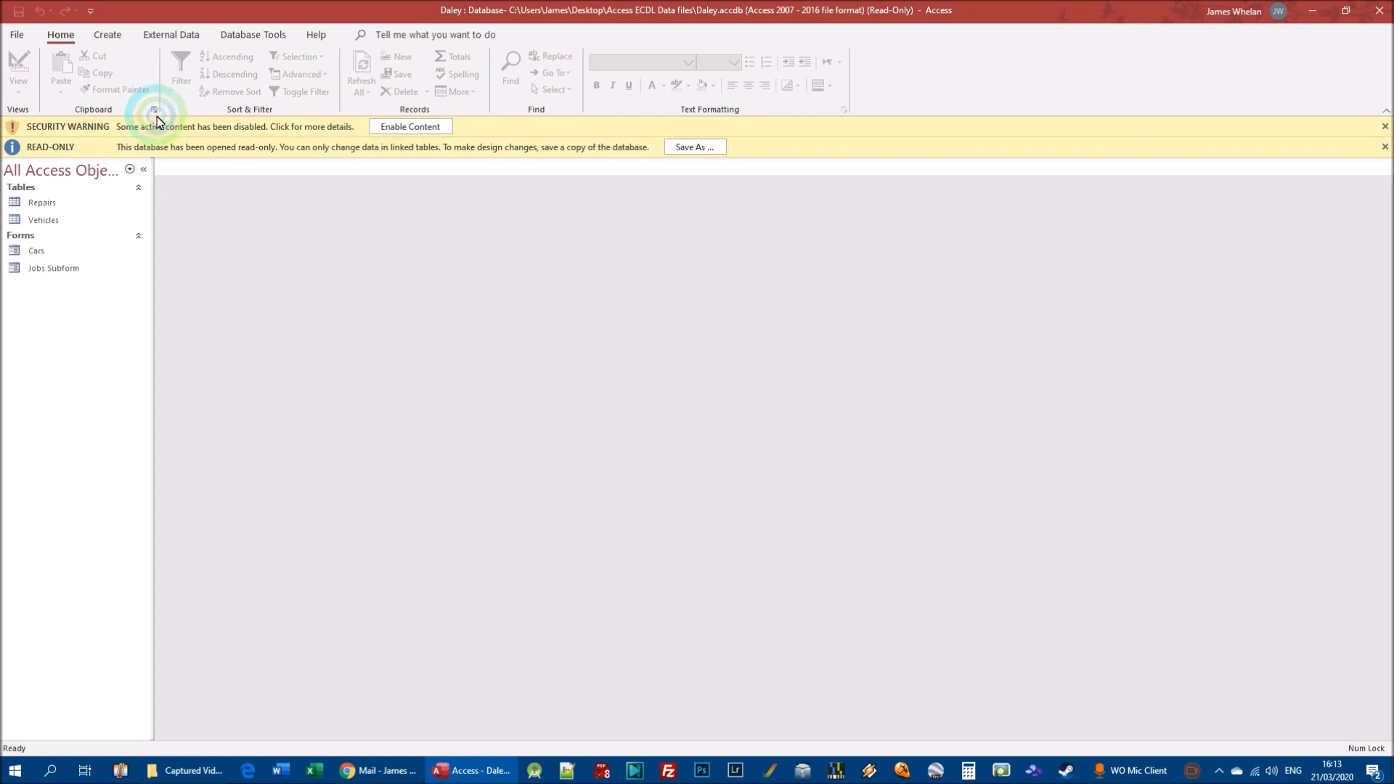
Step: Save an editable copy of the read-only database as Daley1 in the same folder and enable its content
click(696, 147)
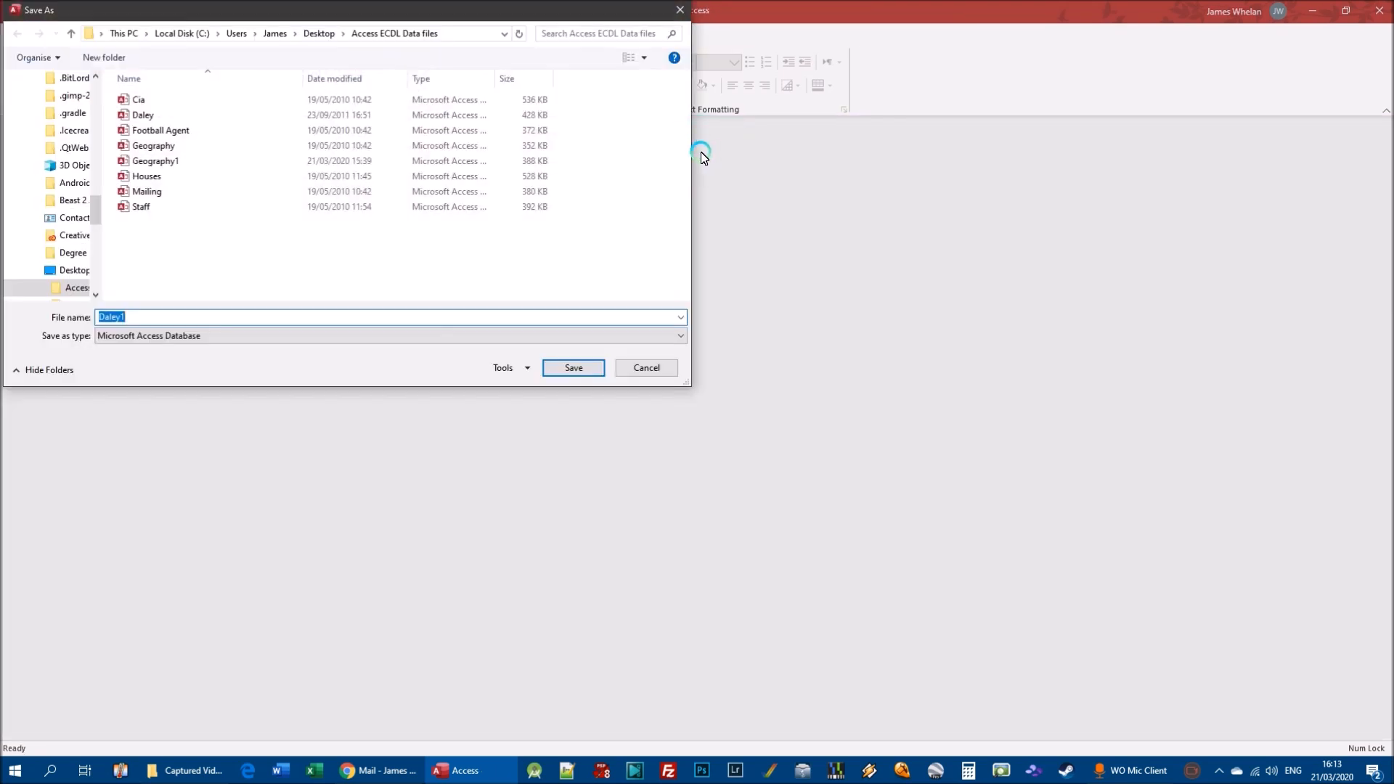
click(152, 318)
click(565, 369)
click(401, 124)
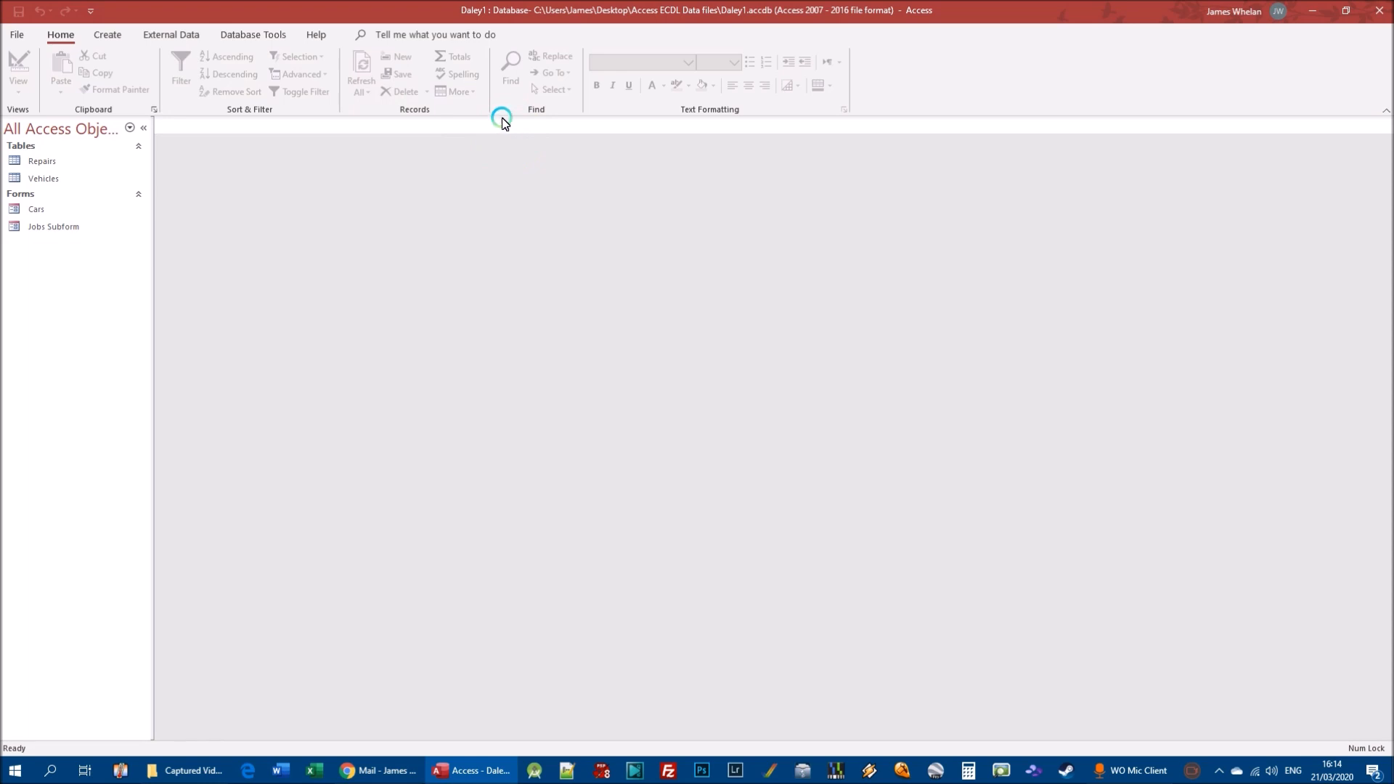
Step: View the Vehicles table in Datasheet View and, from the list of objects, in Design View, closing it each time
click(72, 182)
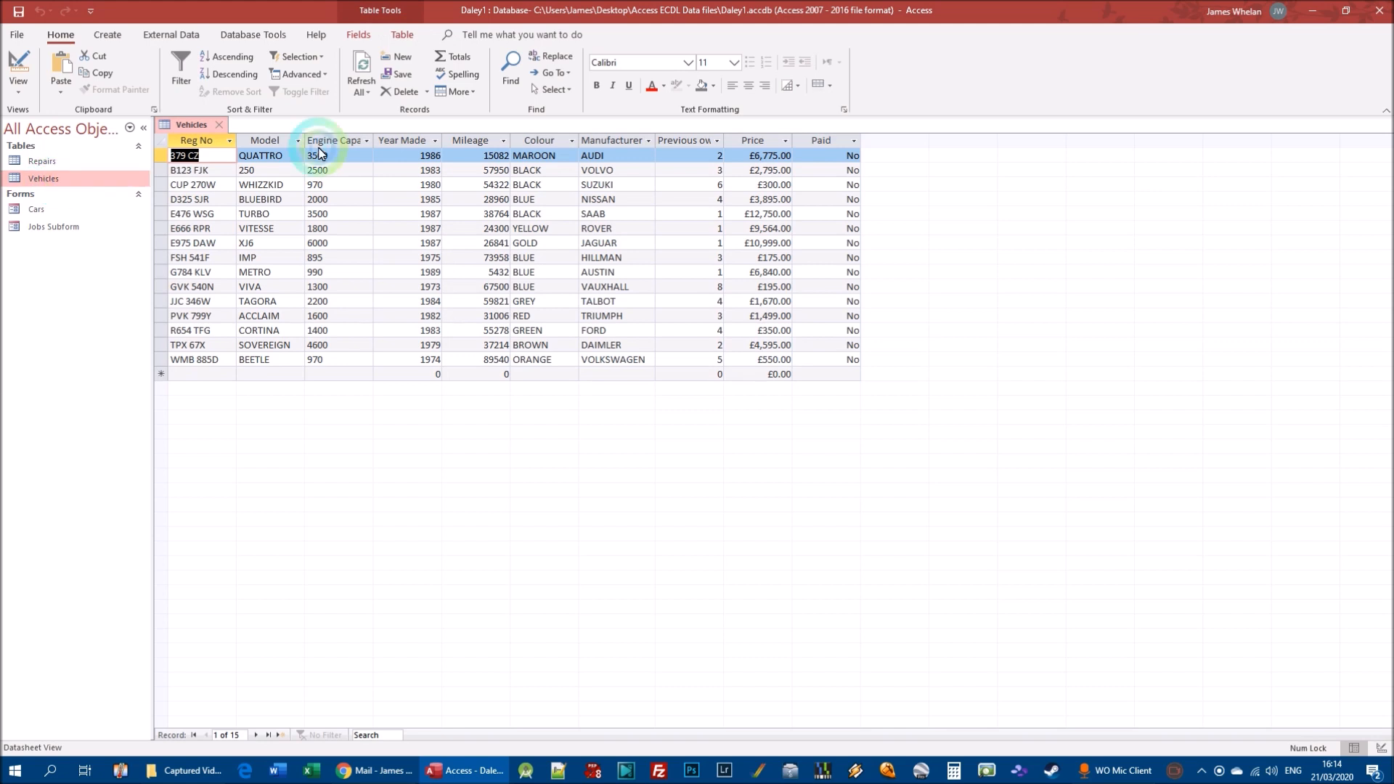
click(218, 125)
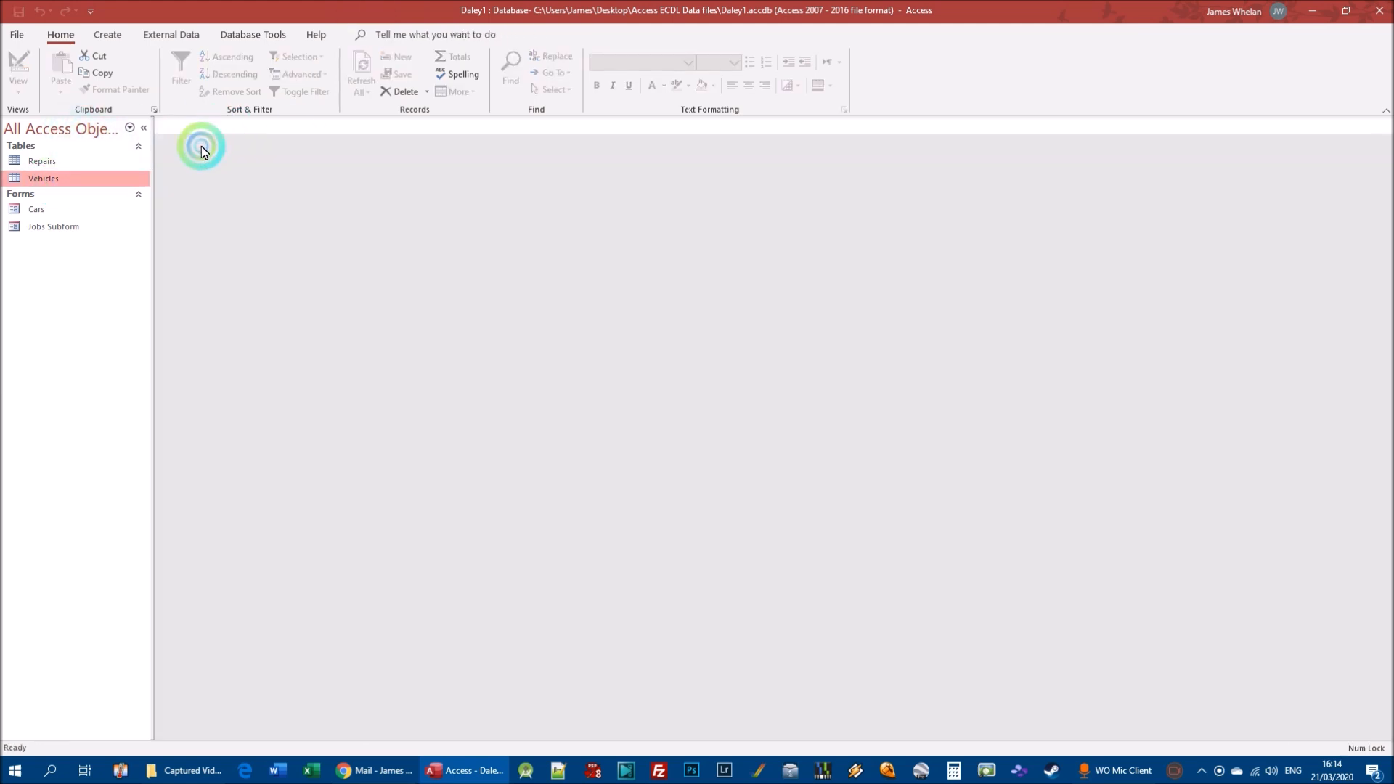
right_click(48, 182)
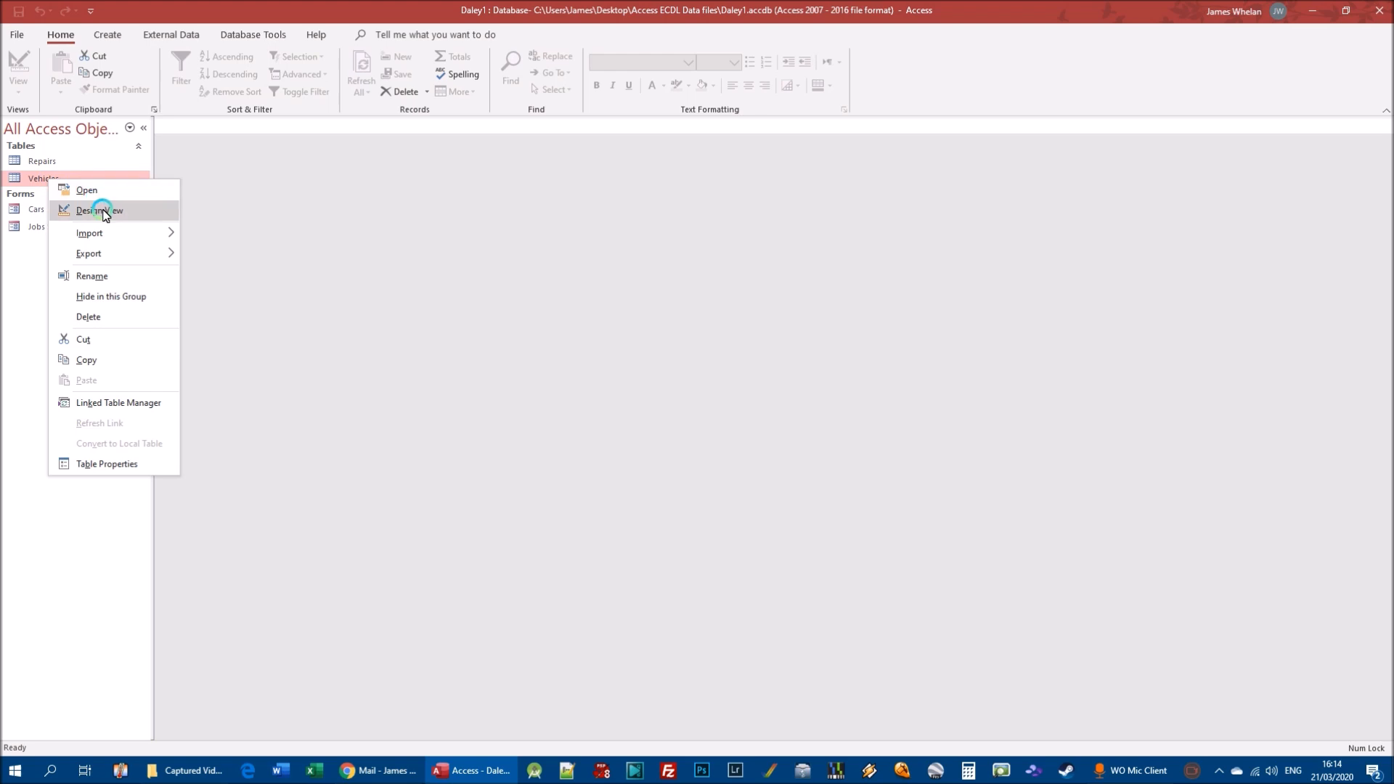
click(121, 213)
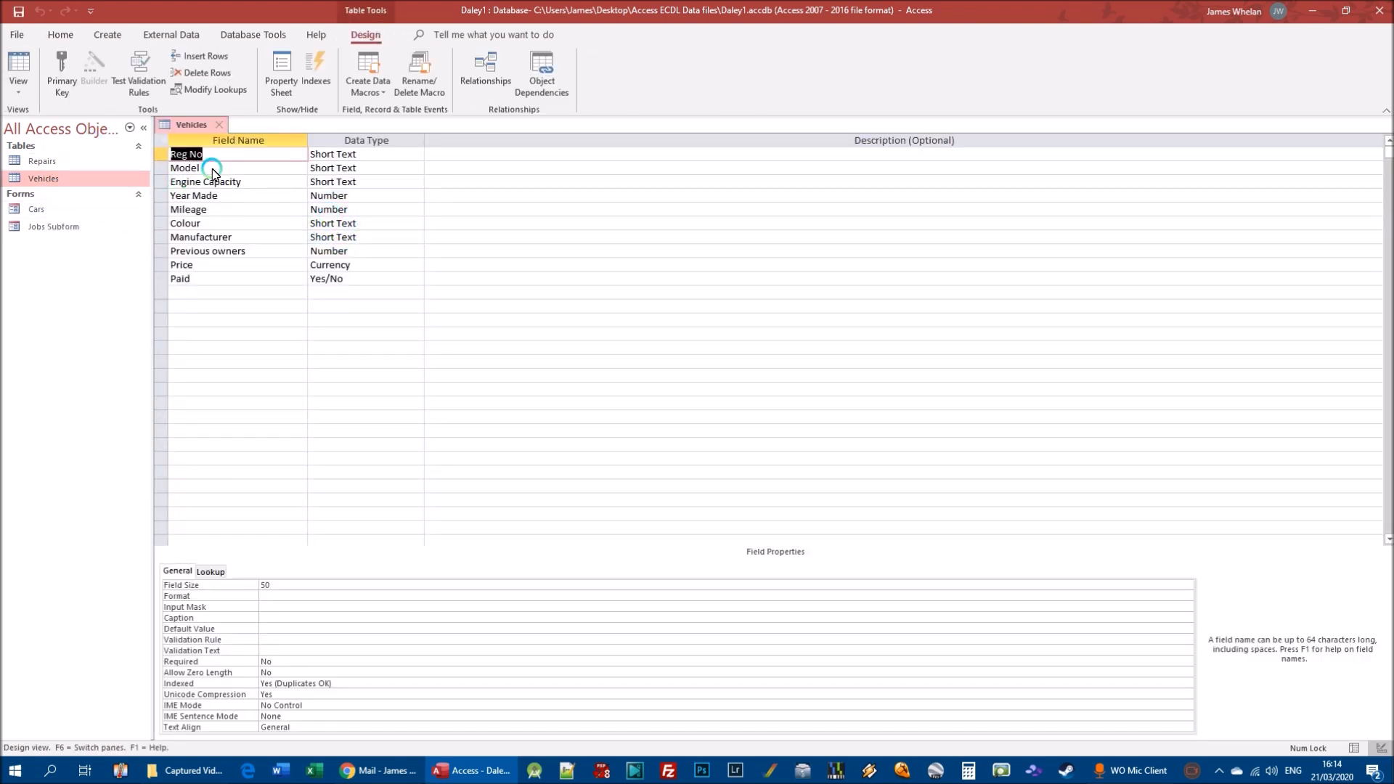
click(218, 124)
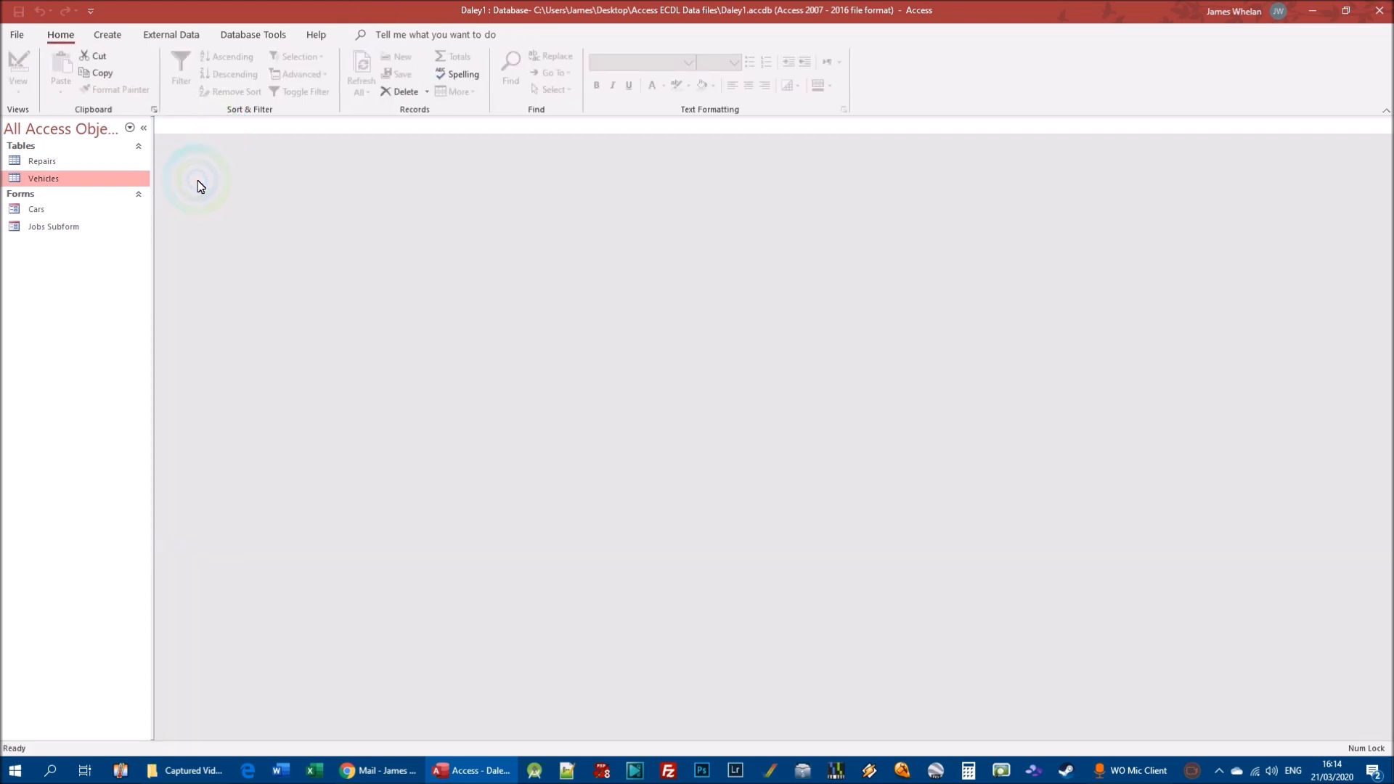
Step: Reopen the Vehicles table as a datasheet, switch it to Design View and close it
double_click(61, 182)
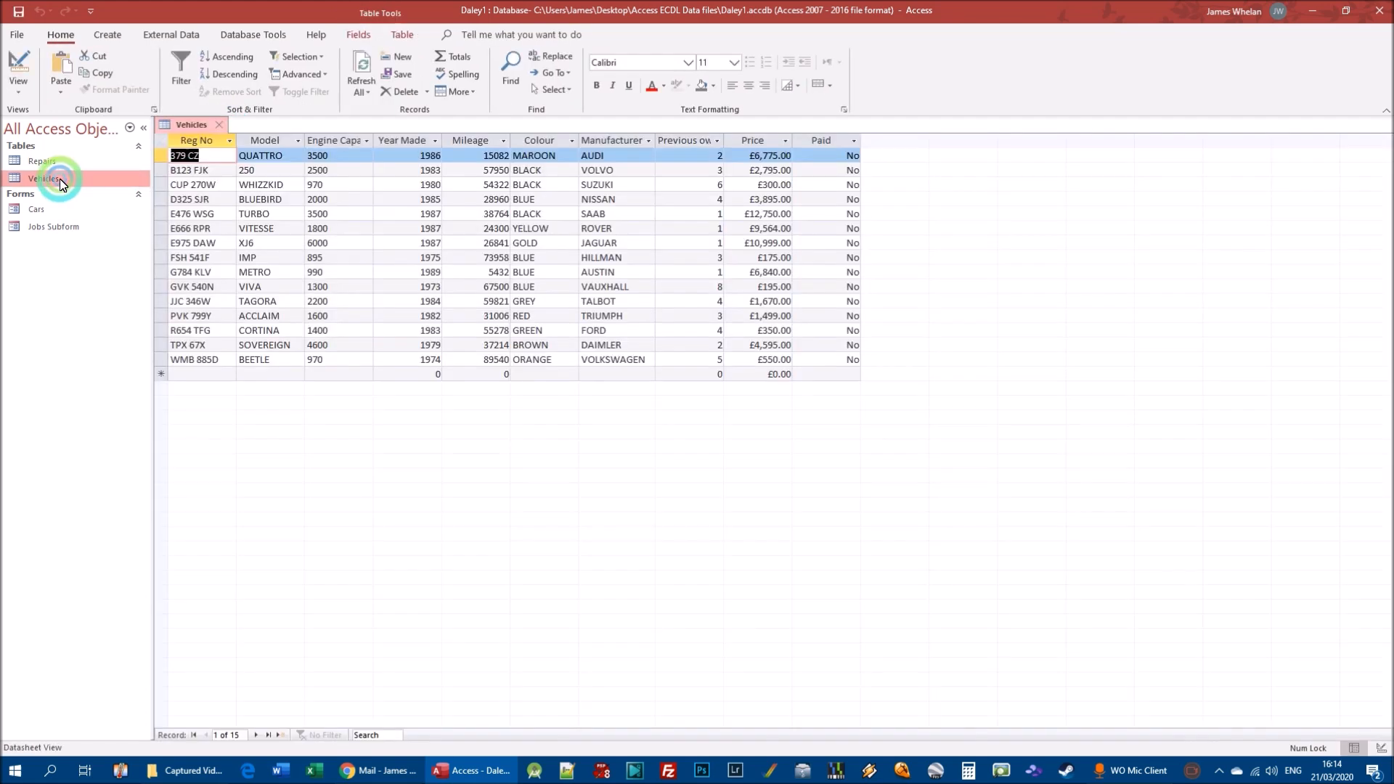
click(16, 91)
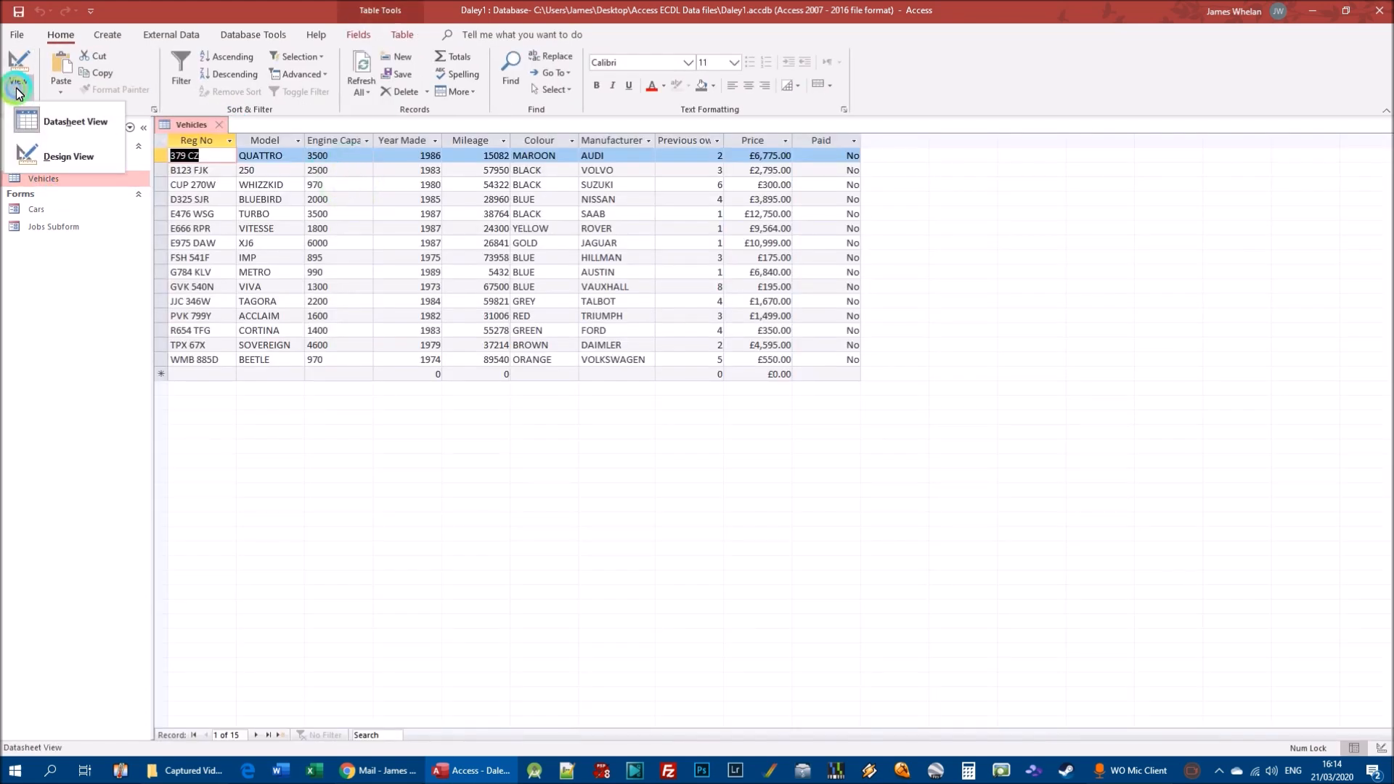
click(65, 153)
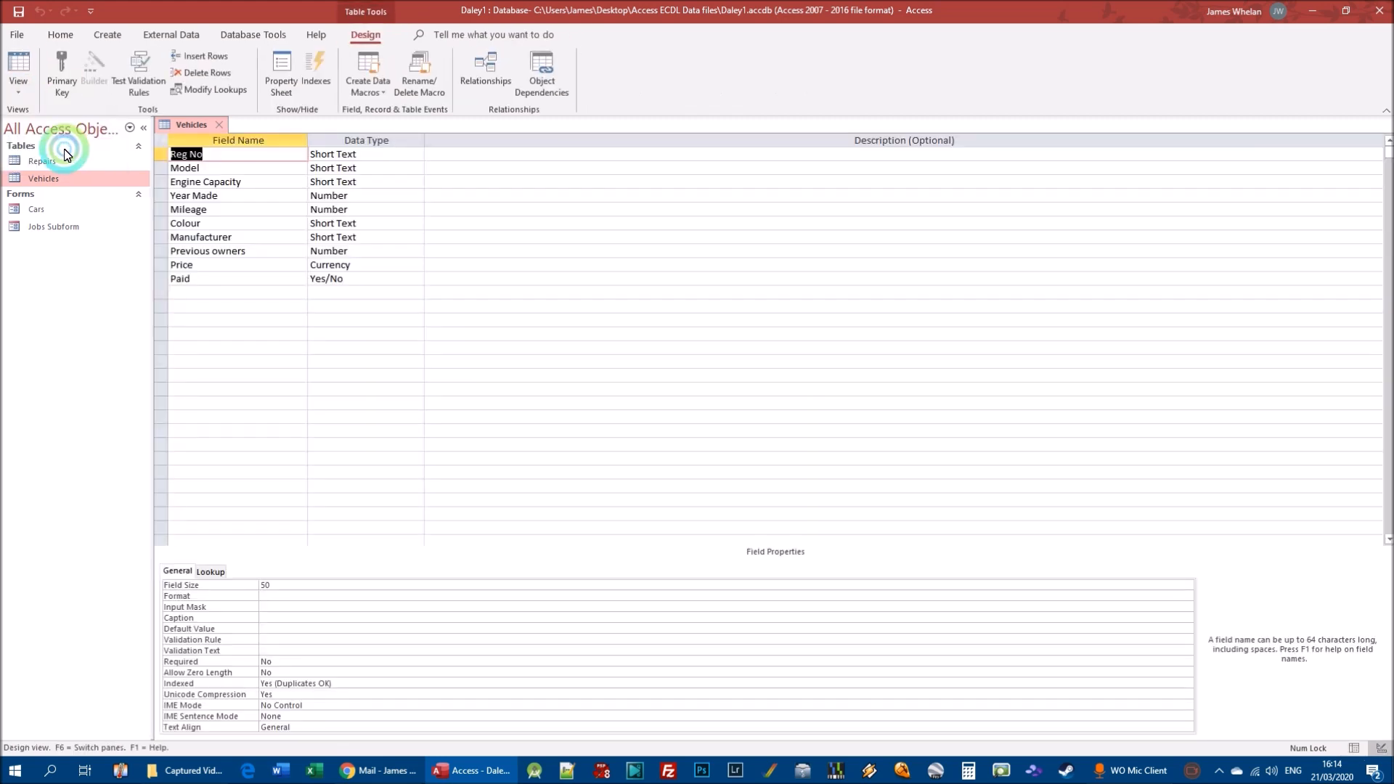
click(219, 125)
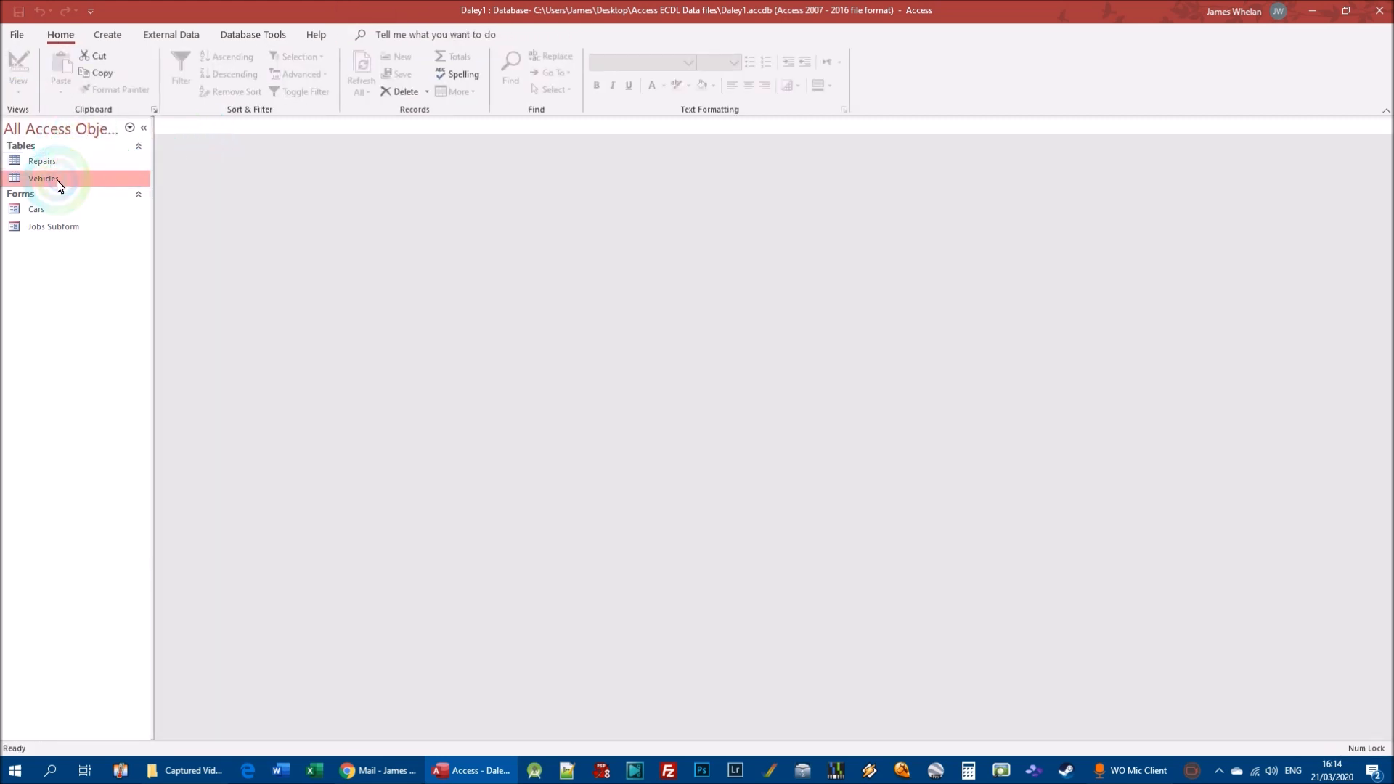
Step: Open the Vehicles table straight in Design View and look through its fields from Reg No to Paid
right_click(57, 181)
click(113, 212)
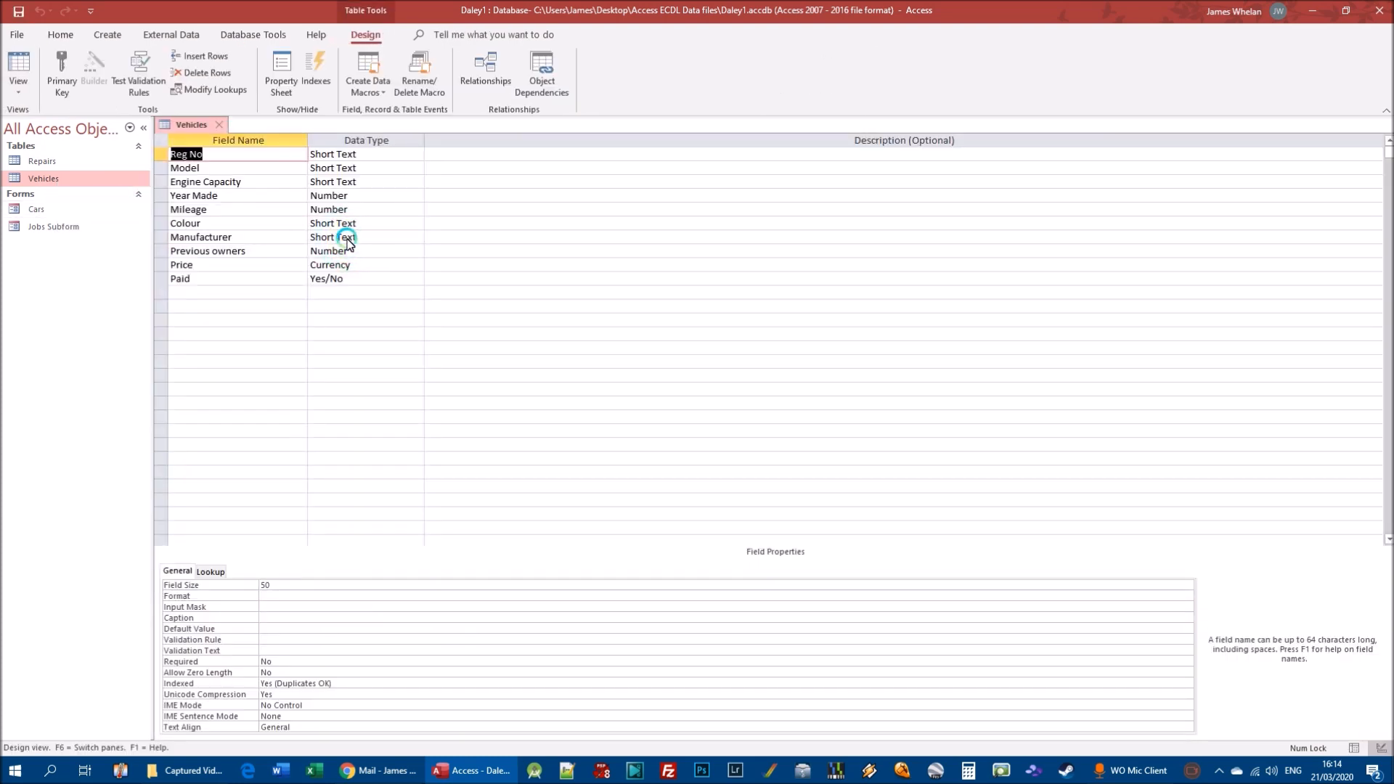
click(550, 266)
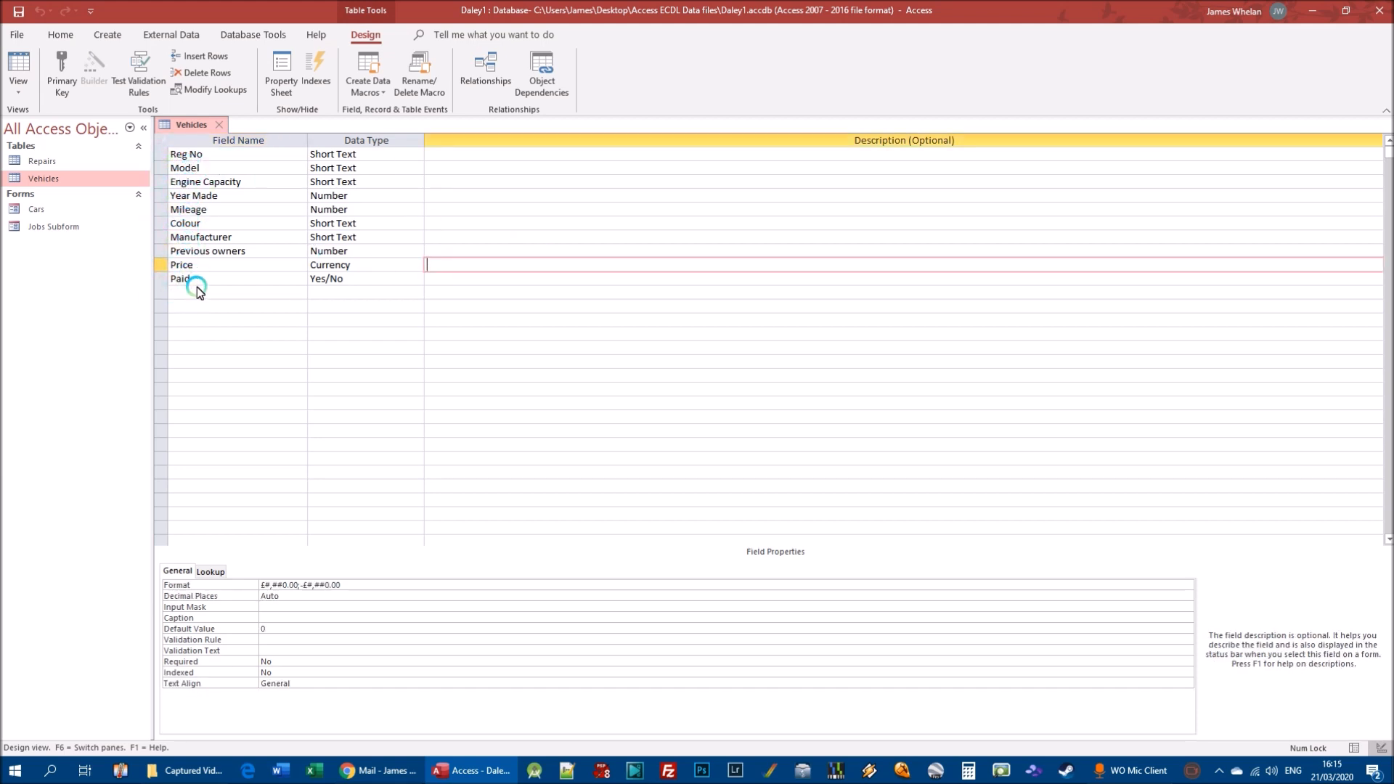
click(289, 306)
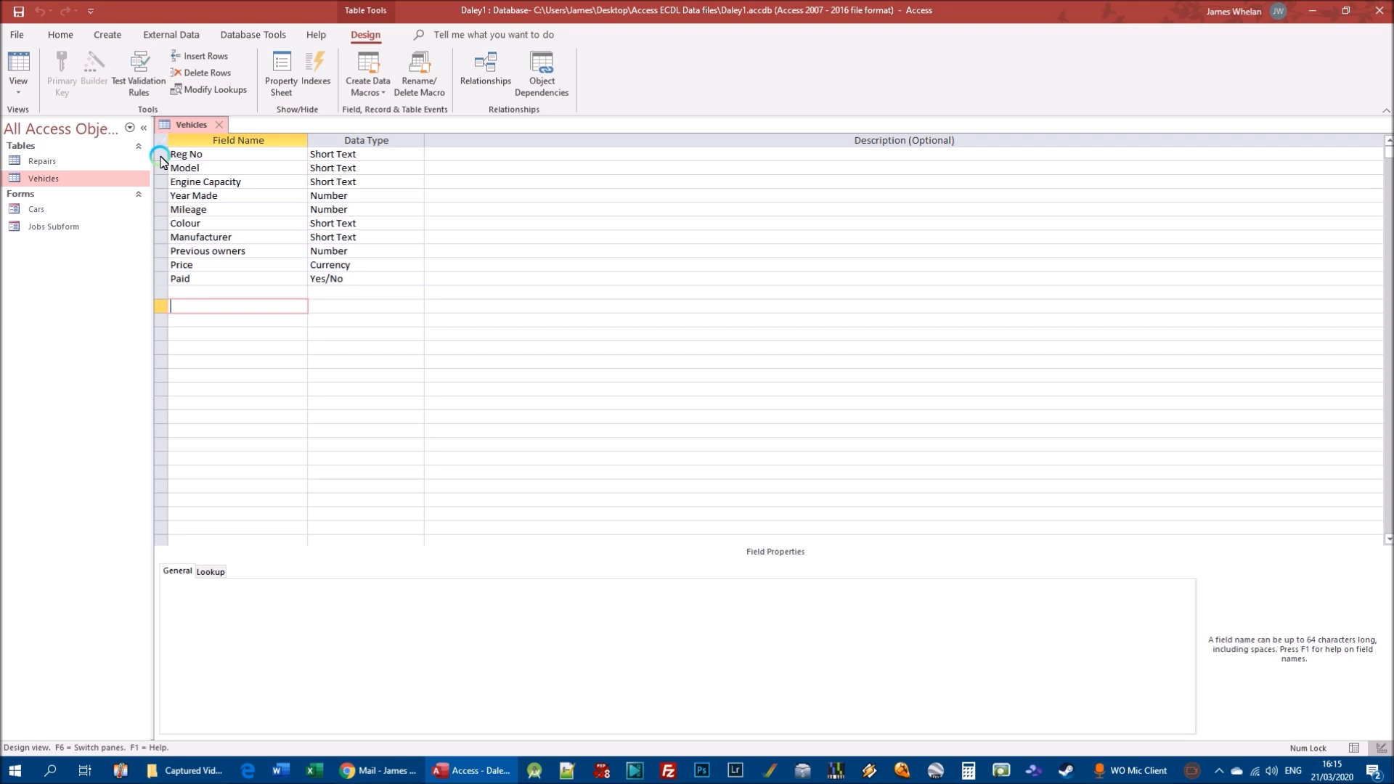
click(212, 155)
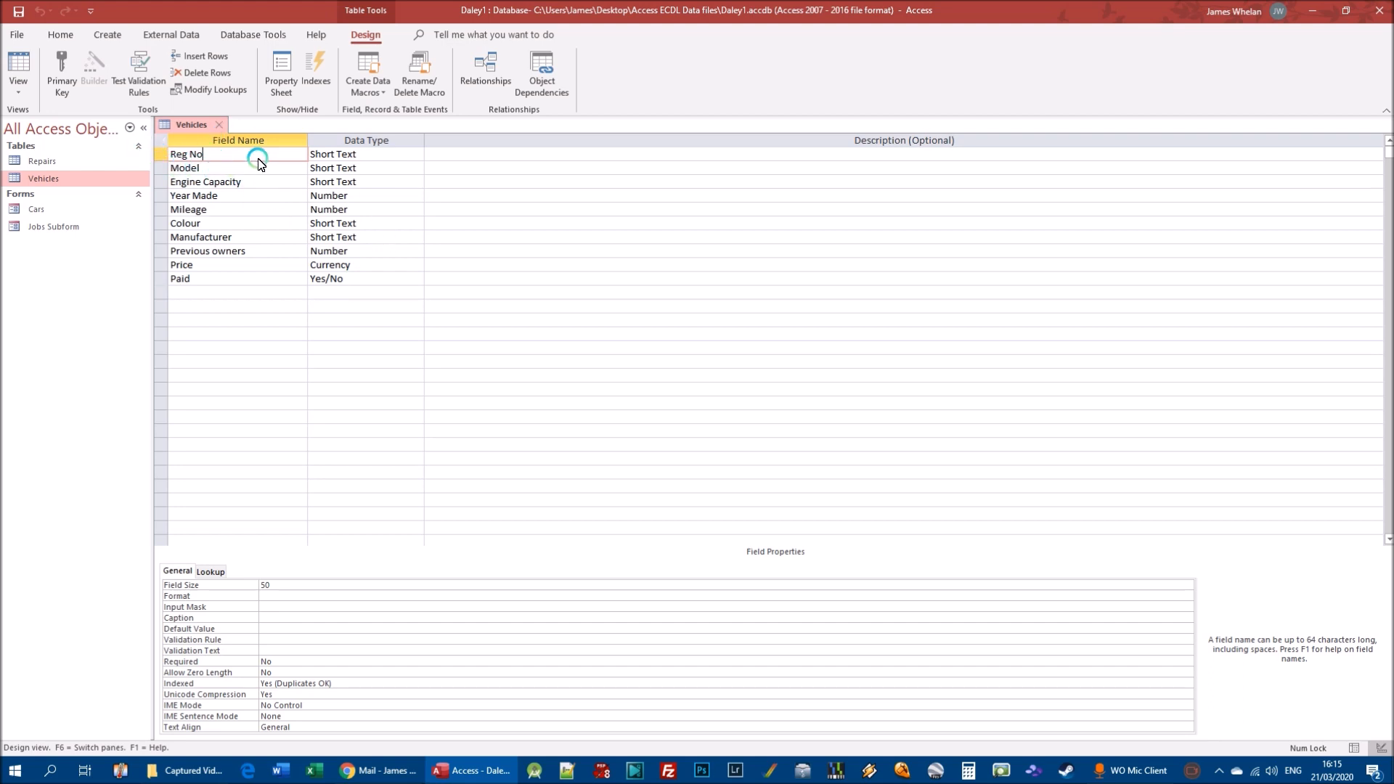
click(357, 279)
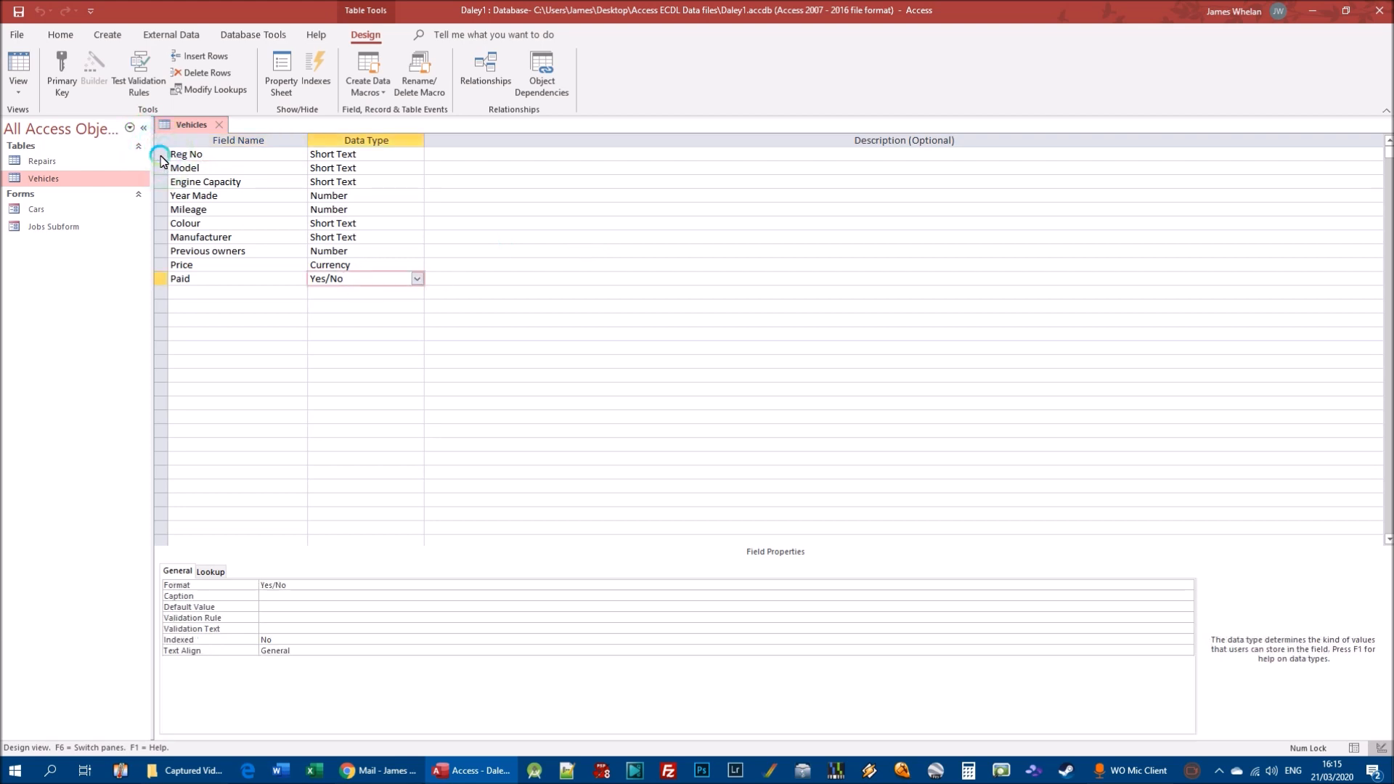
Step: Set Reg No as the primary key of the Vehicles table and save the table
right_click(160, 156)
click(399, 190)
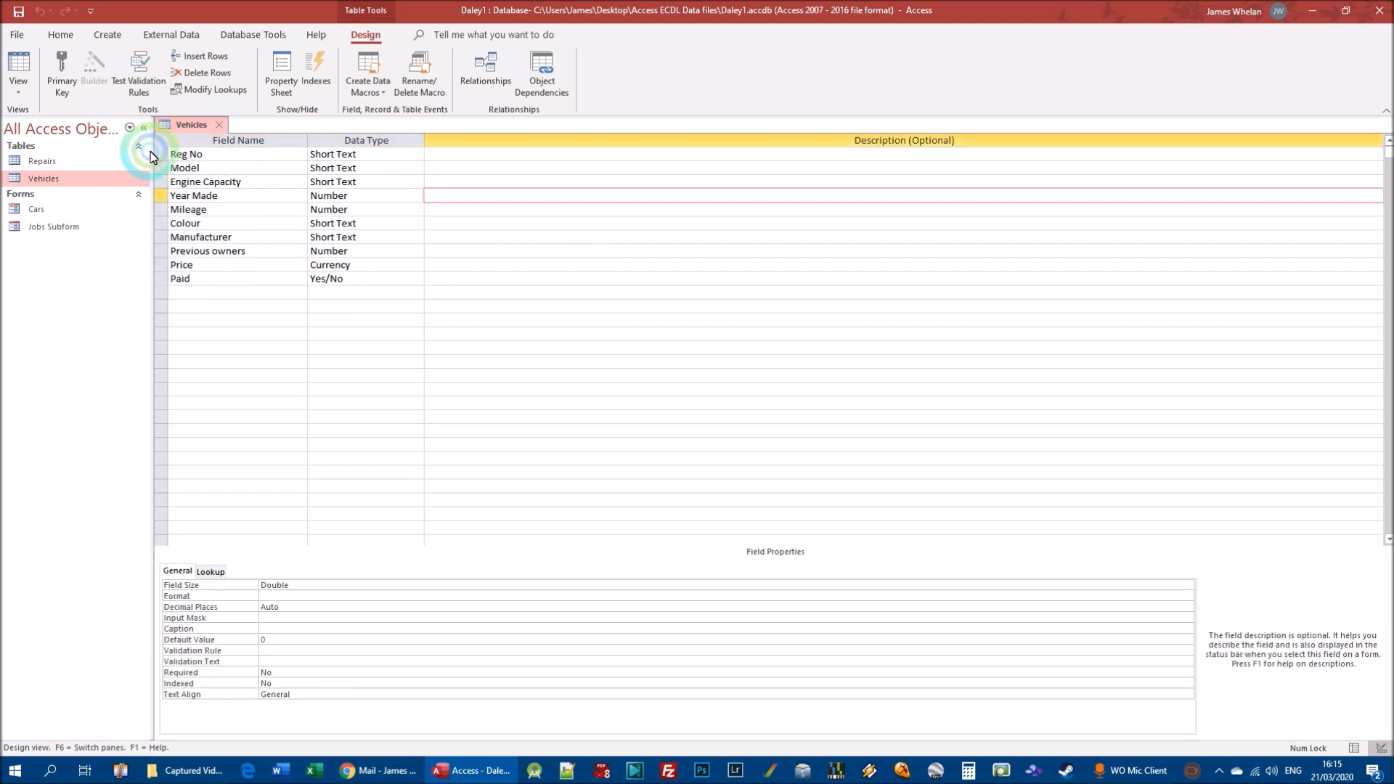
right_click(161, 157)
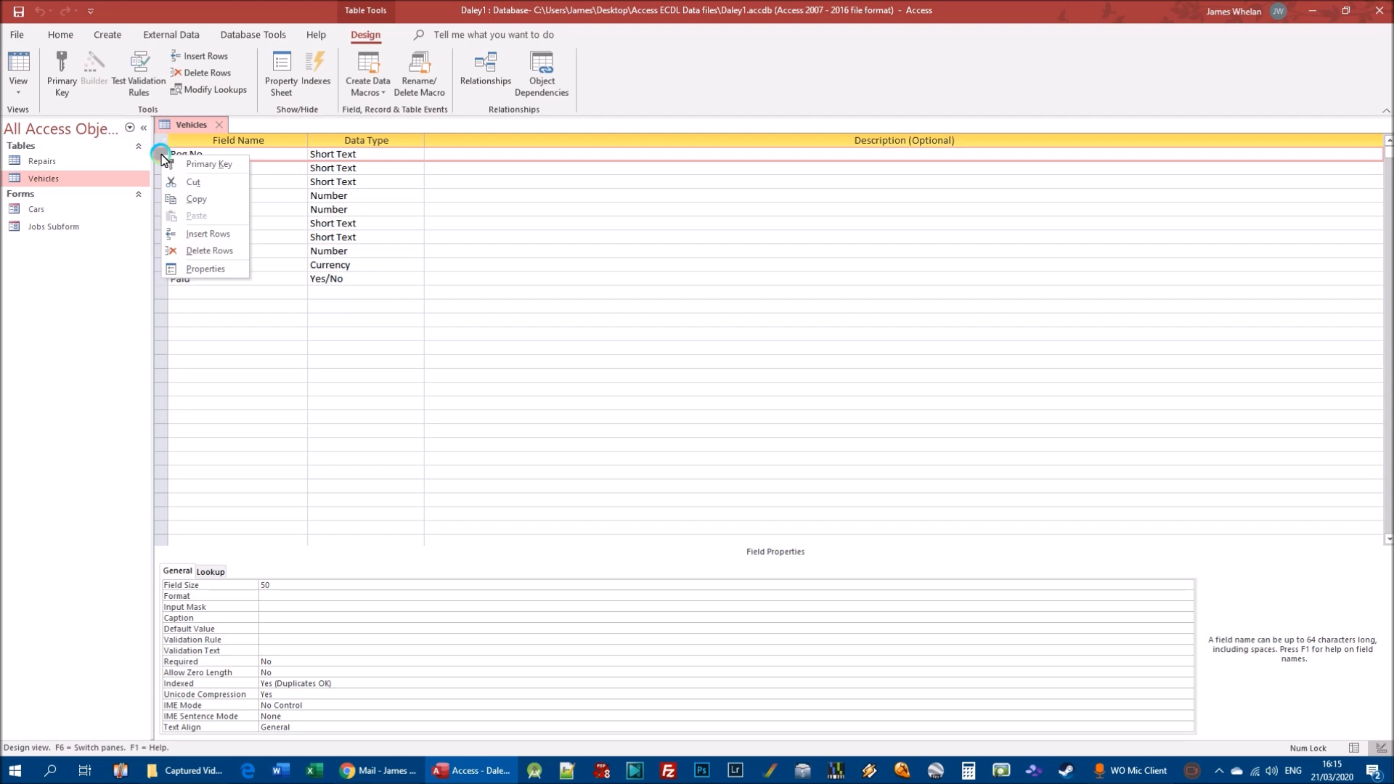
click(209, 166)
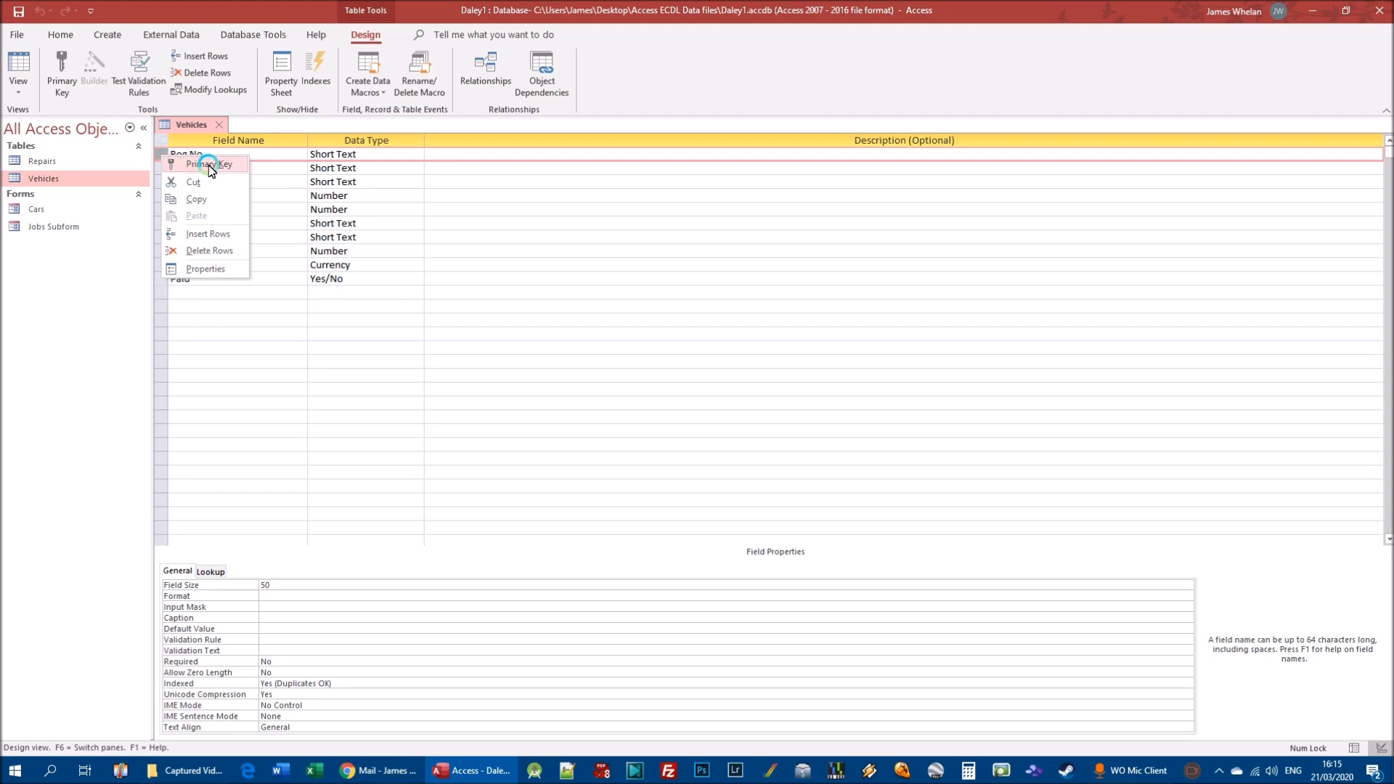
click(178, 161)
click(417, 266)
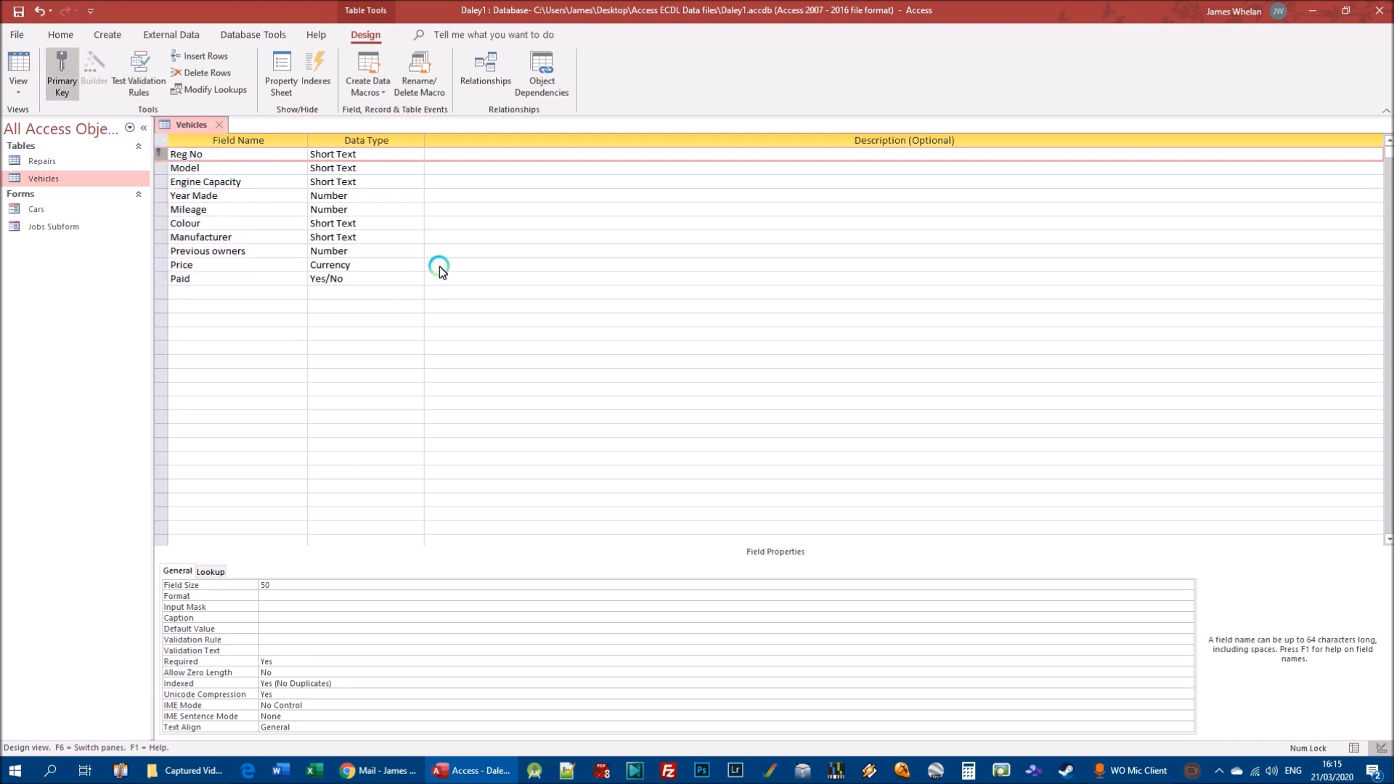
click(162, 155)
click(227, 151)
Step: View the Vehicles records in Datasheet View and return to Design View
click(22, 90)
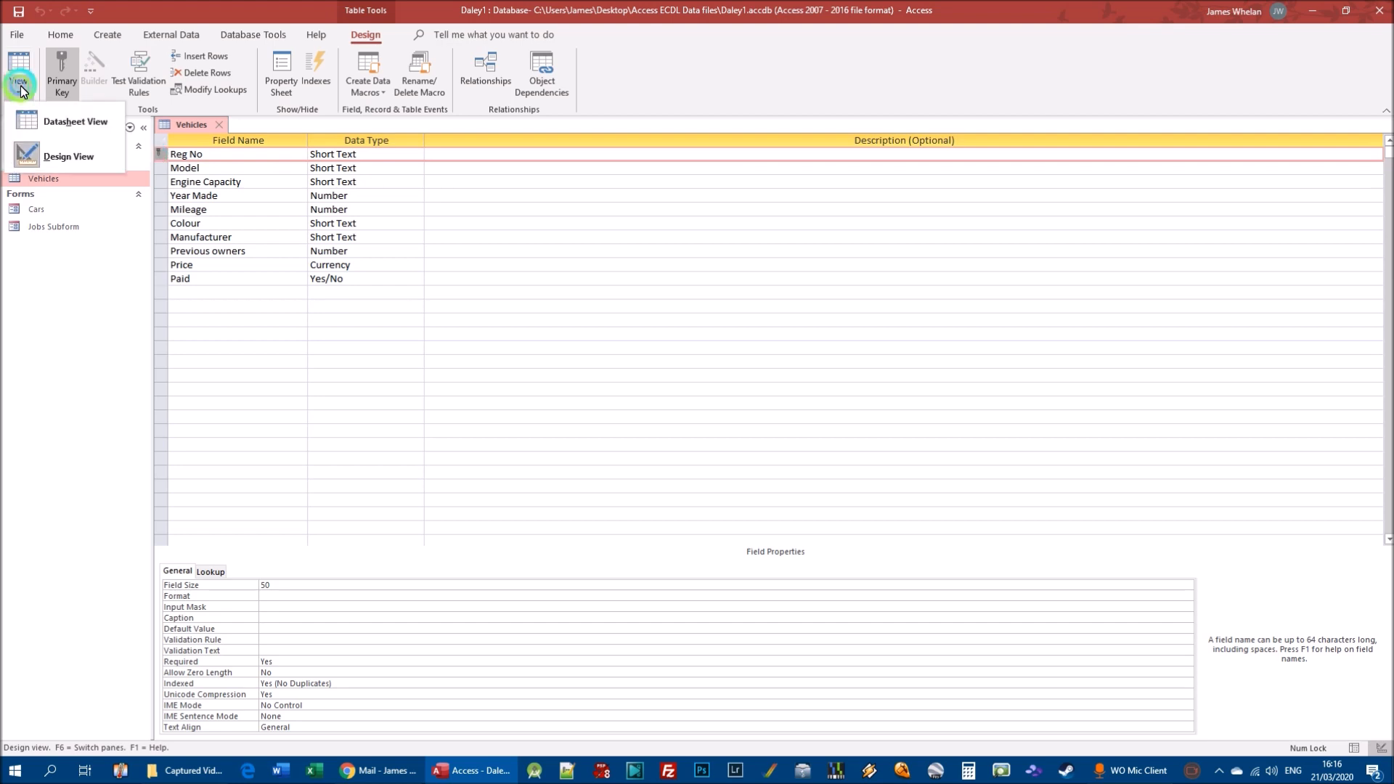
click(58, 124)
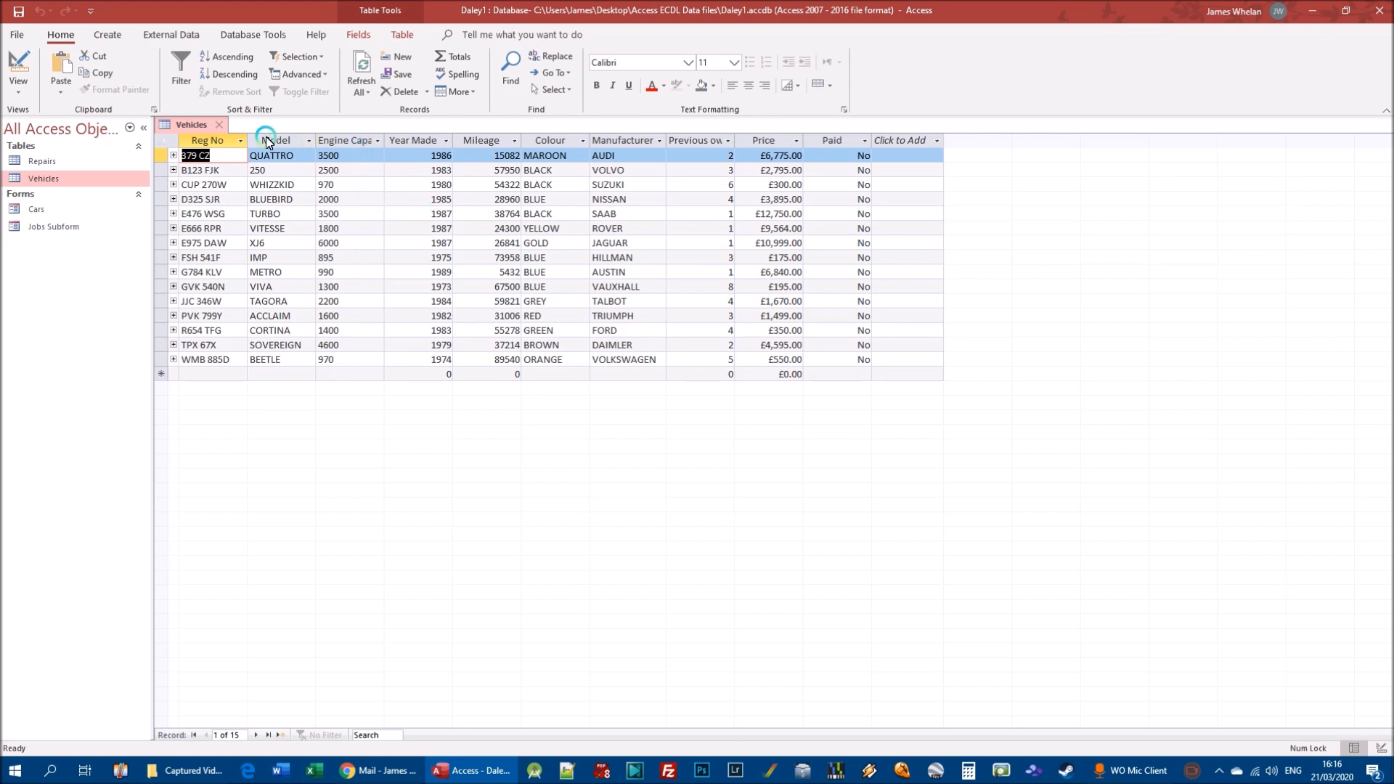
click(18, 90)
click(56, 149)
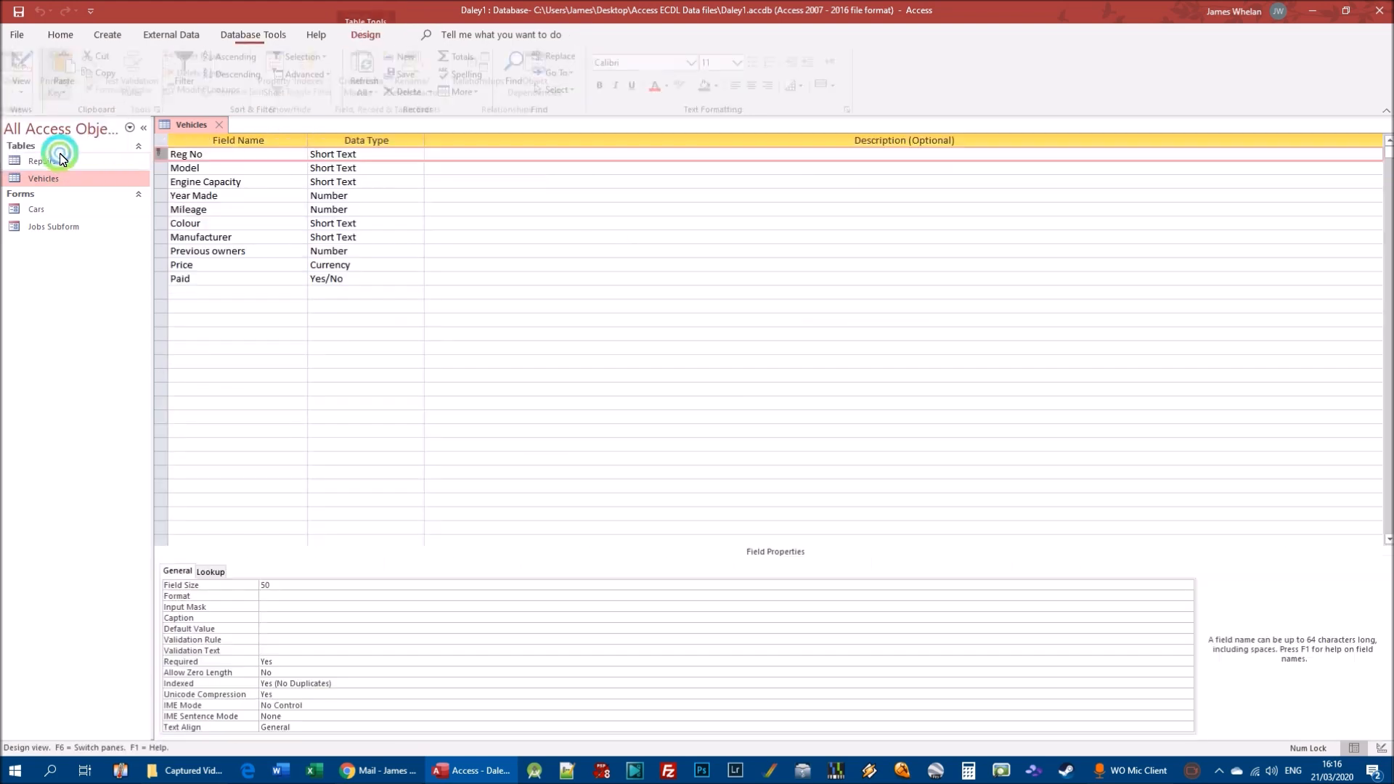
Step: Remove the primary key from Reg No, try it on Colour and Engine Capacity, and set it back on Reg No
right_click(159, 155)
click(187, 163)
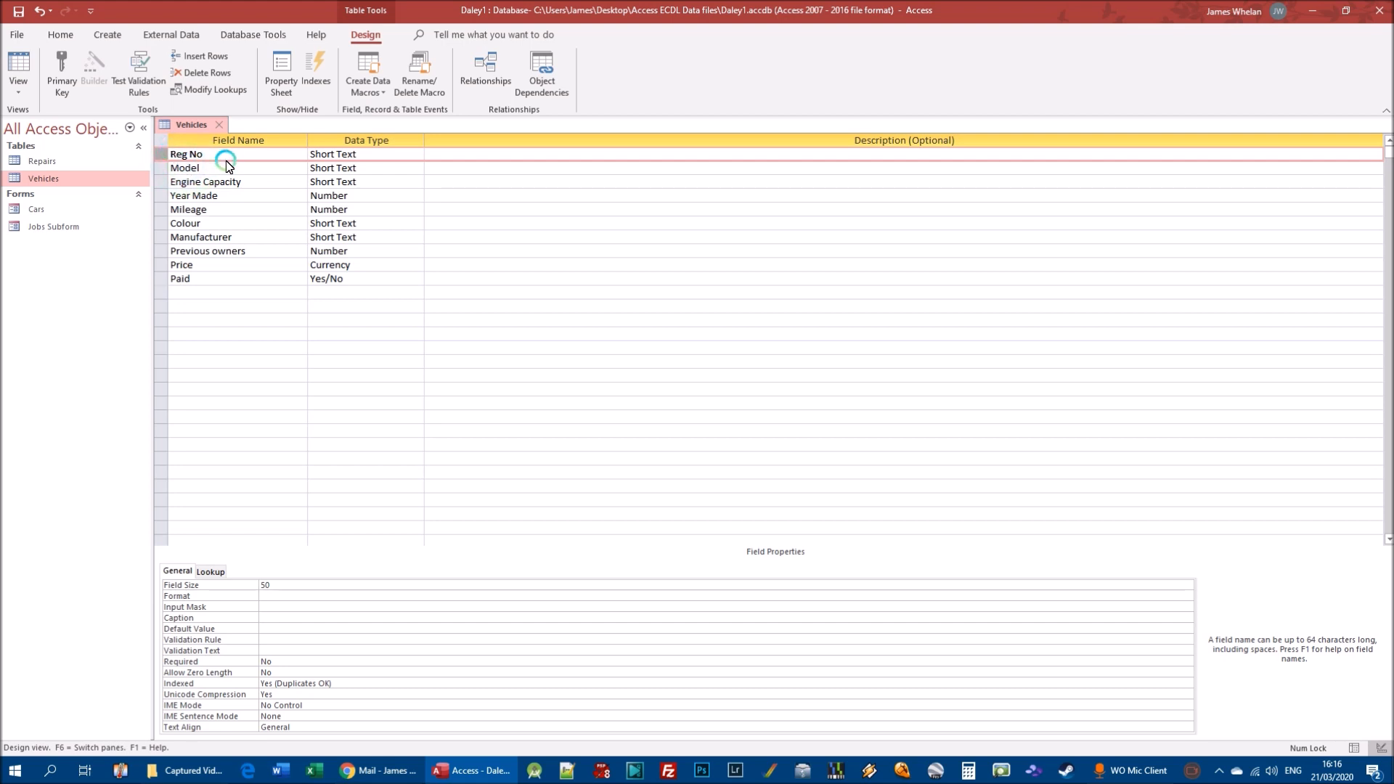
right_click(159, 227)
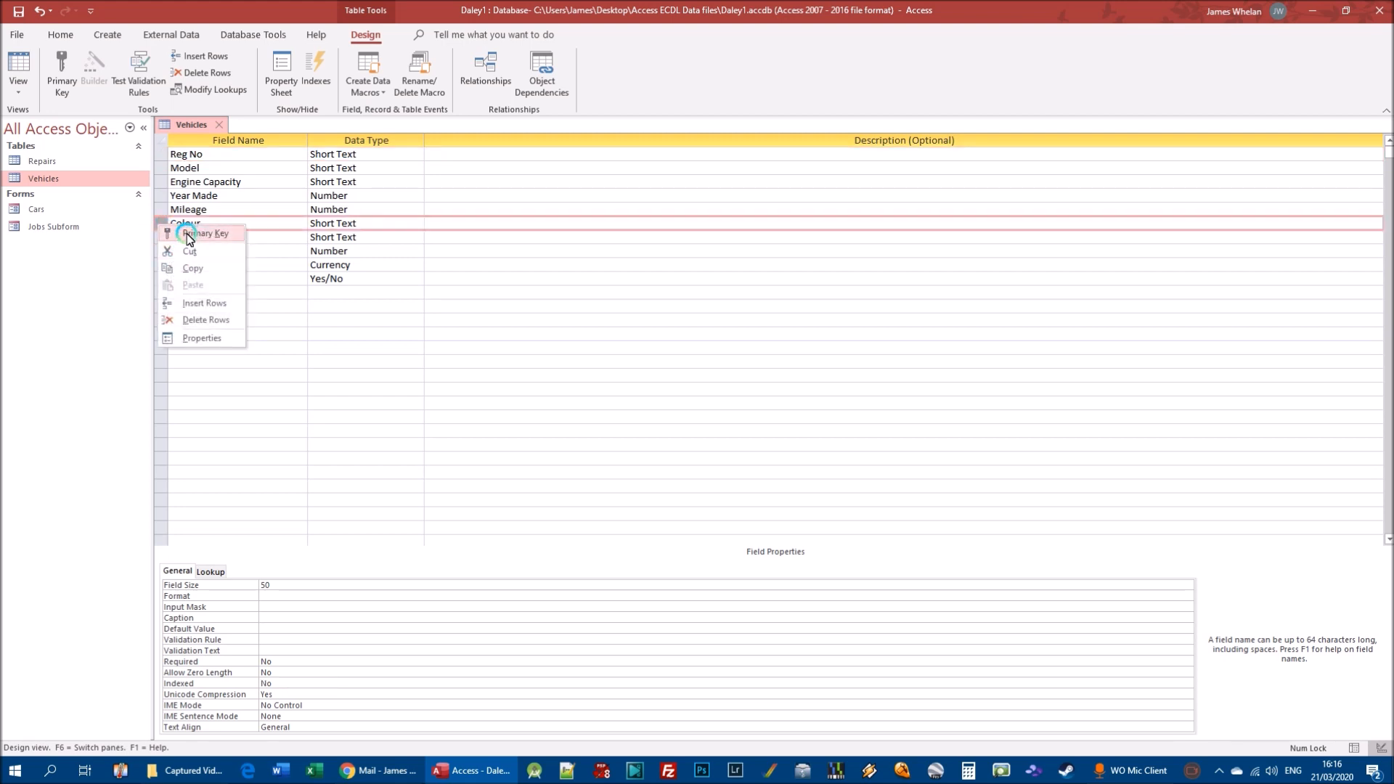
click(189, 237)
right_click(165, 186)
click(187, 196)
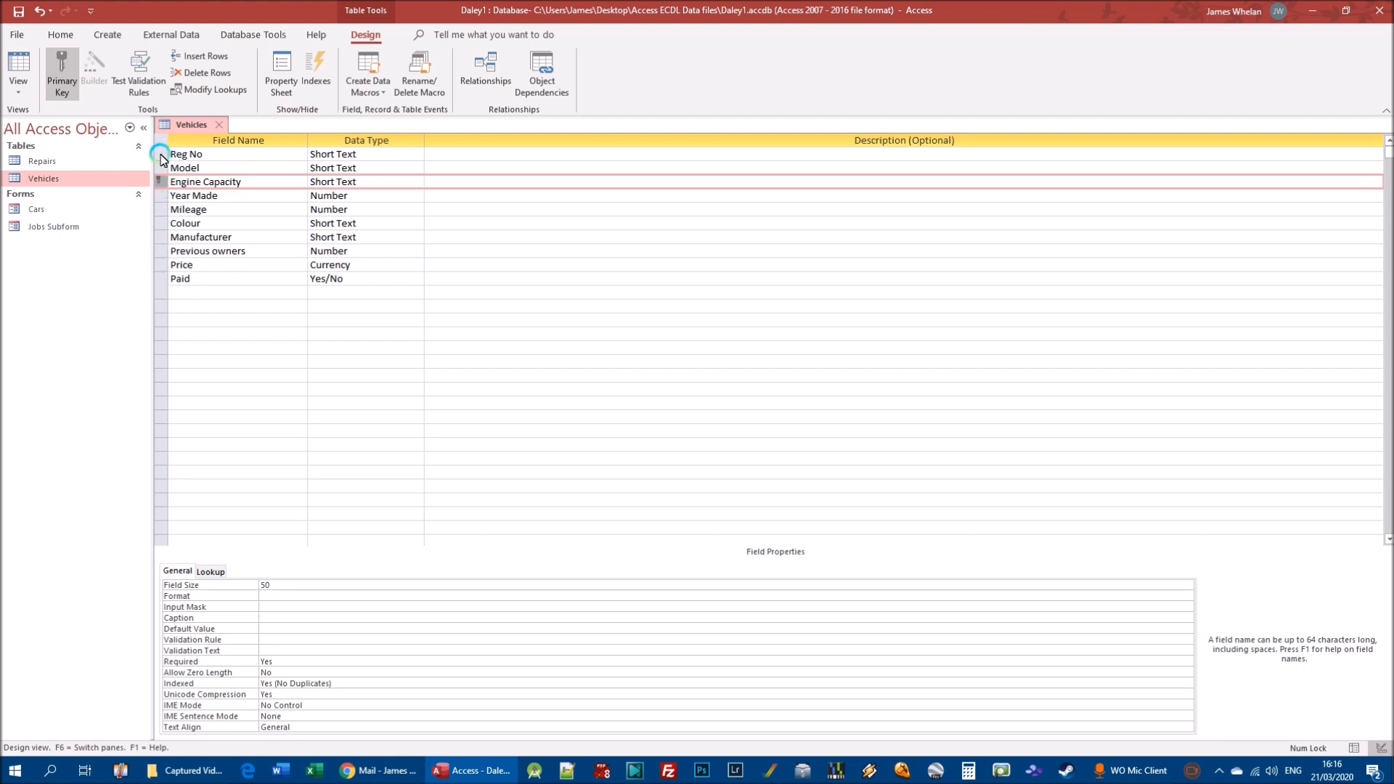
right_click(162, 155)
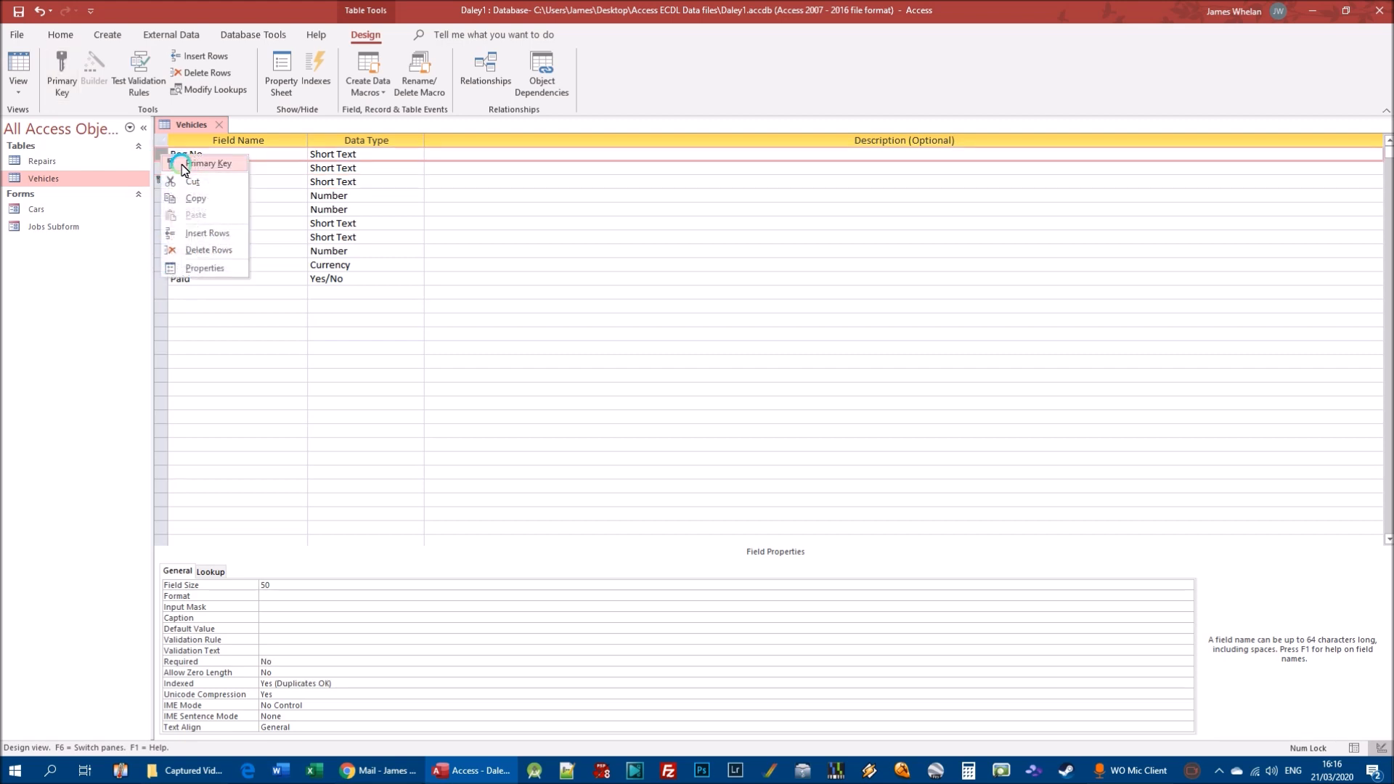
click(184, 169)
Step: Save the Vehicles table's design and close the Daley1 database, leaving Access open
click(15, 10)
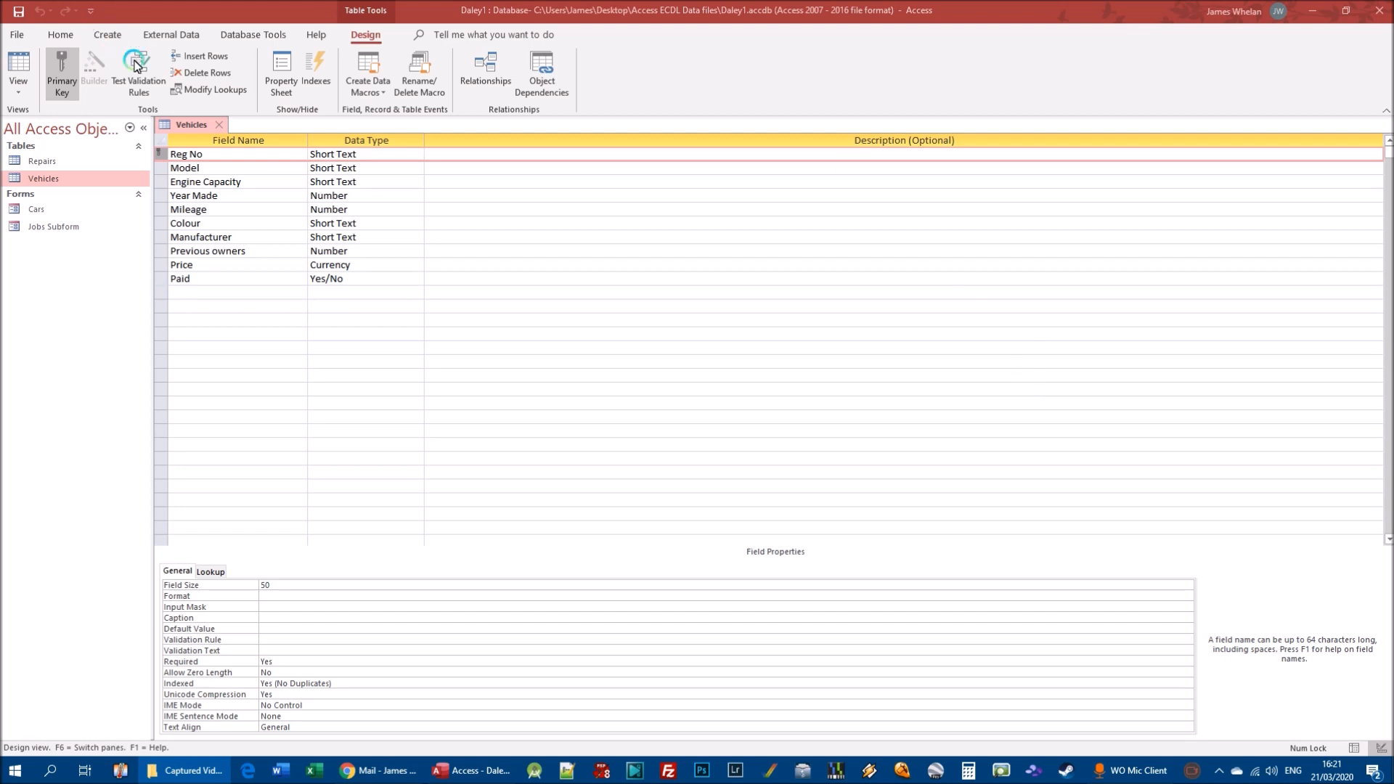
click(13, 30)
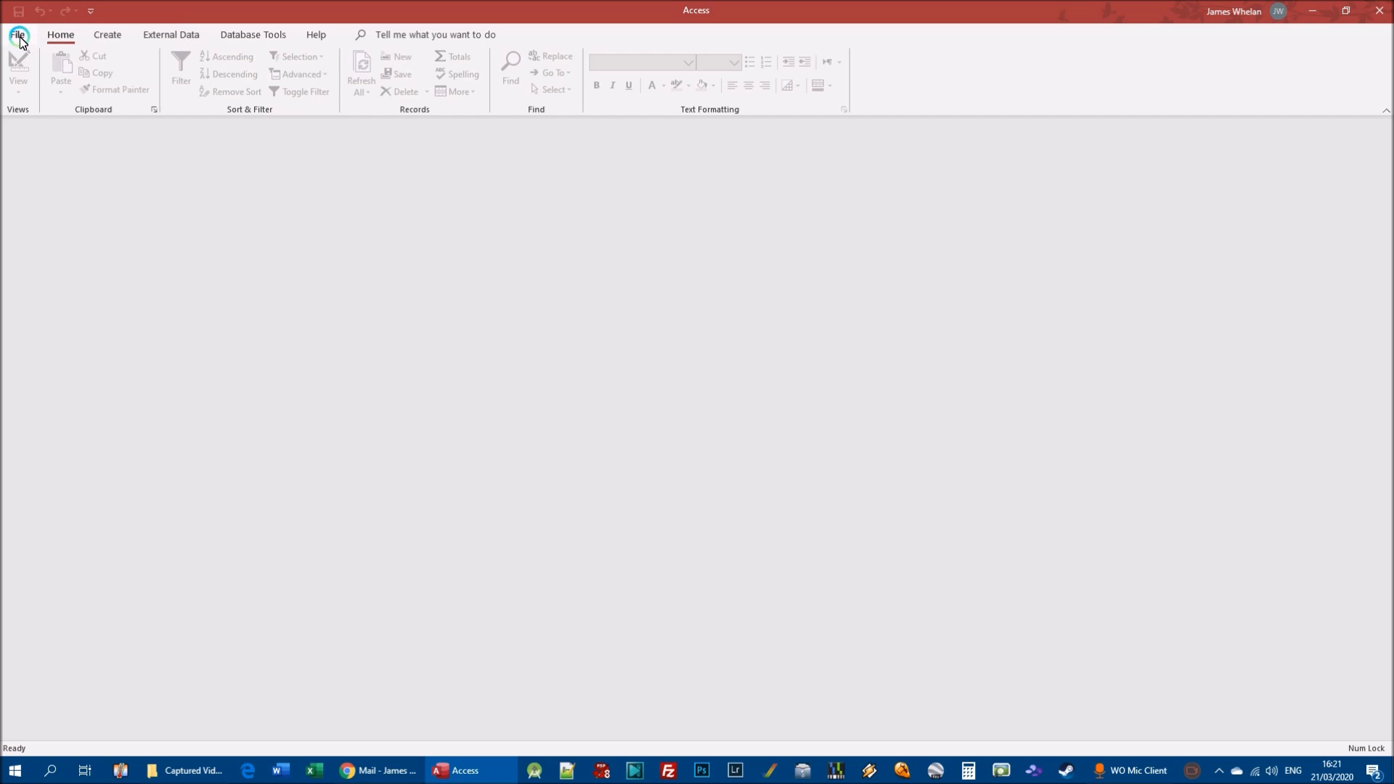
Step: Open the Geography1 database from the Access ECDL Data files folder and show its Regions table in Design View
click(18, 36)
click(37, 129)
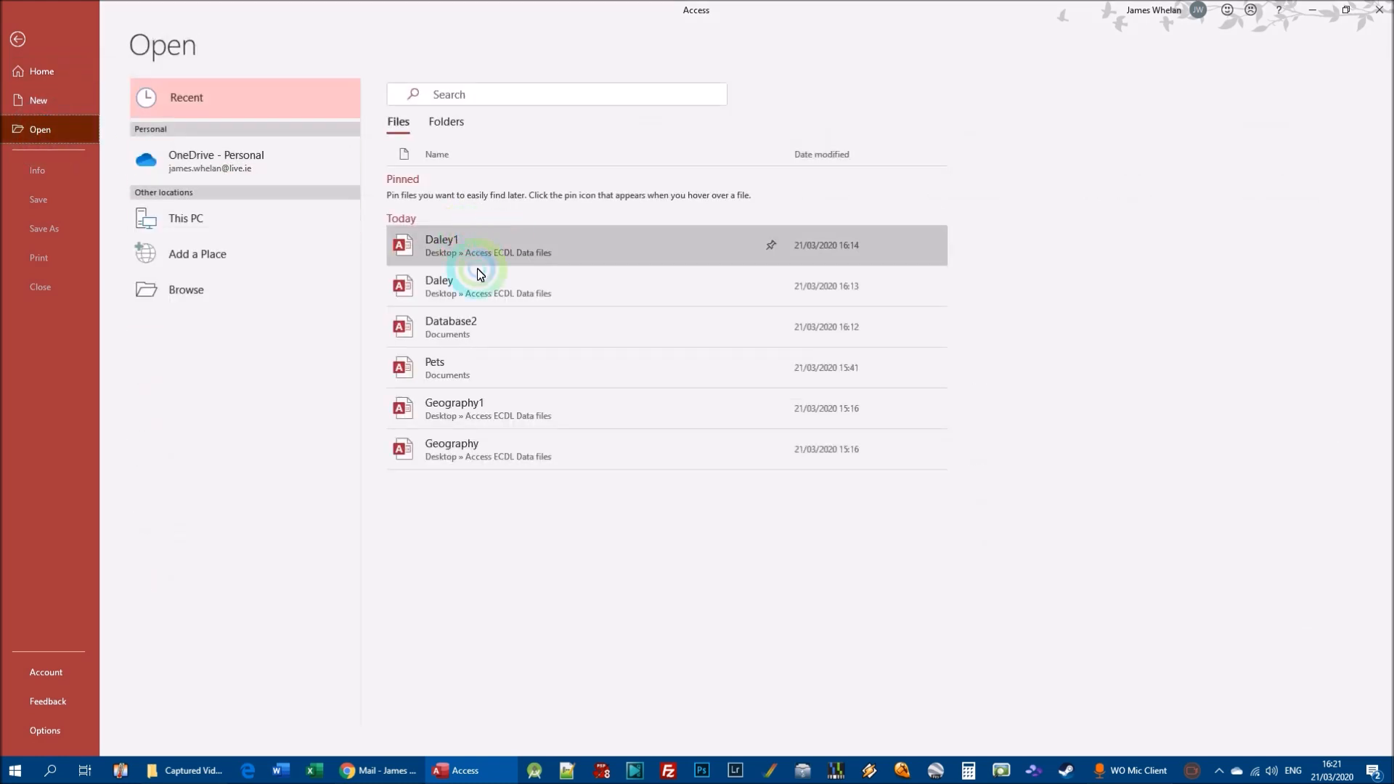
click(233, 286)
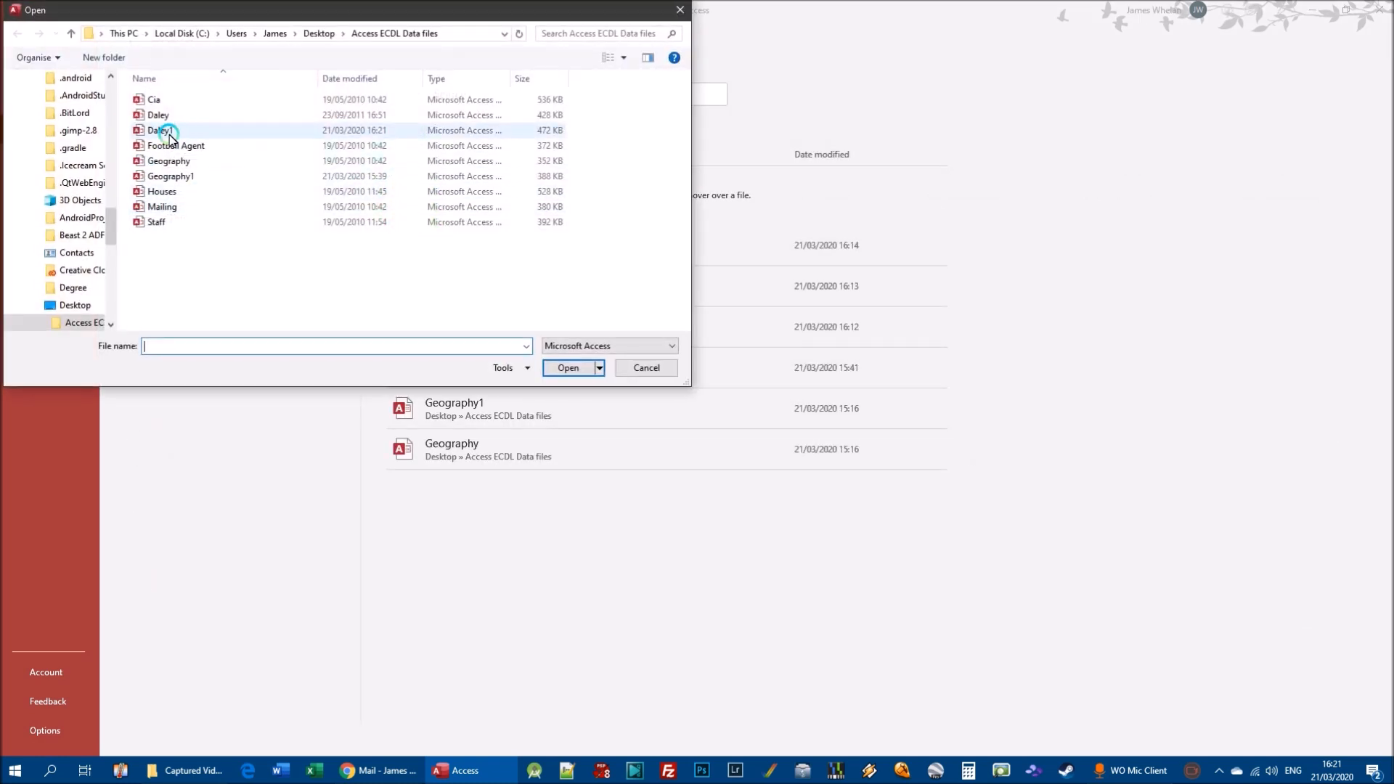
double_click(171, 177)
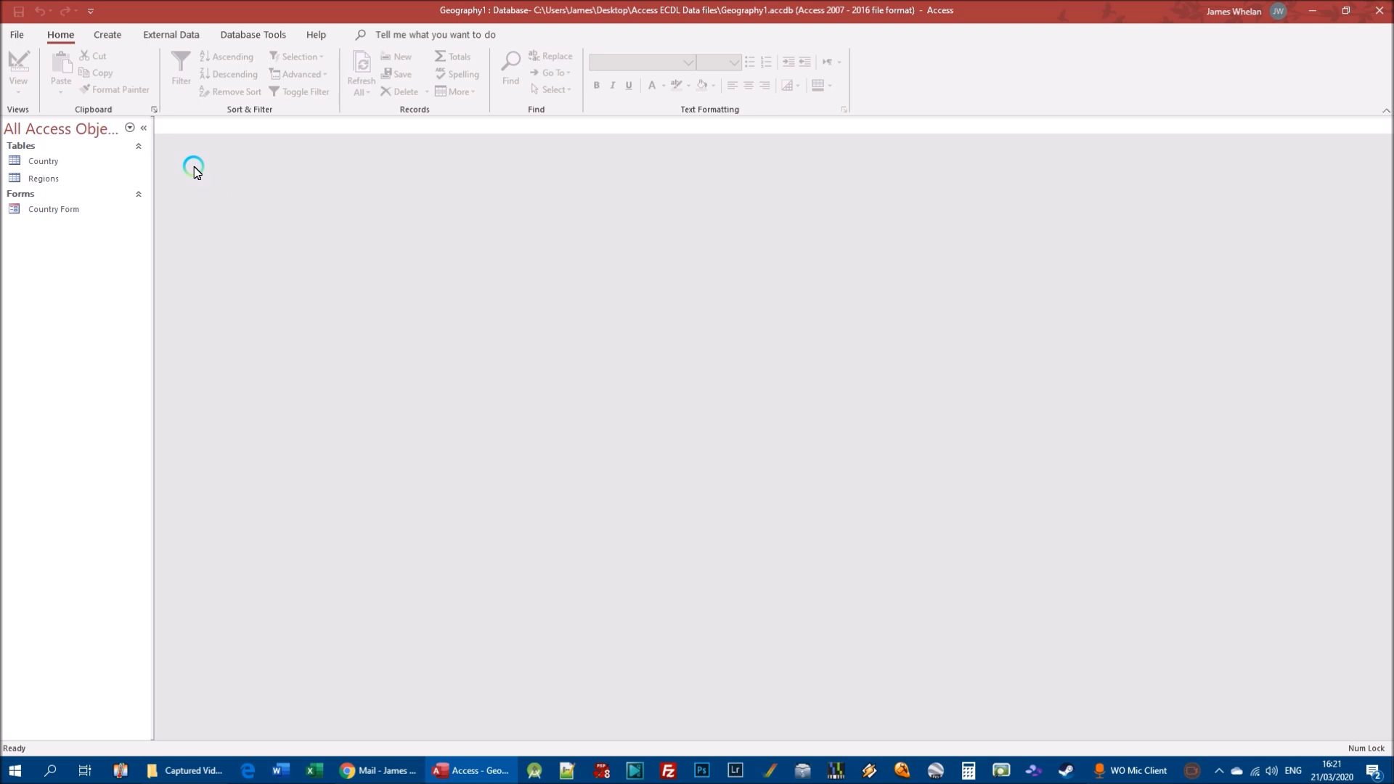
right_click(46, 179)
click(113, 209)
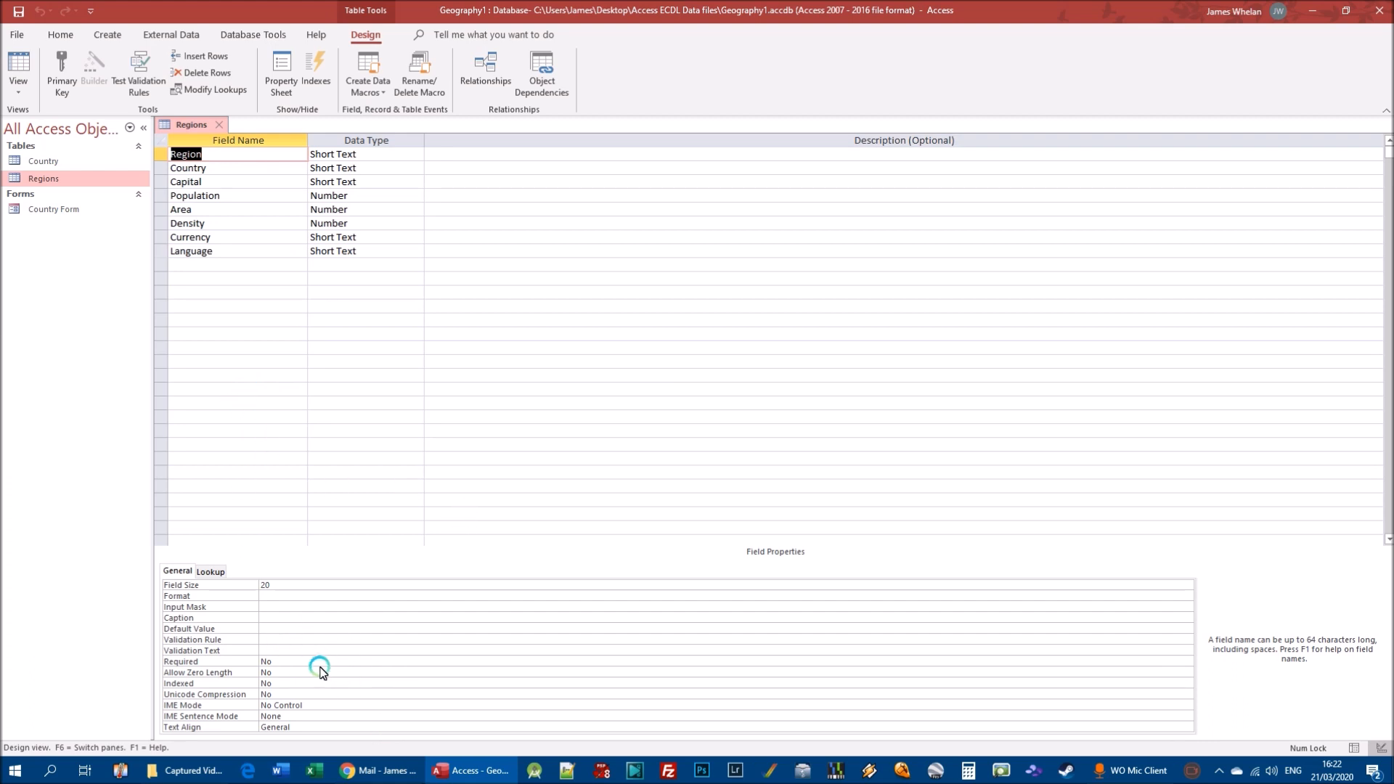
Step: Set the Region field's Indexed property to Yes (Duplicates OK) and save the Regions table
click(275, 683)
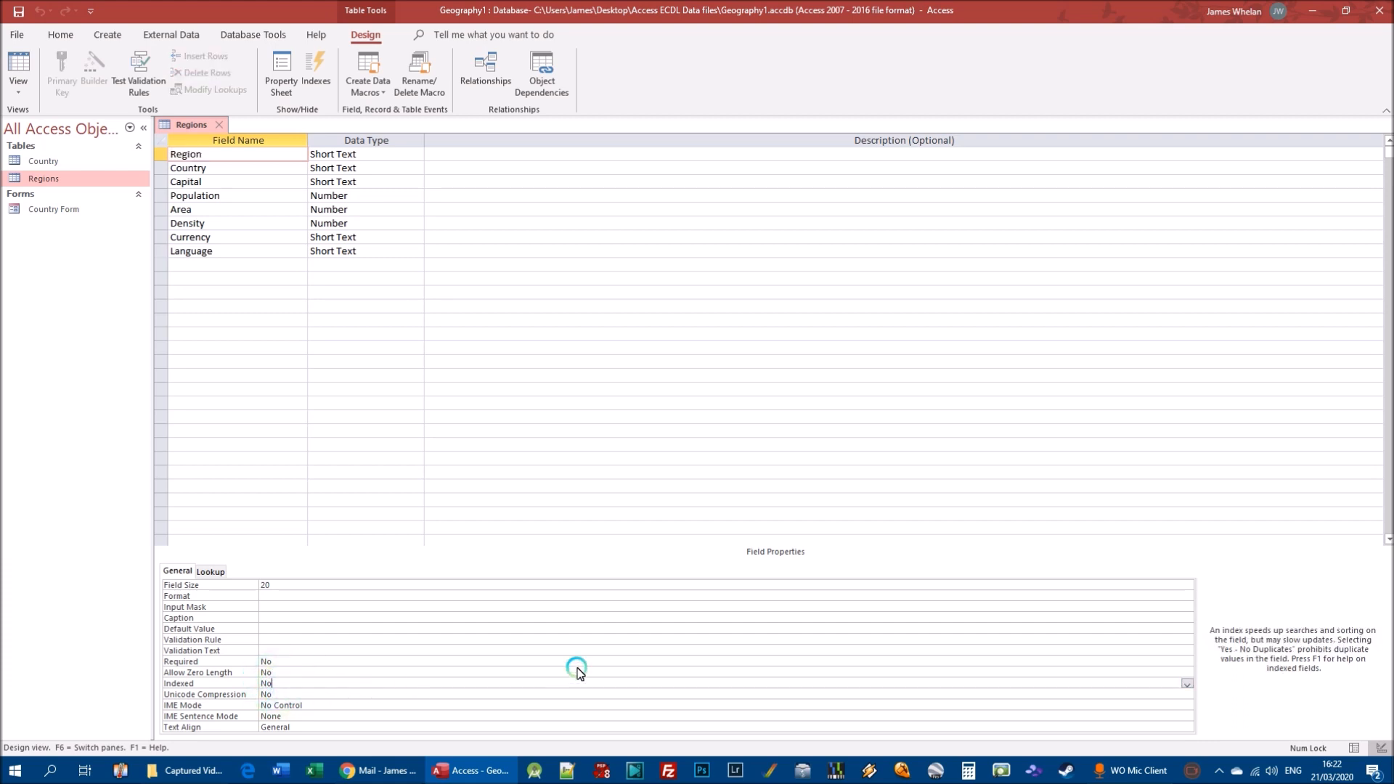
click(1186, 684)
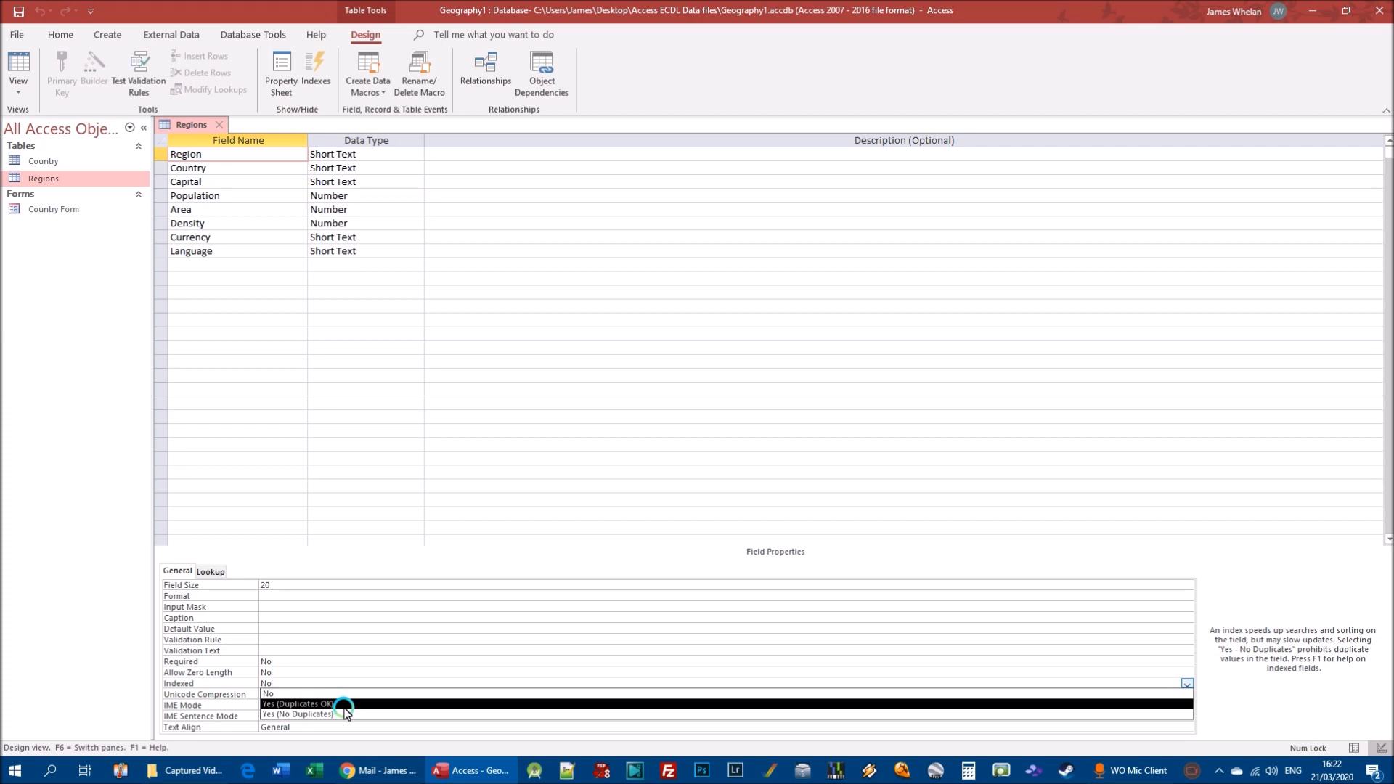
click(302, 704)
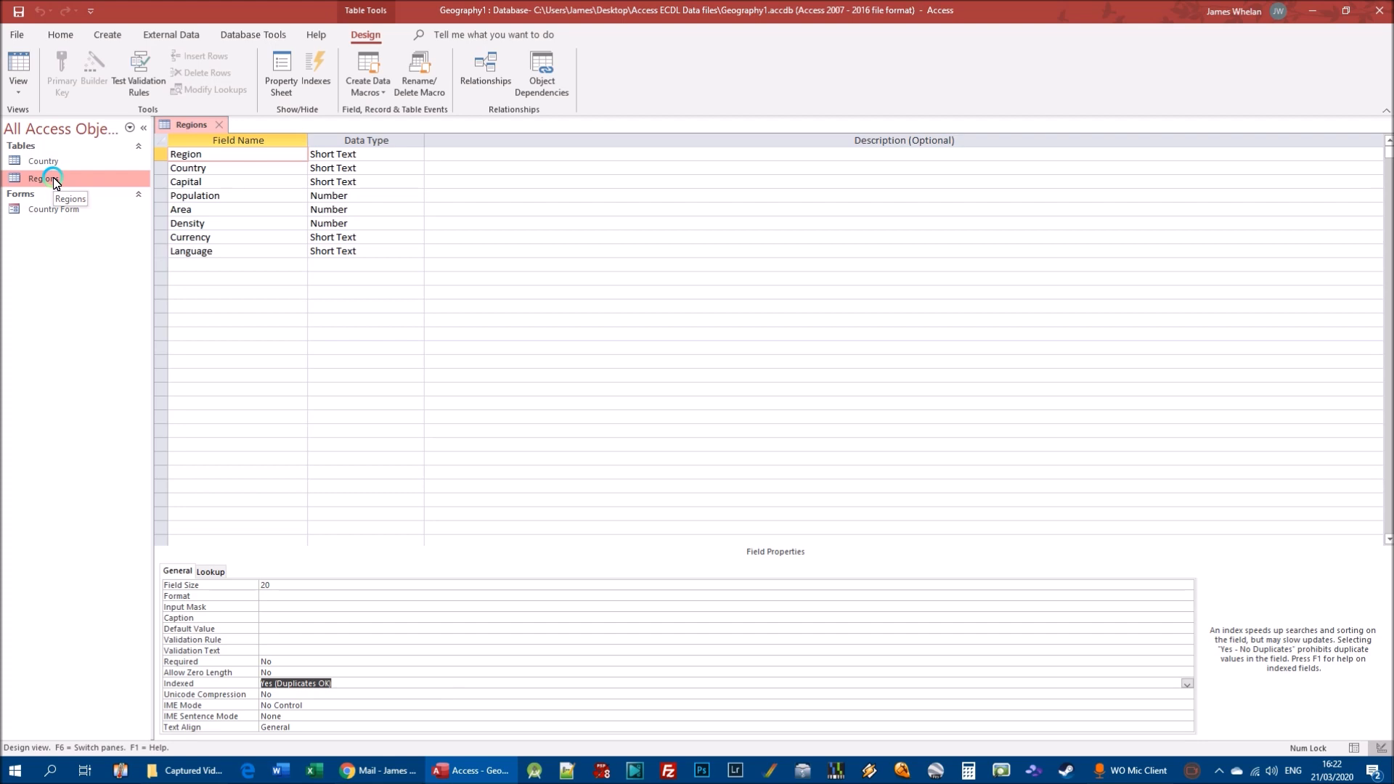
click(19, 12)
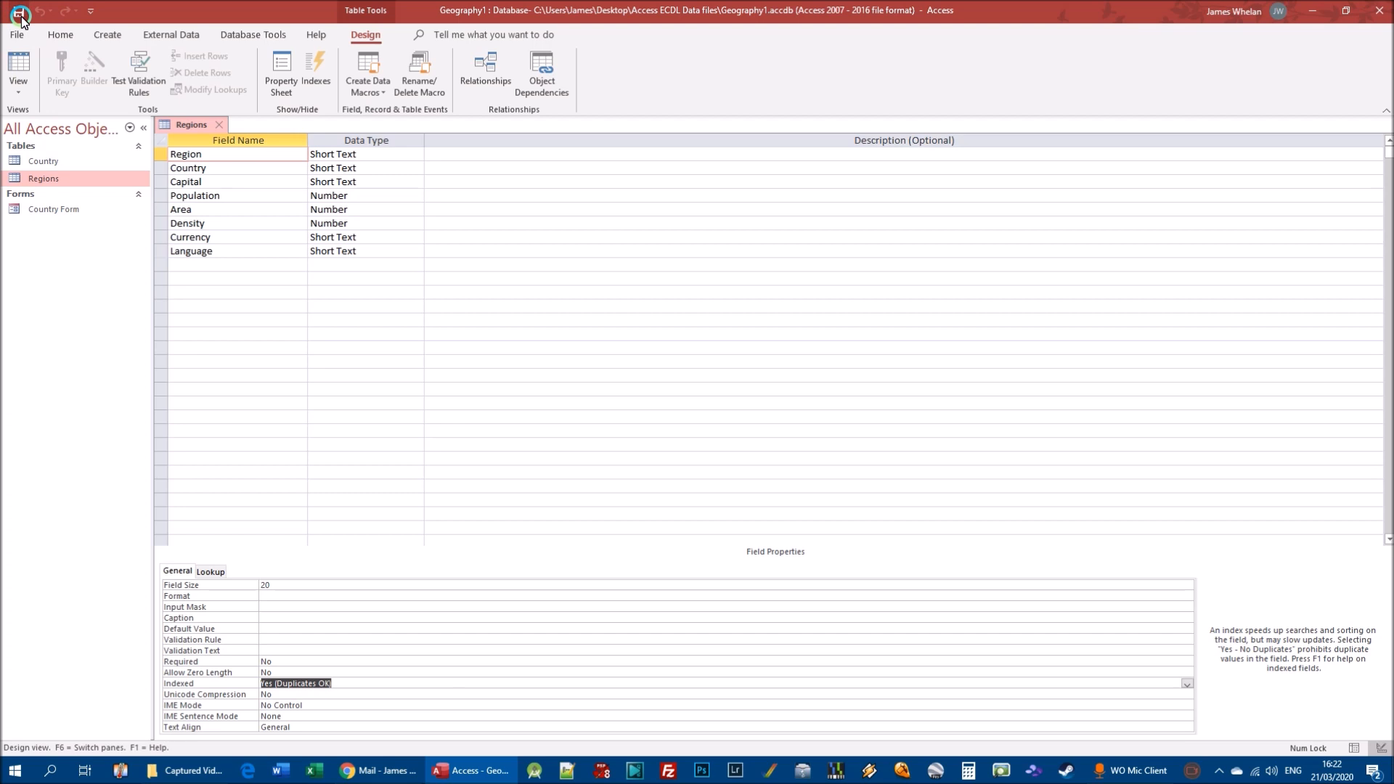
Step: View the Regions records in Datasheet View and return to Design View
click(18, 87)
click(73, 124)
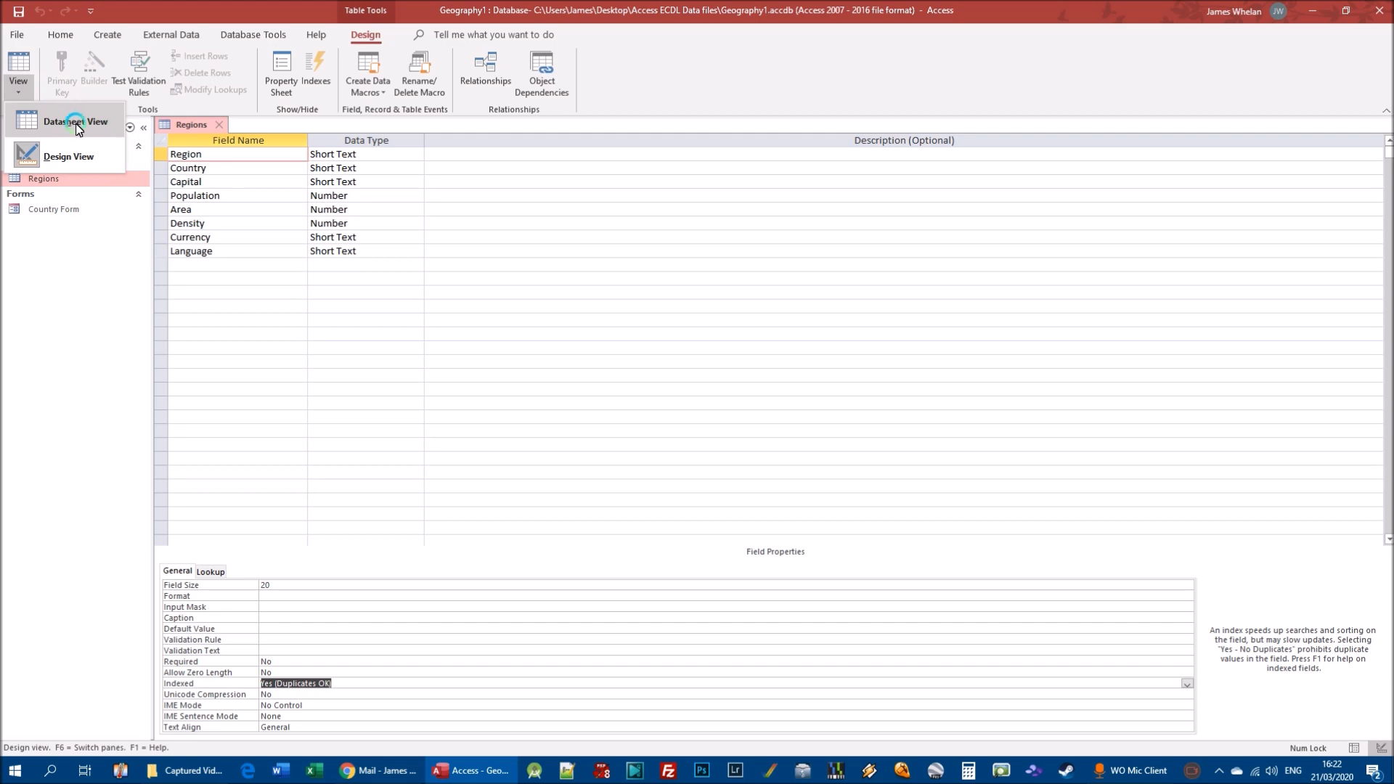
click(92, 127)
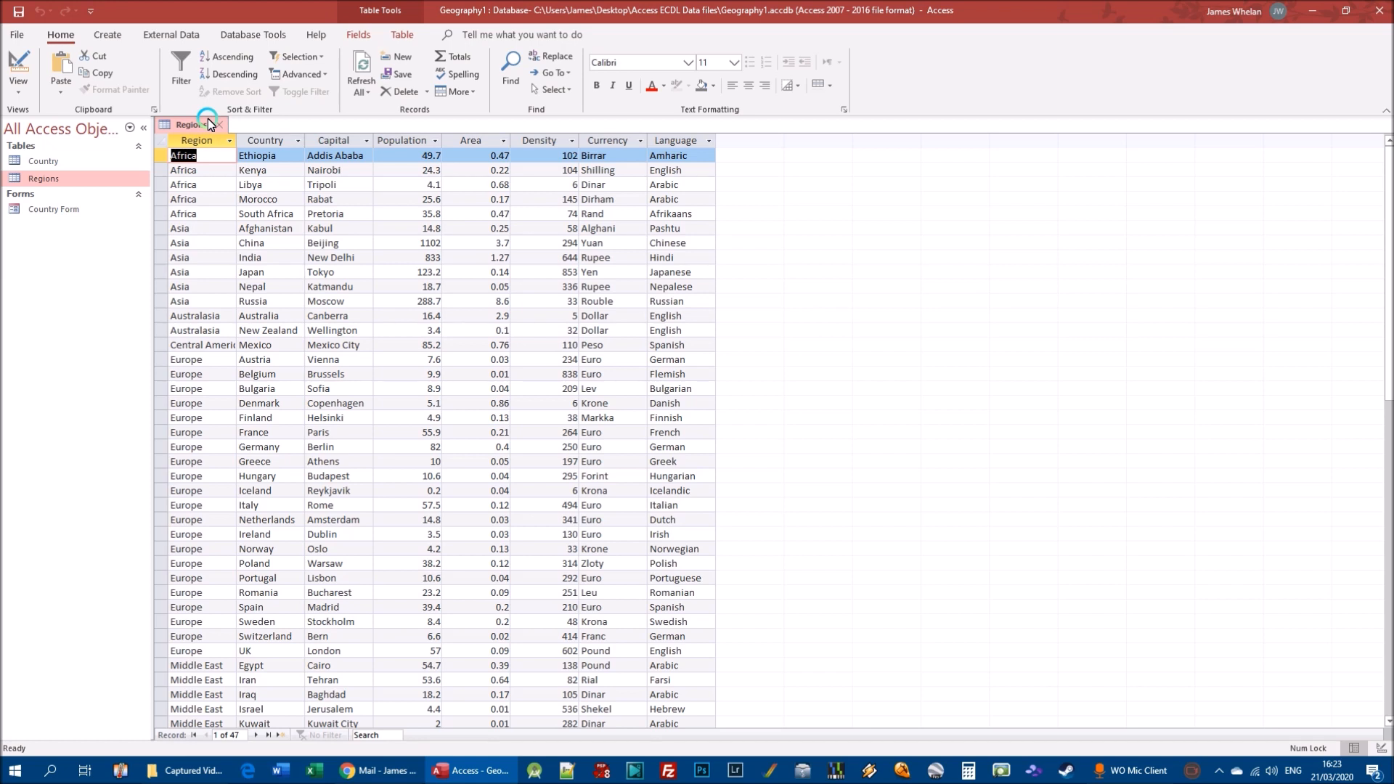
click(18, 93)
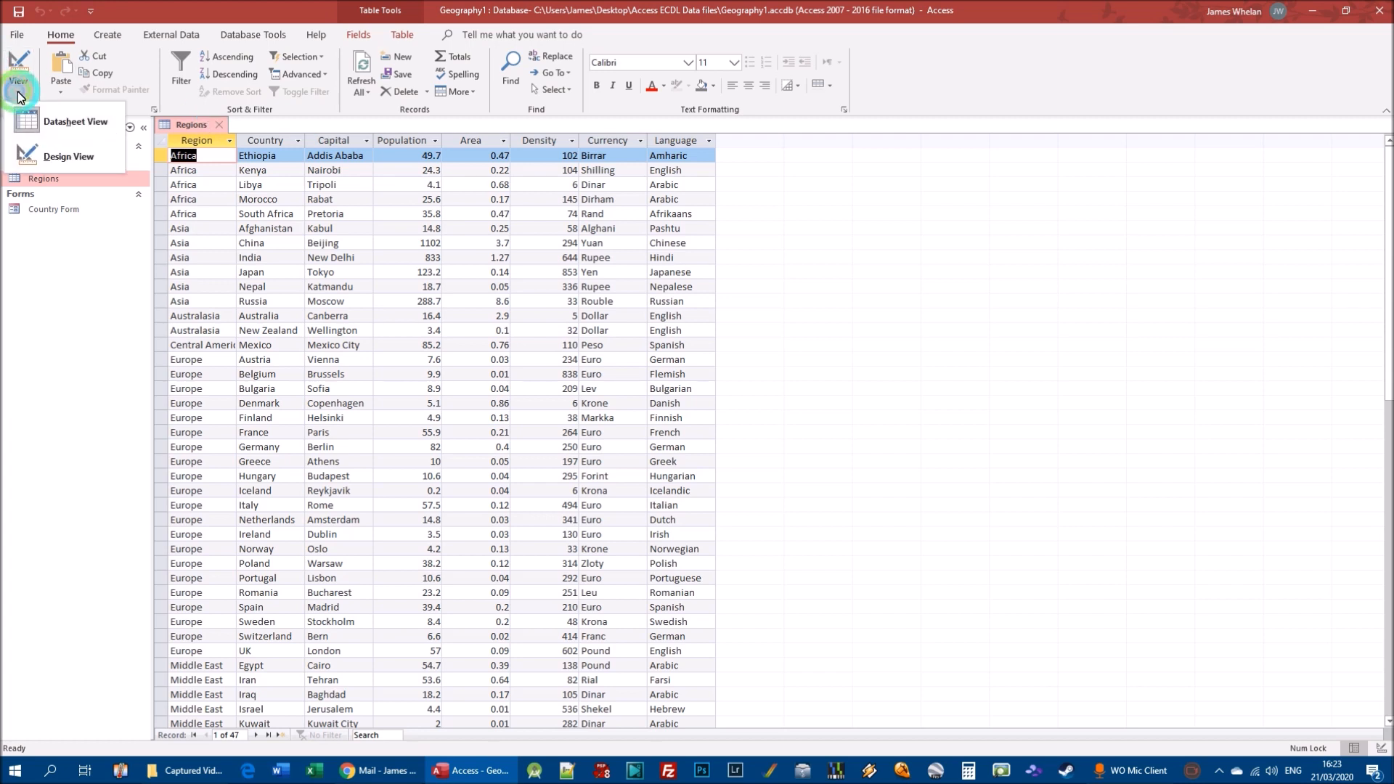
click(44, 153)
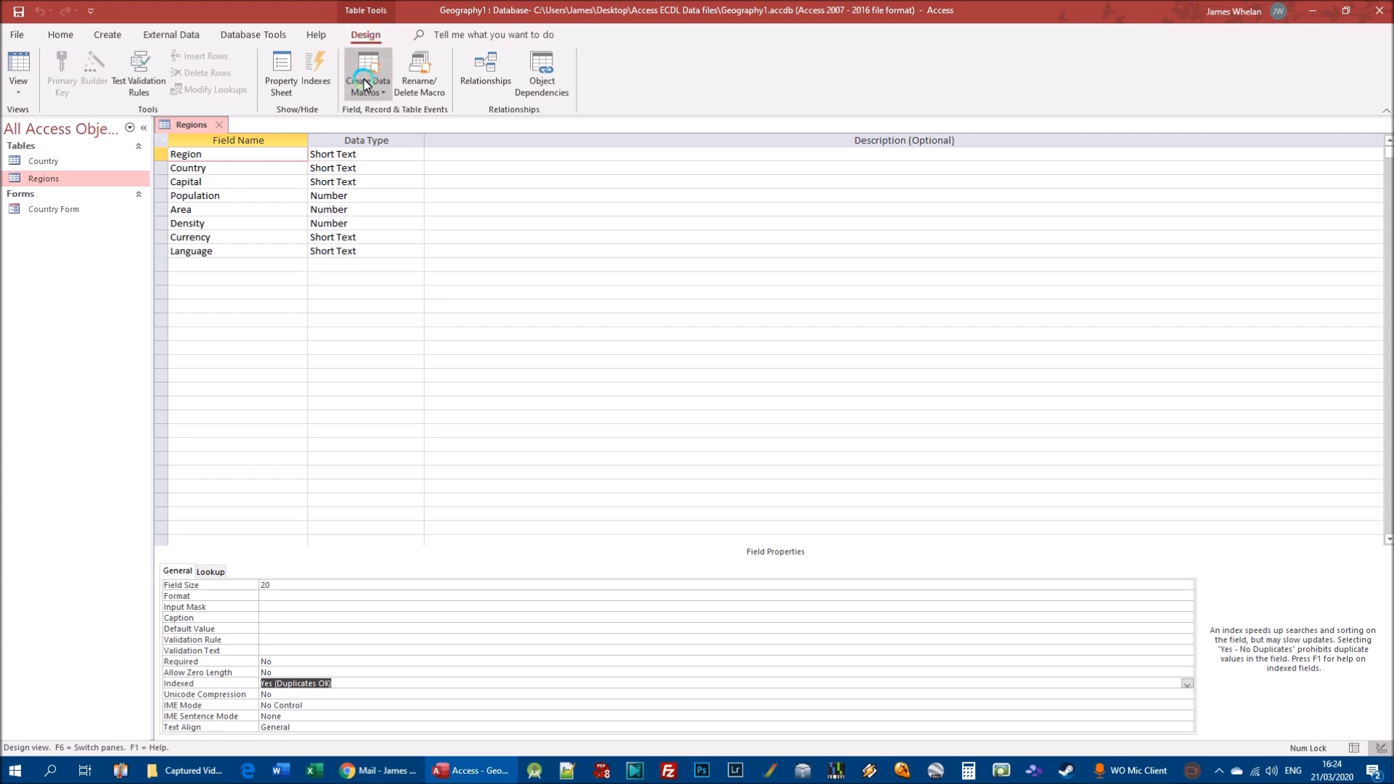
Step: Add the Country field in ascending order below Region in the Regions table's Indexes window, leaving its index name blank
click(324, 67)
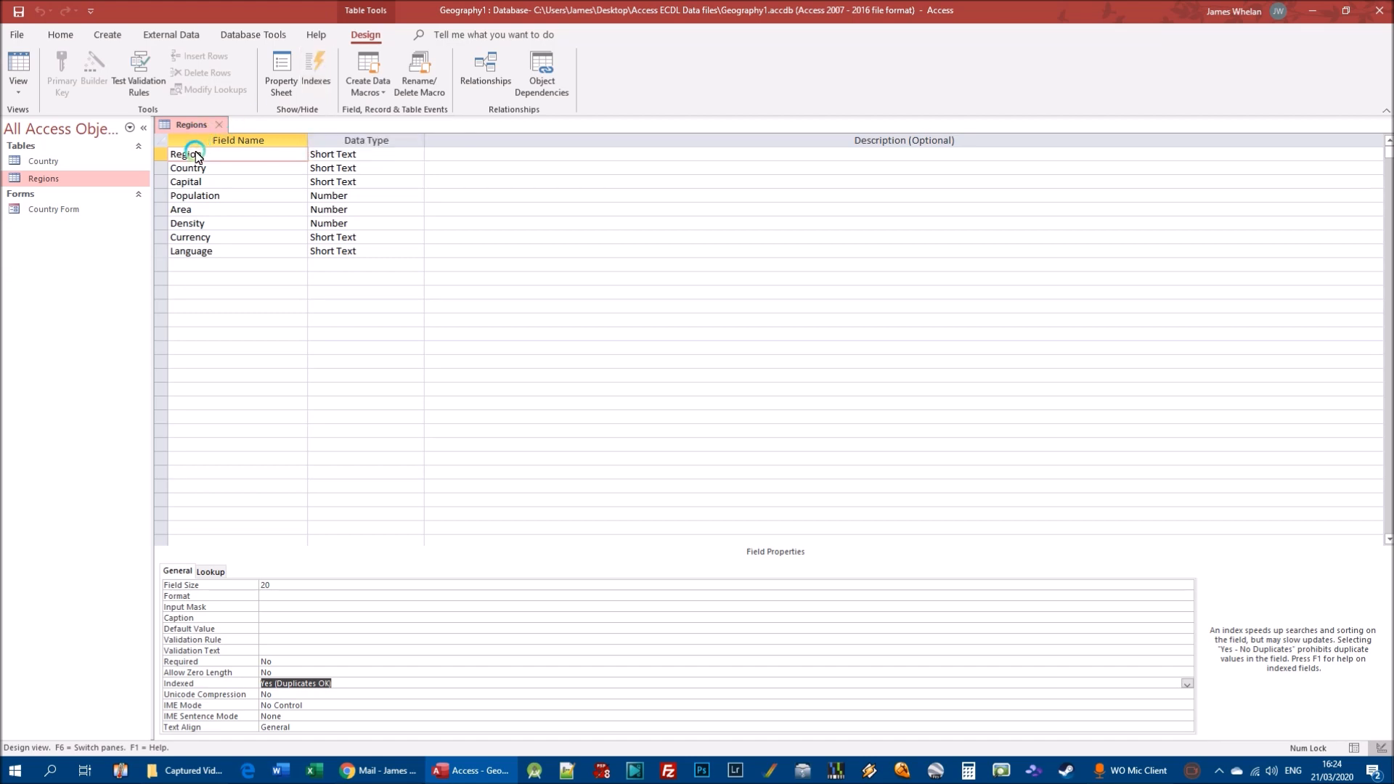
click(326, 75)
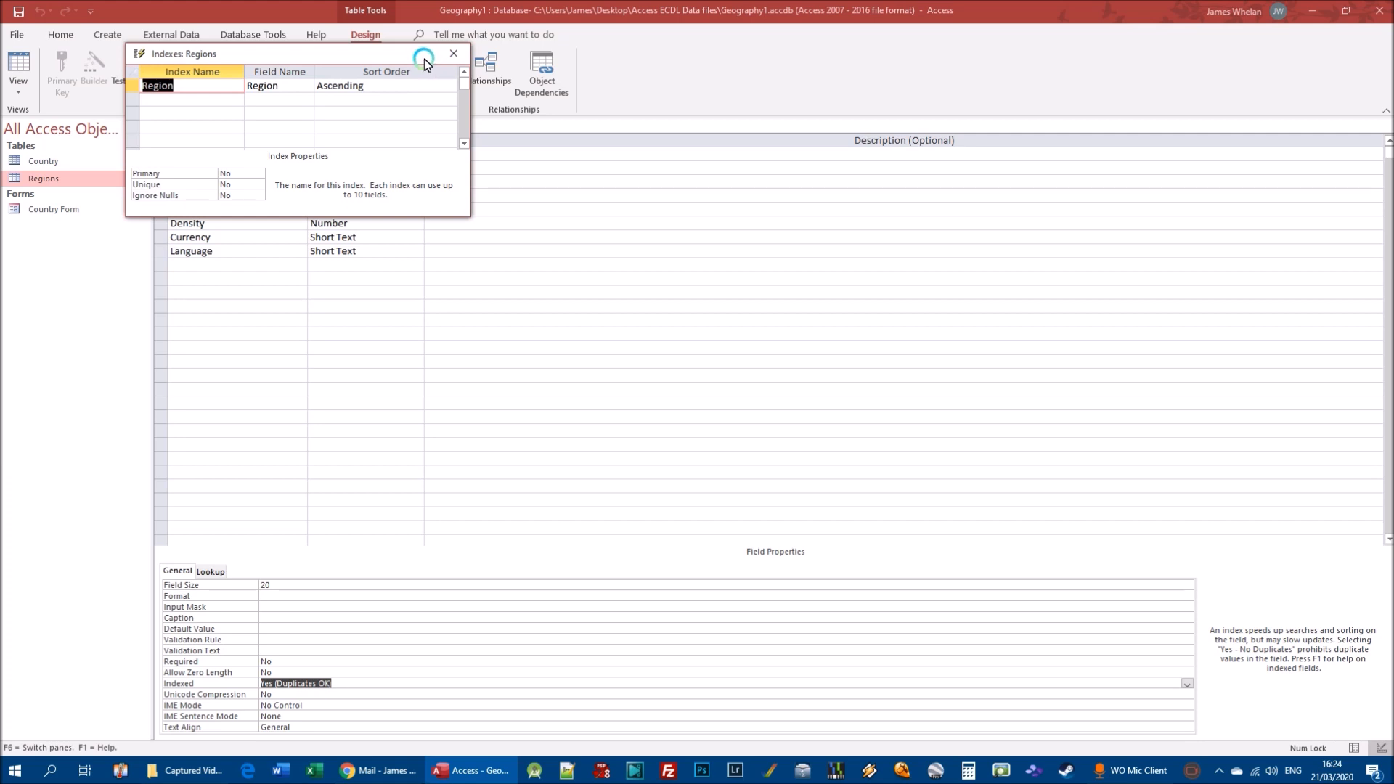
click(305, 102)
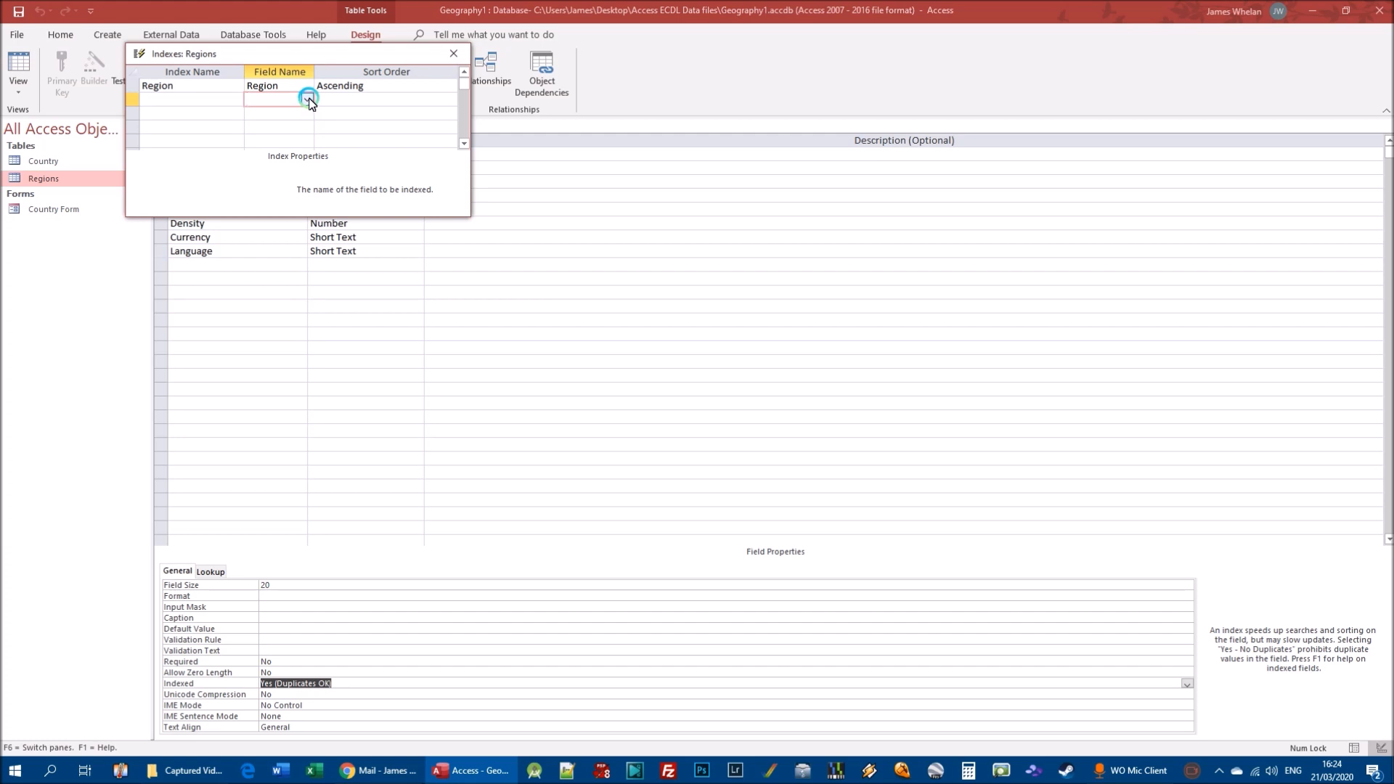
click(309, 99)
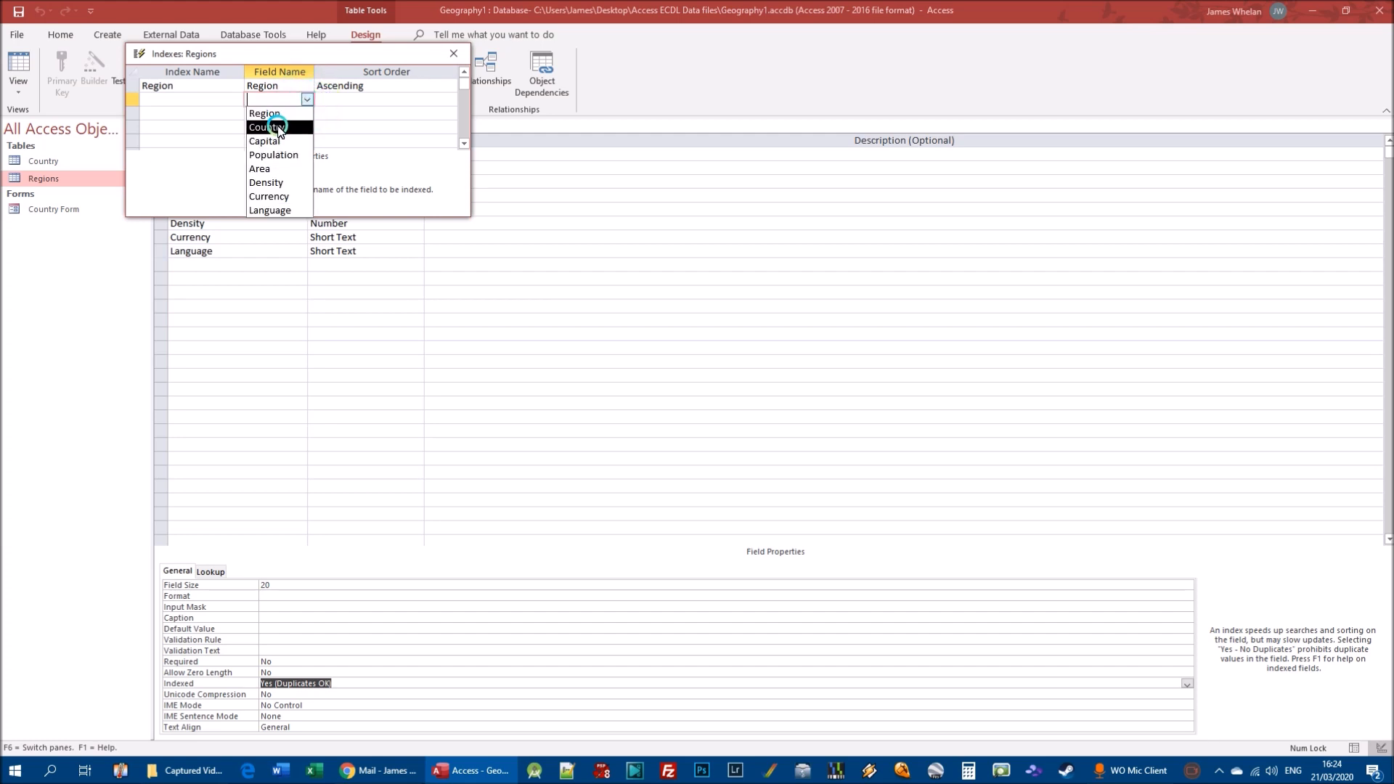
click(274, 128)
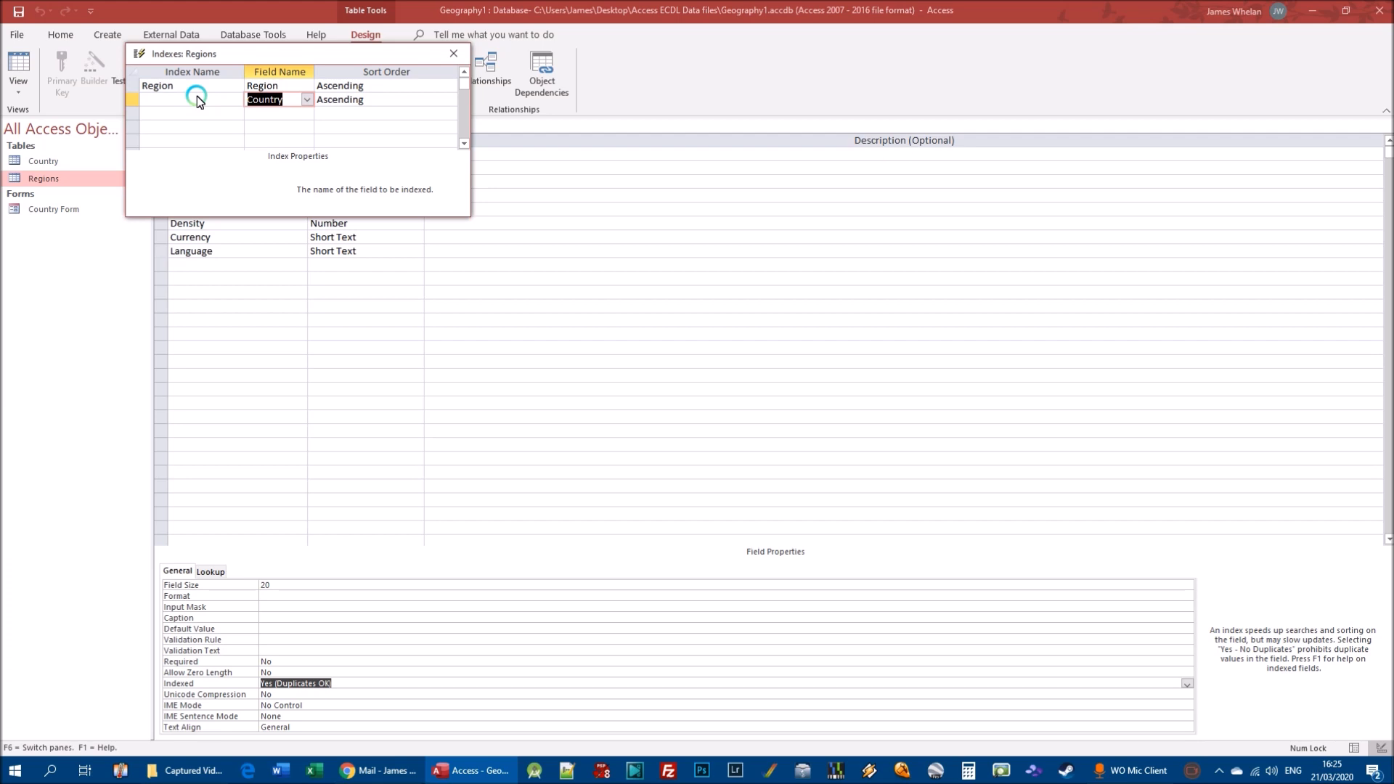
click(462, 55)
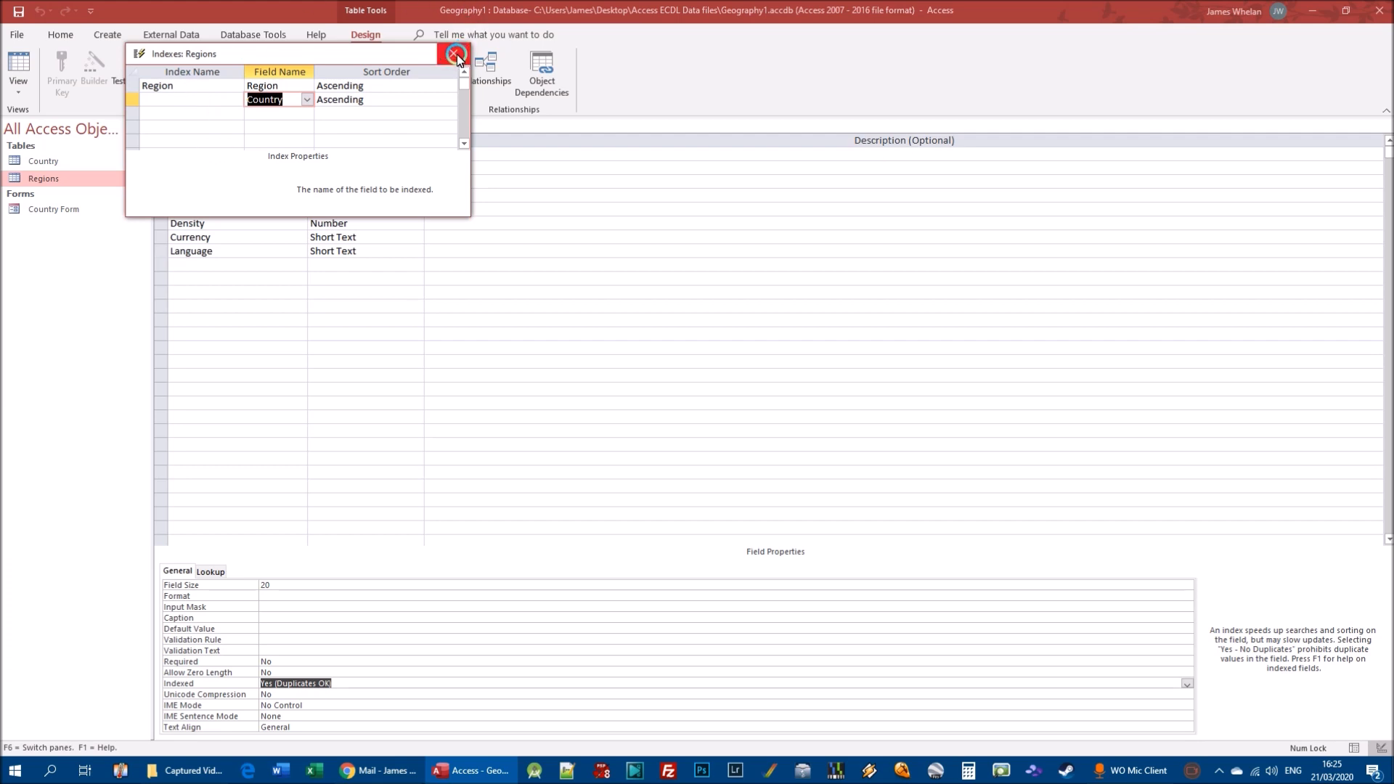
Step: Switch the Regions table to Datasheet View, saving the table design
click(19, 84)
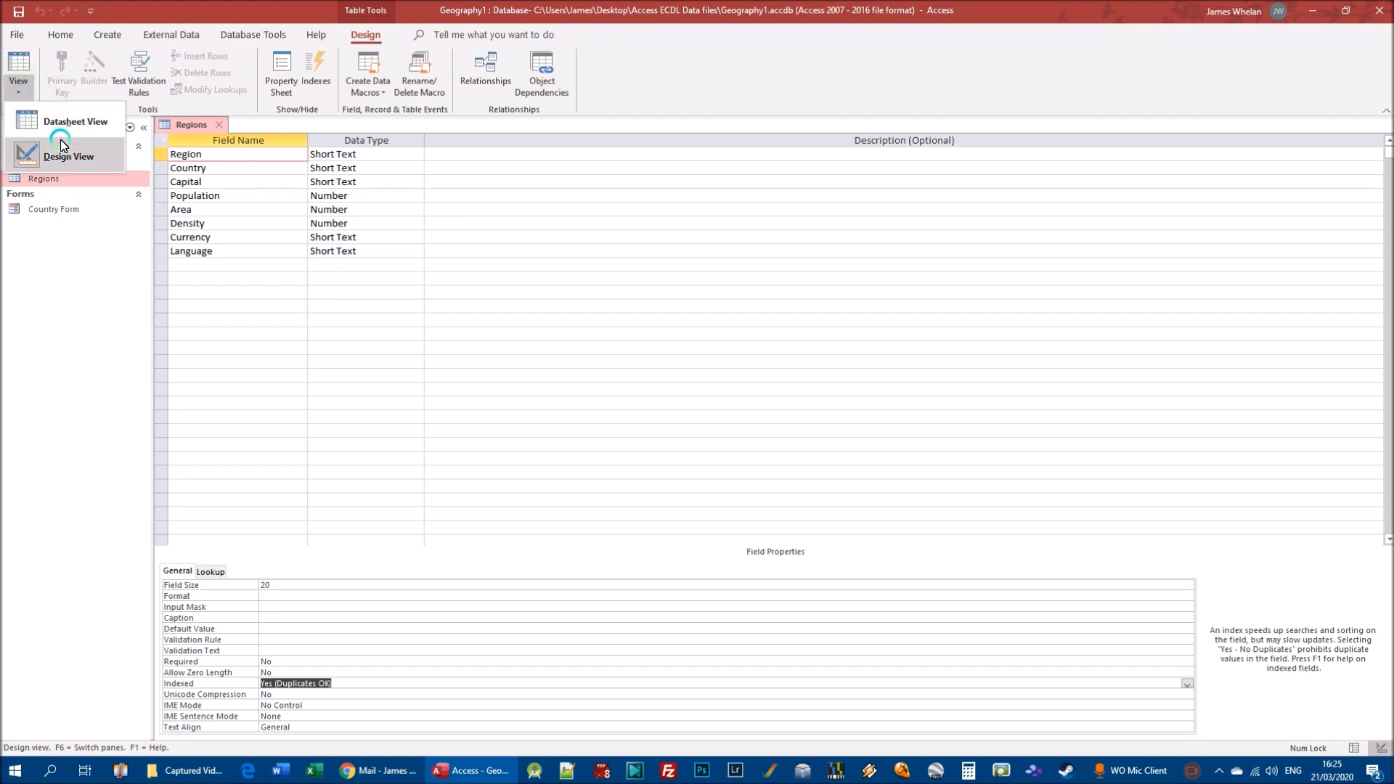
click(56, 121)
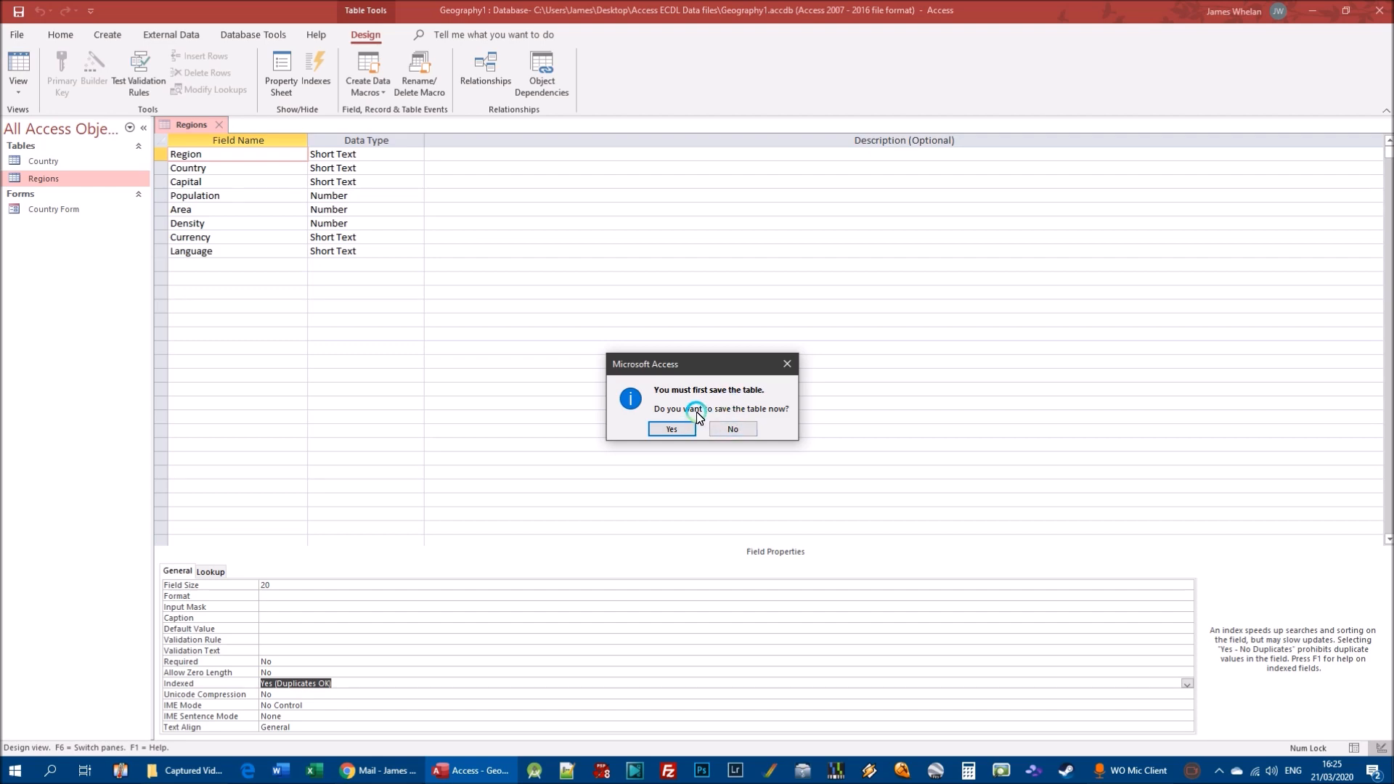
click(674, 429)
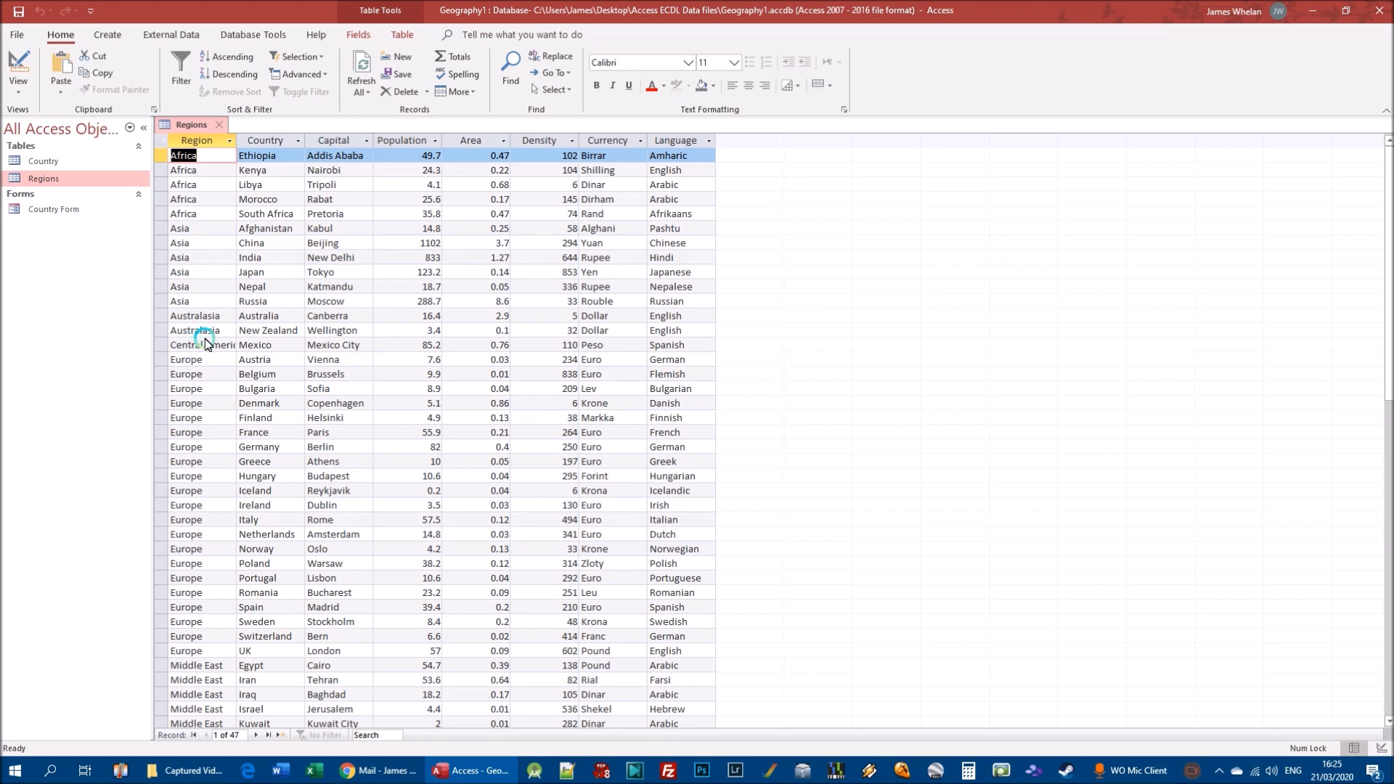
Step: Examine how the countries are ordered within the Africa region in the Regions datasheet
click(356, 270)
click(258, 155)
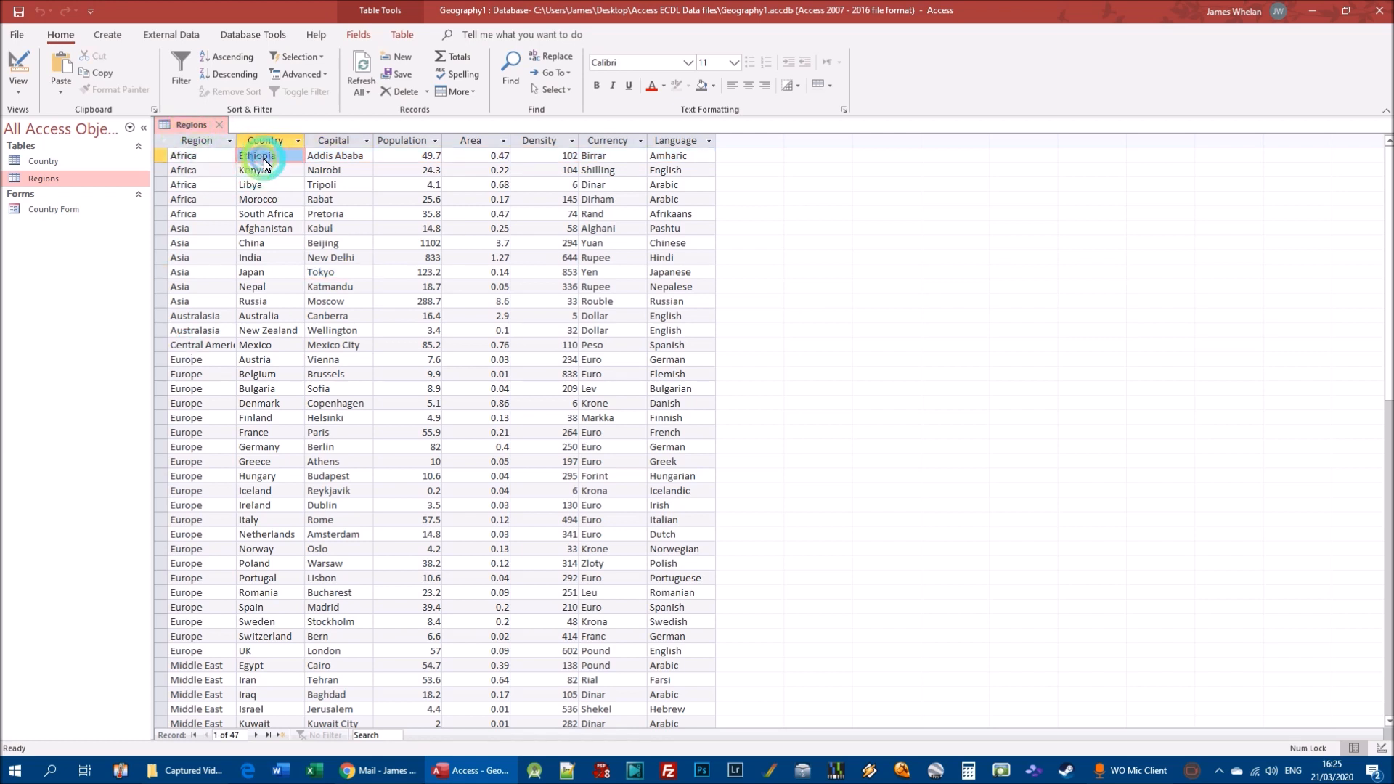
click(258, 171)
click(257, 187)
click(258, 199)
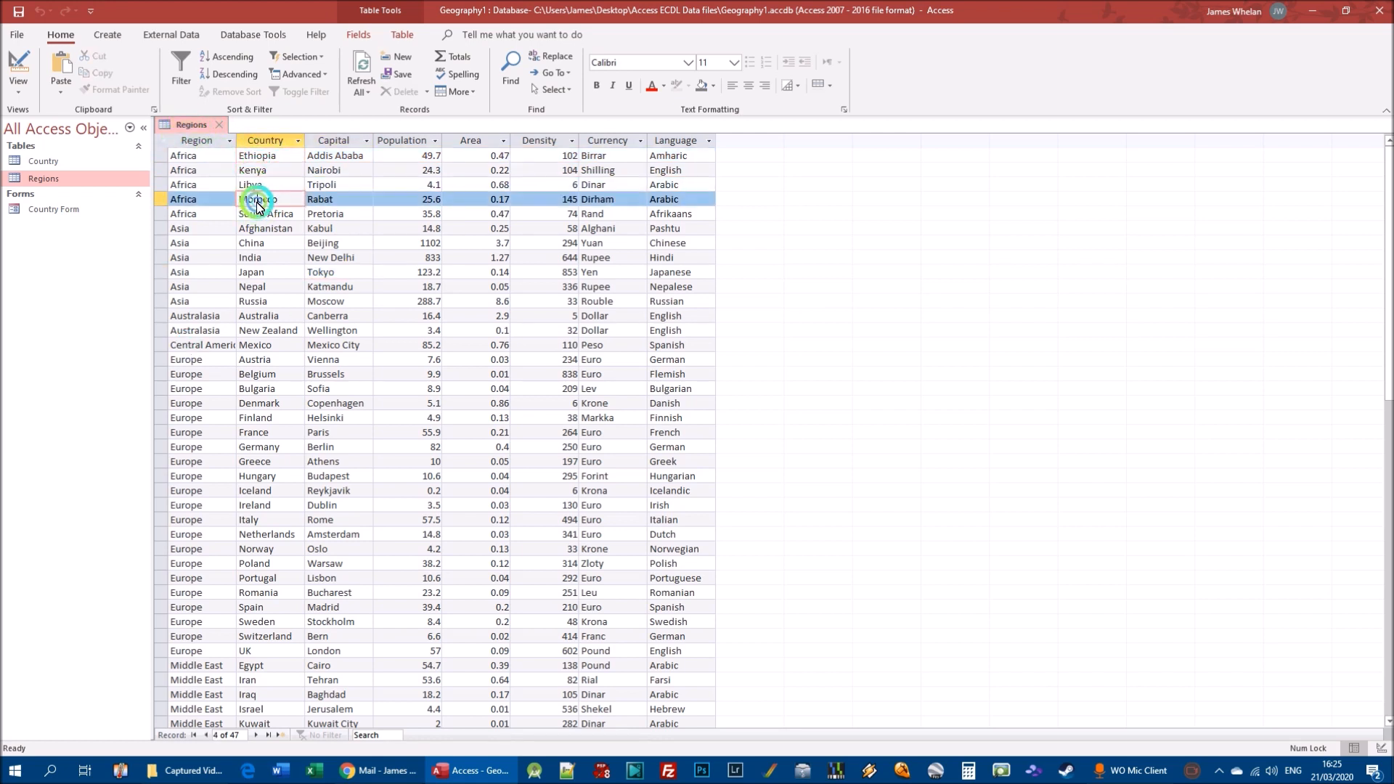
click(197, 212)
drag(184, 155, 196, 206)
drag(160, 155, 159, 214)
click(288, 203)
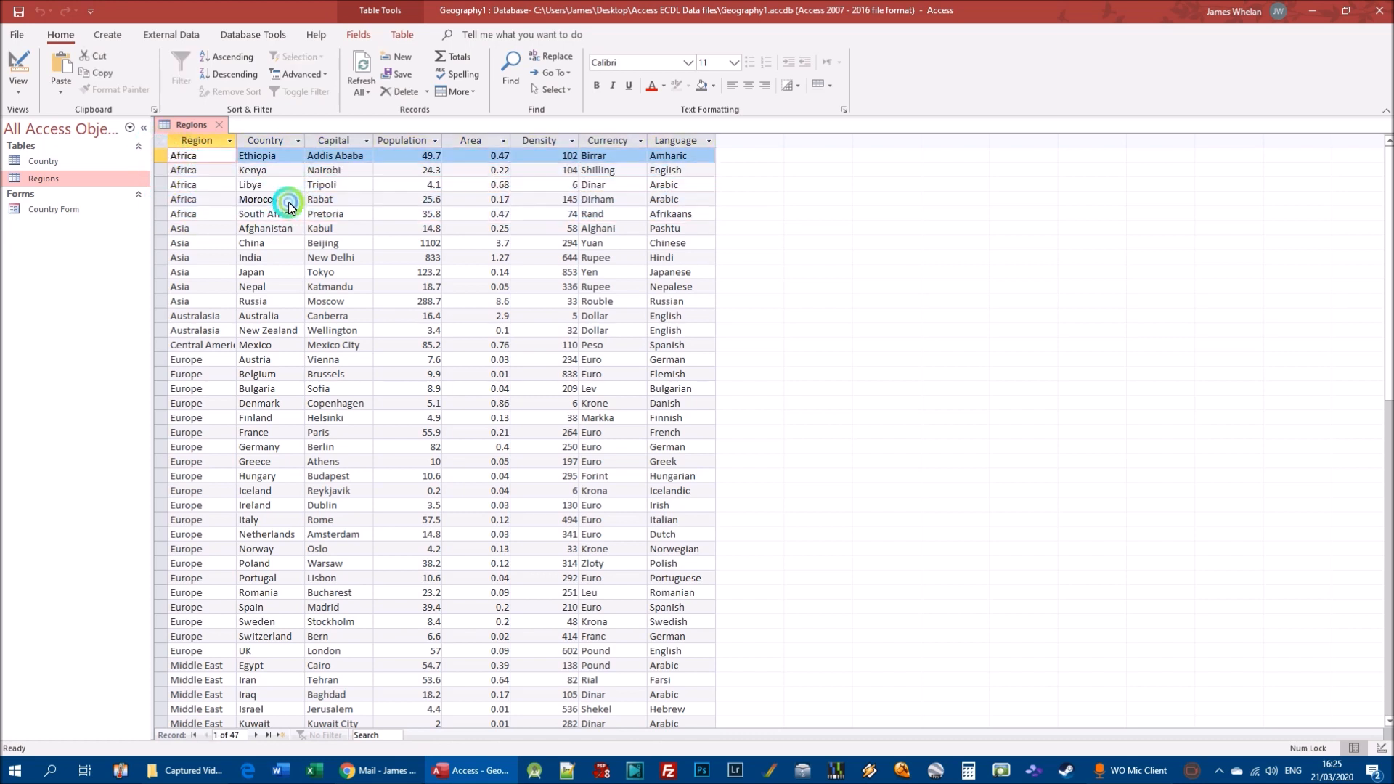
Step: Examine the order of the countries within the Africa, Asia and Europe regions in the Regions table
click(160, 156)
click(261, 157)
click(260, 171)
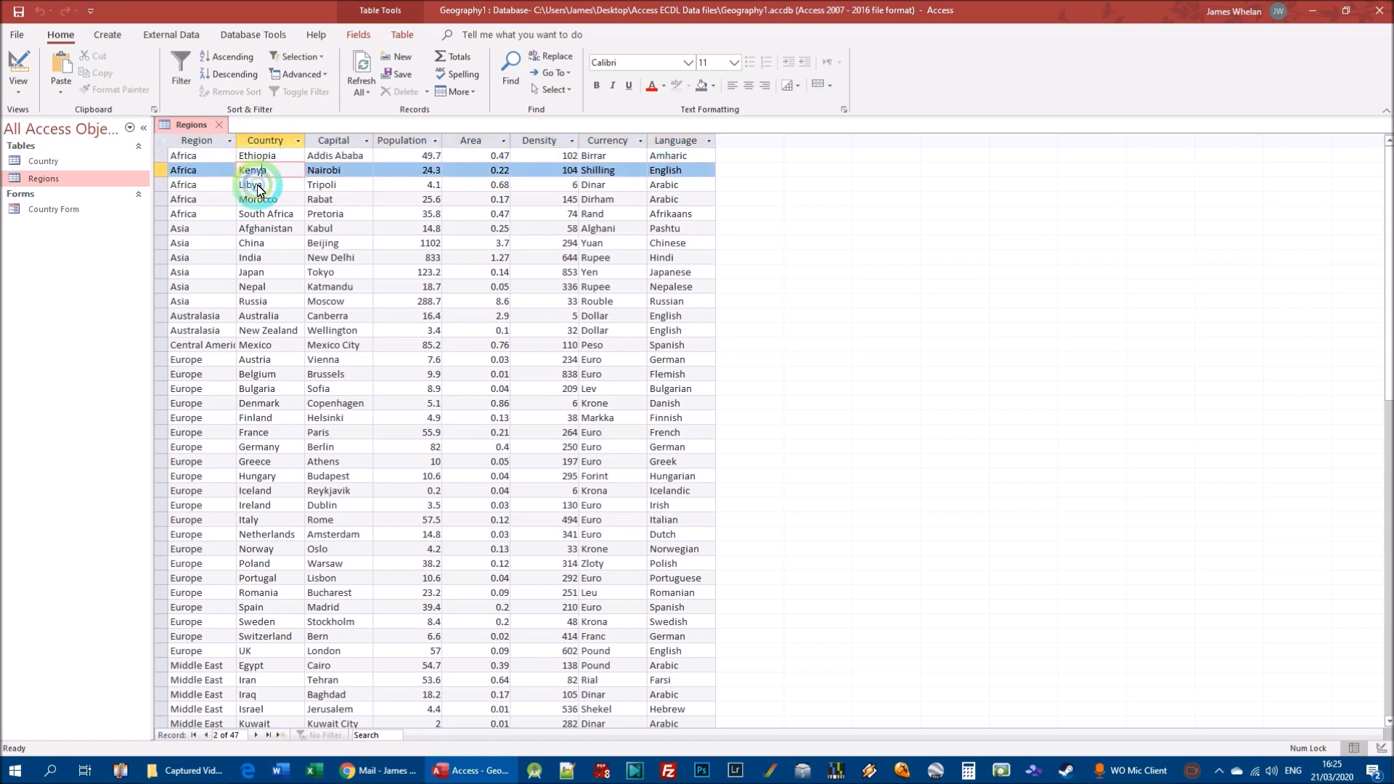
click(258, 186)
click(259, 202)
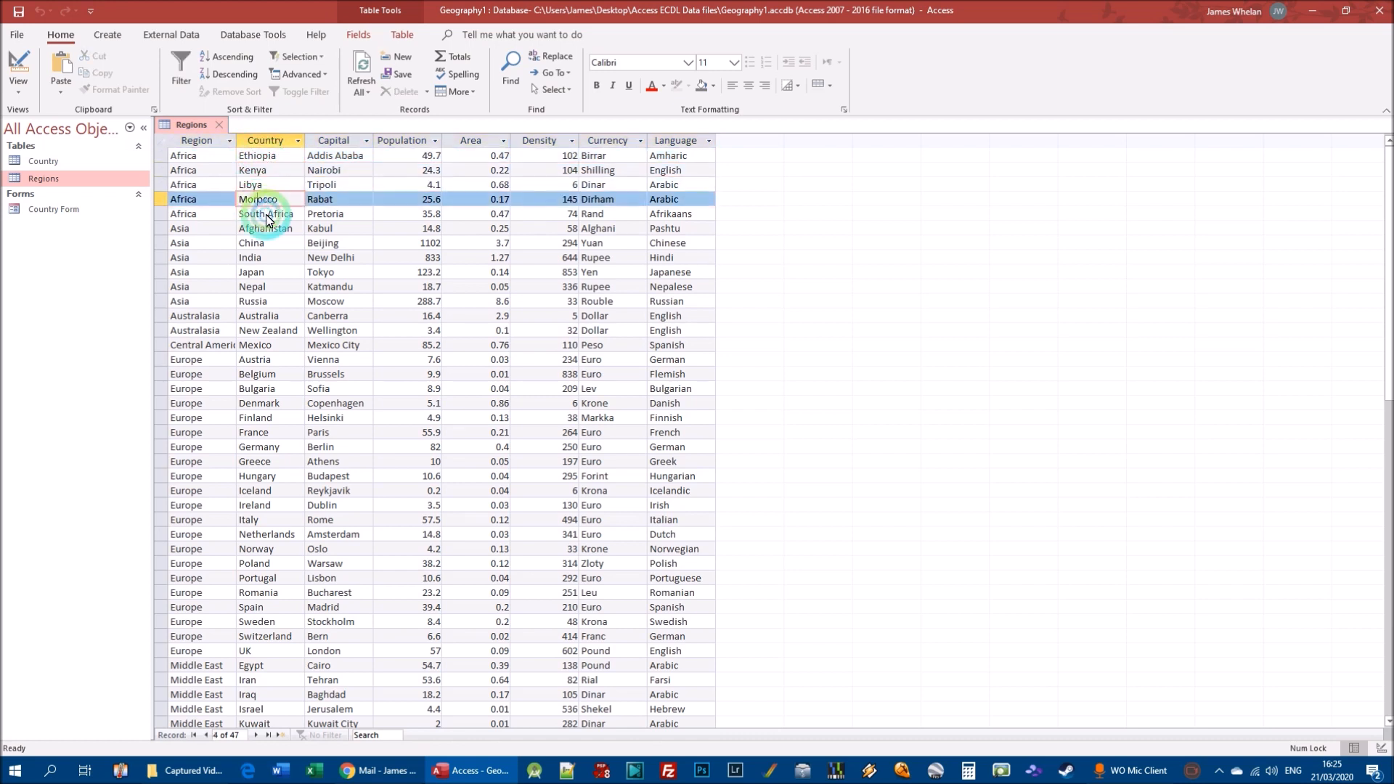
click(261, 215)
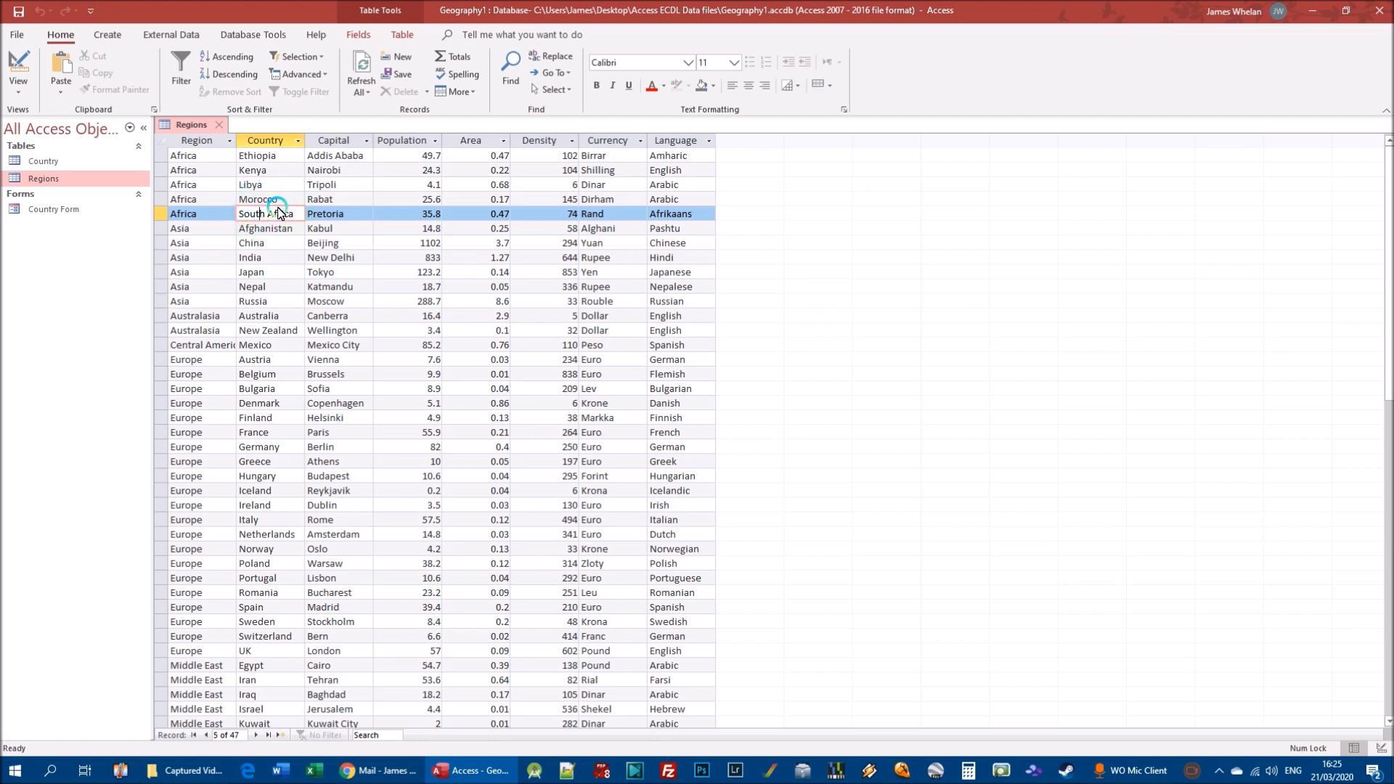
drag(159, 229, 158, 288)
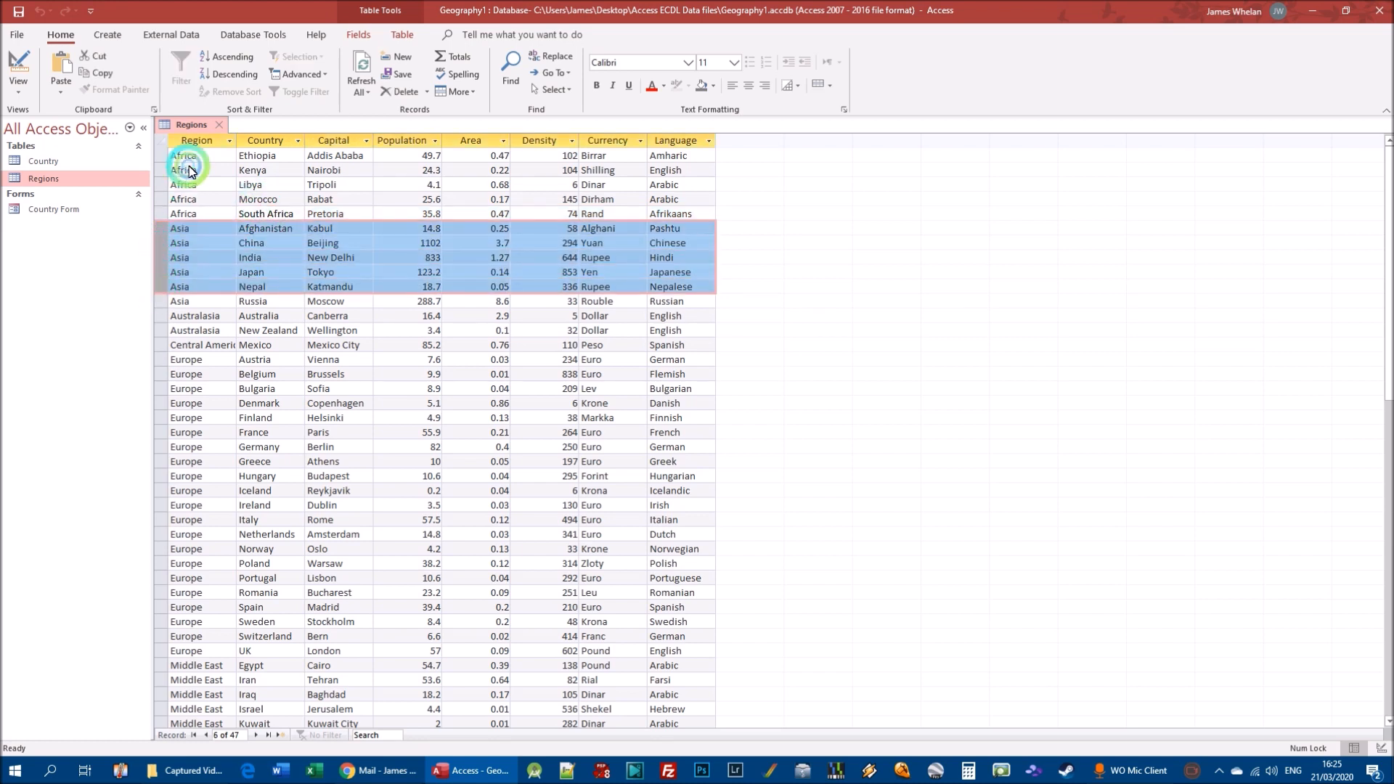
click(279, 230)
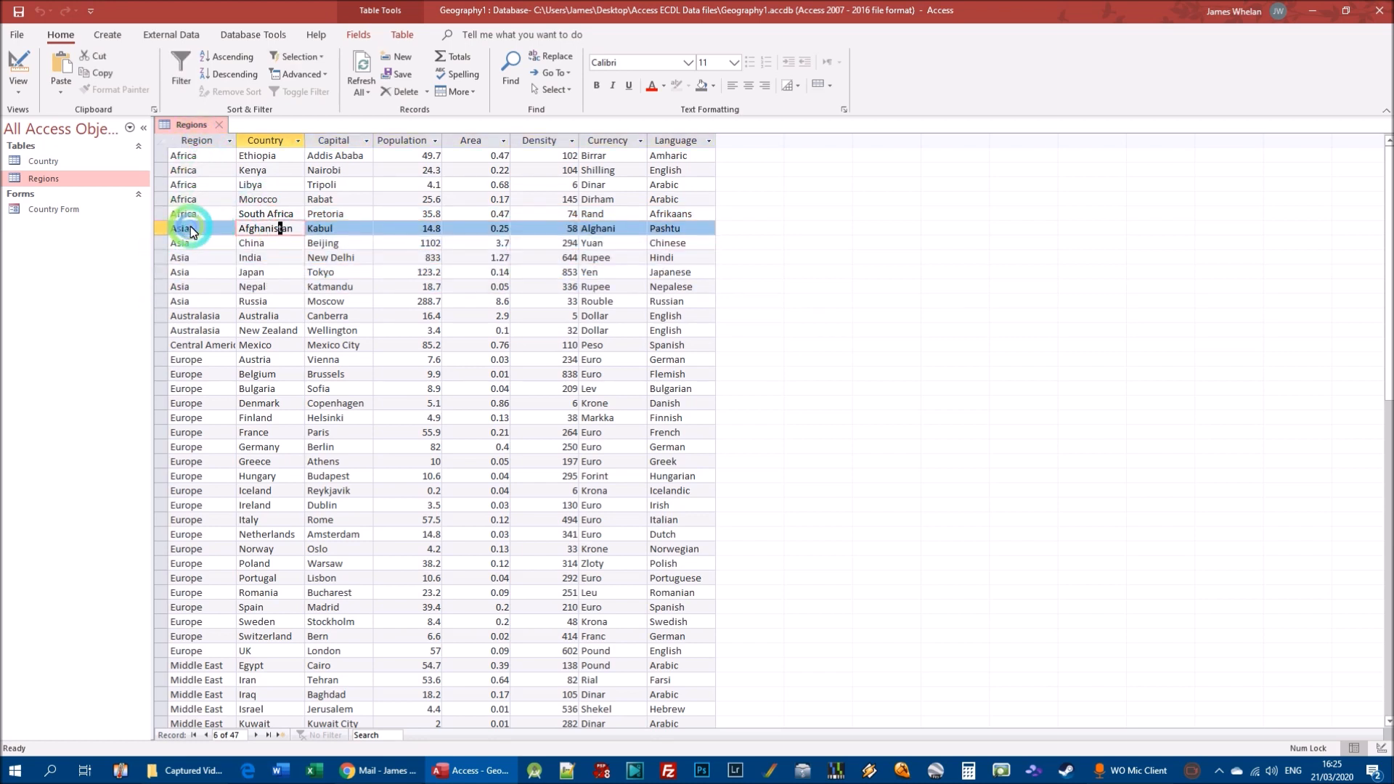
double_click(260, 231)
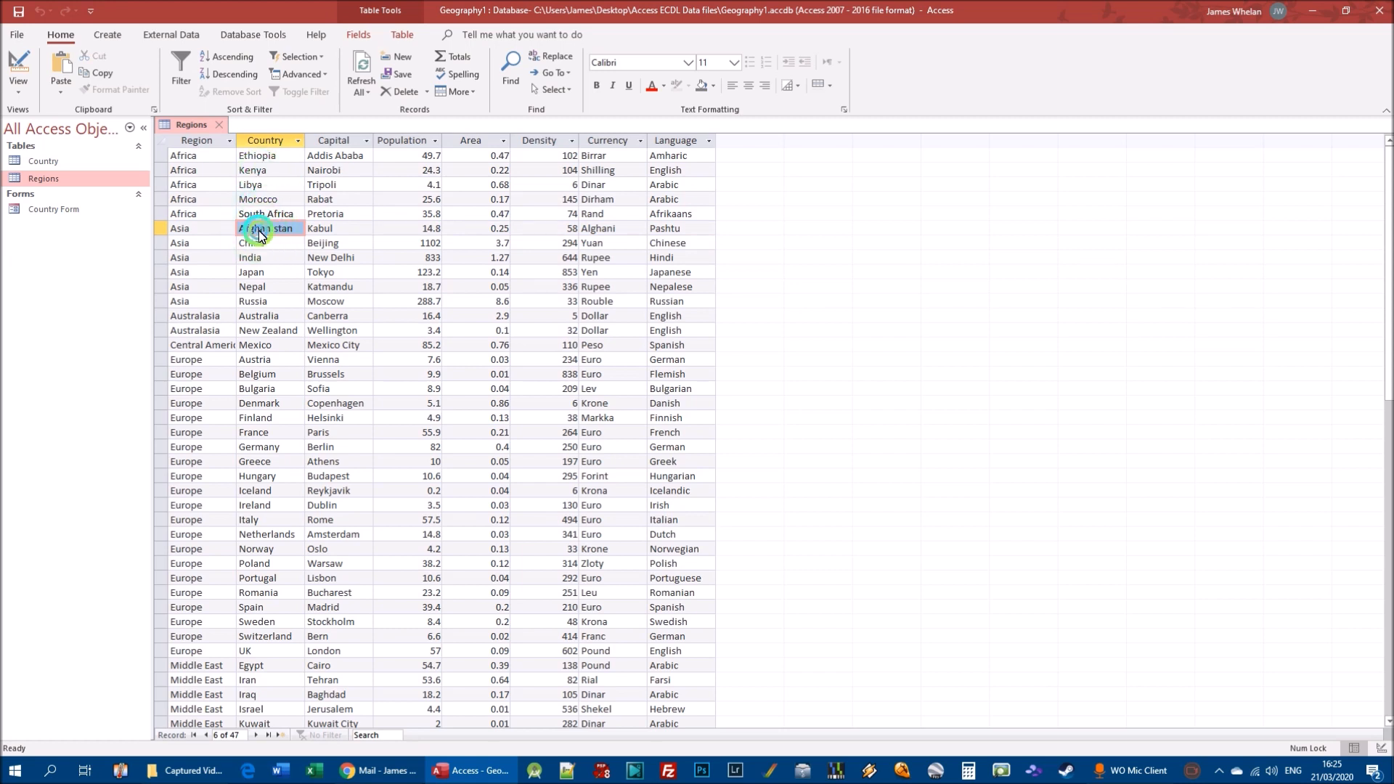
click(259, 229)
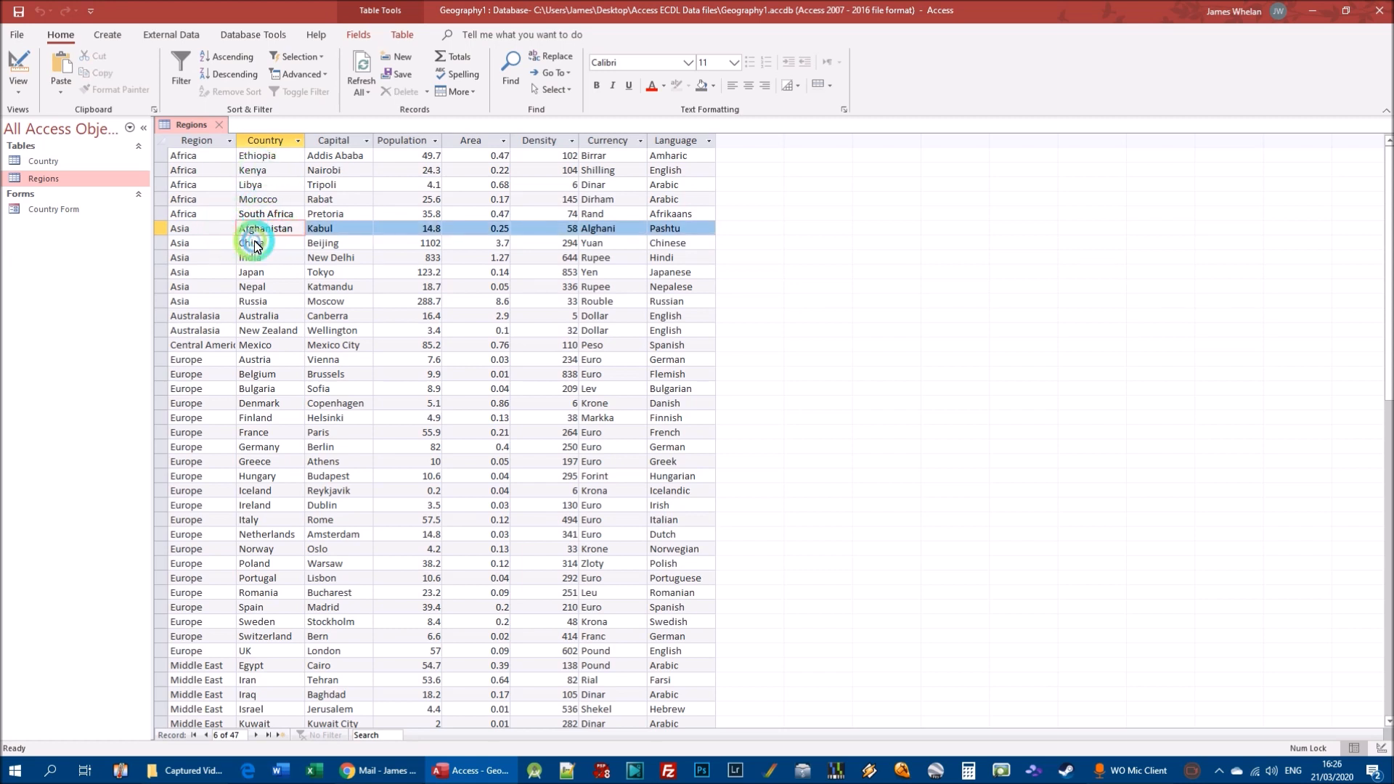
click(255, 245)
click(260, 259)
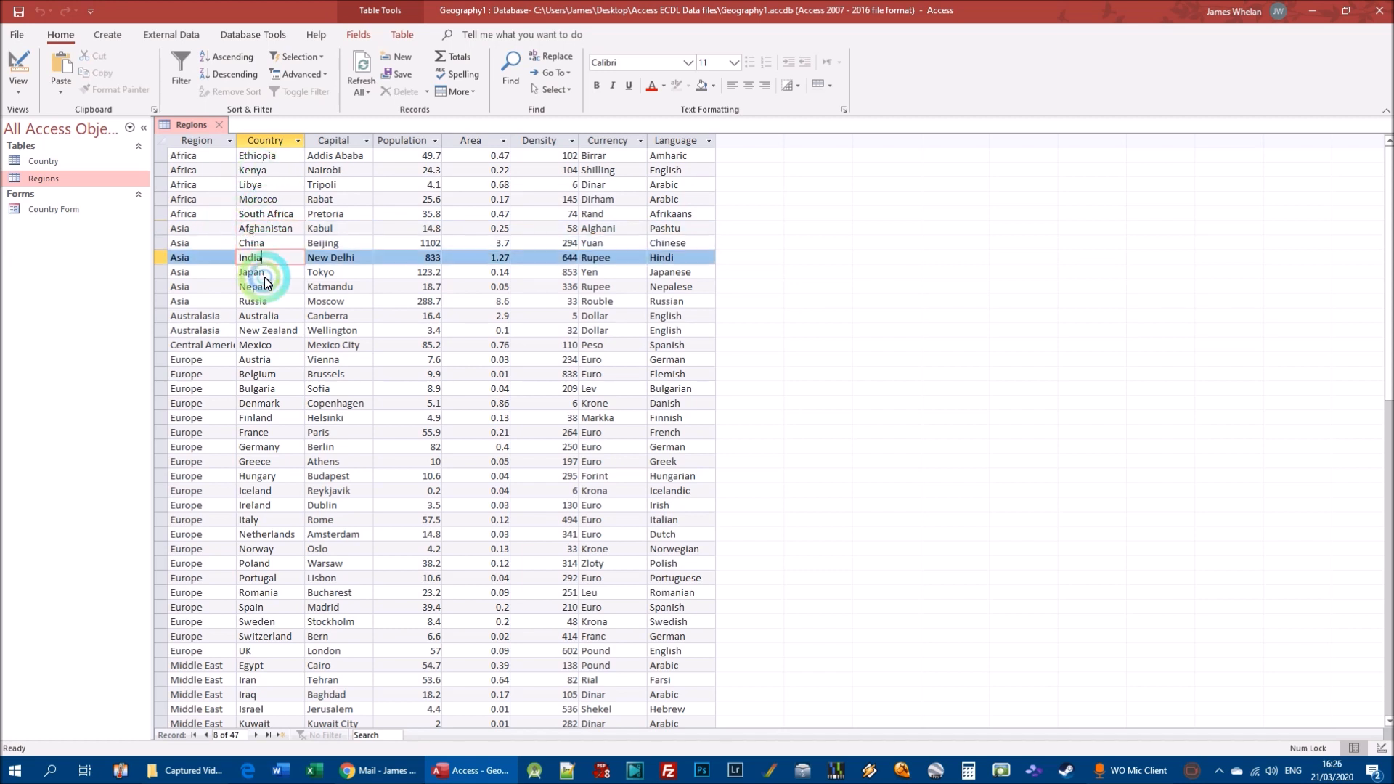
click(189, 361)
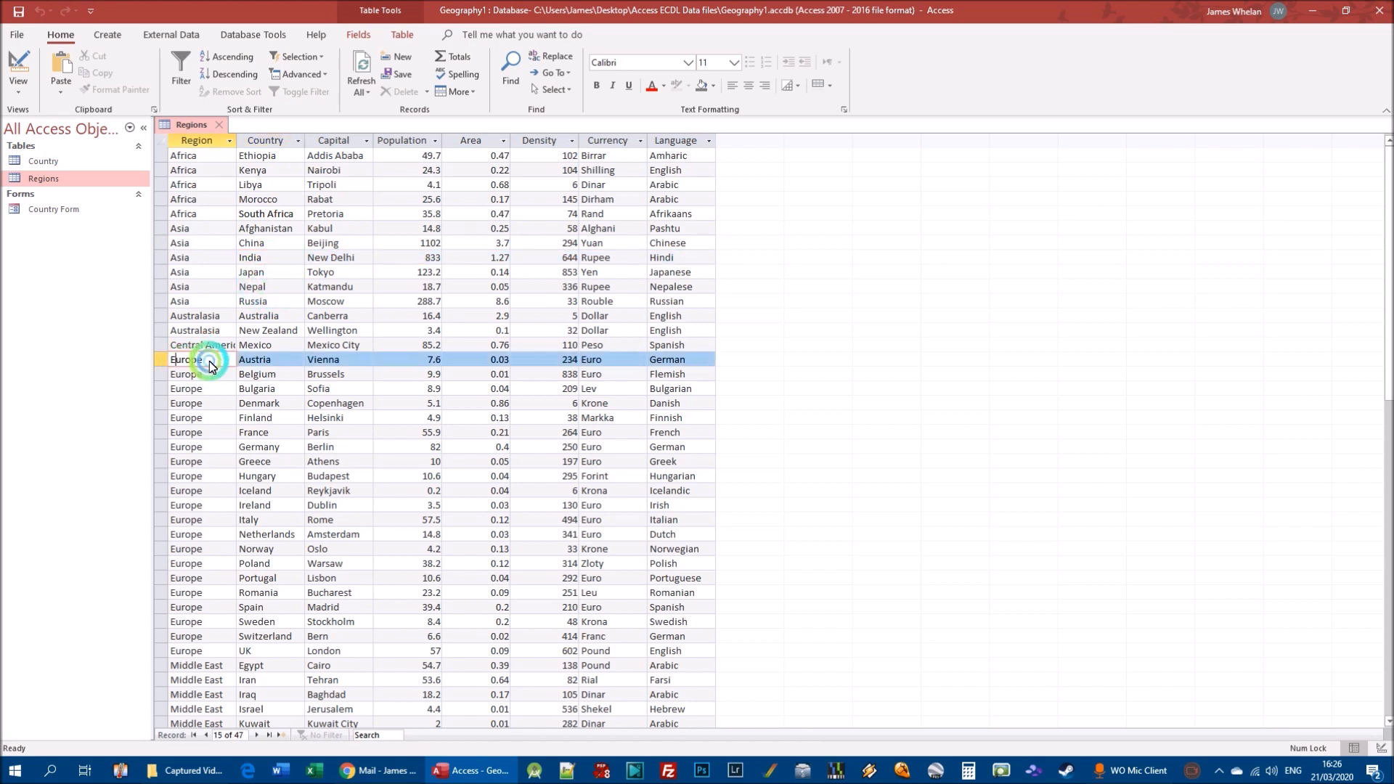
click(264, 359)
click(272, 374)
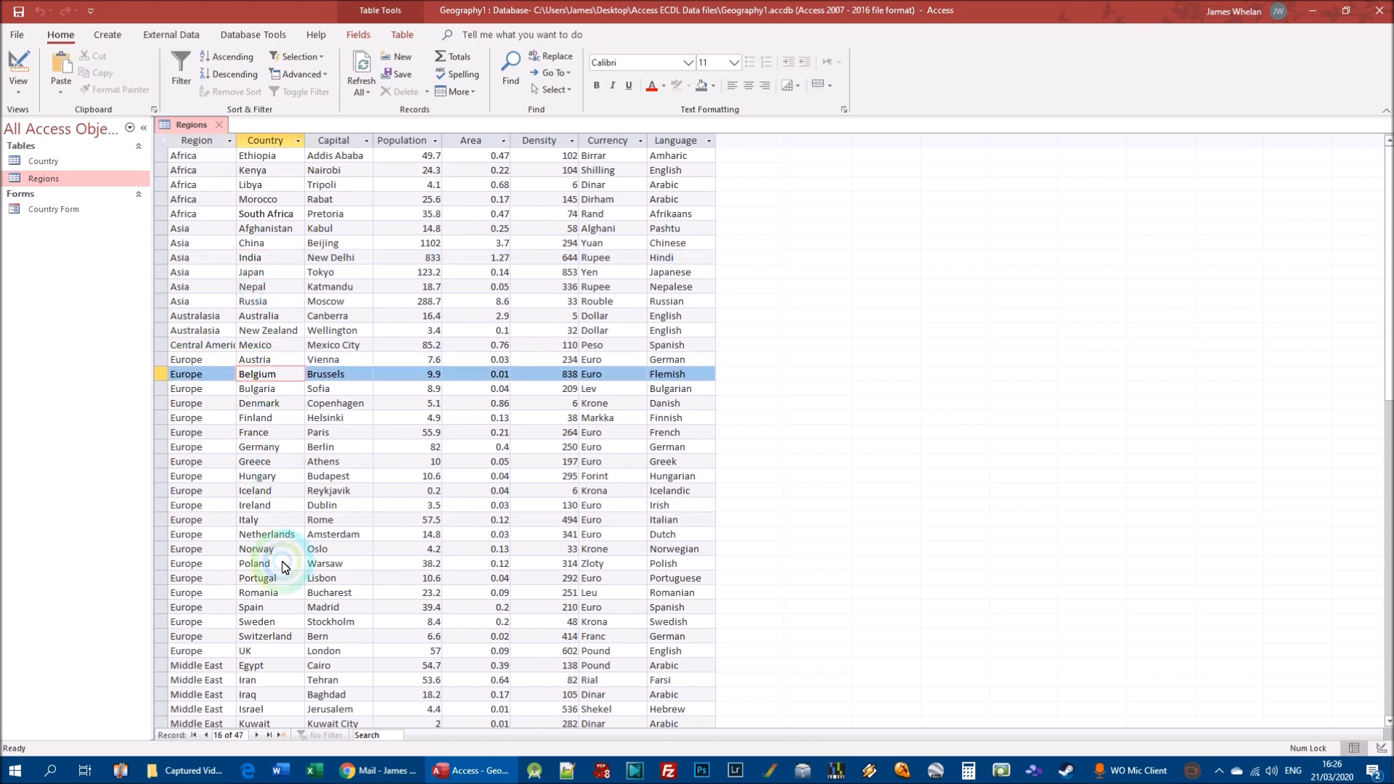
click(274, 648)
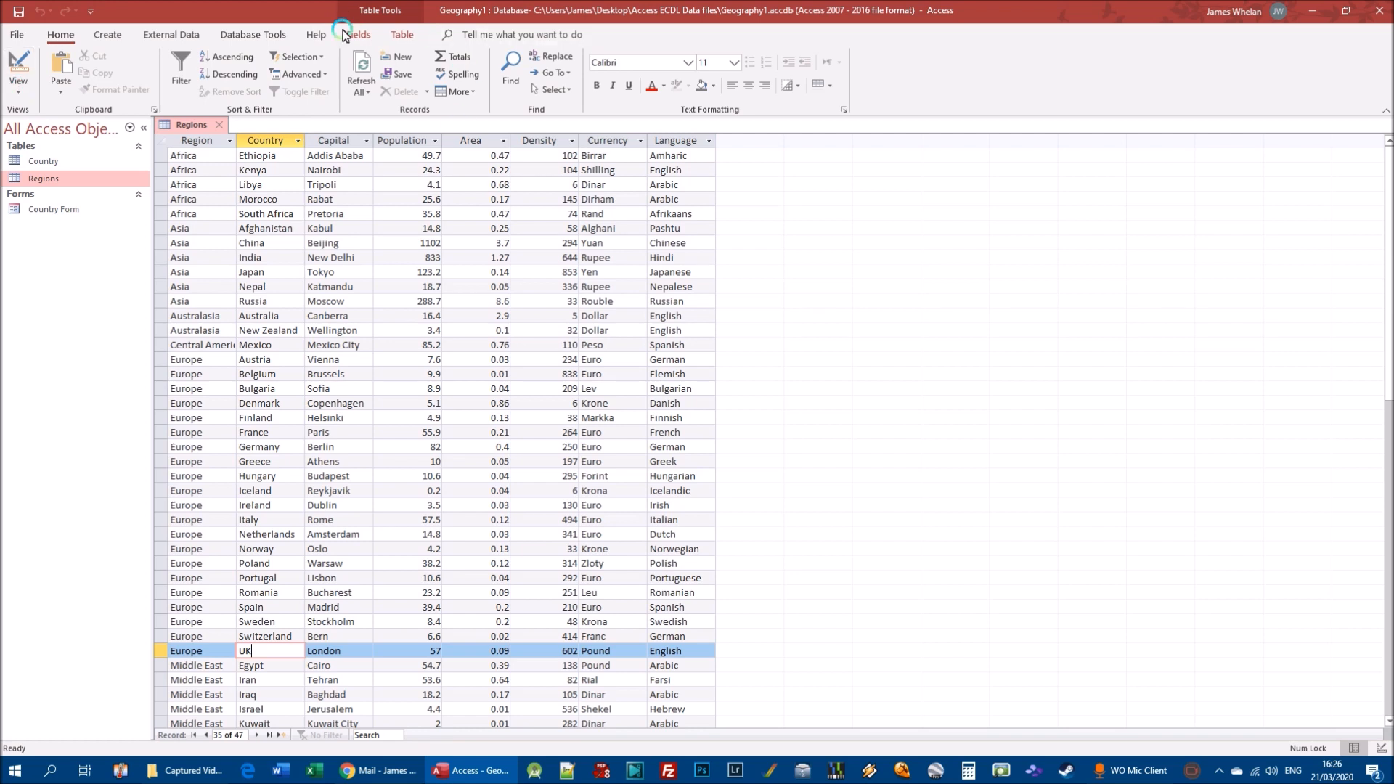
Step: Review the index fields and sort orders in the Regions table's design, closing the index list and returning to the datasheet
click(19, 91)
click(58, 142)
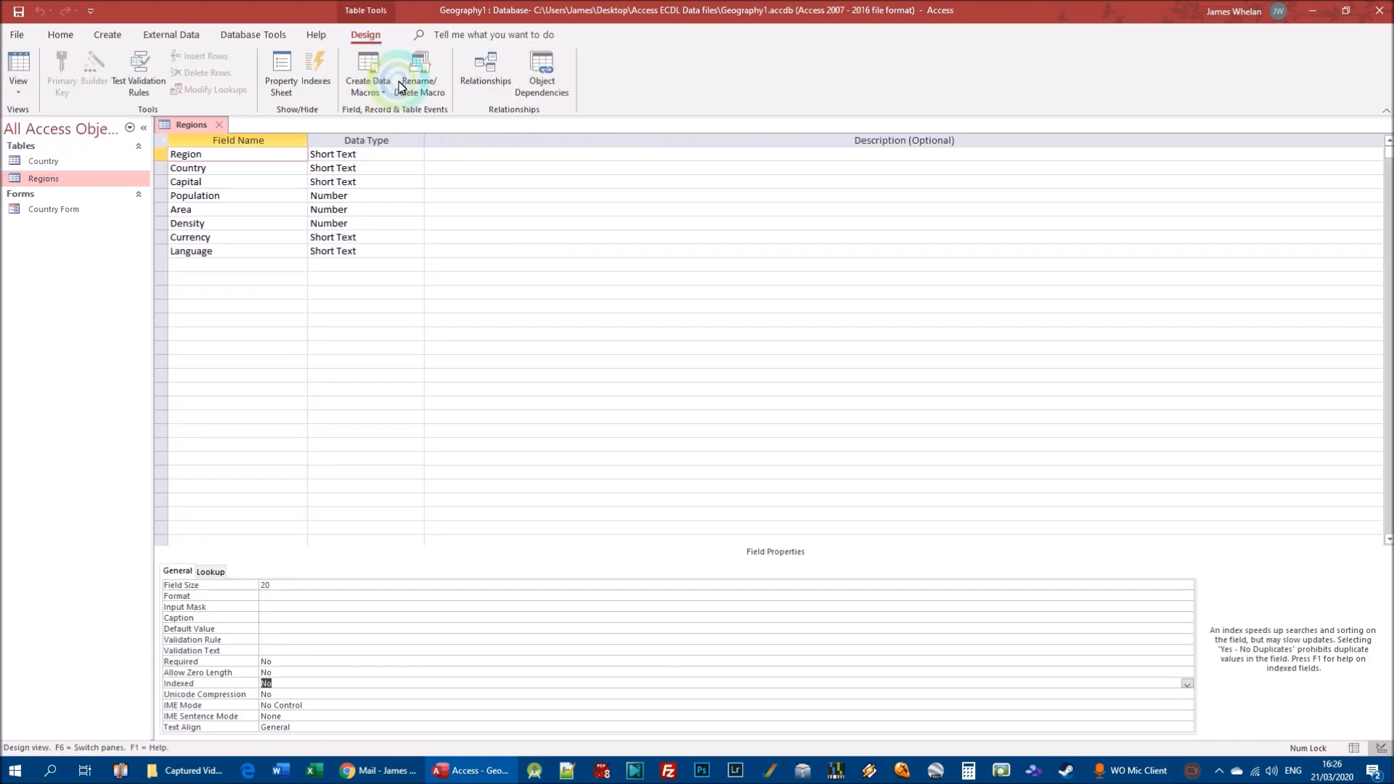
click(314, 80)
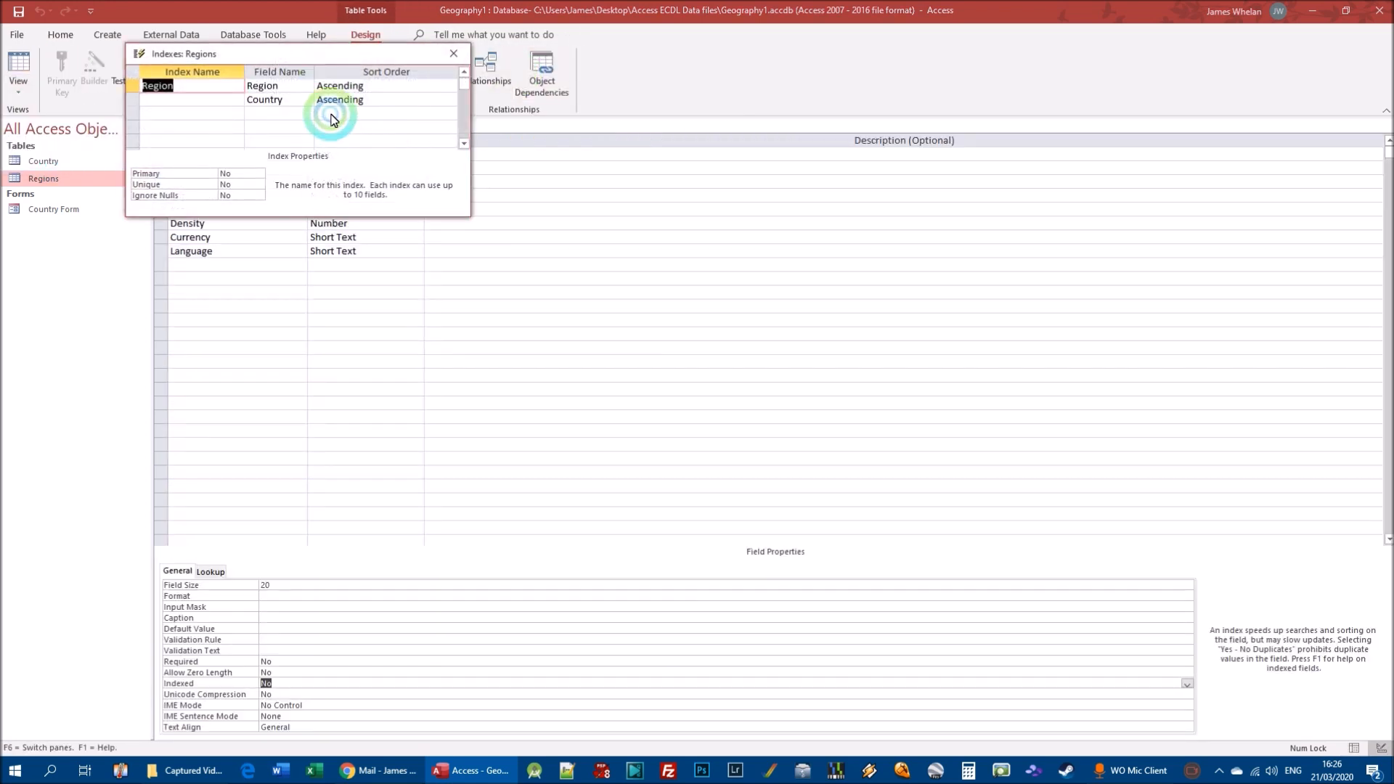
click(294, 99)
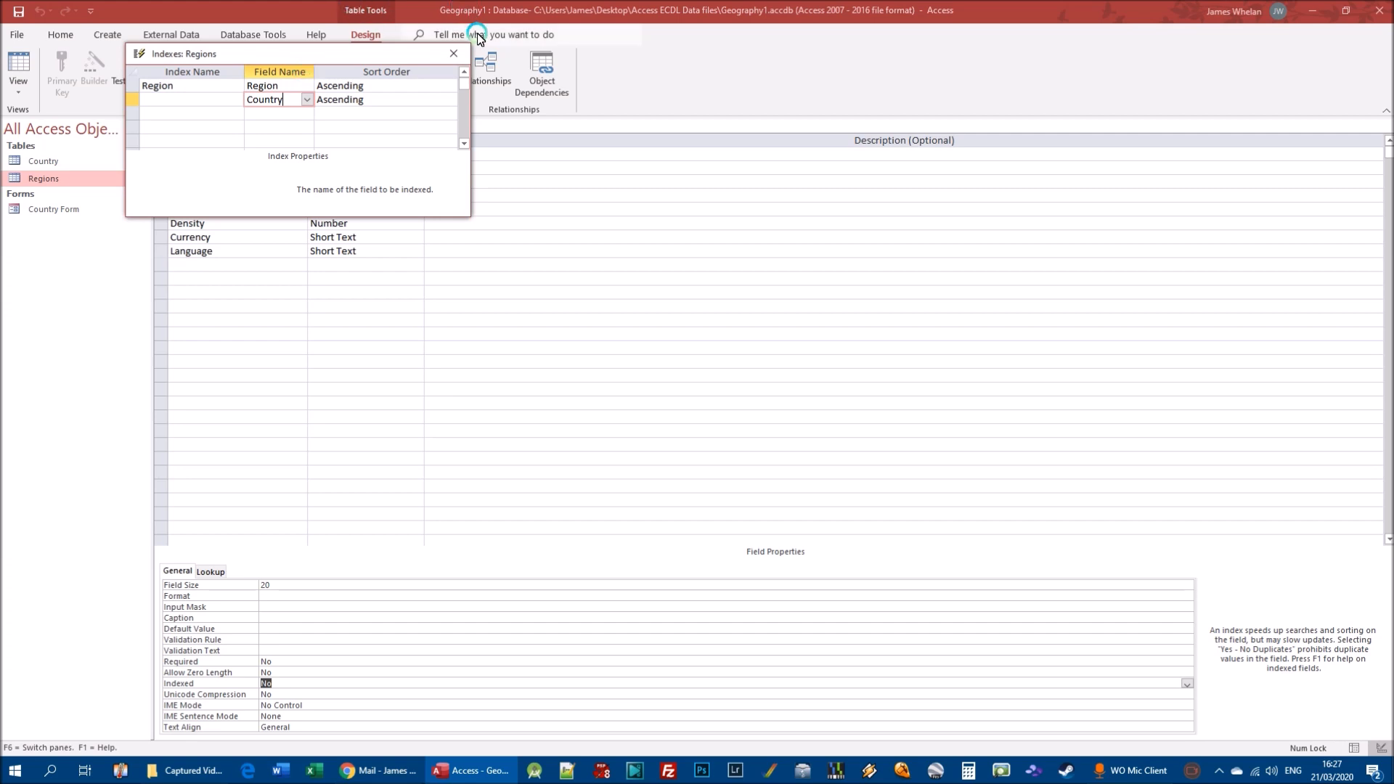
click(452, 54)
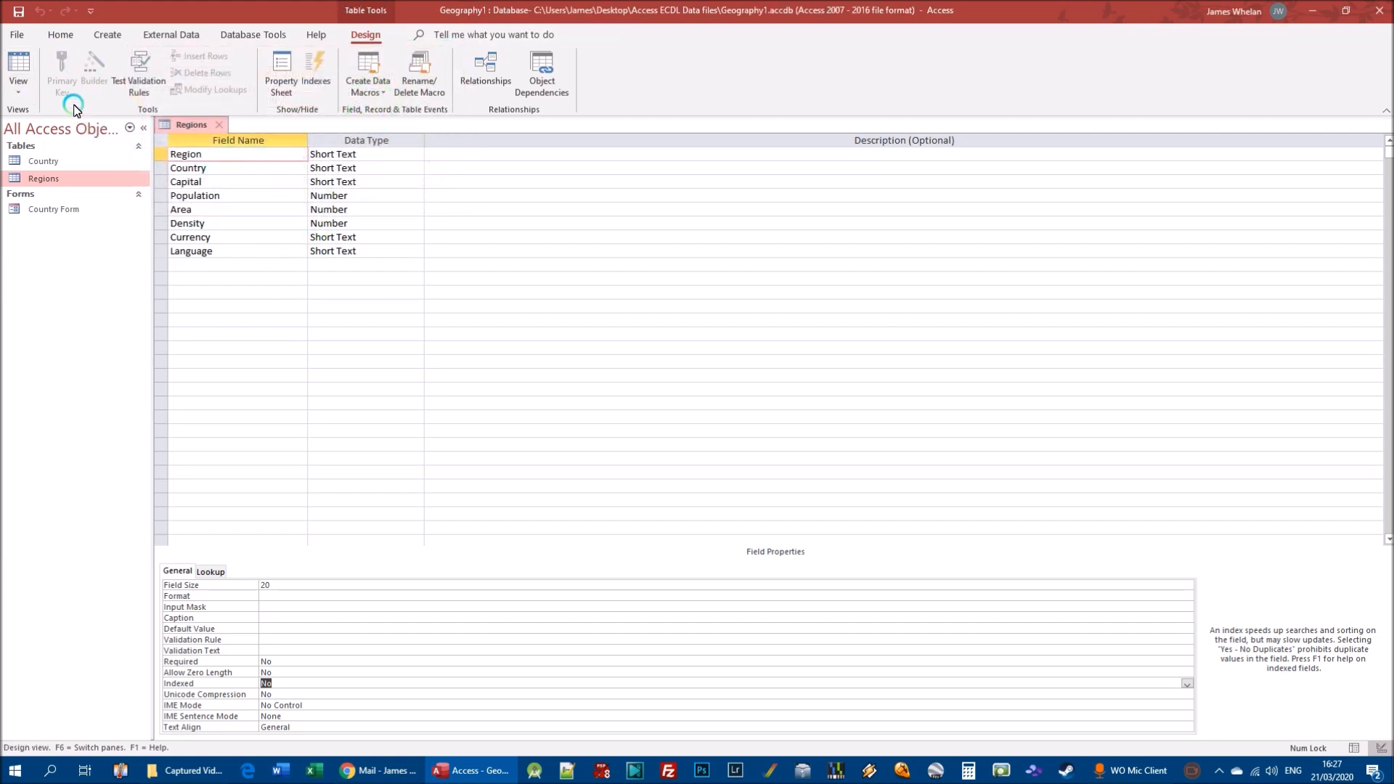
click(18, 85)
click(72, 121)
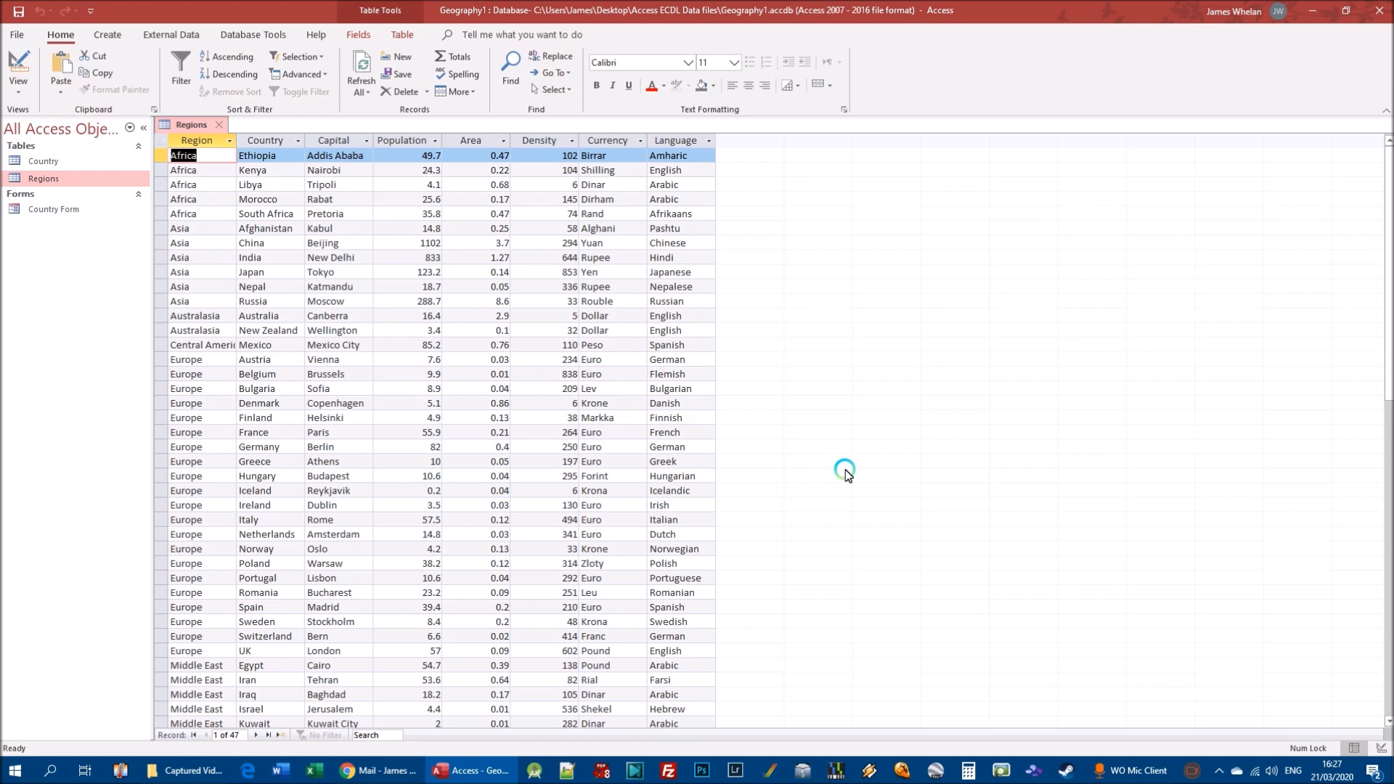
Step: Delete the Country row and the Region row from the Regions table's indexes in Design View
click(18, 83)
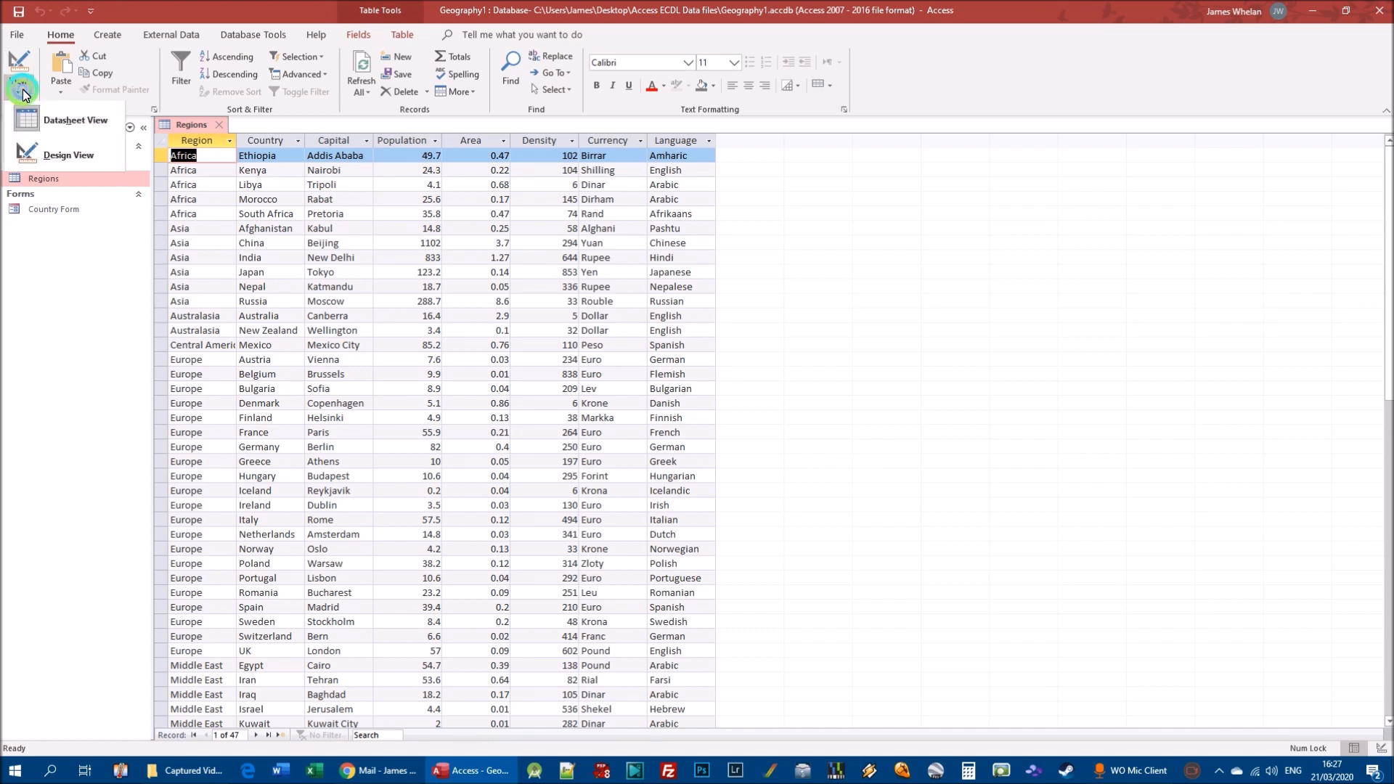
click(45, 154)
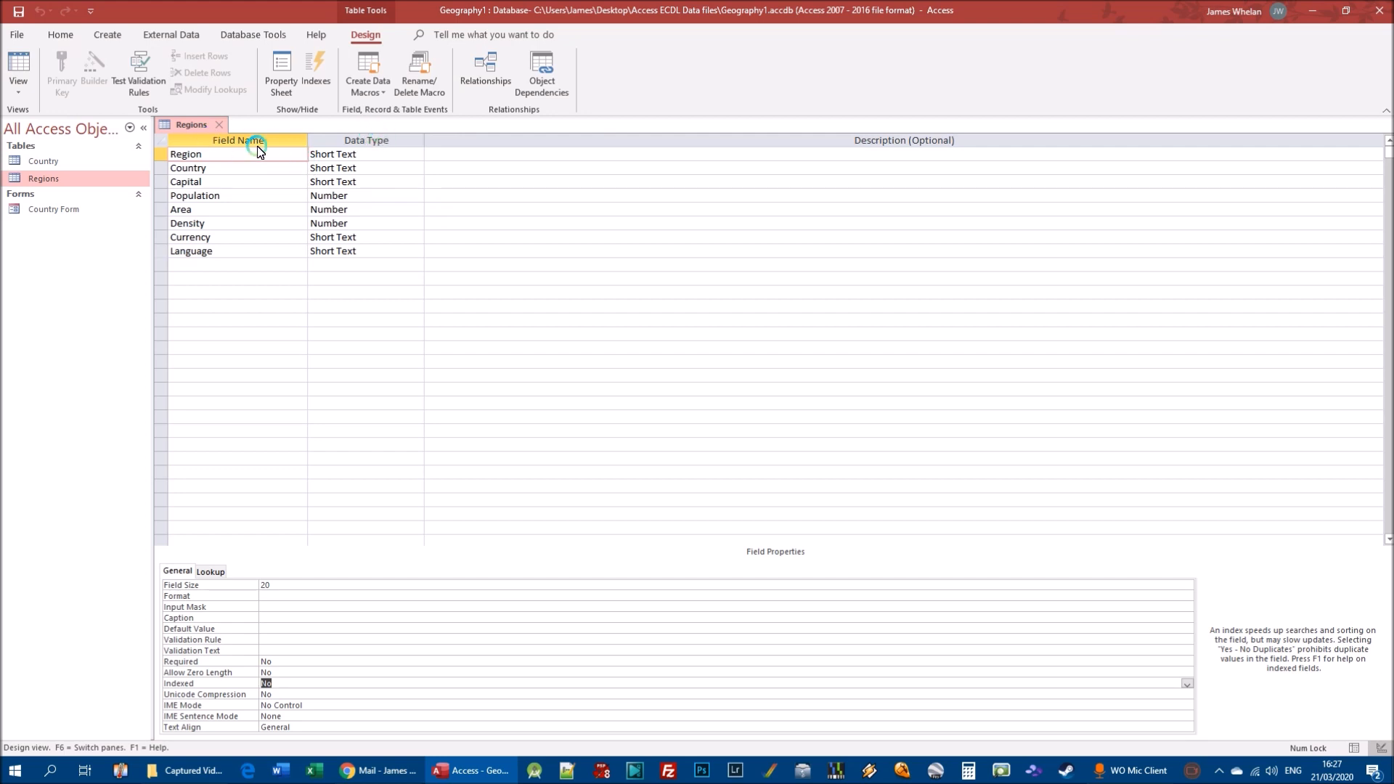
click(316, 70)
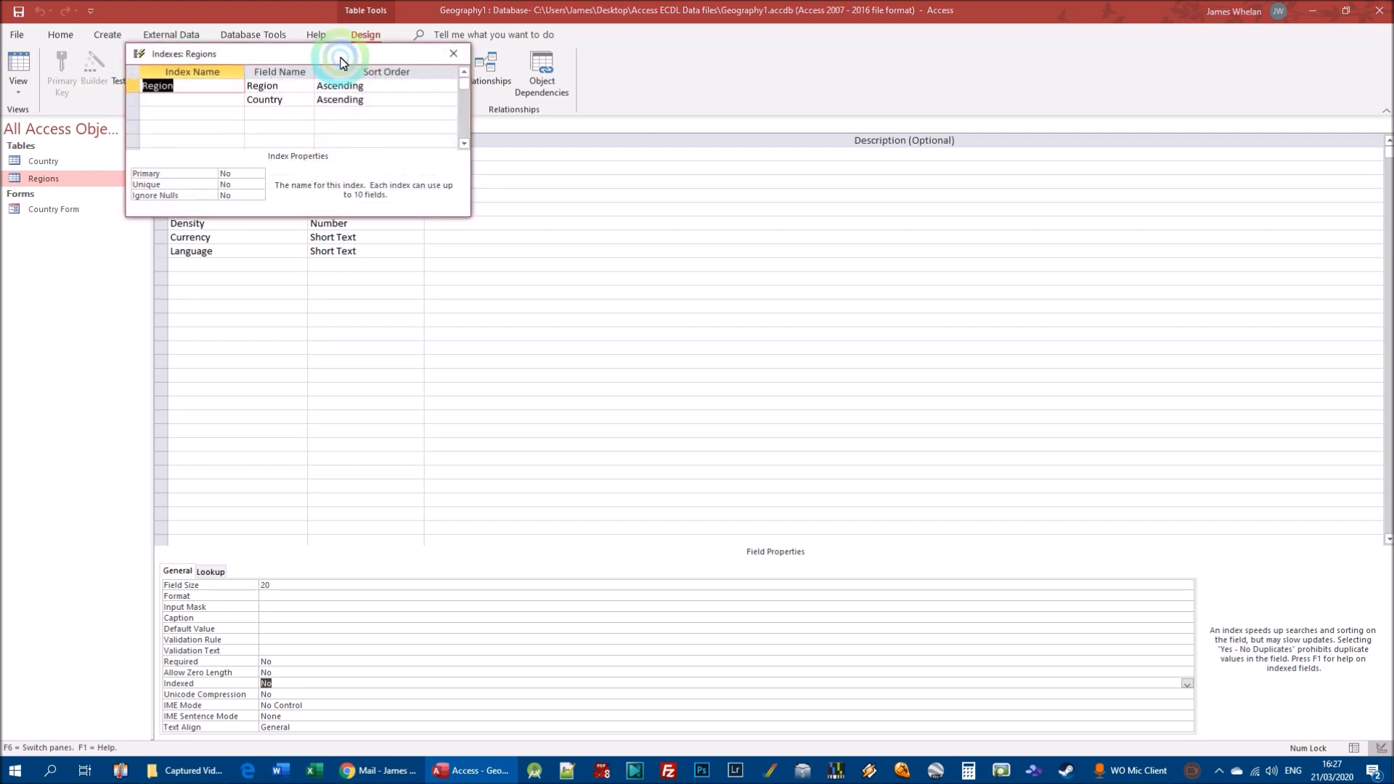
drag(302, 53, 503, 210)
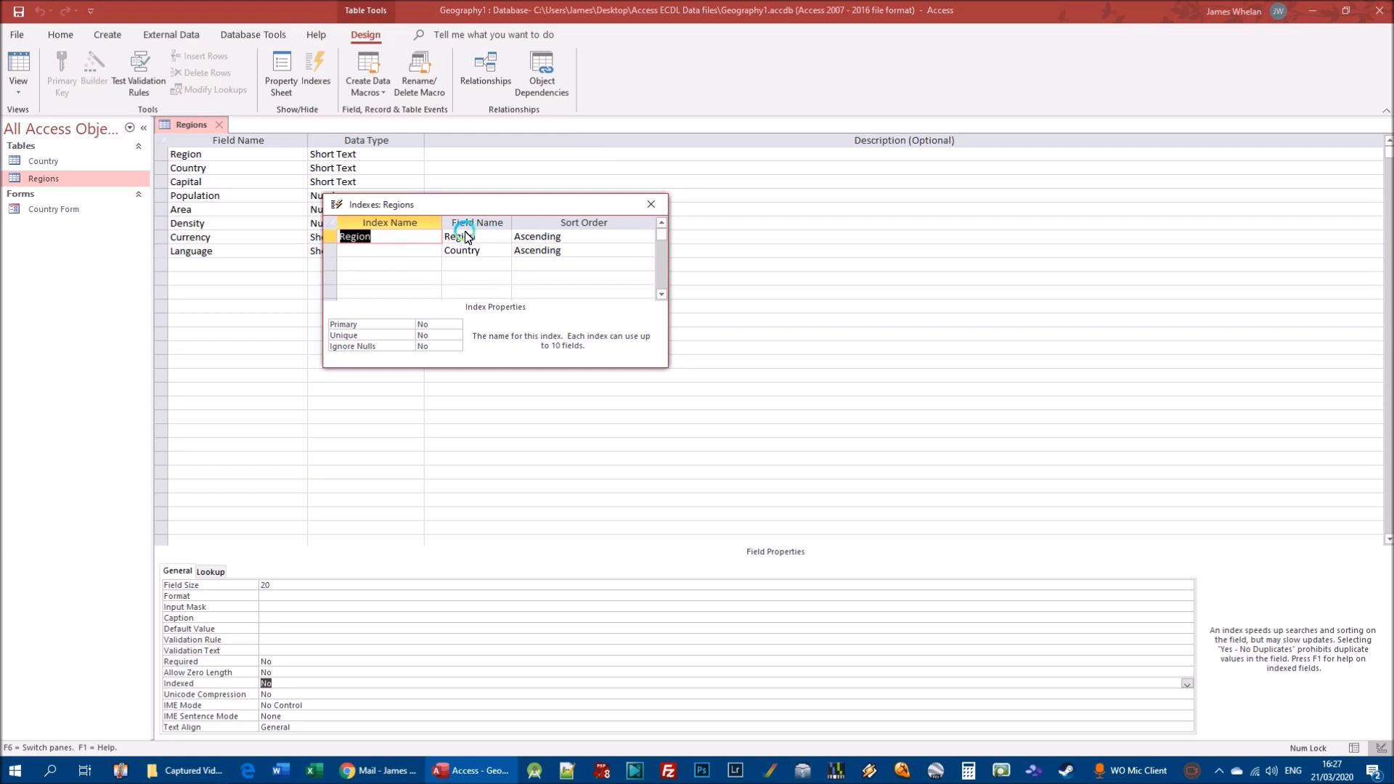
click(326, 250)
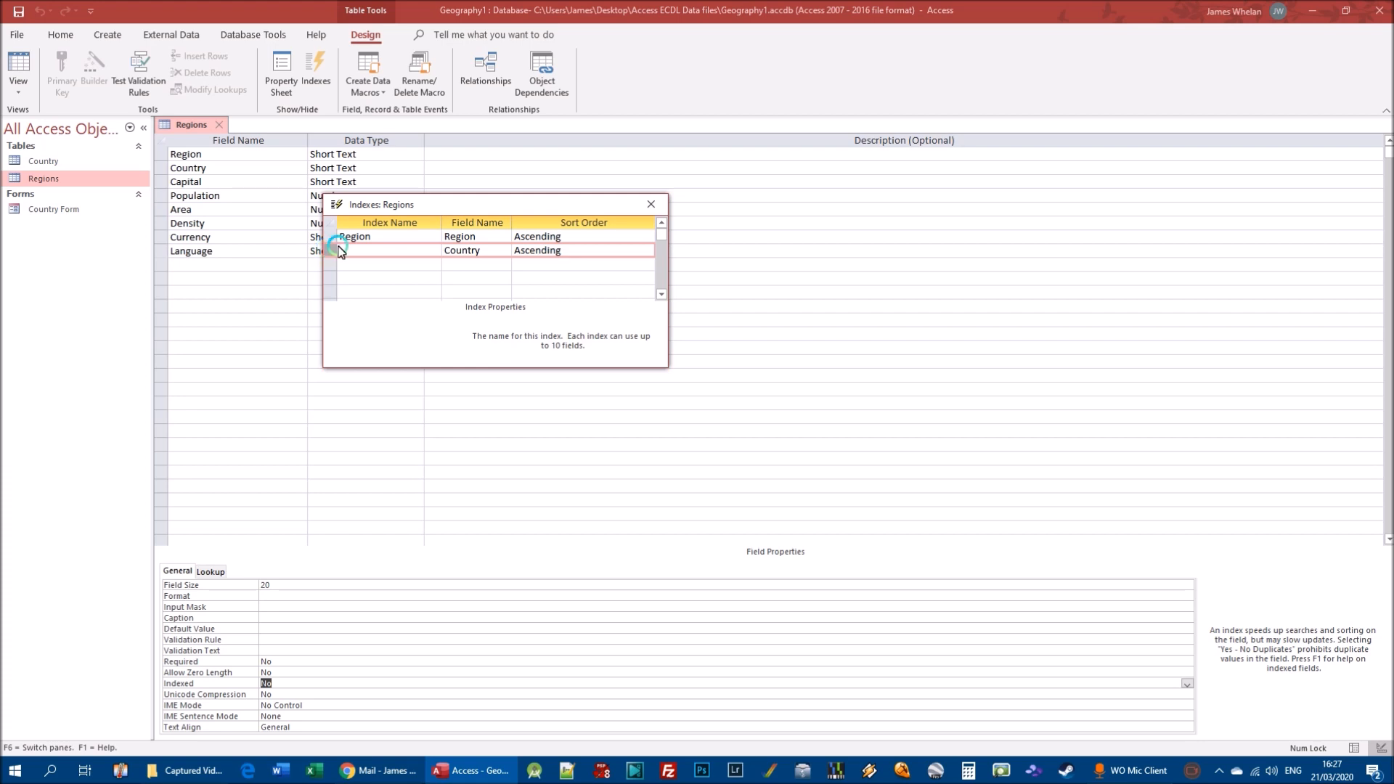
key(Delete)
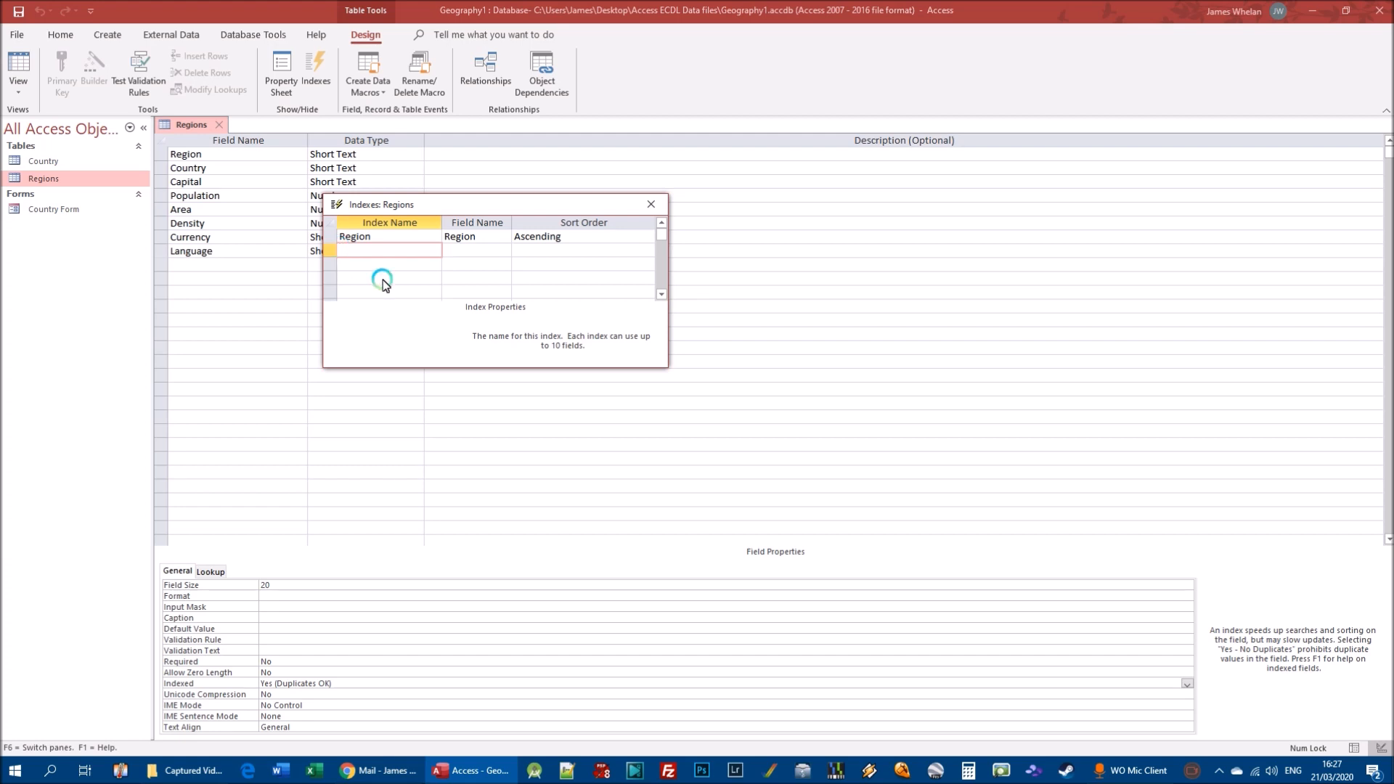
click(327, 236)
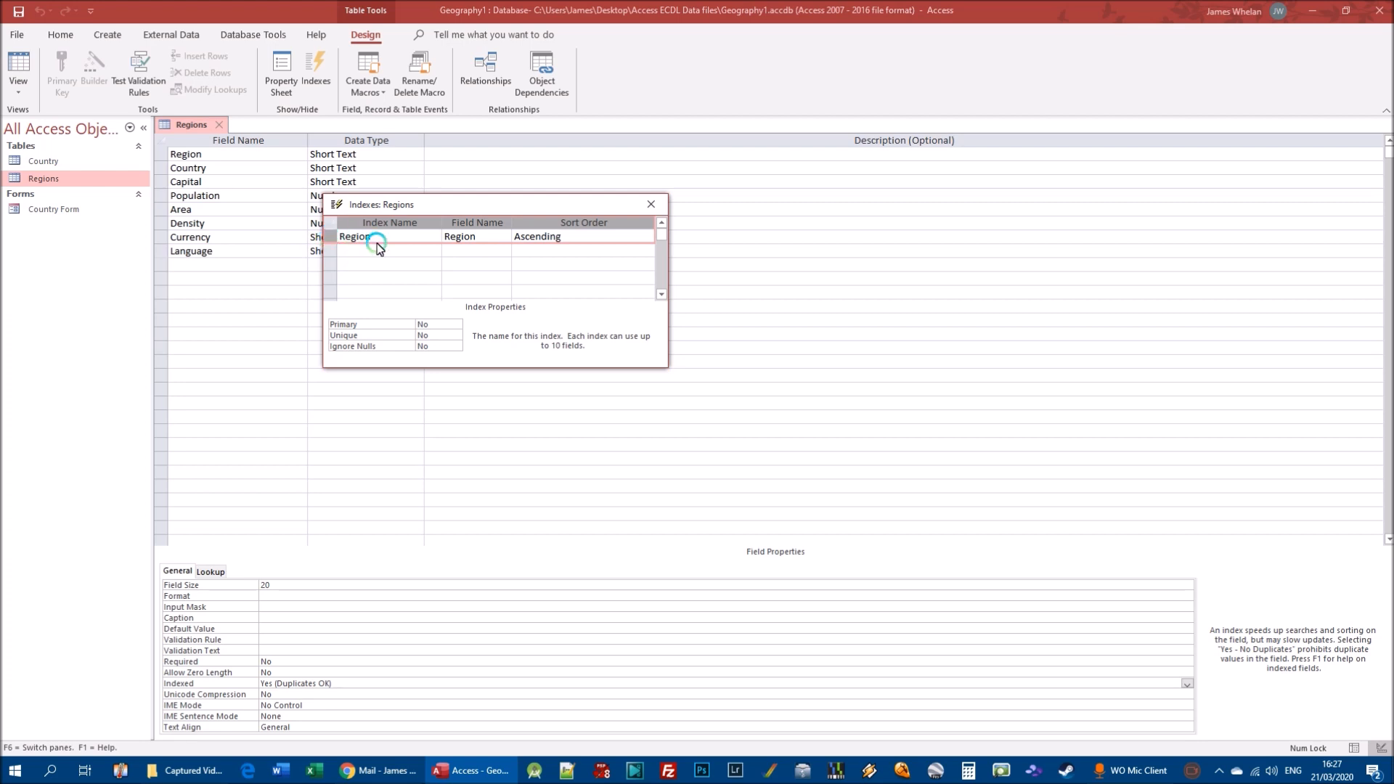
key(Delete)
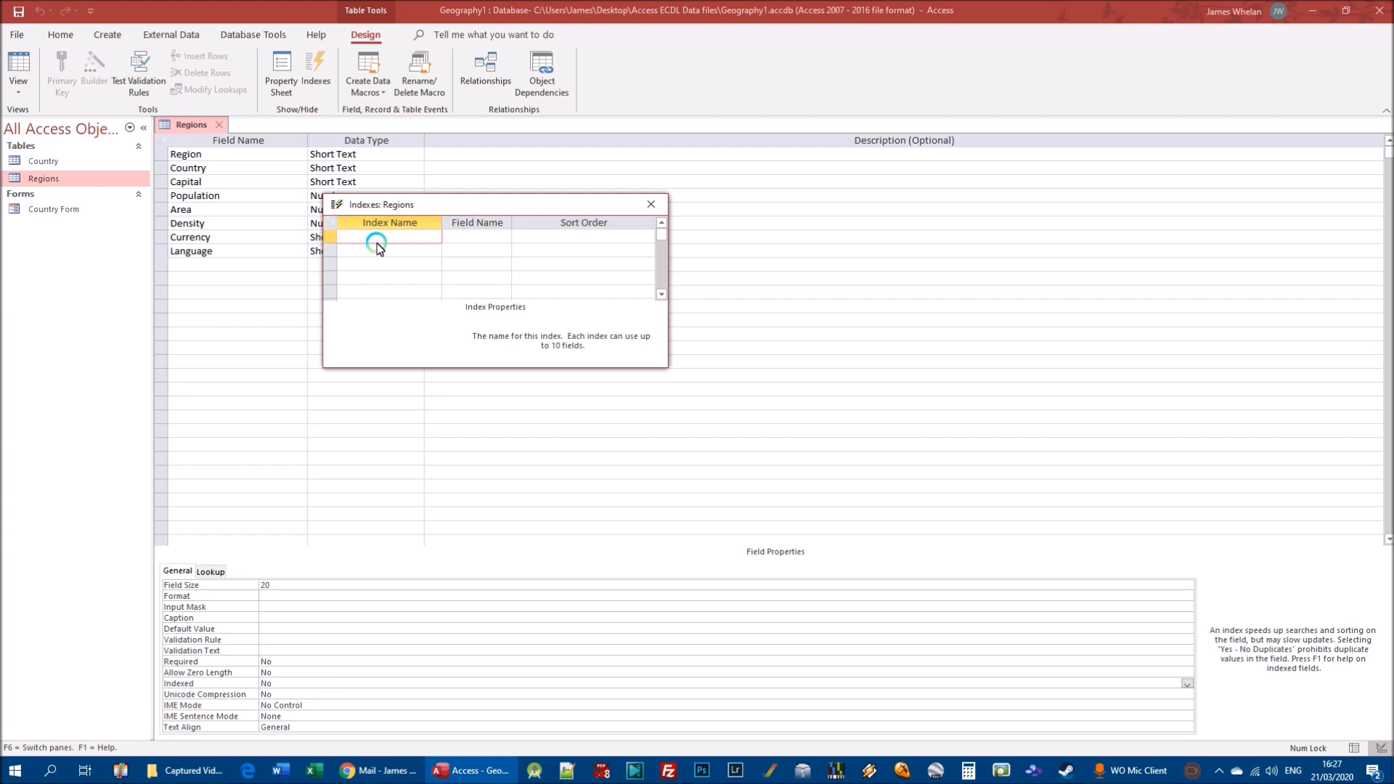
Step: Close the Indexes window and switch the Regions table to Datasheet View, saving the table
click(329, 238)
drag(330, 239, 332, 269)
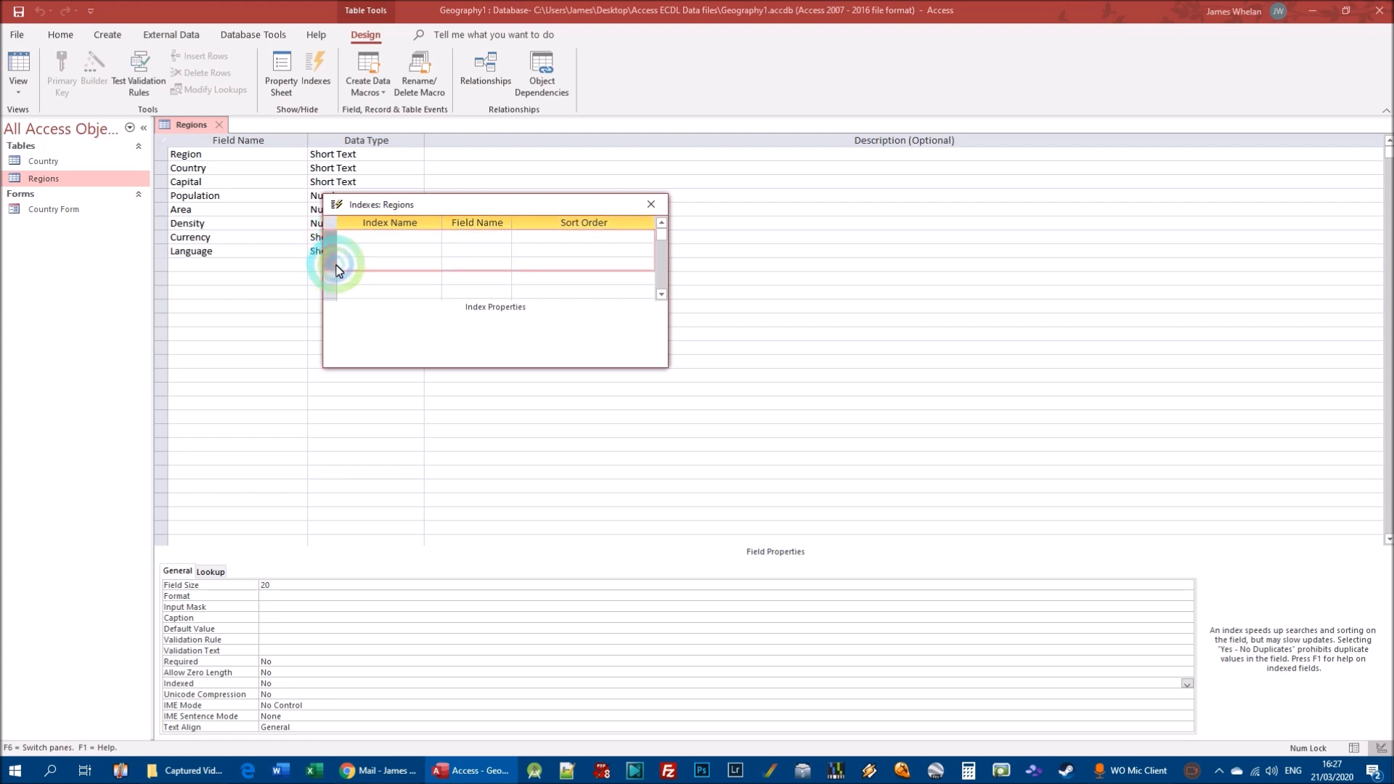
click(820, 263)
click(331, 238)
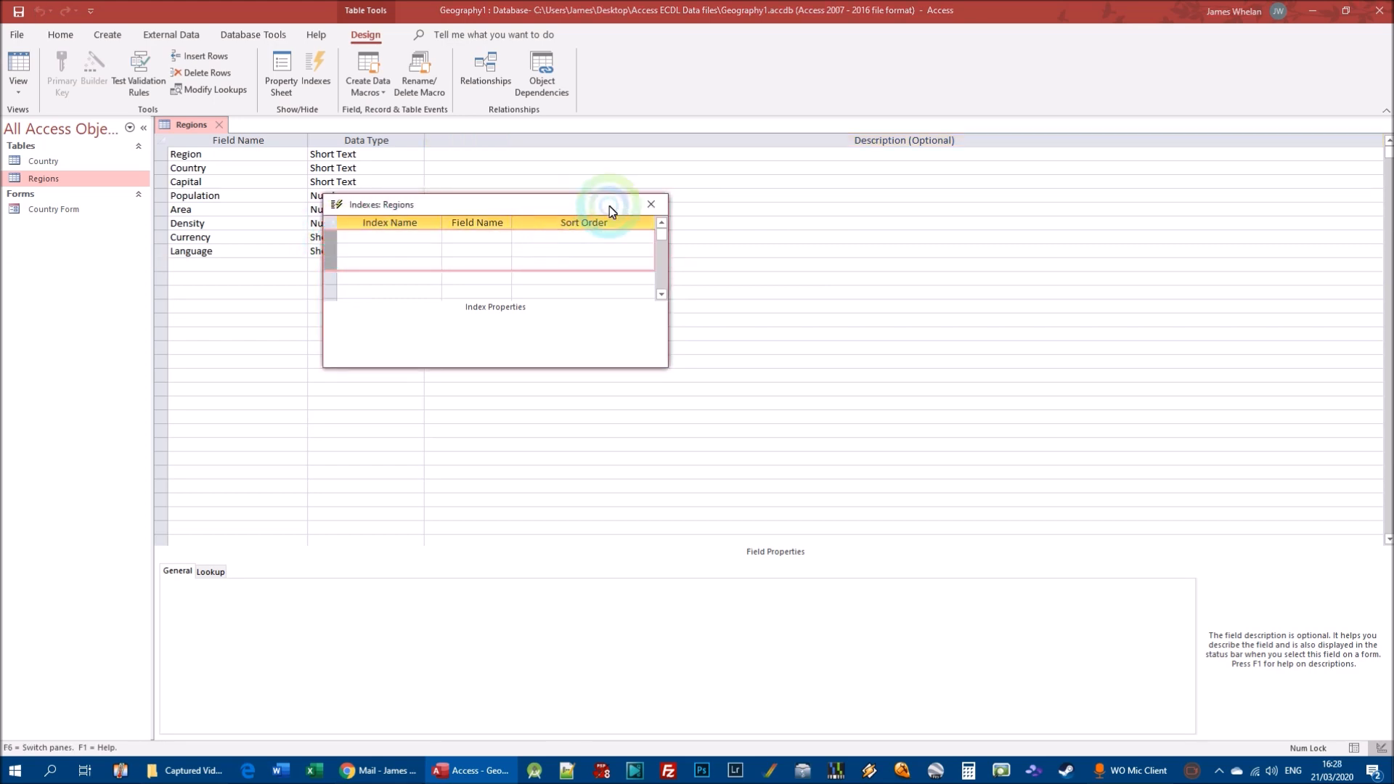
click(664, 205)
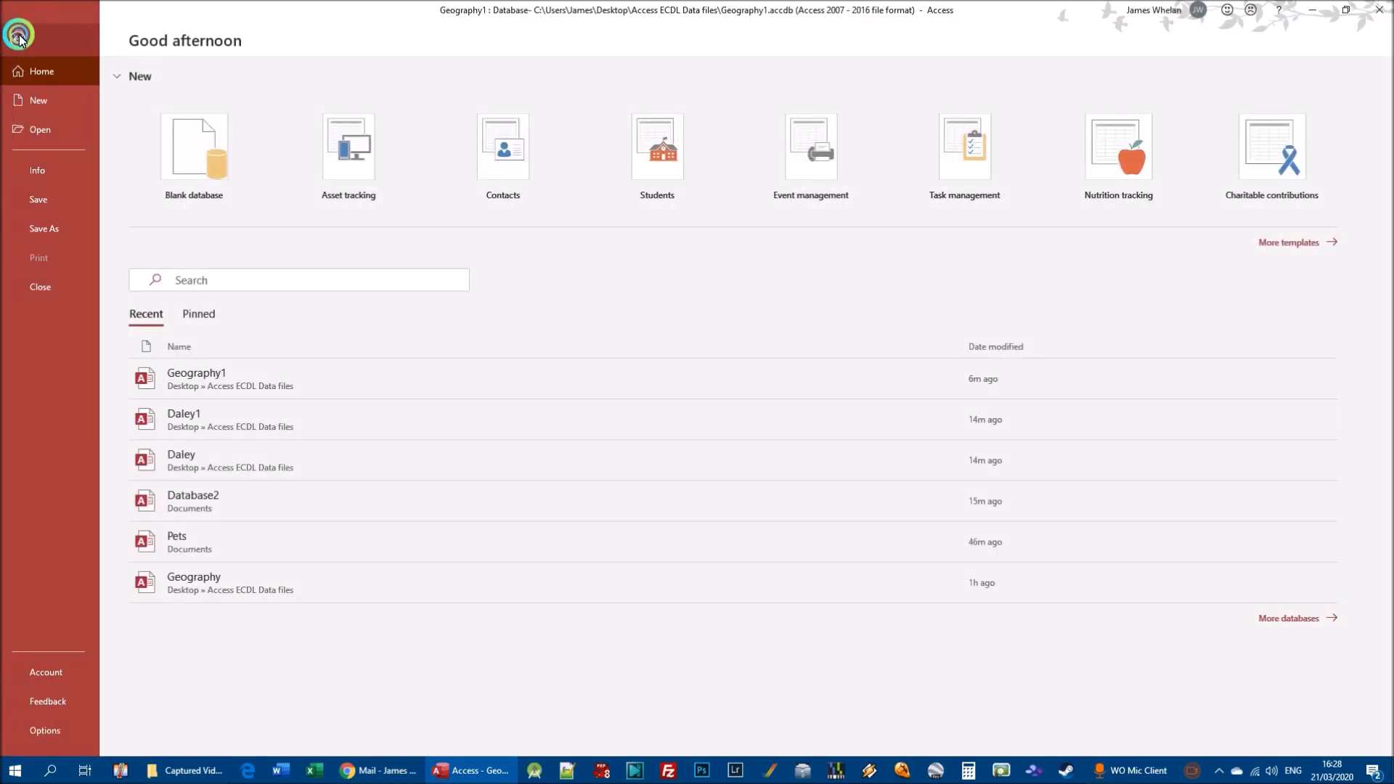
click(24, 43)
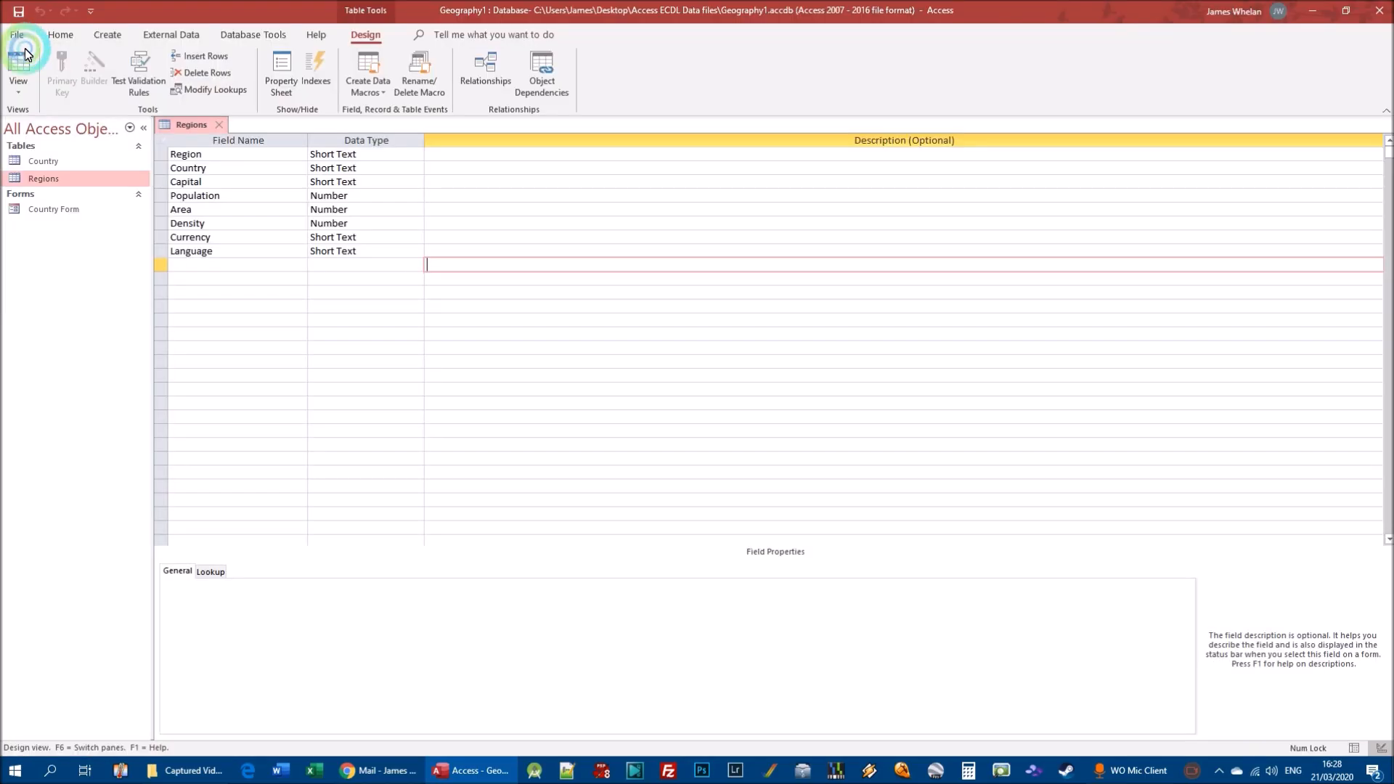
click(67, 75)
click(18, 84)
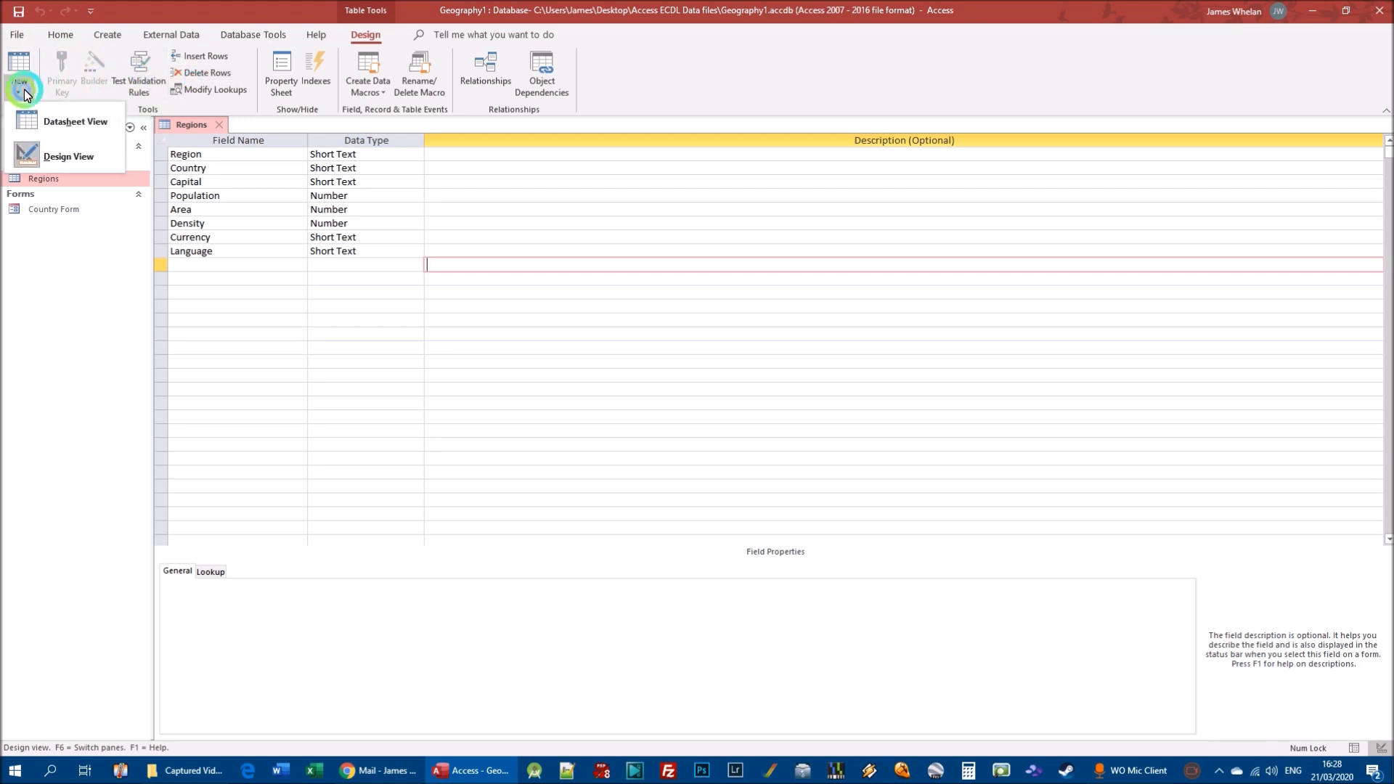
click(76, 125)
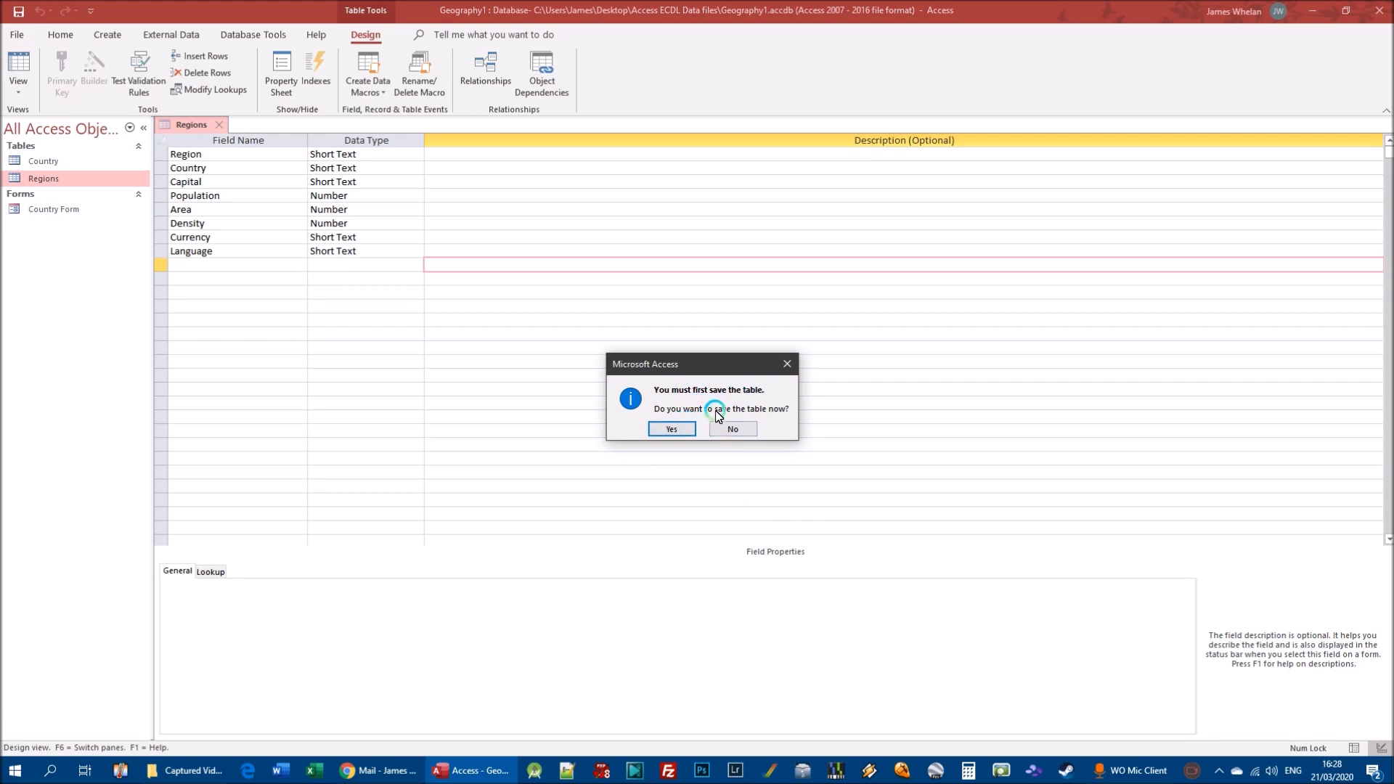
click(669, 430)
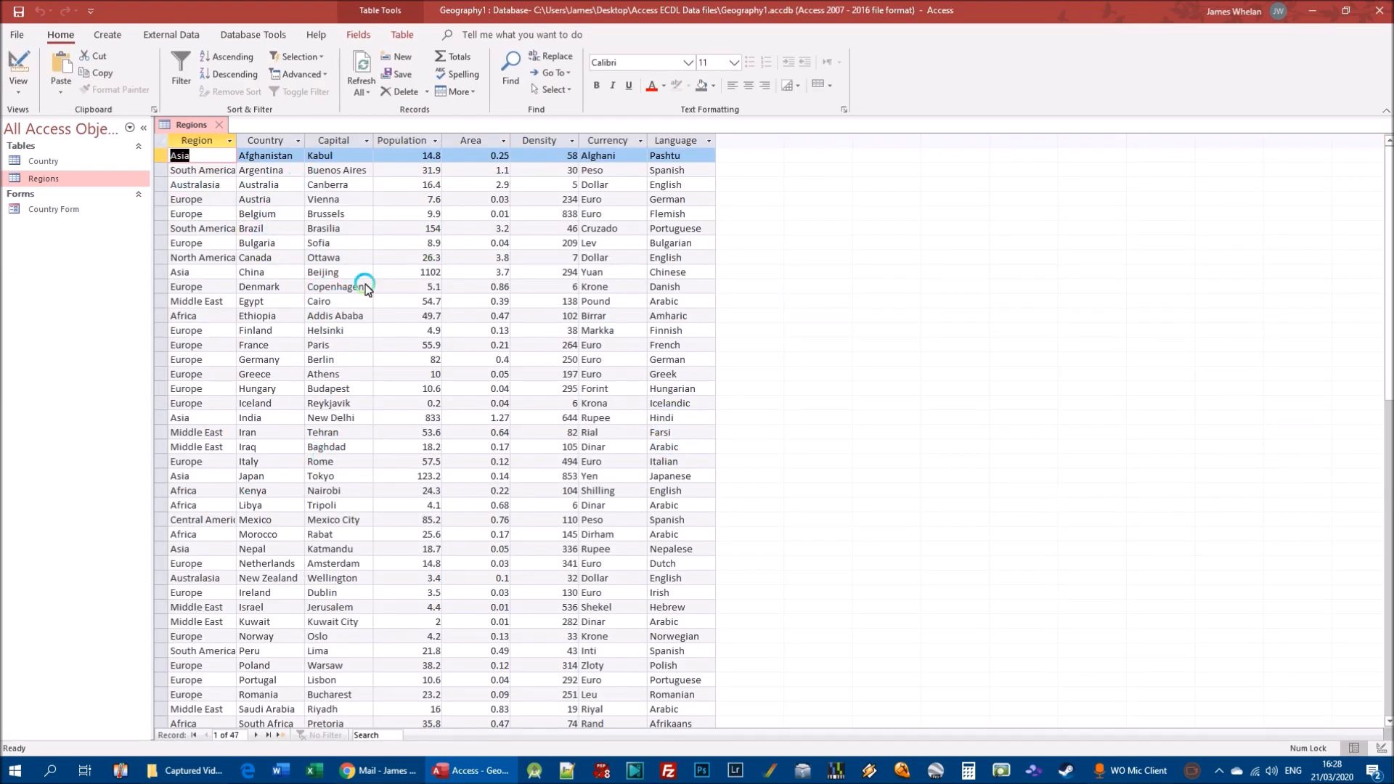
Step: Examine the order of the records in the Regions table without the deleted indexes
click(208, 209)
click(259, 267)
click(194, 158)
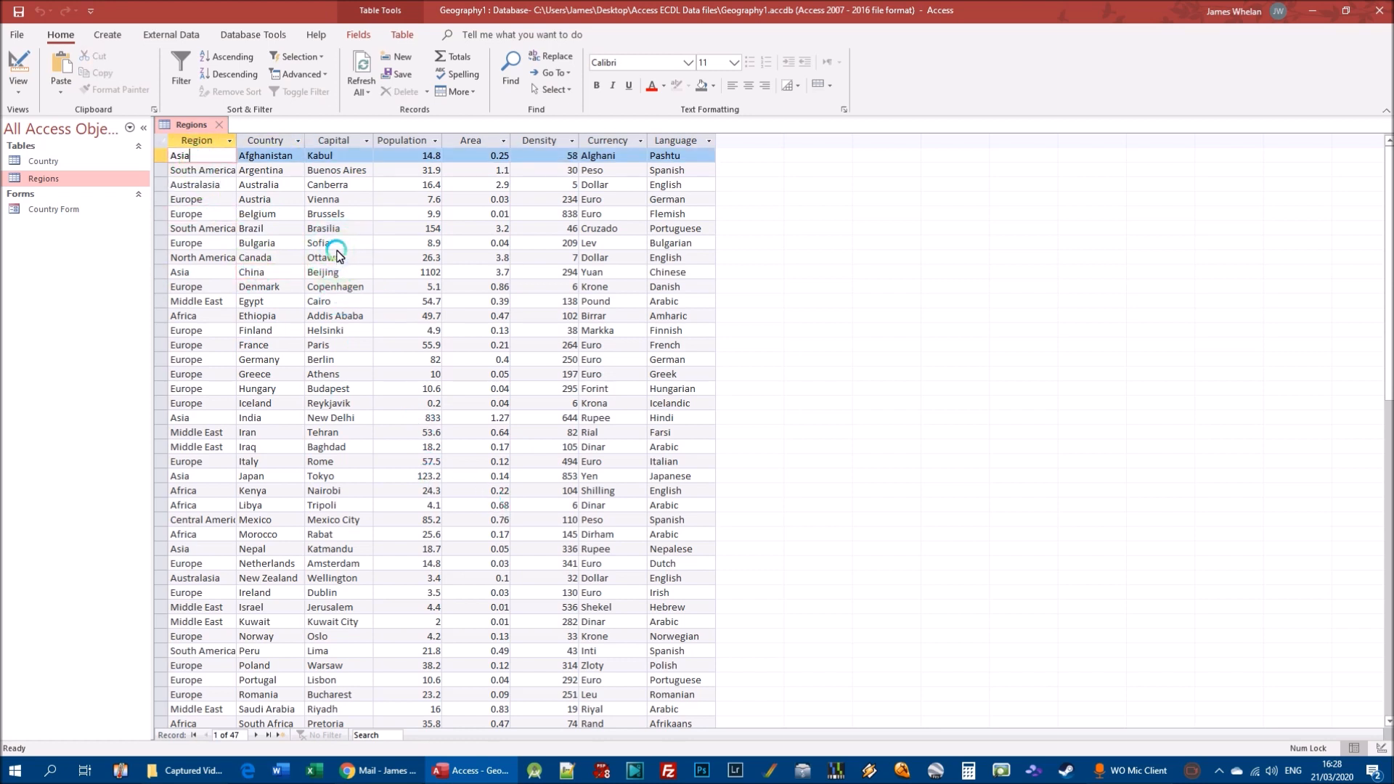
click(325, 272)
click(465, 592)
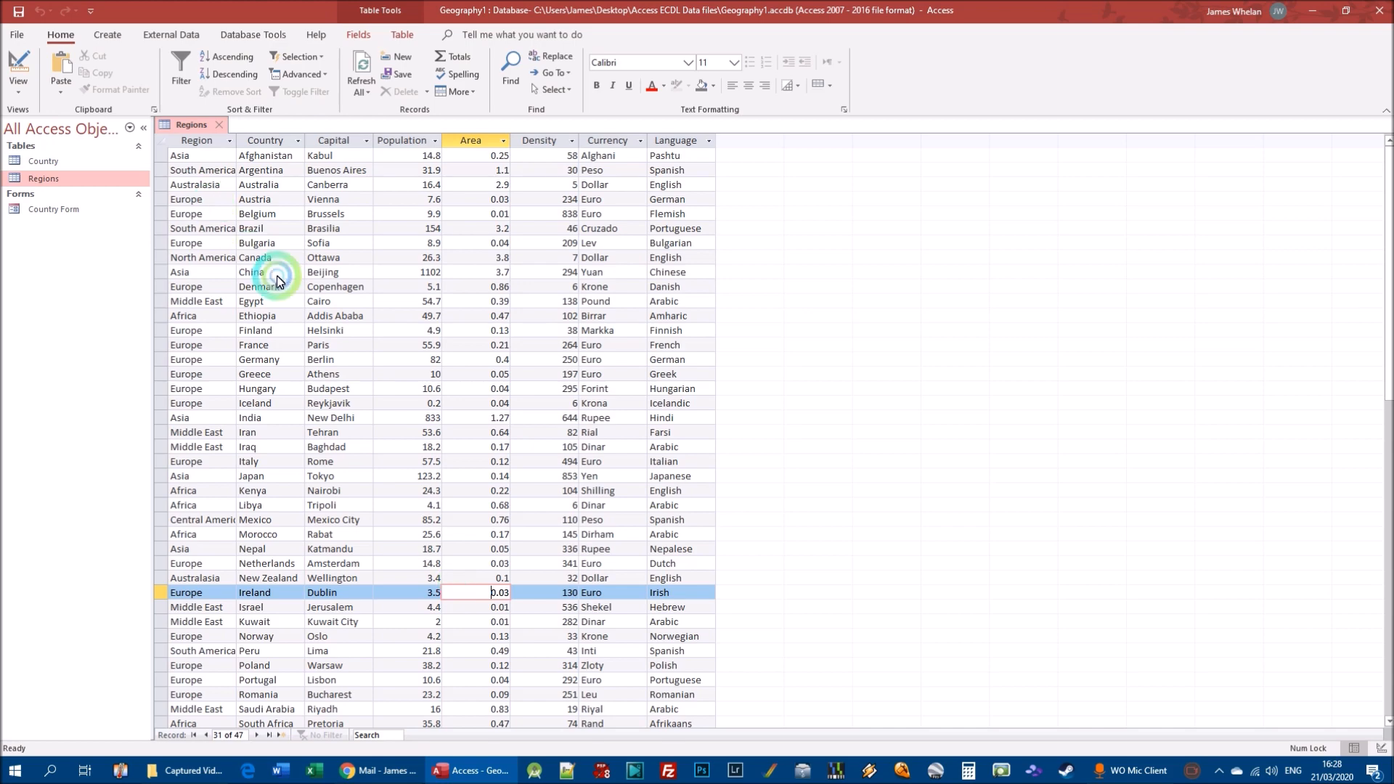
scroll(330, 424, down, 8)
scroll(358, 404, up, 6)
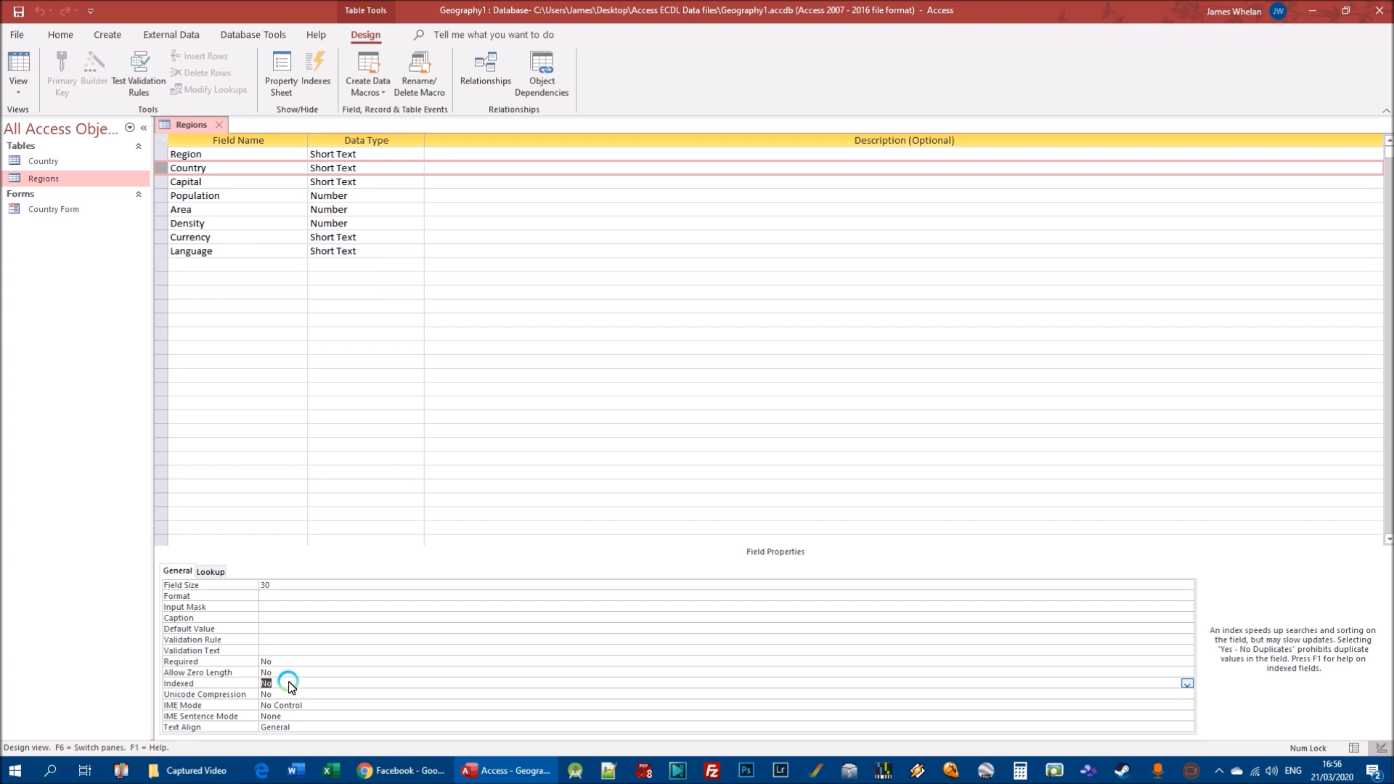
Step: Set the Country field's Indexed property to Yes (No Duplicates), then save the Regions table and show it in Datasheet View
click(1187, 684)
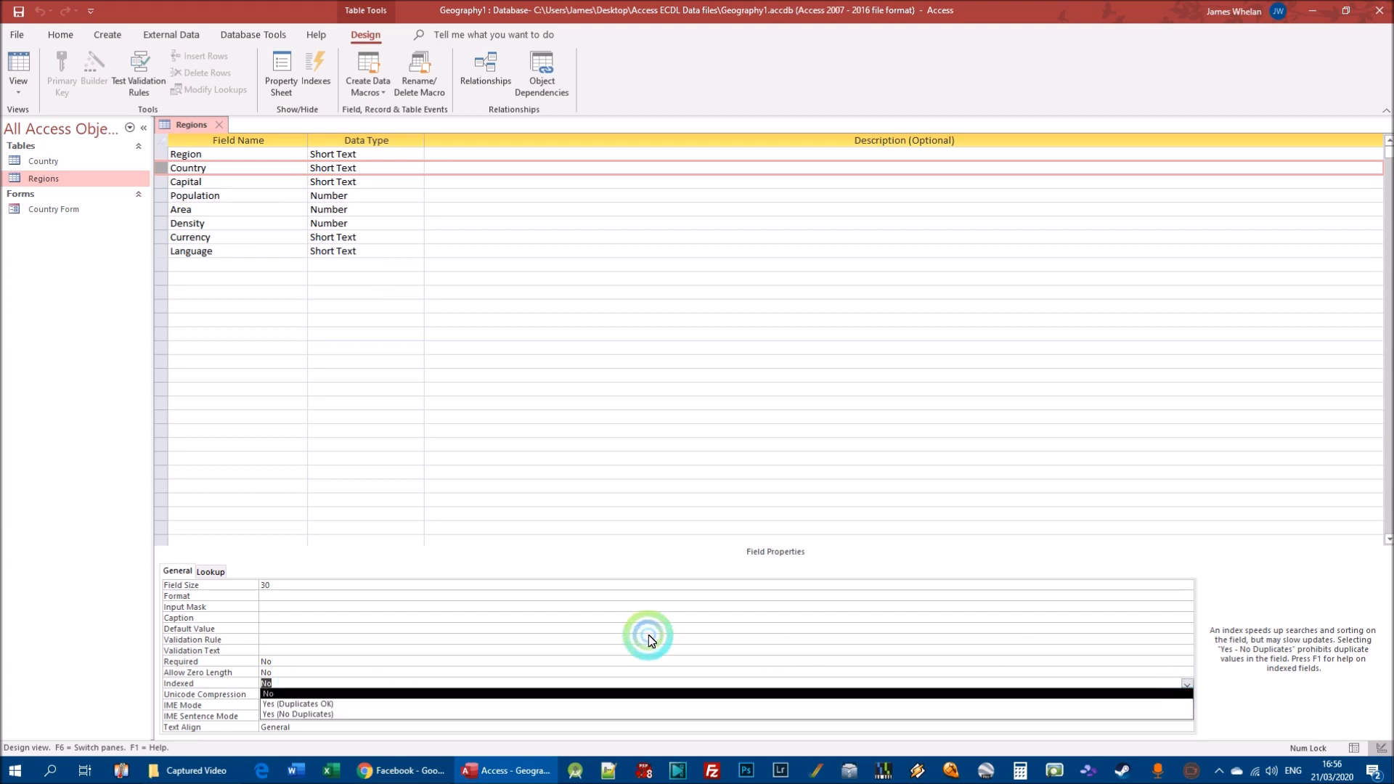
click(323, 714)
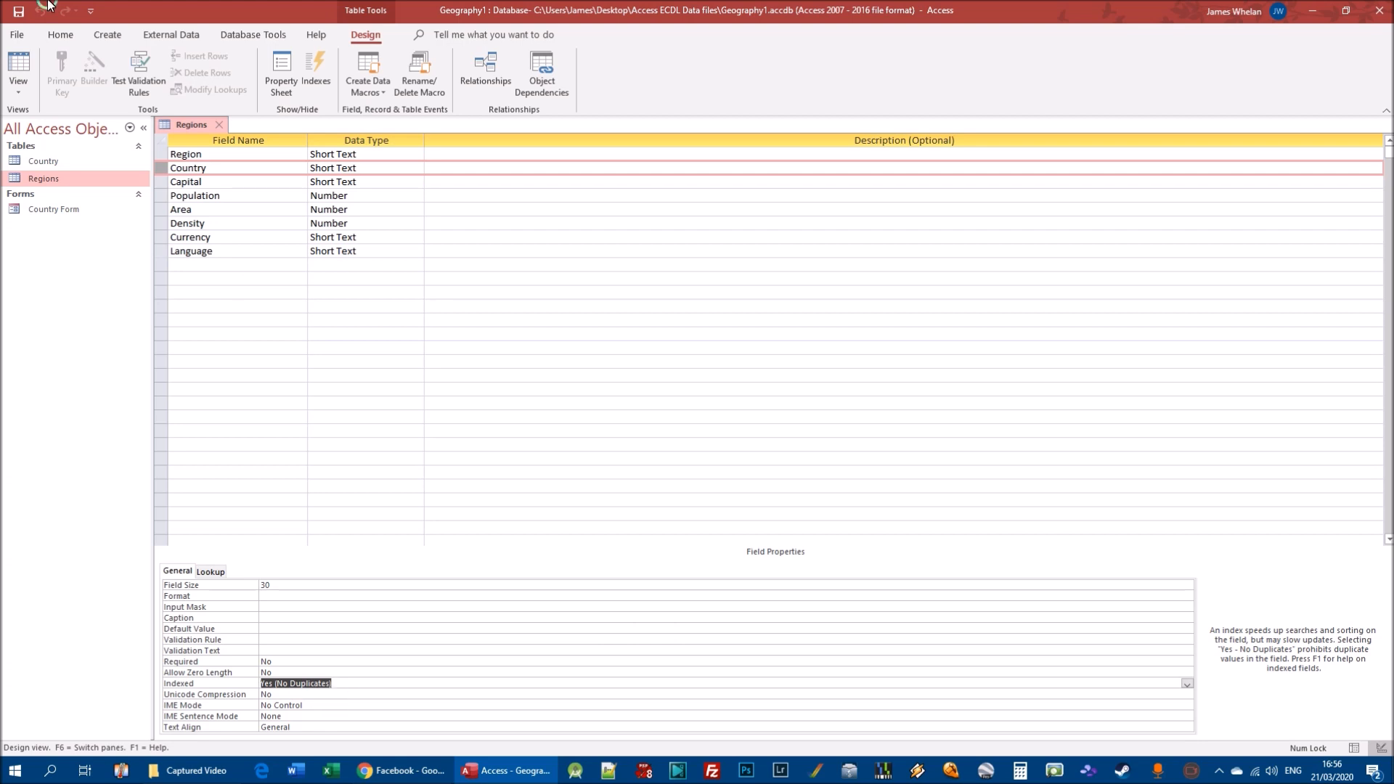
click(18, 11)
click(21, 94)
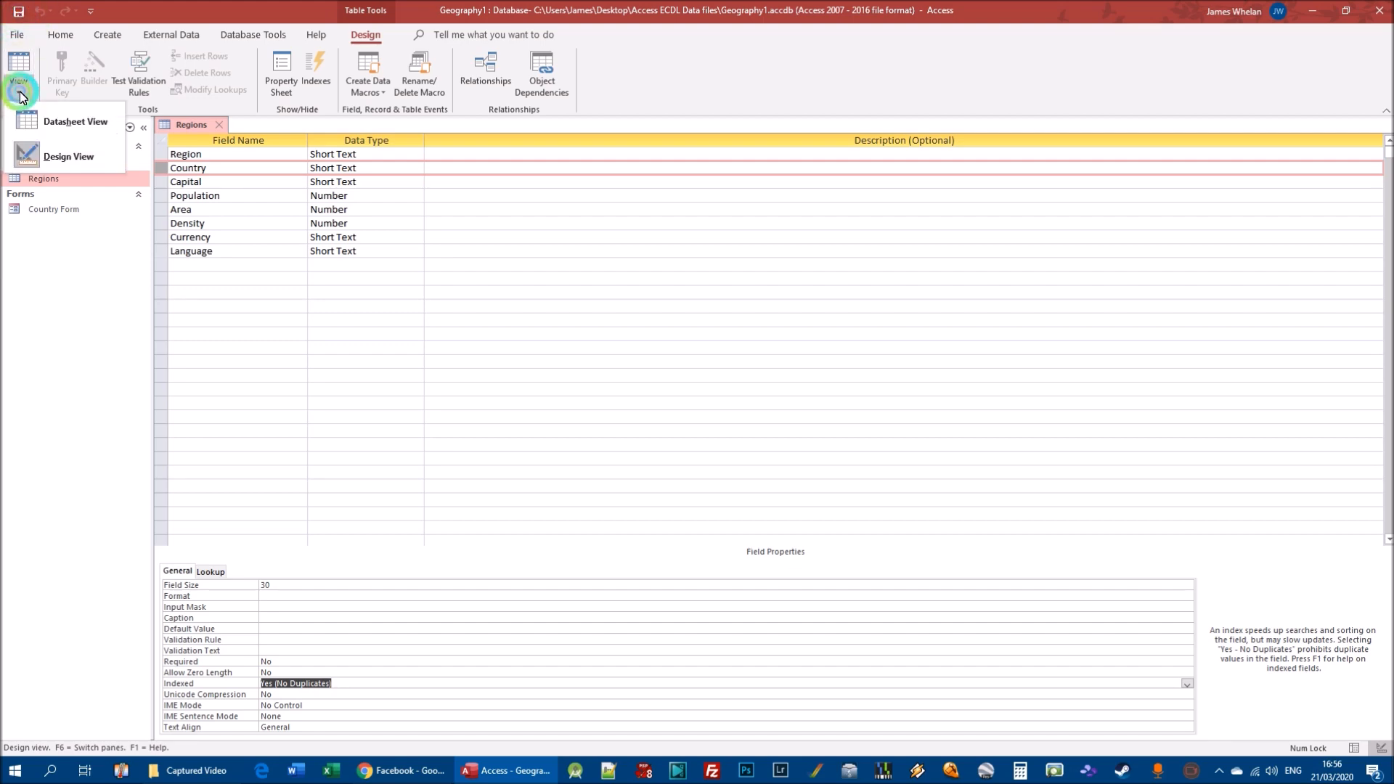
click(65, 118)
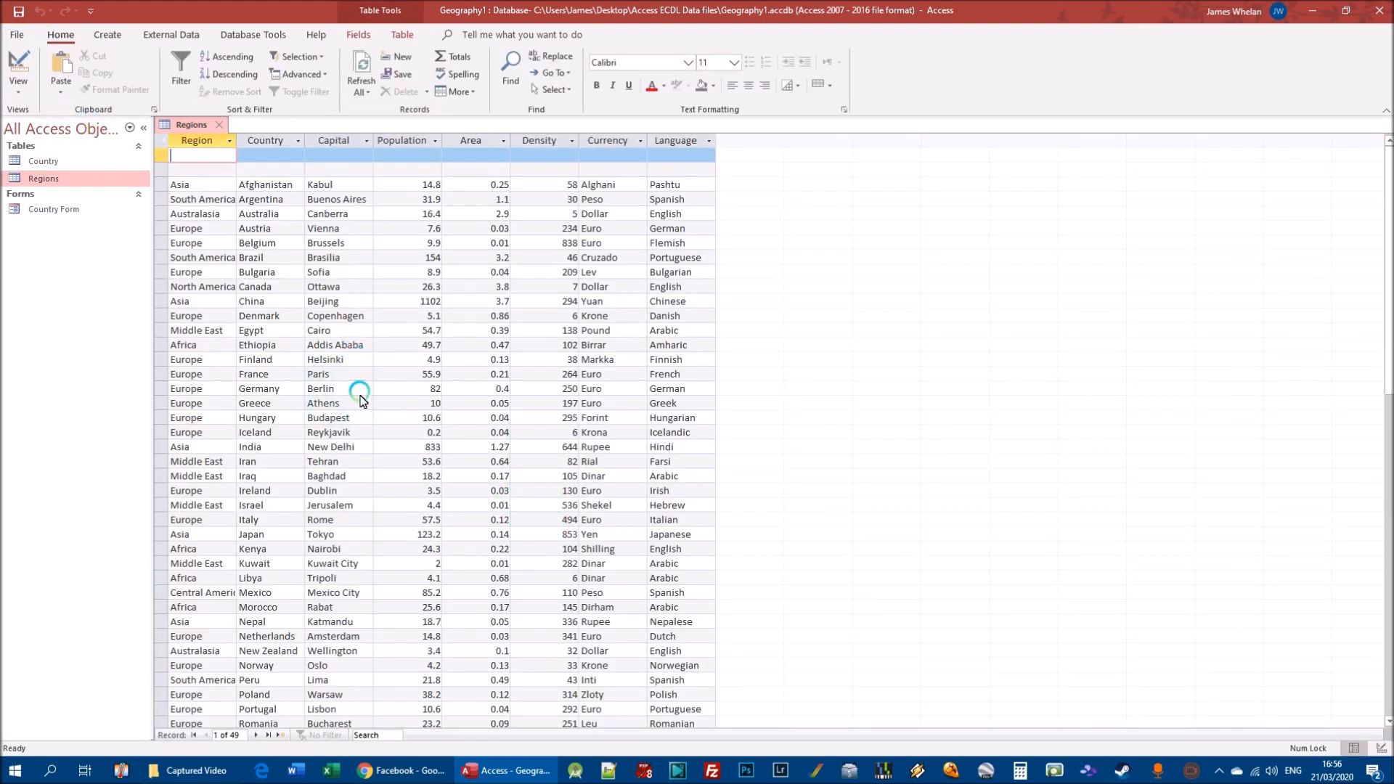
Step: Try to add a new record with the duplicate country UK at the end of the Regions table
scroll(356, 396, down, 6)
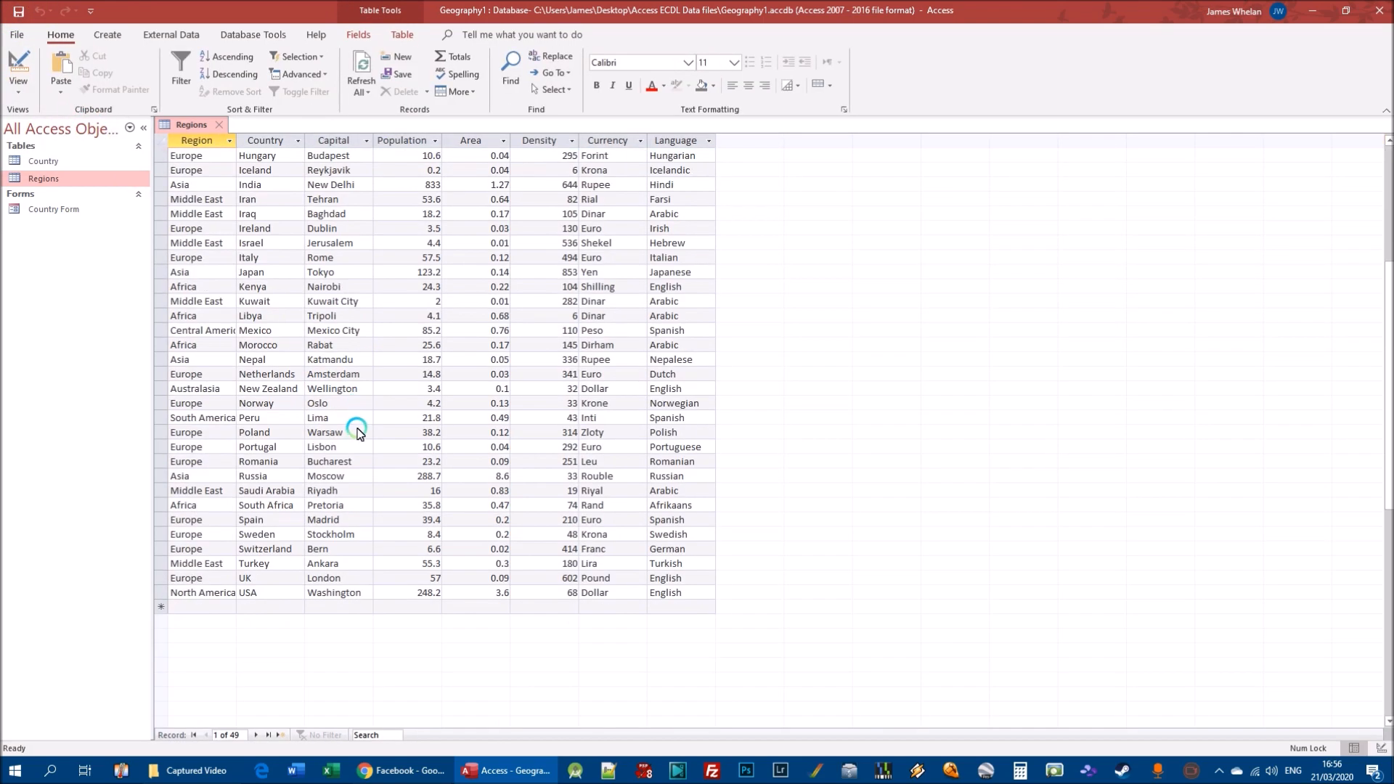
click(263, 609)
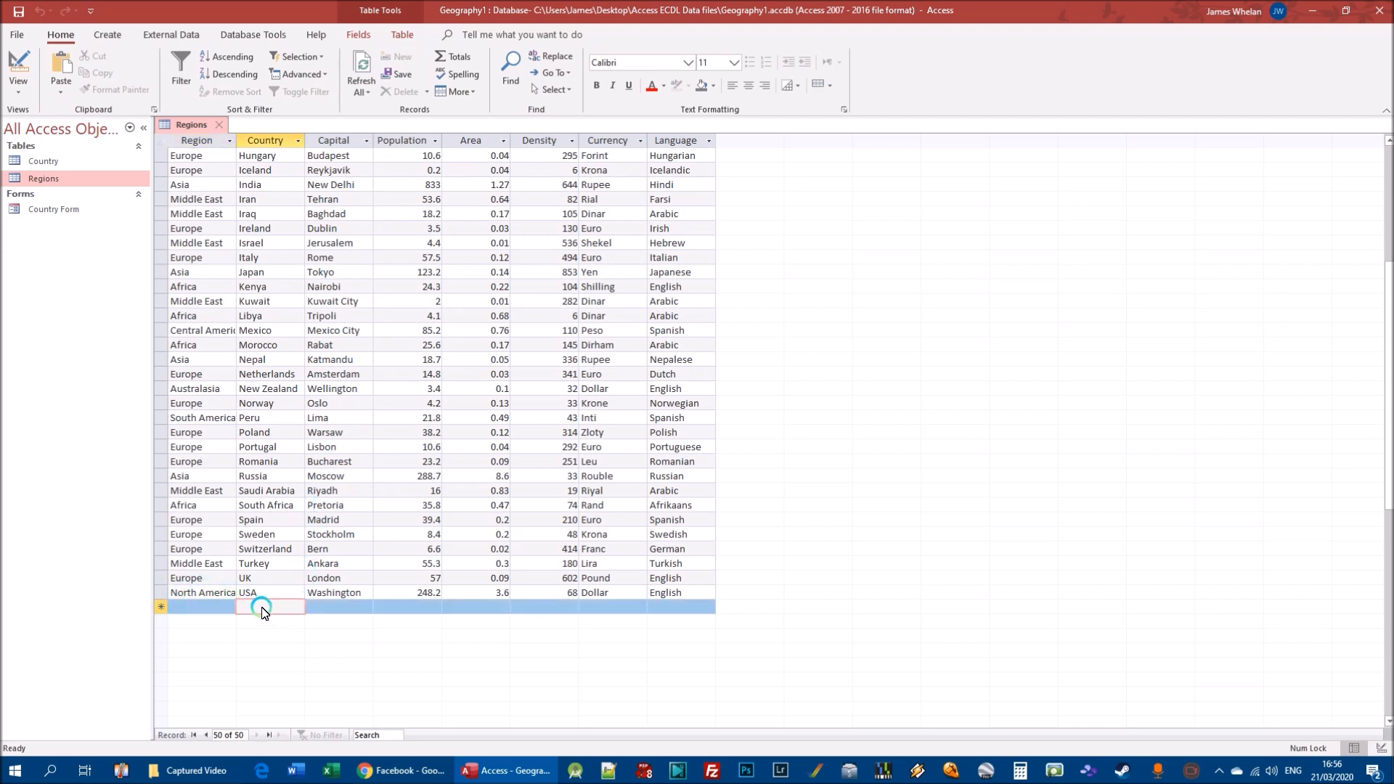
text(UK)
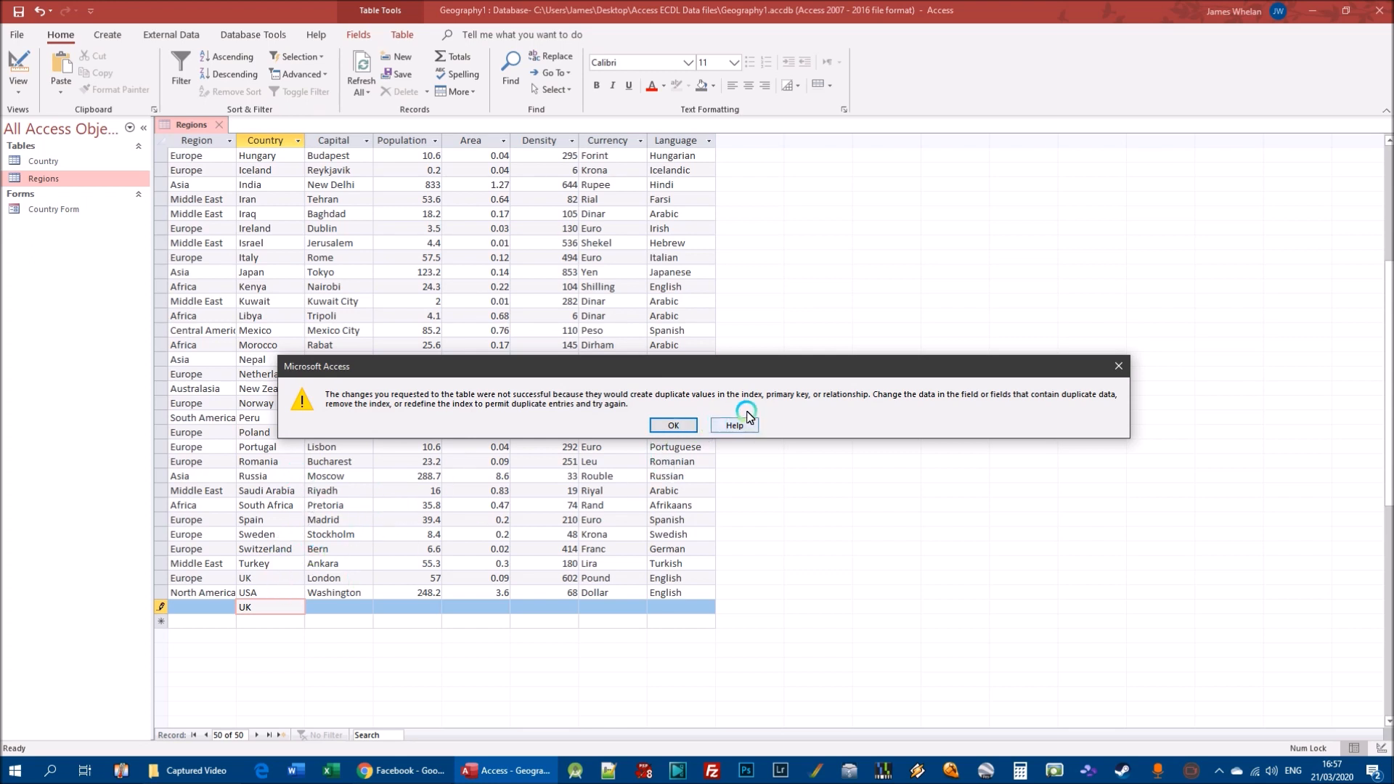
click(673, 425)
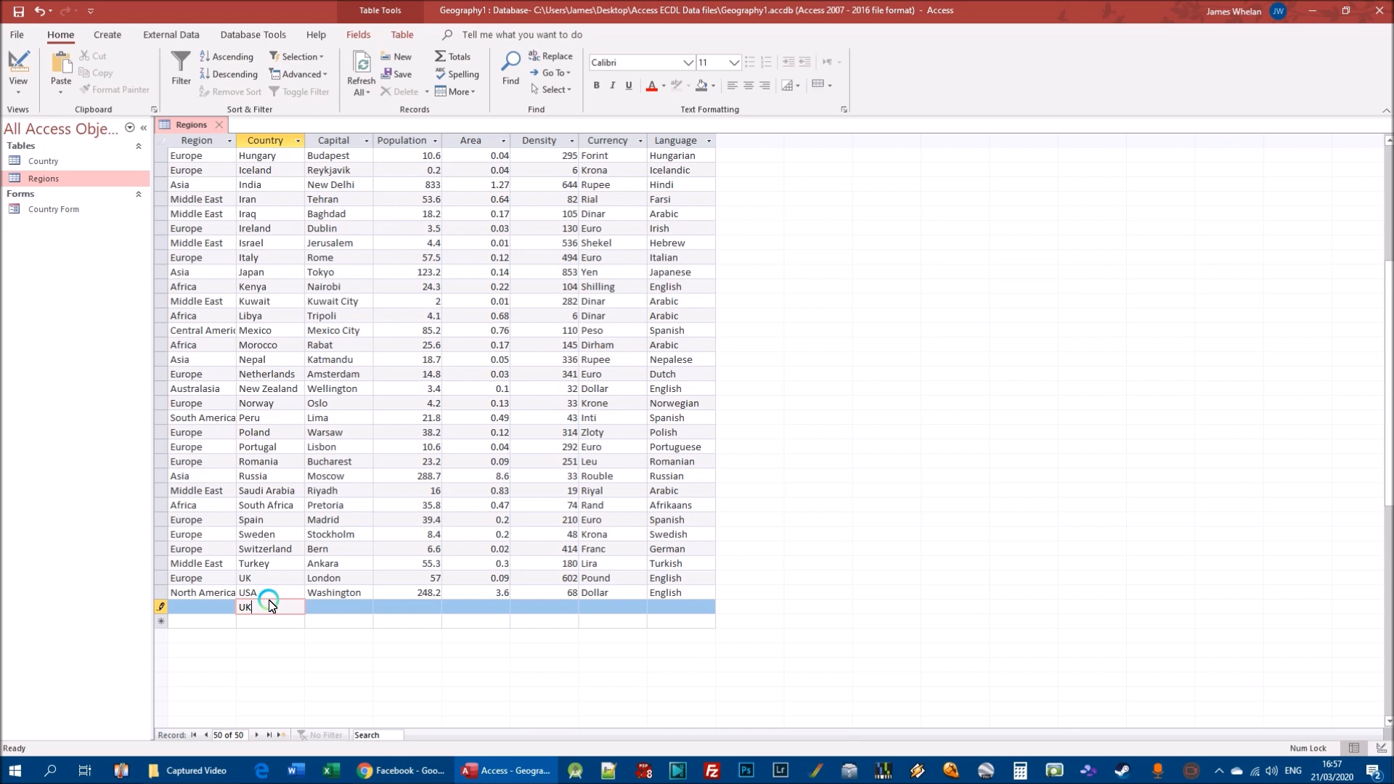
Step: Clear the duplicate UK entry and delete the new record from the Regions table
drag(255, 607, 220, 605)
key(Delete)
right_click(161, 610)
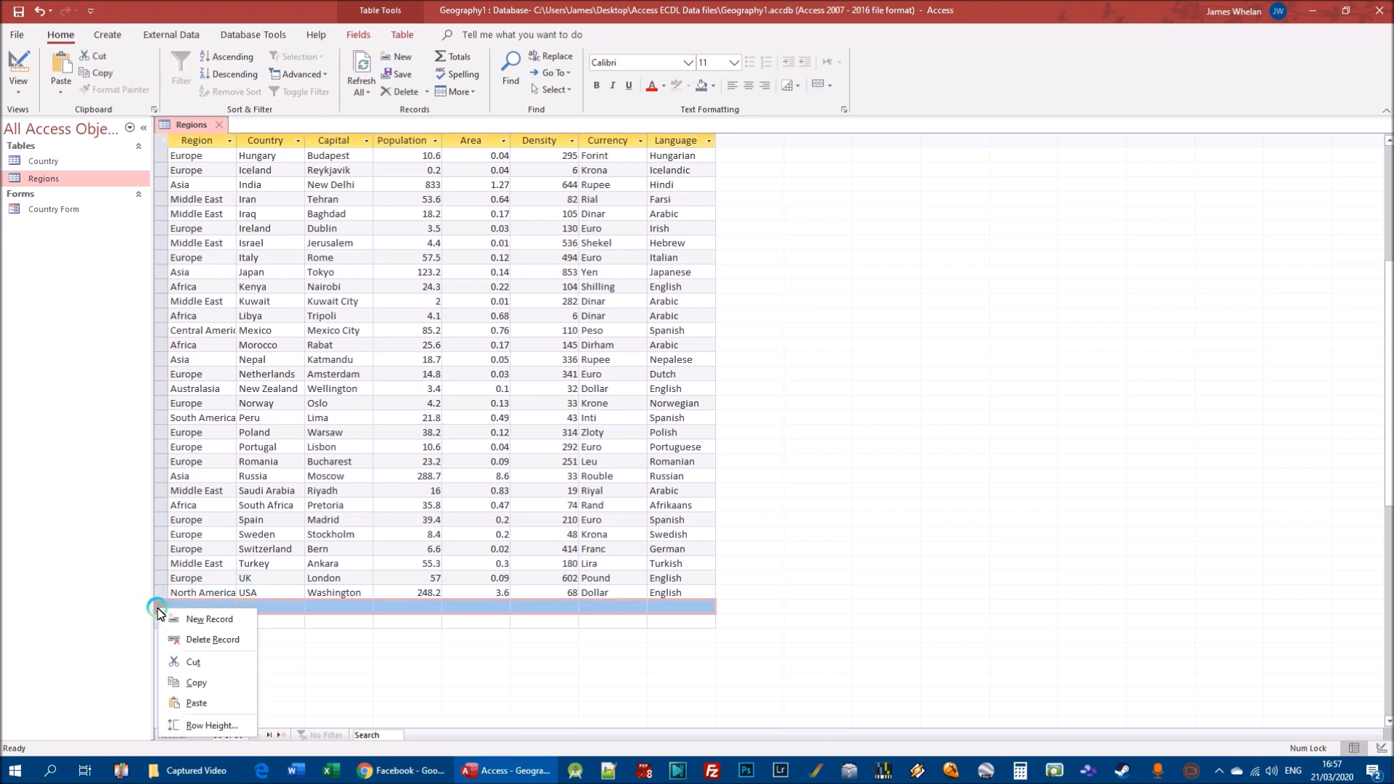
click(192, 645)
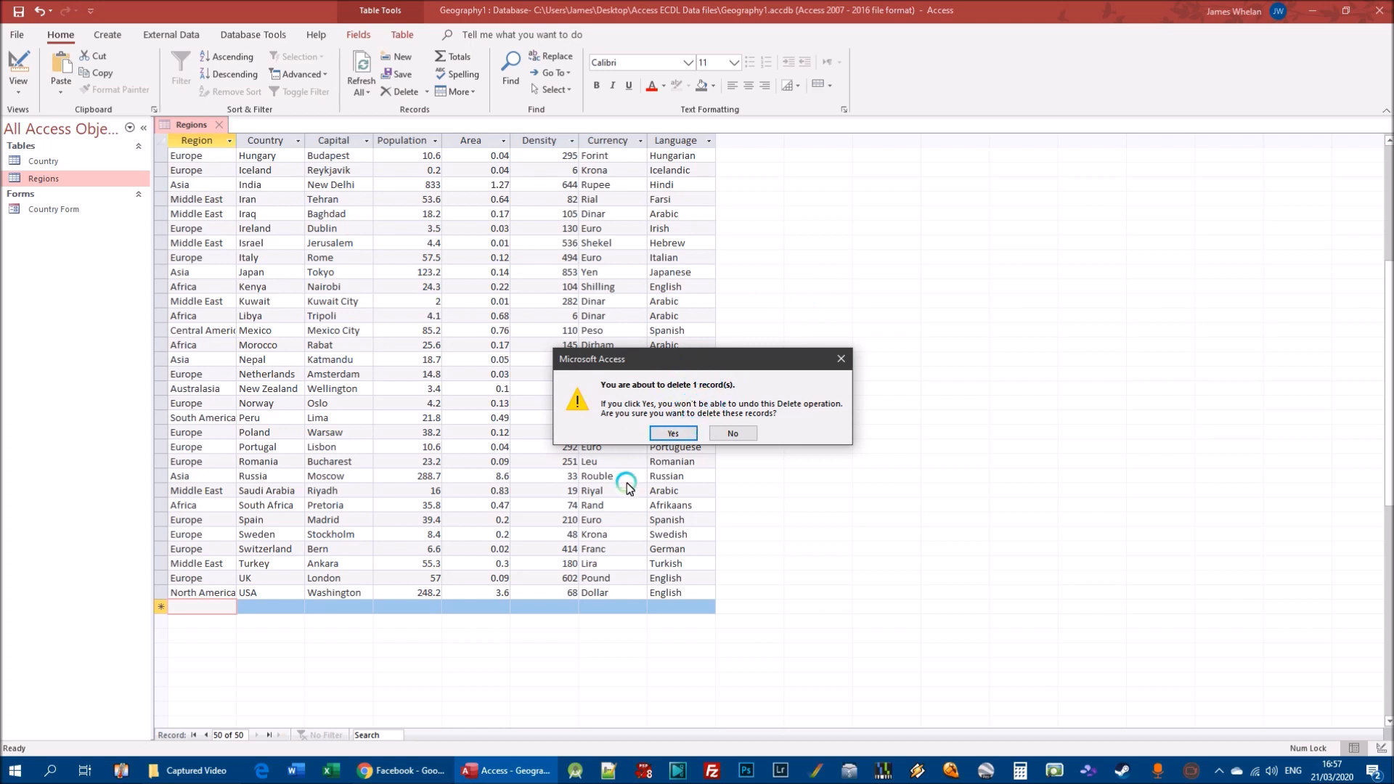
click(673, 433)
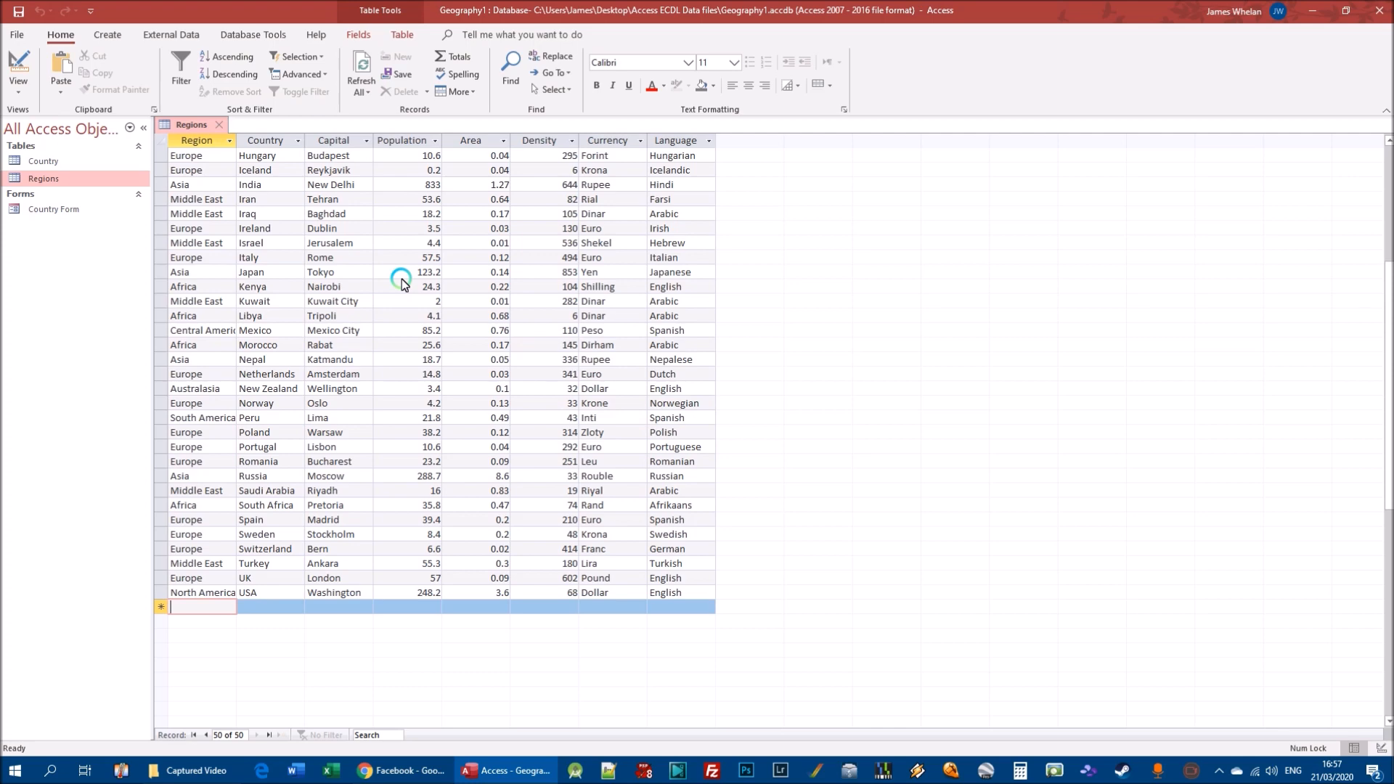
Step: Examine the order of the records in the Regions table with the Country field indexed
scroll(337, 363, up, 6)
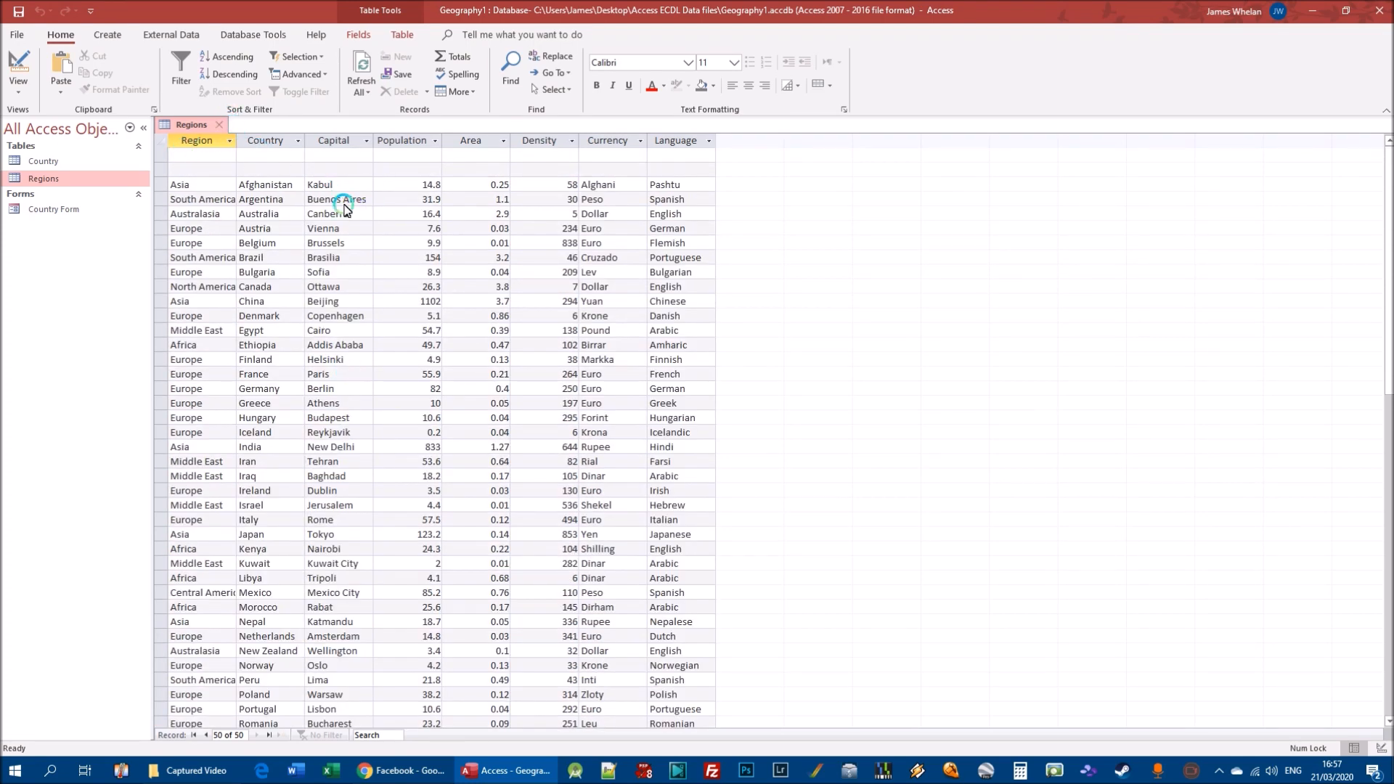
scroll(361, 234, down, 5)
scroll(363, 290, down, 4)
scroll(305, 471, up, 5)
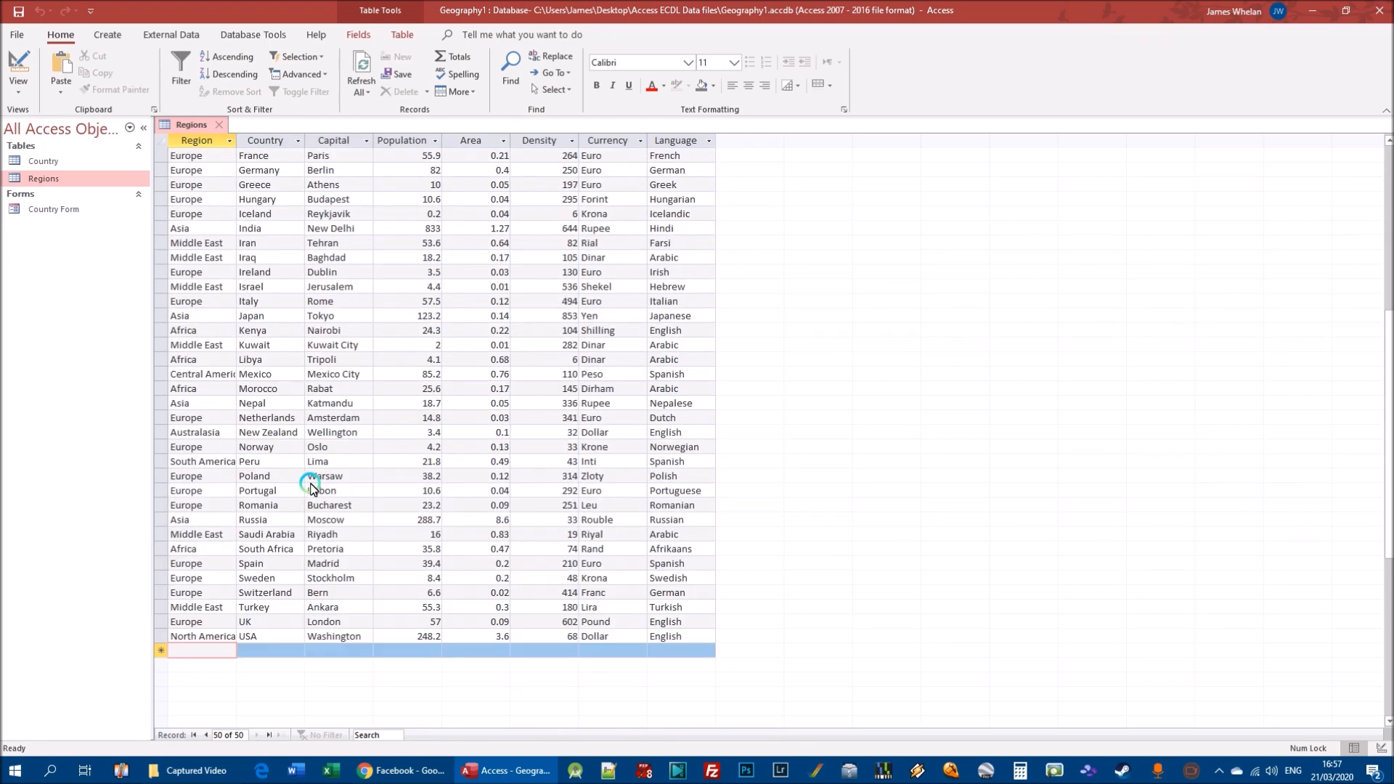
scroll(325, 324, up, 4)
scroll(320, 330, down, 4)
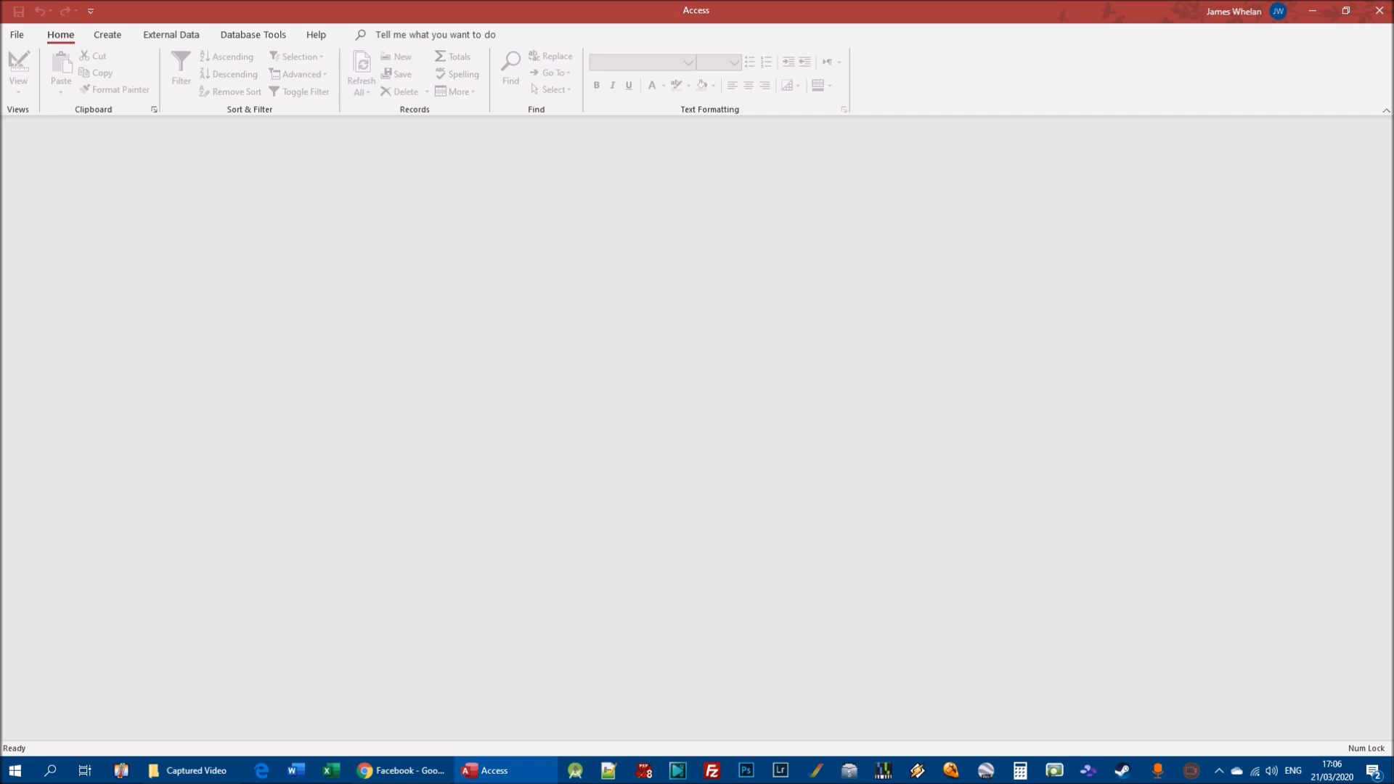
Step: Open the Staff database from the Access ECDL Data files folder
click(17, 37)
click(37, 130)
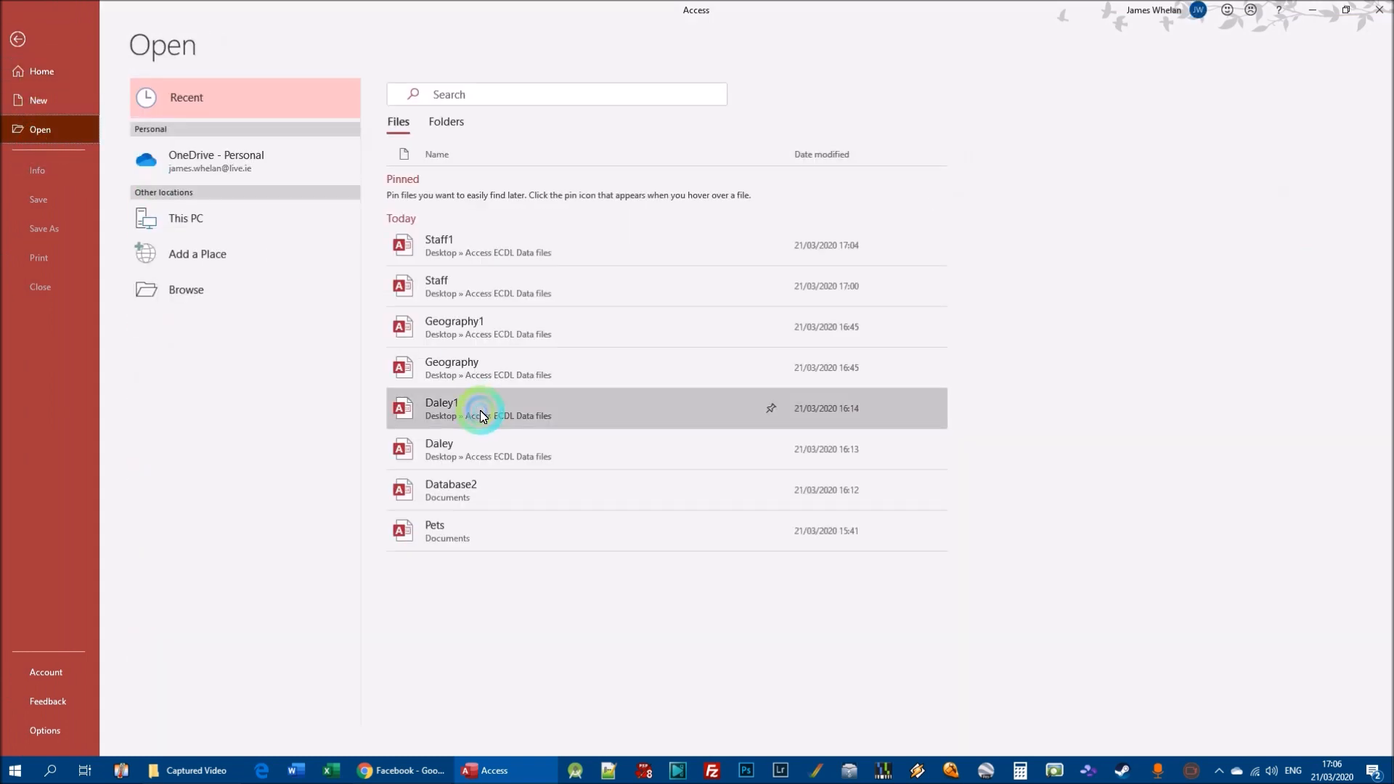
click(237, 299)
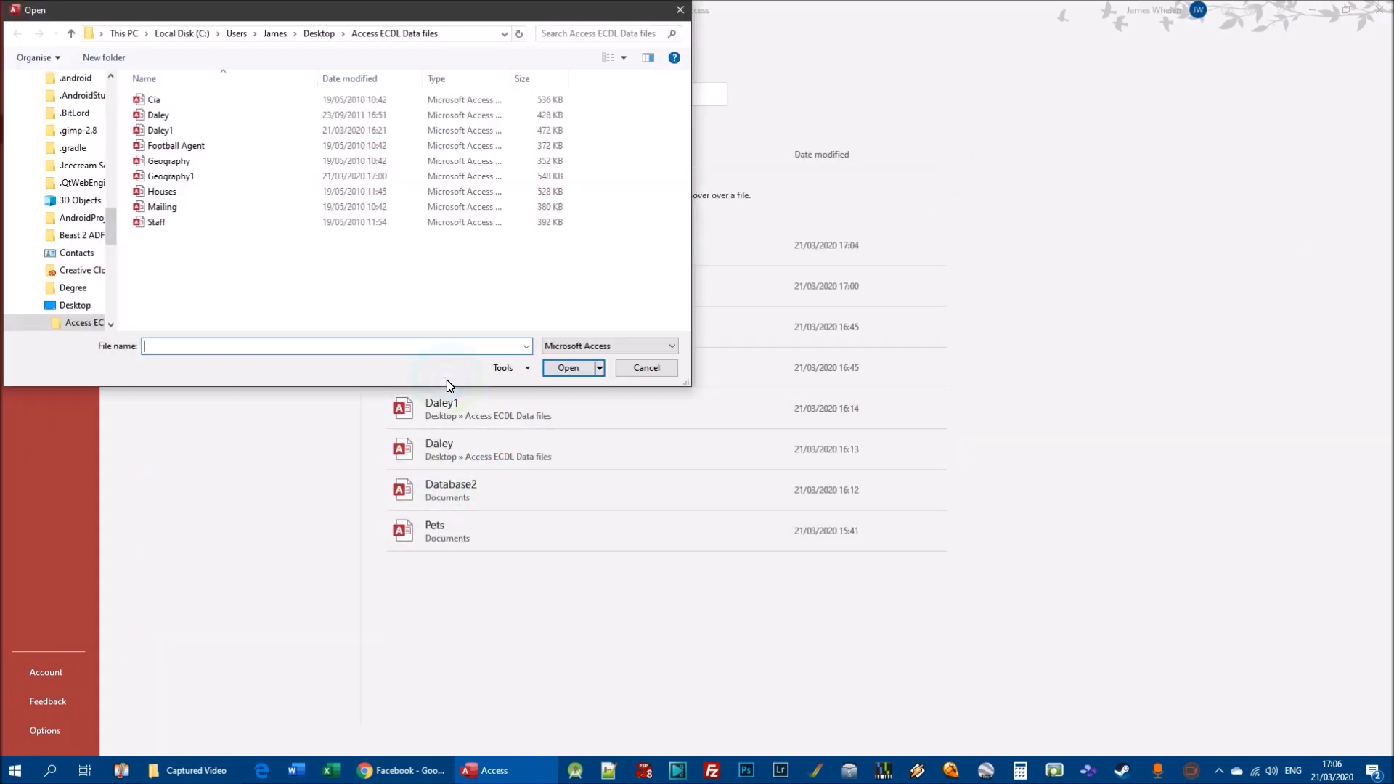
double_click(155, 223)
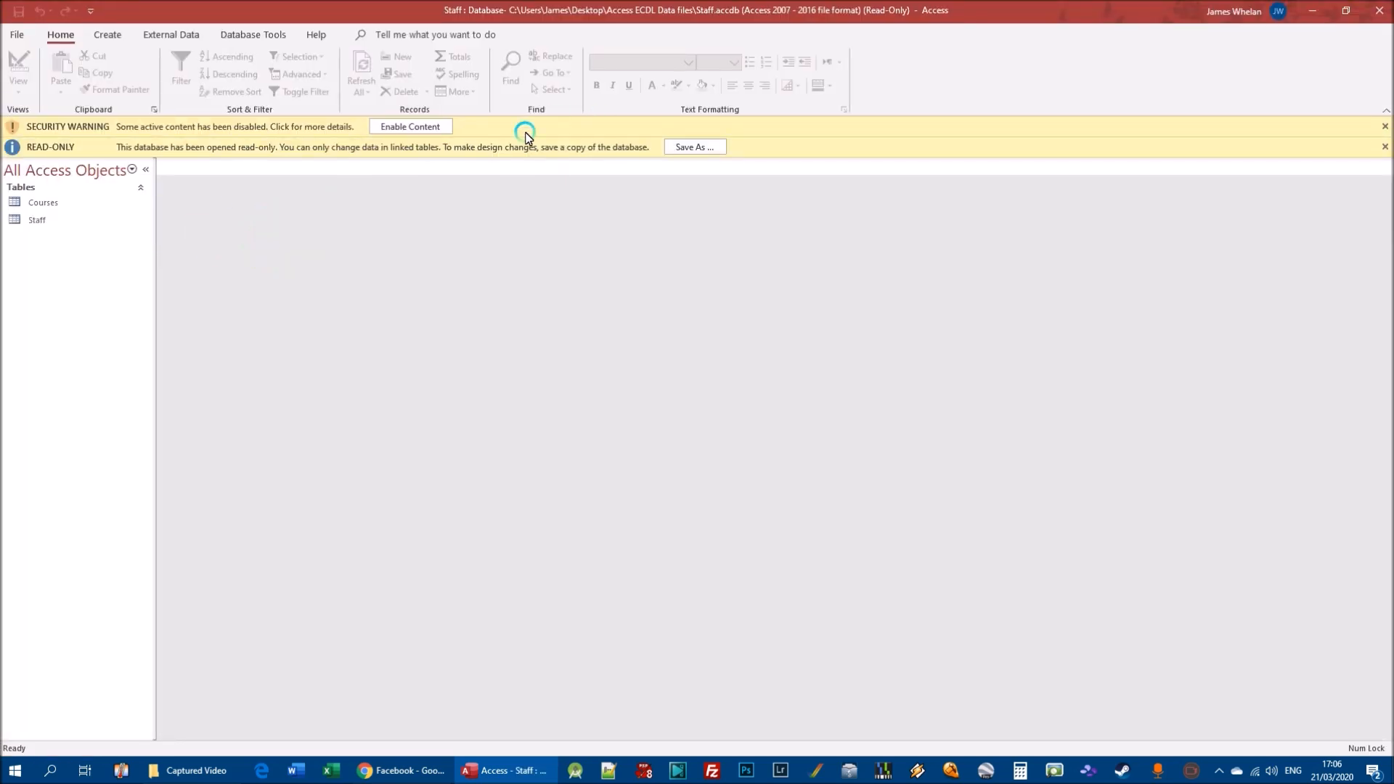
Step: Save a copy of the read-only database as Staff1 and enable its content
click(703, 150)
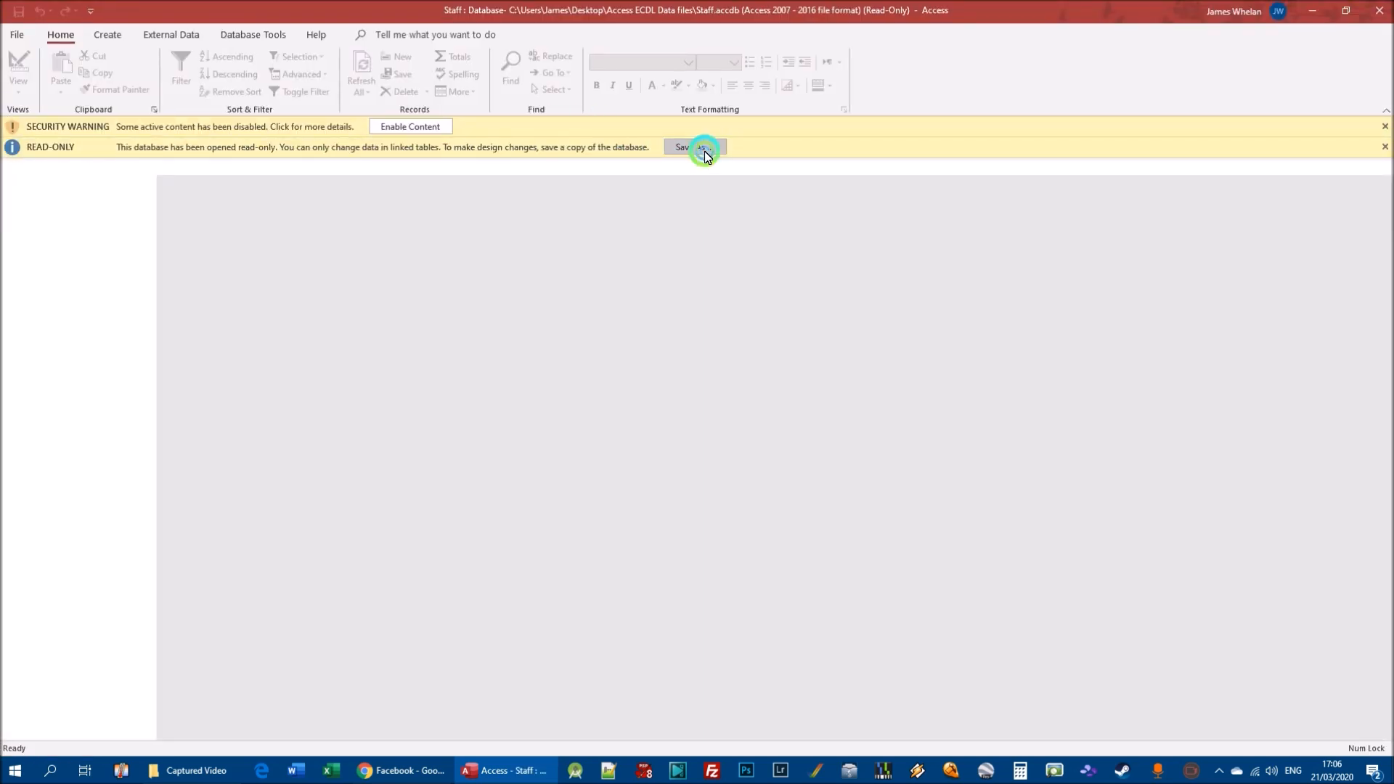
click(142, 316)
click(590, 367)
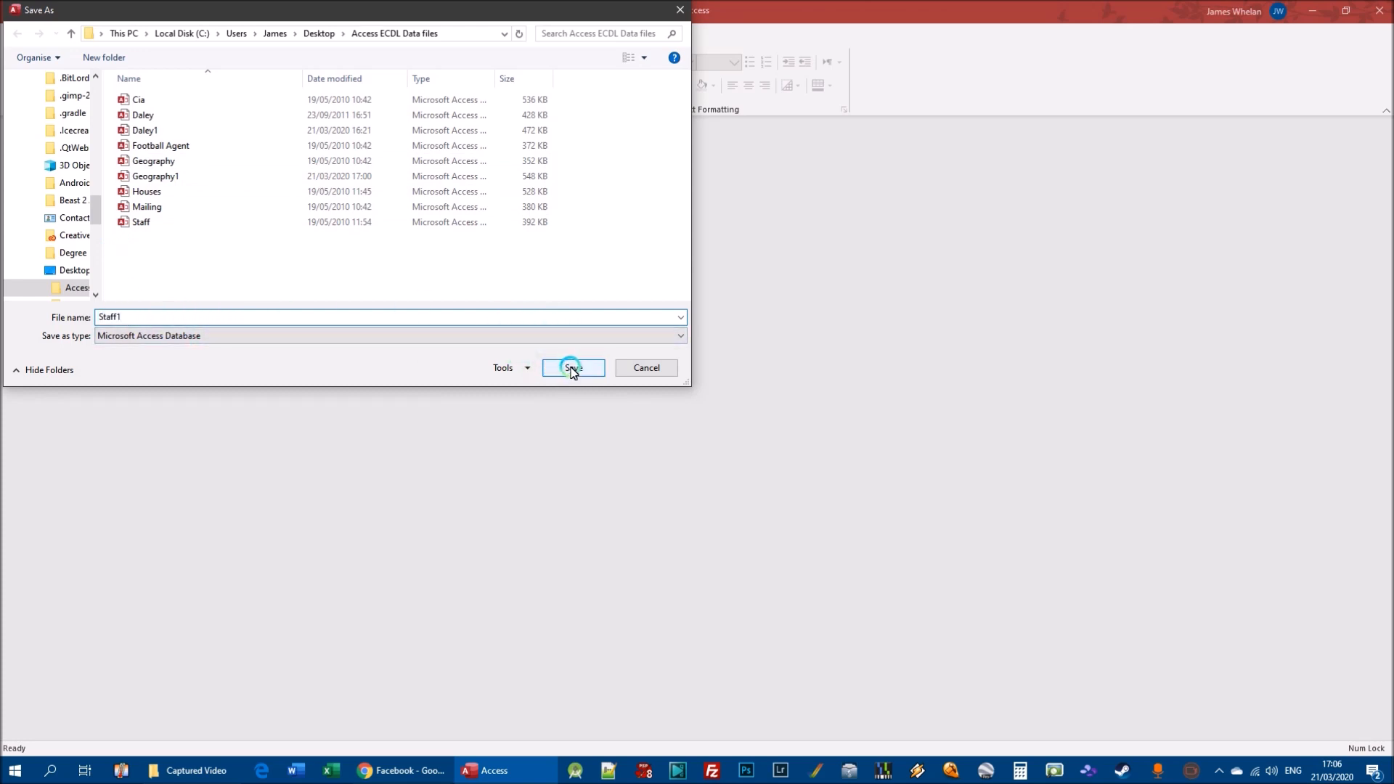
click(410, 127)
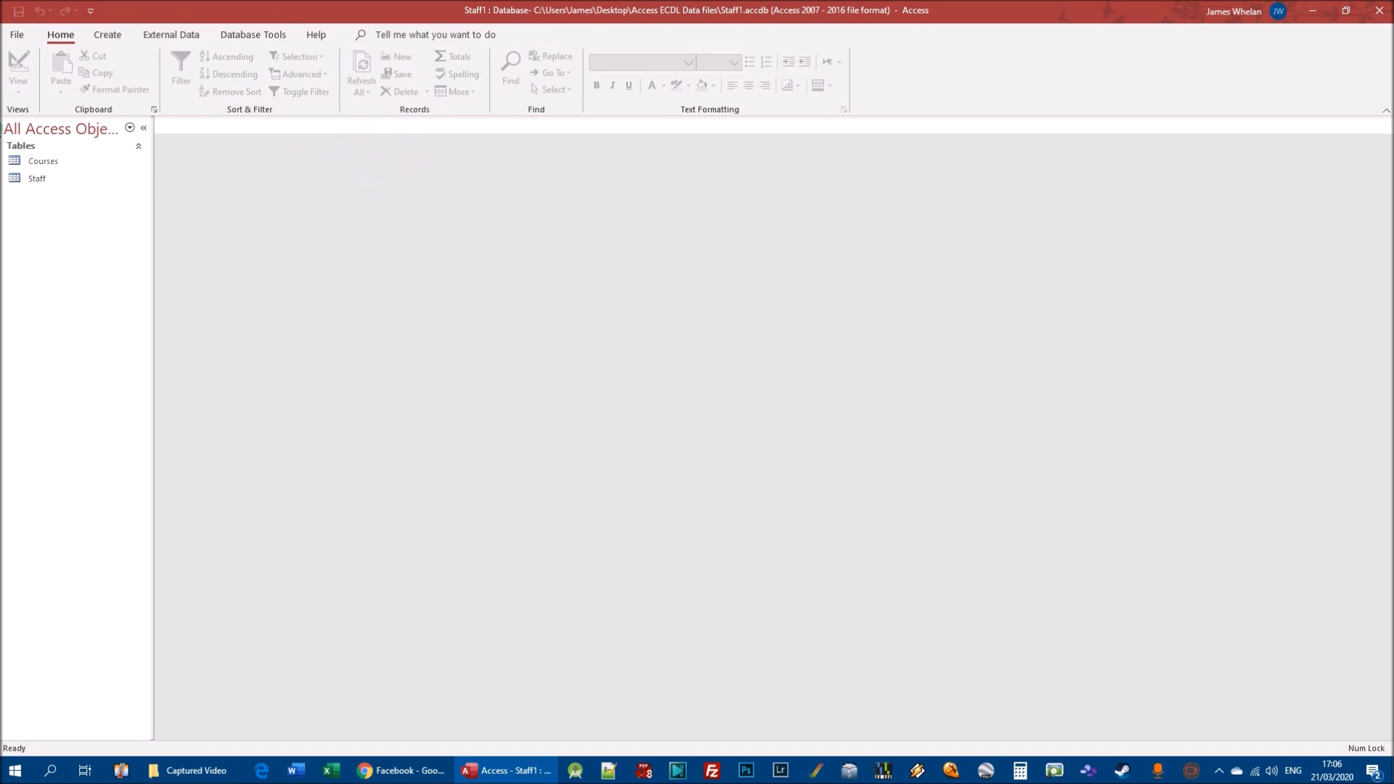
Step: Open the Staff table in Design View
right_click(30, 182)
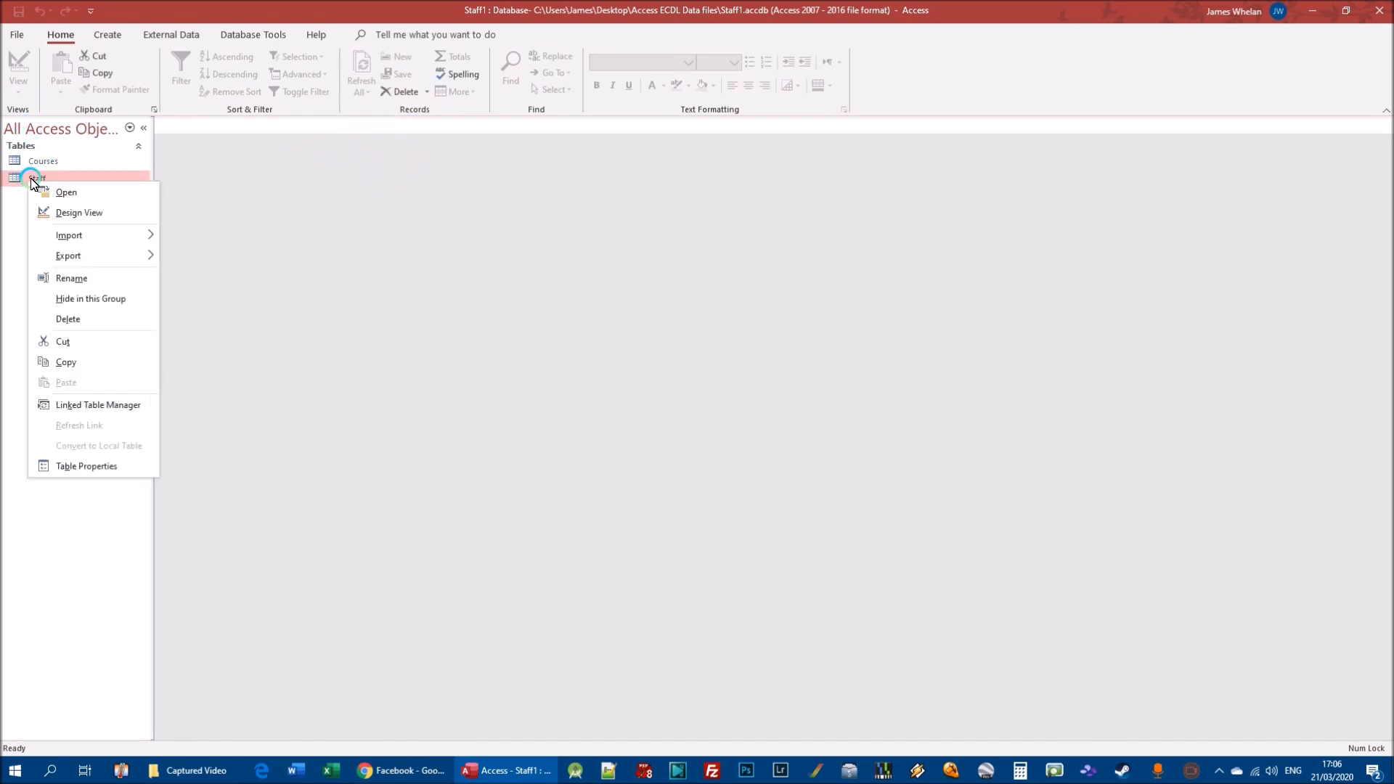
click(48, 256)
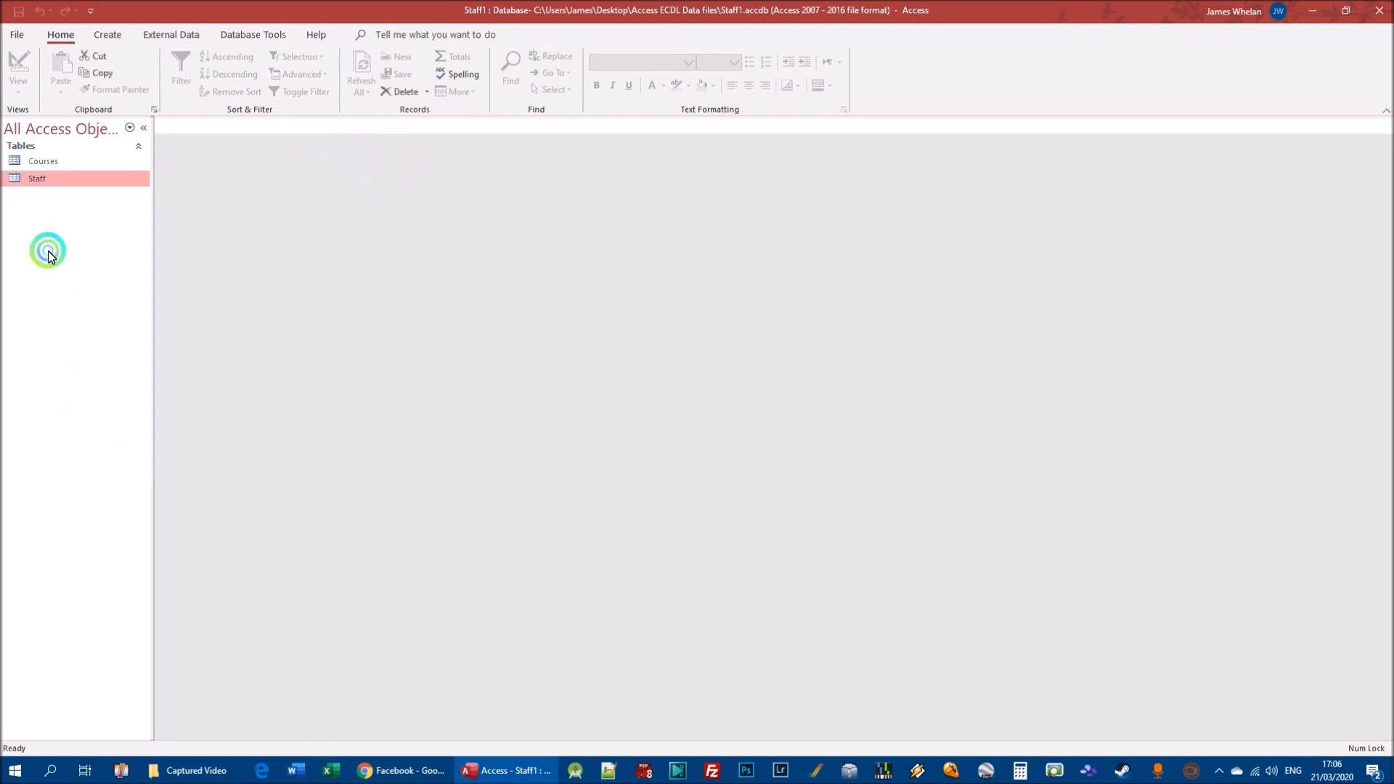
right_click(37, 177)
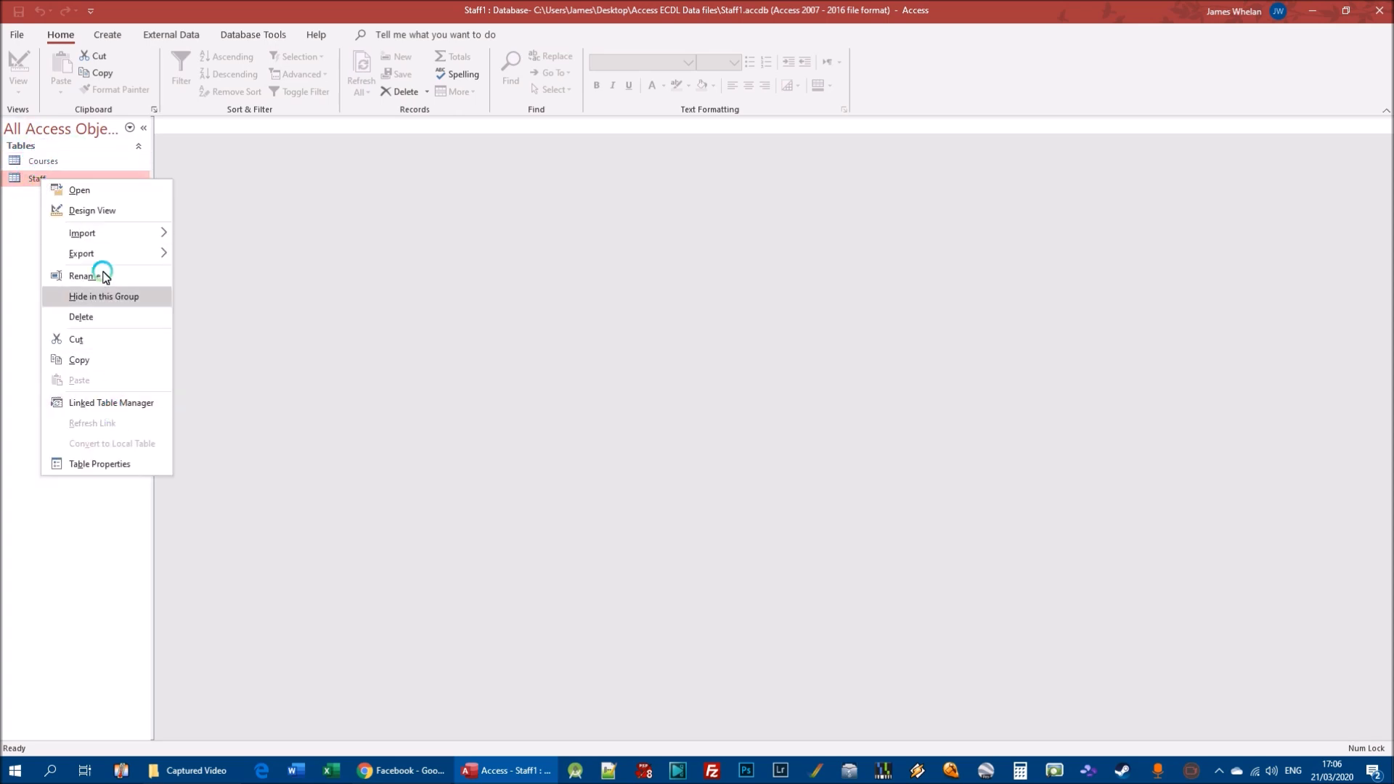
click(93, 210)
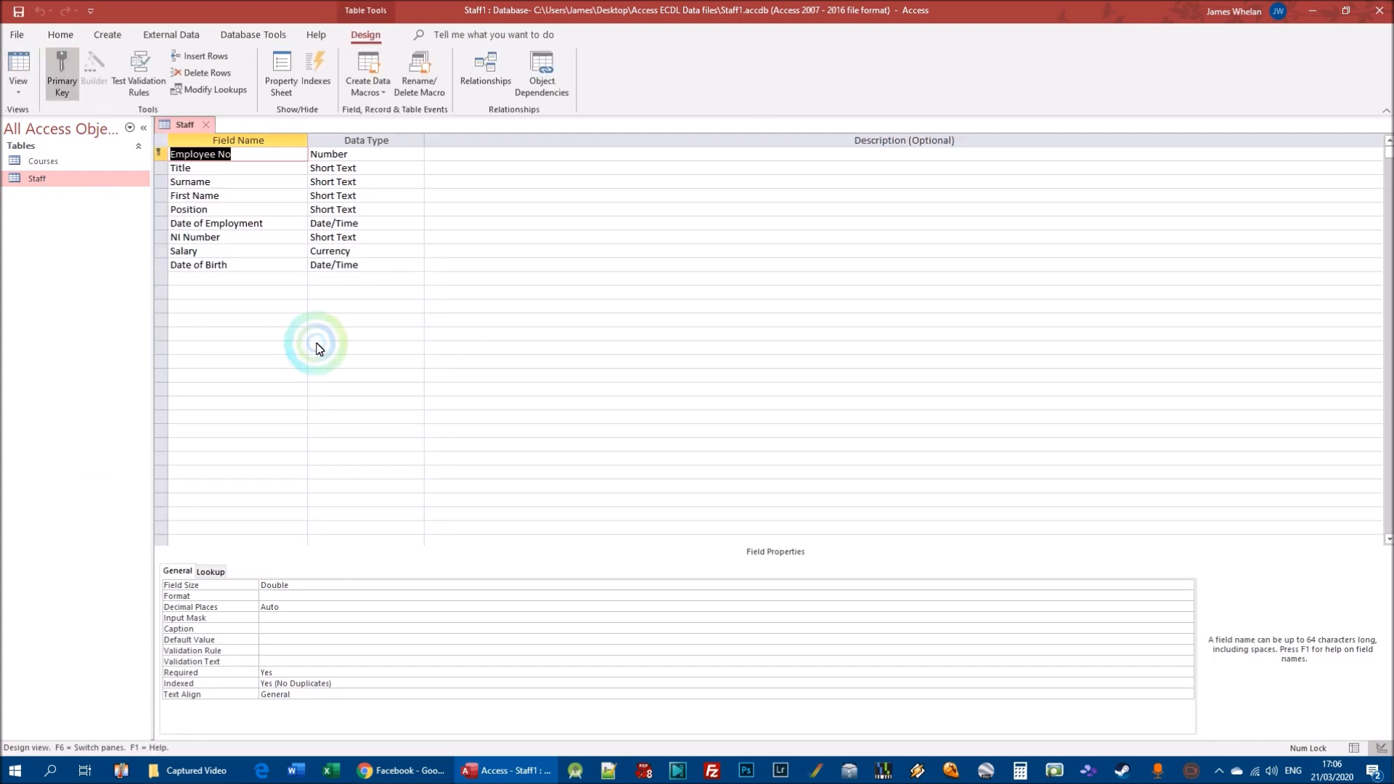
Step: Set the field size of the Surname field to 20 and of the Title field to 5
click(180, 182)
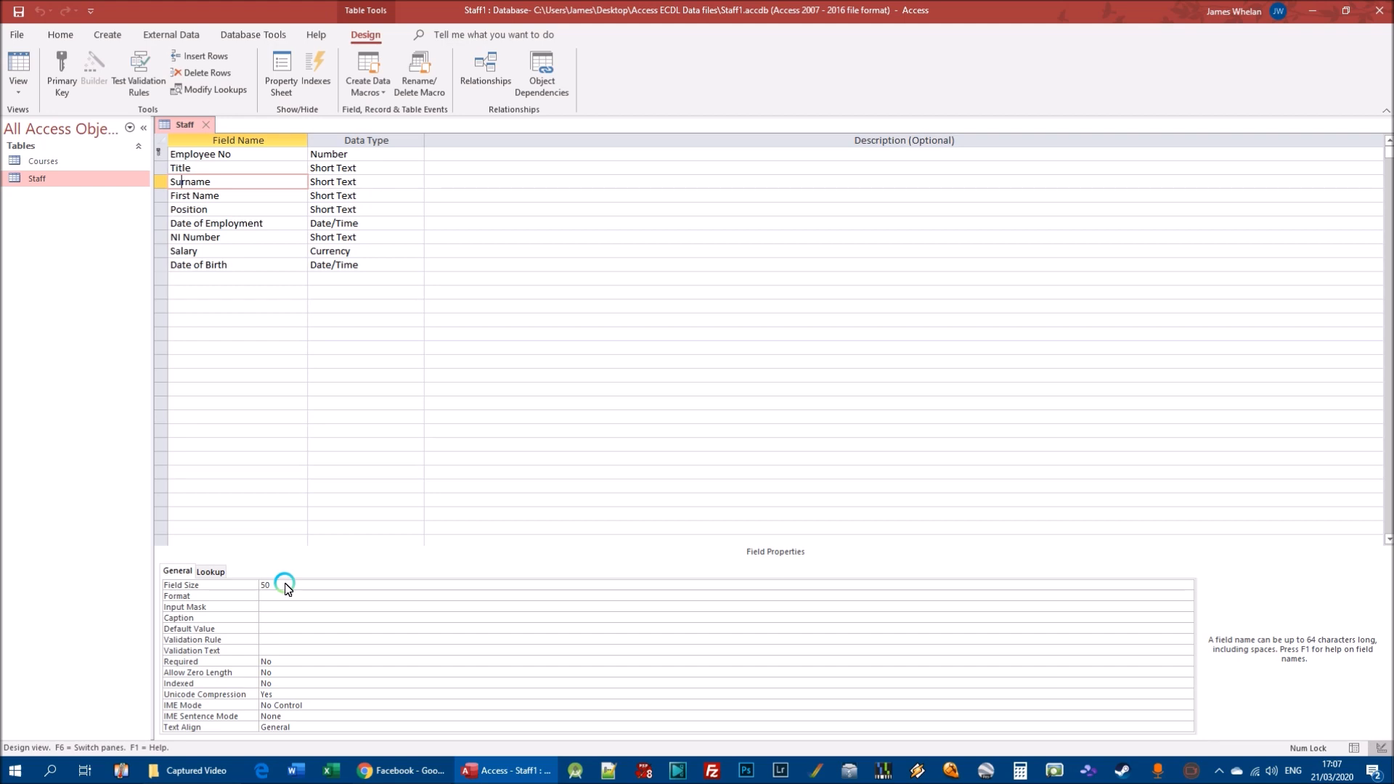
drag(285, 584, 173, 574)
text(20)
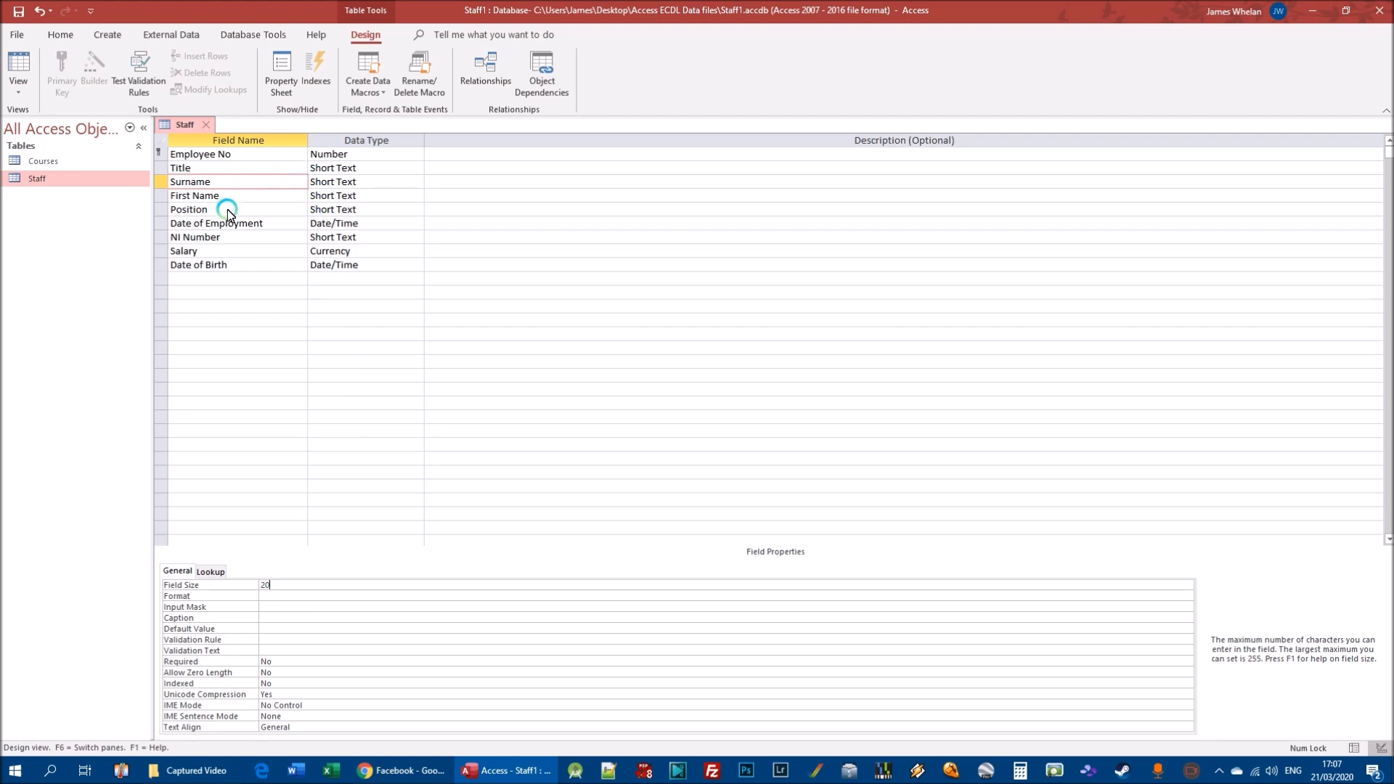
click(181, 169)
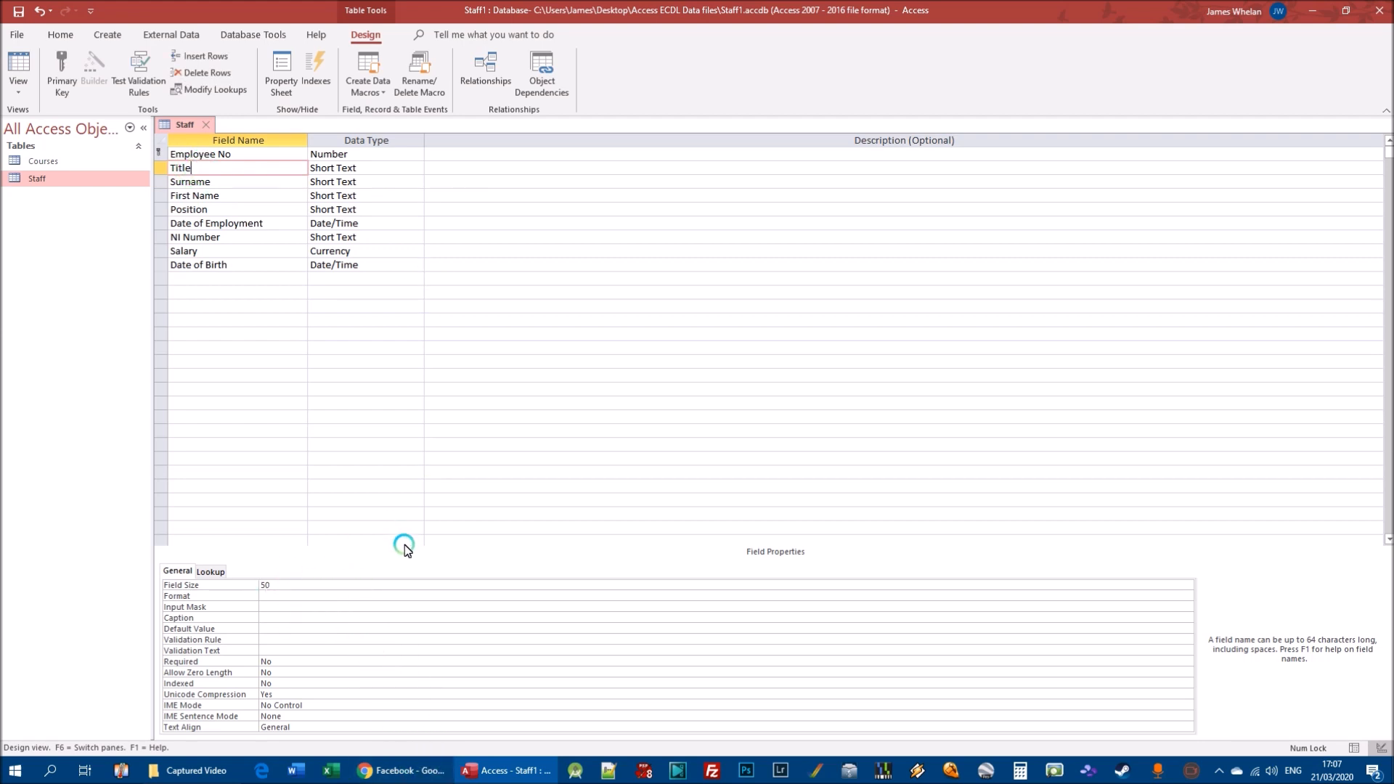
click(194, 583)
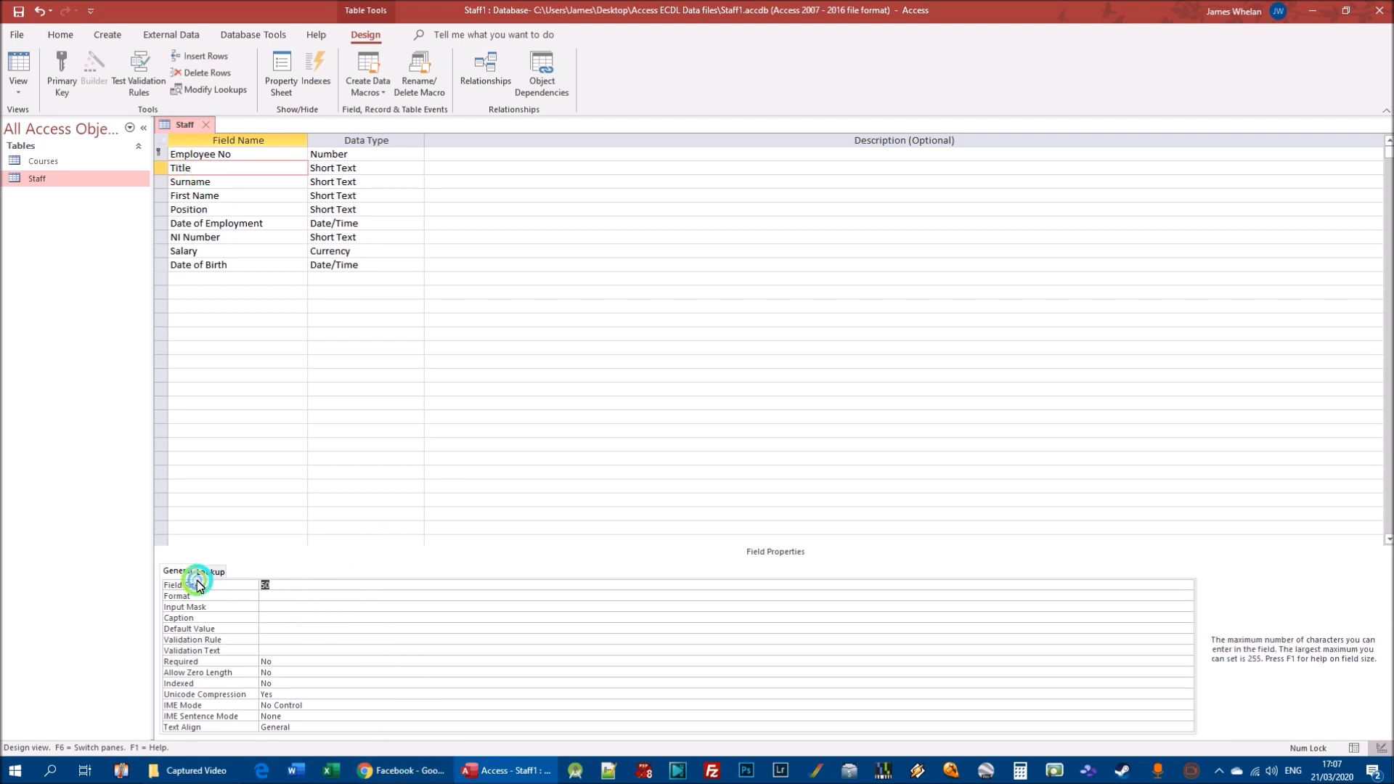
text(5)
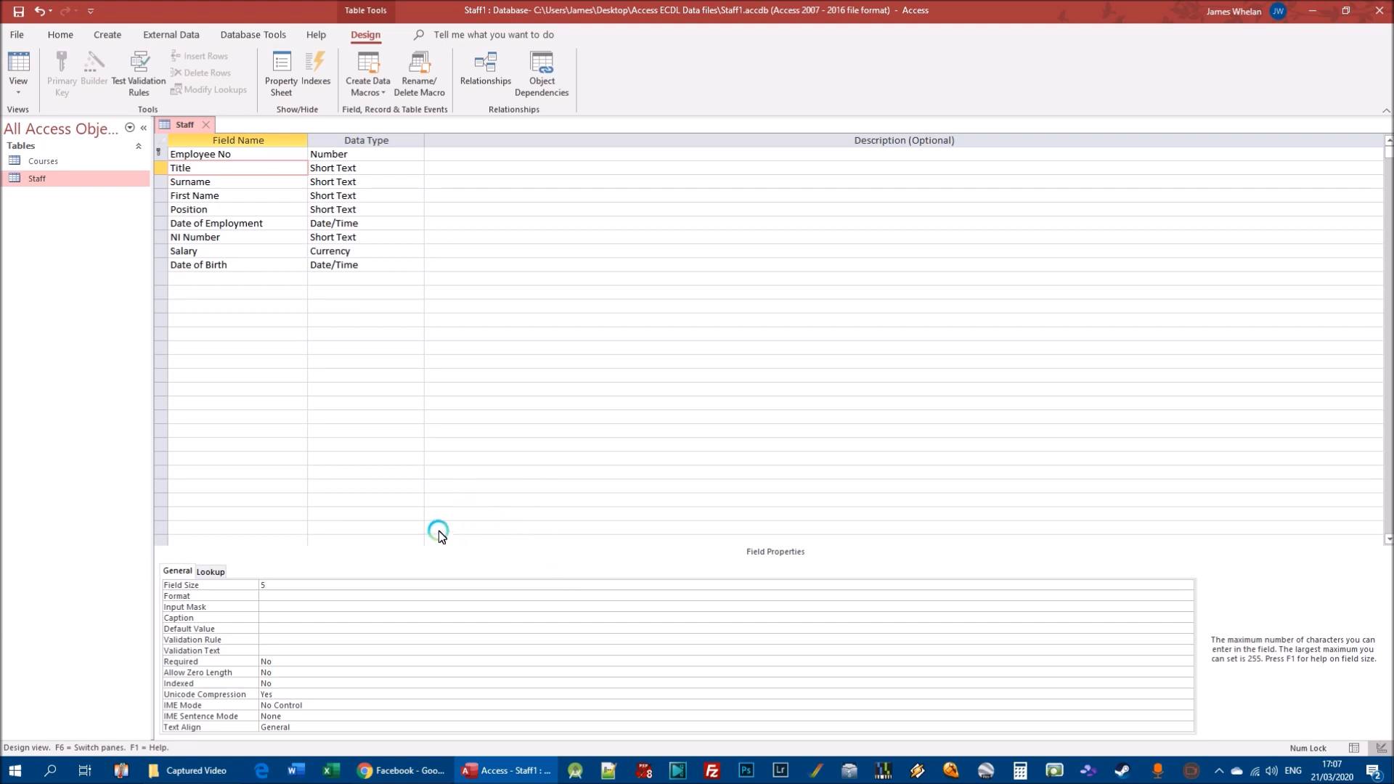
Step: Set the display format of the Date of Employment field to Short Date
click(250, 225)
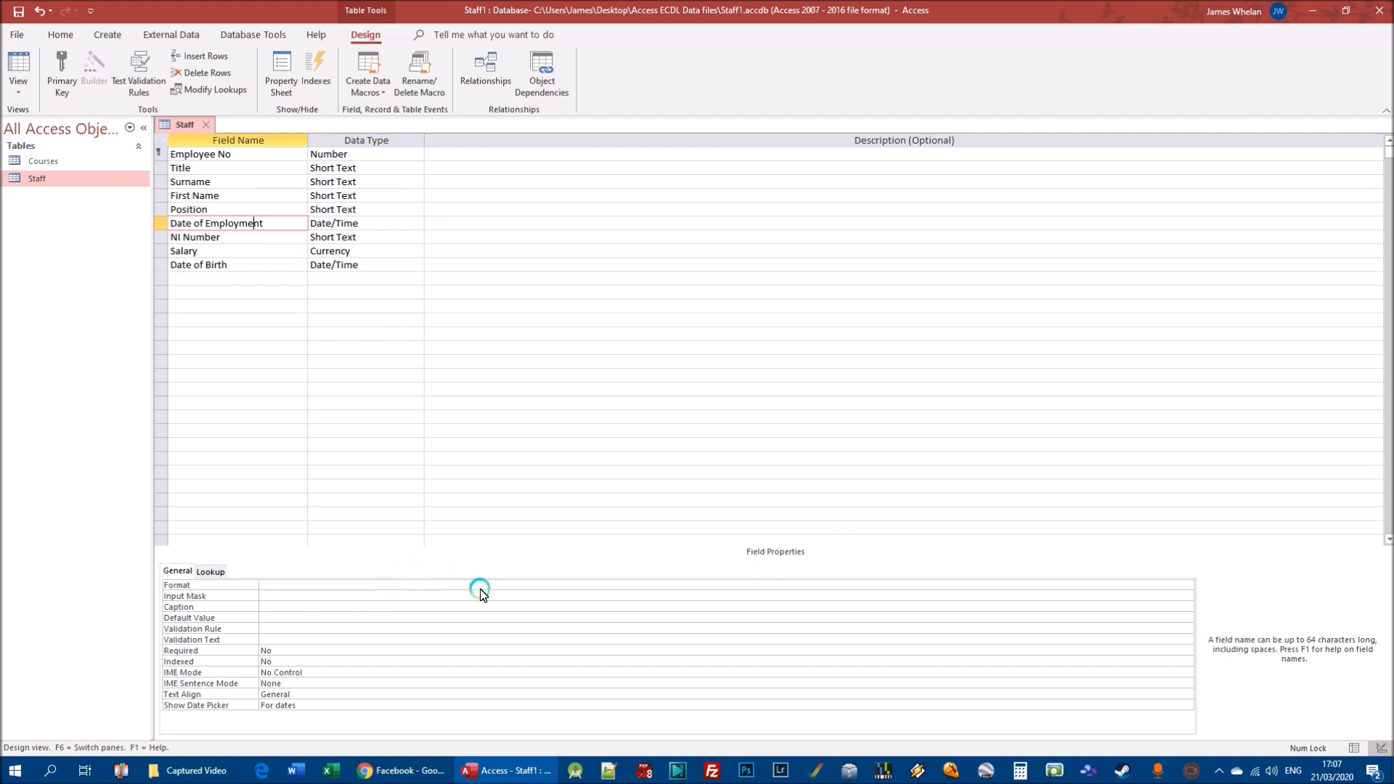
click(433, 585)
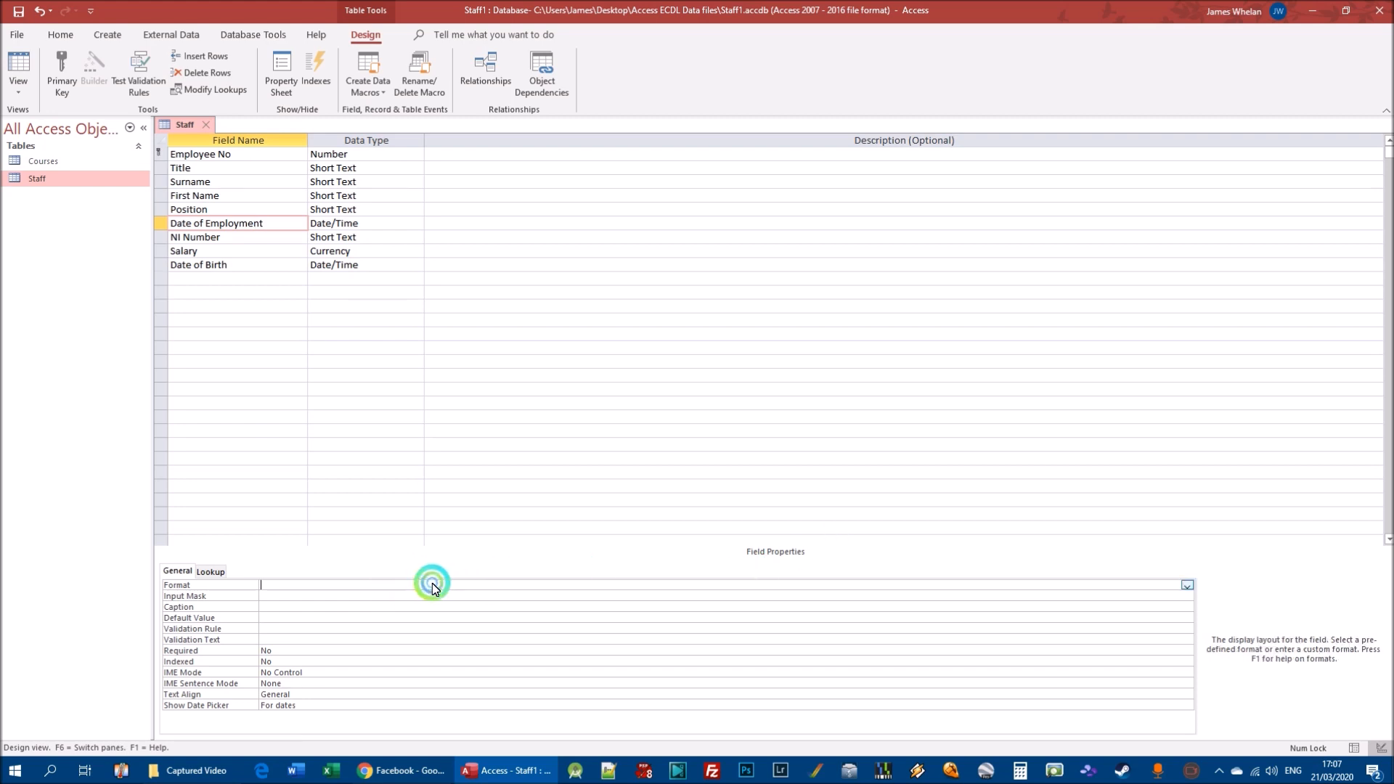
click(1187, 585)
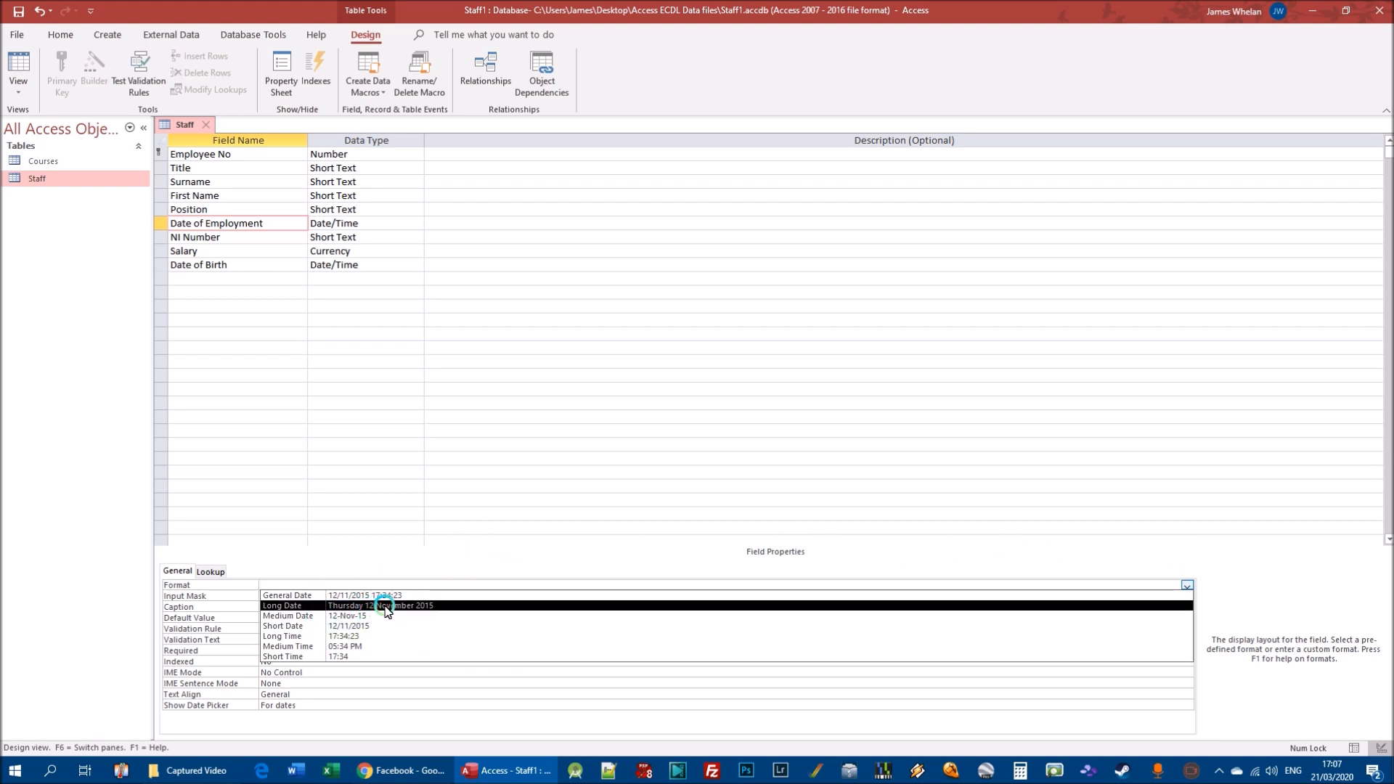
click(334, 625)
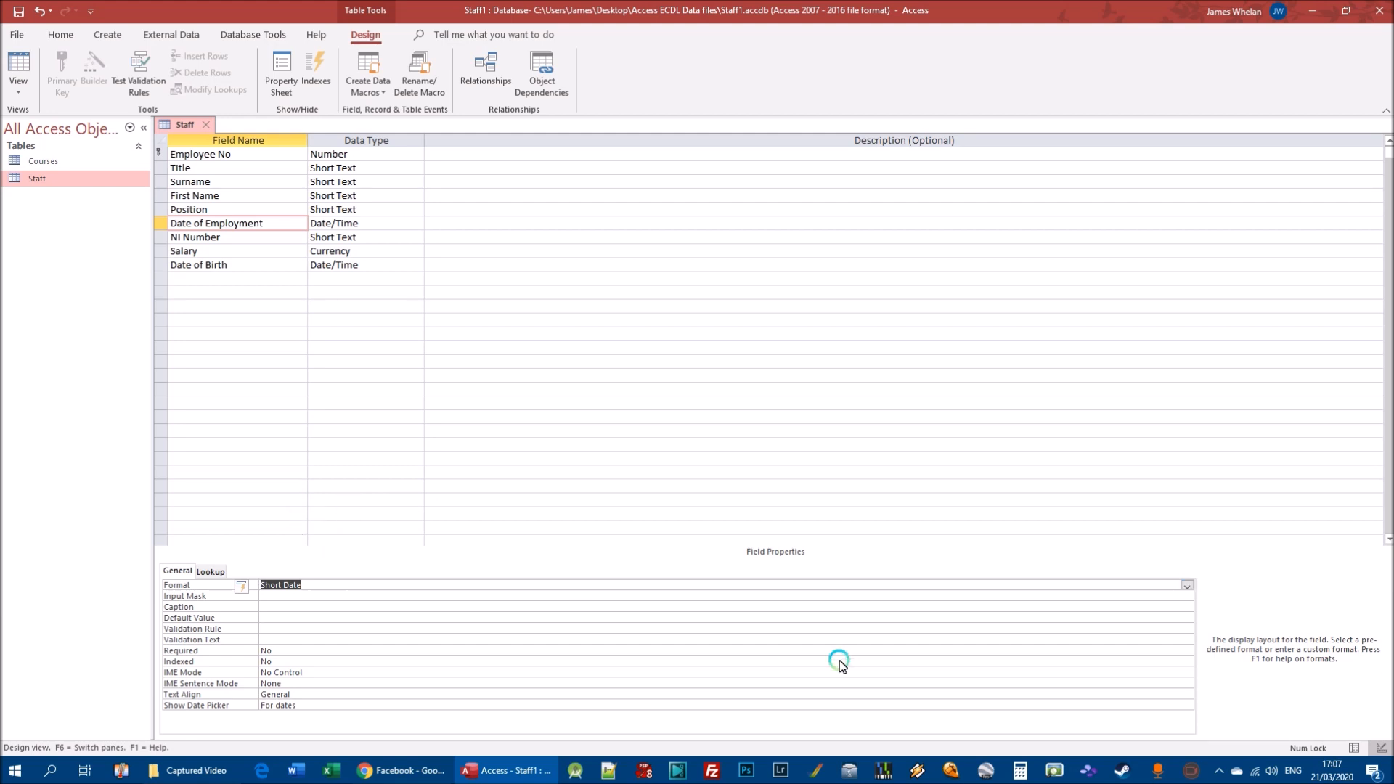
click(1187, 585)
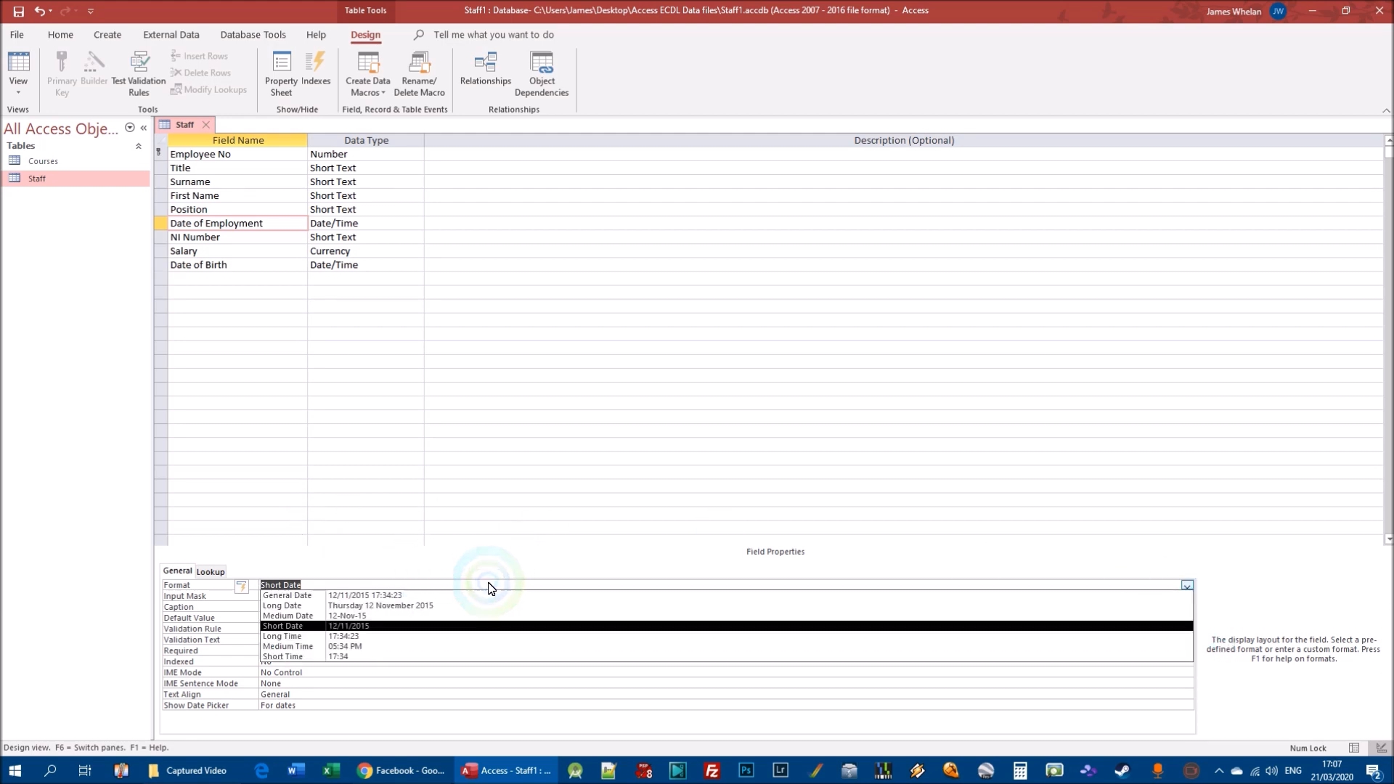
click(473, 513)
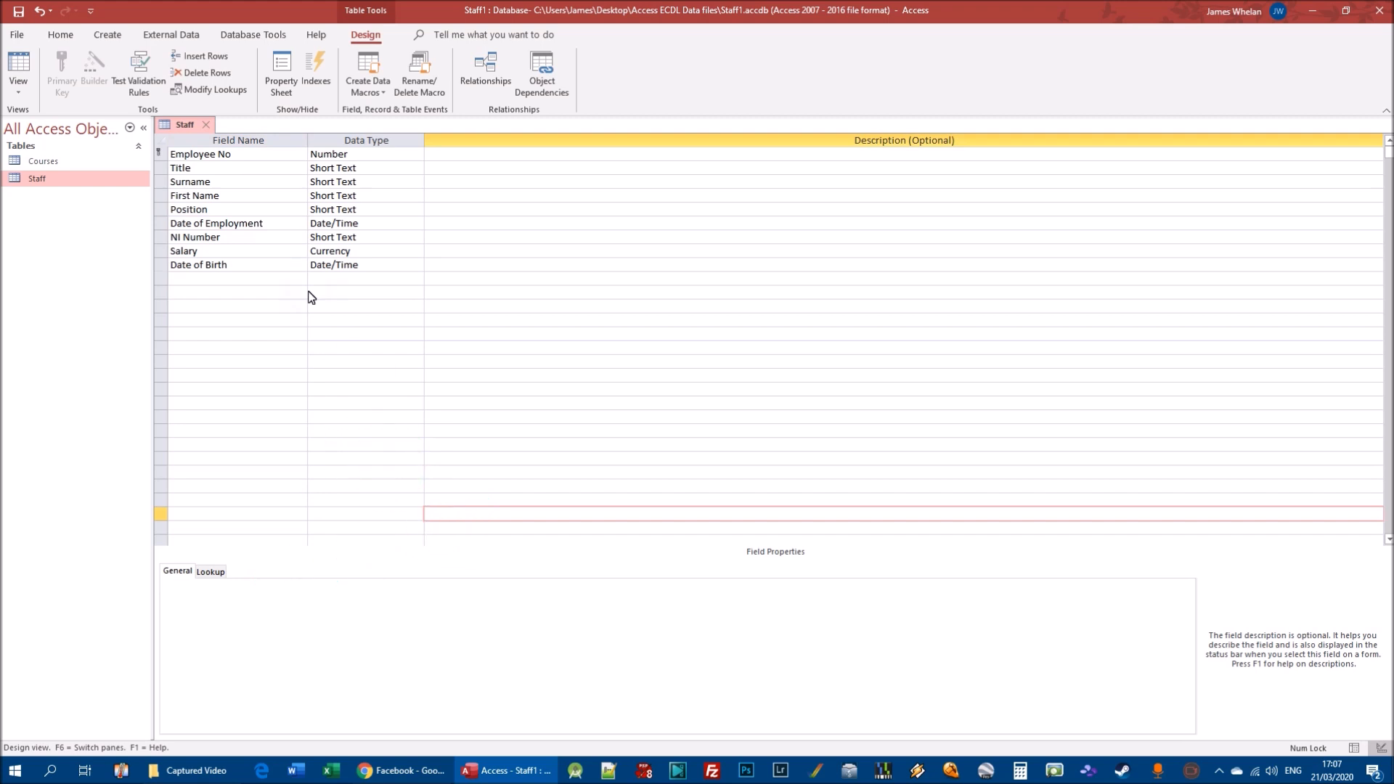
Step: Set the display format of the Date of Birth field to Short Date
click(350, 227)
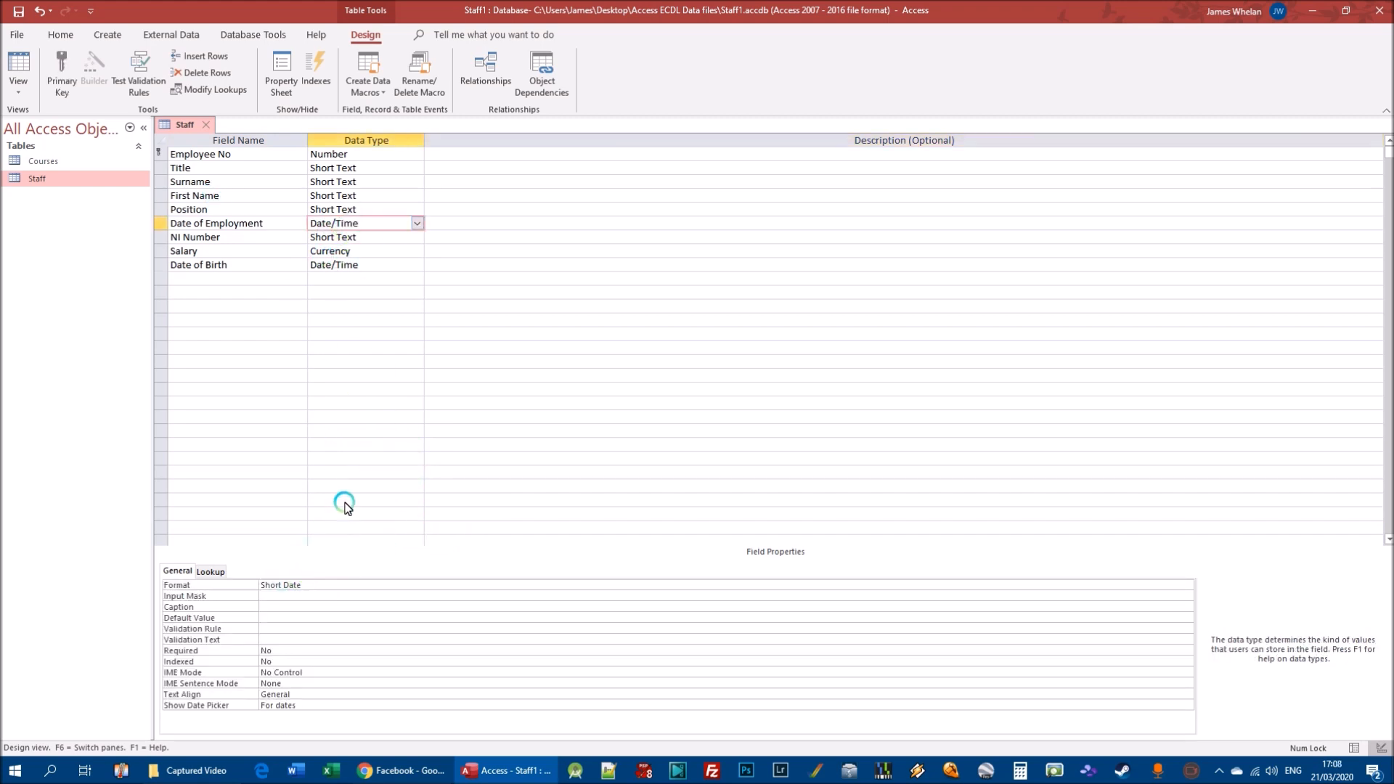
click(230, 266)
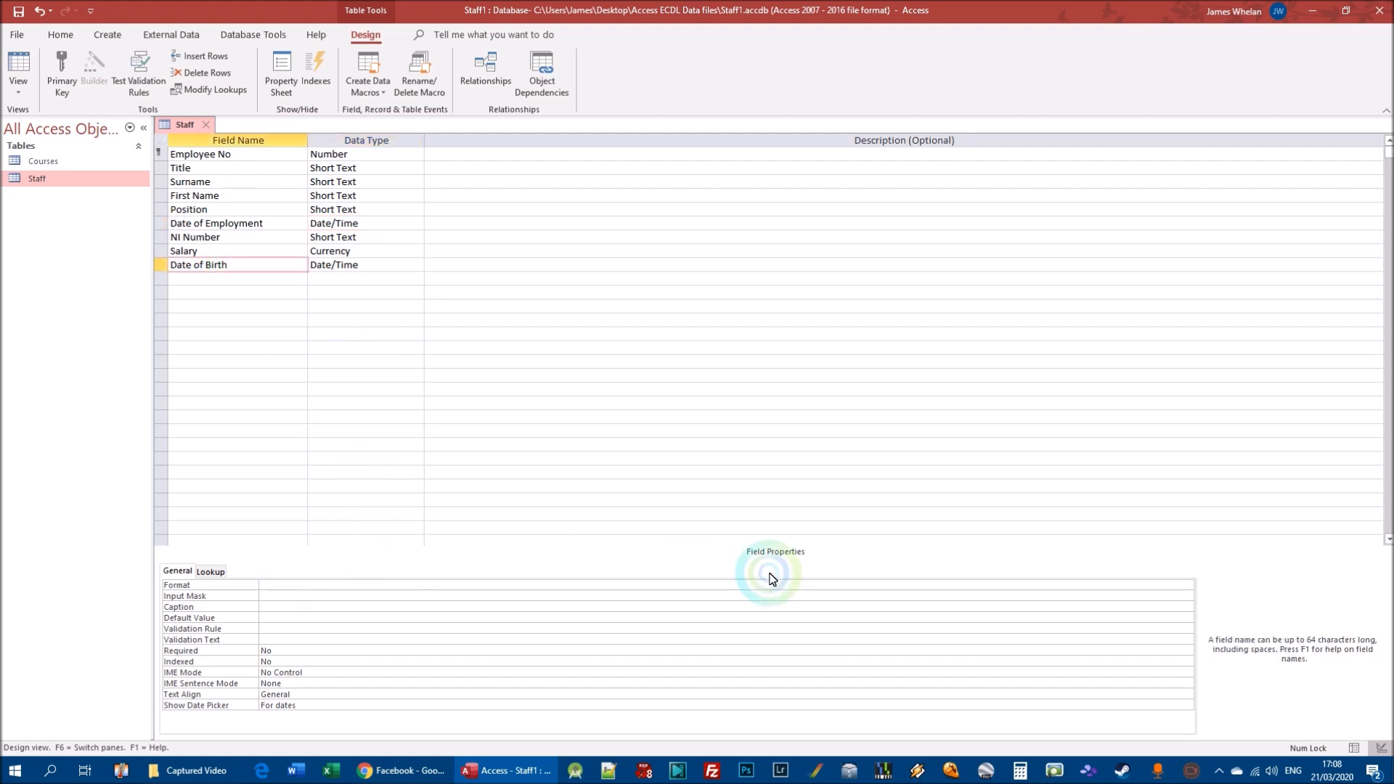
click(1188, 585)
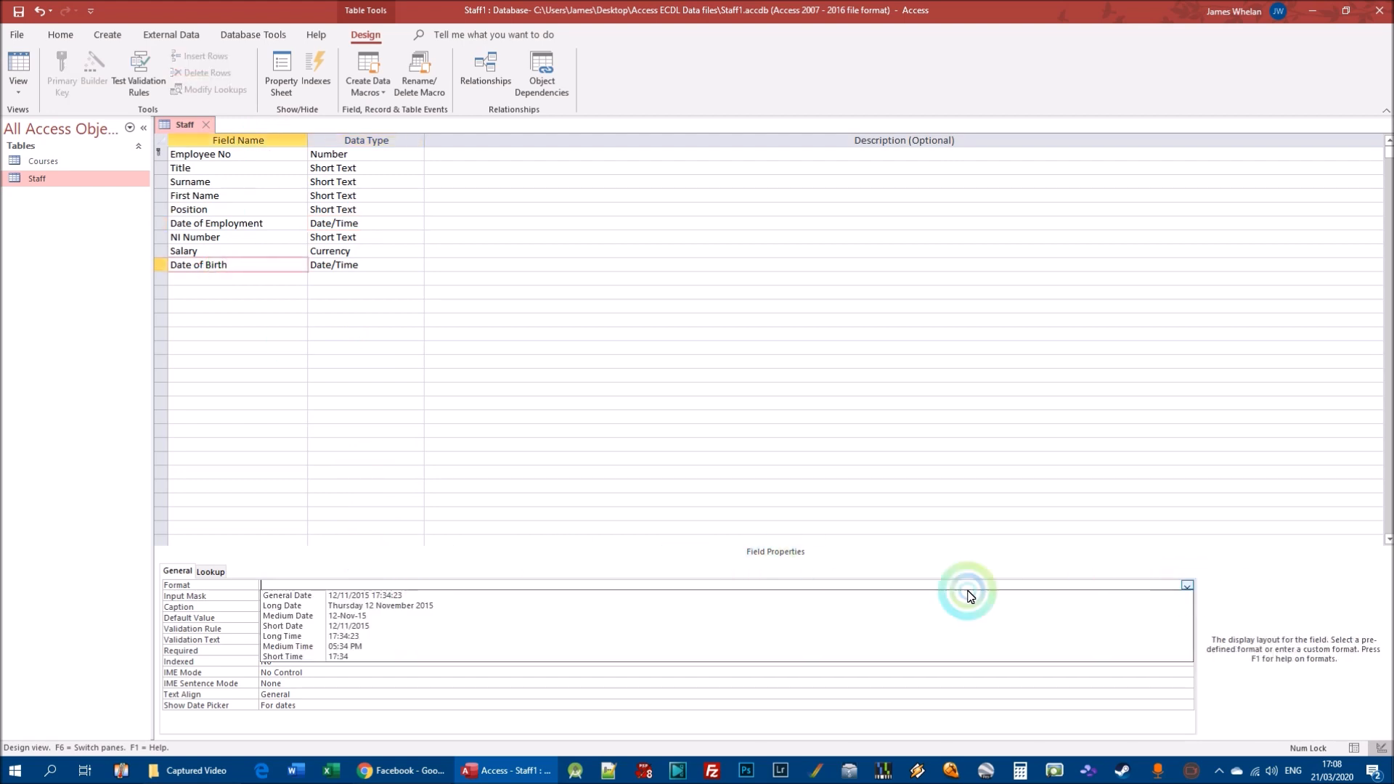
click(349, 625)
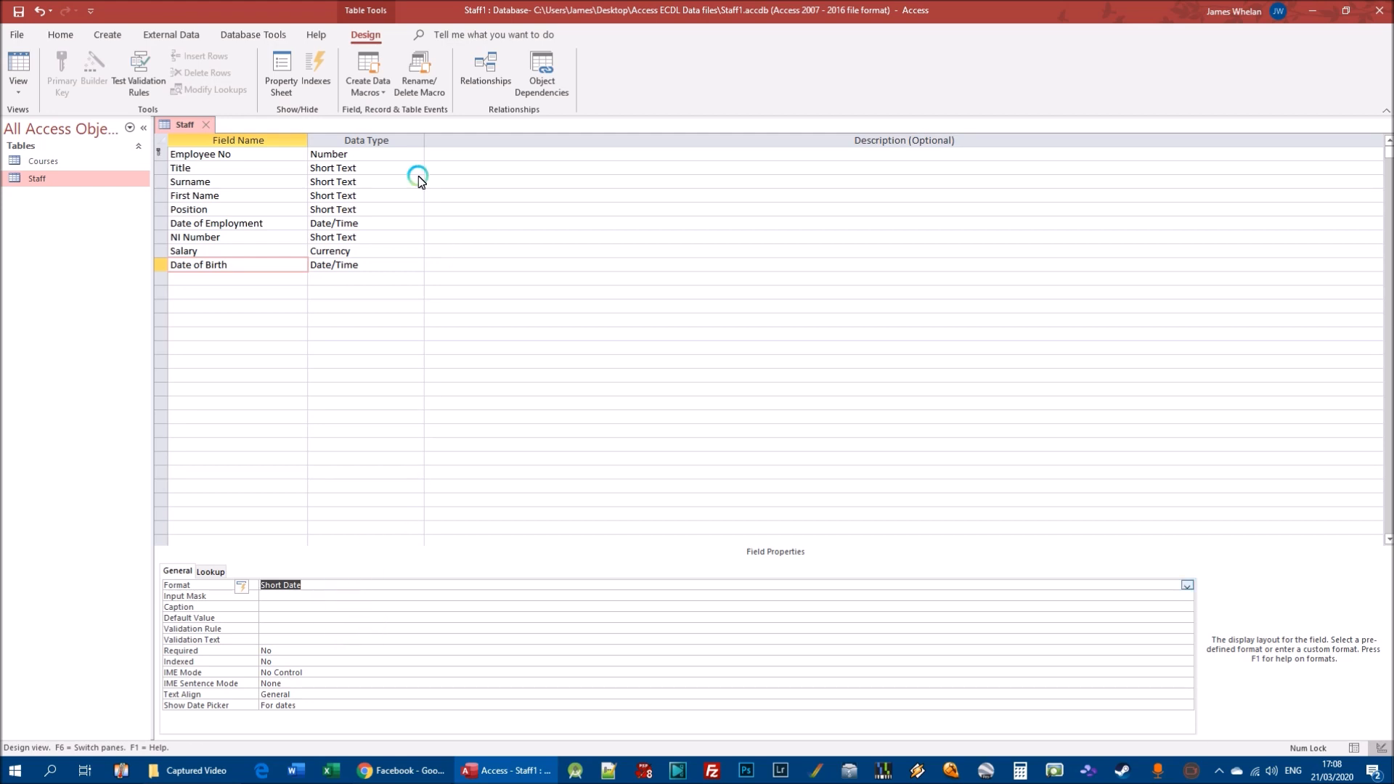
Step: Check the Salary field's properties and the field size choices for Employee No, keeping Double as its size
click(348, 251)
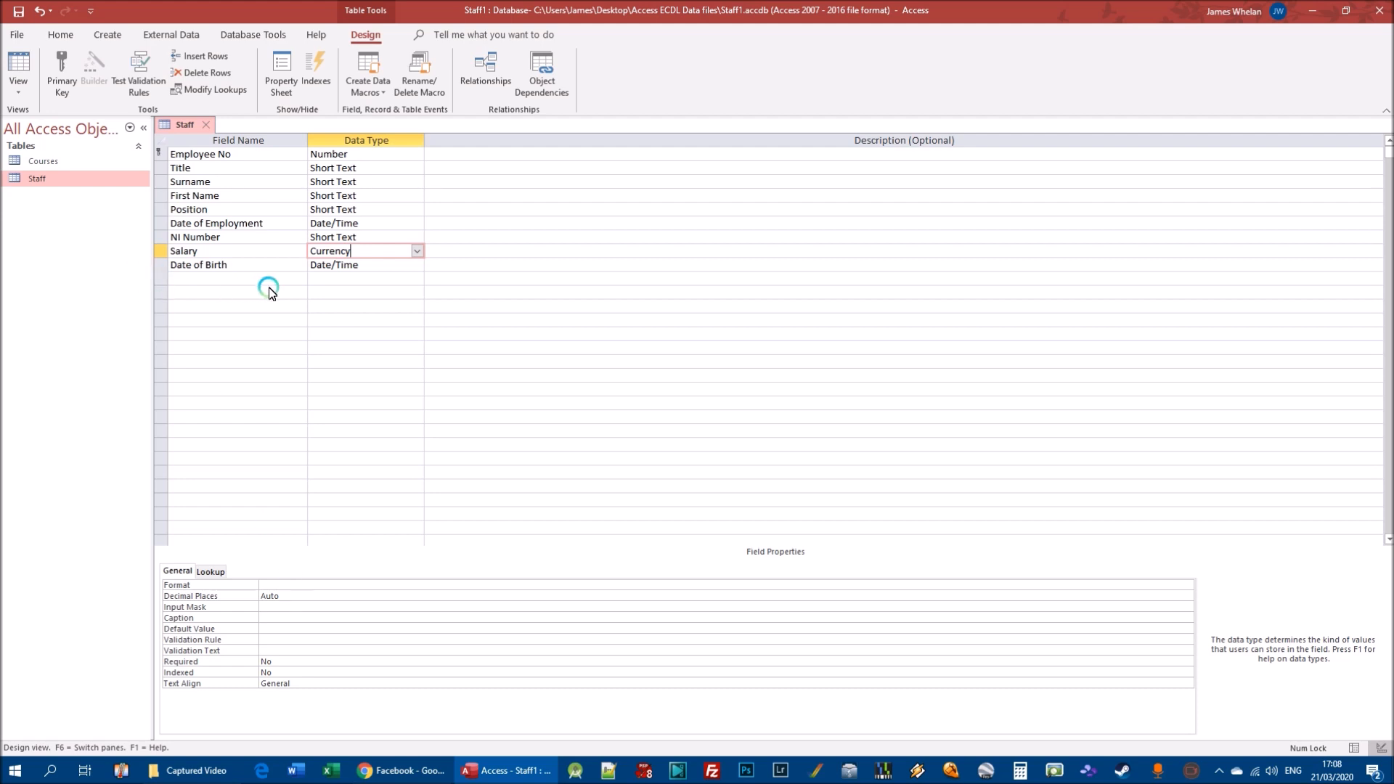
click(185, 154)
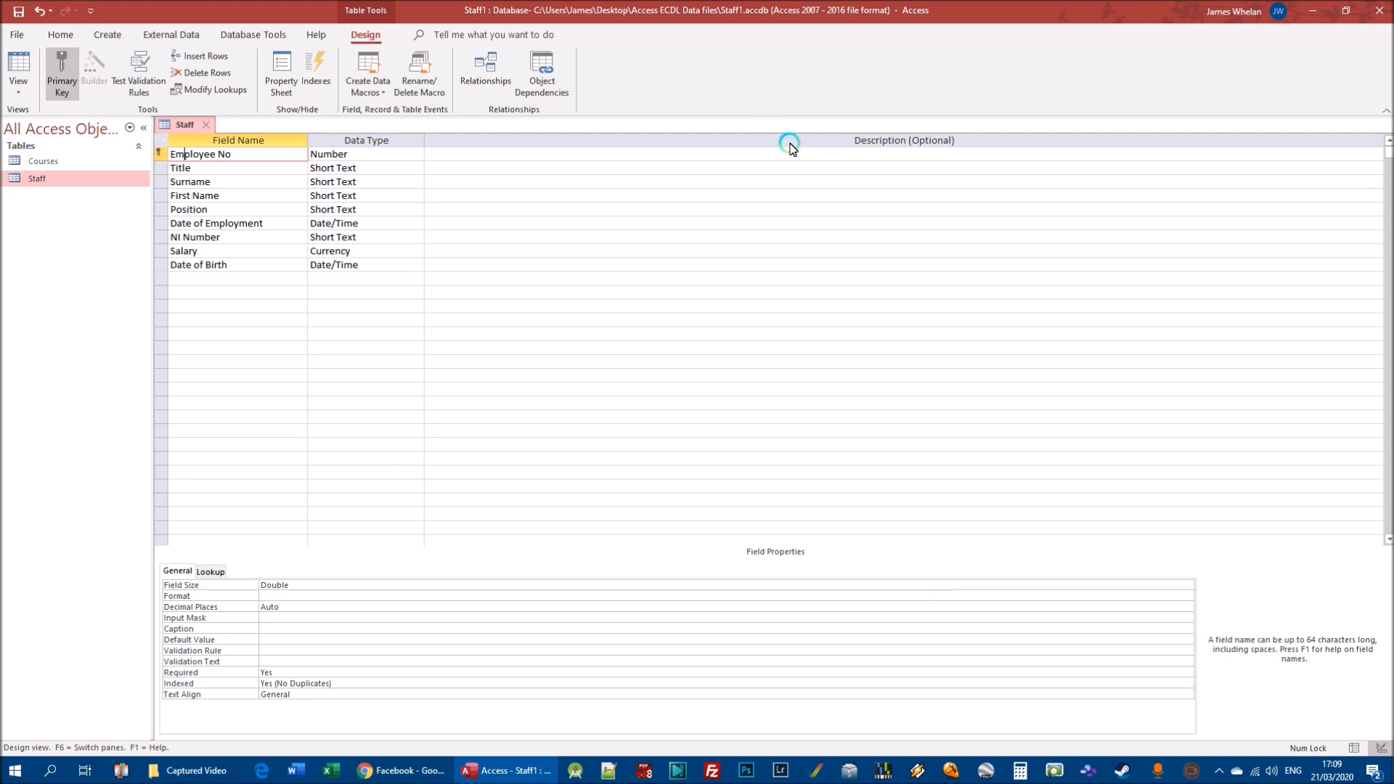
click(1158, 586)
click(1187, 586)
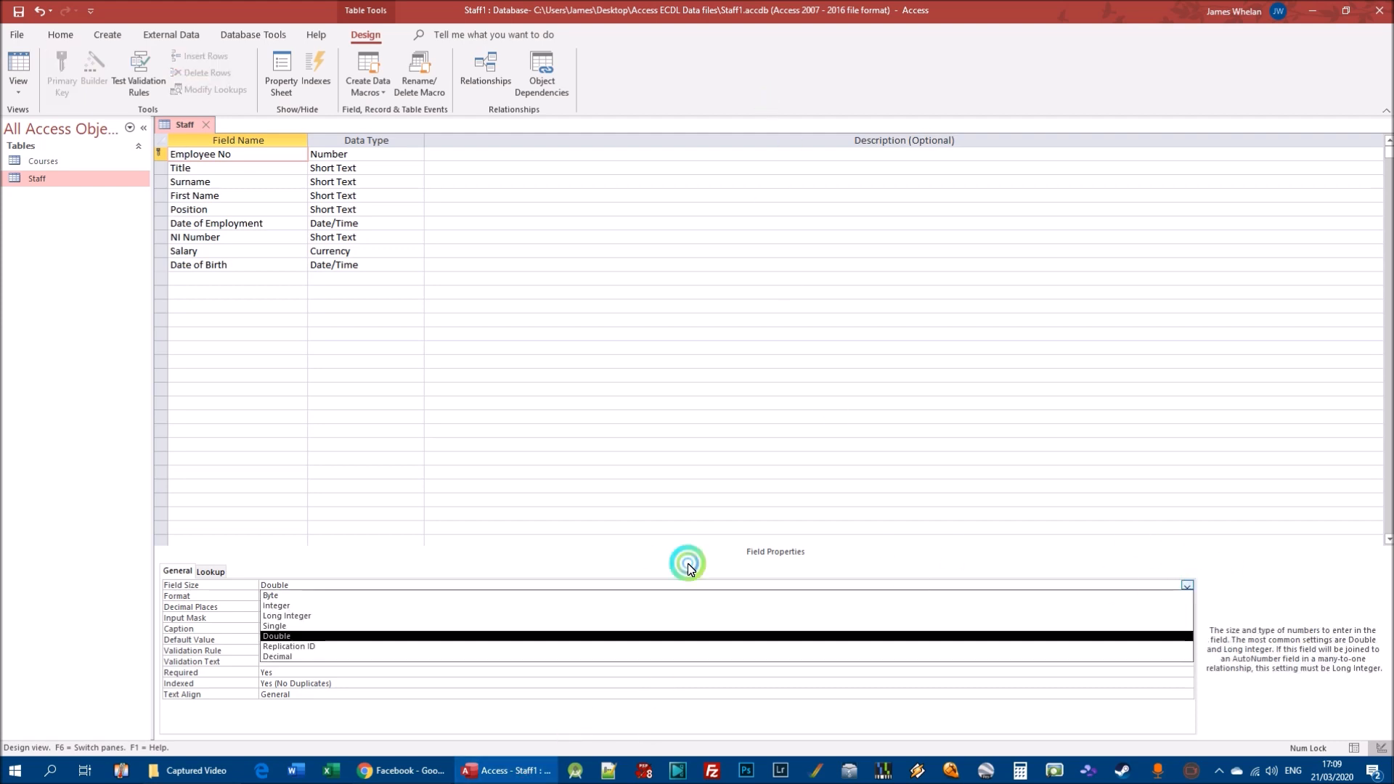
click(290, 637)
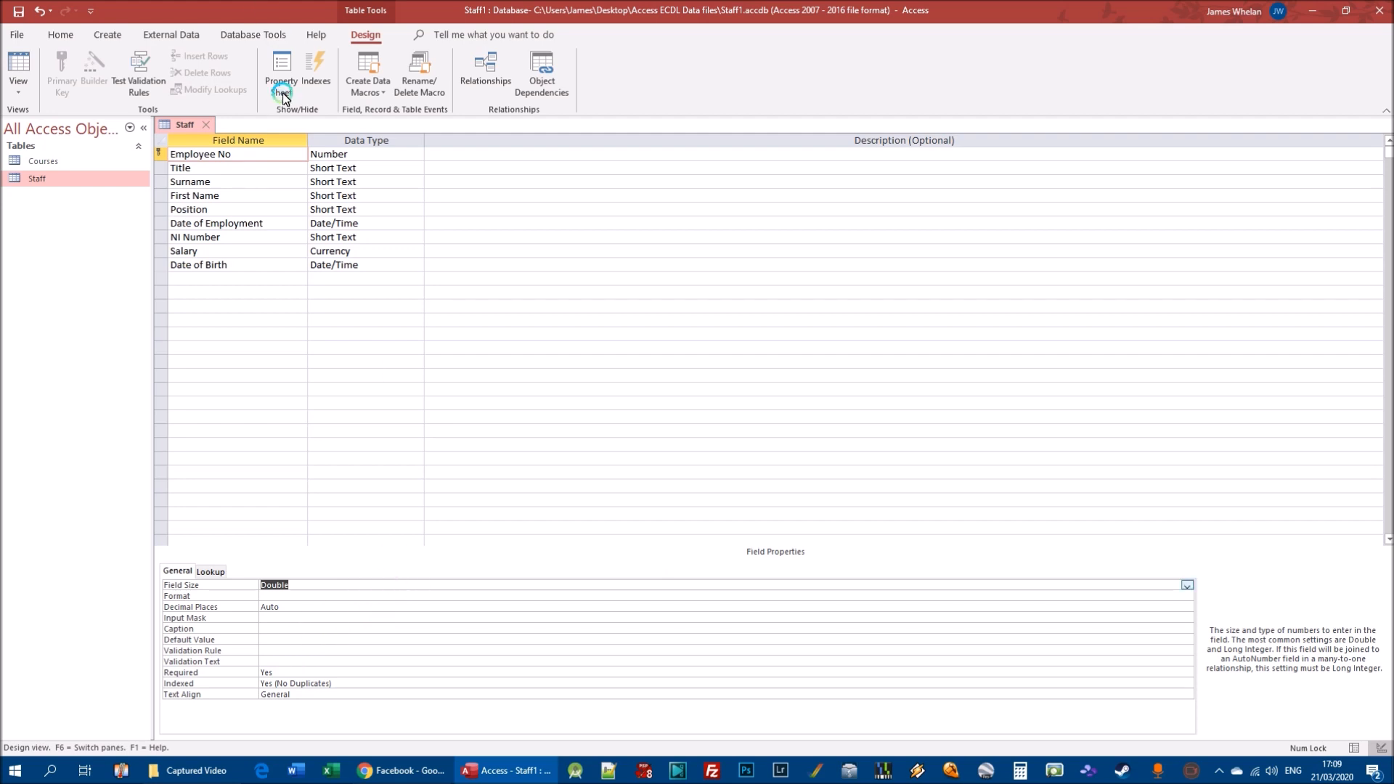
Step: Save the Staff table design, accepting the shortened field sizes, and show the records in Datasheet View
click(19, 17)
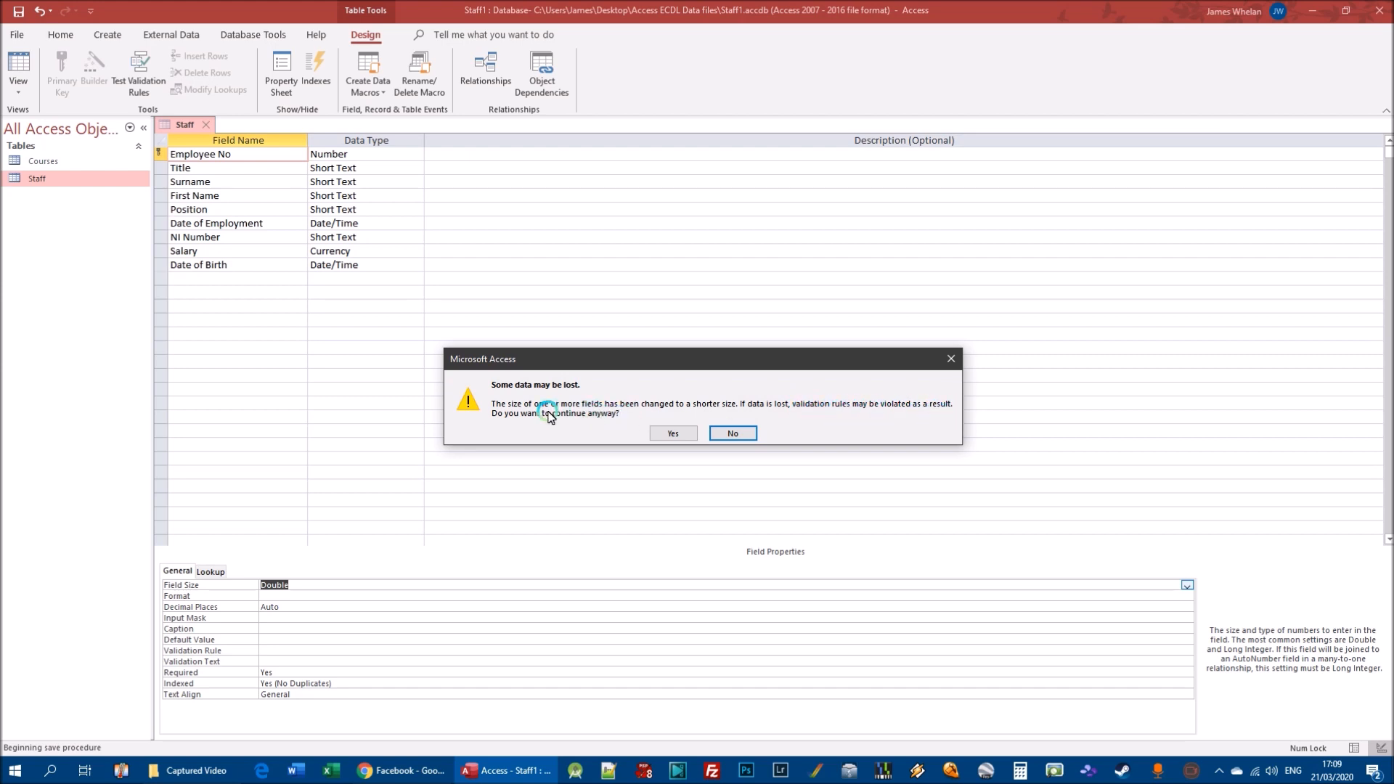
click(672, 430)
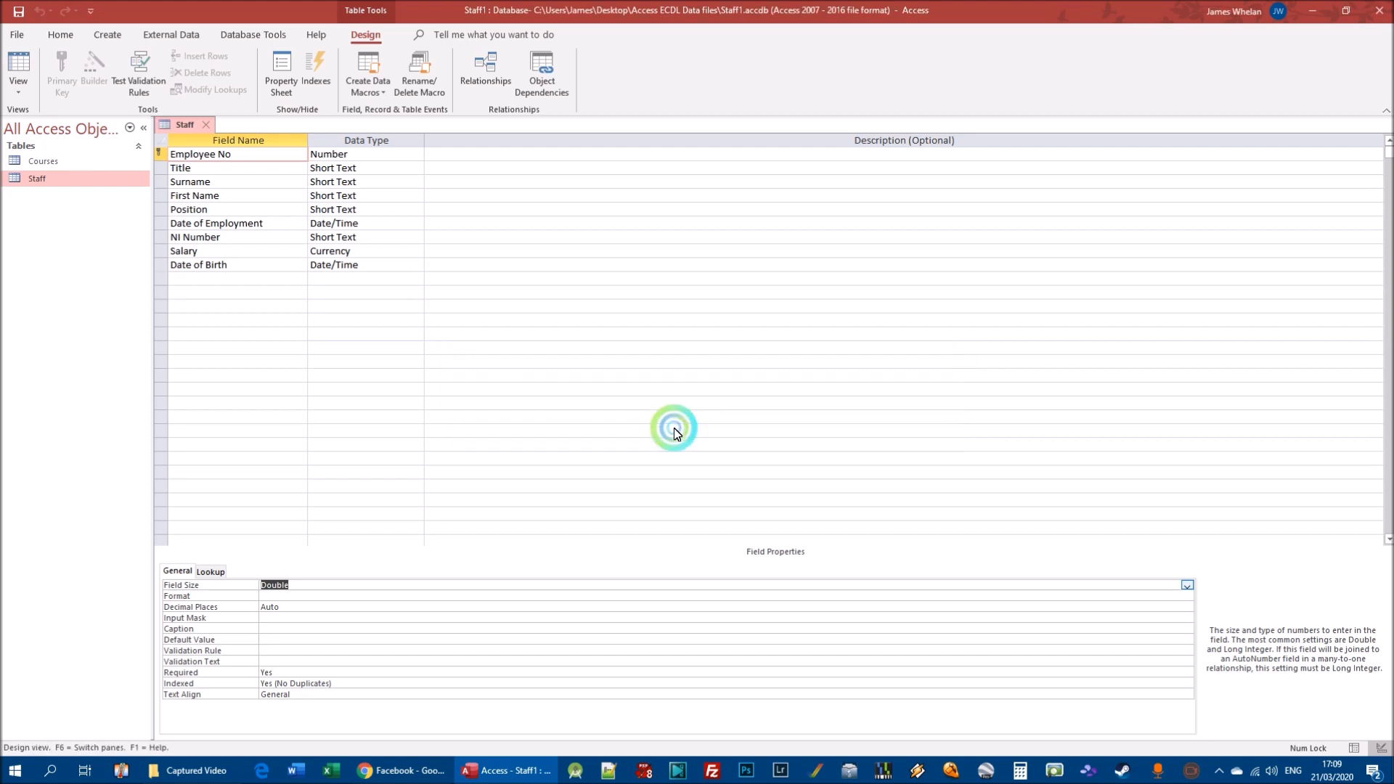
click(18, 91)
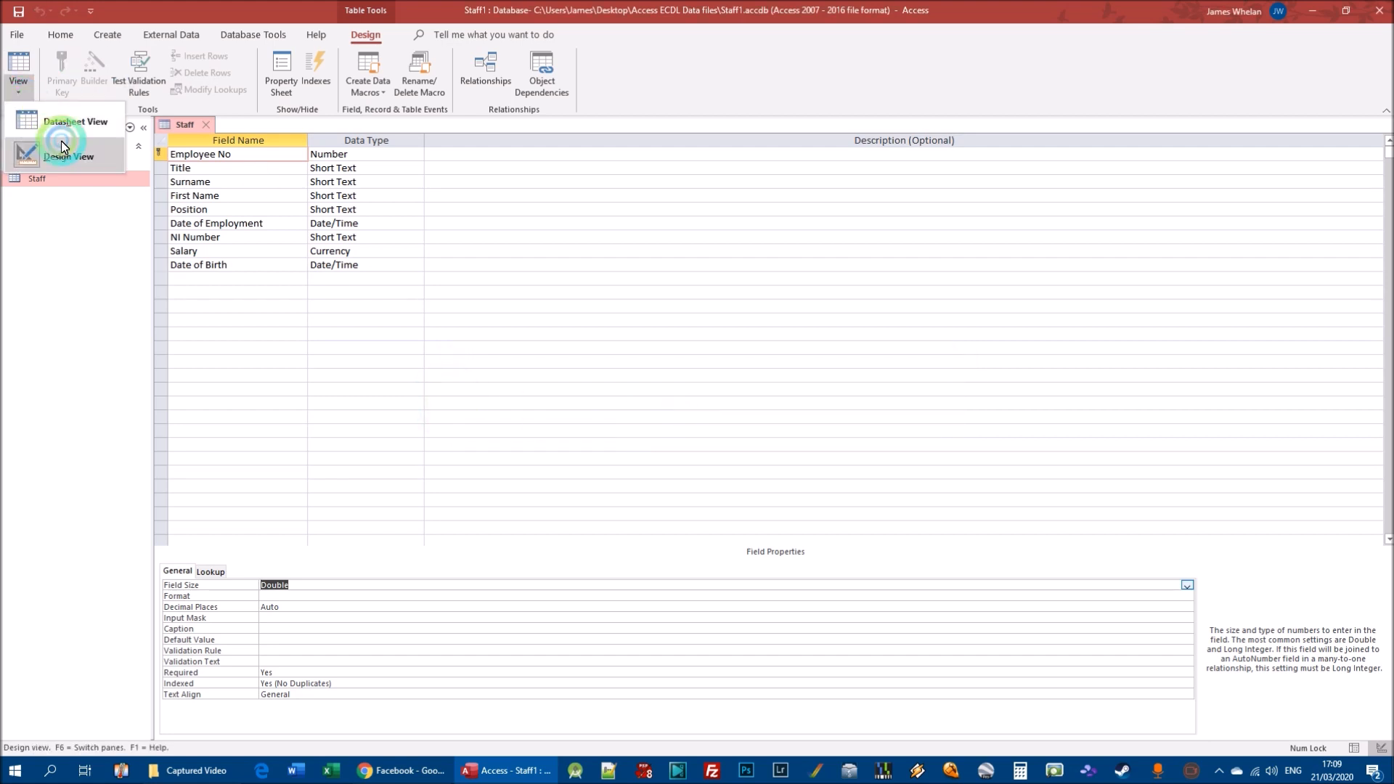
click(112, 135)
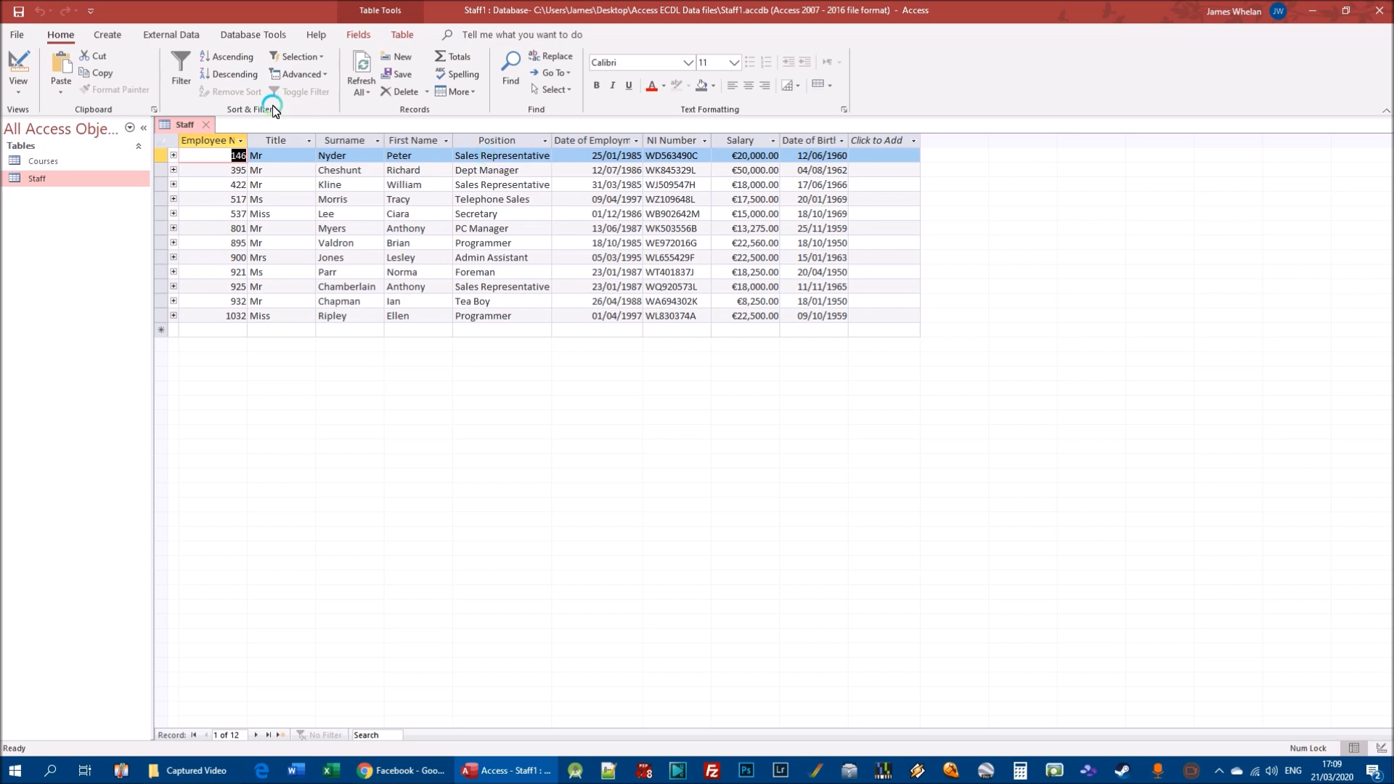
Step: Return the Staff table to Design View and set the field size of the Position field to 20
click(18, 86)
click(58, 158)
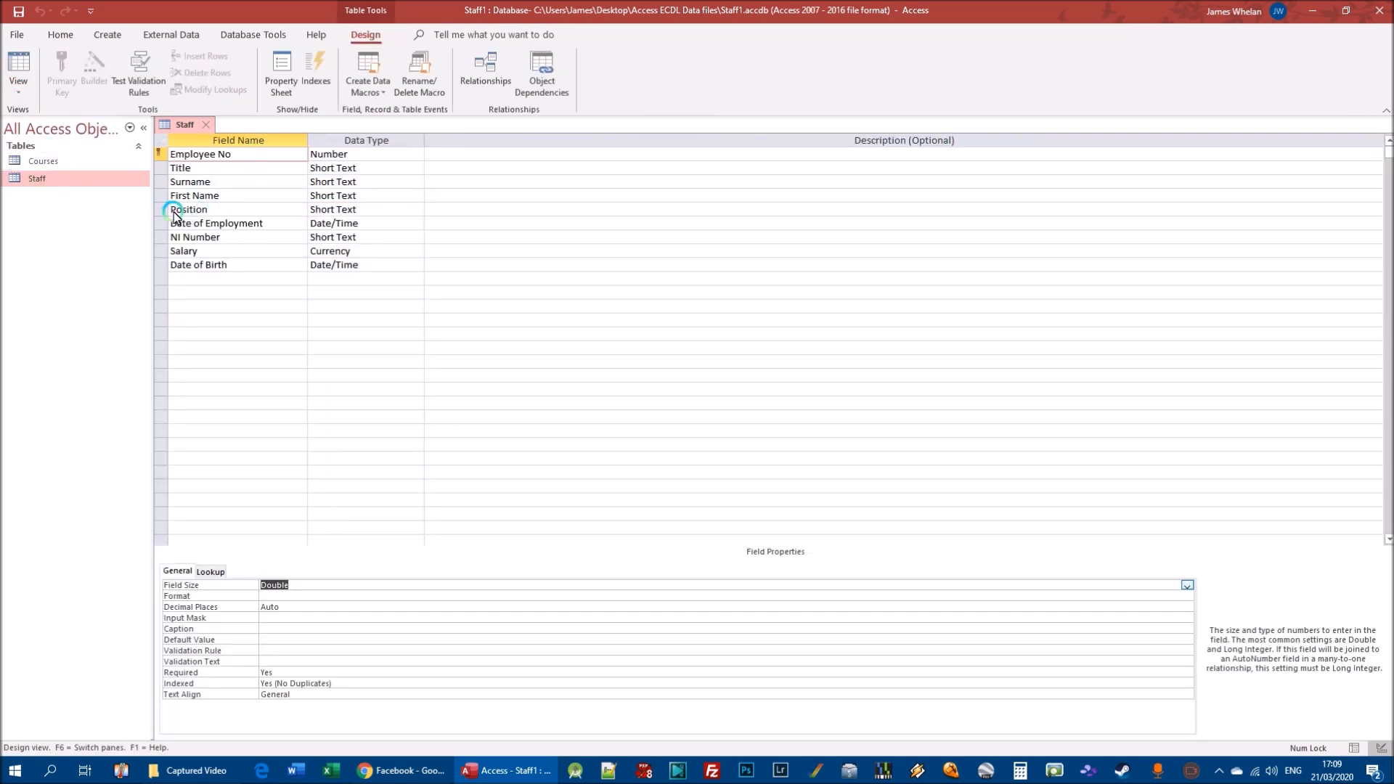
click(174, 211)
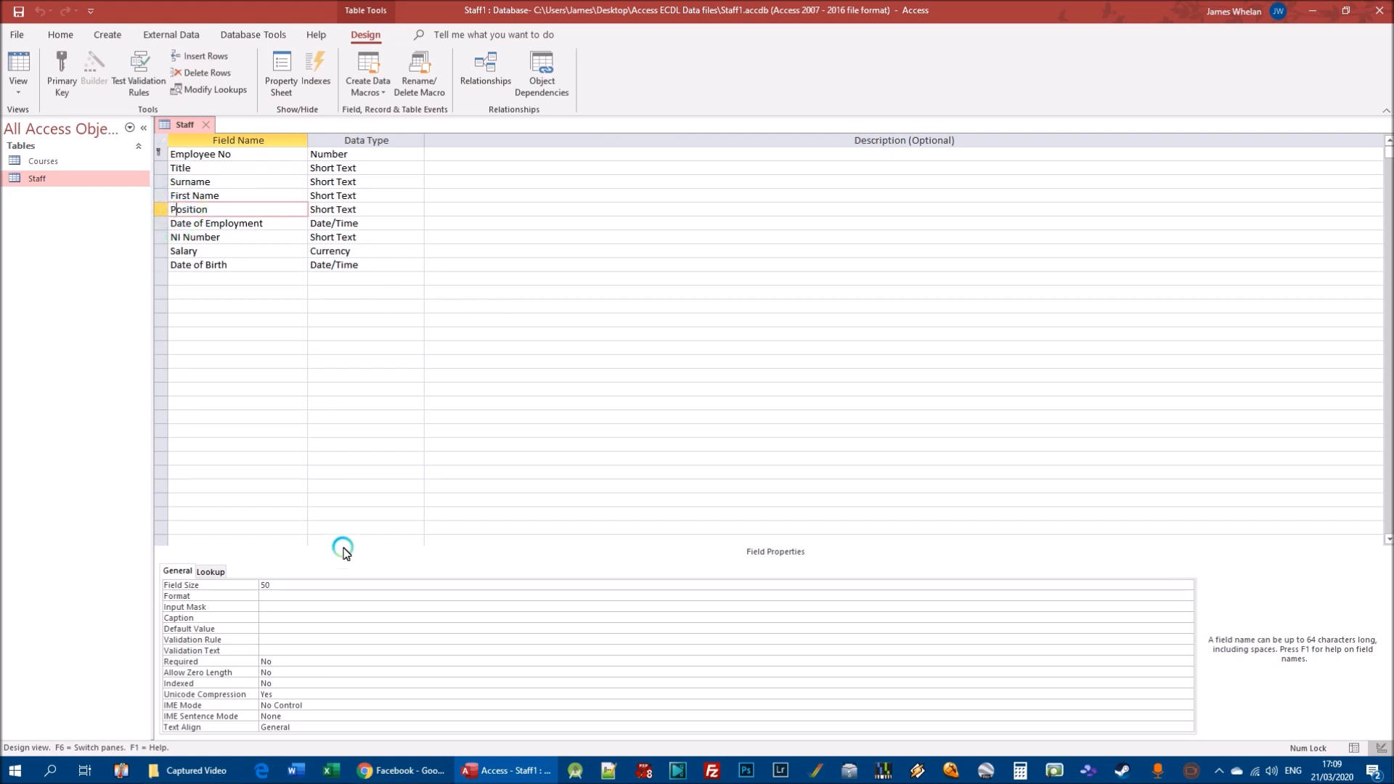
drag(285, 587, 221, 586)
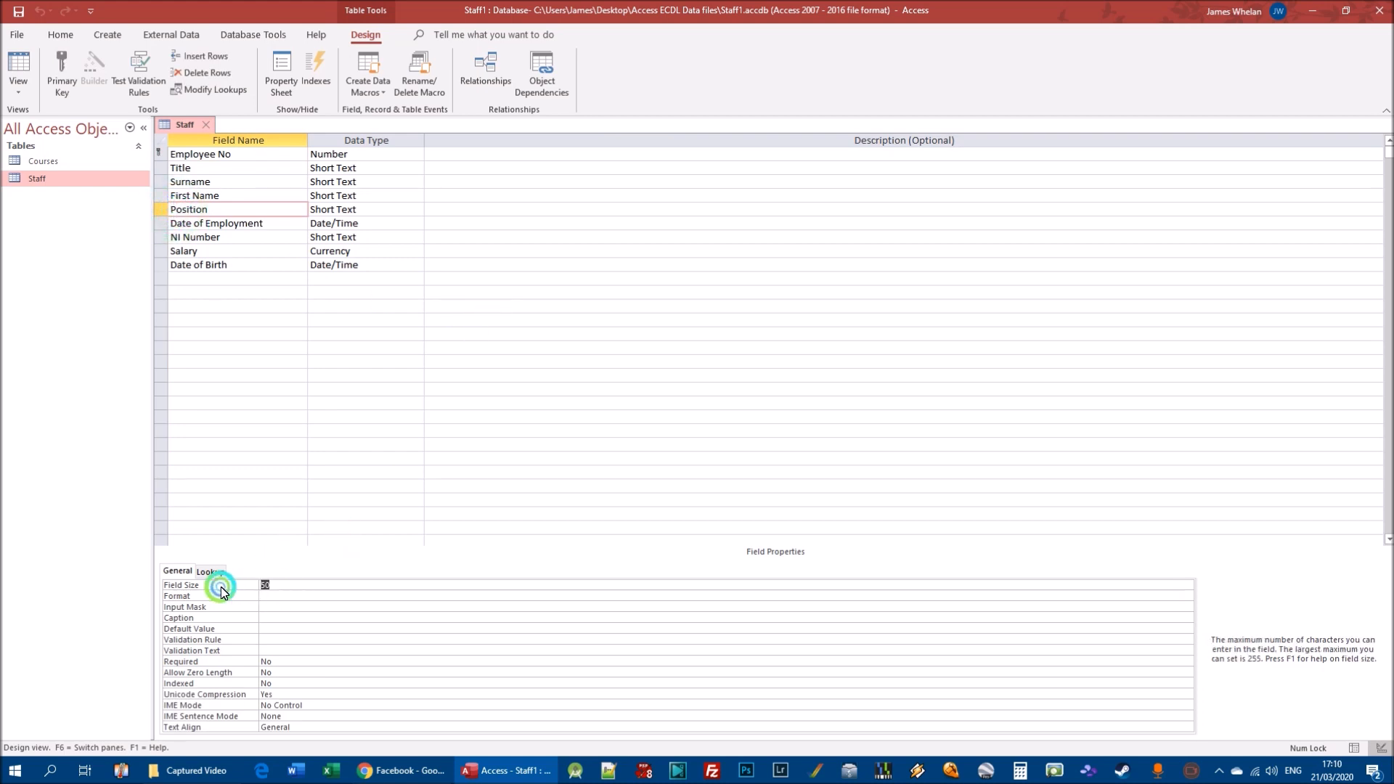
key(BackSpace)
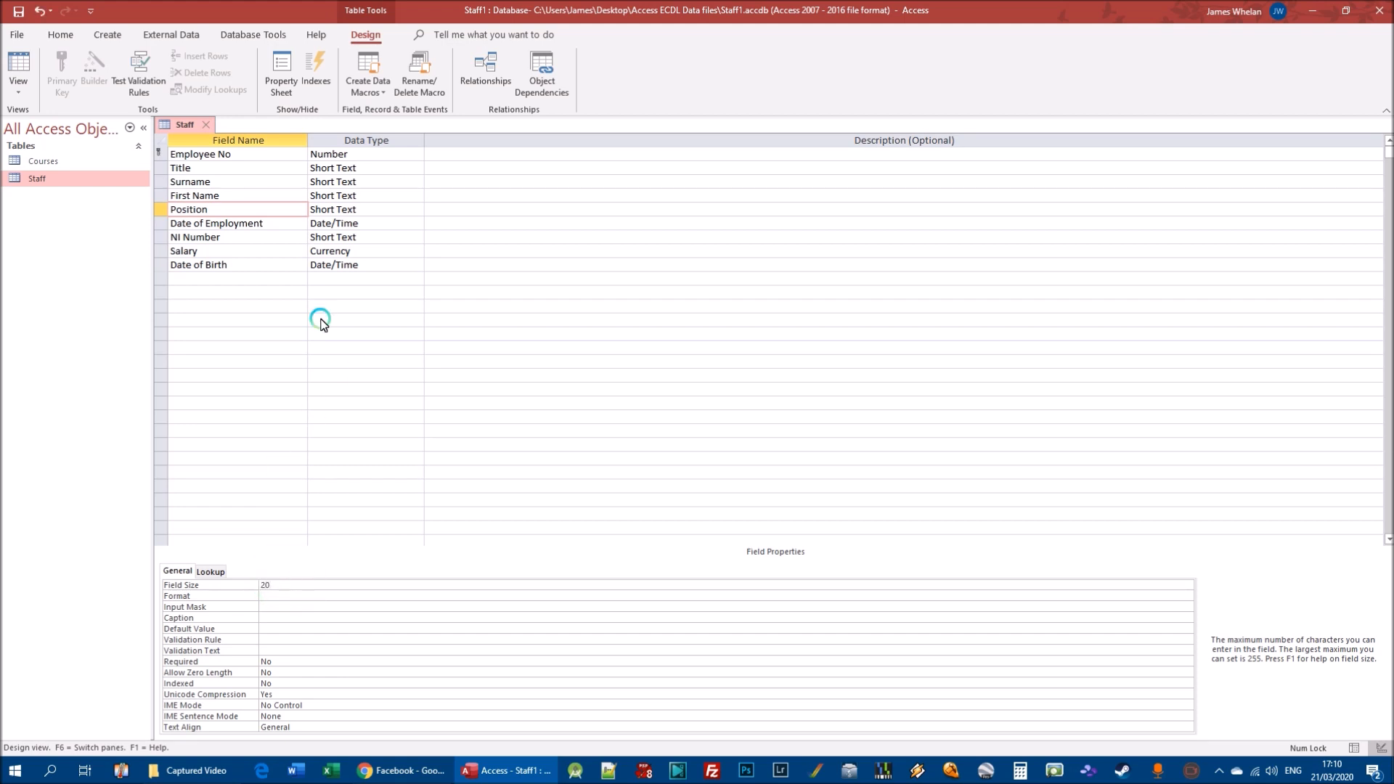
Step: Save the shorter Position field size despite possible data loss and show the Staff table in Datasheet View
click(18, 11)
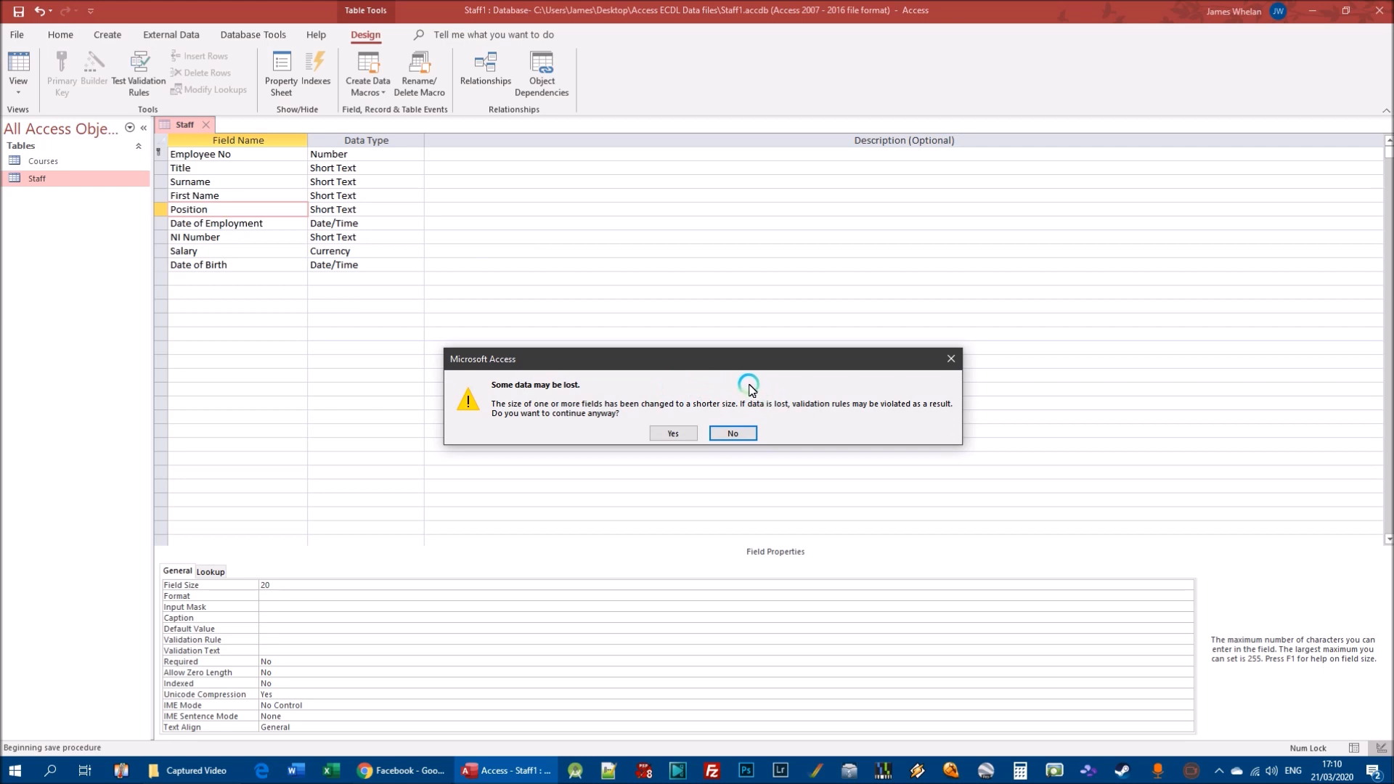
click(673, 433)
click(20, 88)
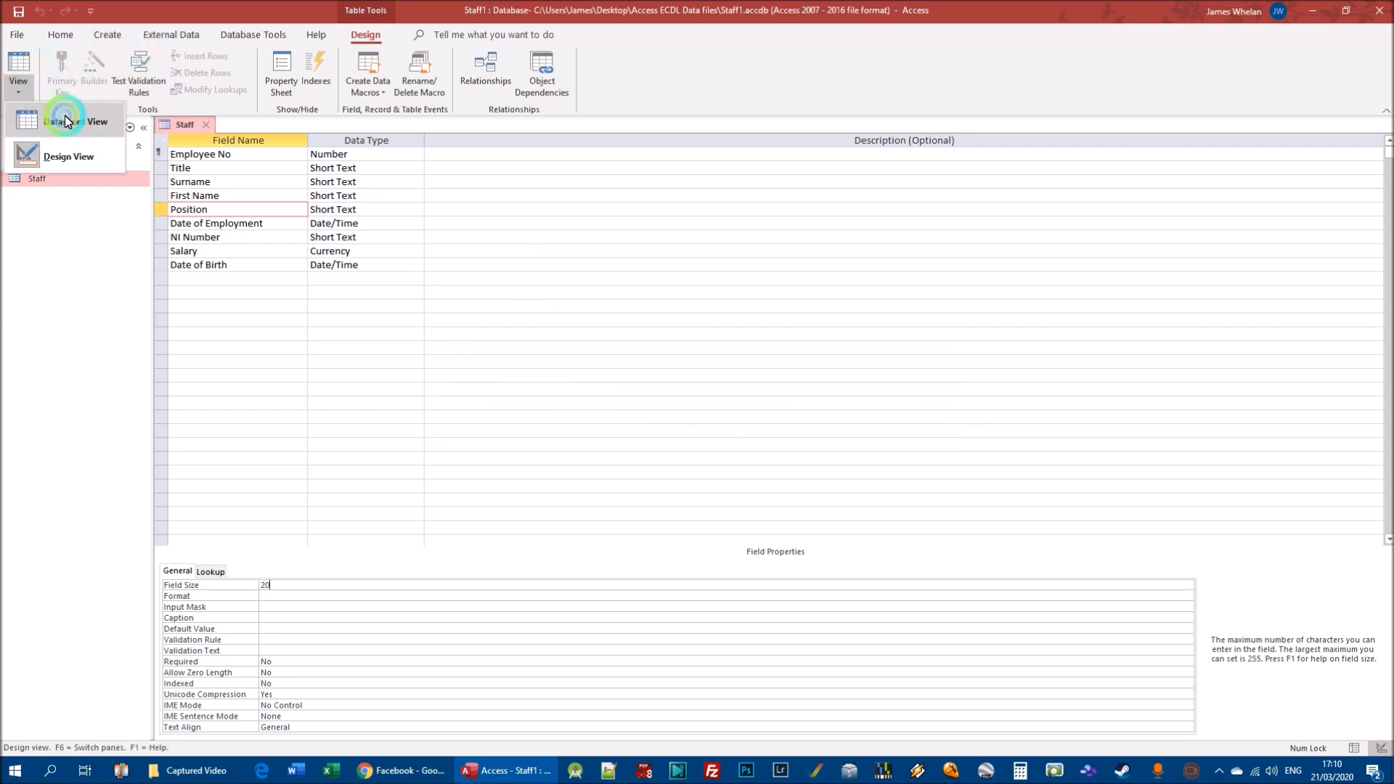
click(58, 121)
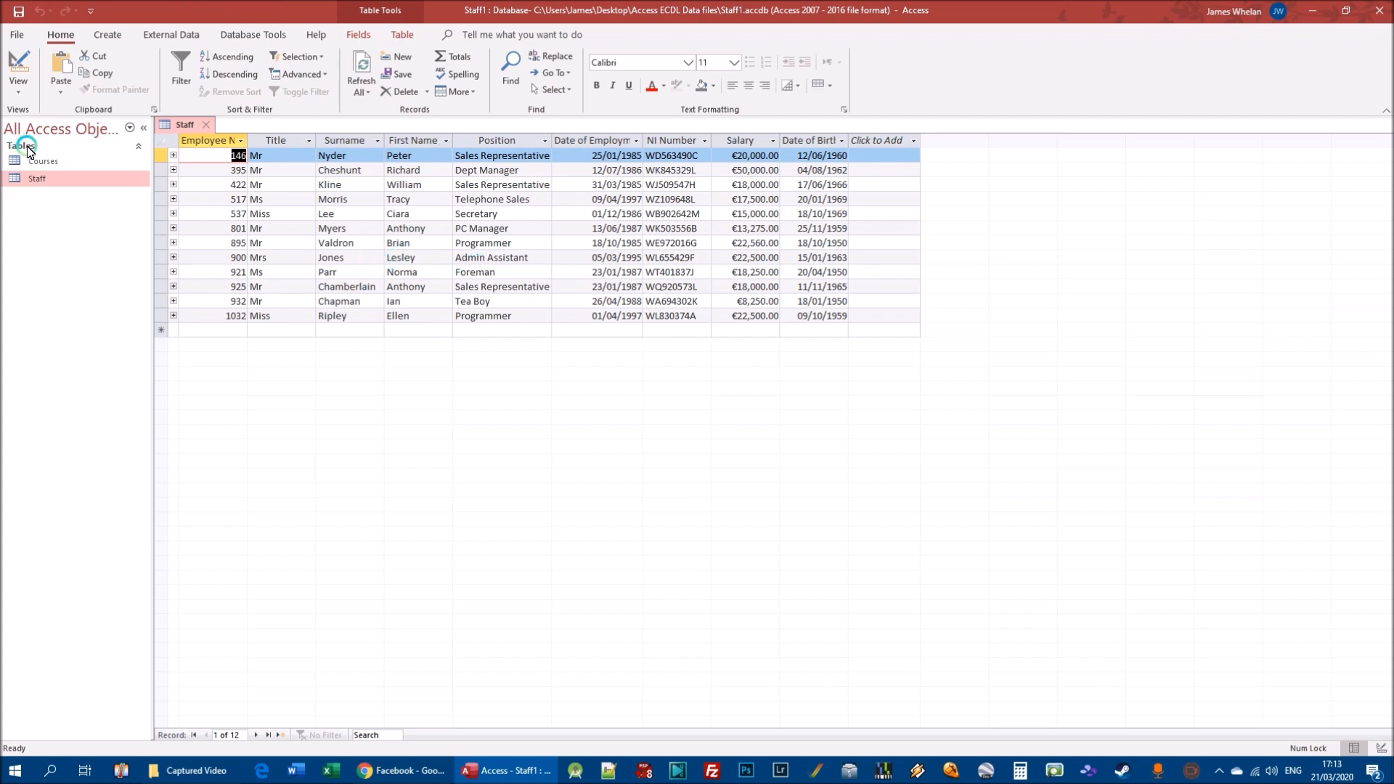
Step: Reopen the Staff table in Design View
right_click(37, 178)
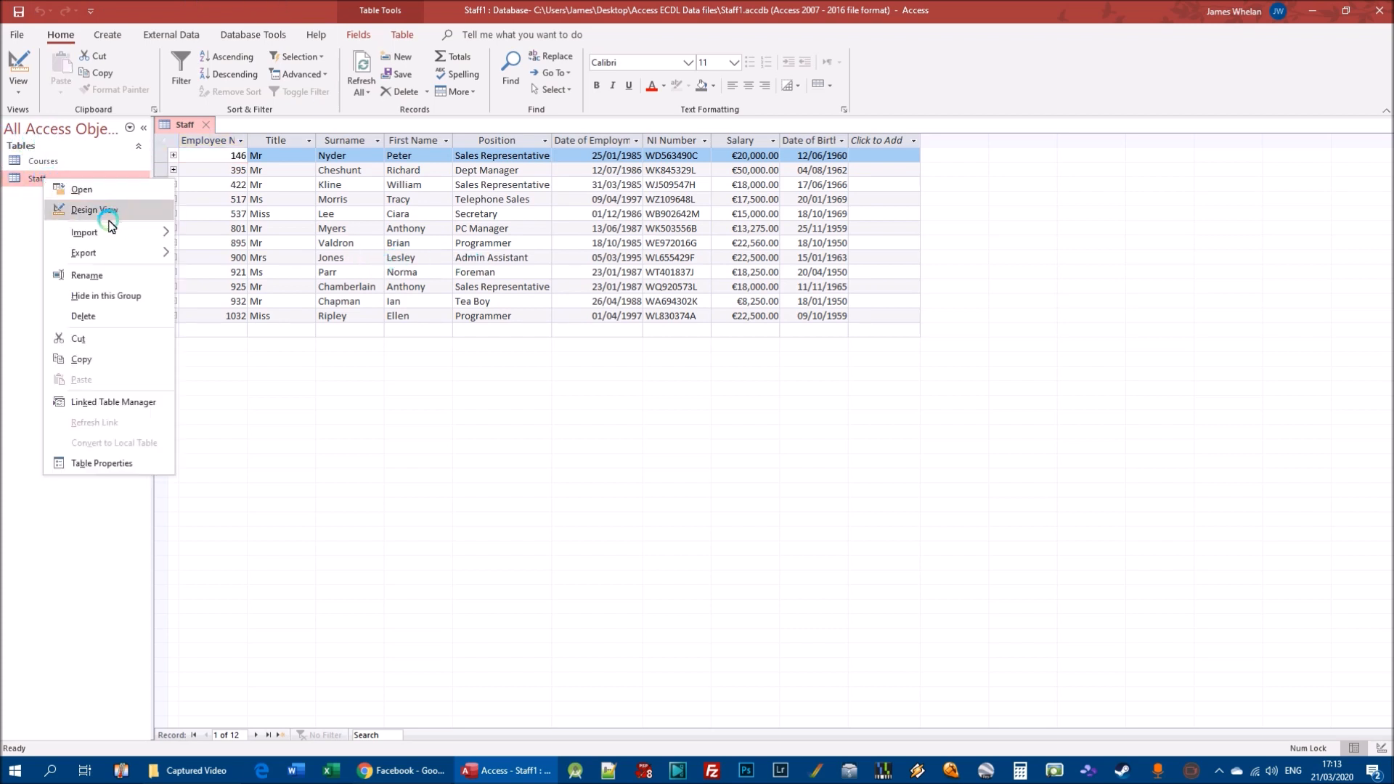
click(127, 215)
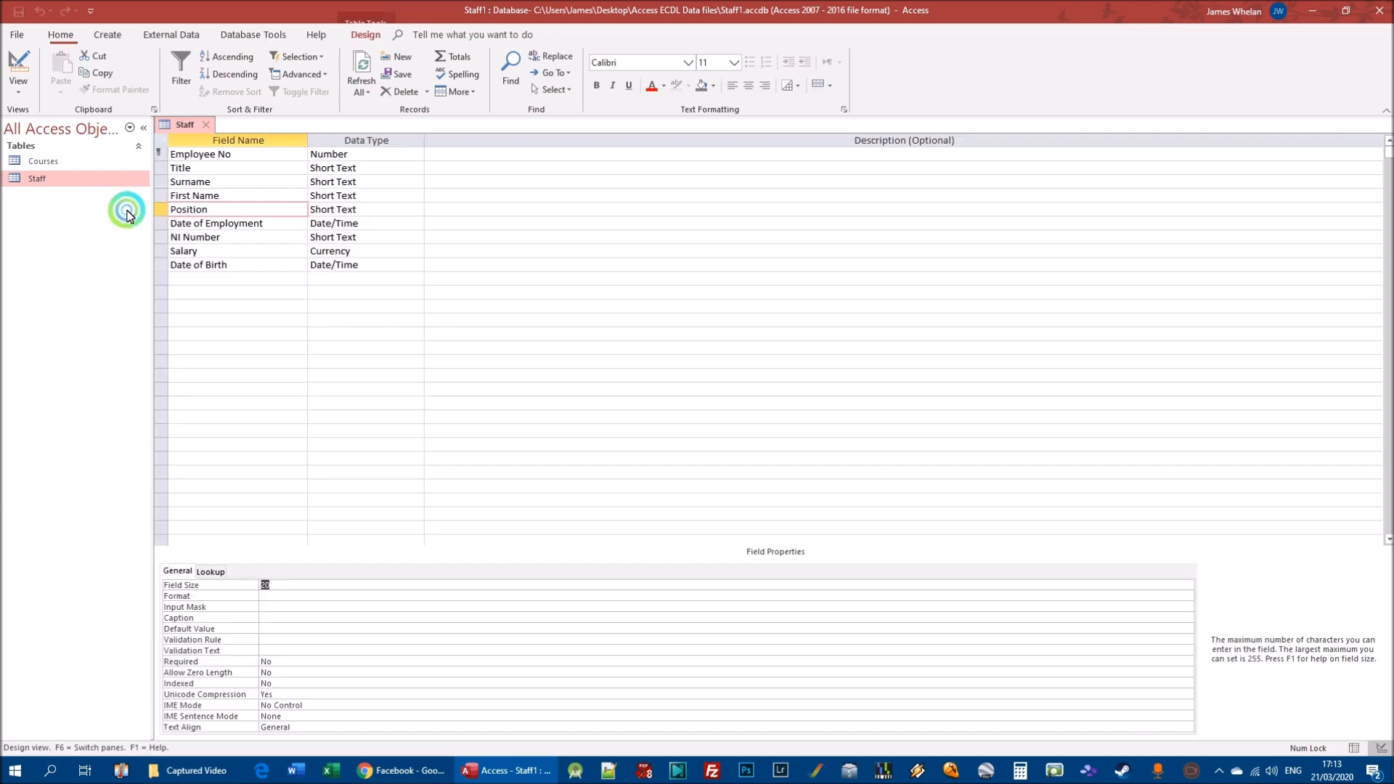
right_click(37, 182)
click(81, 213)
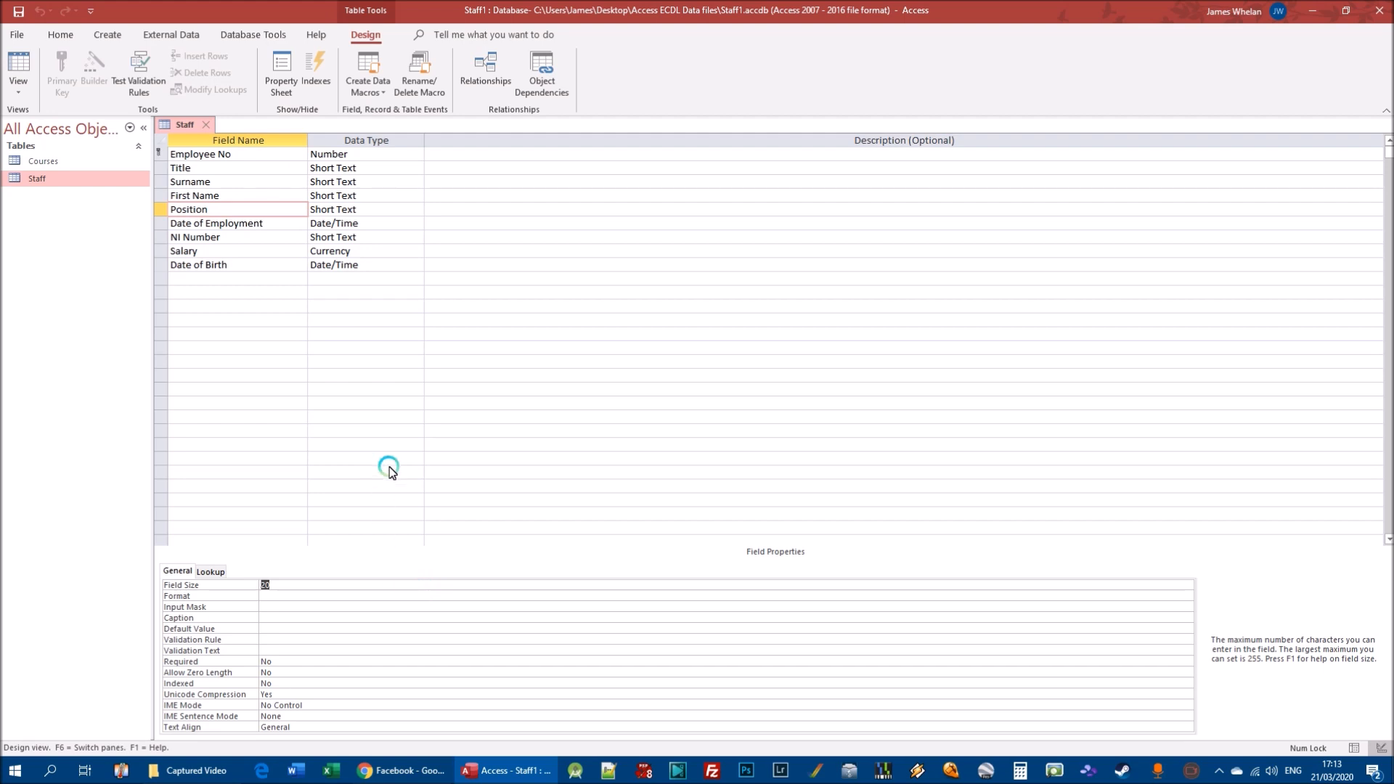
Step: Give the Title field a validation rule that allows only Mr or Mrs or Miss or Ms
click(227, 172)
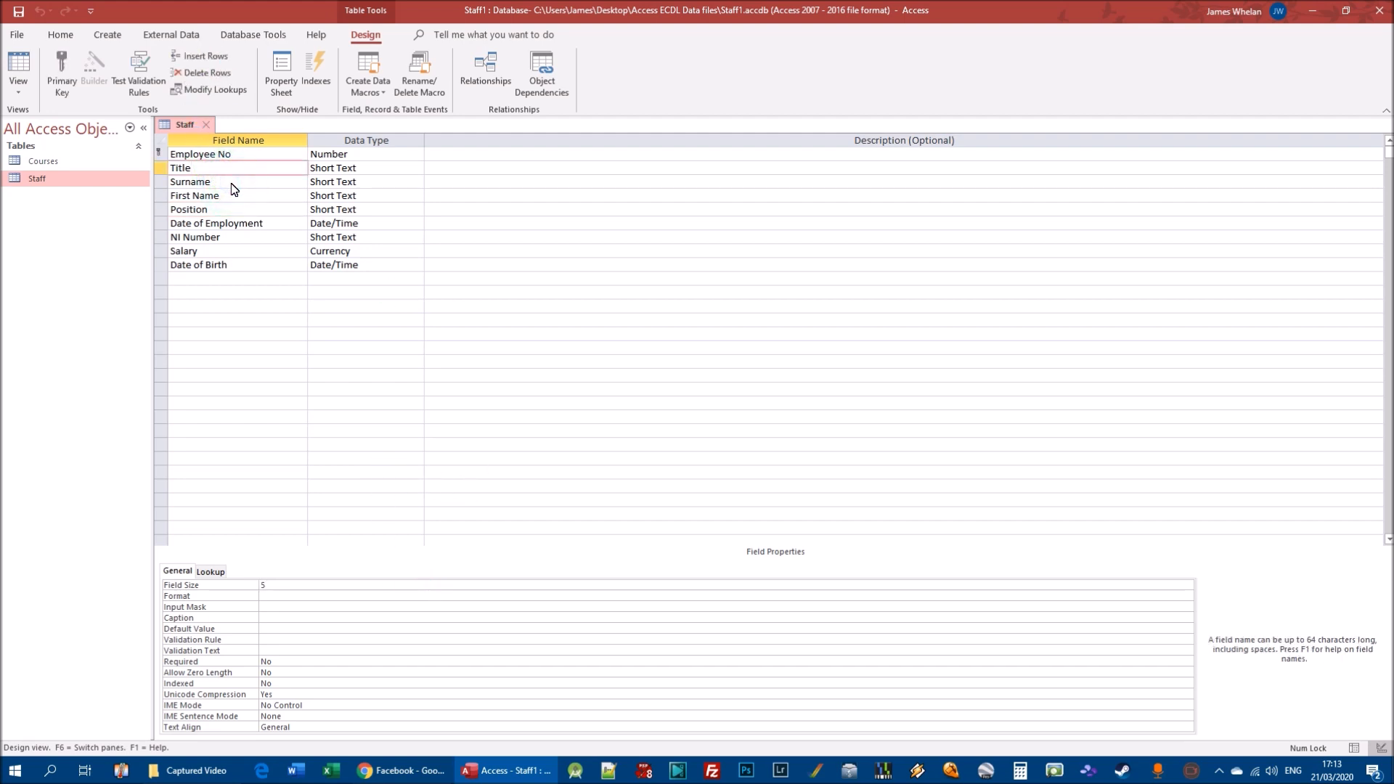
click(160, 169)
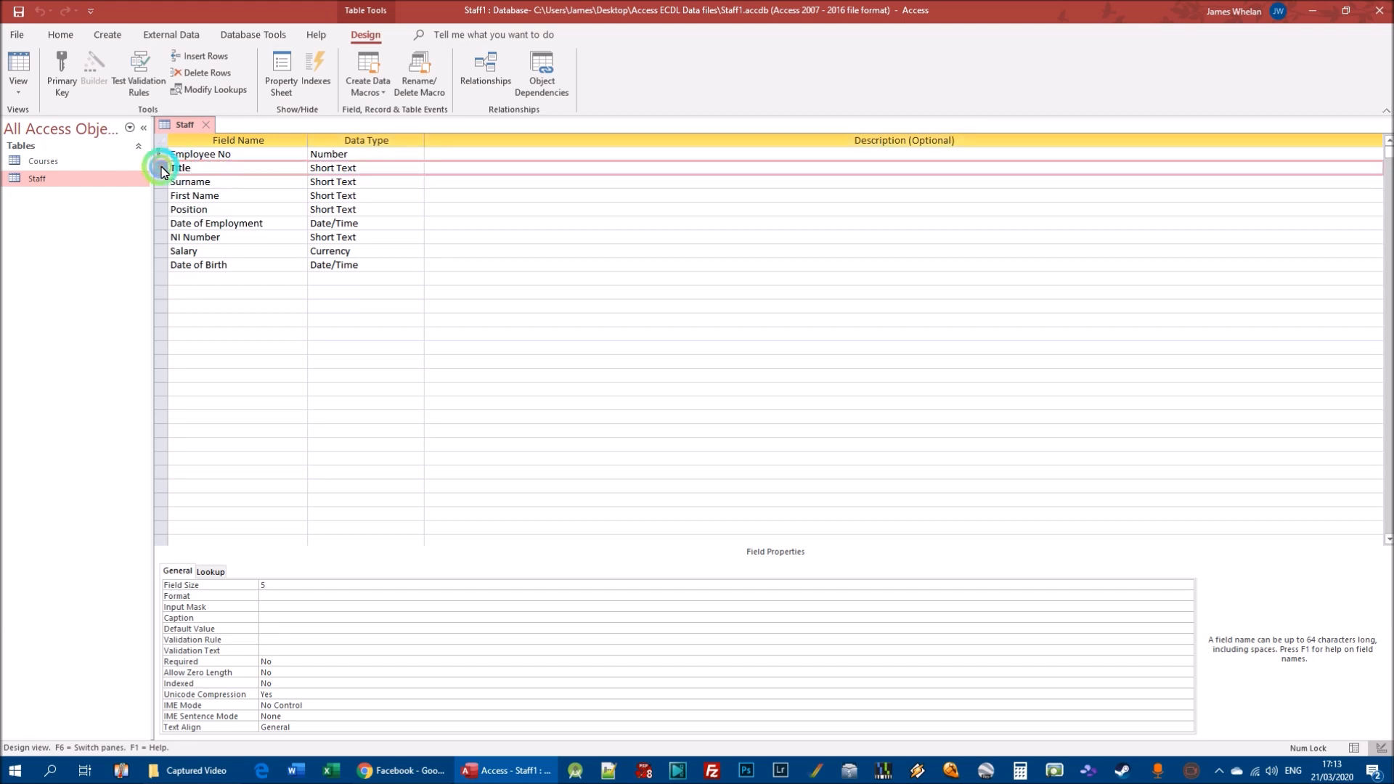
click(228, 168)
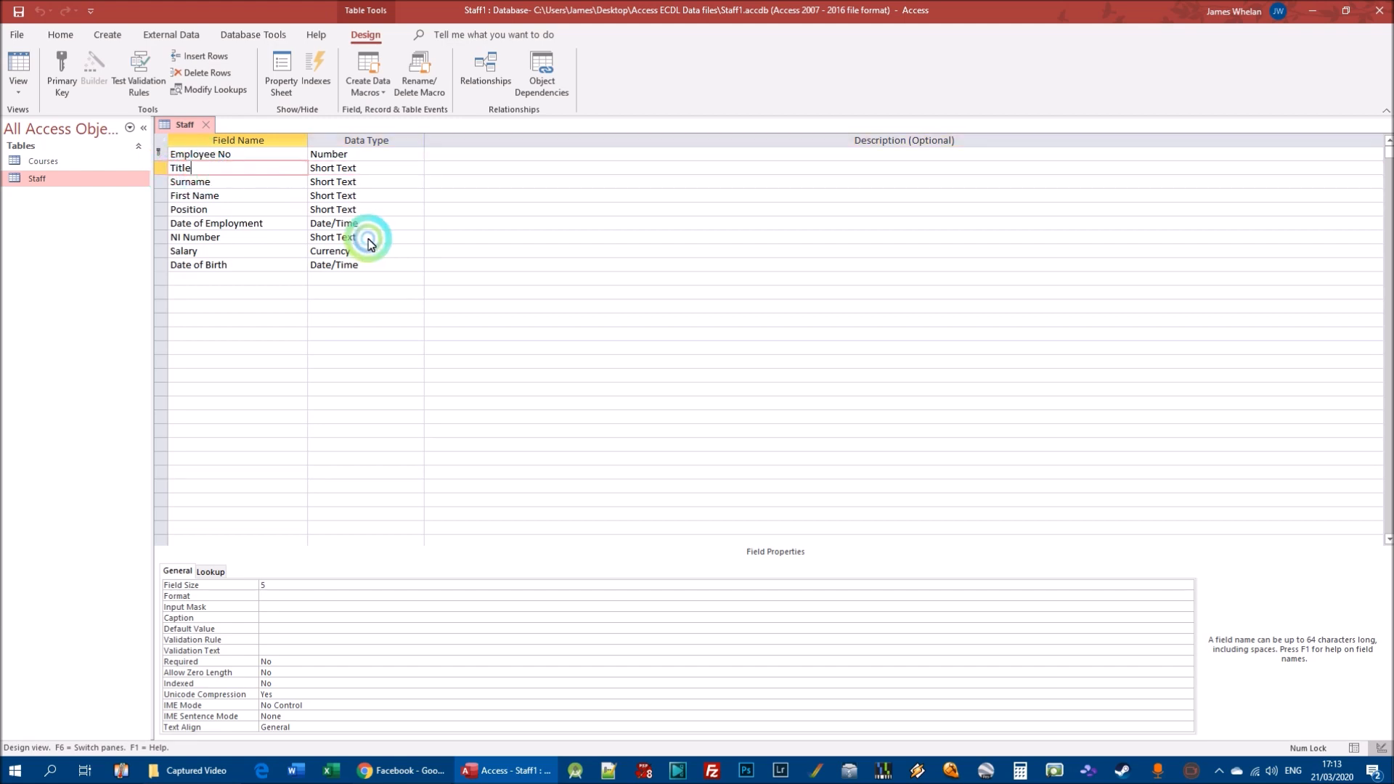
click(280, 641)
text(Mr)
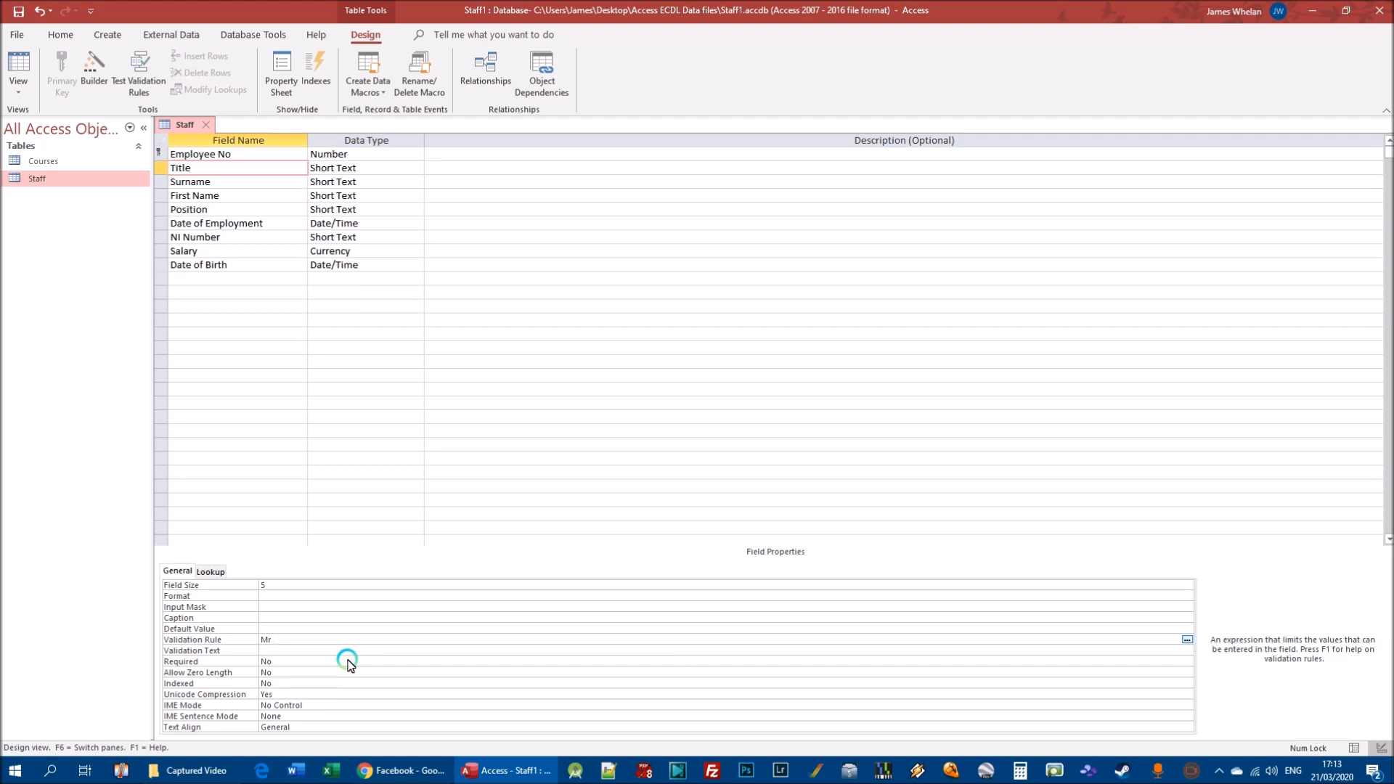
text( or Mrs or Miss or Ms)
Step: Set the Title field's validation text to "The title must be one of the following: Mr, Mrs, Miss, Ms" and save the table, testing existing data
click(276, 651)
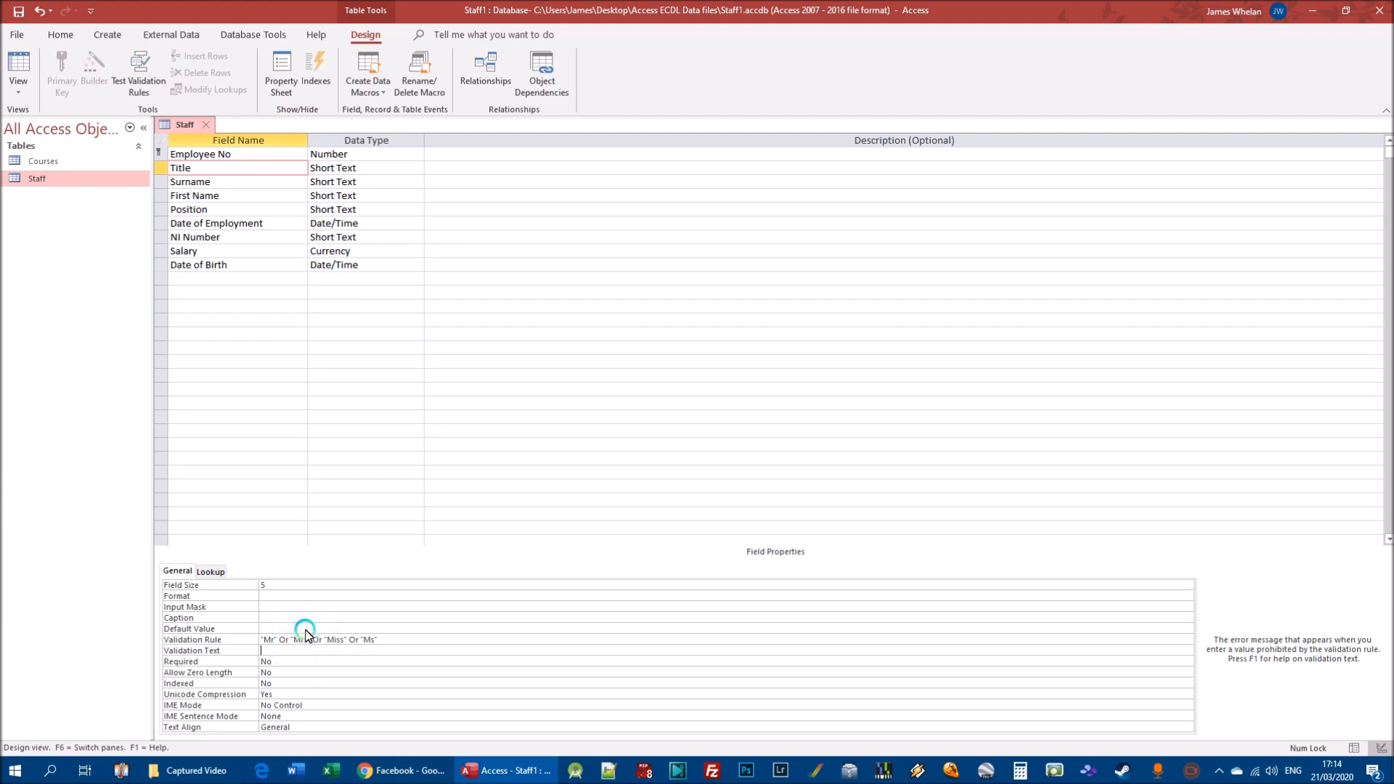
text(The title must be one of the following: Mr, Mrs, Miss, Ms)
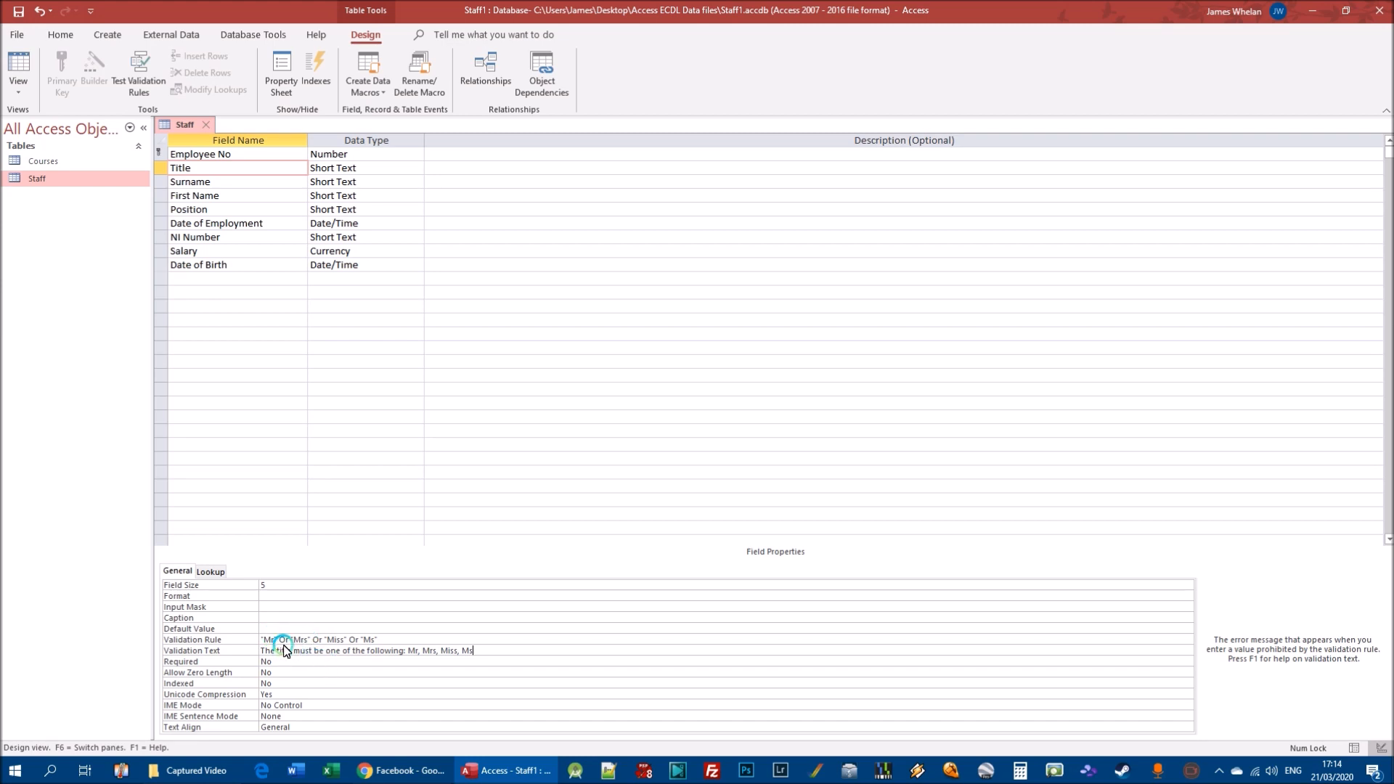
click(18, 13)
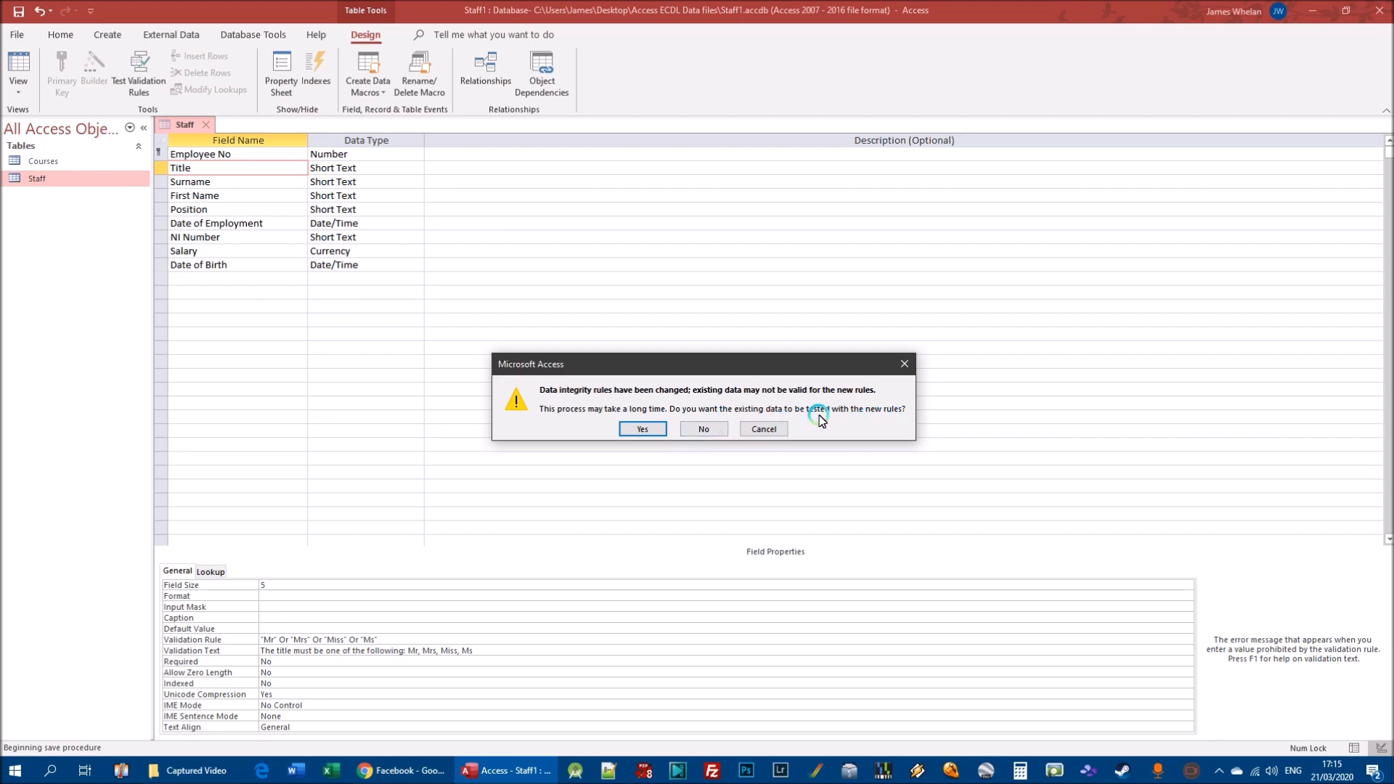
click(641, 429)
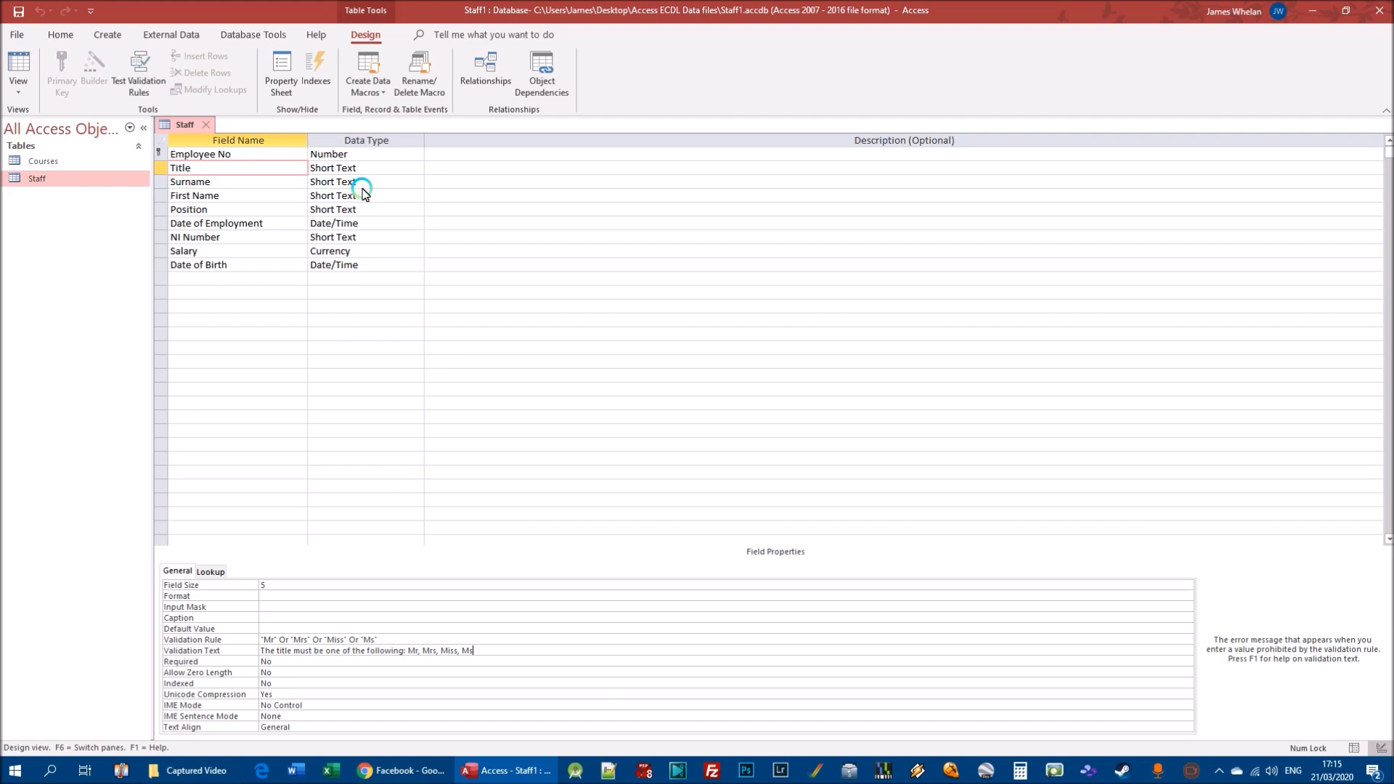
Step: In Datasheet View, start a new Staff record with a new employee number and try to enter Dr as its title
click(18, 86)
click(53, 118)
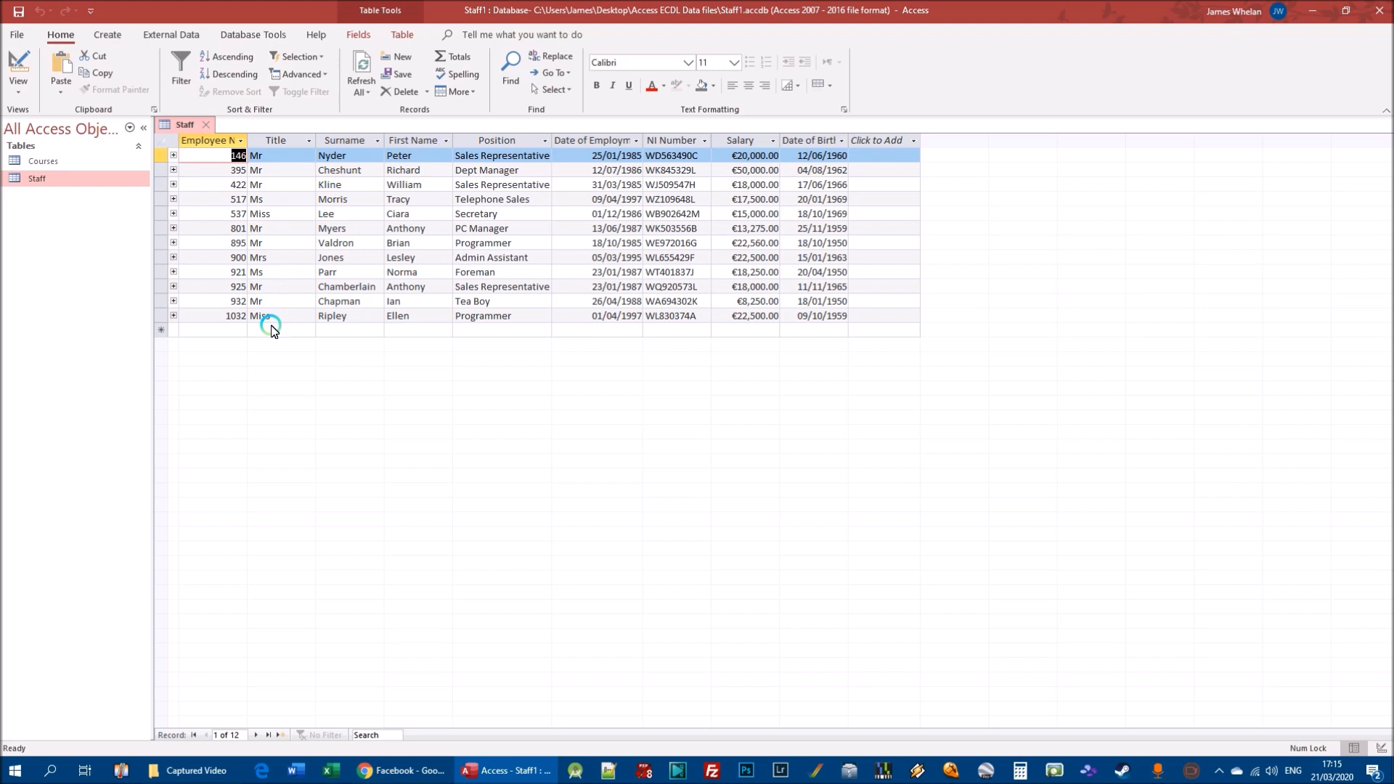
click(225, 330)
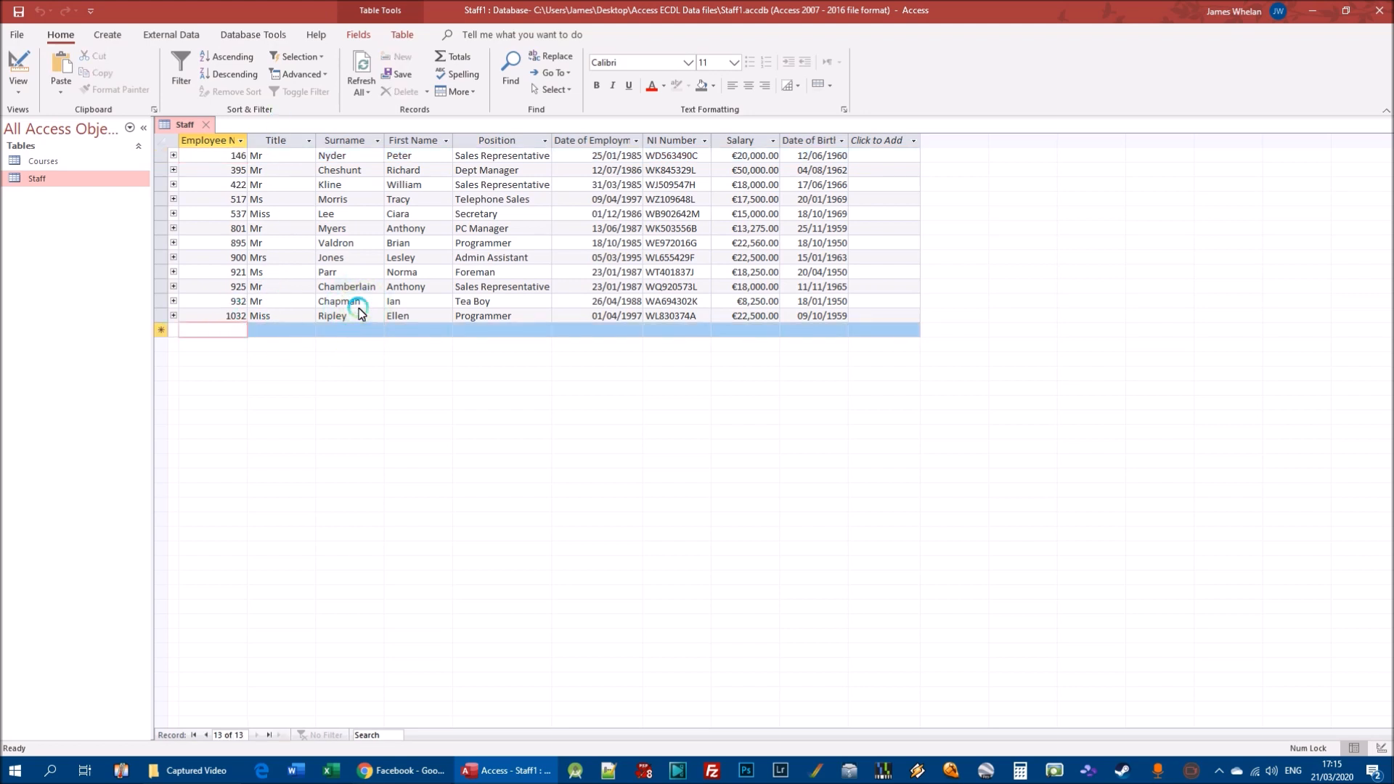
text(1050)
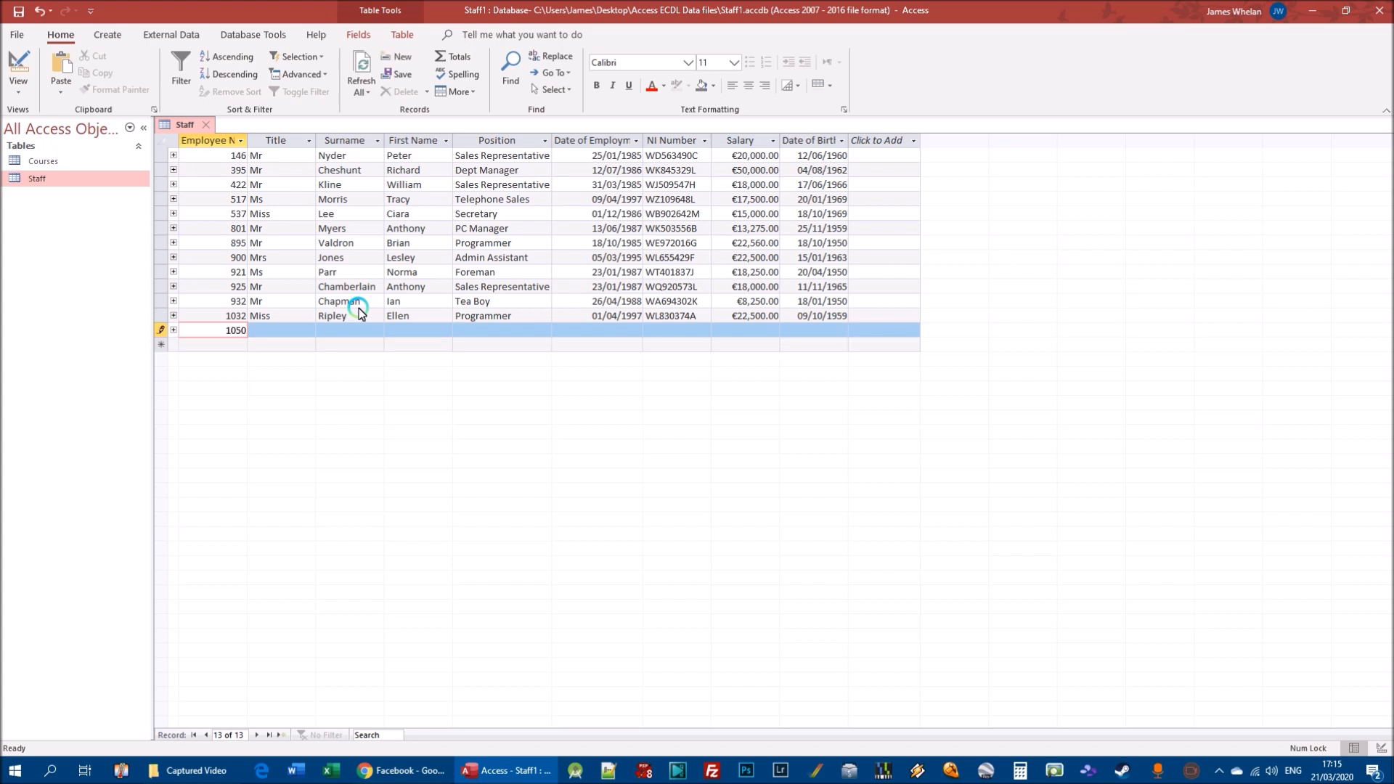
key(Tab)
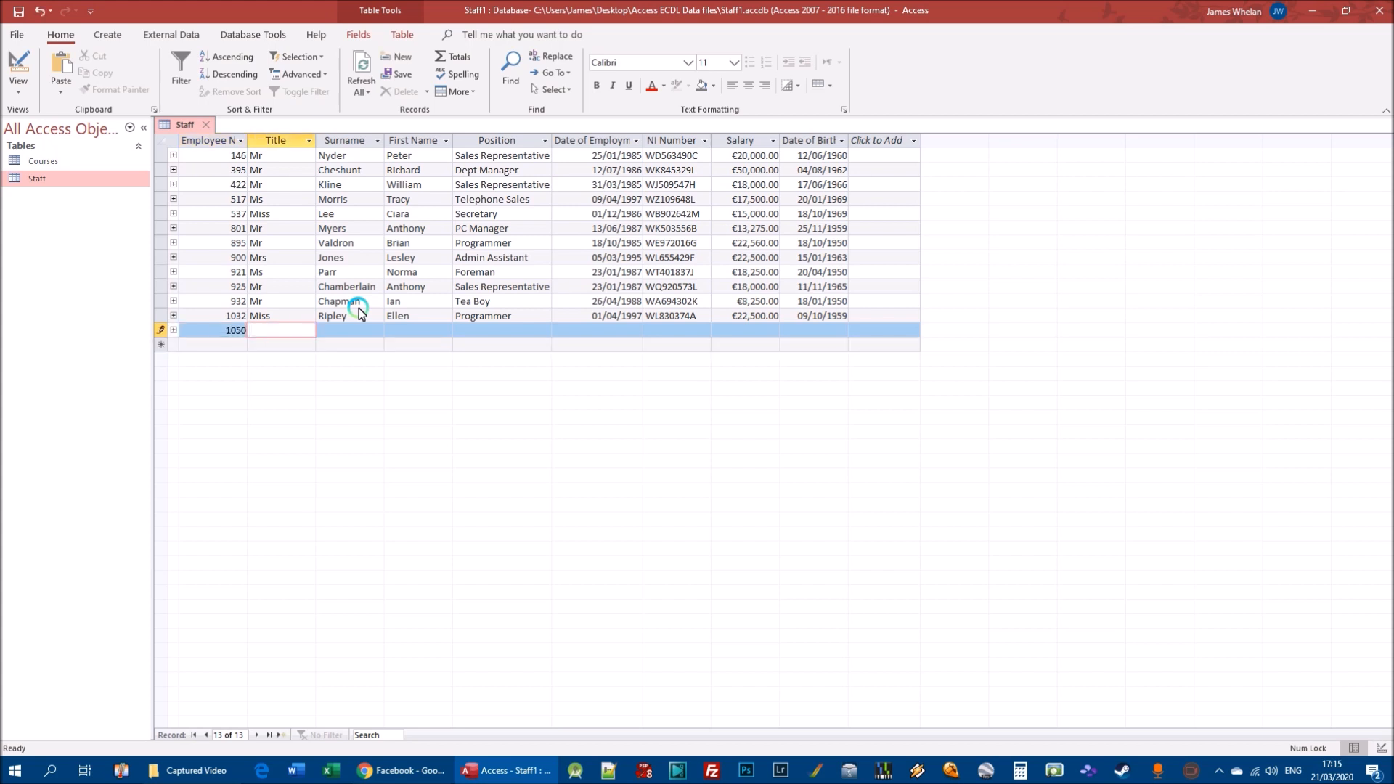
text(Dr)
key(Tab)
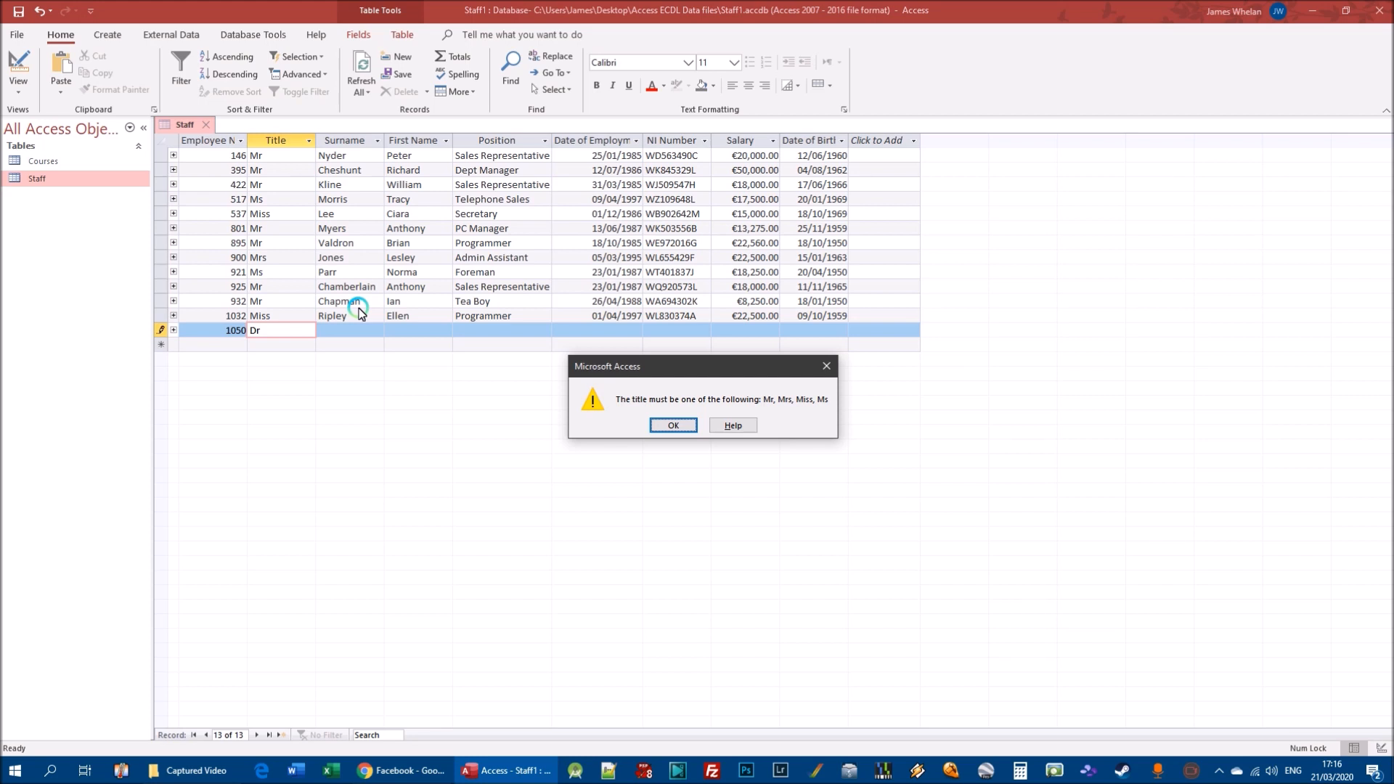
Step: Replace the rejected title with Mr in the new Staff record and fill in the employee's surname and first name
click(659, 425)
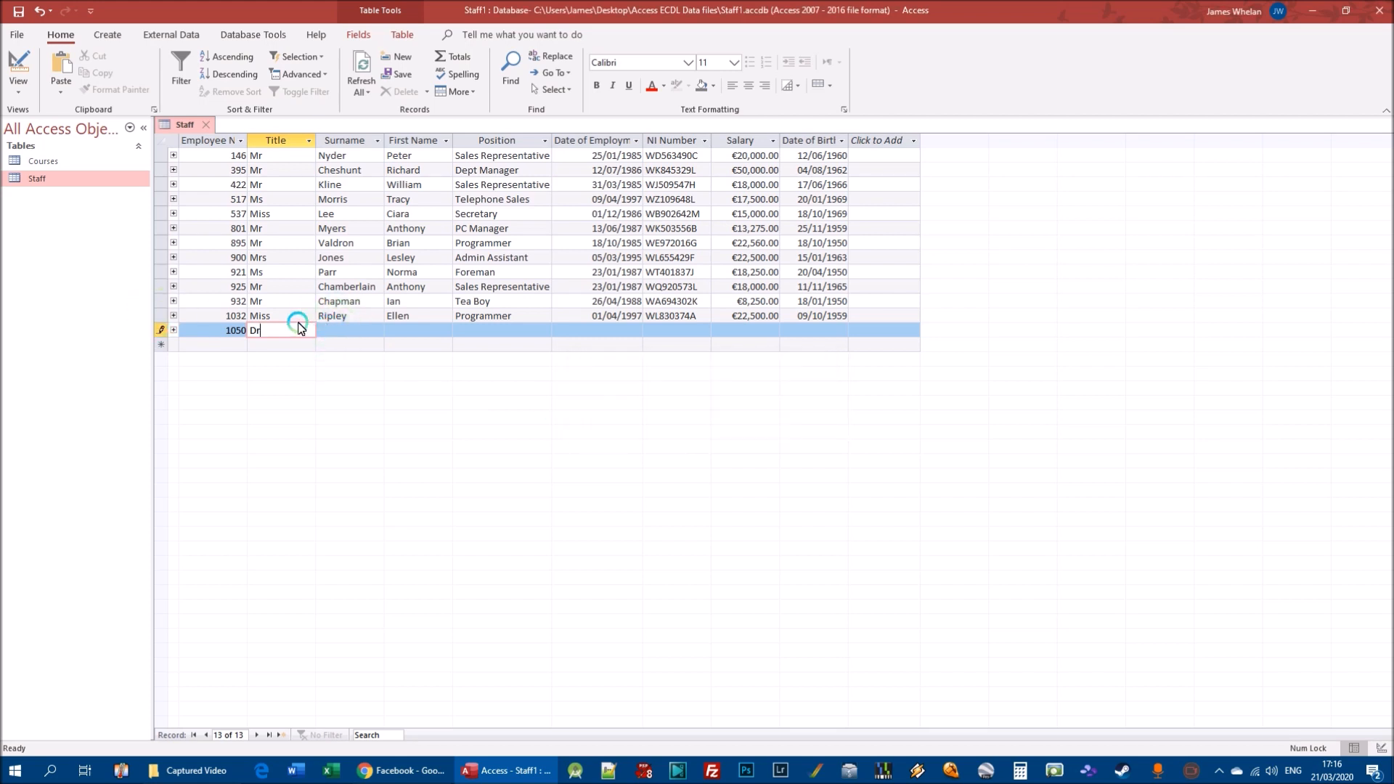
double_click(271, 331)
text(Mr)
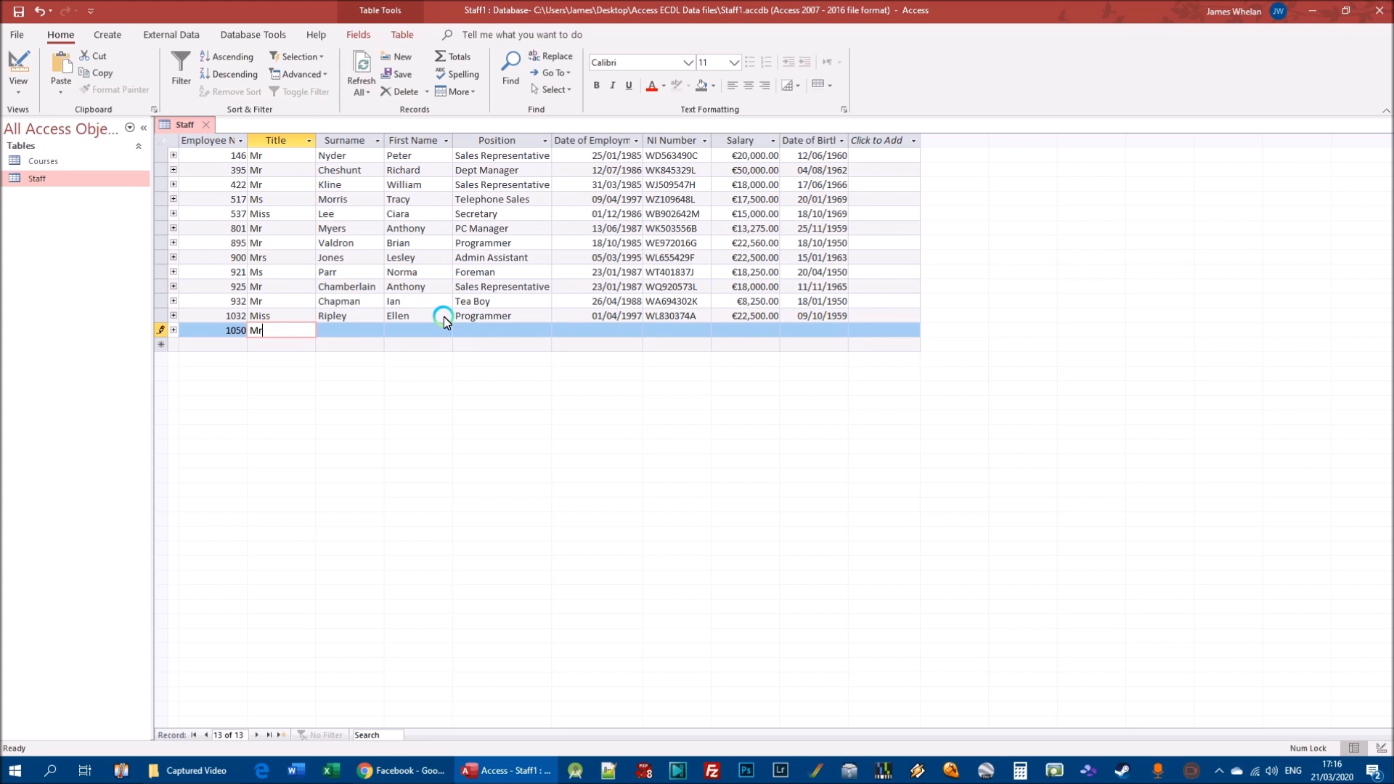
key(Tab)
text(Jam)
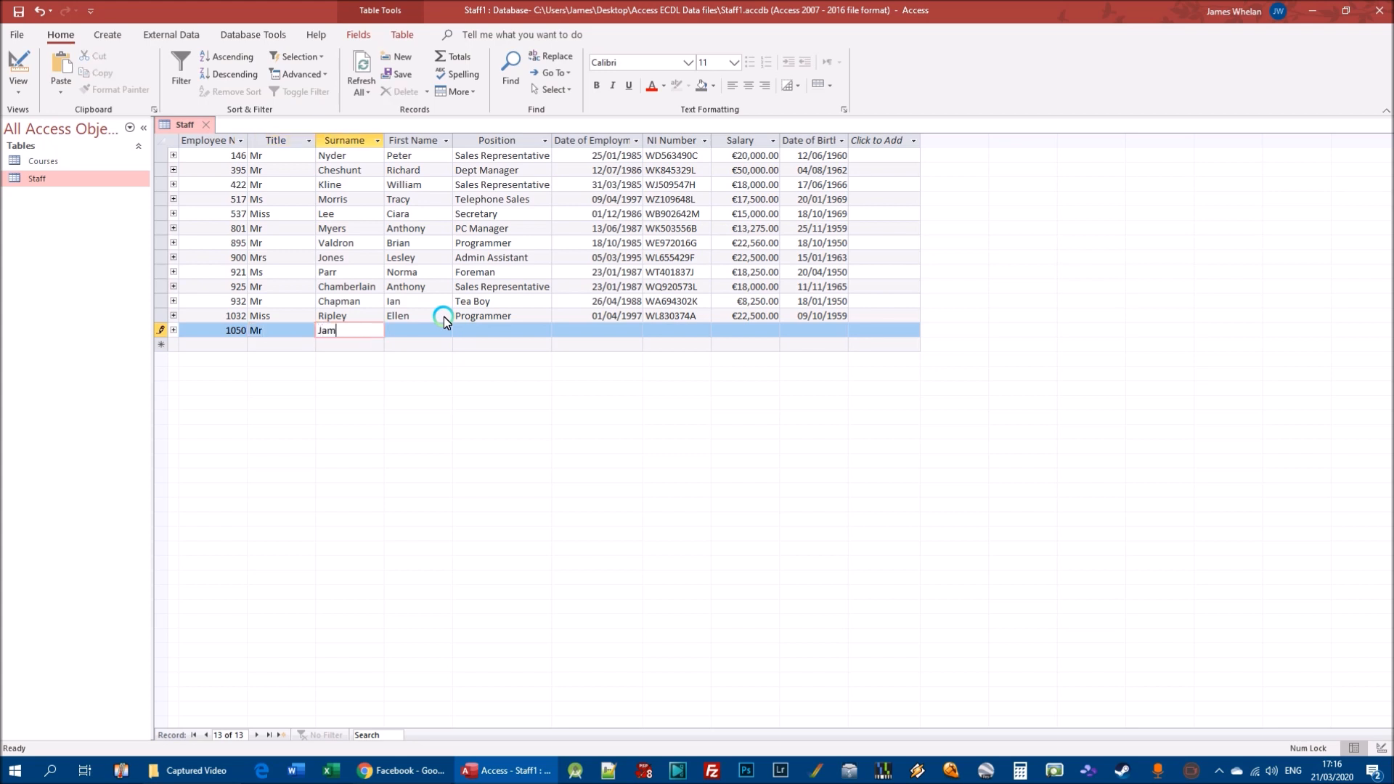
text(es)
key(Tab)
text(Whelan)
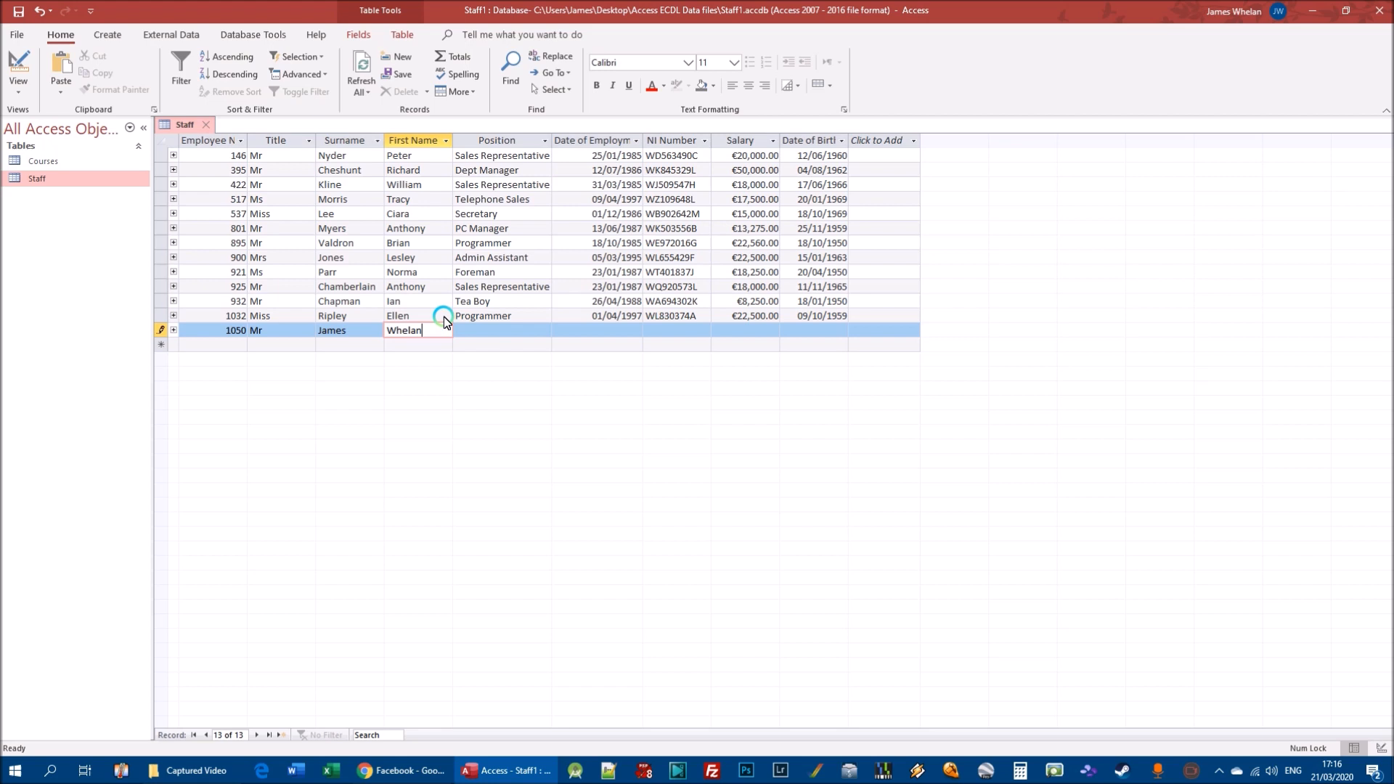
key(Tab)
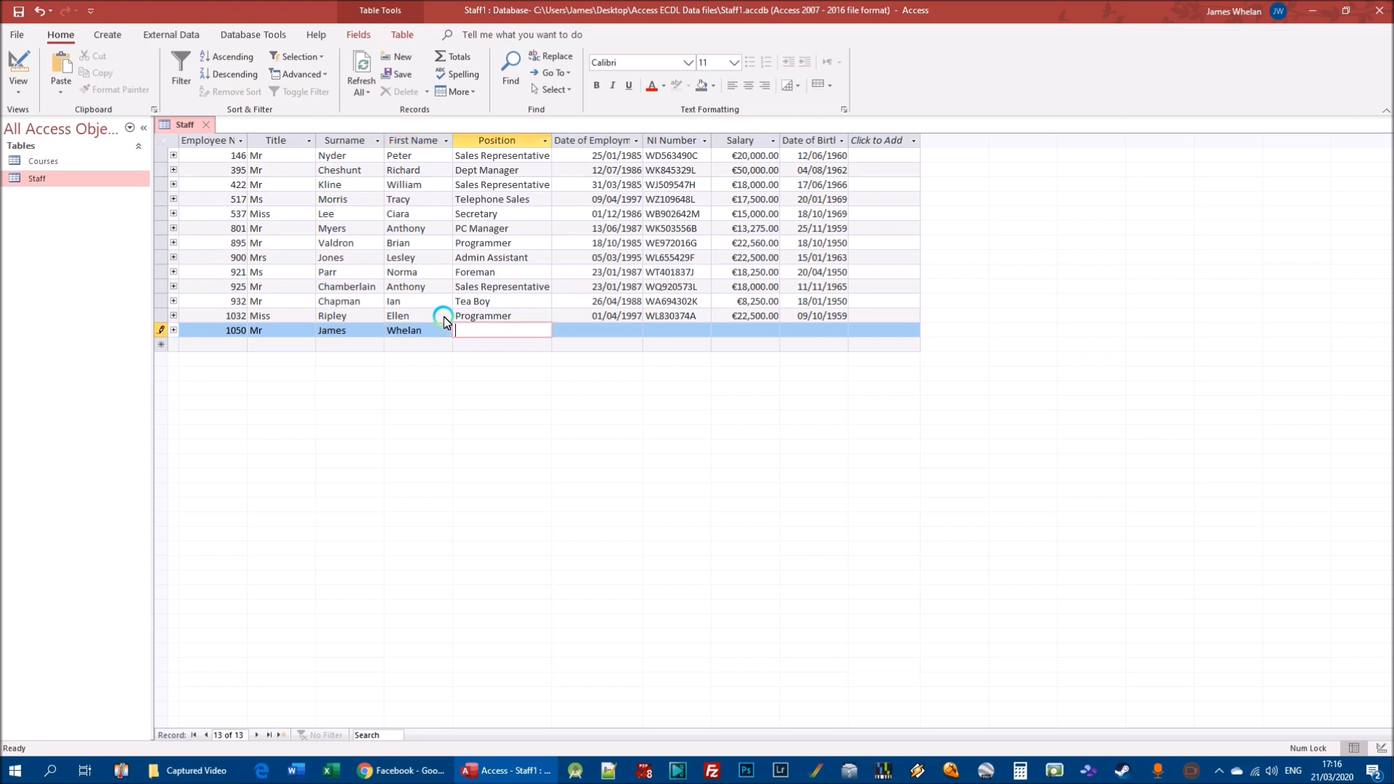
Step: Complete the record with position Programmer, employment date 01/05/2020, the employee's NI number, salary 25,000 and date of birth
text(Programmer)
key(Tab)
text(01)
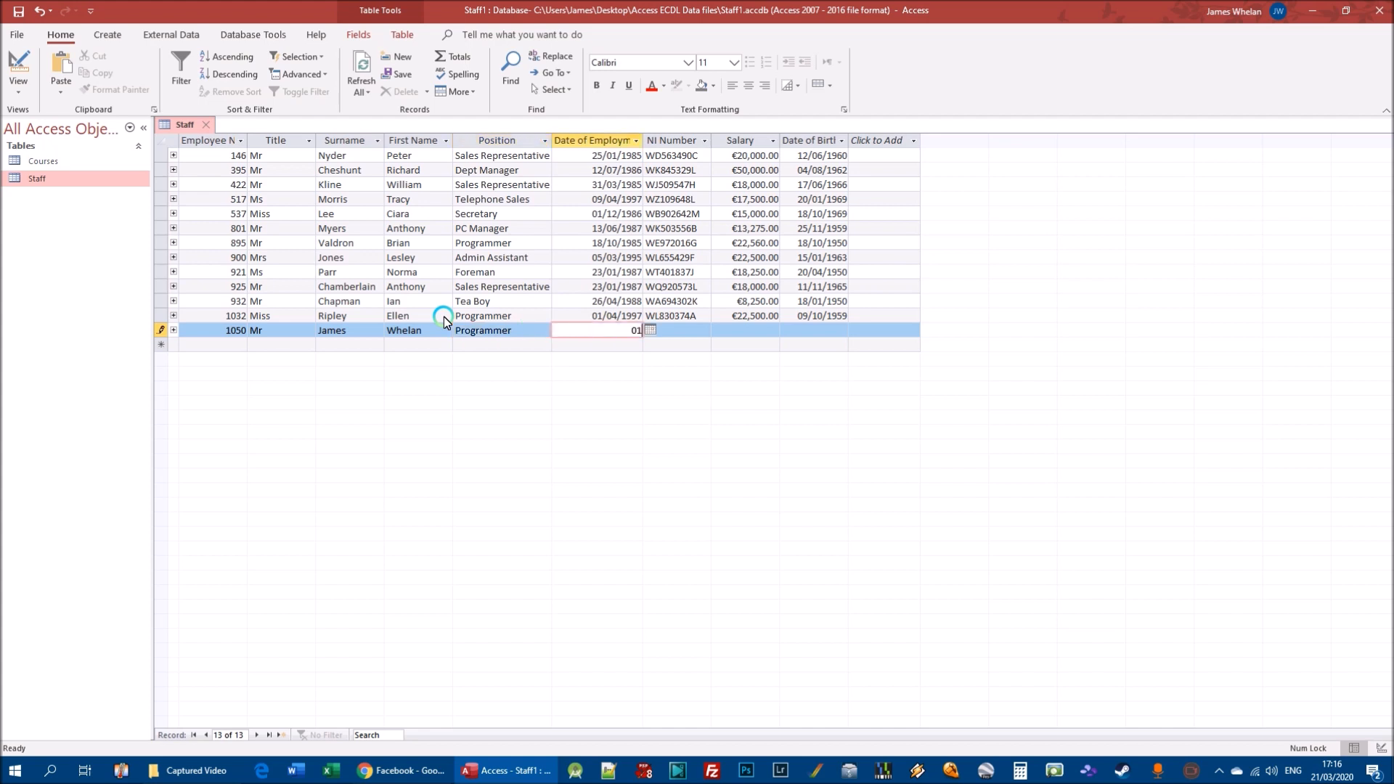
text(/05/2020)
key(Tab)
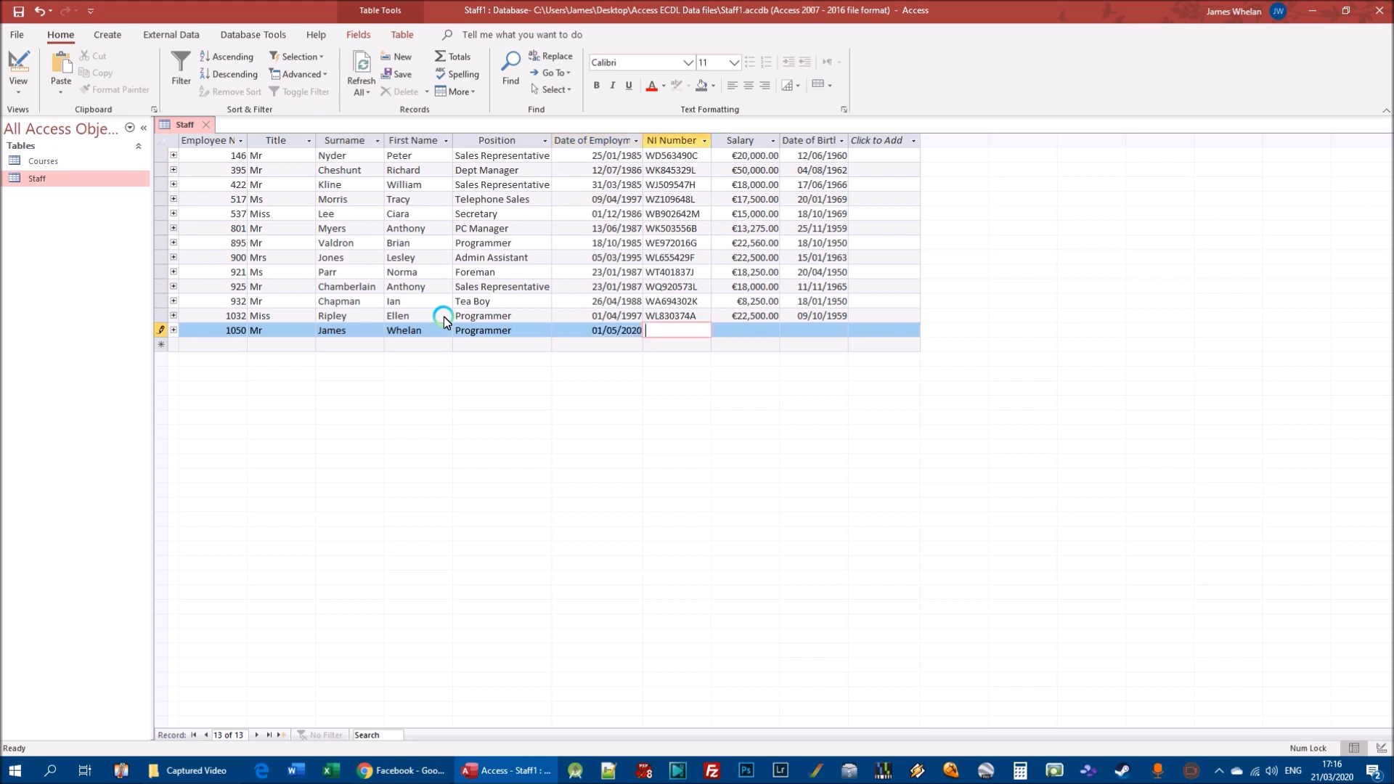
text(WL836545A)
key(Tab)
text(25,000)
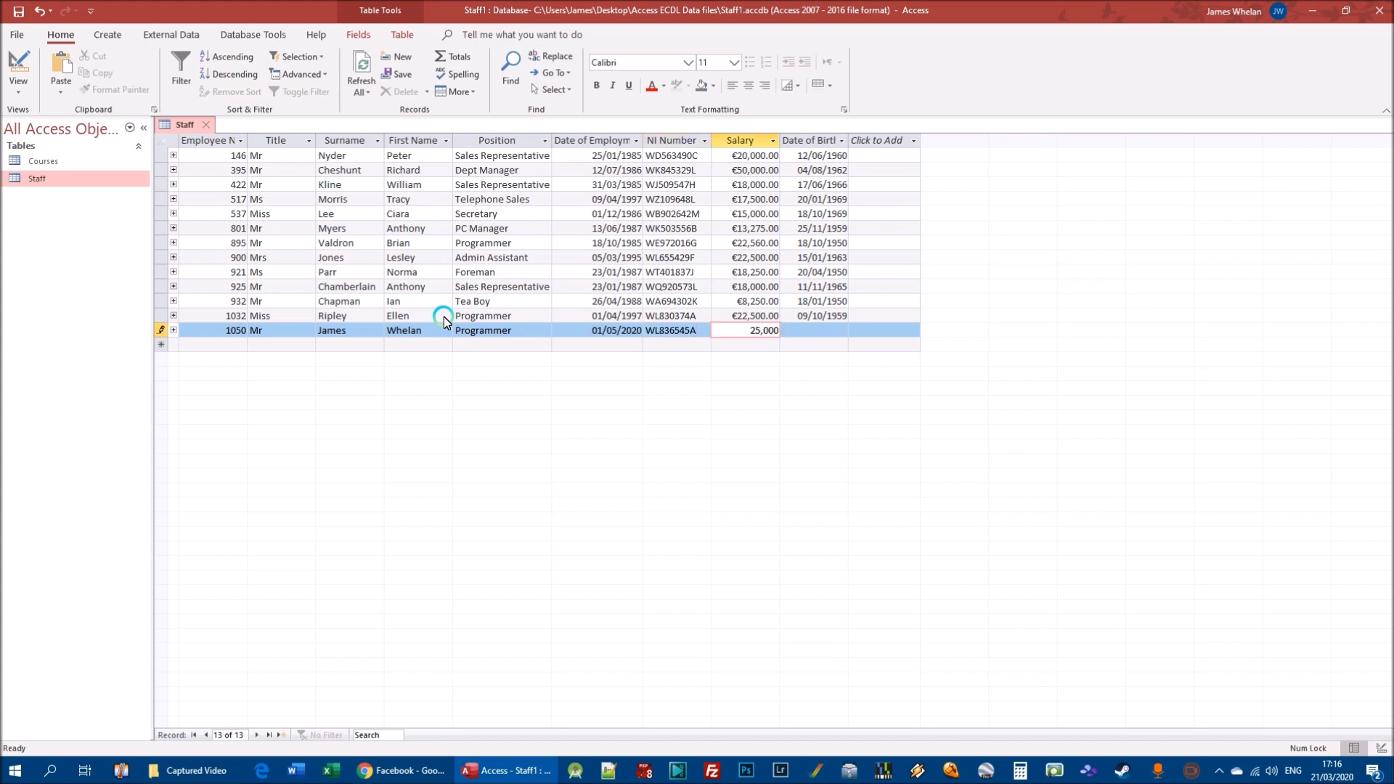
key(Tab)
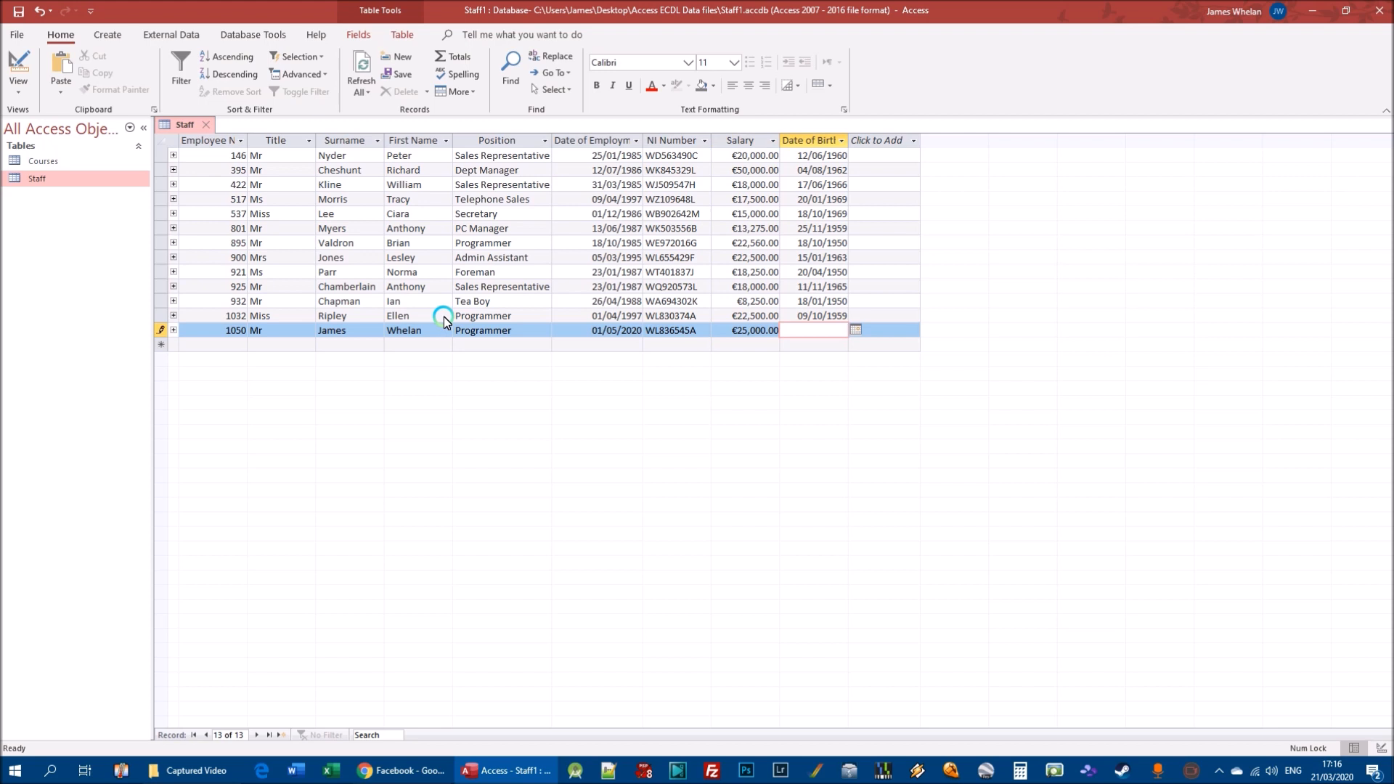
text(22/05/1976)
key(Tab)
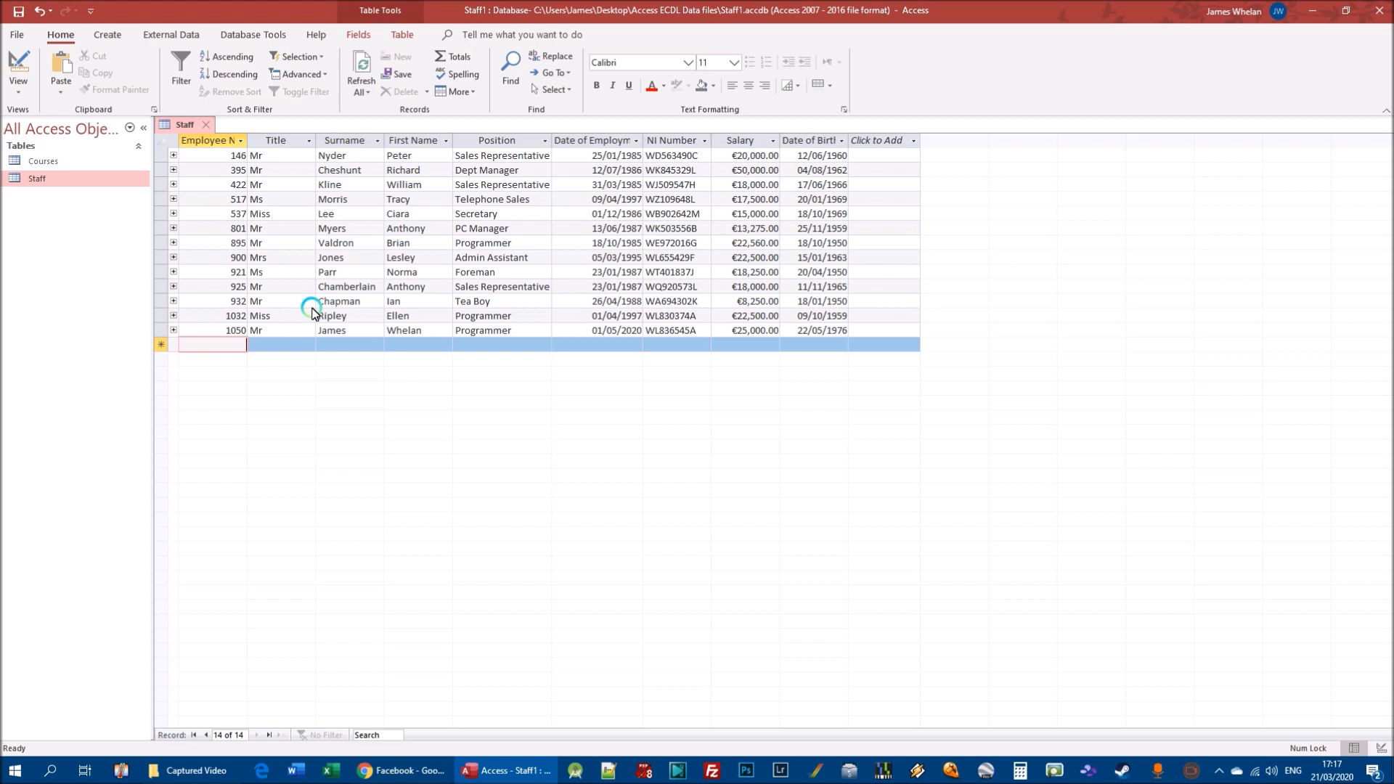
Step: Switch the Staff table to Design View and select the Title field
click(18, 83)
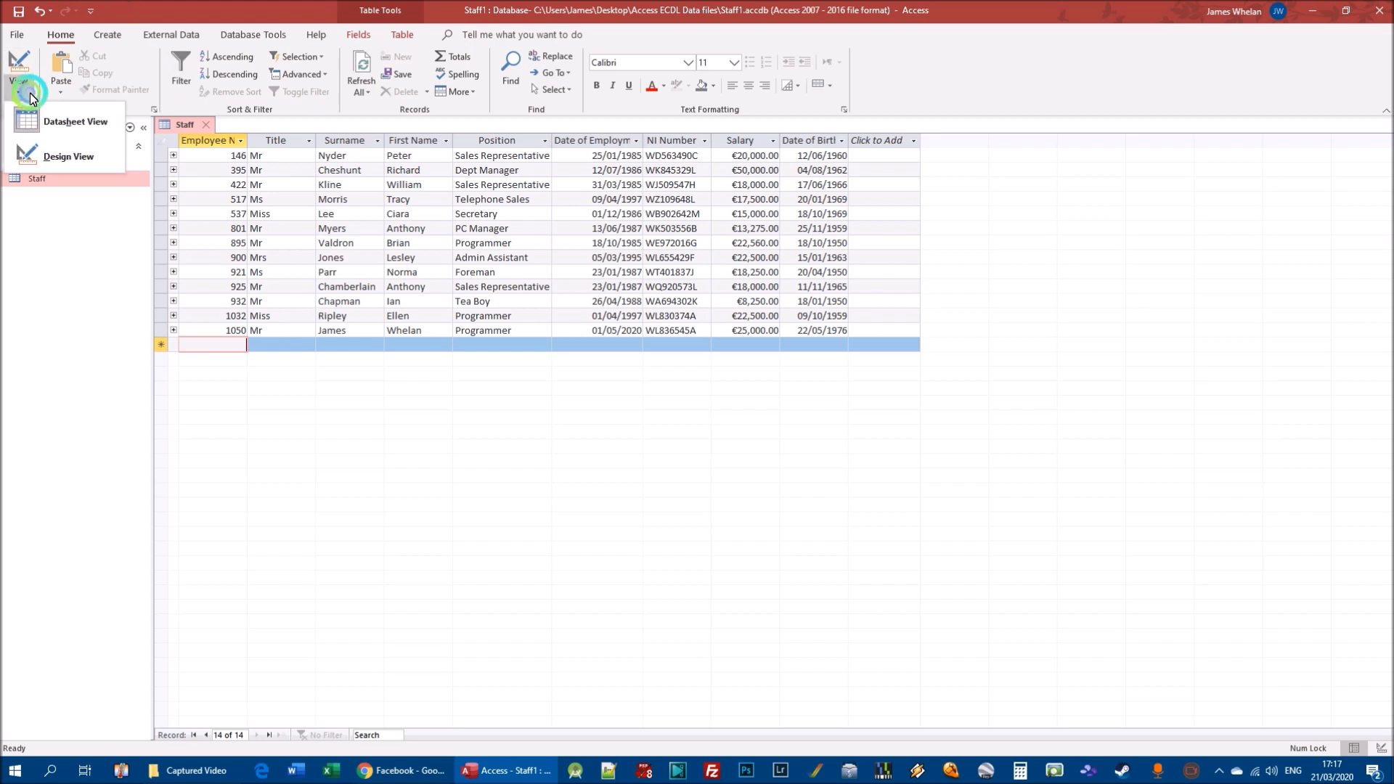
click(61, 158)
click(172, 169)
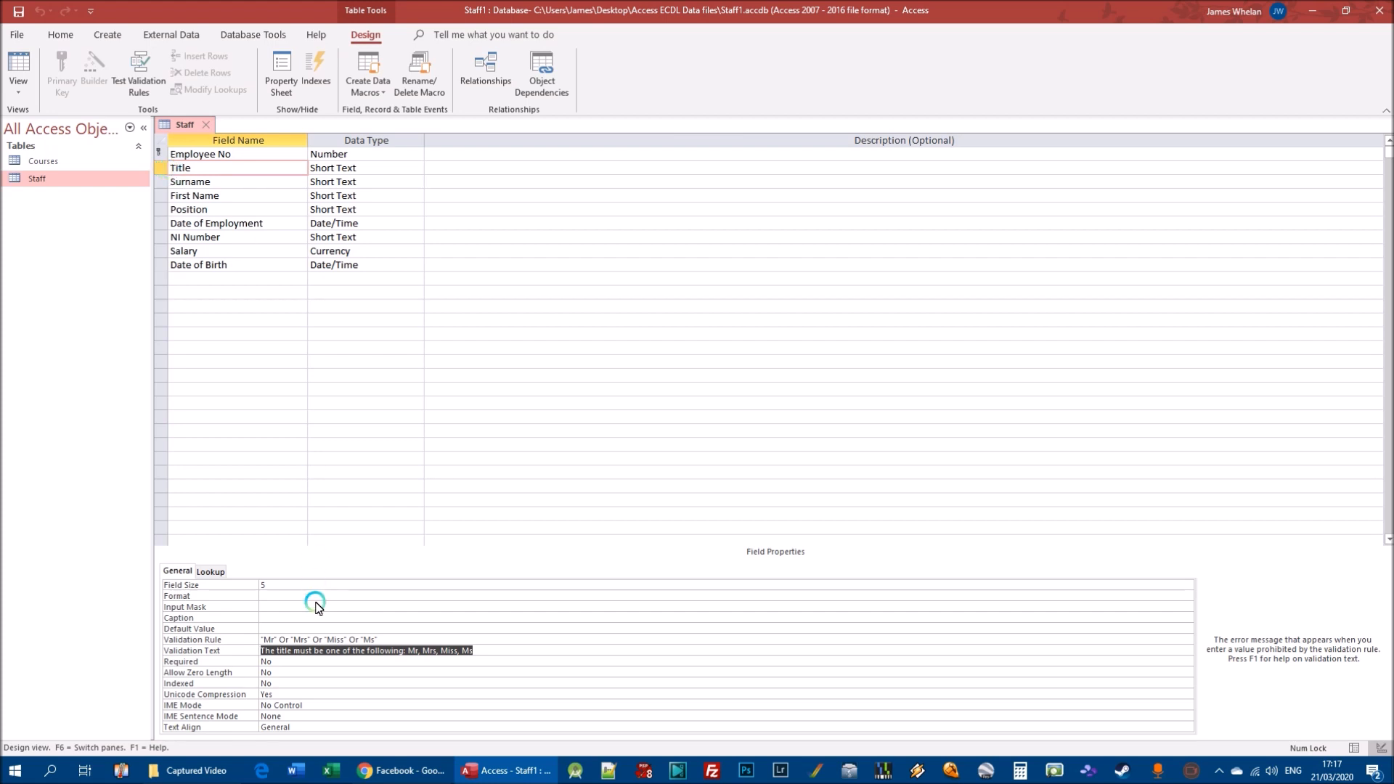
Step: Examine the Title field's validation rule term by term and compare it with the titles listed in the validation text
click(395, 639)
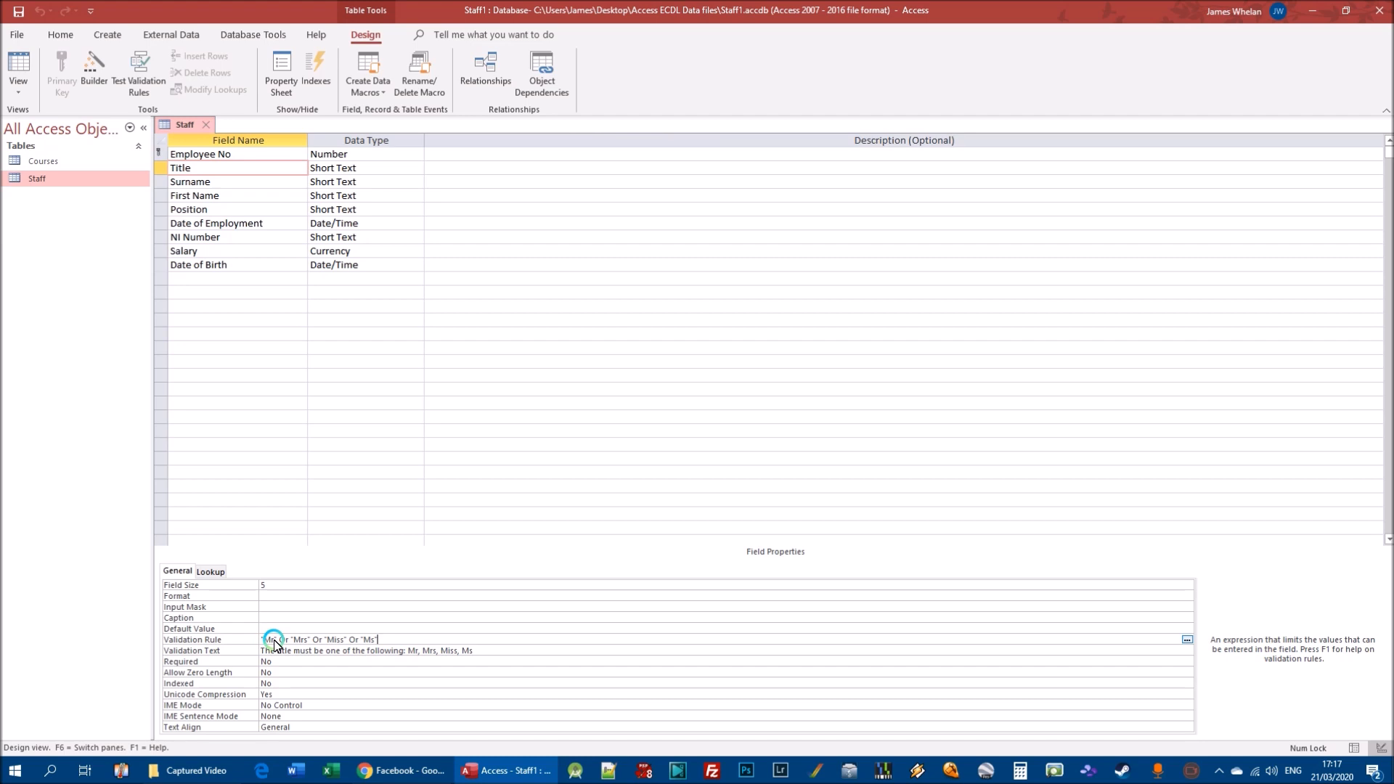
double_click(316, 640)
double_click(266, 639)
double_click(300, 640)
double_click(338, 640)
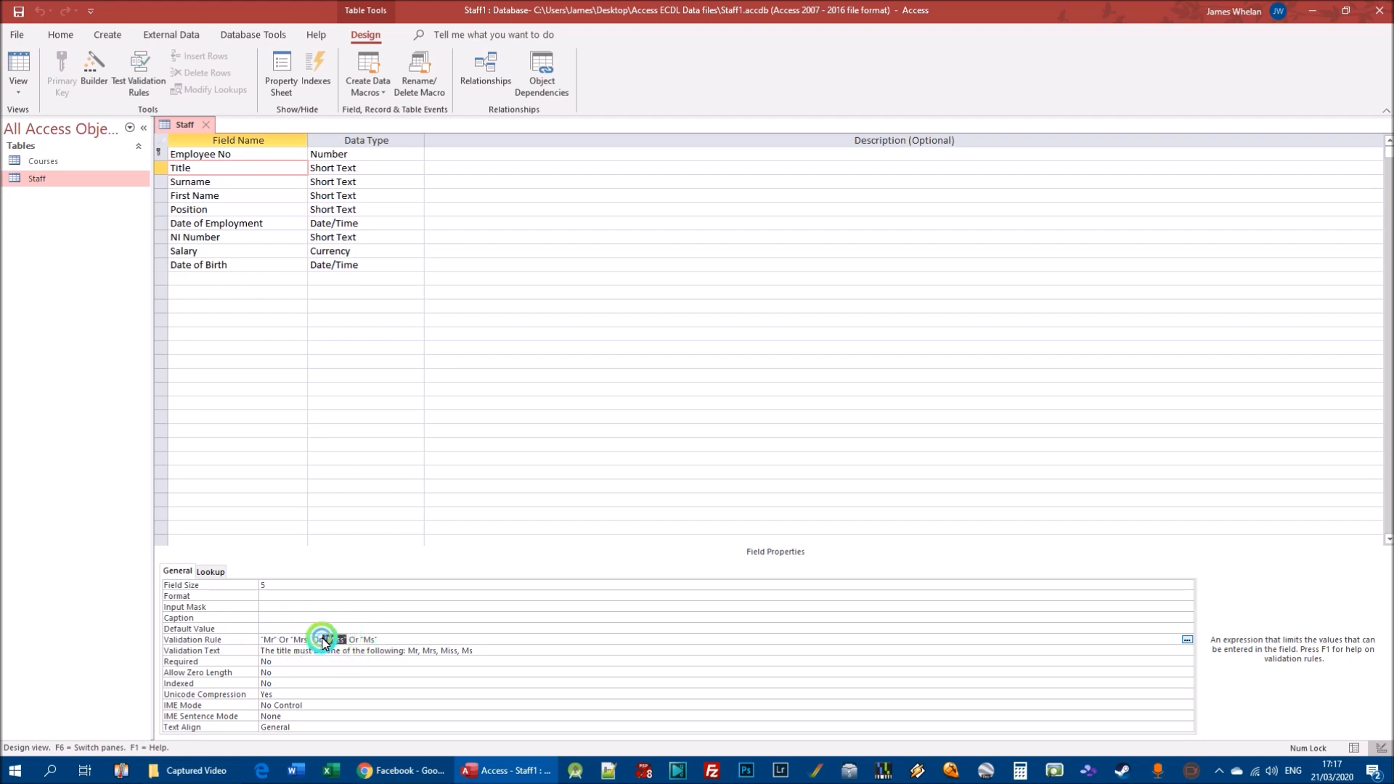
double_click(363, 640)
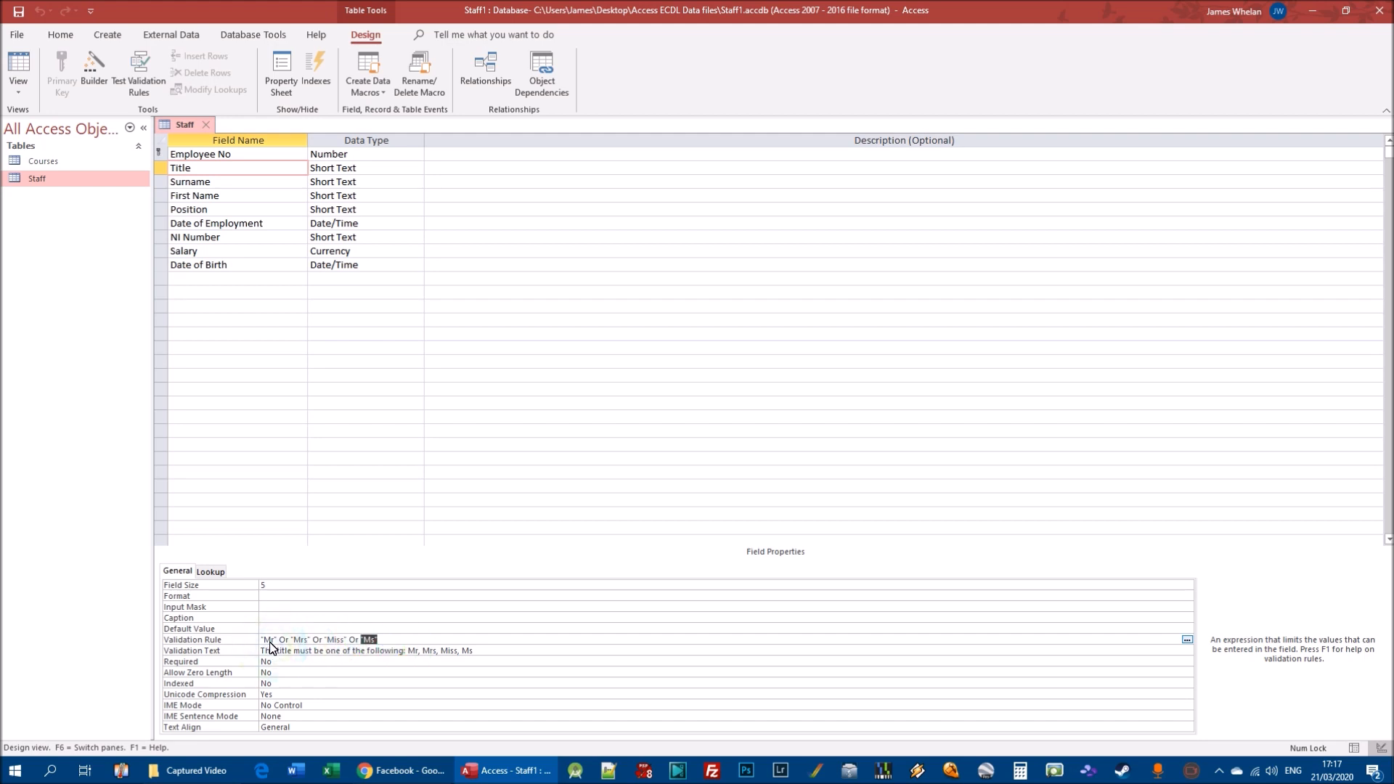
double_click(268, 642)
double_click(302, 642)
click(330, 642)
double_click(330, 641)
double_click(369, 641)
drag(483, 651, 254, 651)
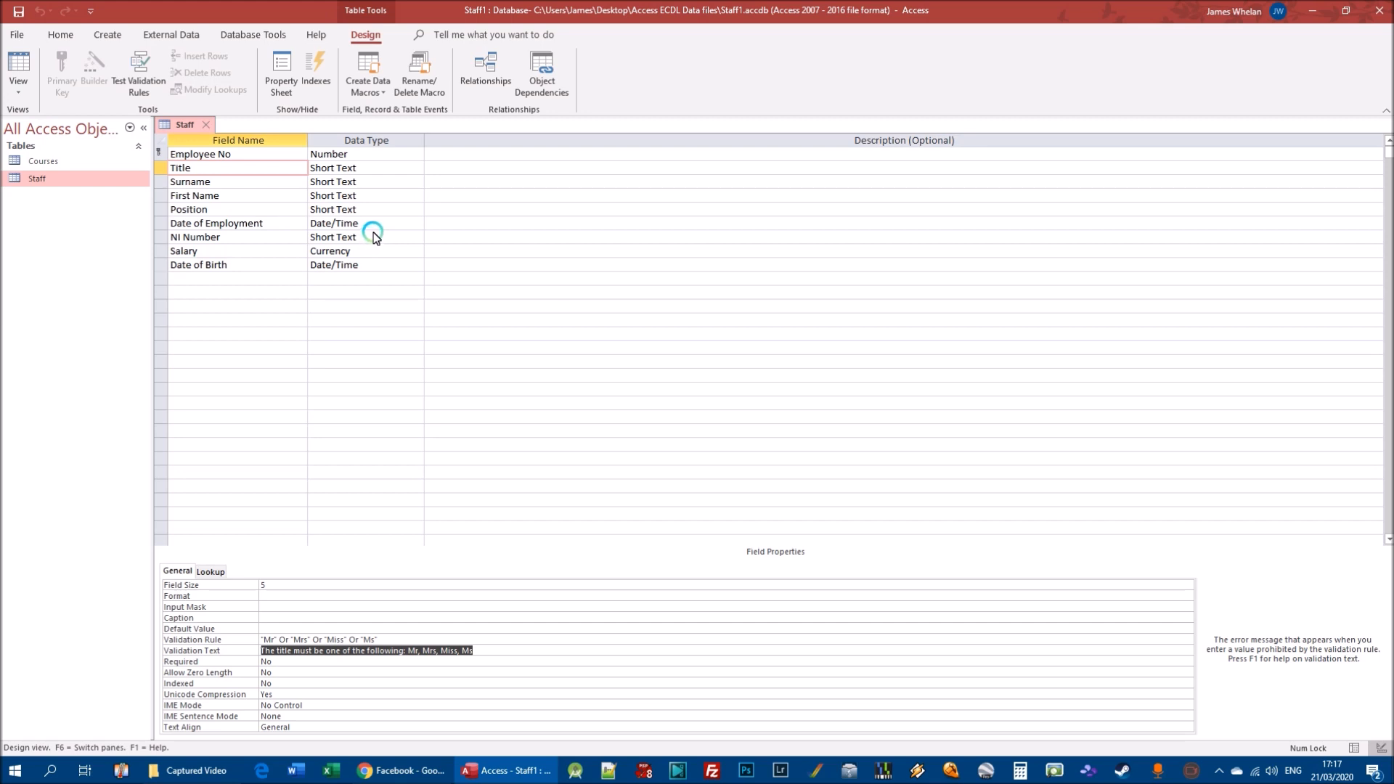
Step: Give the NI Number field the validation rule Like "??######?"
click(182, 237)
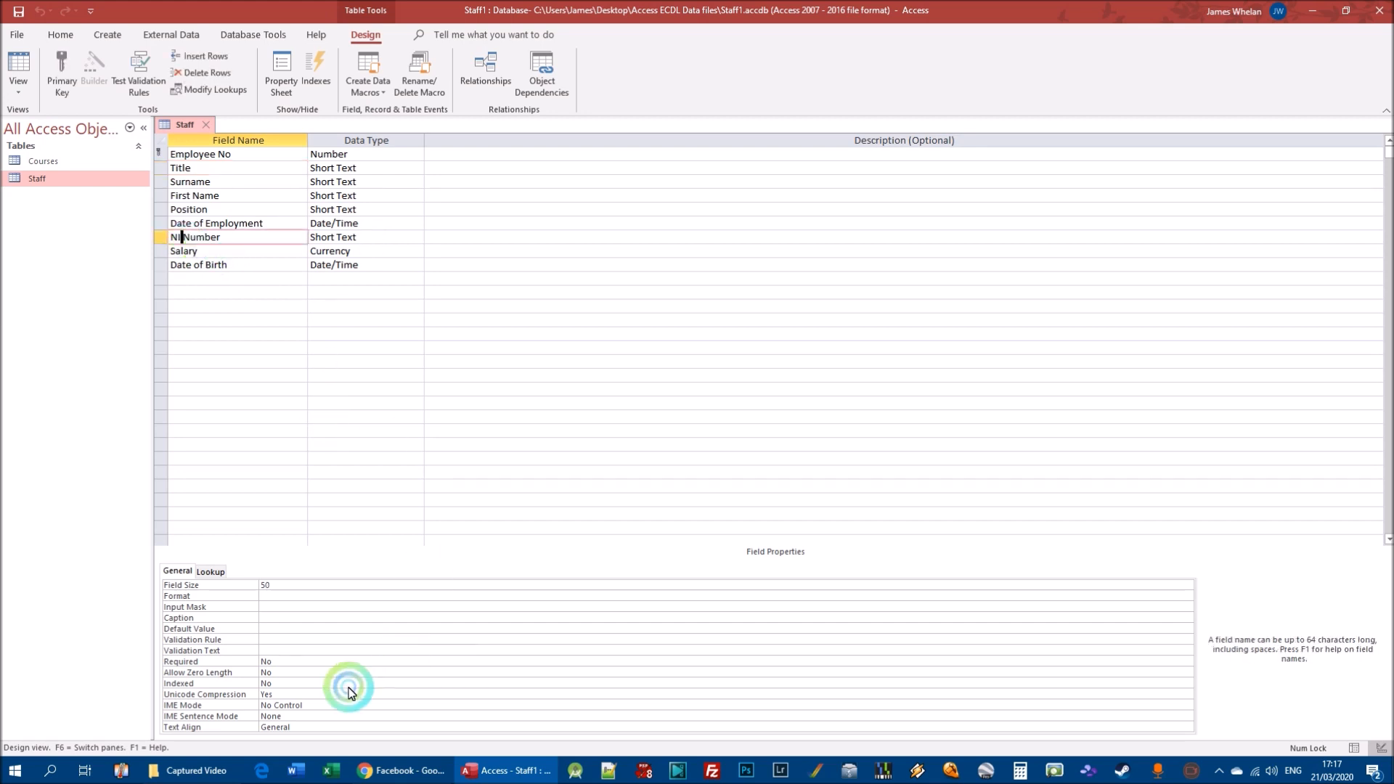
click(282, 639)
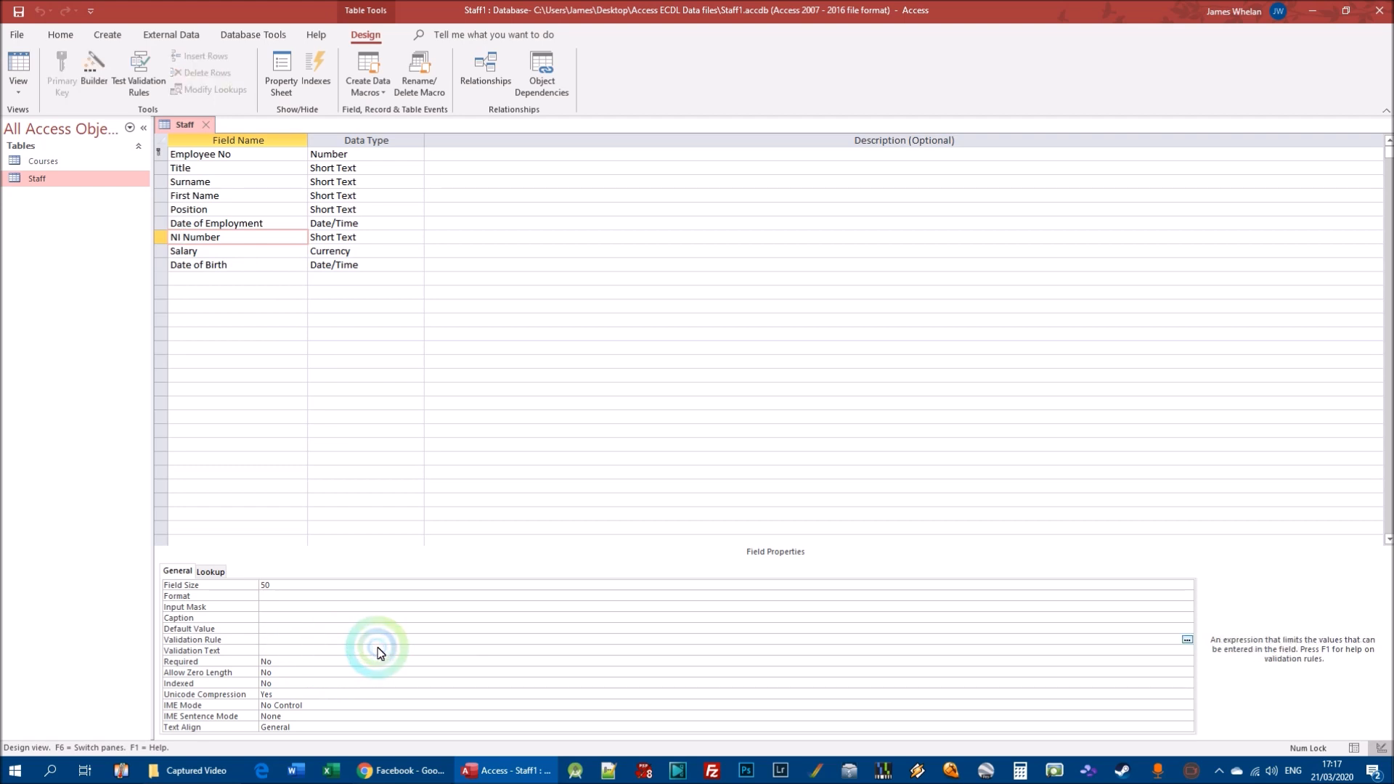
text(Like)
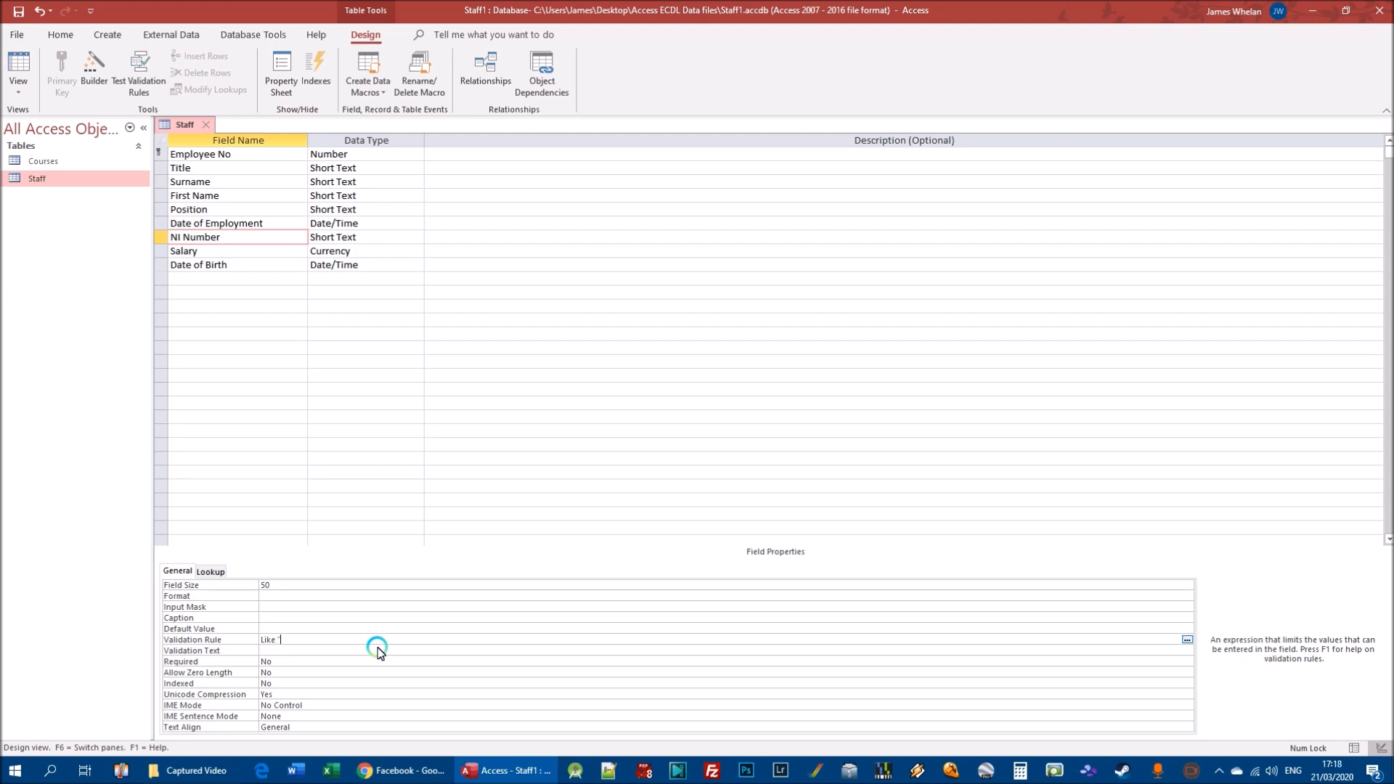
text("??######?")
Step: Set NI Number's validation text to "NI Number format should be two letters, six numbers and a single letter" and save, testing existing data
click(327, 653)
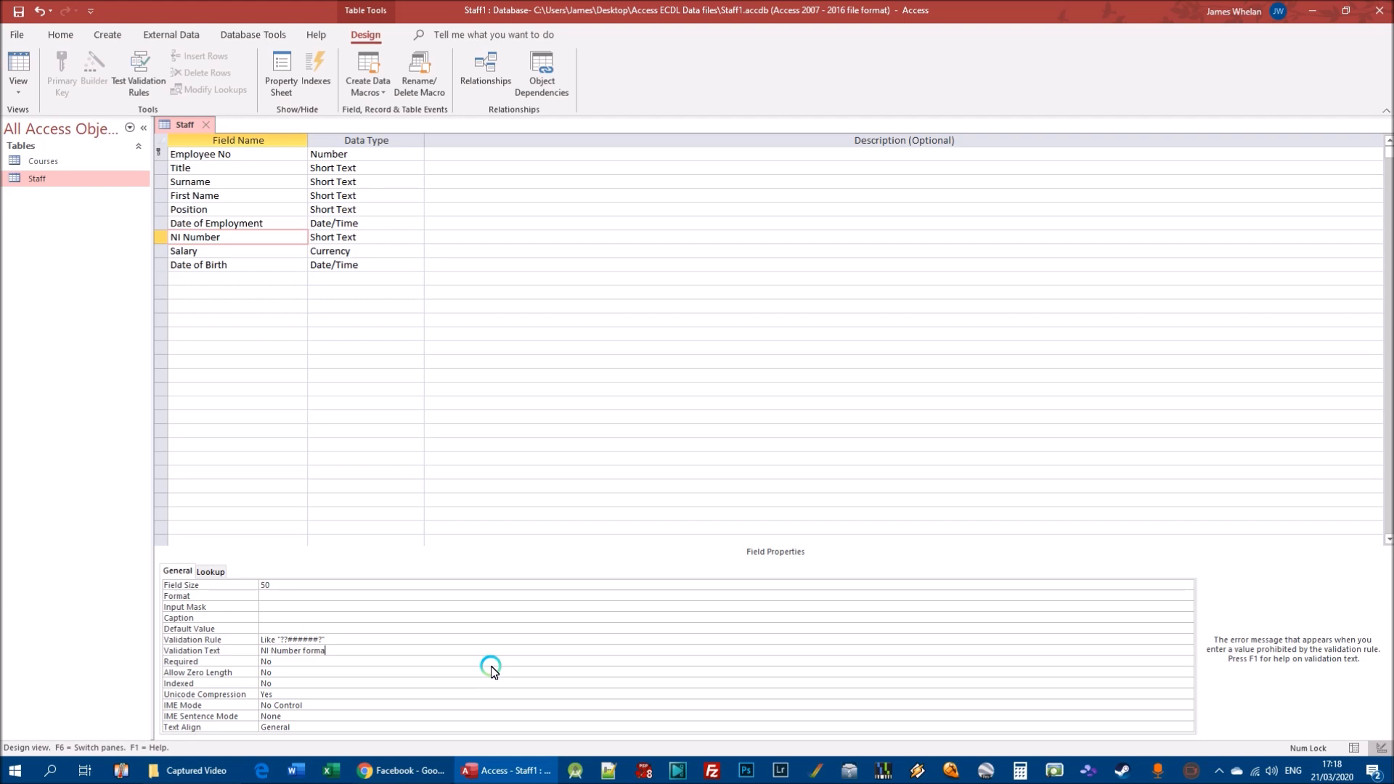
text(shoudl)
text(umbers and a single letter)
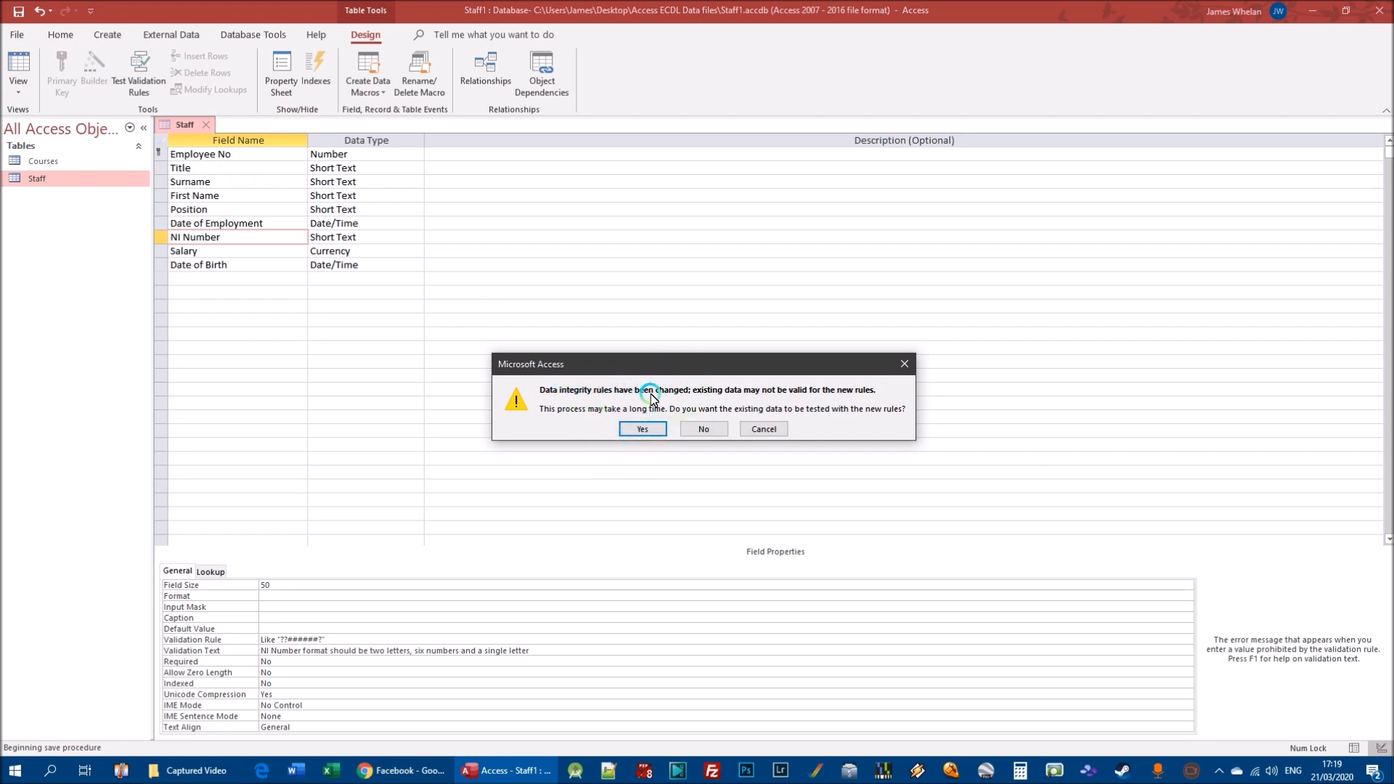
click(634, 430)
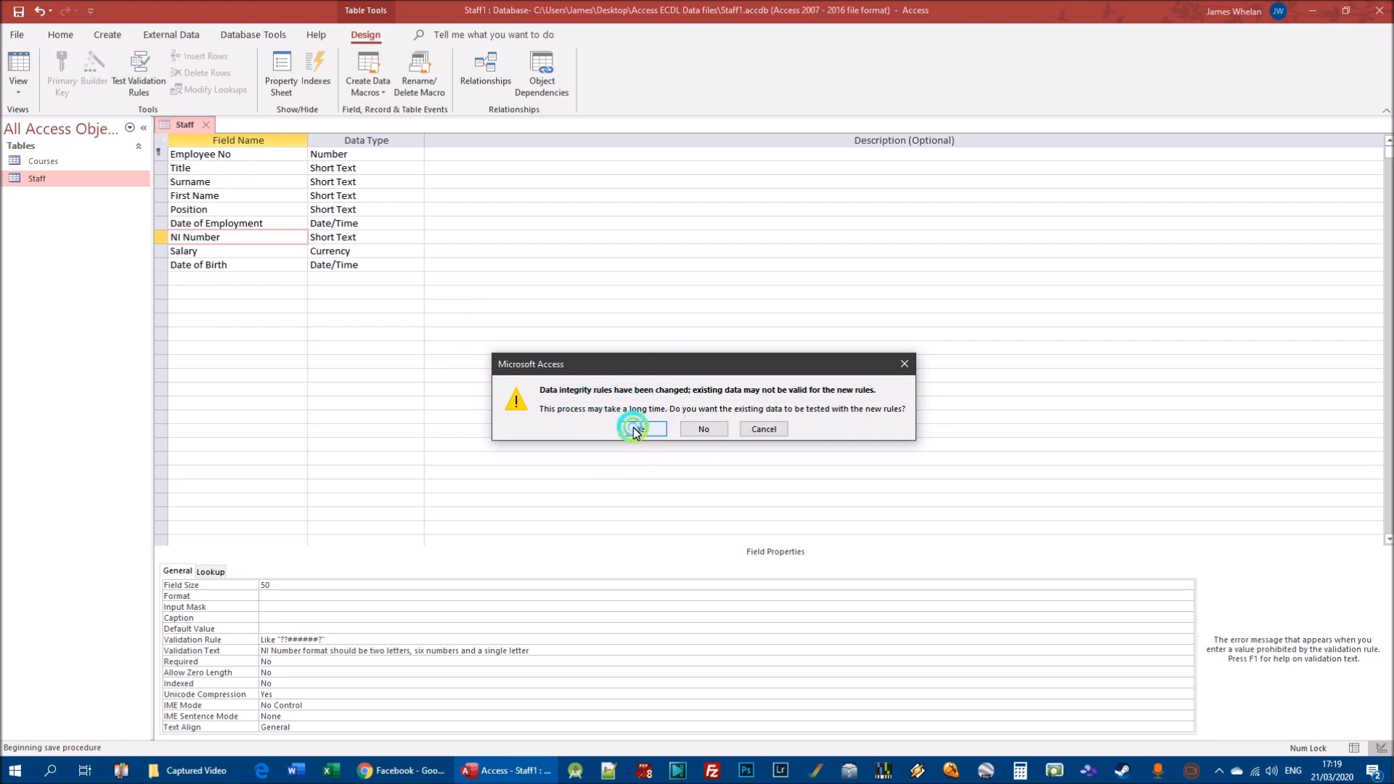
Step: In Datasheet View, start another Staff record with a new employee number and the title Ms
click(26, 90)
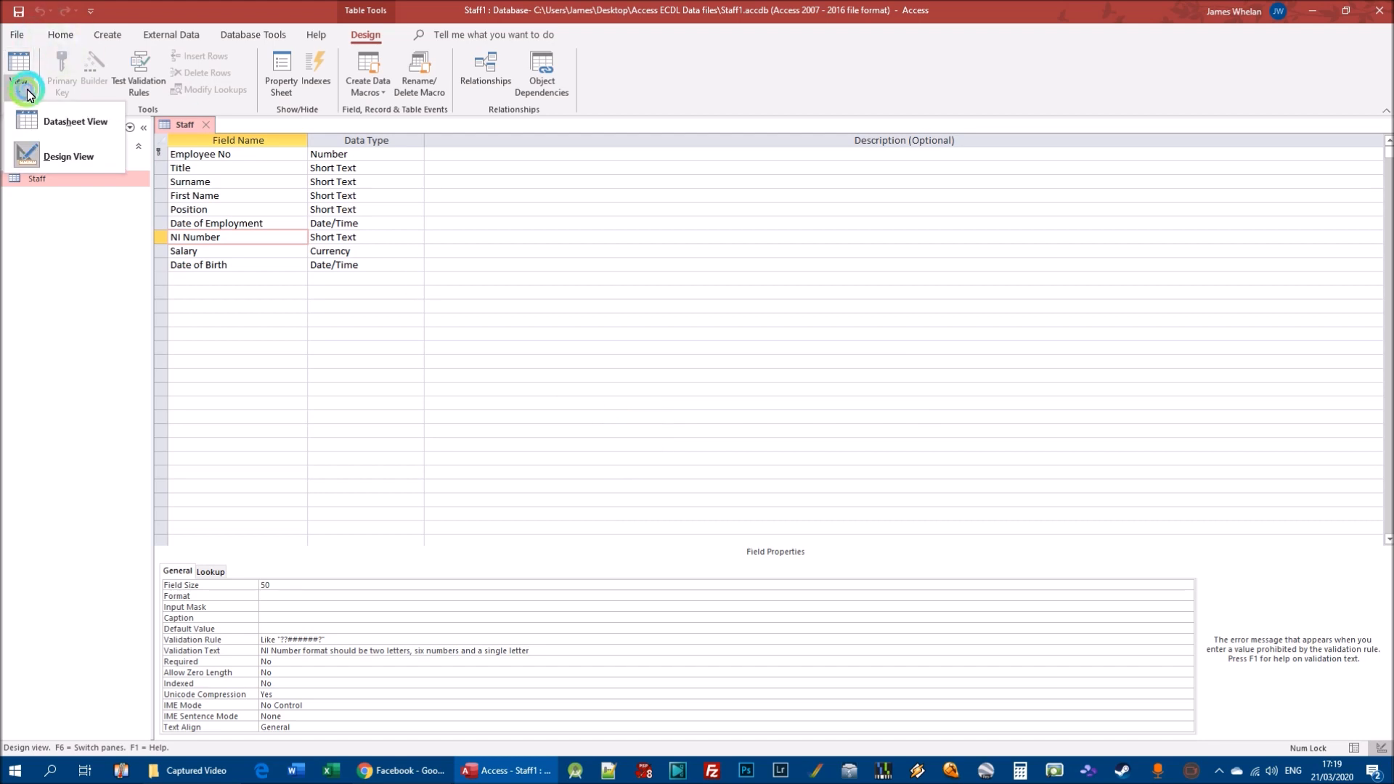
click(74, 122)
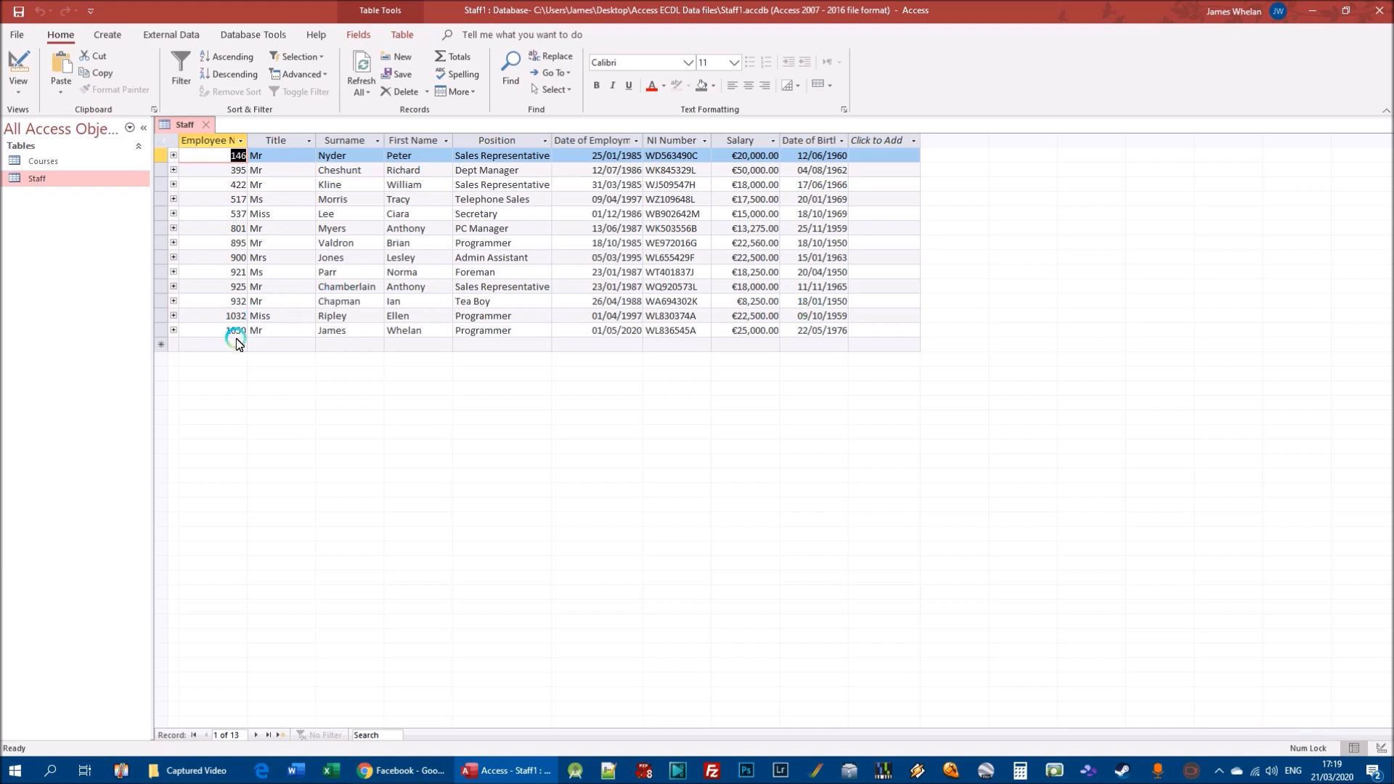
click(446, 345)
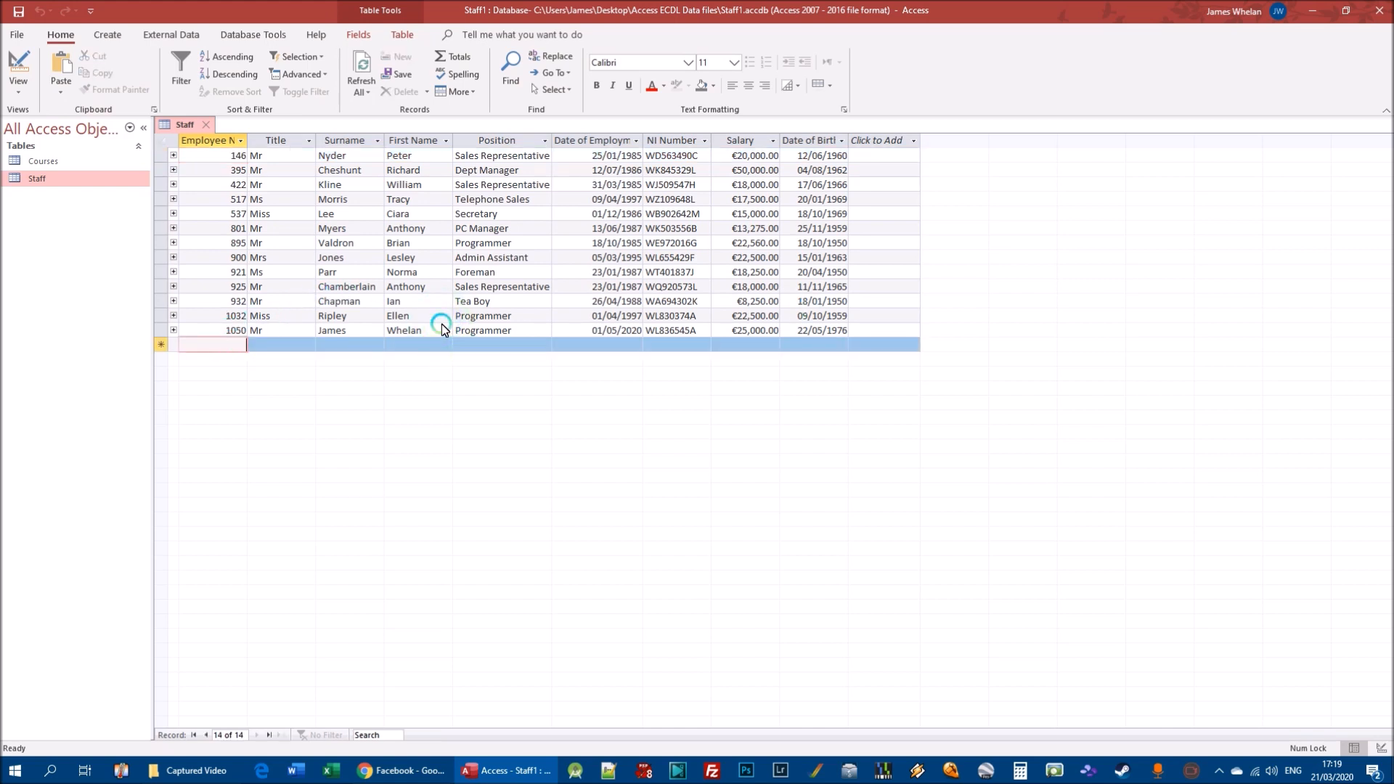
text(1151)
key(Tab)
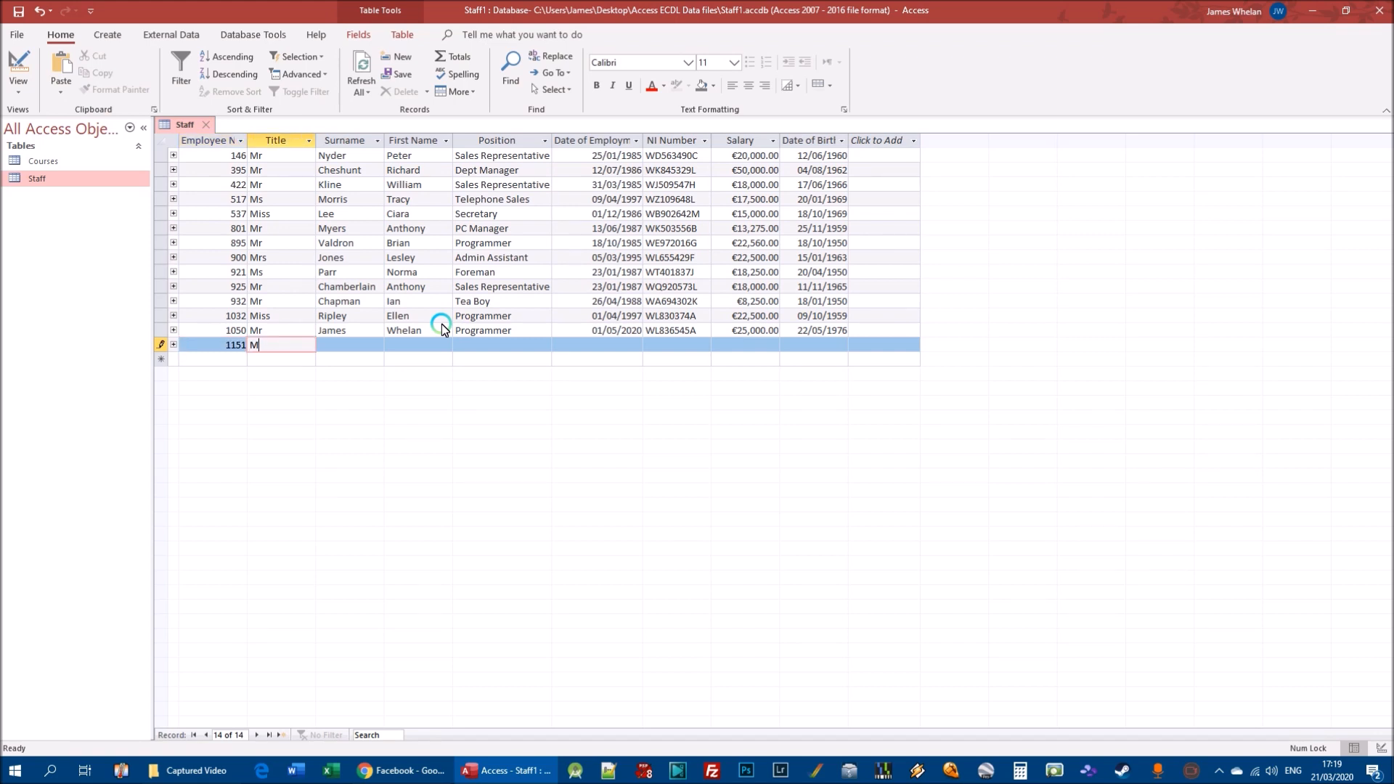
key(Tab)
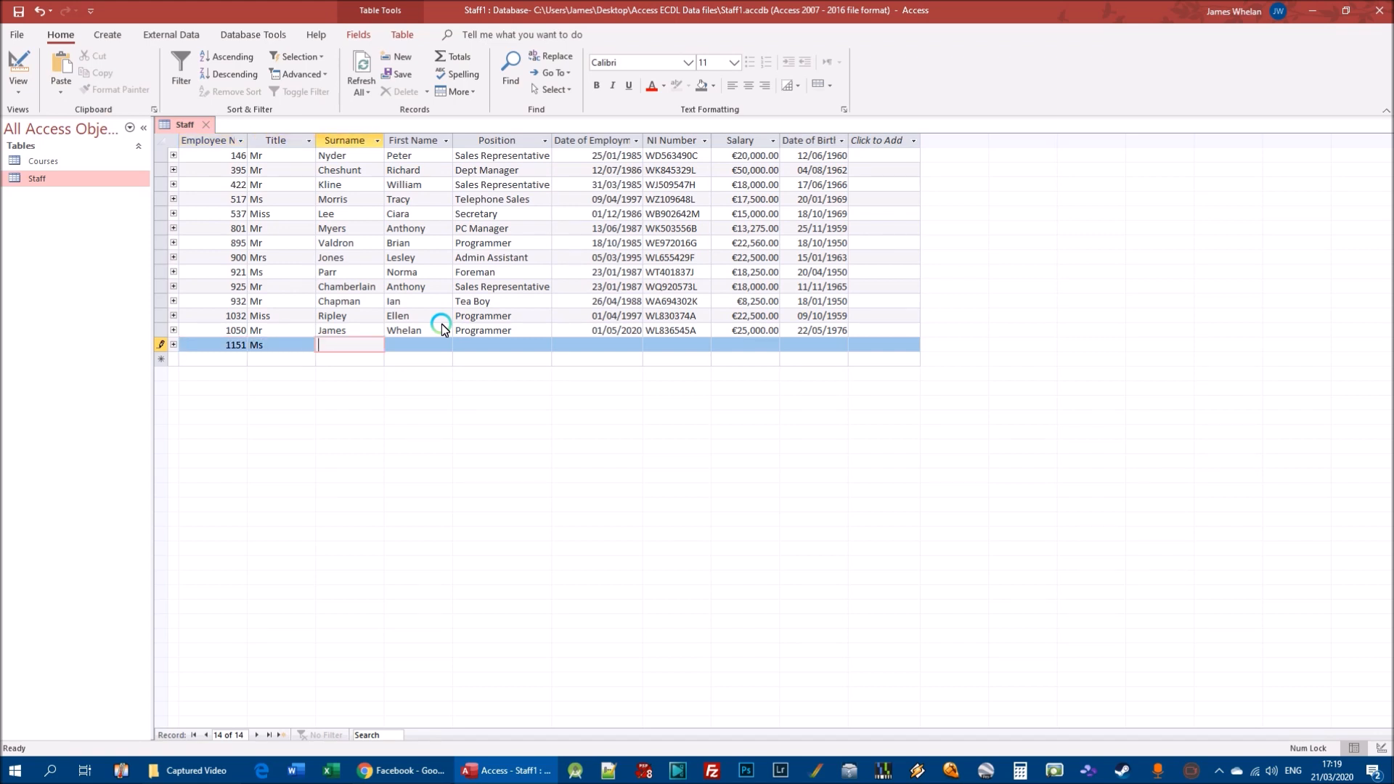
Step: Fill in the test record's names, position Manager and employment date 05/05/1997, and try to enter an NI number that is too short
text(Marti)
key(Tab)
text(Gainer)
key(Tab)
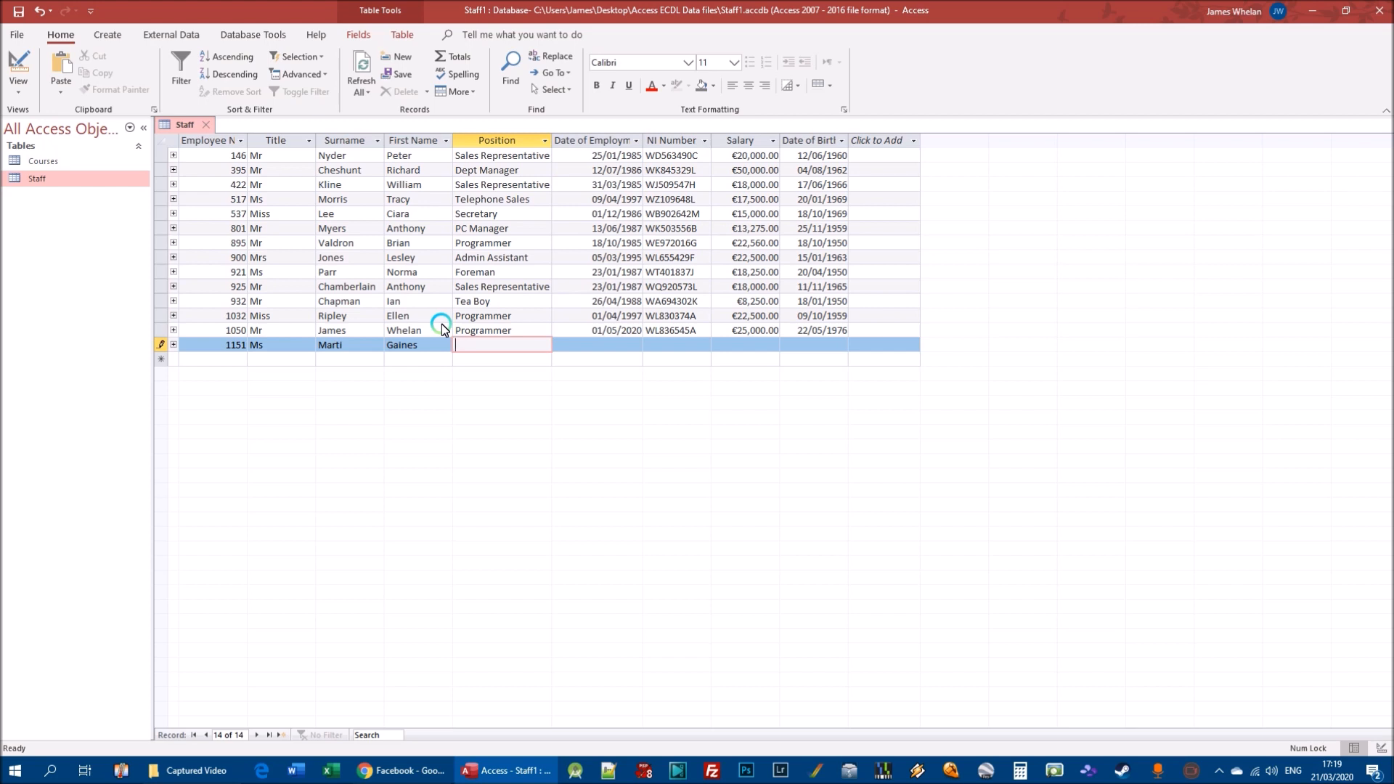
text(Manager)
key(Tab)
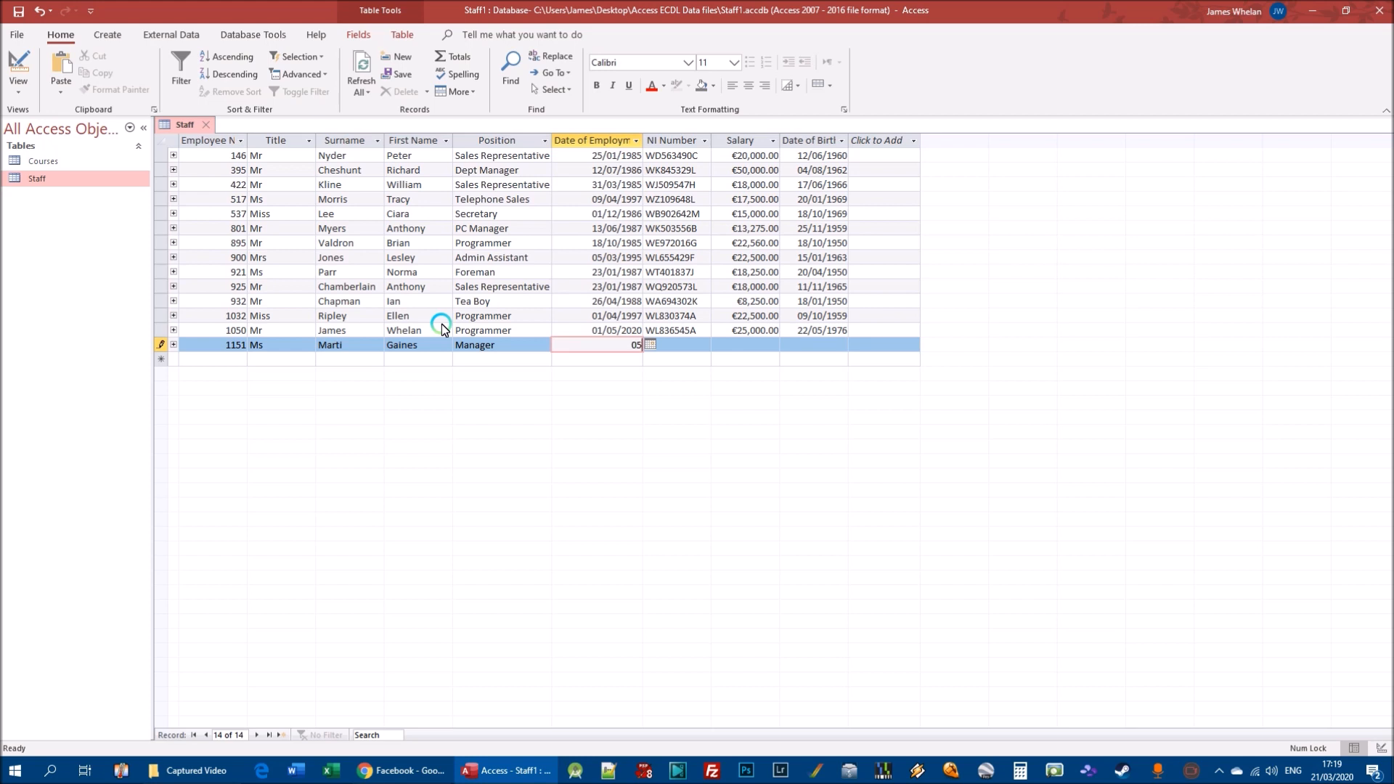
text(05/05/1997)
key(Tab)
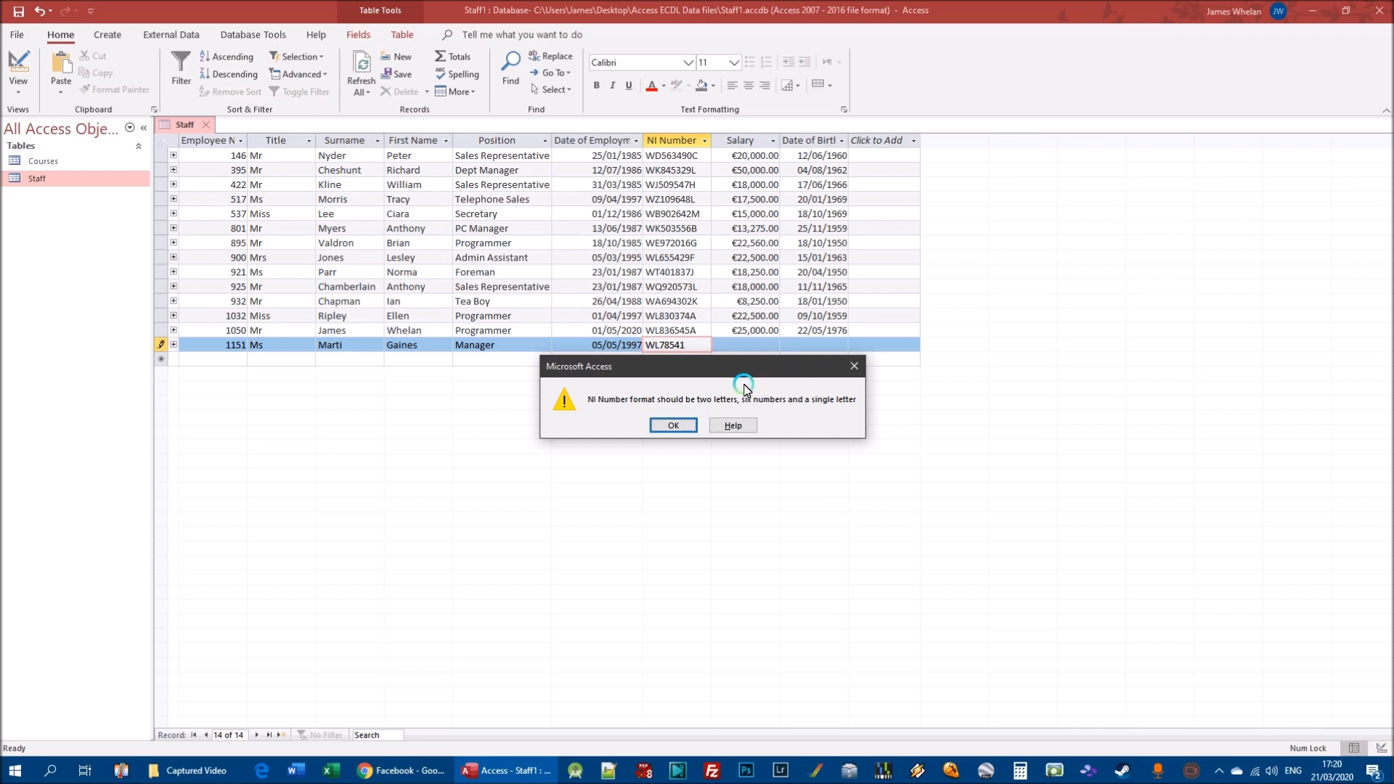
click(678, 429)
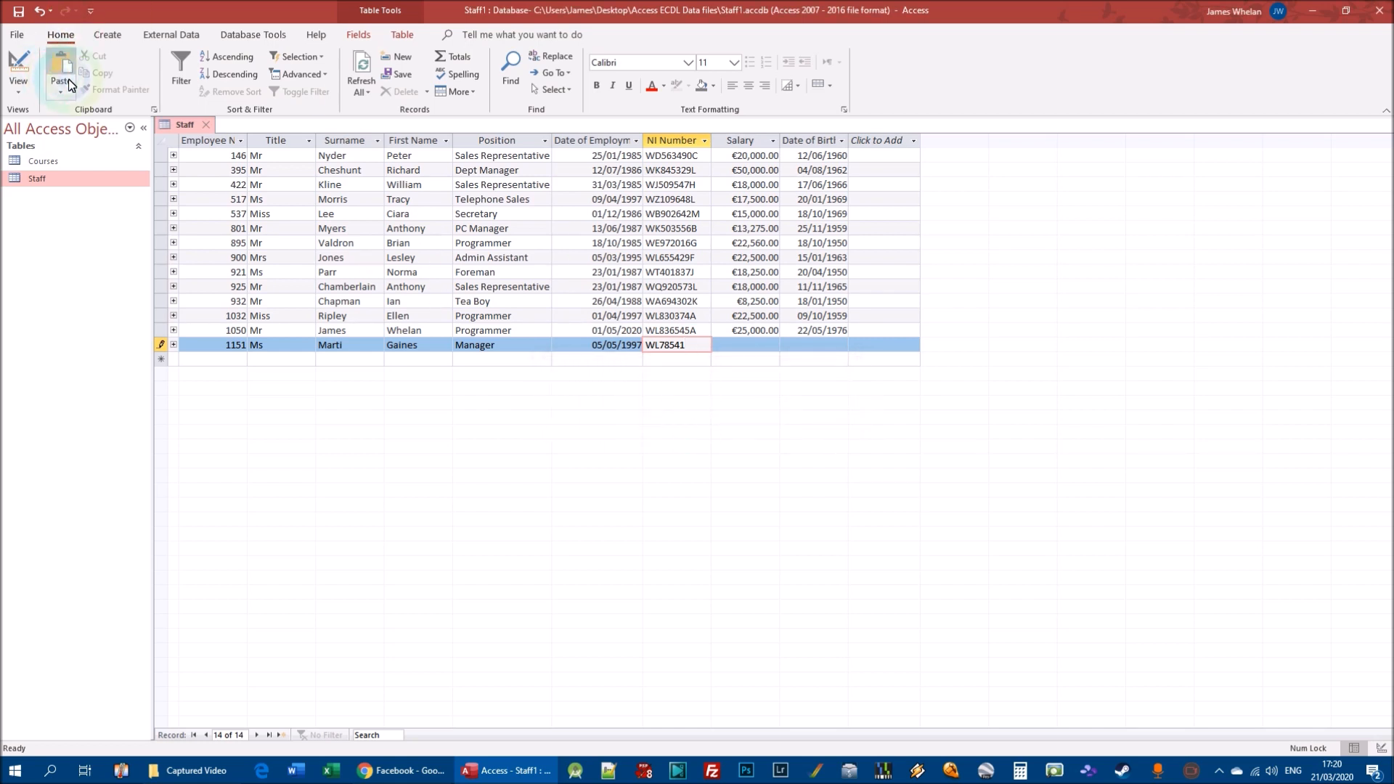
Step: Clear the invalid NI number from the test record and delete that record from the Staff table
click(160, 345)
click(667, 425)
drag(708, 346, 640, 347)
key(Delete)
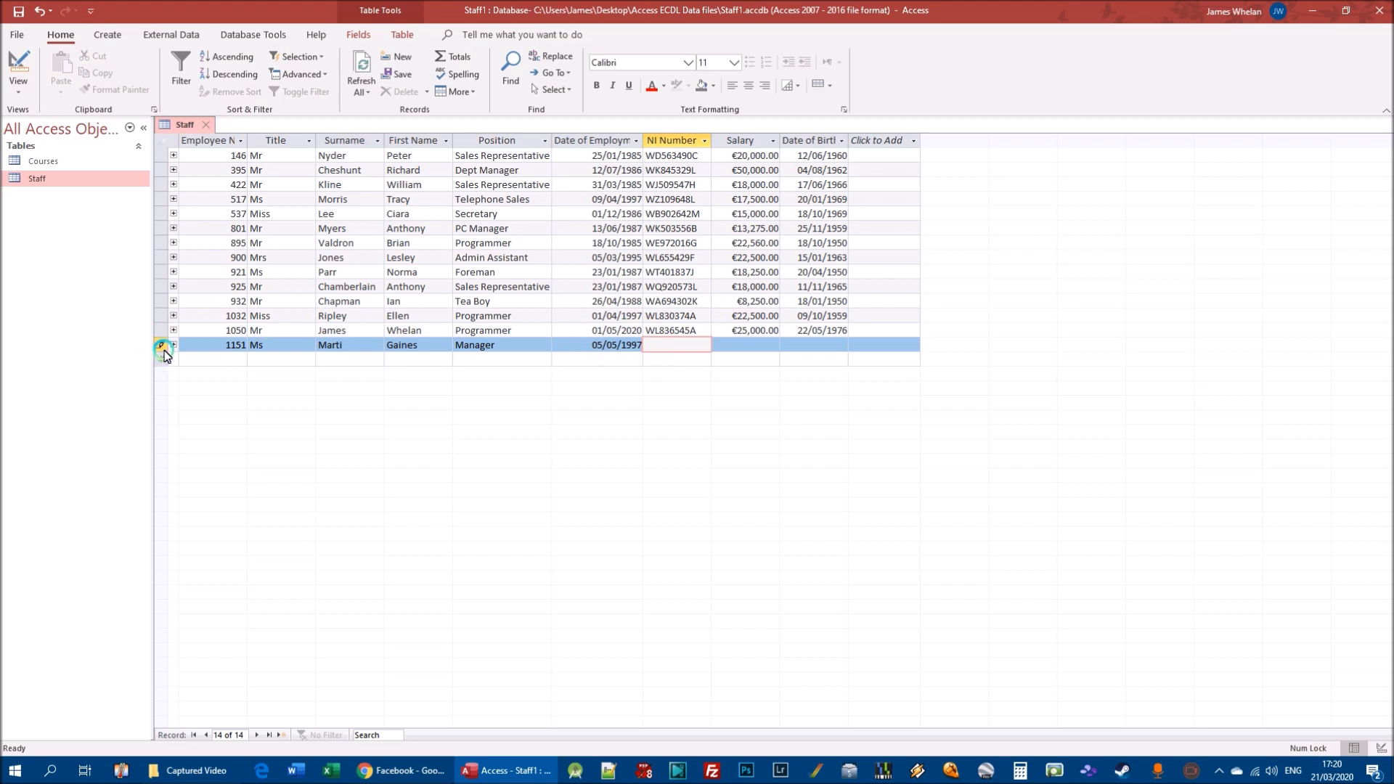
click(161, 346)
right_click(163, 347)
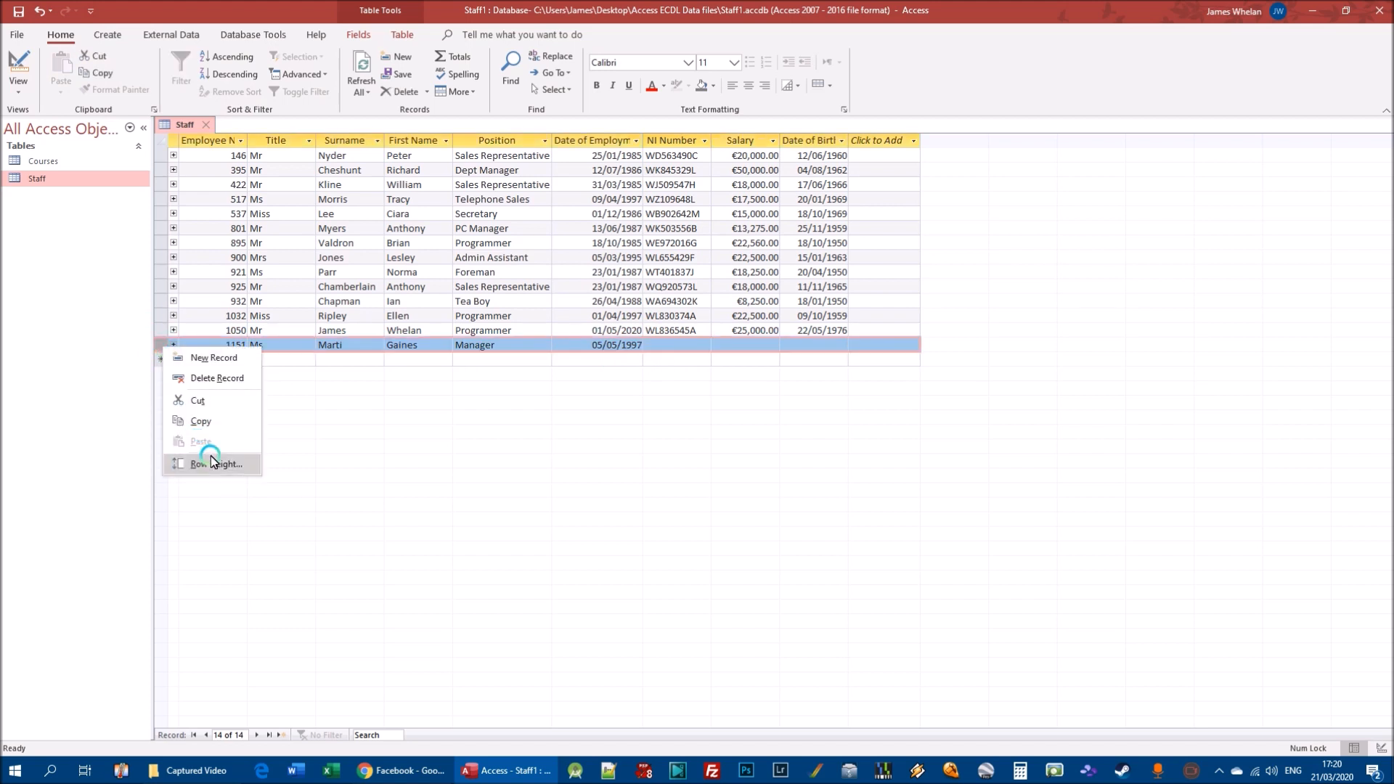
click(210, 379)
click(674, 433)
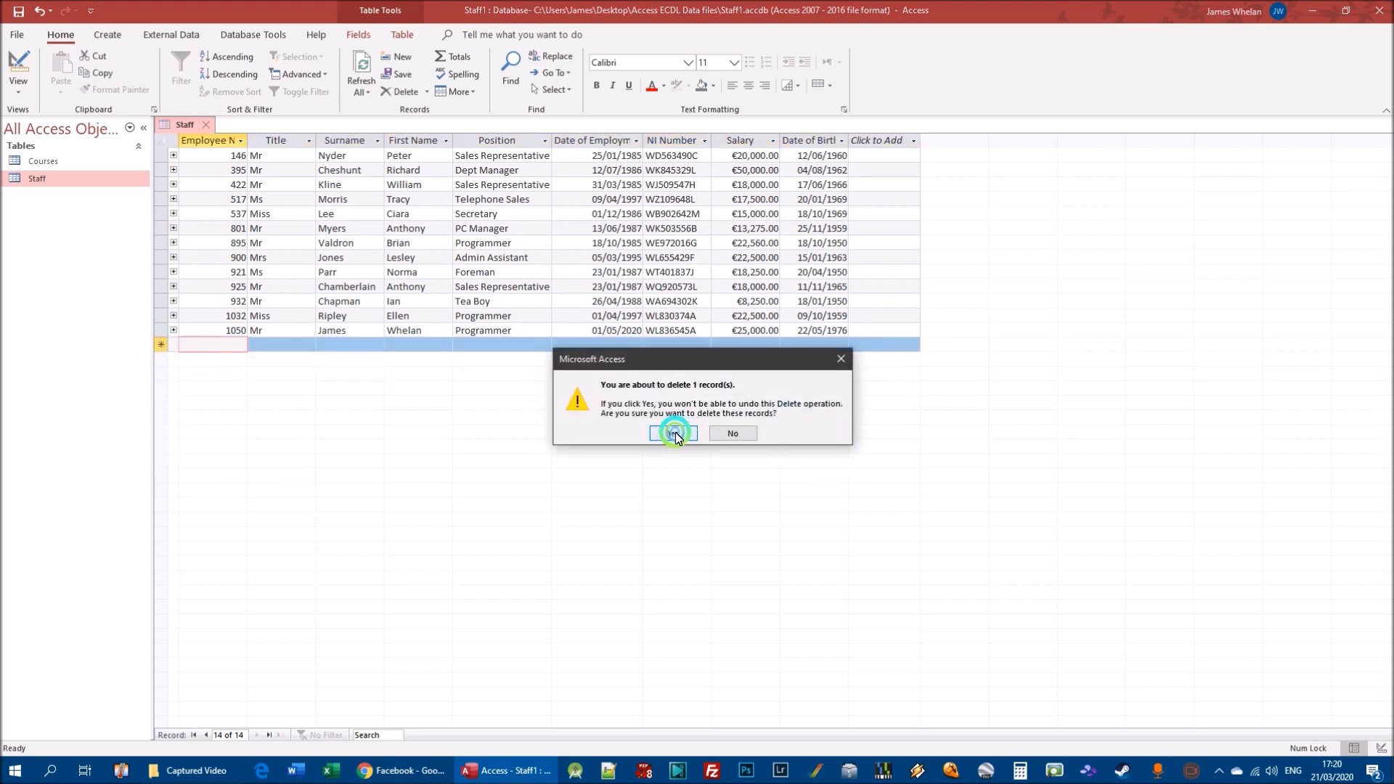
Step: Switch the Staff table to Design View and examine the wildcard characters in NI Number's validation rule
click(20, 81)
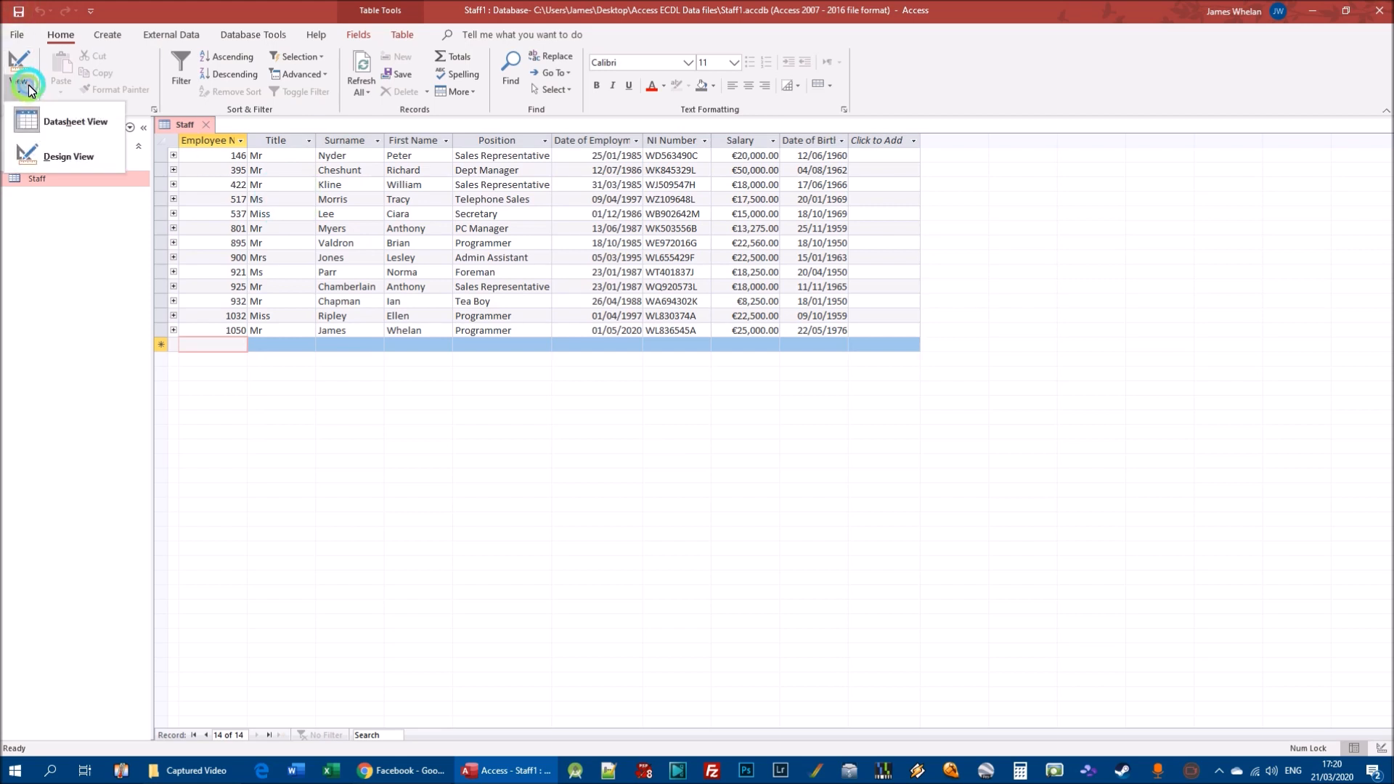
click(55, 159)
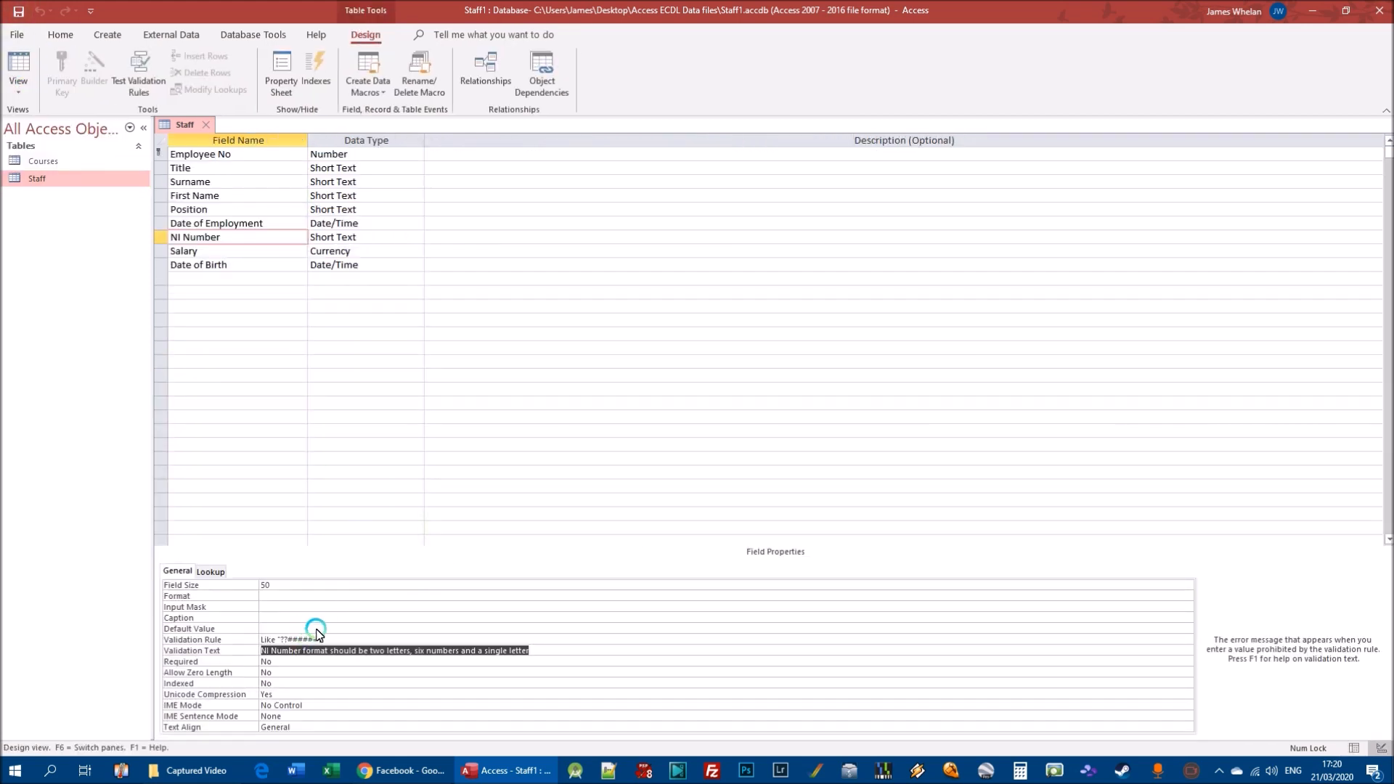
click(268, 638)
click(349, 638)
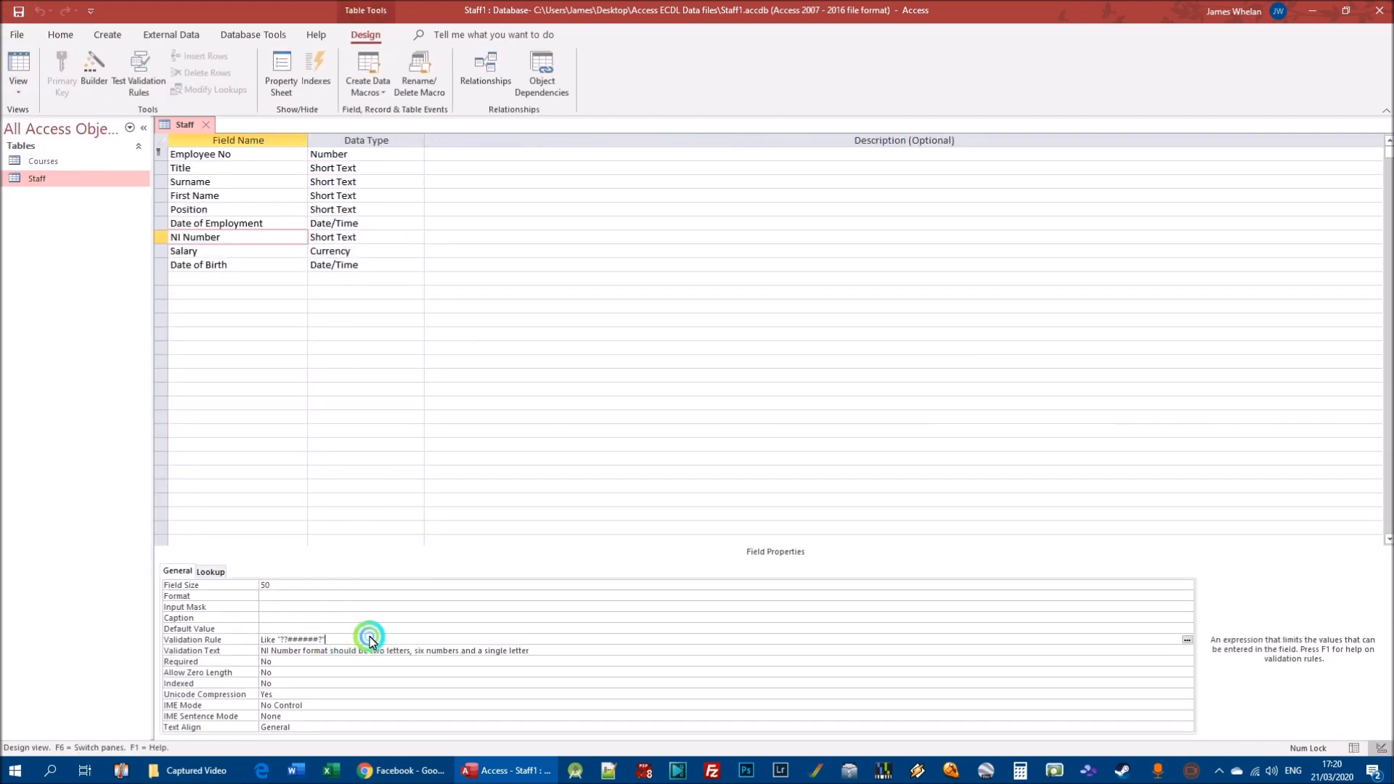
double_click(266, 640)
drag(280, 639, 322, 641)
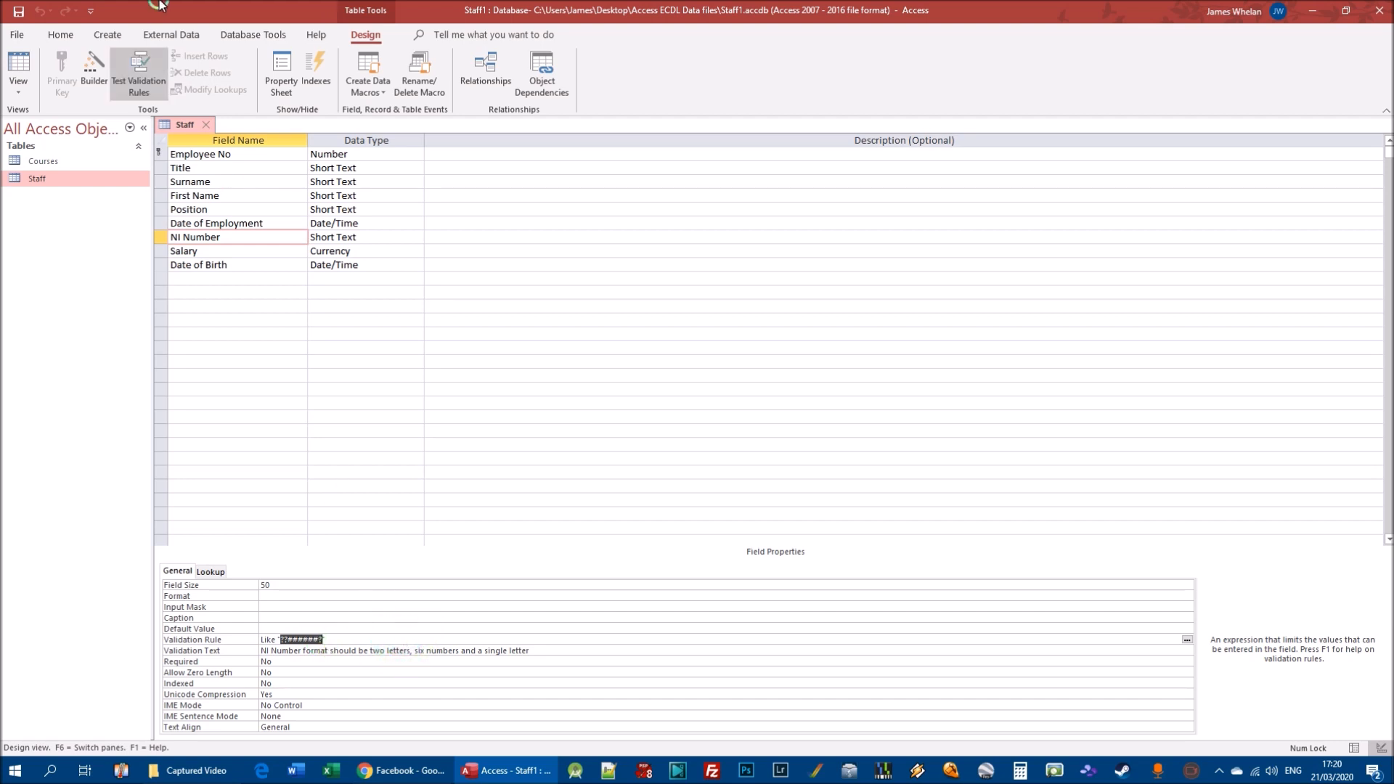
Step: In Datasheet View, compare the last Staff record's NI number with the required pattern, checking its closing letter
click(18, 85)
click(66, 121)
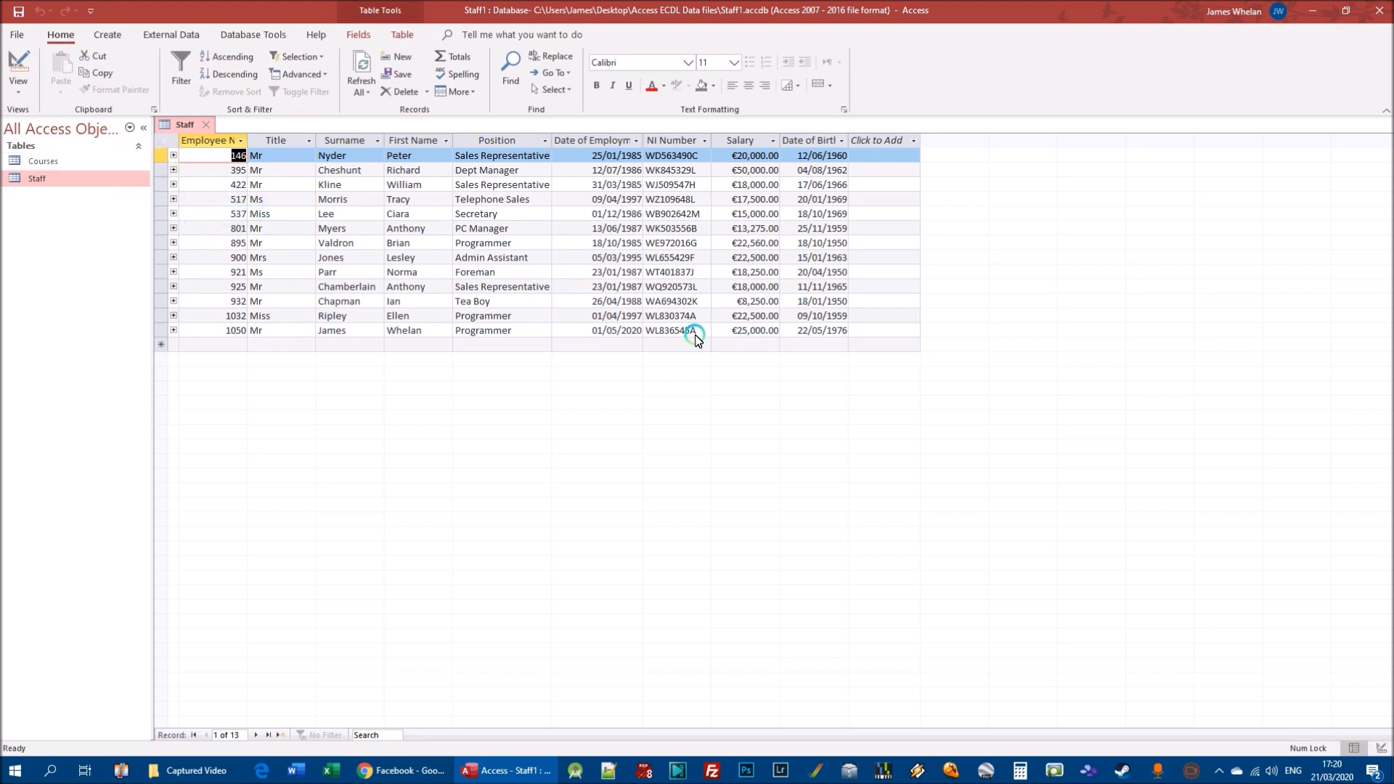
click(650, 332)
drag(674, 332, 835, 387)
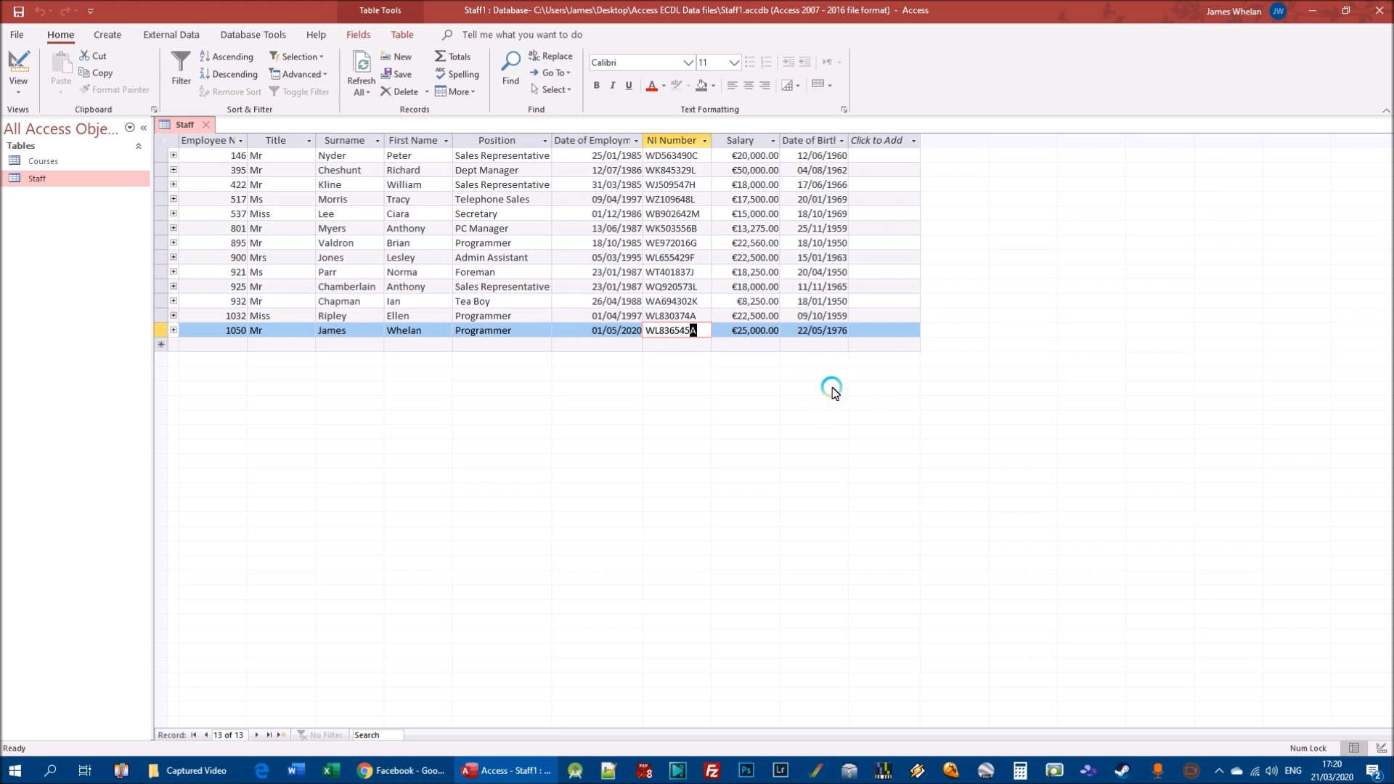
drag(702, 331, 690, 331)
Step: Return to Design View and review the letter and digit placeholders in the NI Number validation rule
click(25, 84)
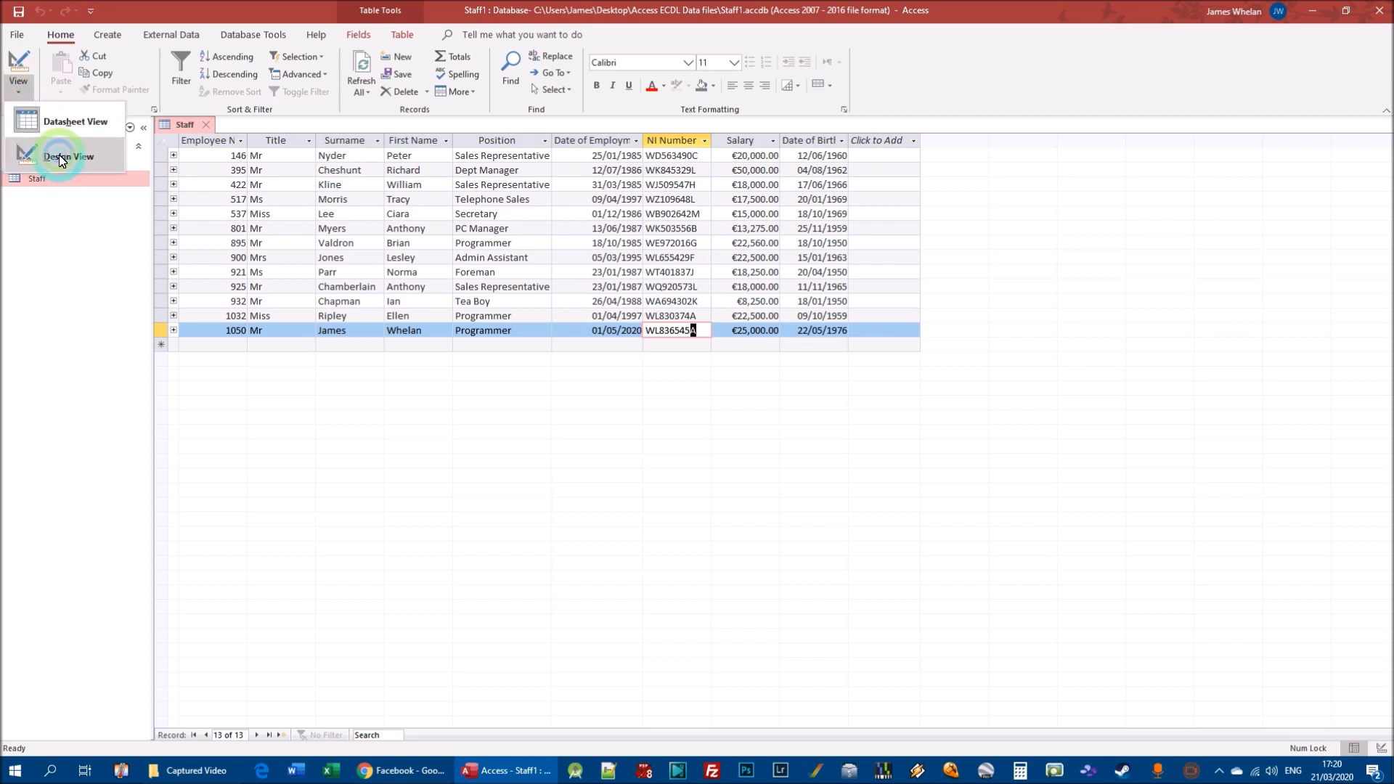
click(63, 160)
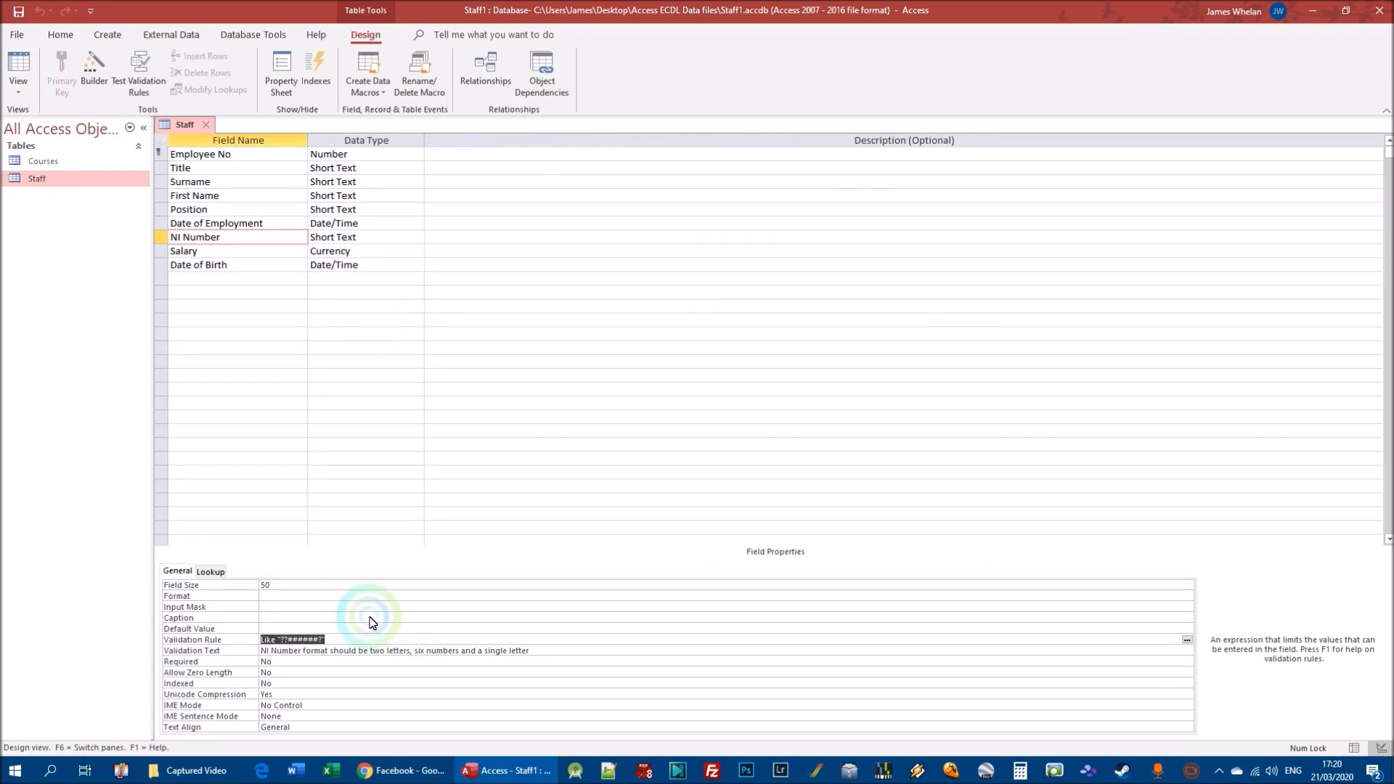
click(287, 639)
drag(288, 642, 320, 642)
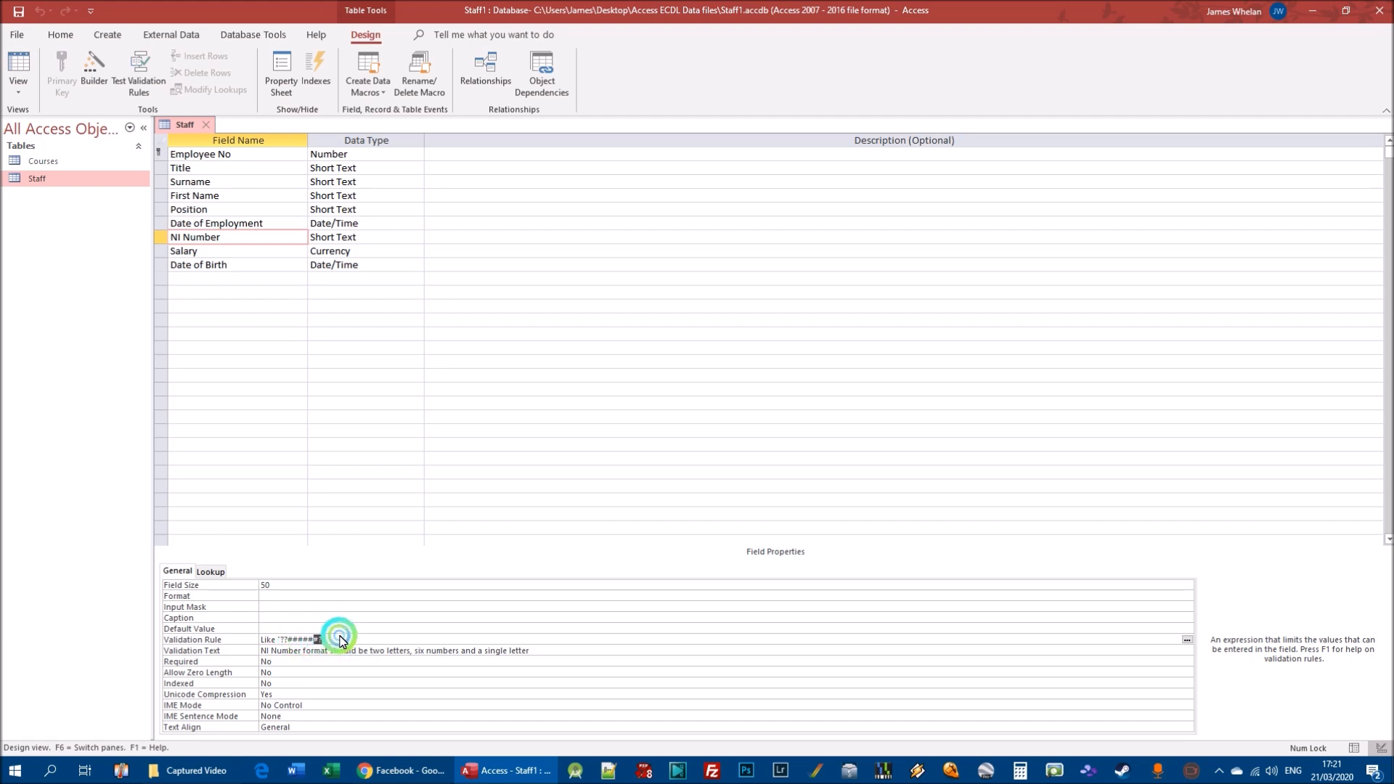
click(342, 629)
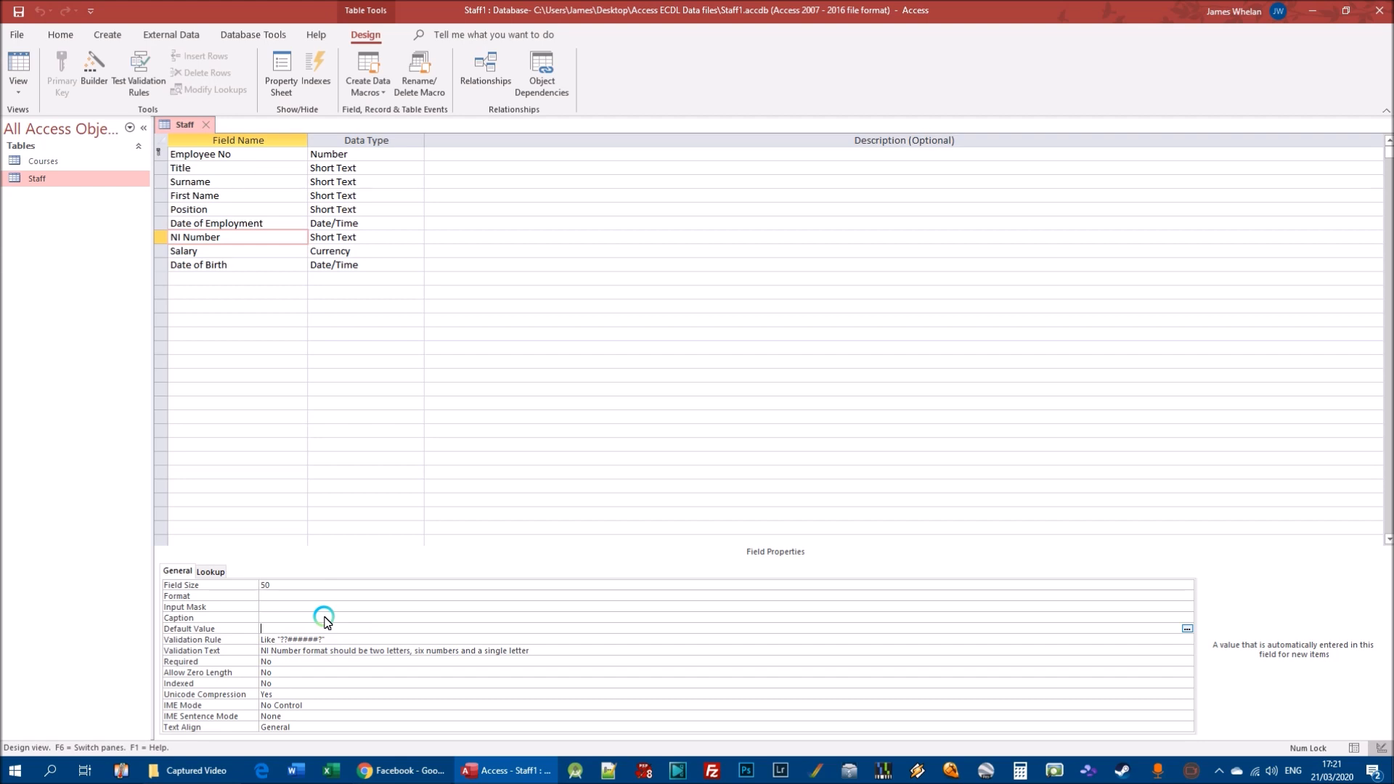
drag(319, 638, 281, 639)
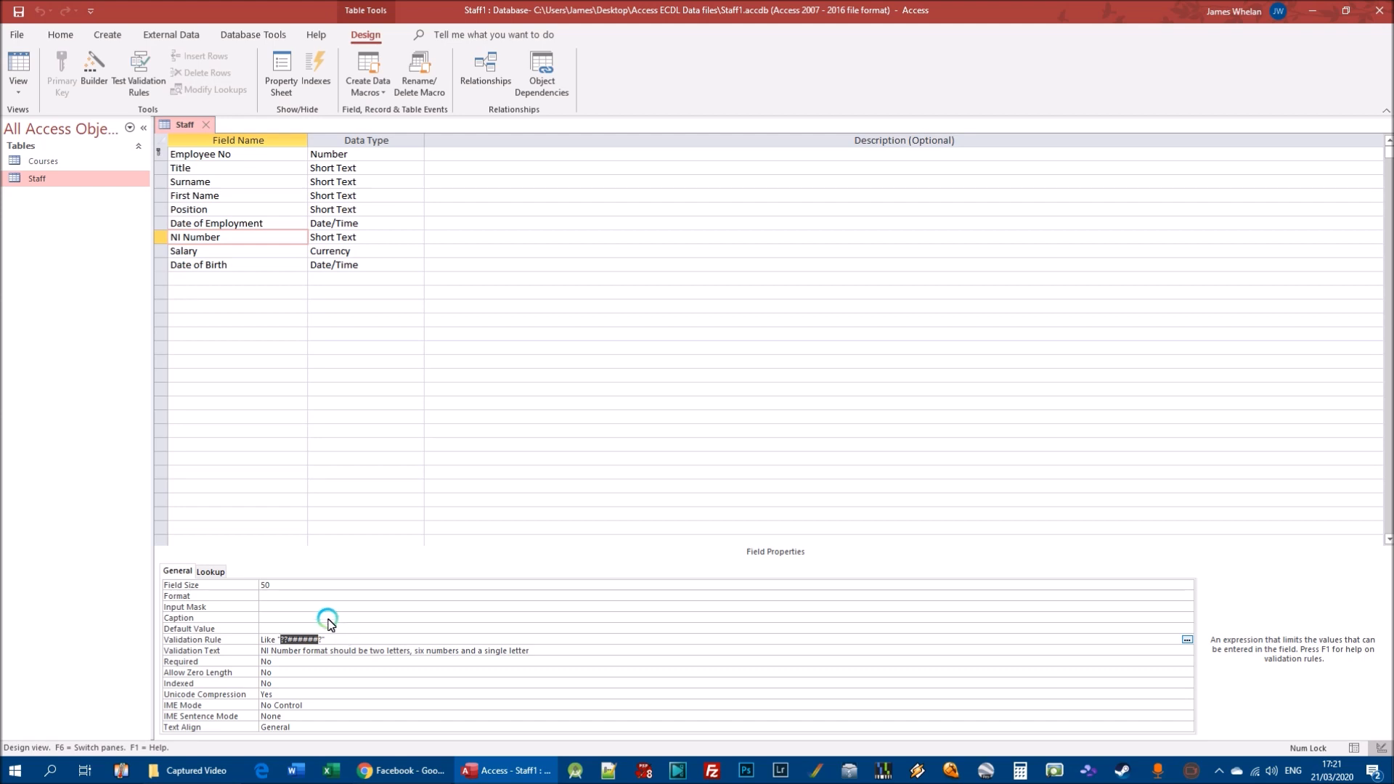
Step: Save the Staff table's design and close the Staff1 database
click(17, 13)
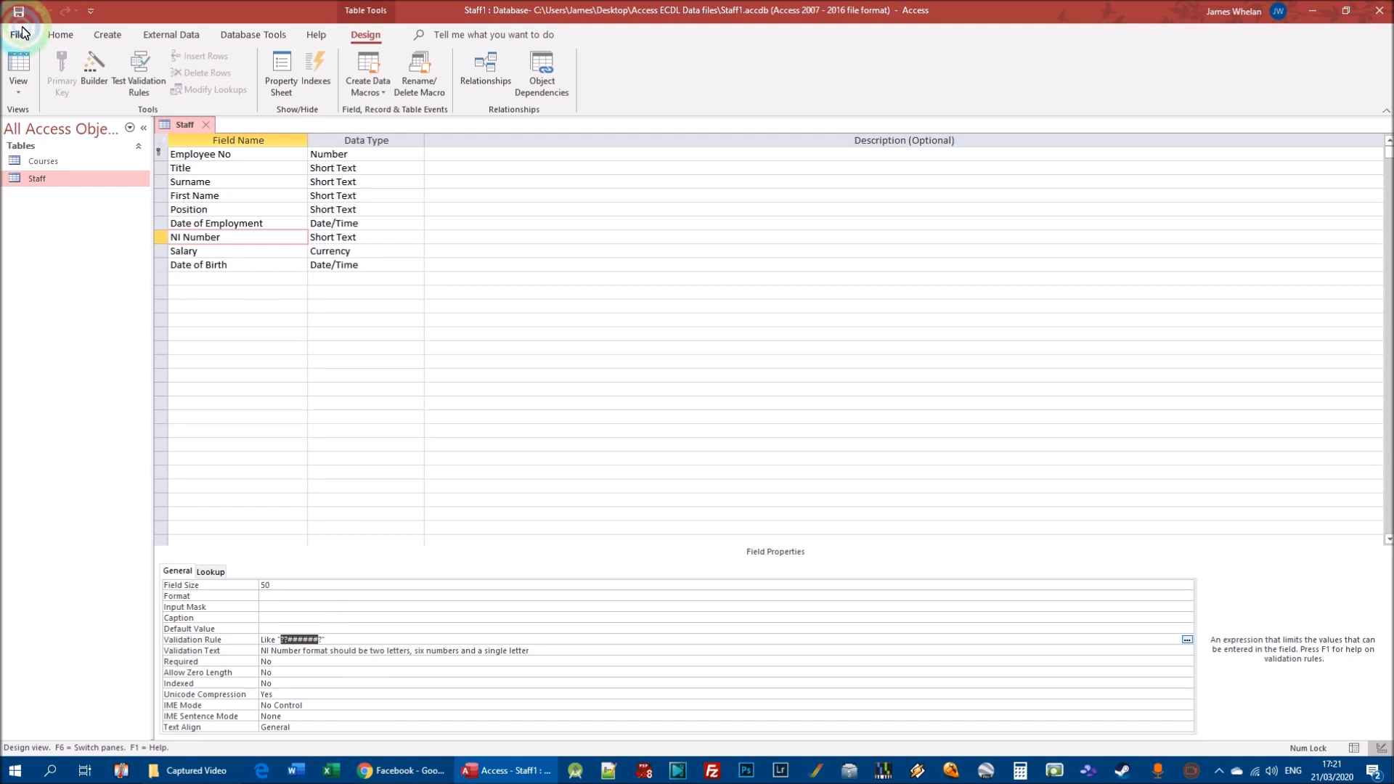
click(17, 34)
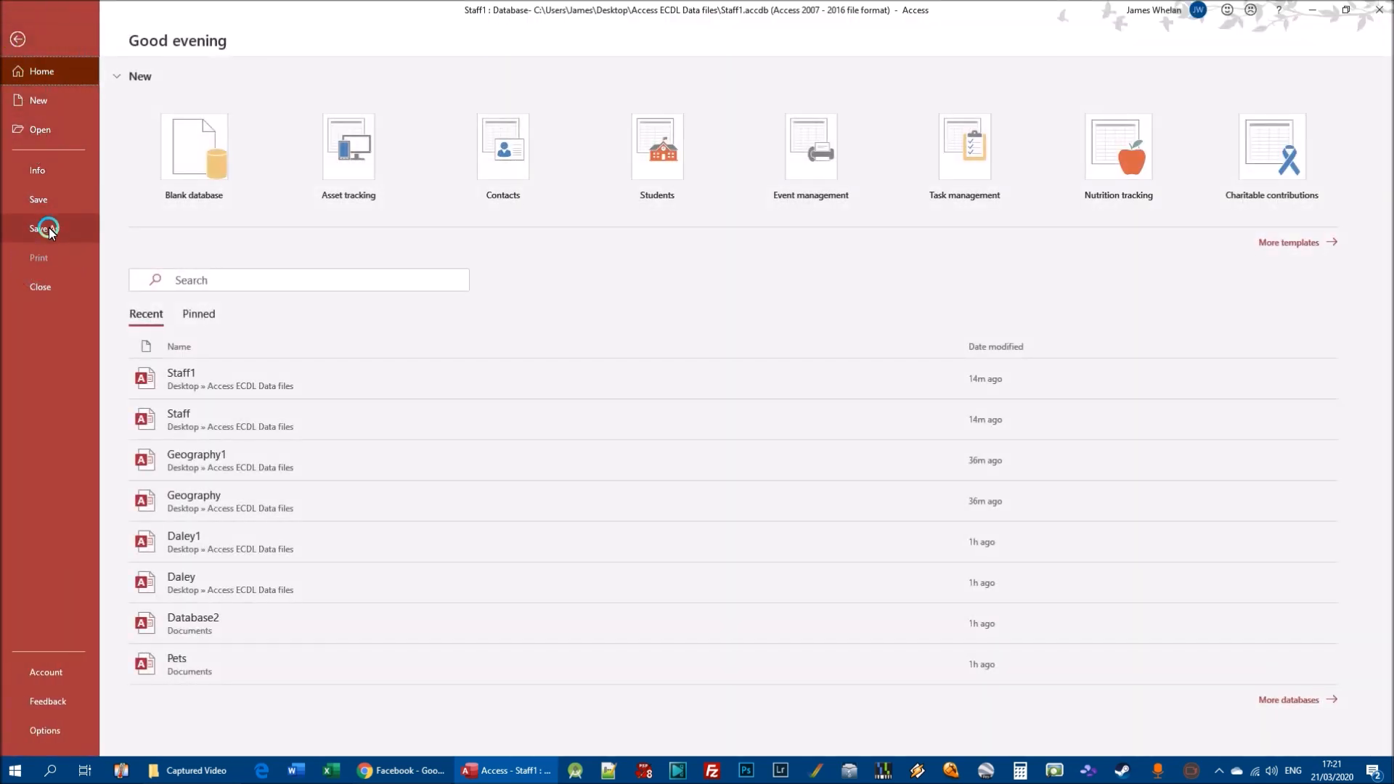
click(66, 287)
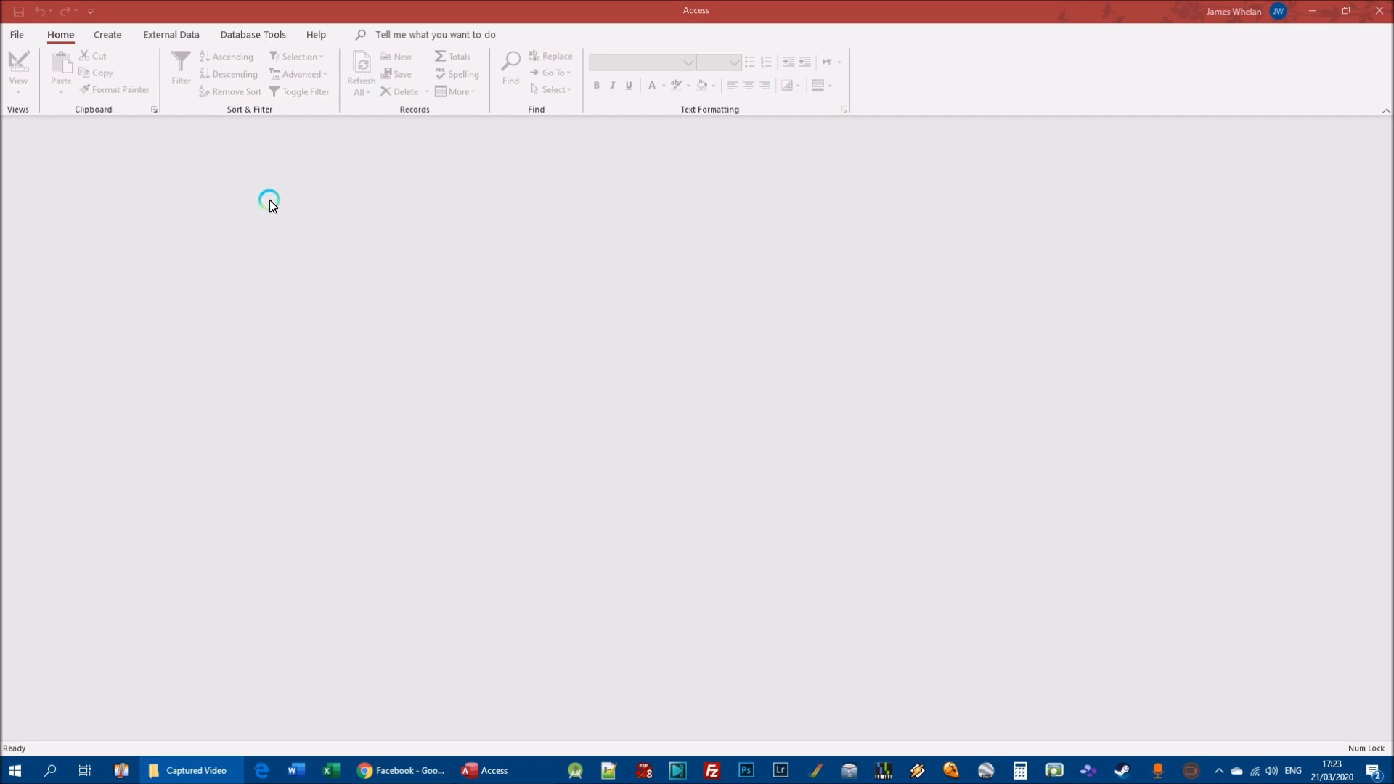
click(20, 35)
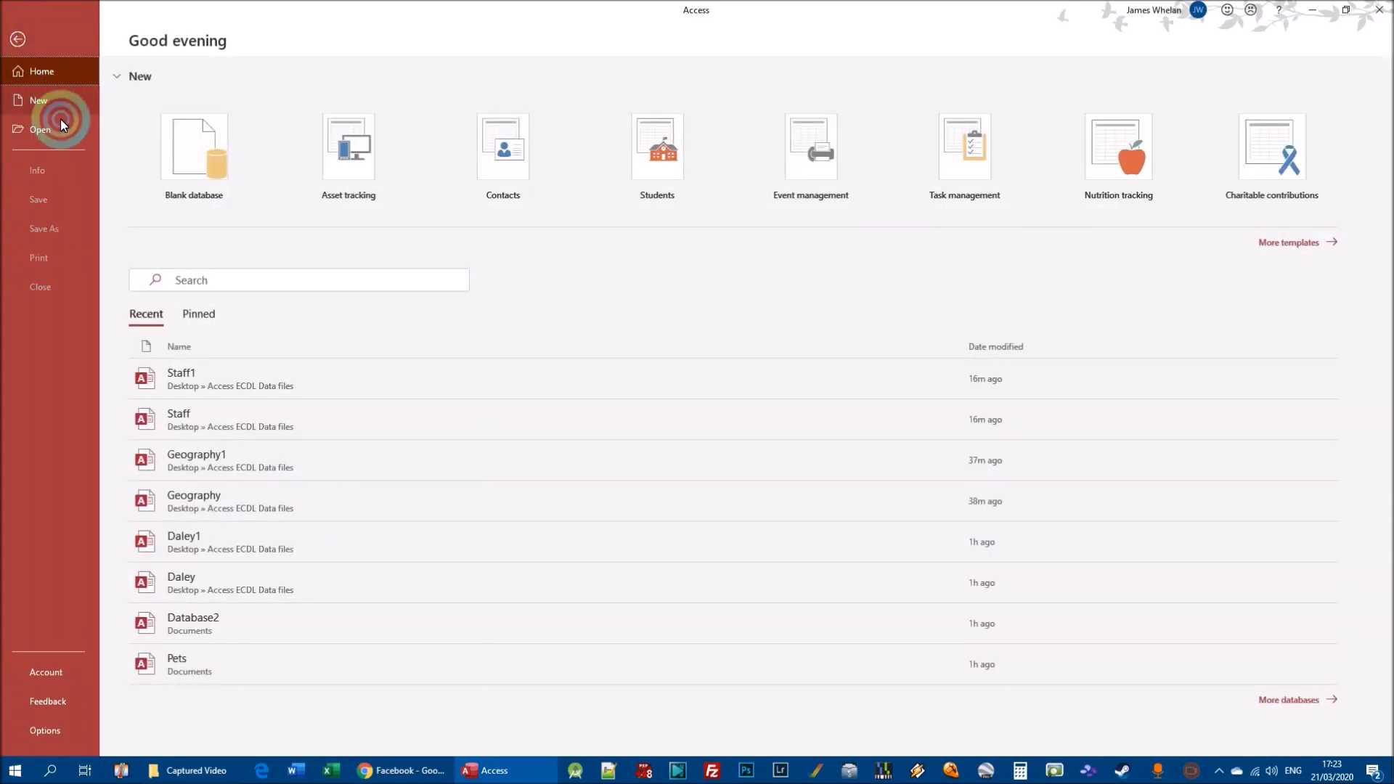
click(41, 128)
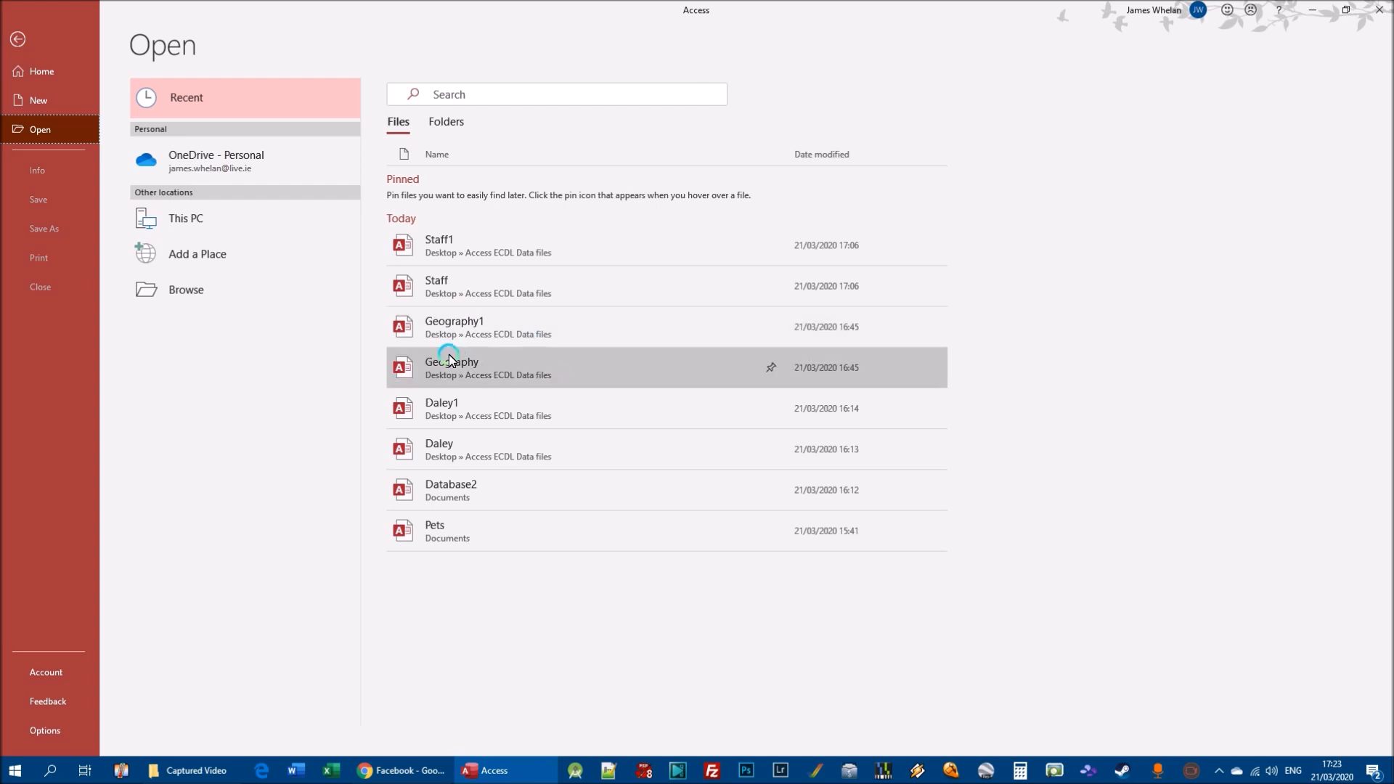
click(472, 288)
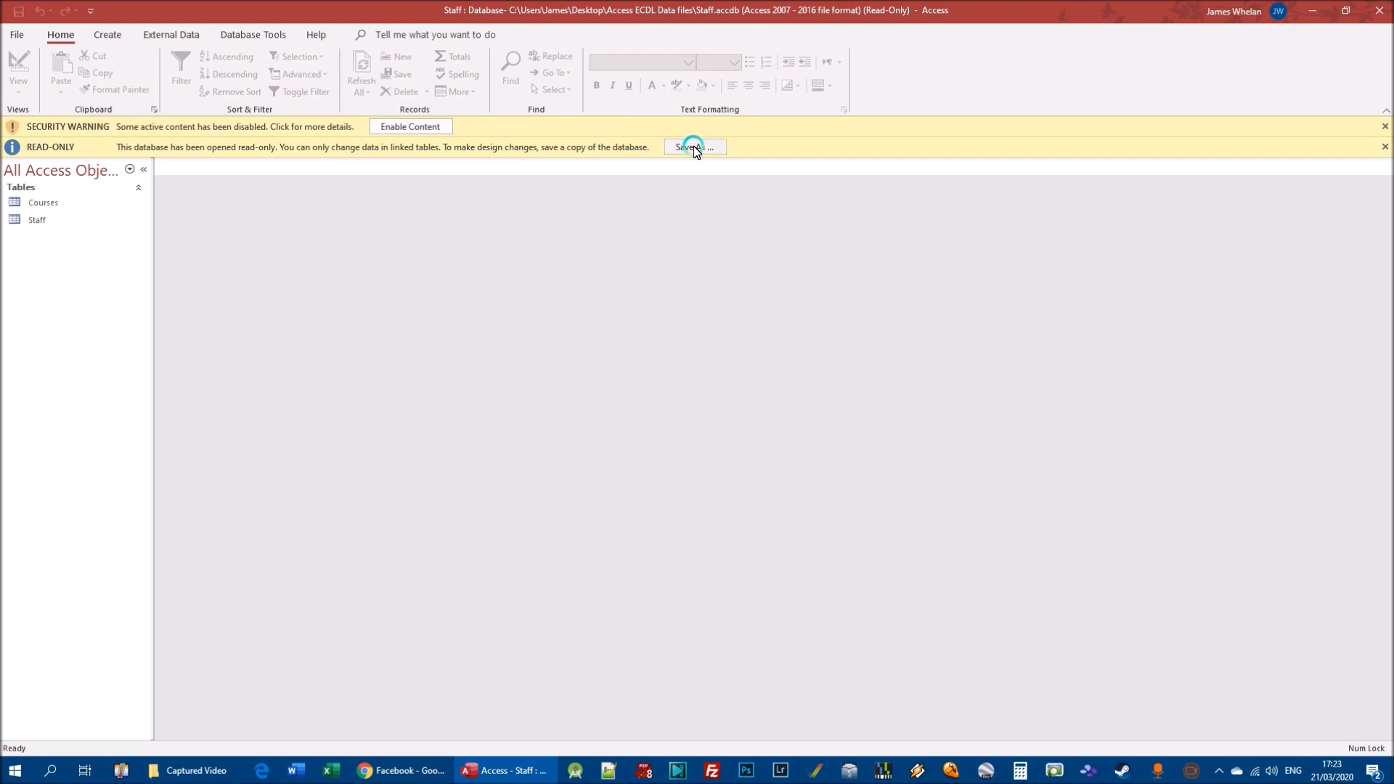
Step: Open the recent Staff1 database and display its Staff table in Datasheet View
click(16, 34)
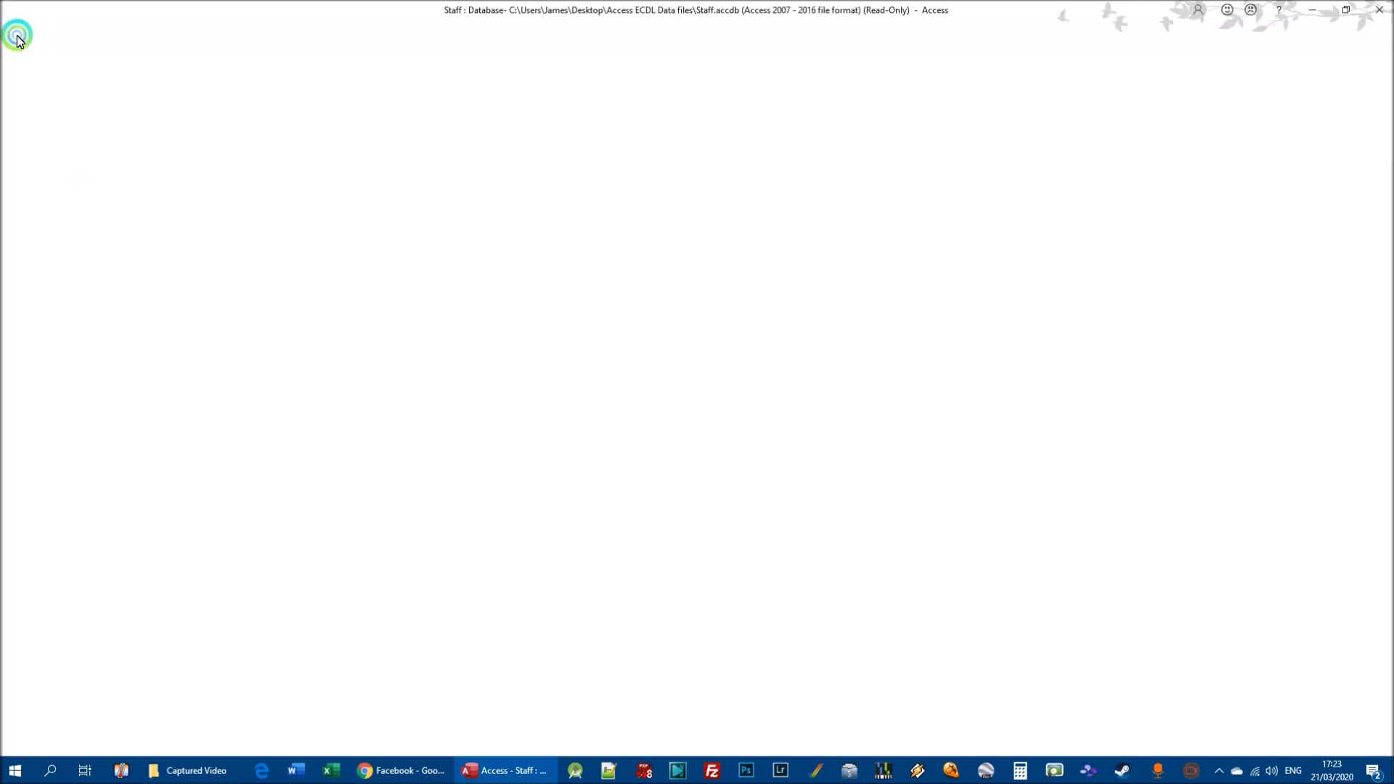
click(48, 133)
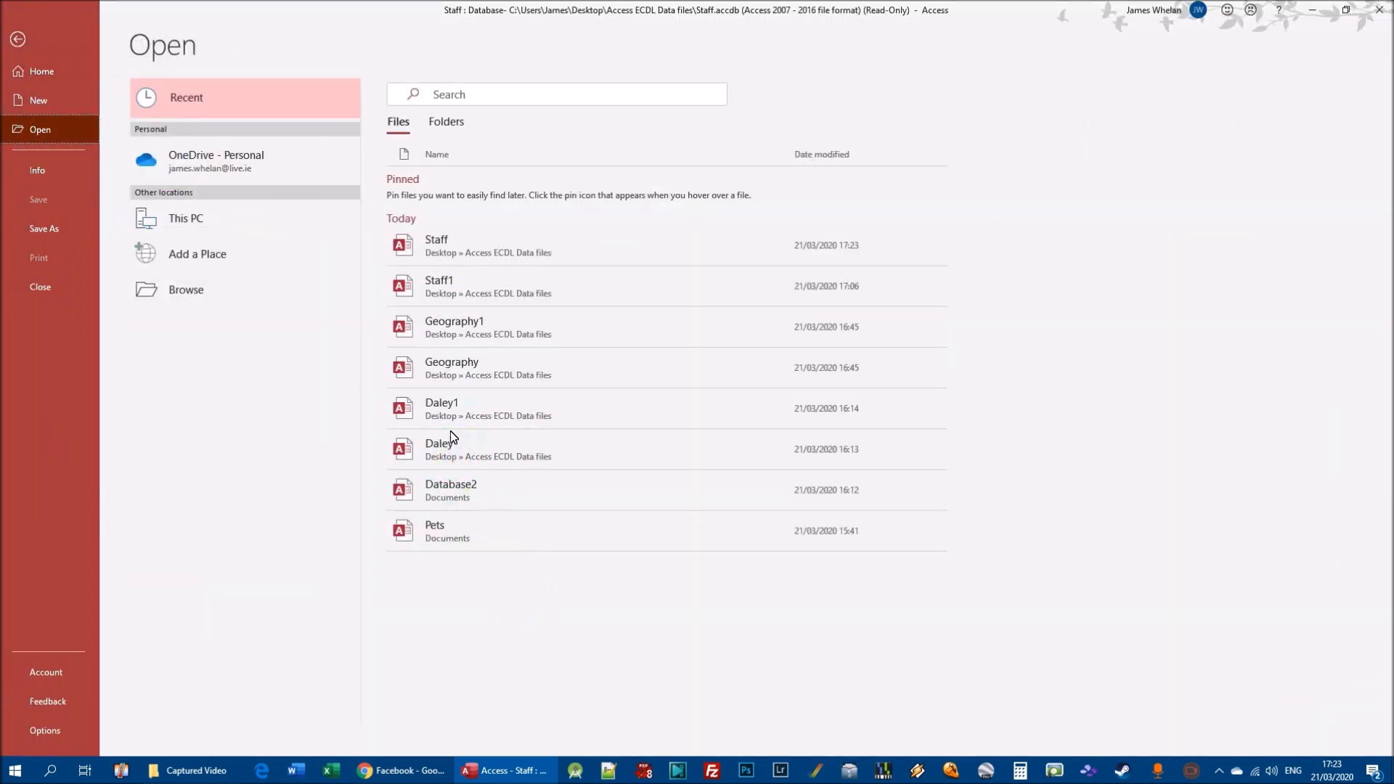
click(464, 291)
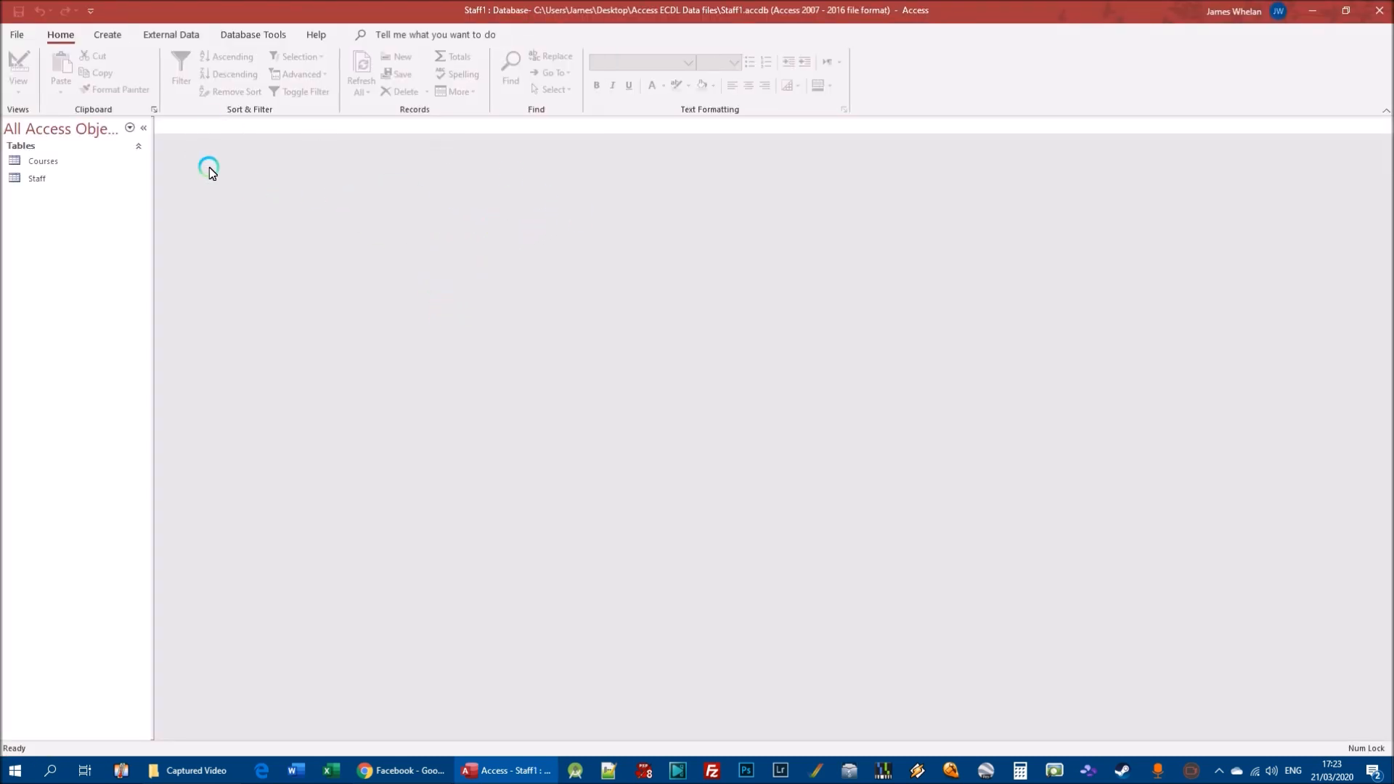
double_click(37, 178)
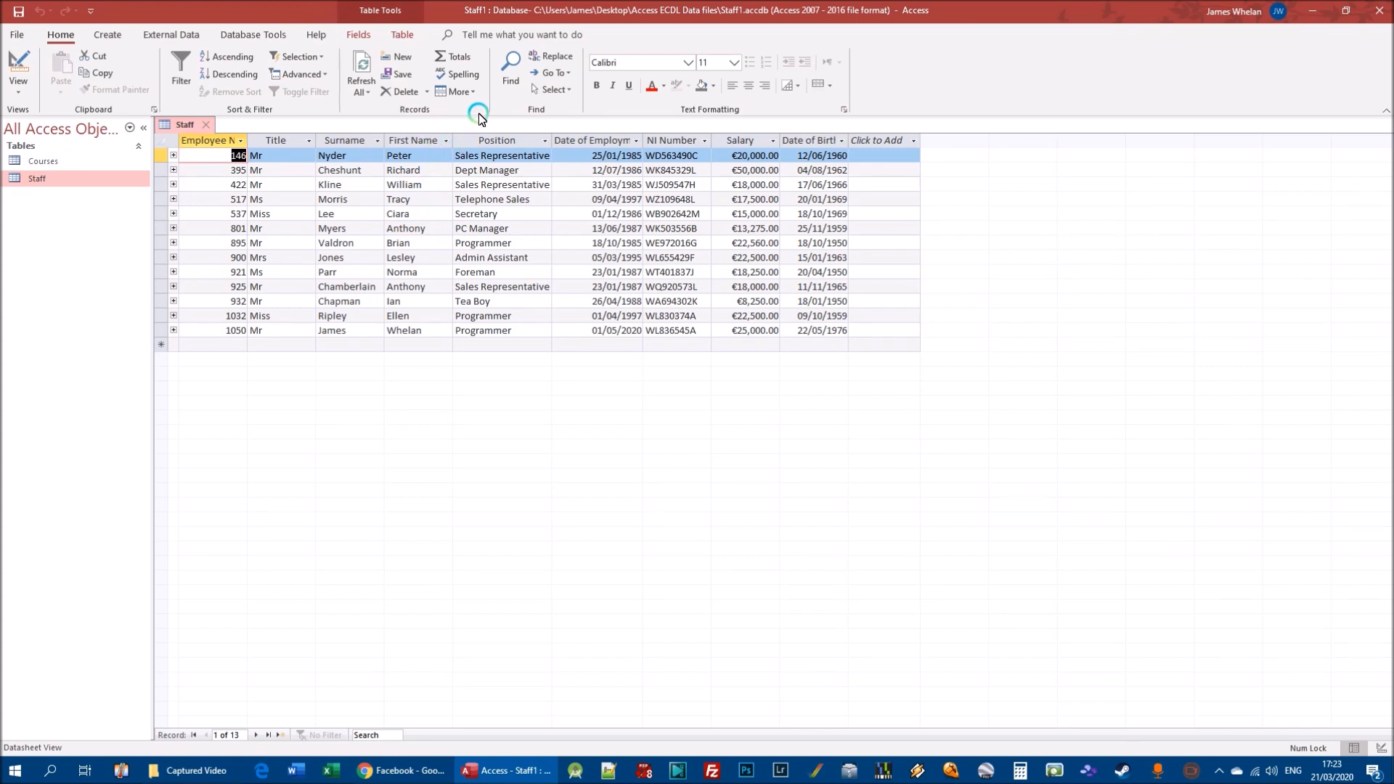
Step: Check the Staff table's printed layout in Print Preview and return to the datasheet
click(18, 35)
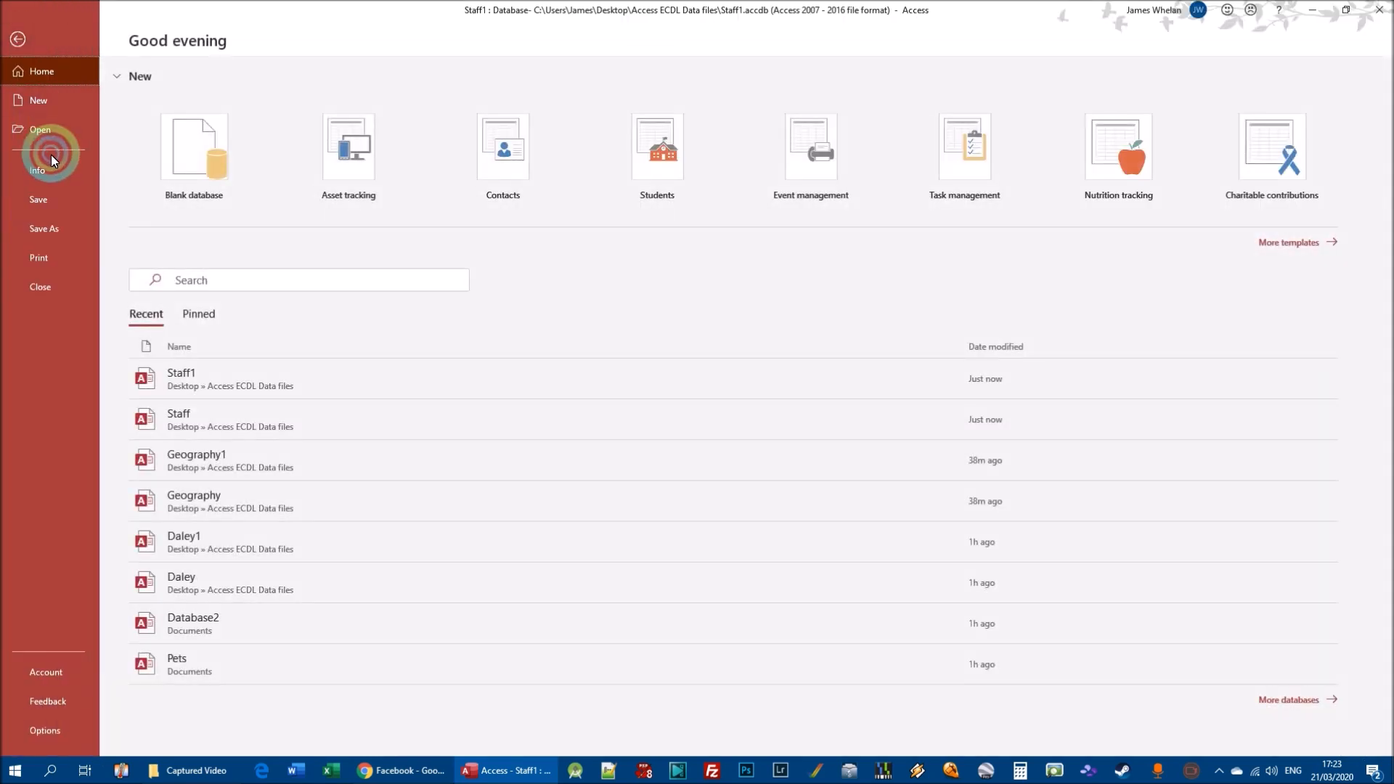
click(53, 262)
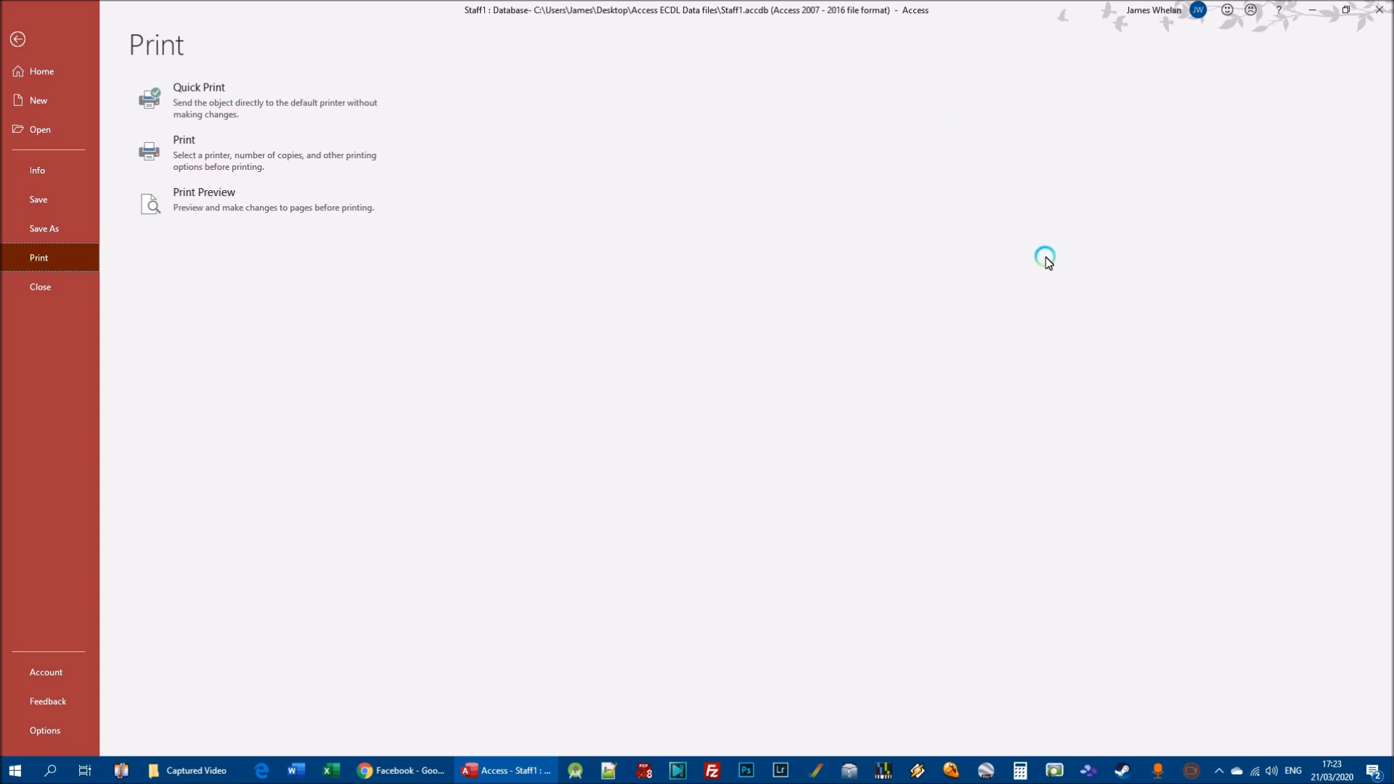
click(204, 196)
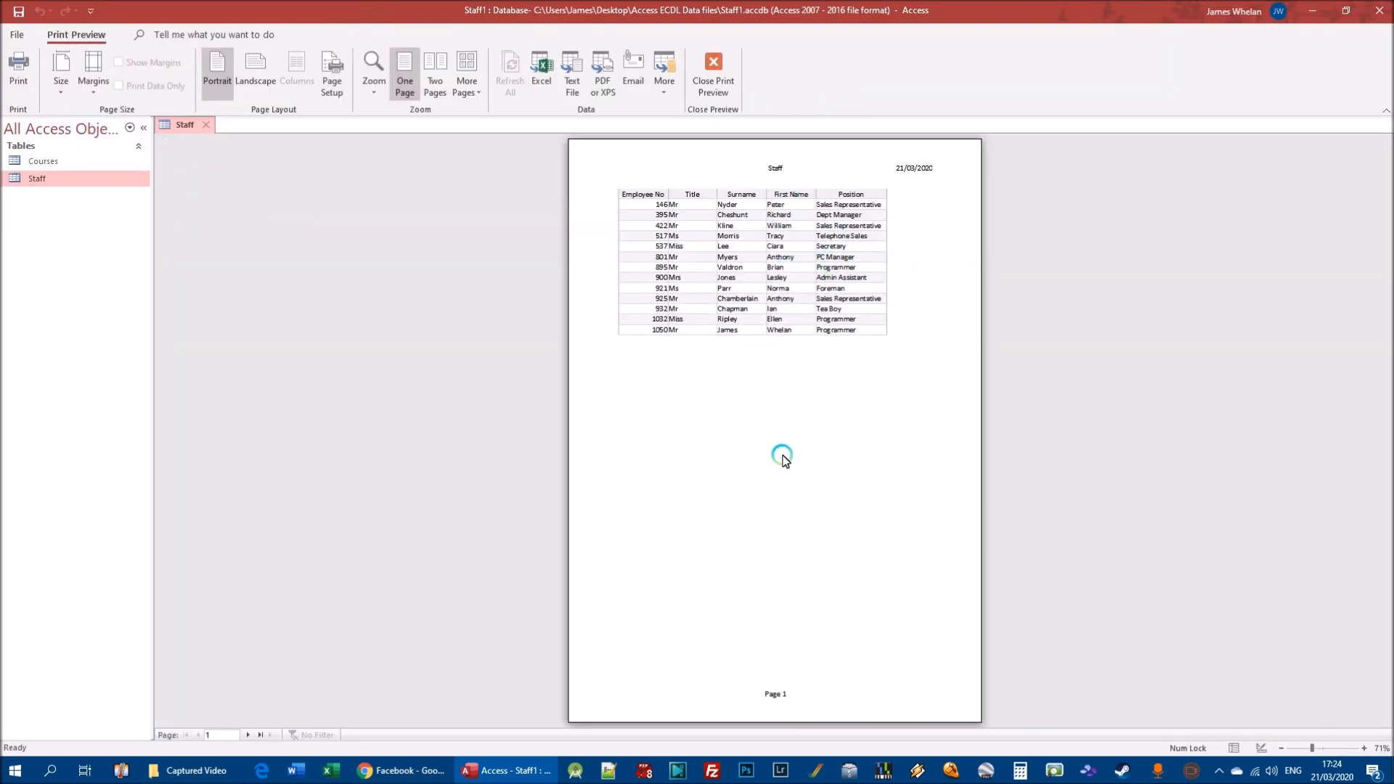
click(715, 69)
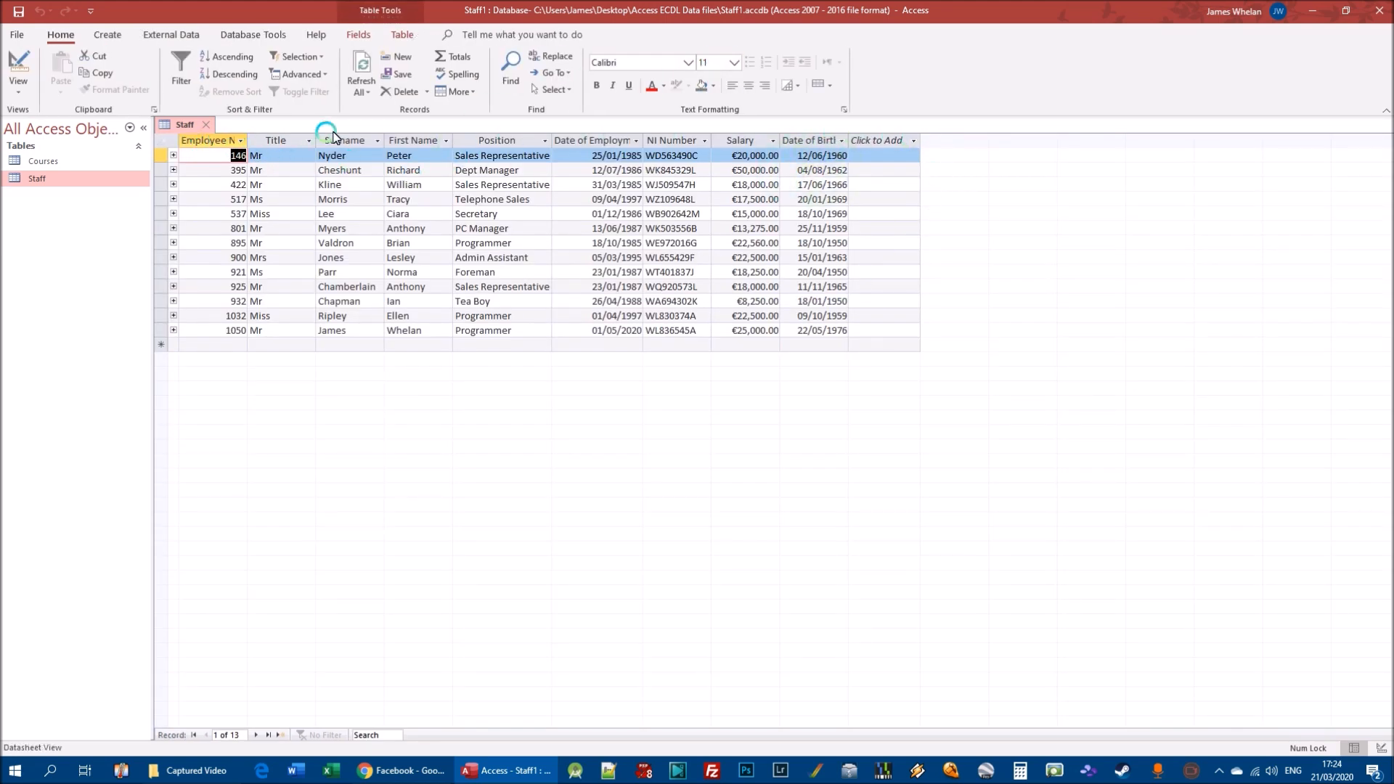
Step: Open the Staff table in Print Preview and set the page orientation to Landscape
click(16, 34)
click(38, 257)
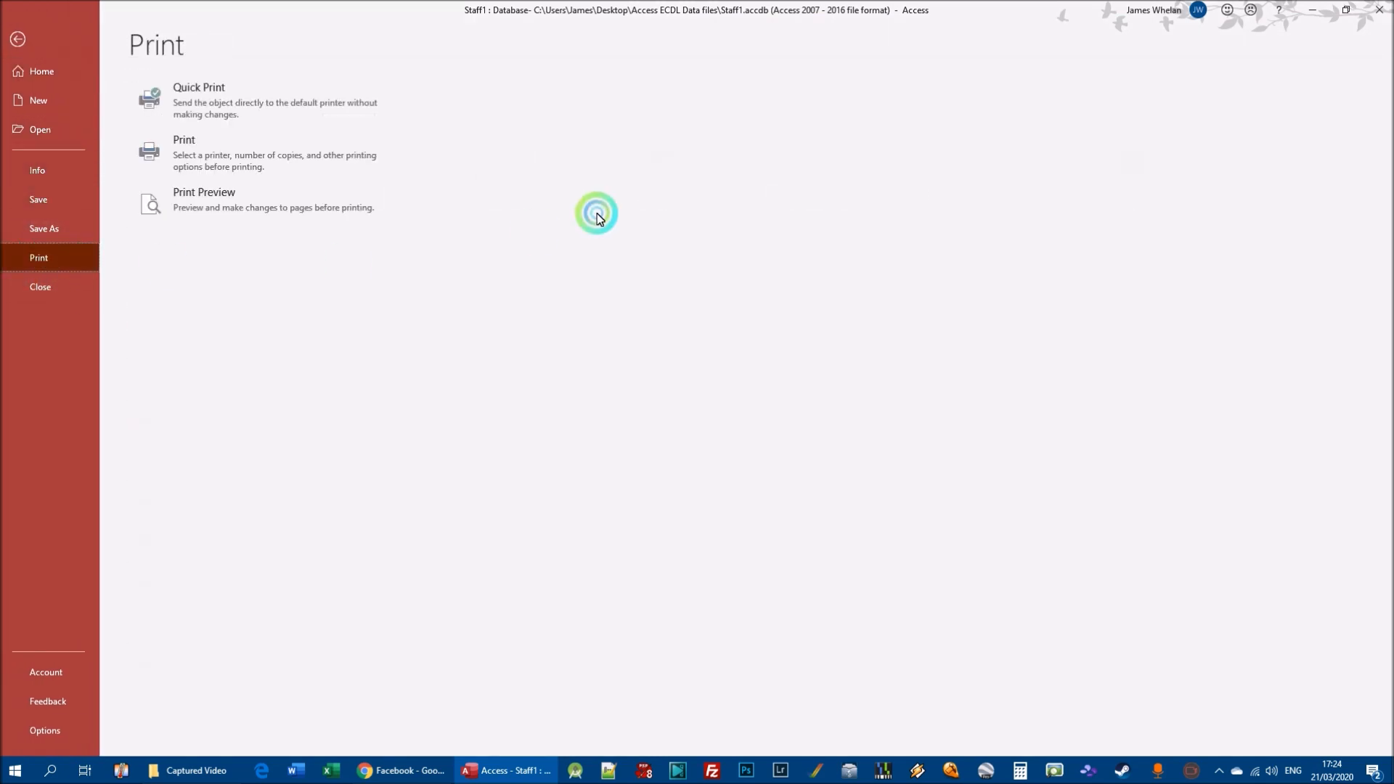
click(242, 193)
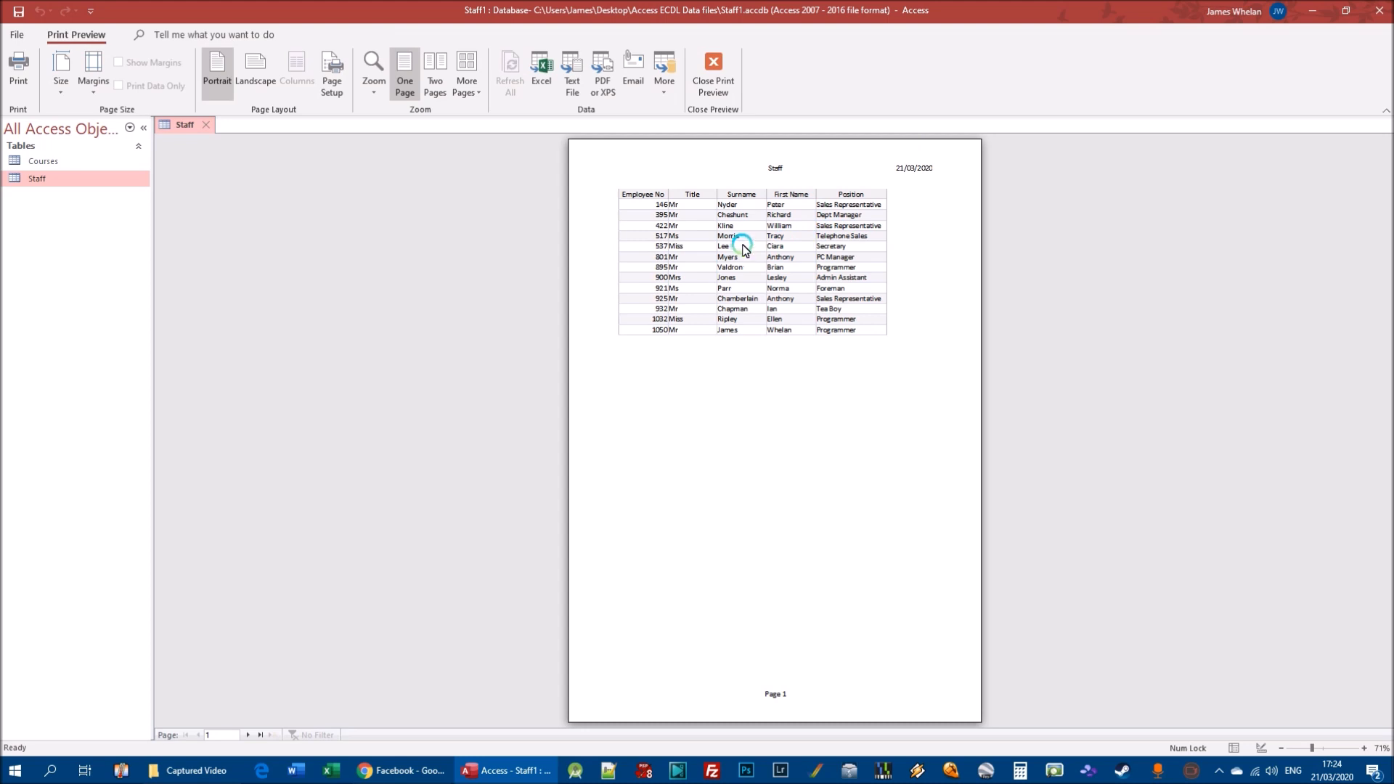
click(252, 66)
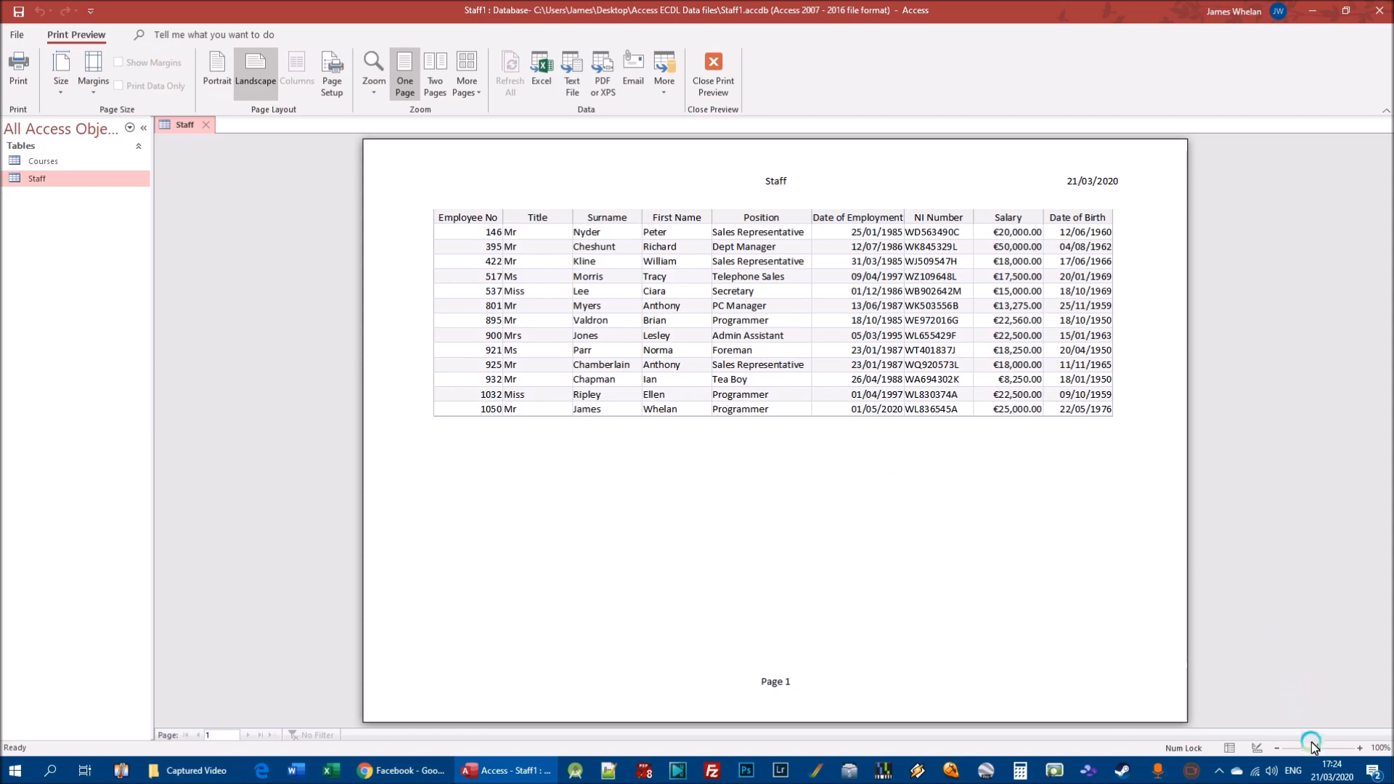
Step: Enlarge the Staff preview to 100%, switch it to the two-page display and check the other multi-page options
drag(1319, 748, 1316, 752)
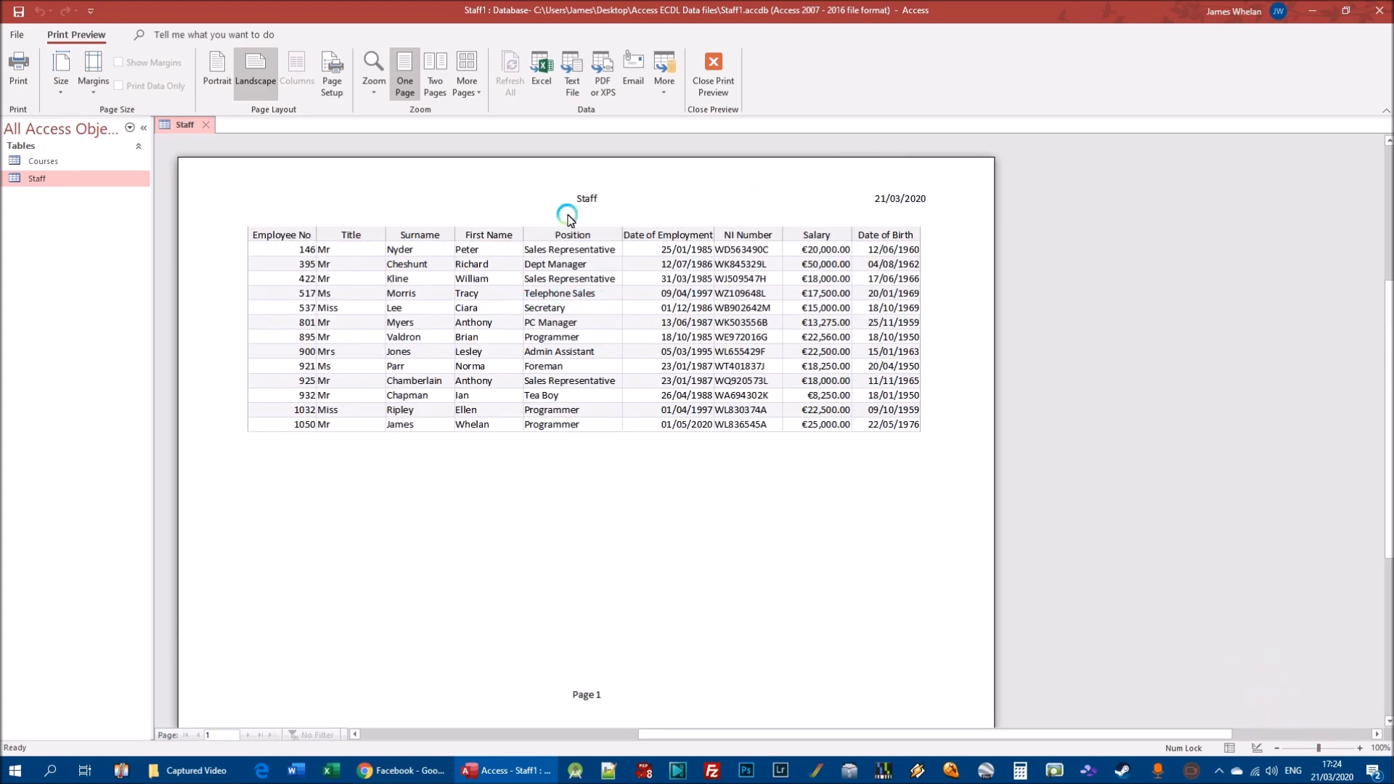
click(433, 74)
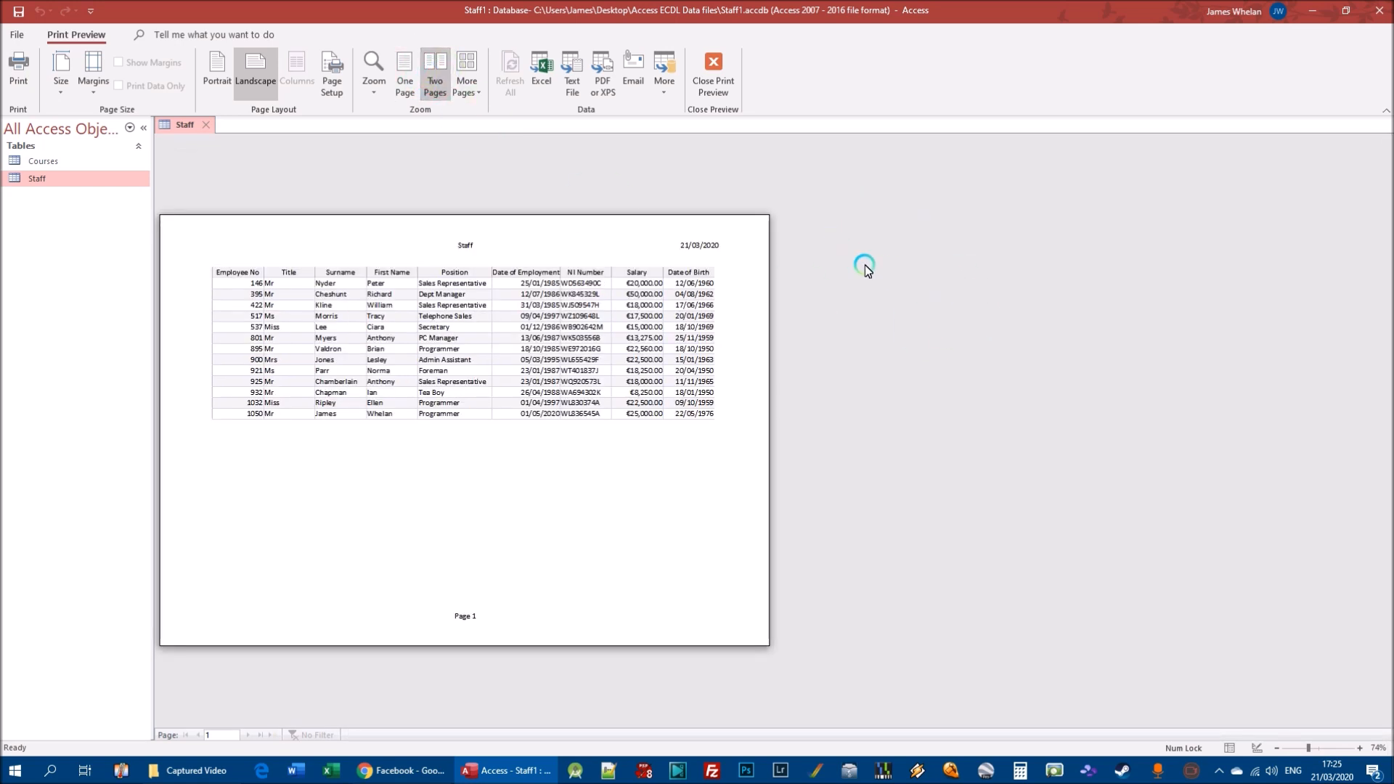
click(467, 72)
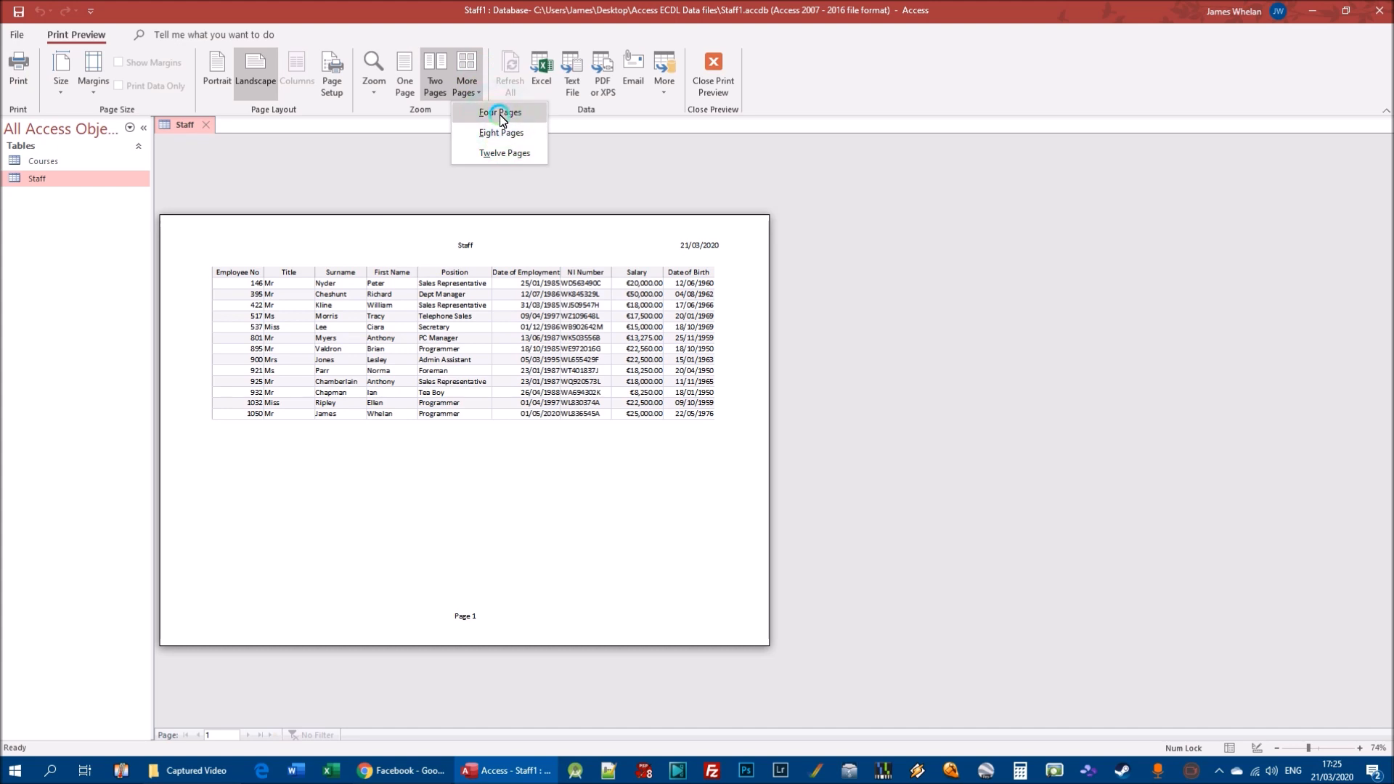
click(883, 279)
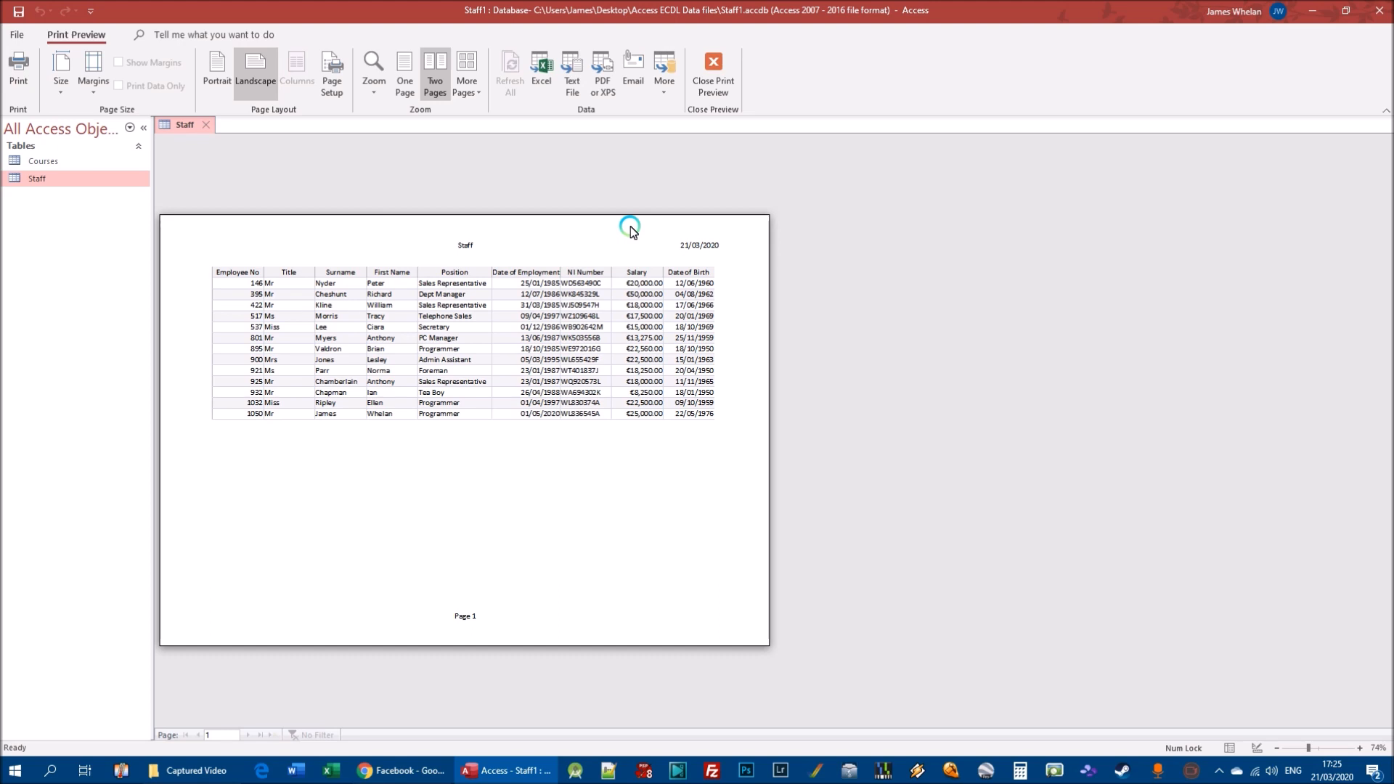
Step: Look through the available paper sizes for the Staff printout and choose A4
click(63, 89)
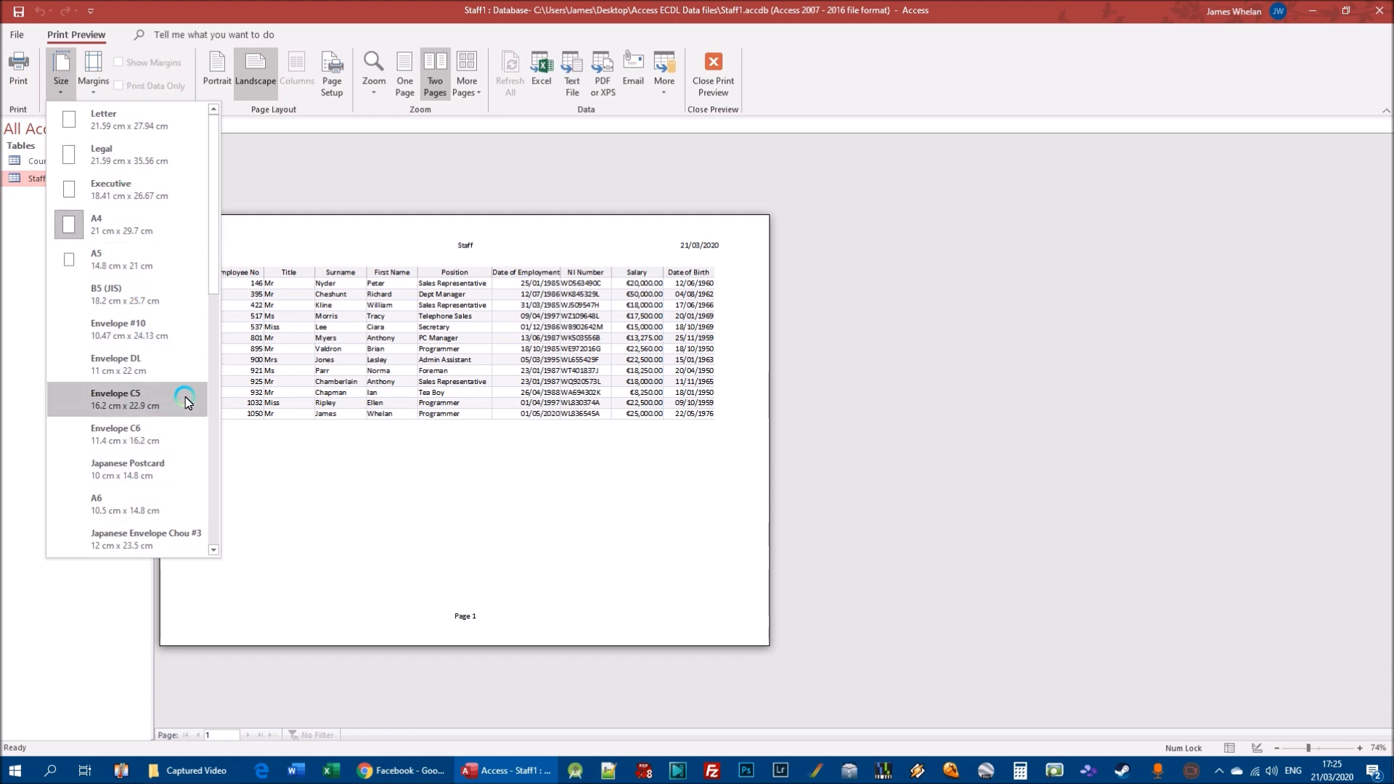
scroll(185, 407, down, 6)
drag(212, 414, 326, 224)
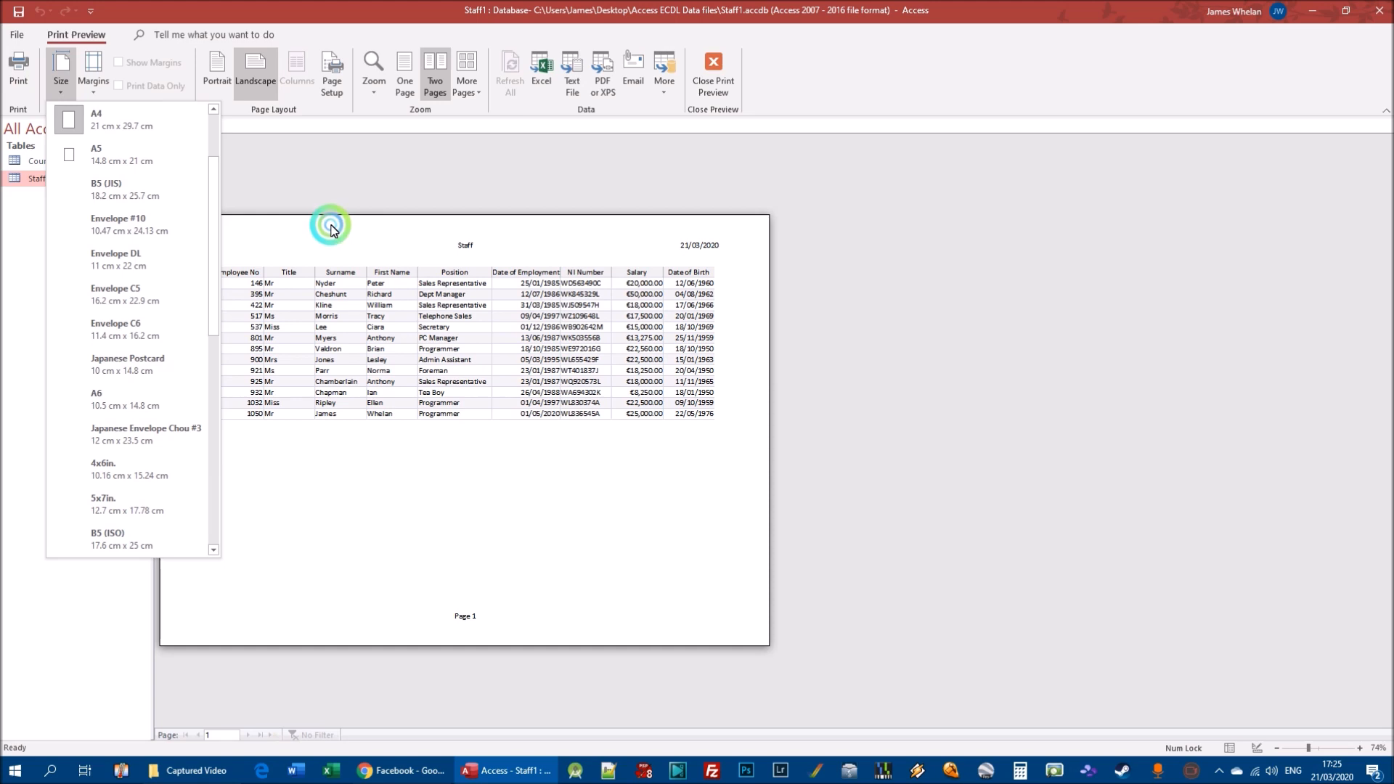
click(116, 120)
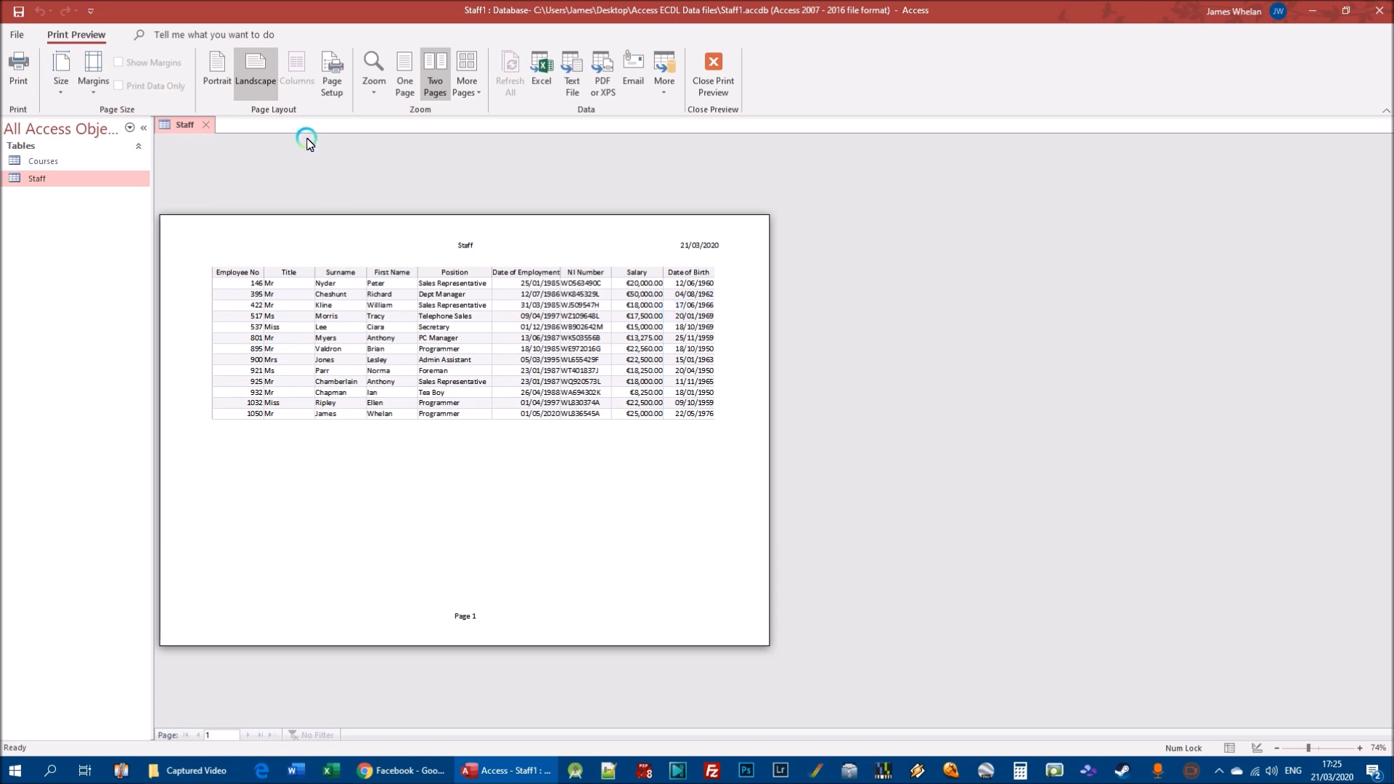
Step: Compare the Wide and Normal margins for the Staff printout, keep Normal, and close the print preview
click(101, 98)
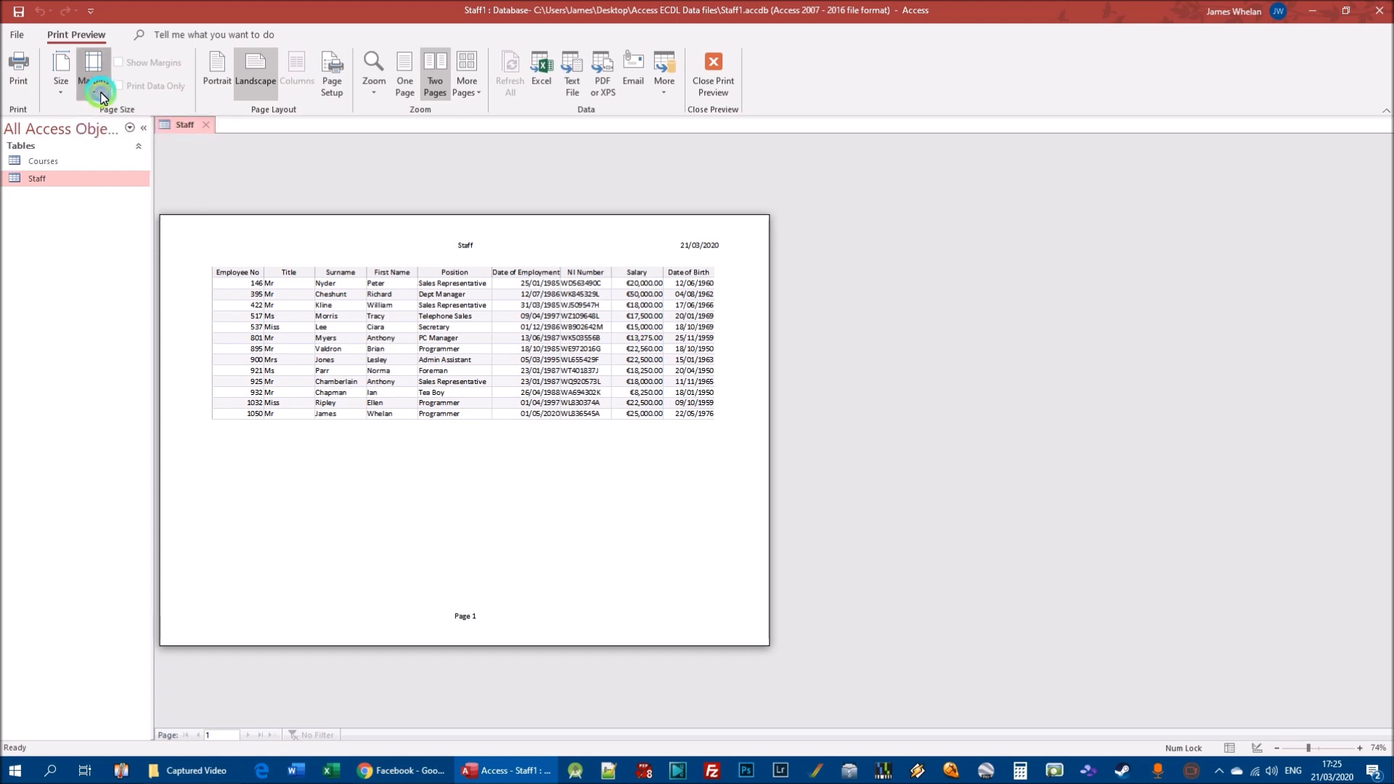
click(182, 278)
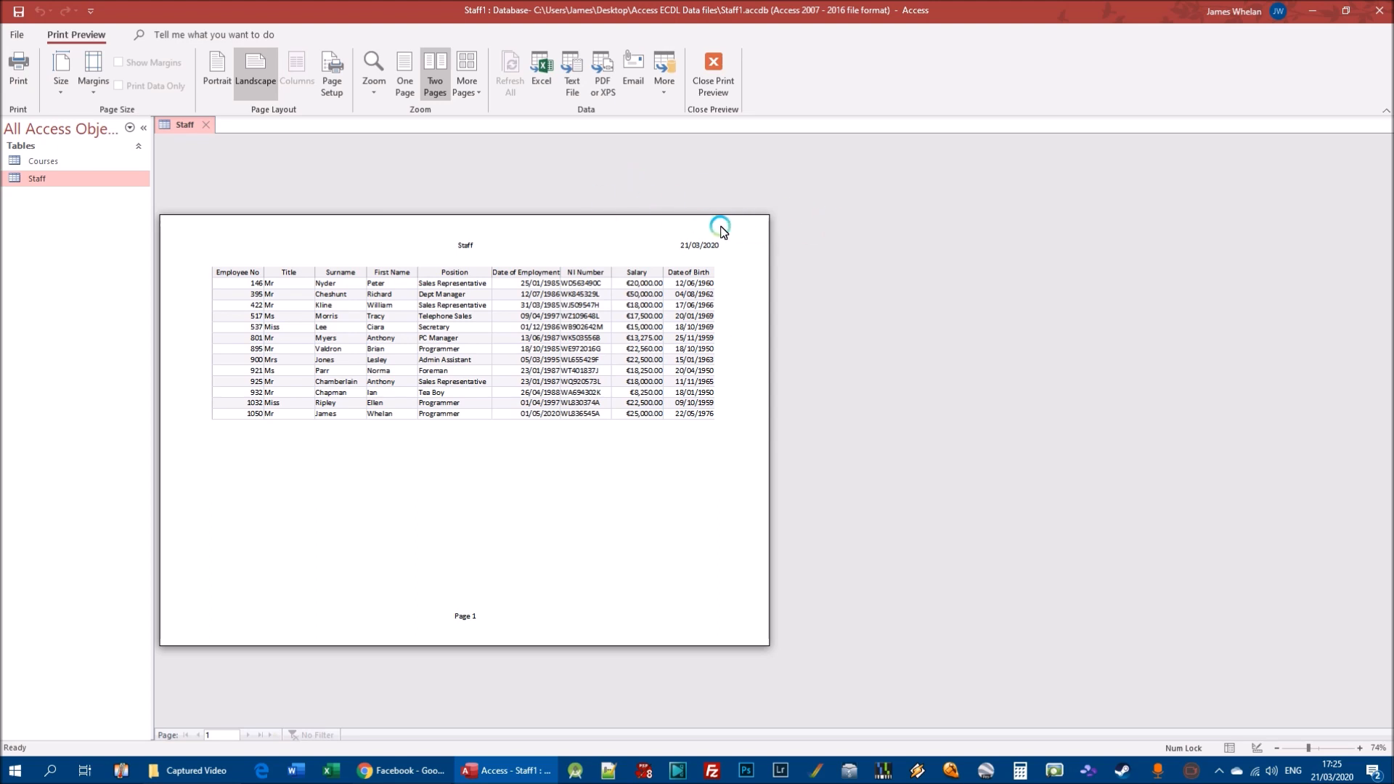
click(95, 87)
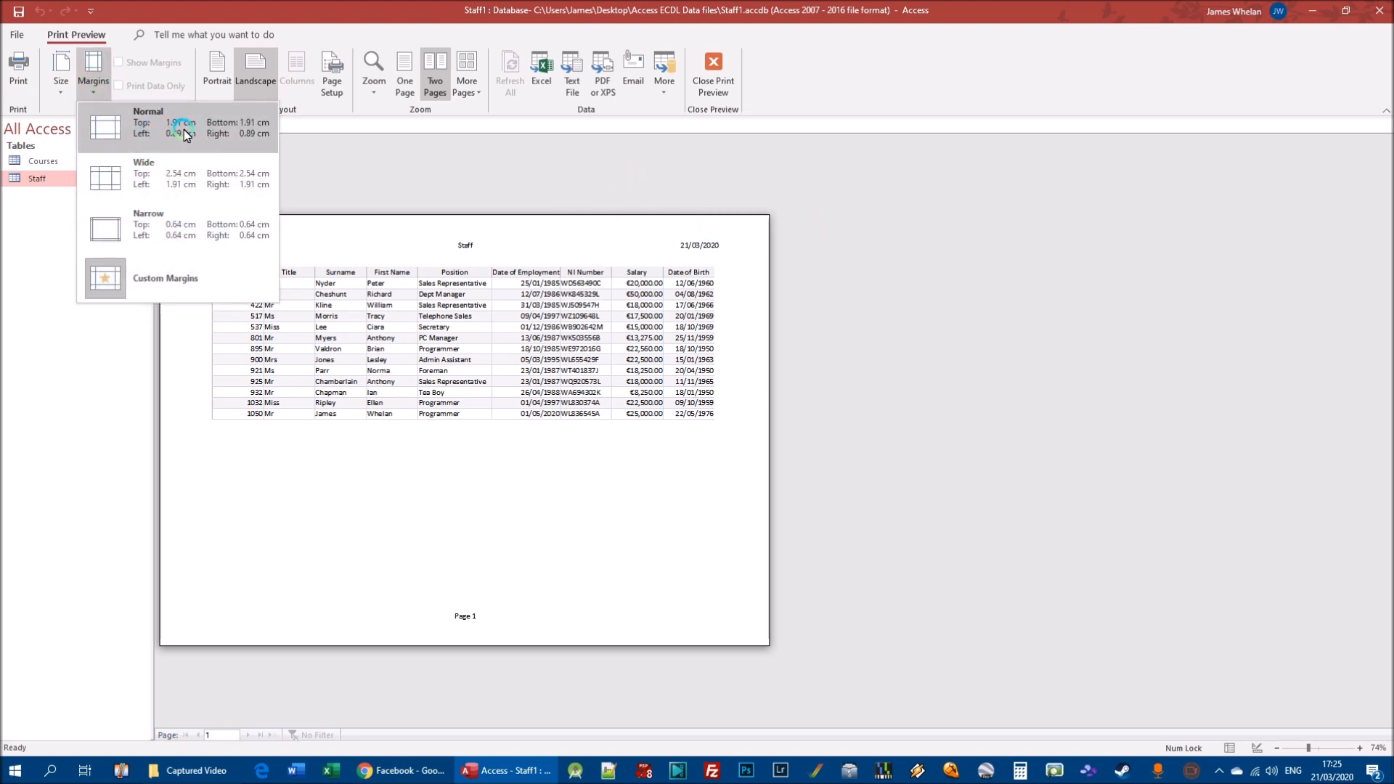
click(175, 177)
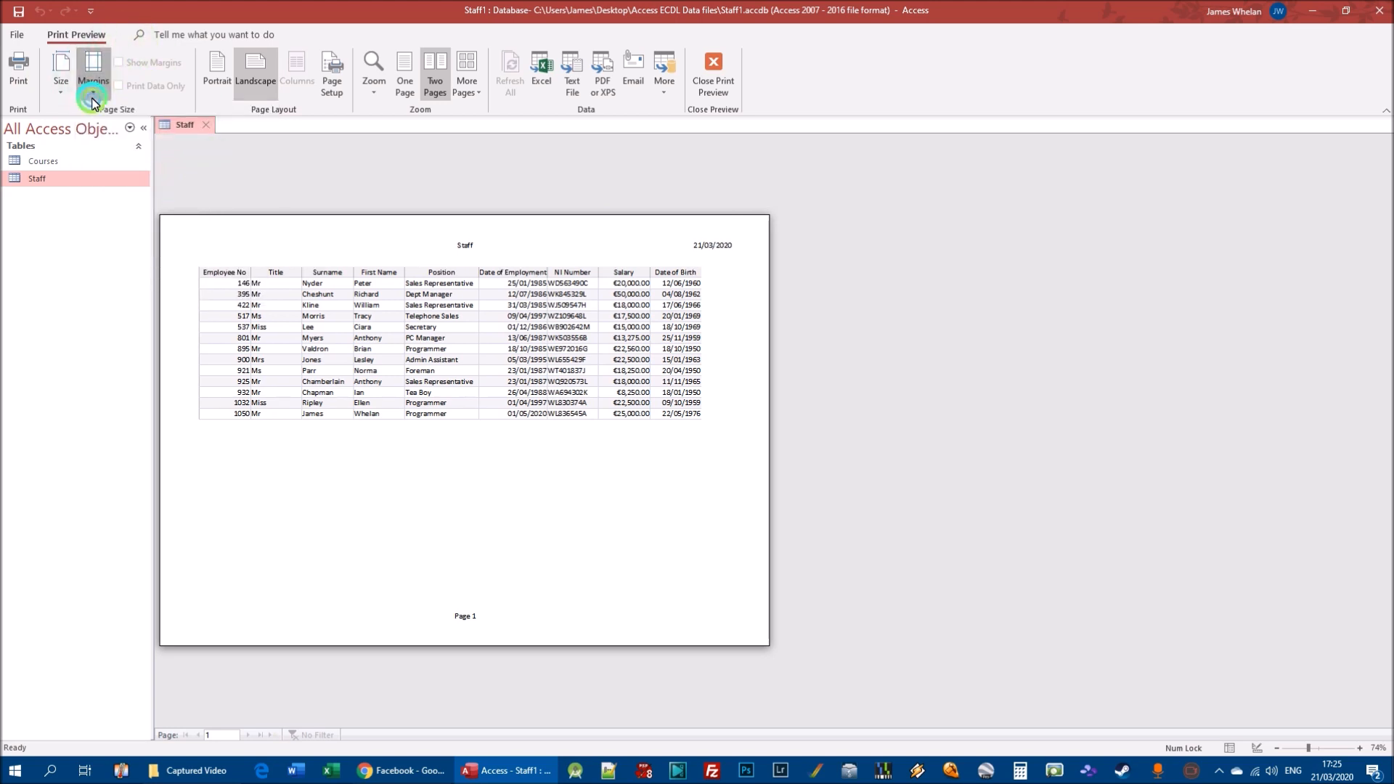
click(92, 102)
click(178, 155)
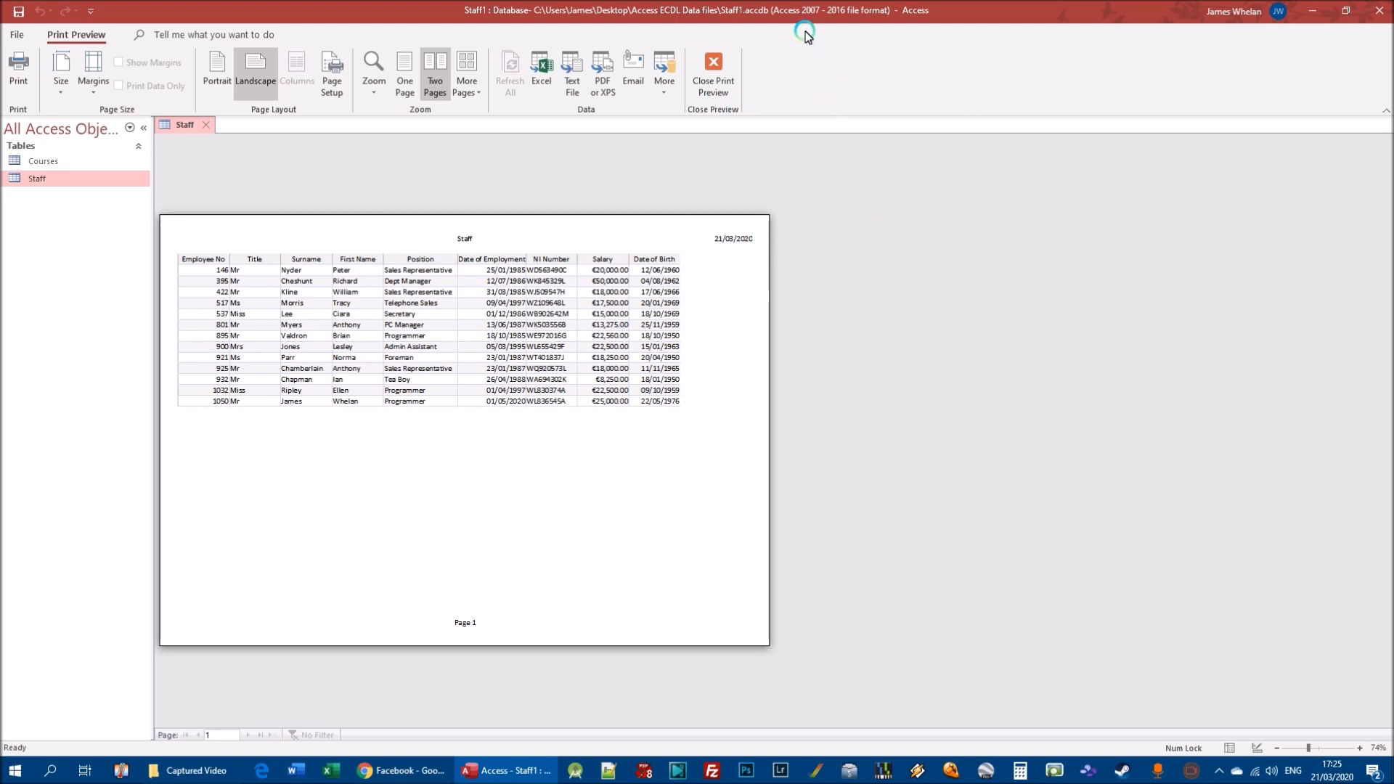
click(716, 85)
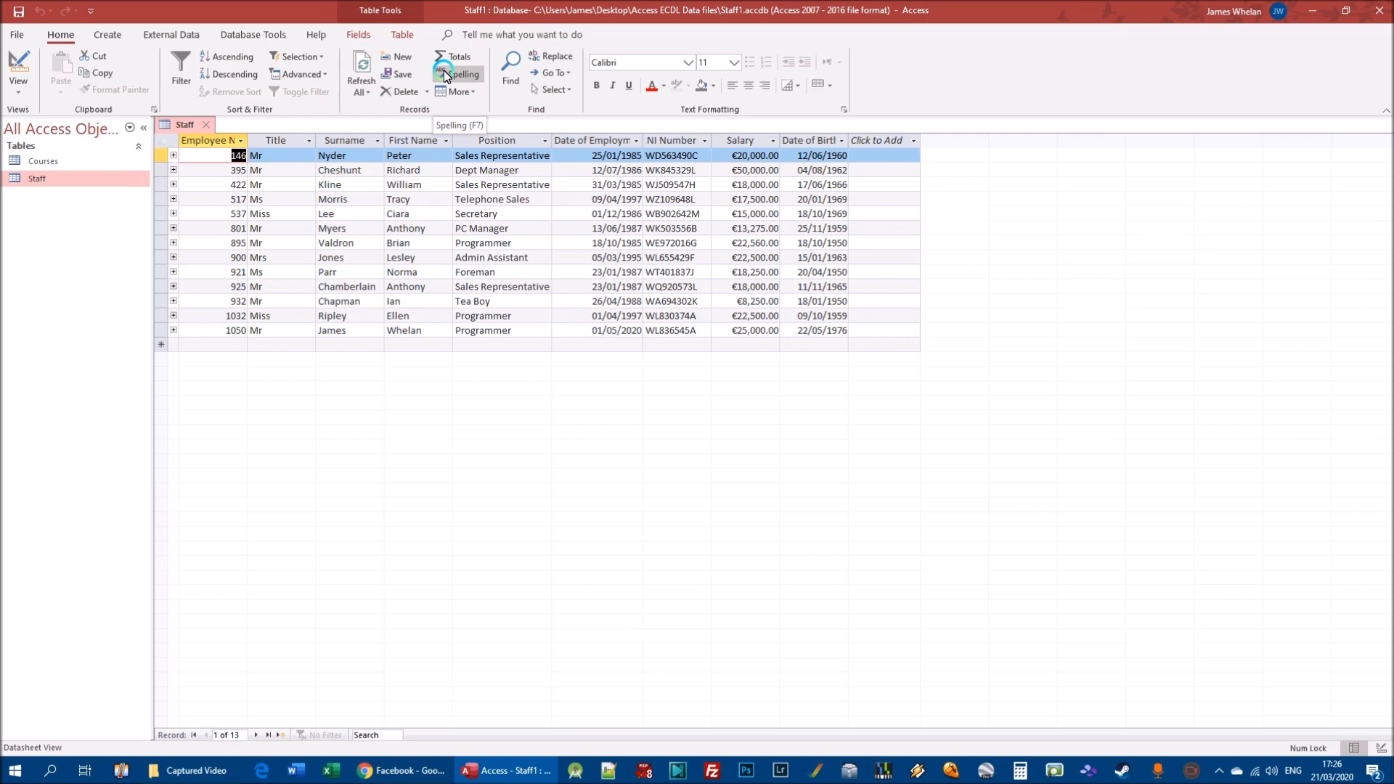
Step: Open the Geography1 database and display its Country table in Datasheet View
click(27, 32)
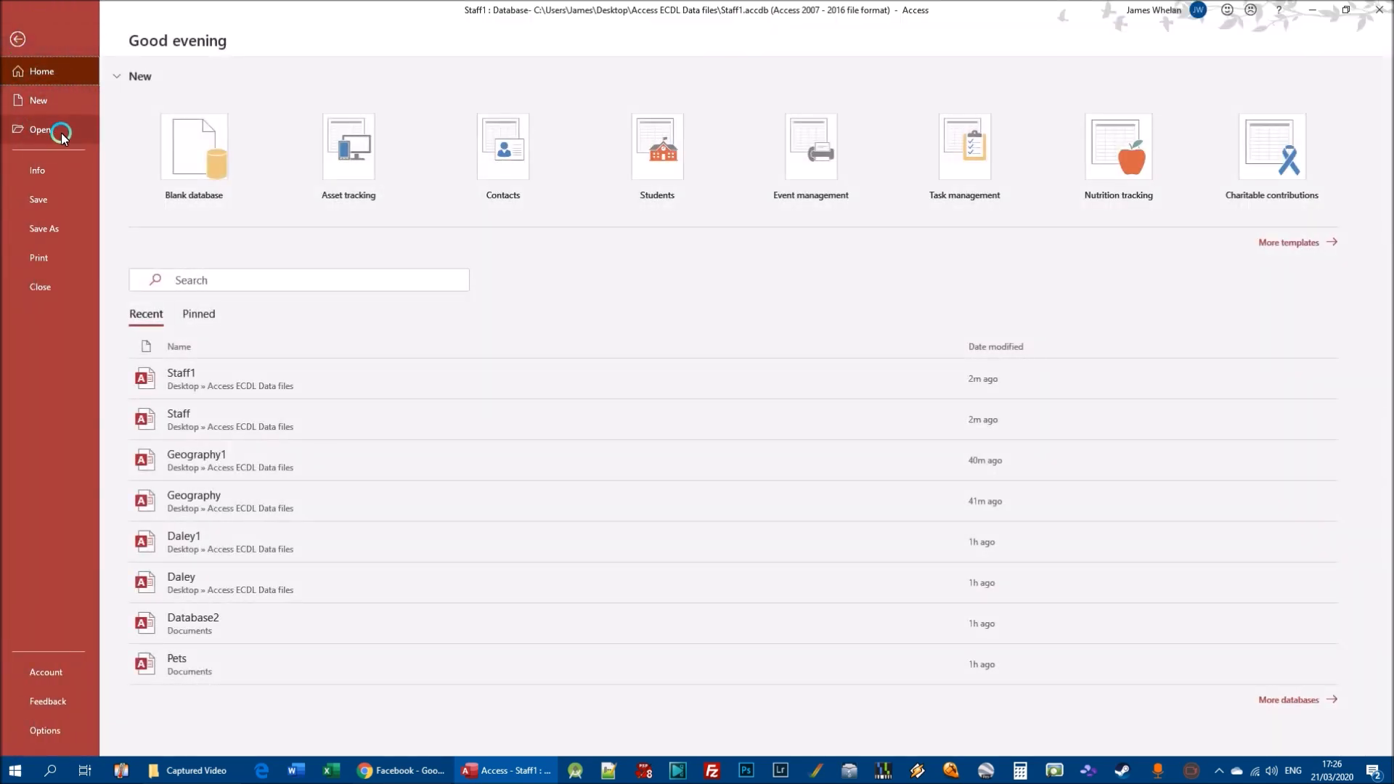
click(61, 133)
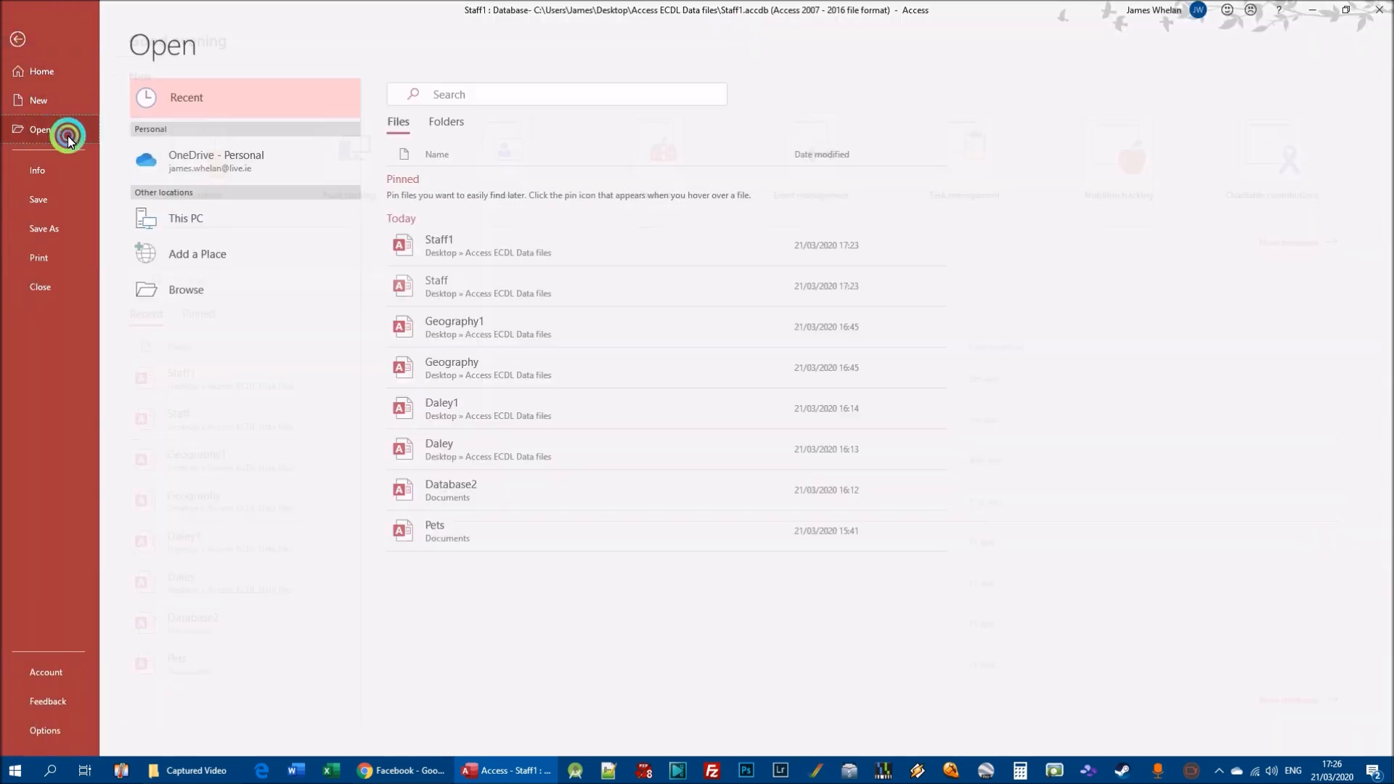
click(349, 287)
double_click(181, 177)
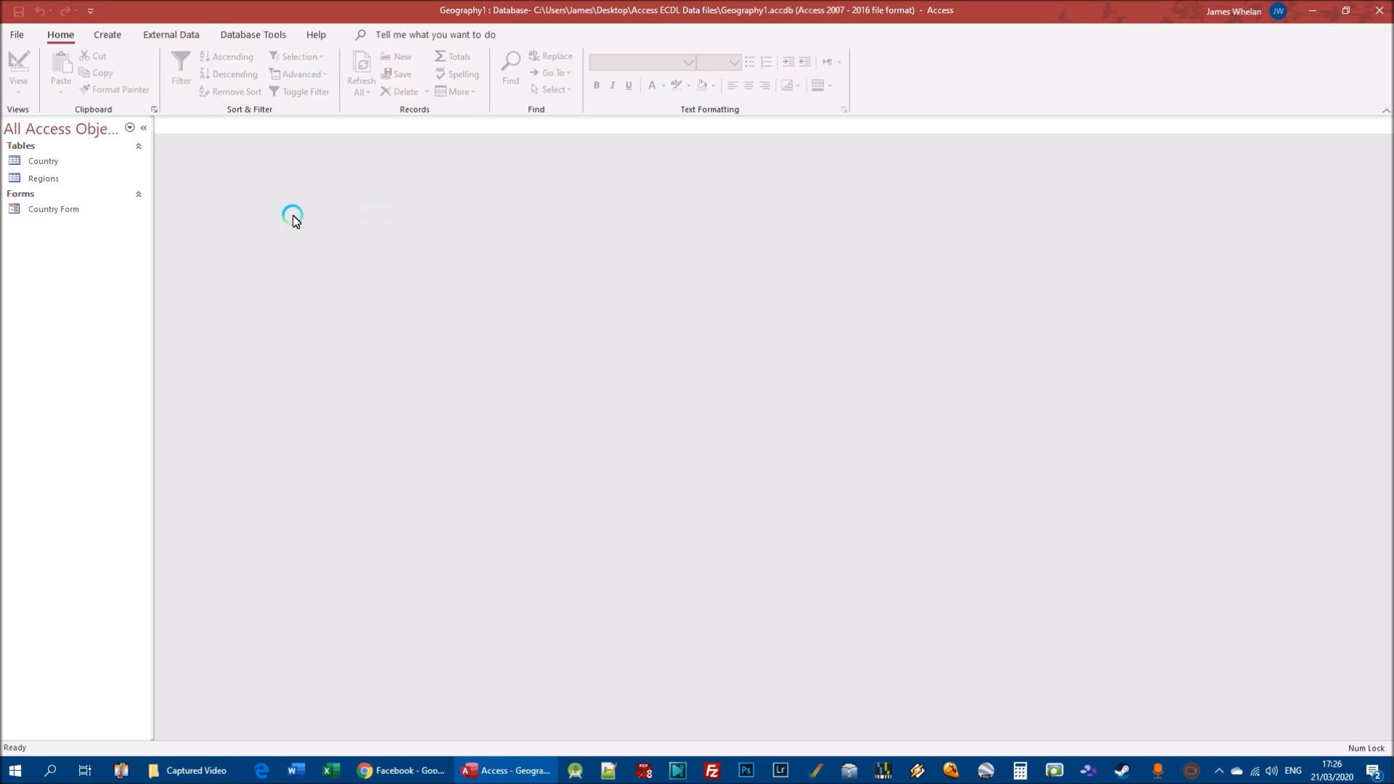
click(44, 163)
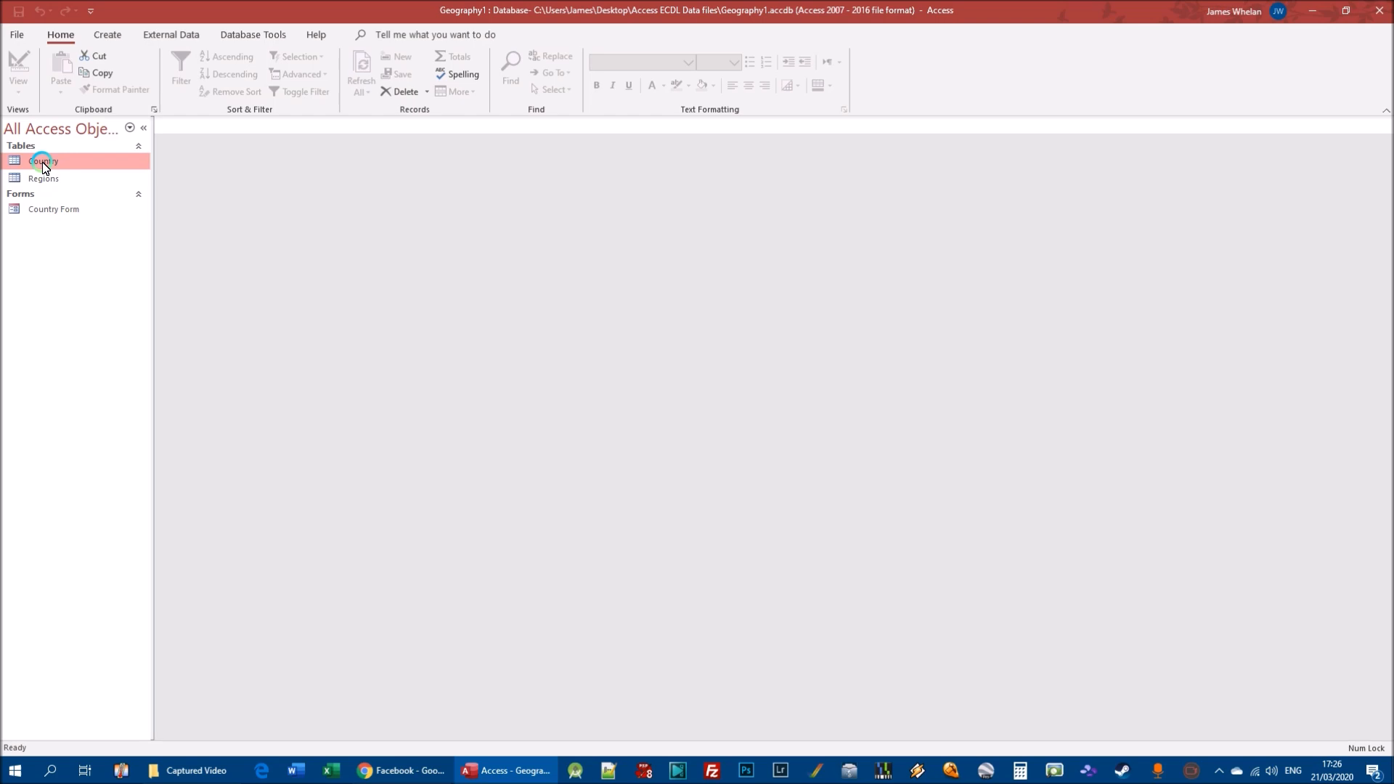
double_click(44, 163)
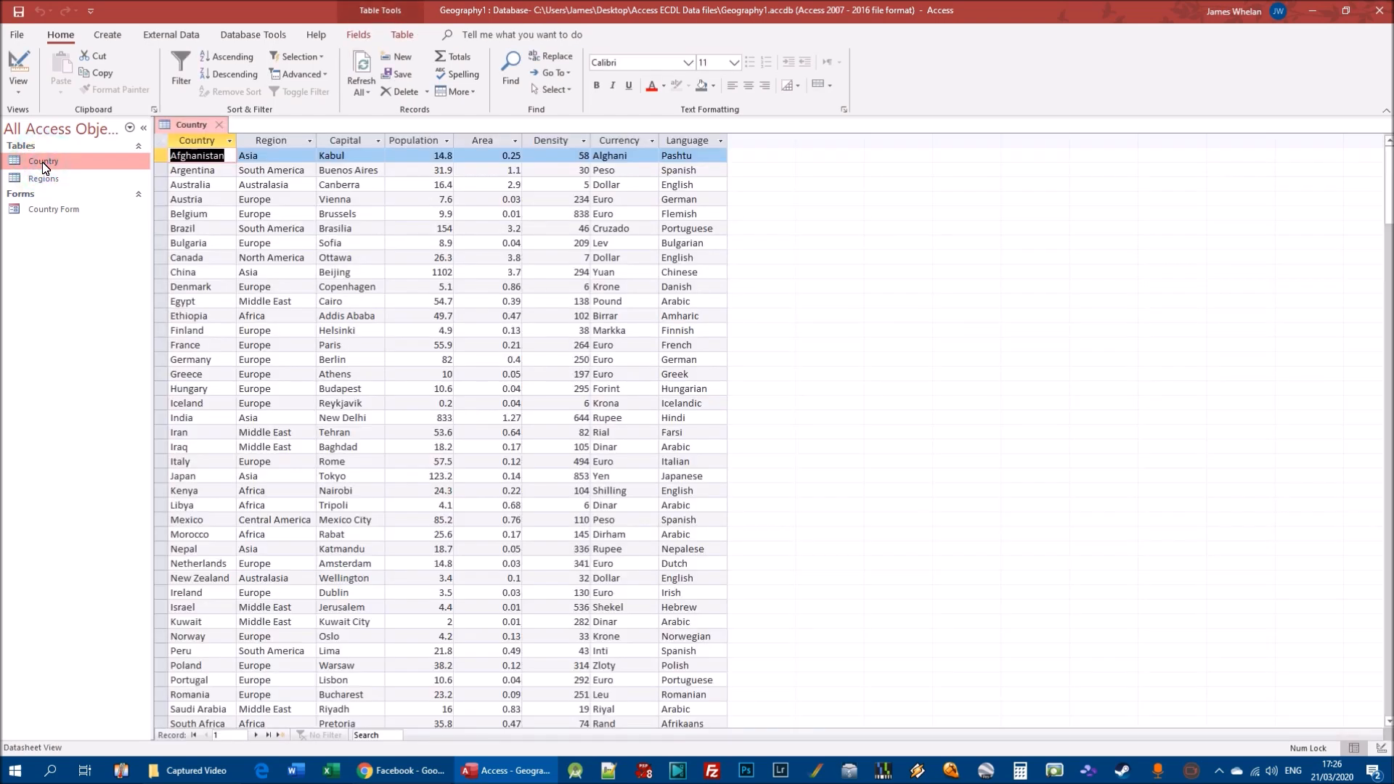
Step: Preview the Country table's printout in the two-page and four-page displays with Landscape orientation
click(21, 38)
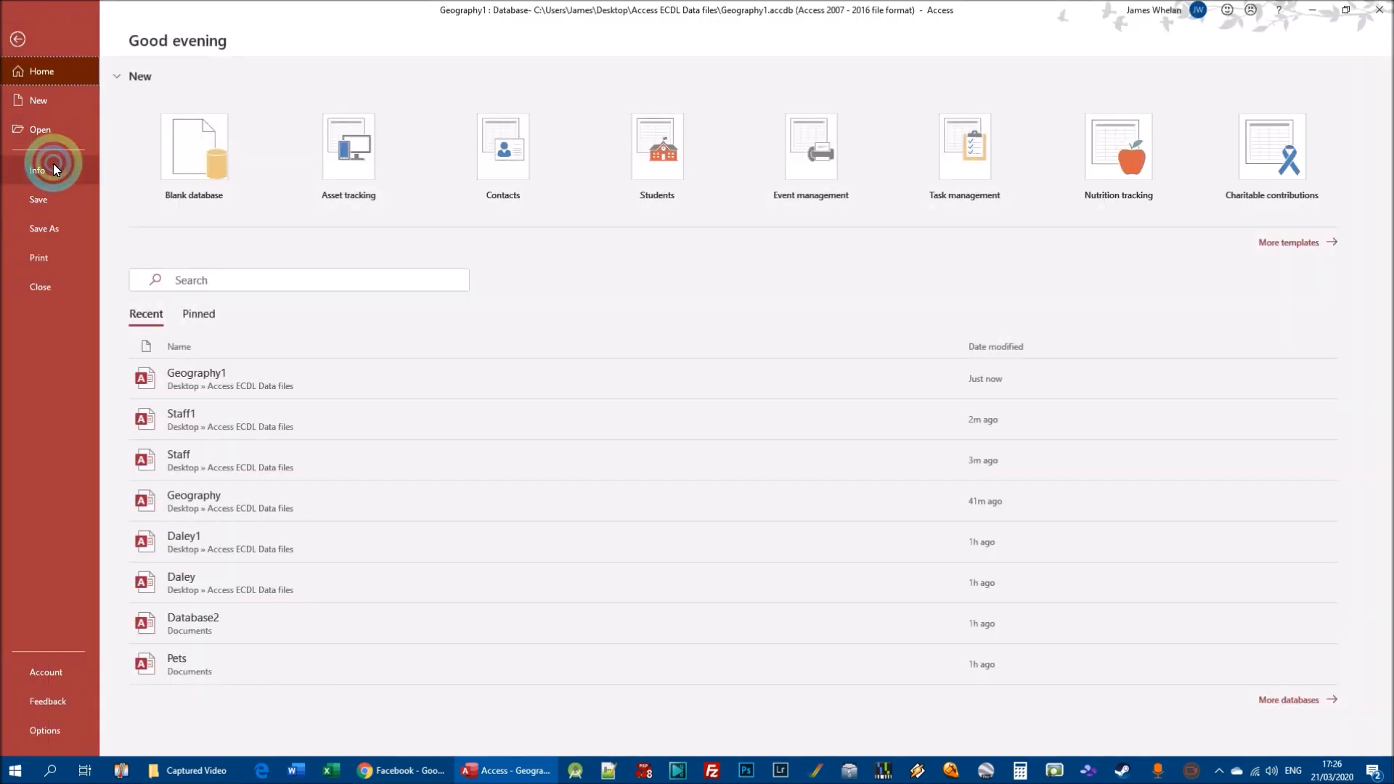
click(44, 258)
click(276, 208)
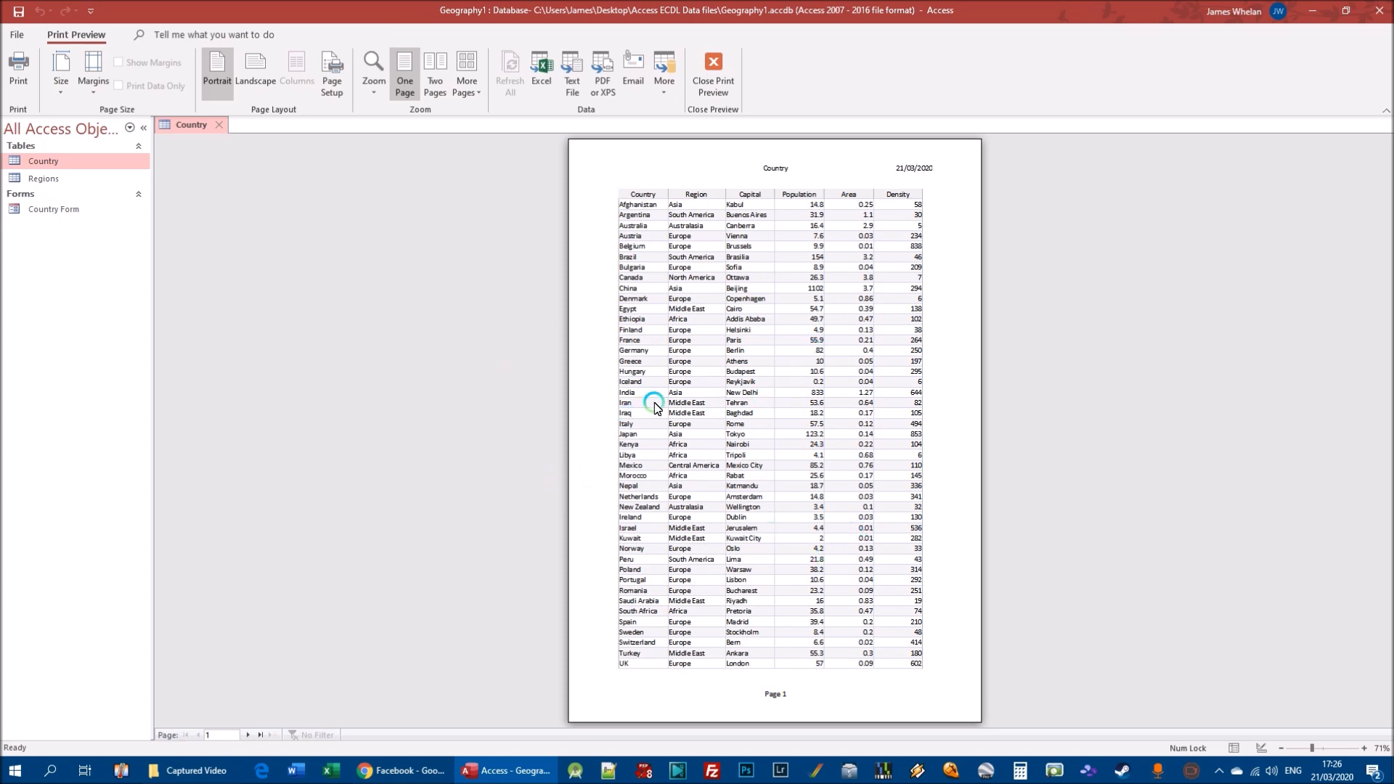
click(440, 87)
click(466, 93)
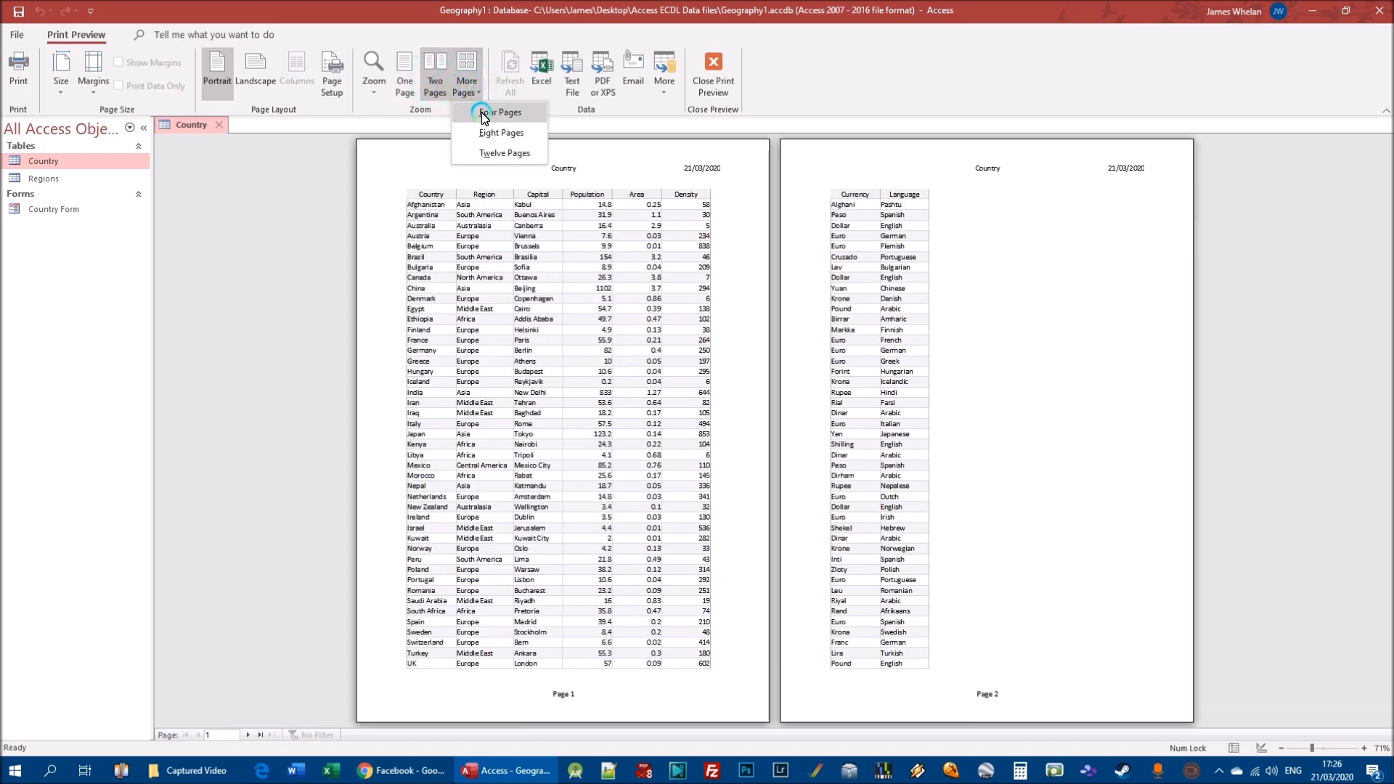
click(485, 116)
click(870, 418)
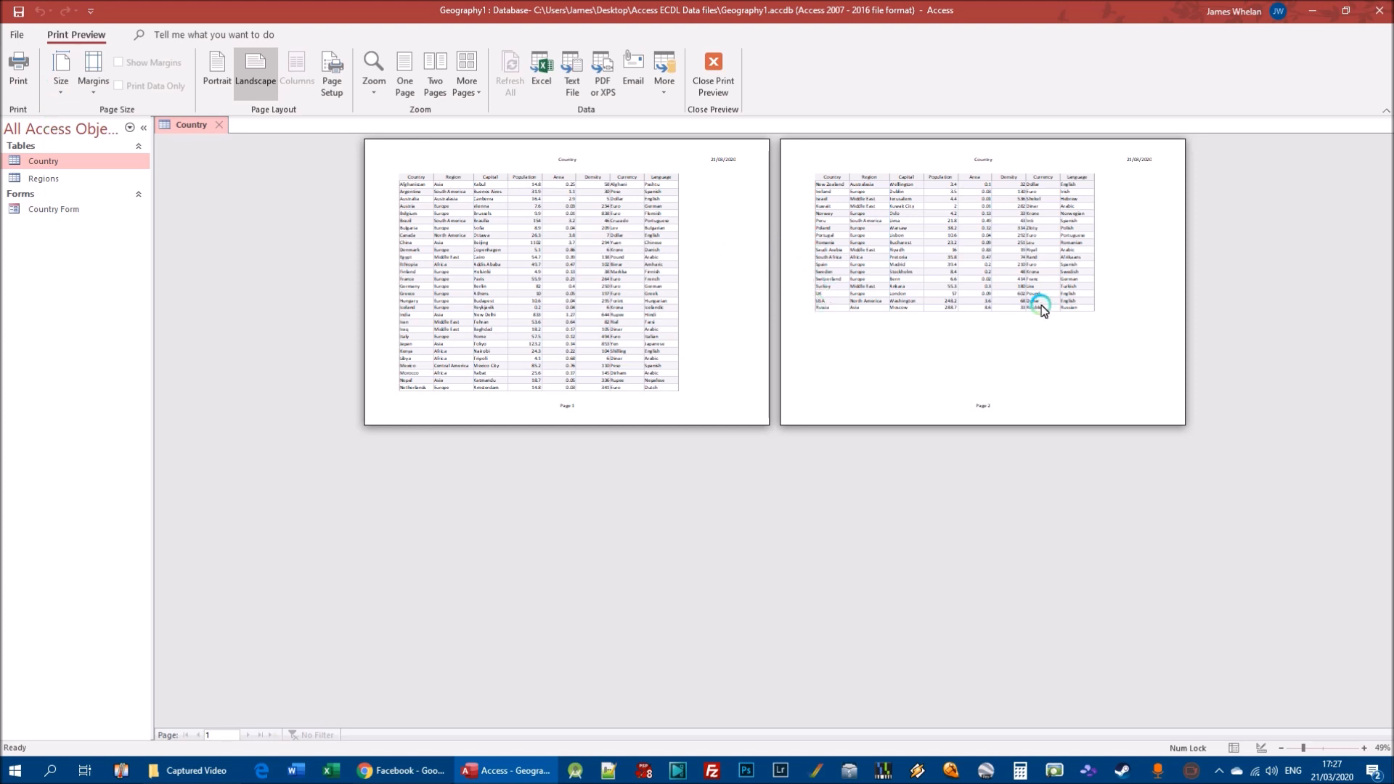
Step: Examine the page range, selected records and number of copies options for printing the Country table, and cancel without printing
click(21, 69)
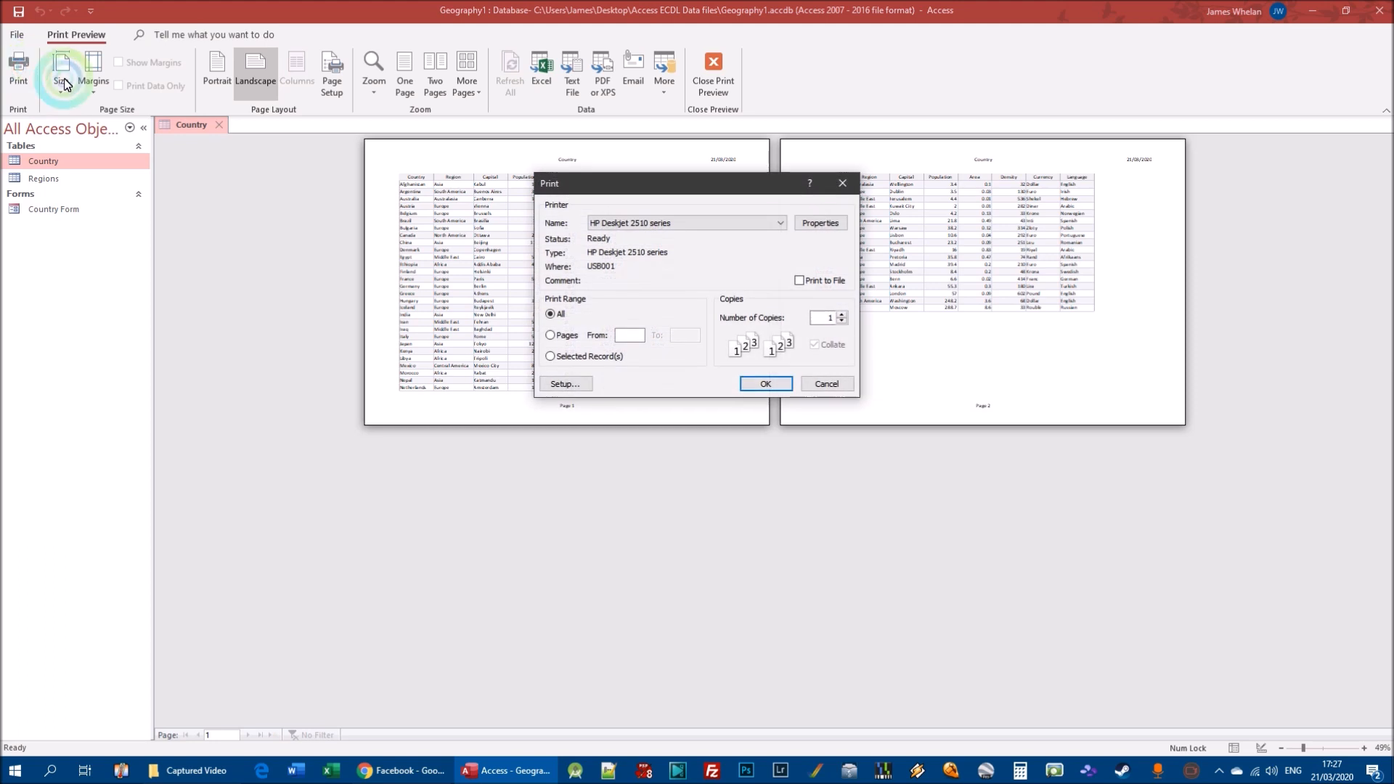
drag(686, 279, 498, 443)
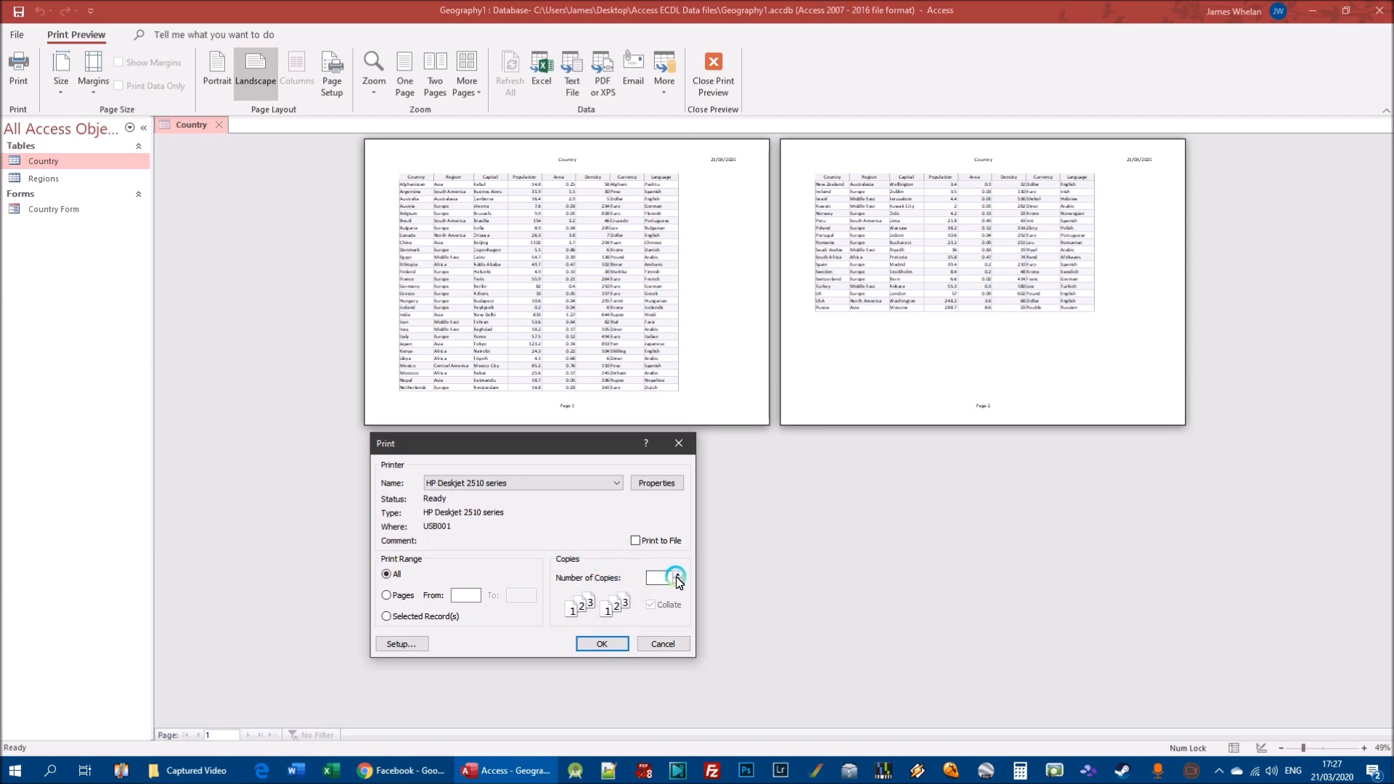
click(406, 595)
click(406, 596)
click(463, 597)
click(416, 617)
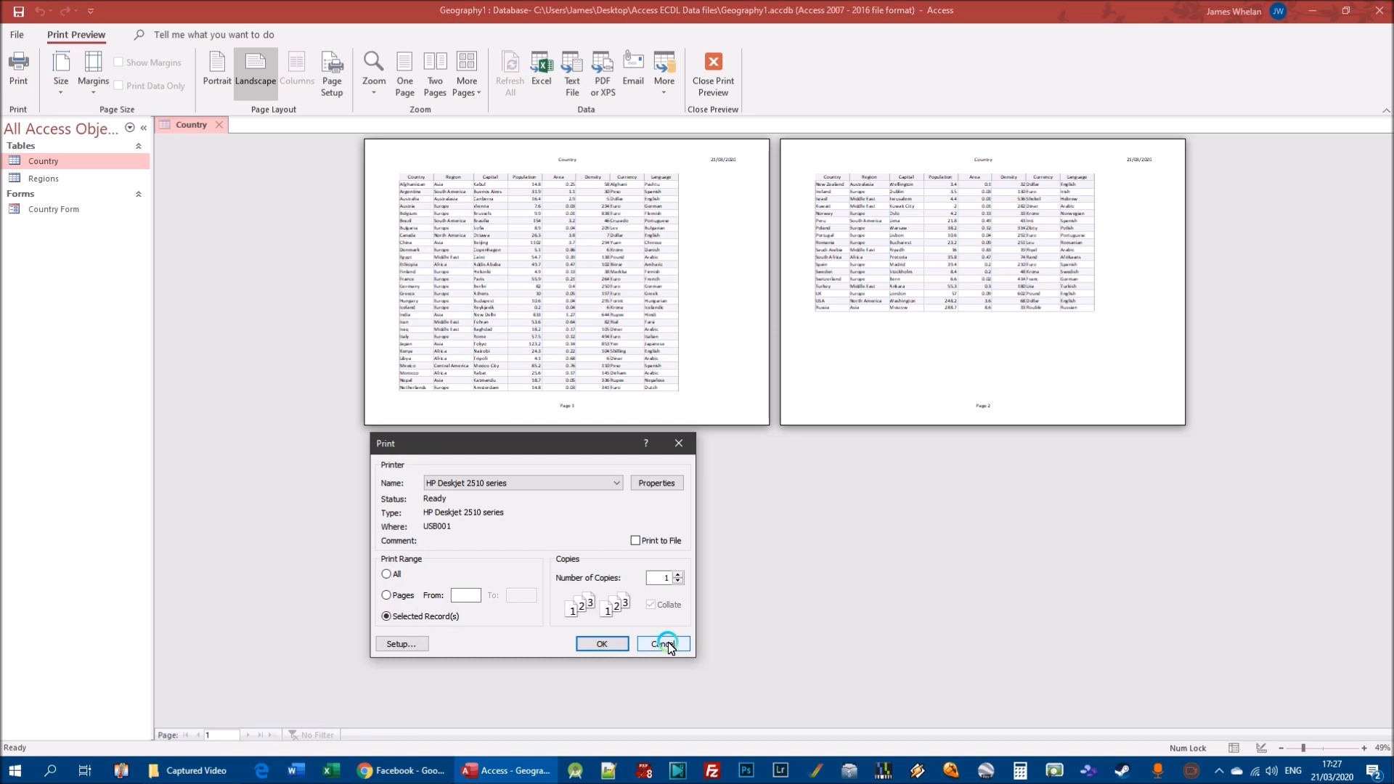
click(666, 580)
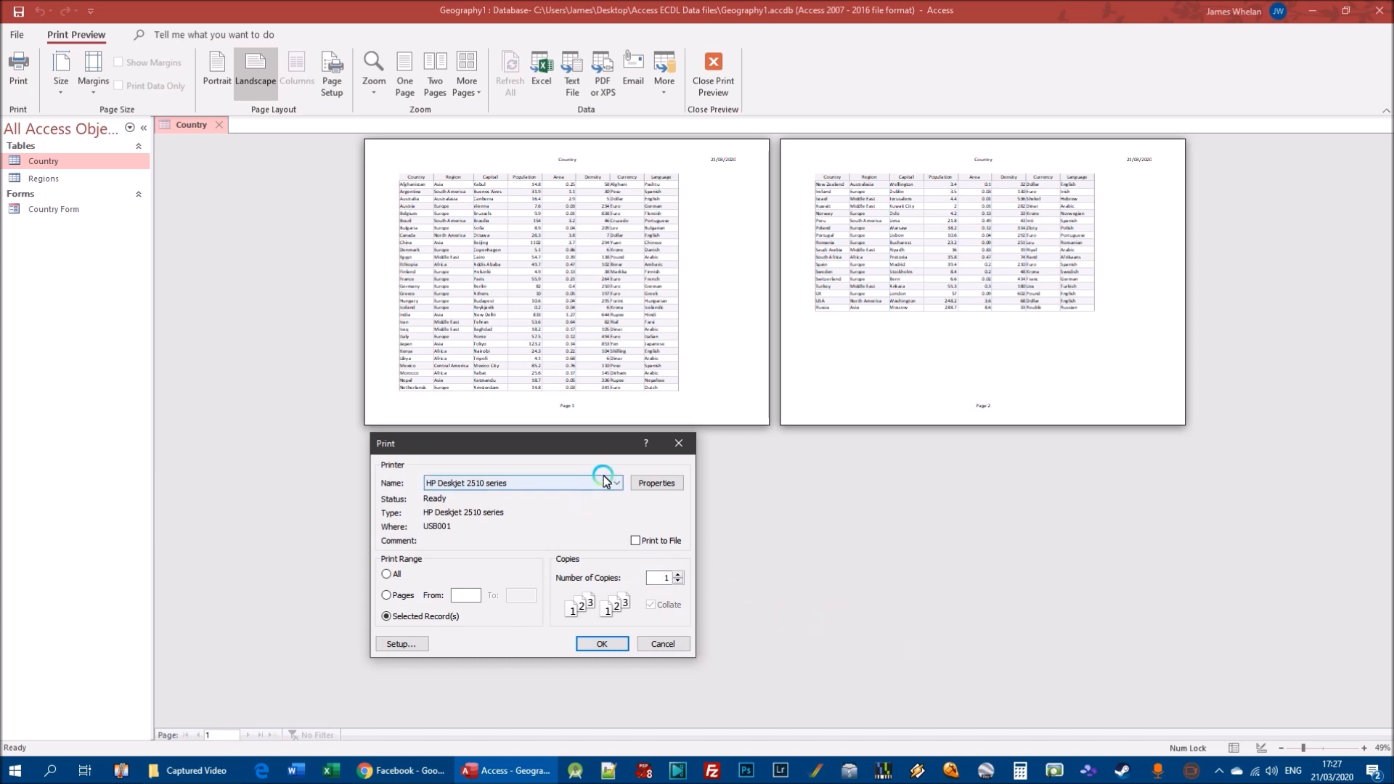
click(663, 644)
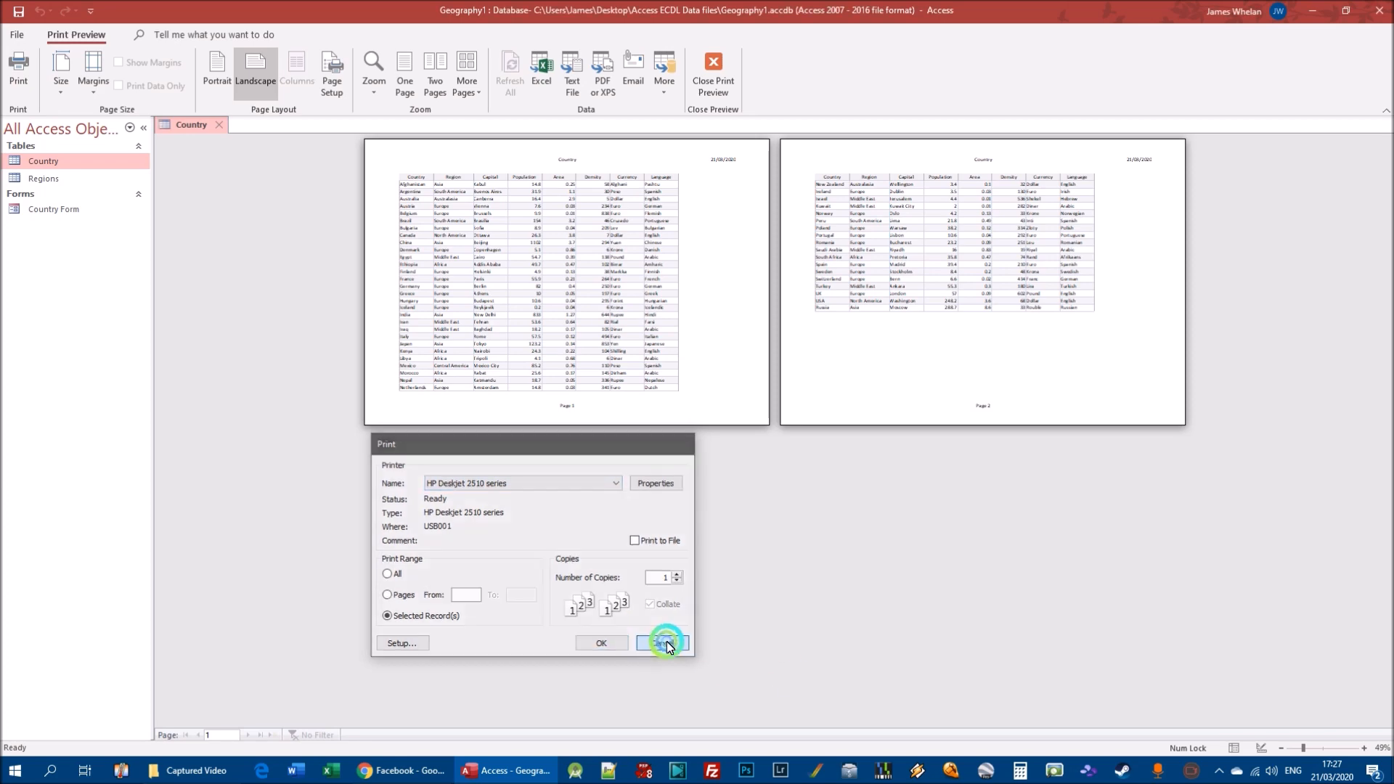
Step: Close the print preview and select the first nine Country records, from Afghanistan to China
click(713, 70)
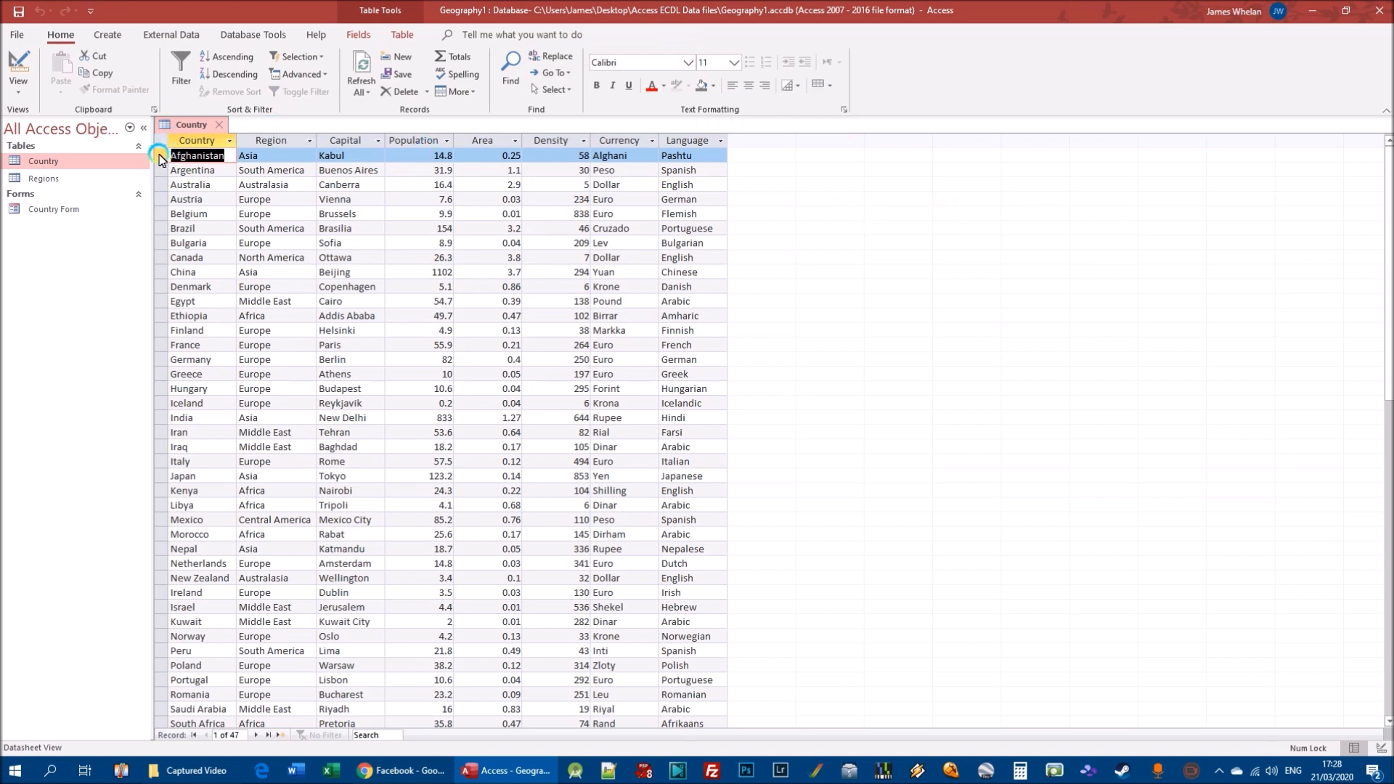
drag(161, 158, 145, 283)
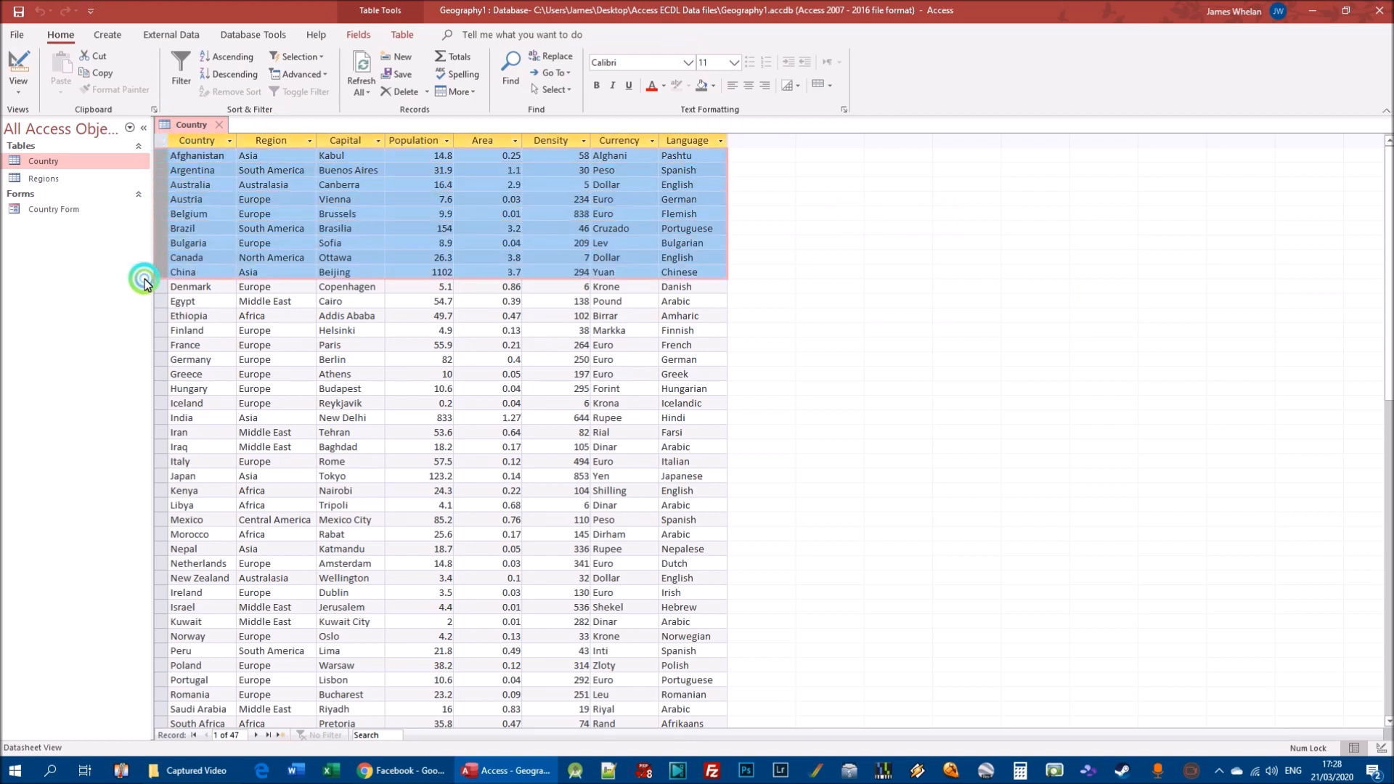
click(159, 154)
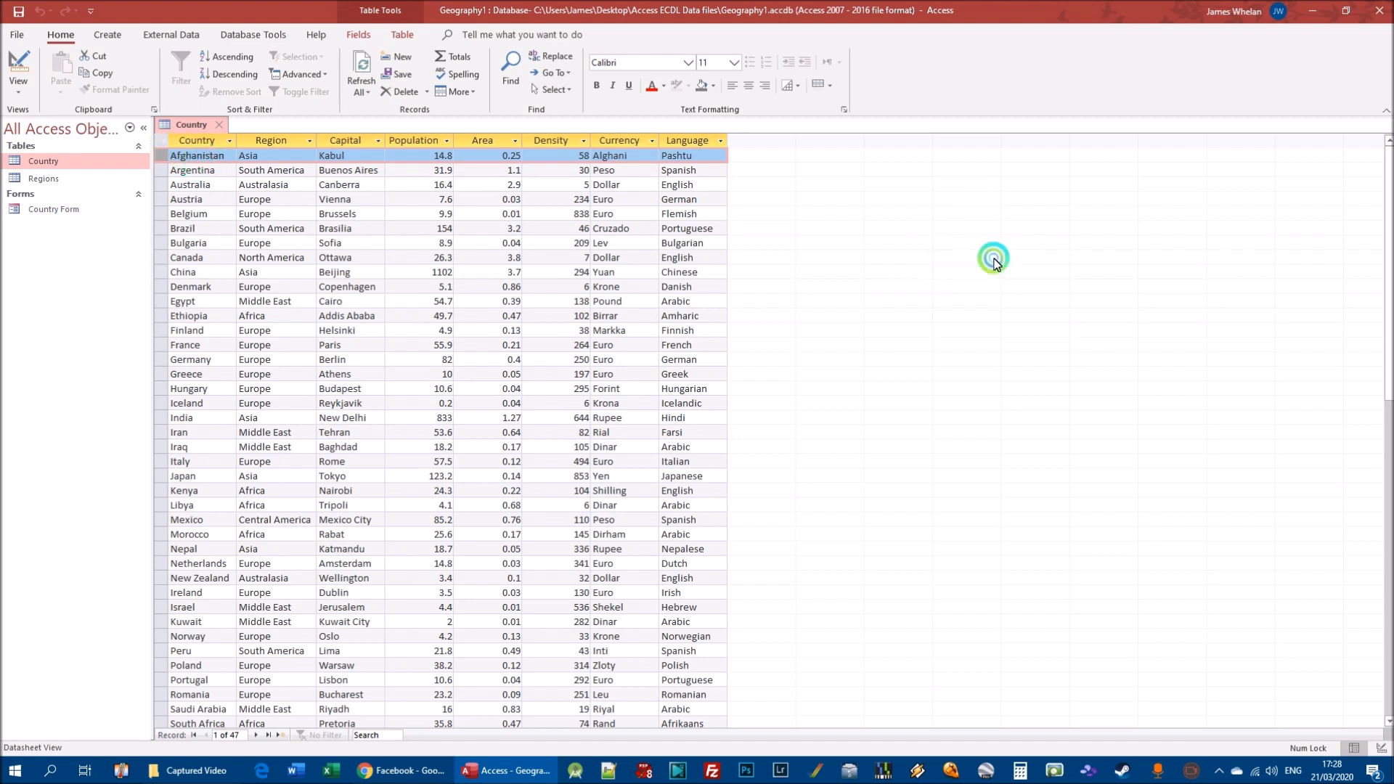
drag(161, 159, 149, 273)
click(393, 182)
click(896, 201)
click(144, 157)
click(166, 158)
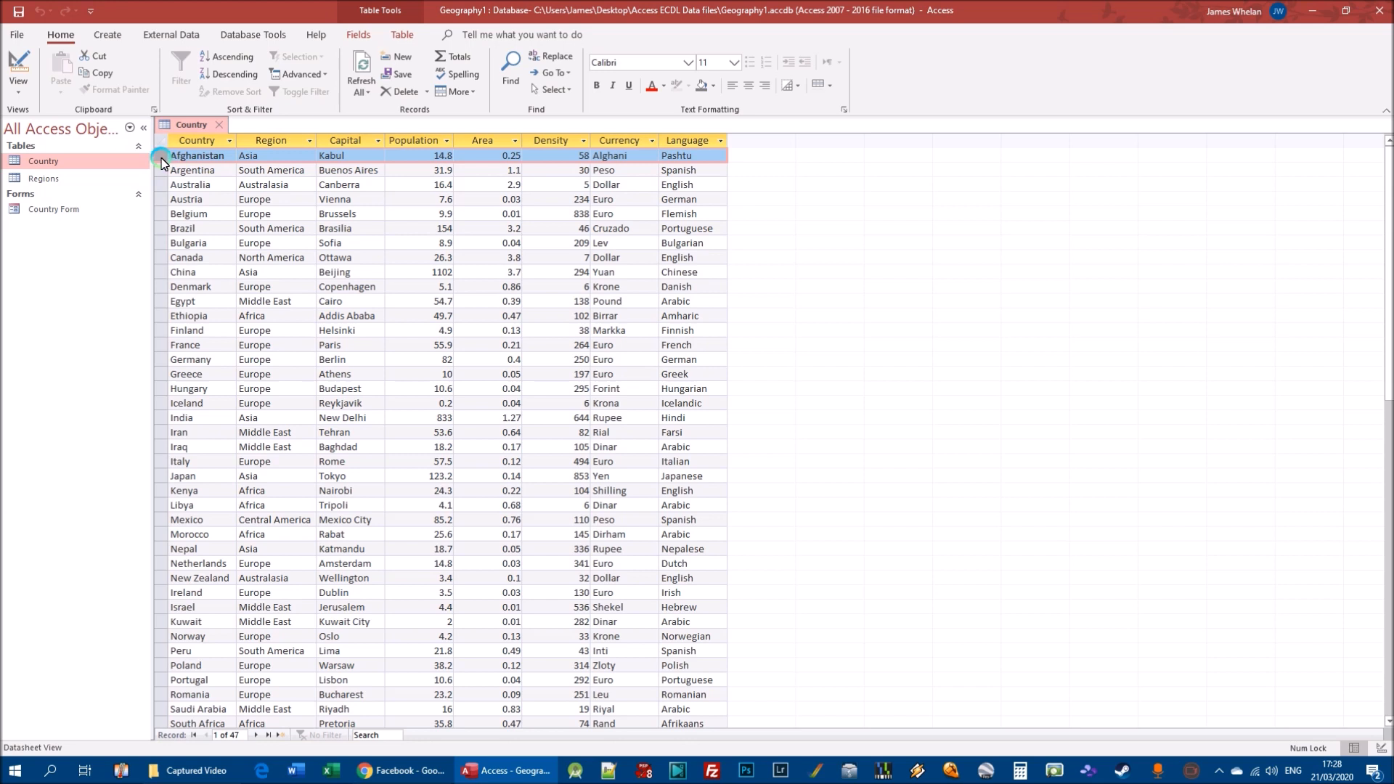
click(160, 159)
drag(161, 160, 159, 276)
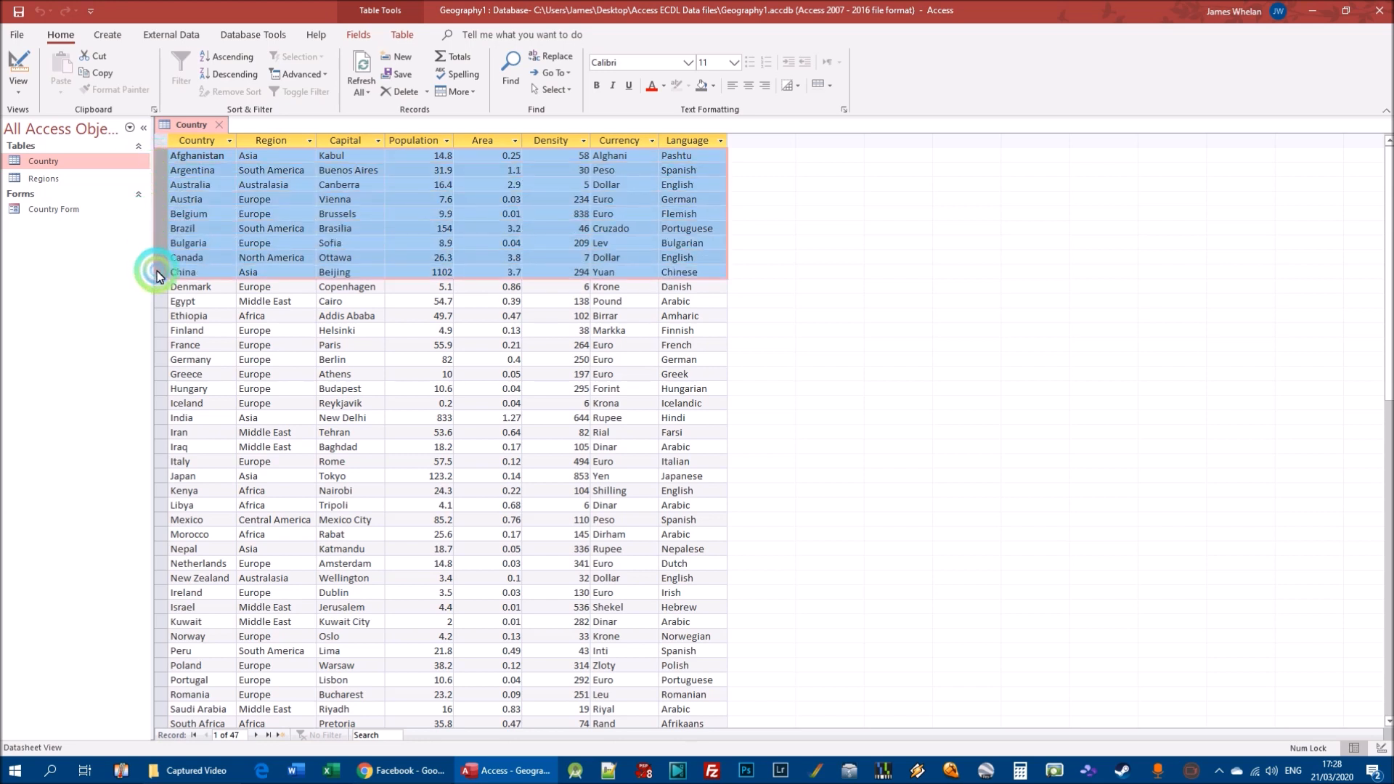
Step: Open the Country table in Print Preview and print it with the range set to Selected Record(s)
click(16, 34)
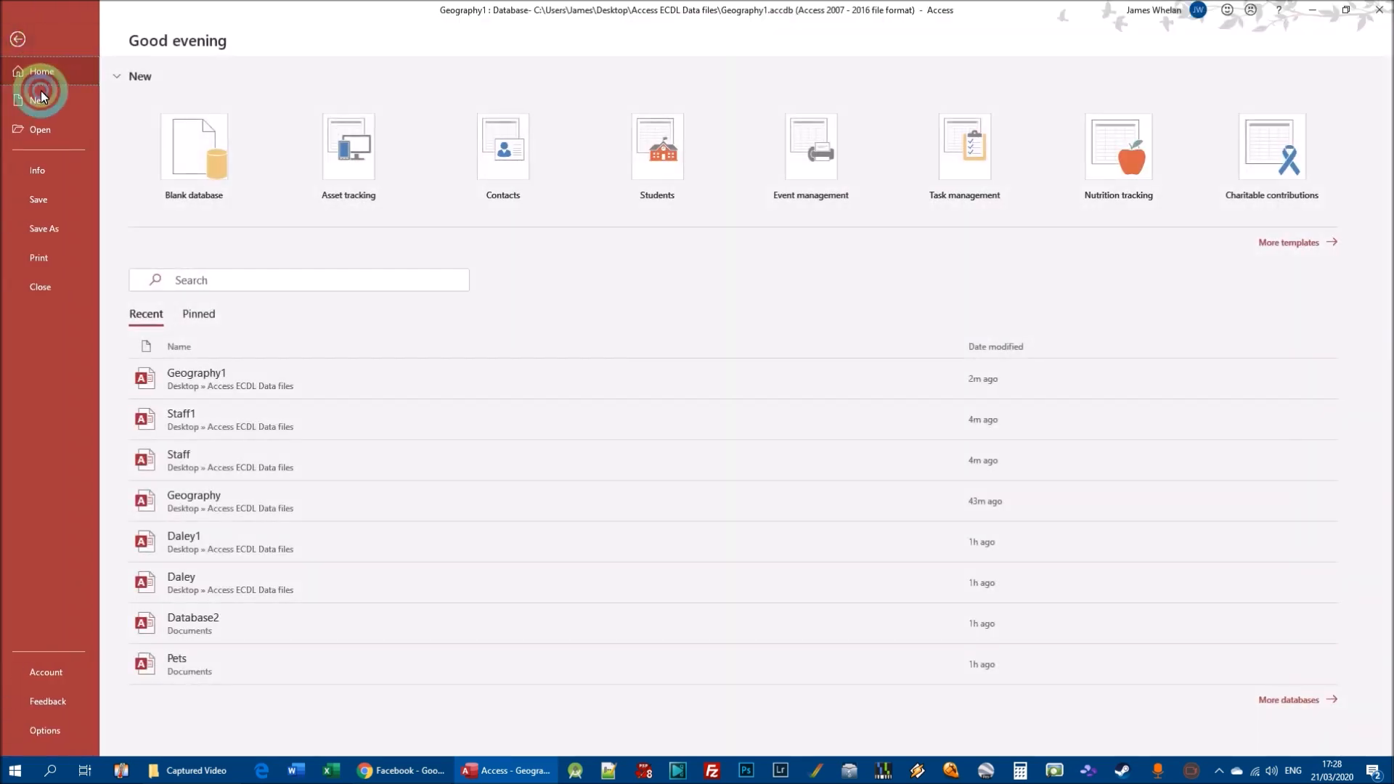
click(39, 255)
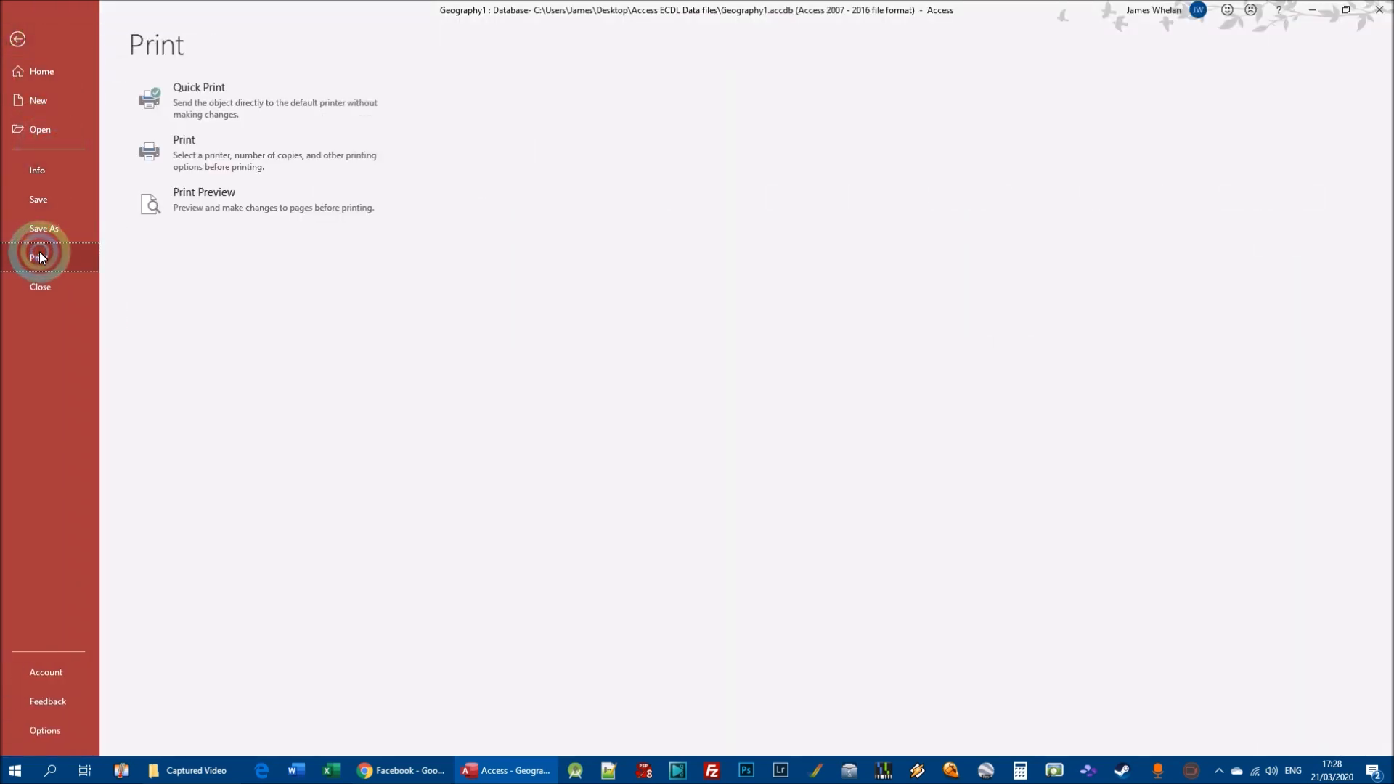
click(250, 173)
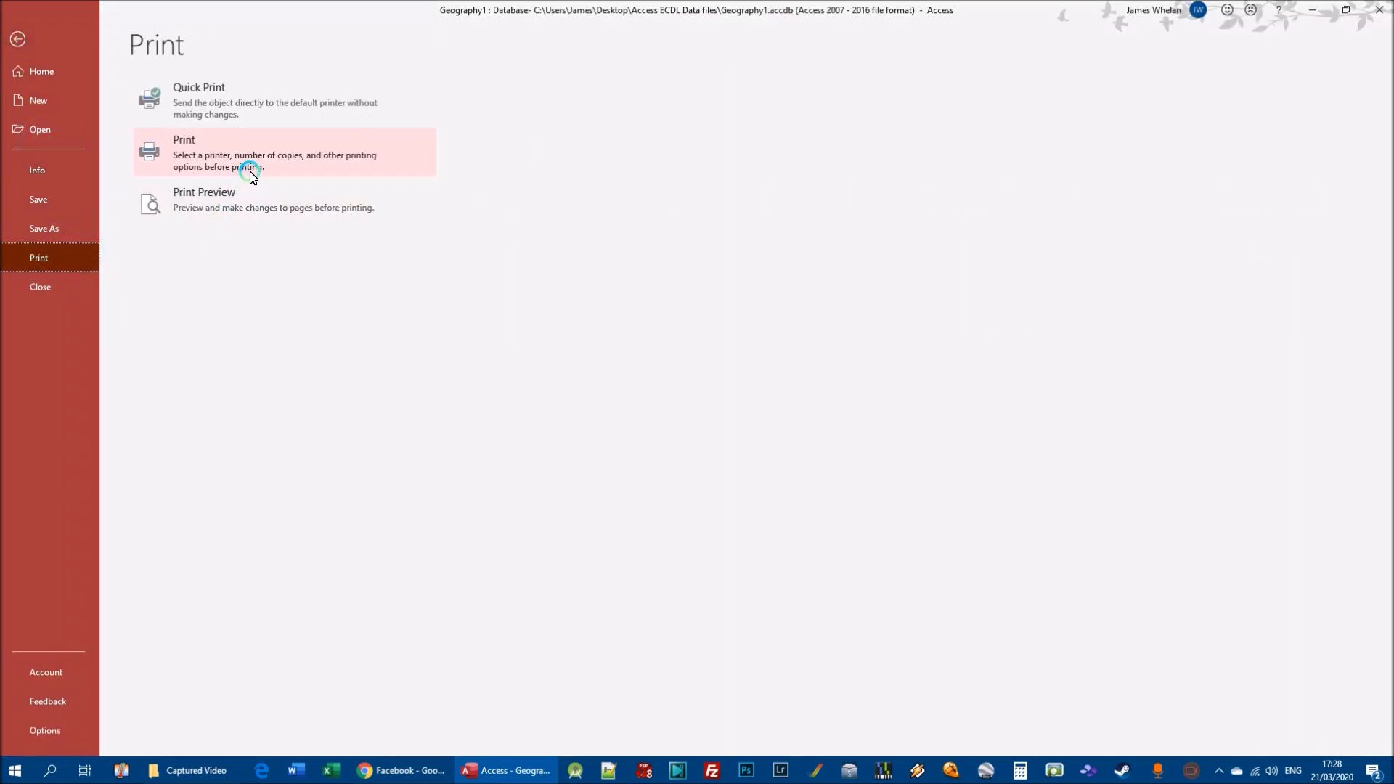
click(243, 203)
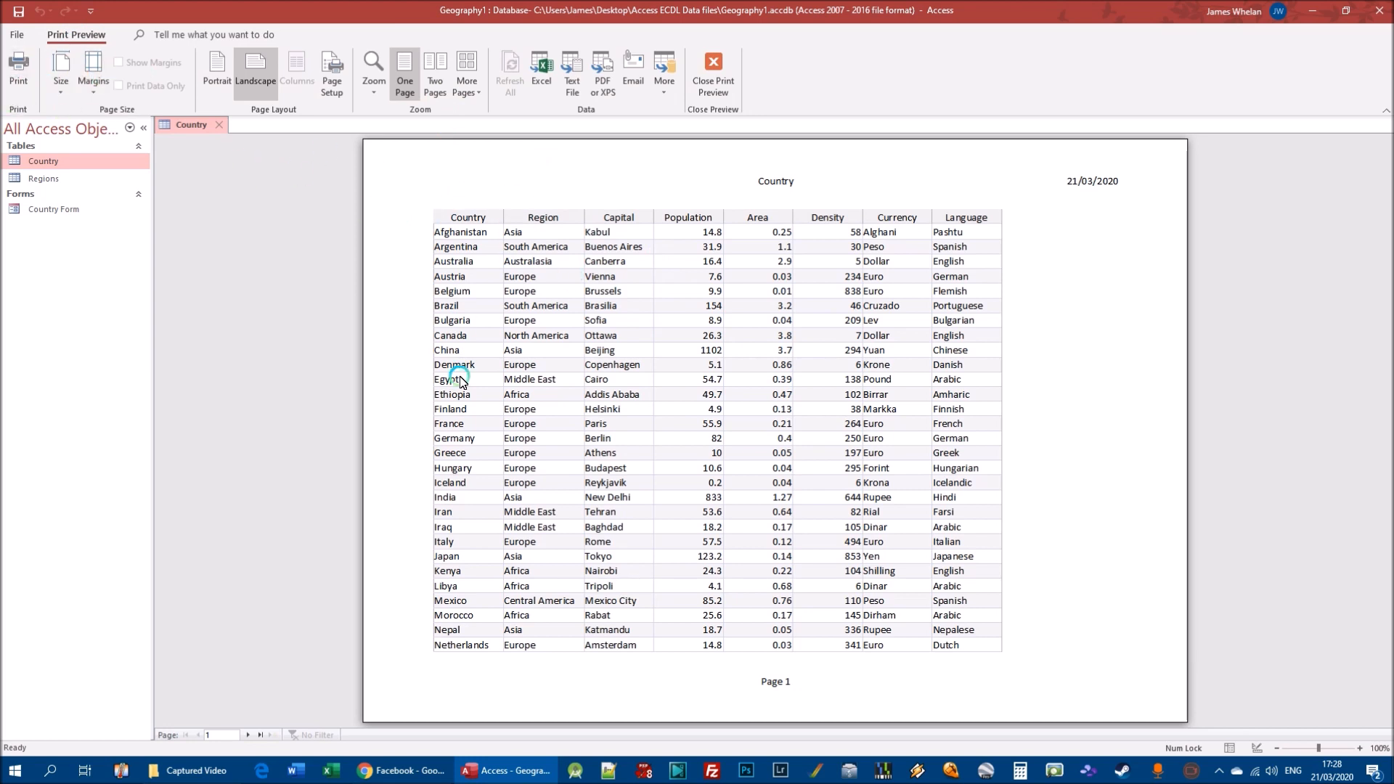
click(24, 92)
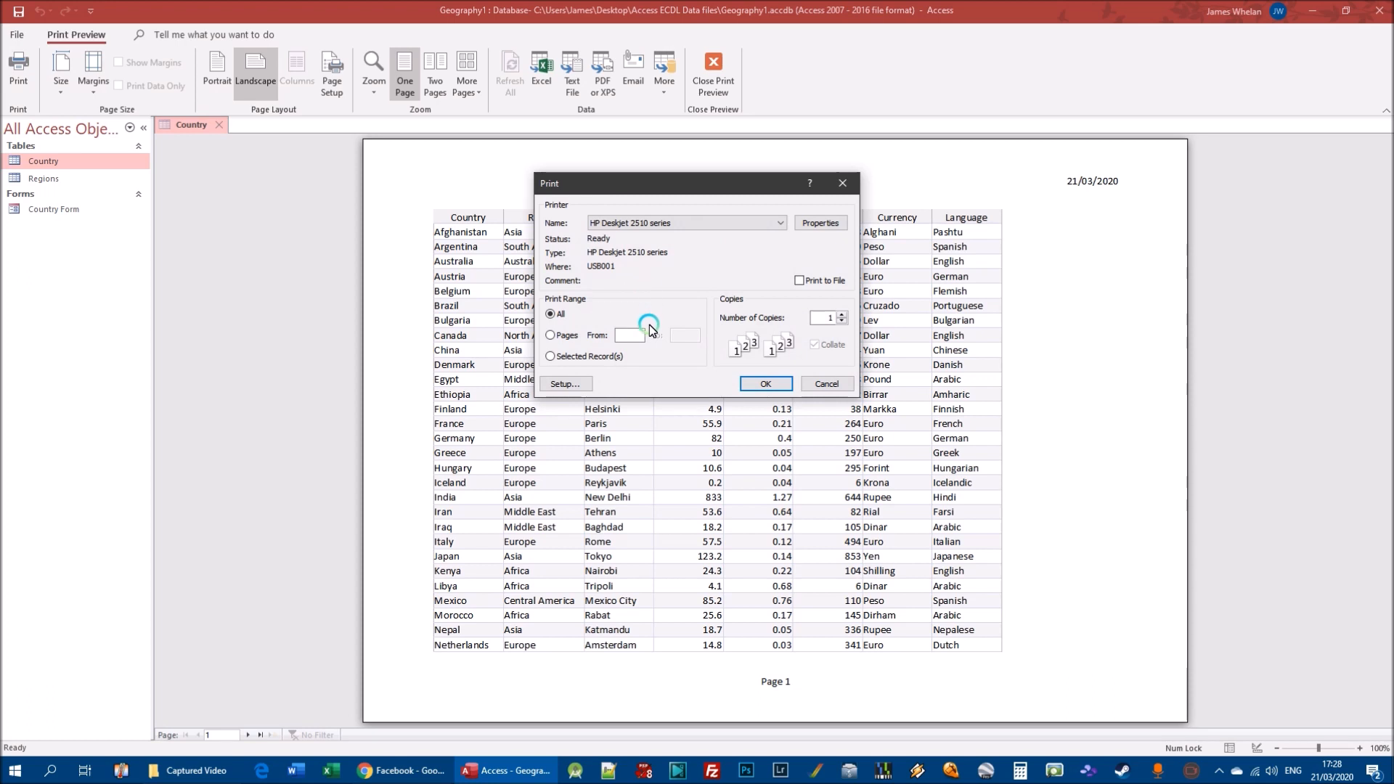
click(607, 357)
click(765, 383)
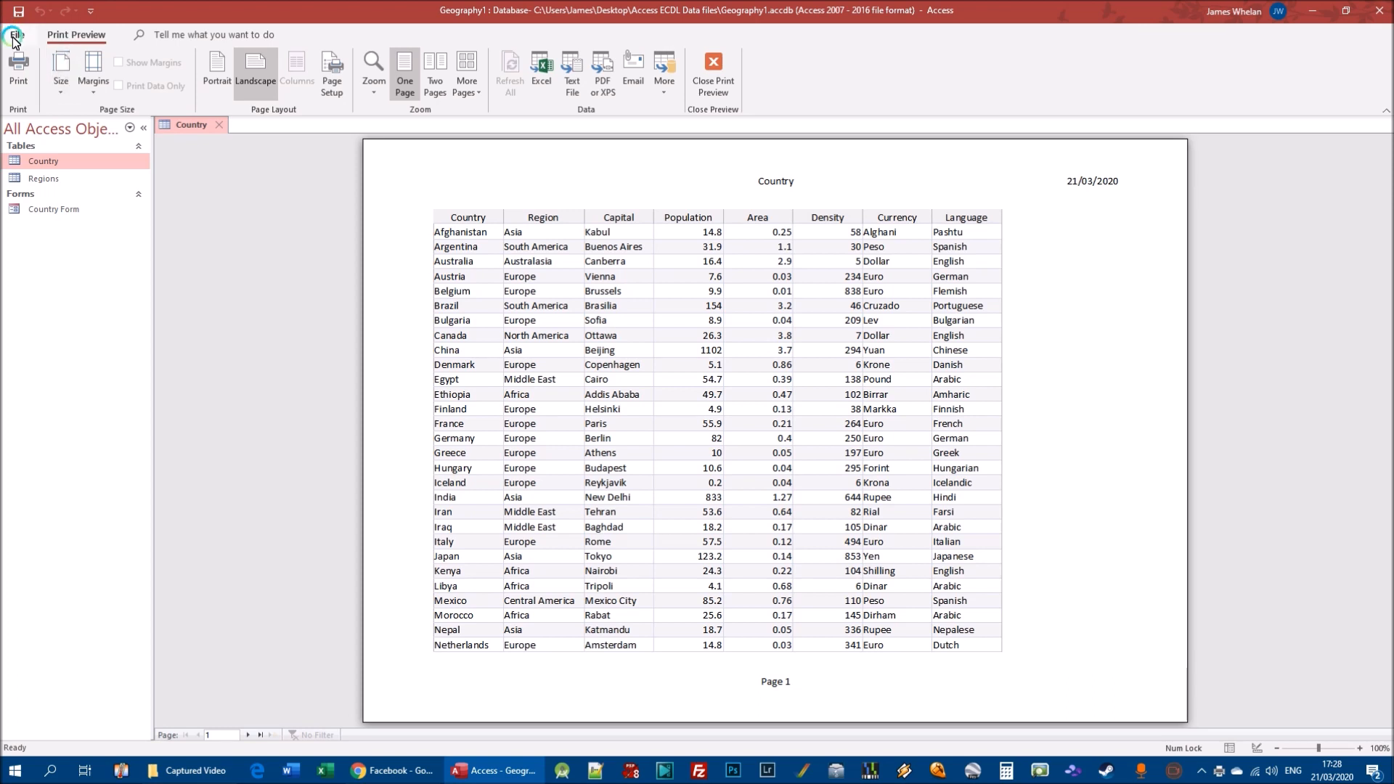
Step: Examine the Selected Record(s) and Pages range options for printing the Country table, and cancel without printing
click(19, 73)
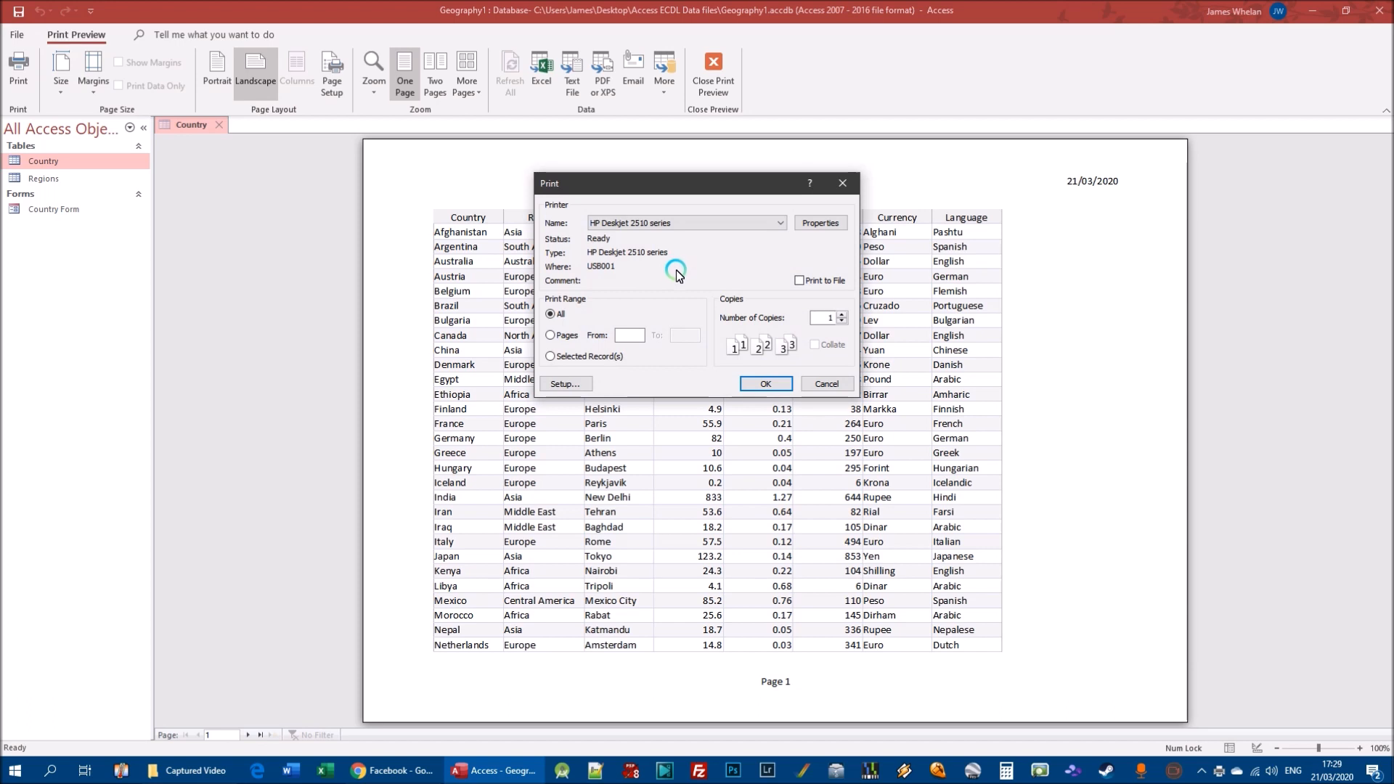
click(573, 355)
click(565, 335)
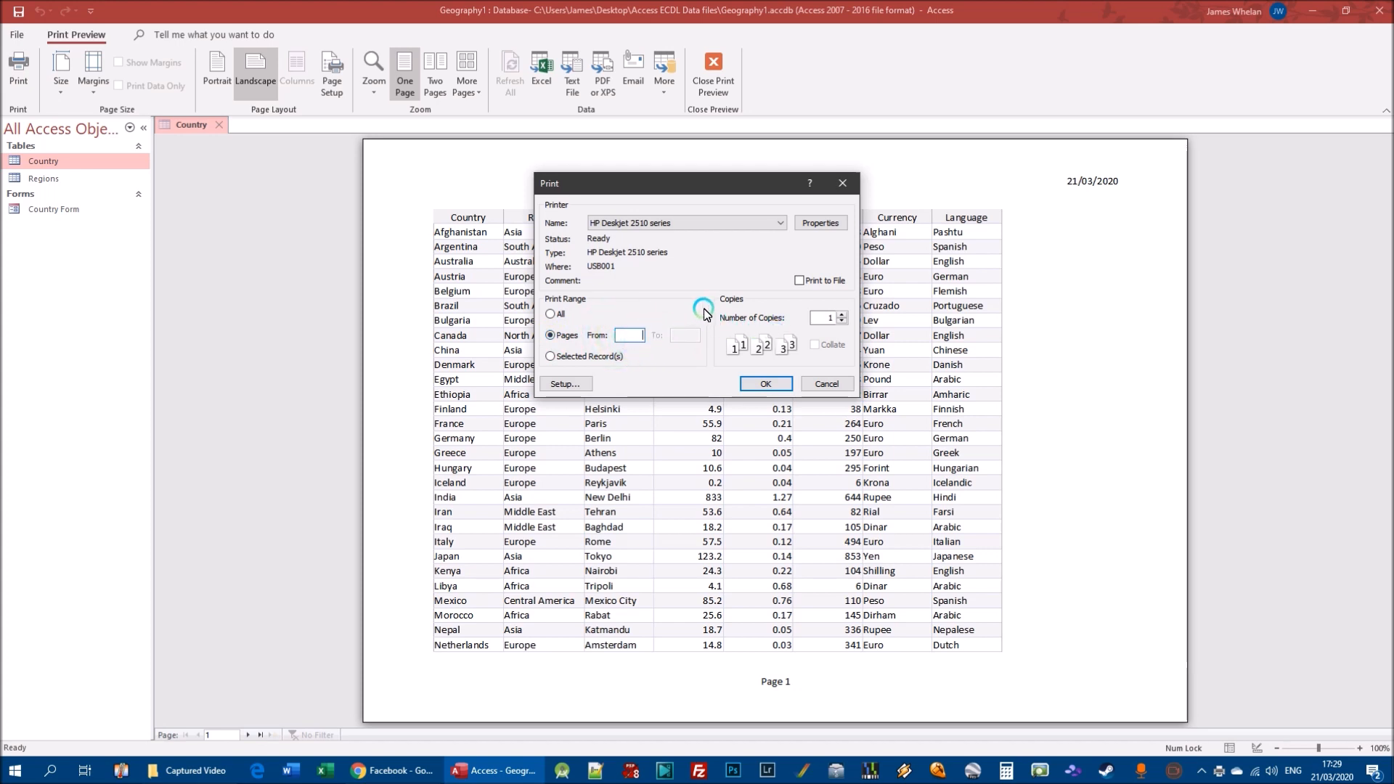
click(831, 383)
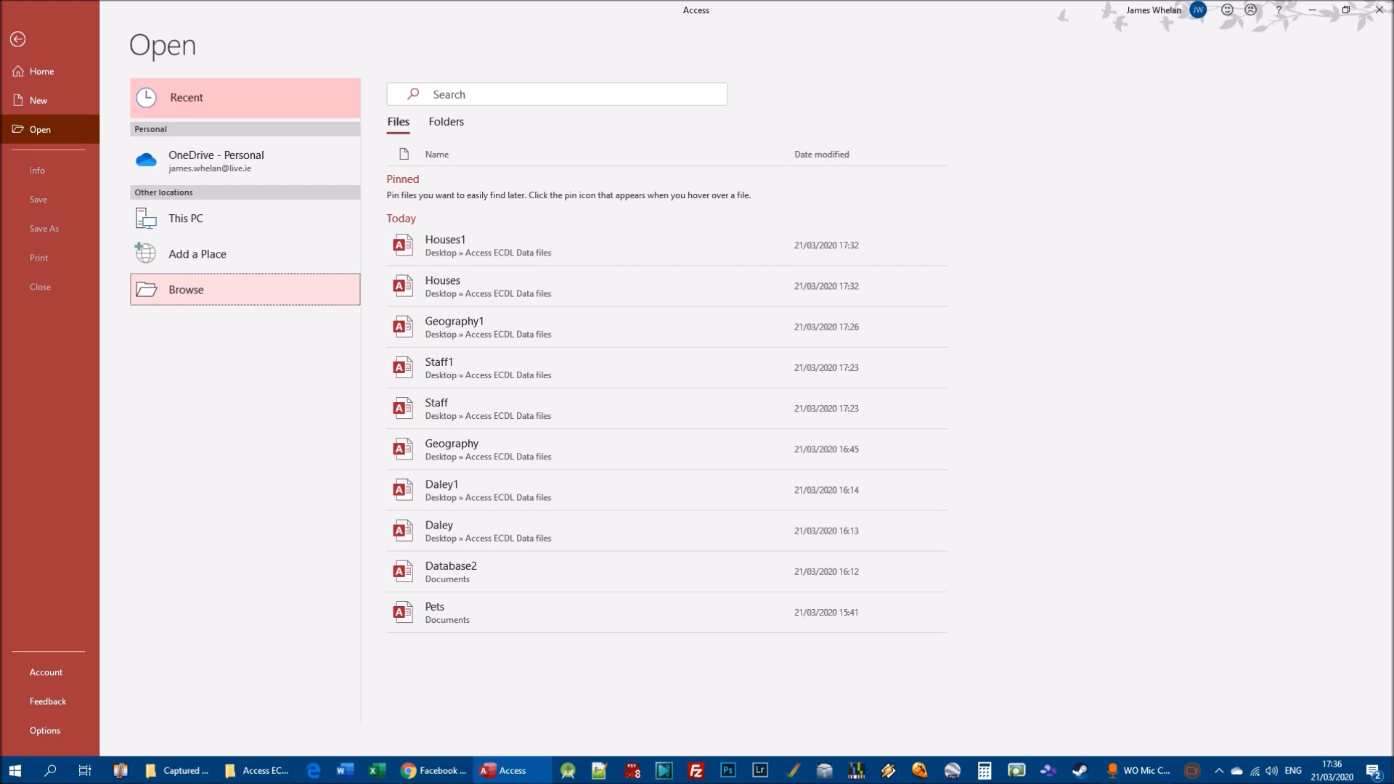
Step: Open the Houses database from the Access ECDL Data files folder, save a copy as Houses1 and enable its content
click(242, 291)
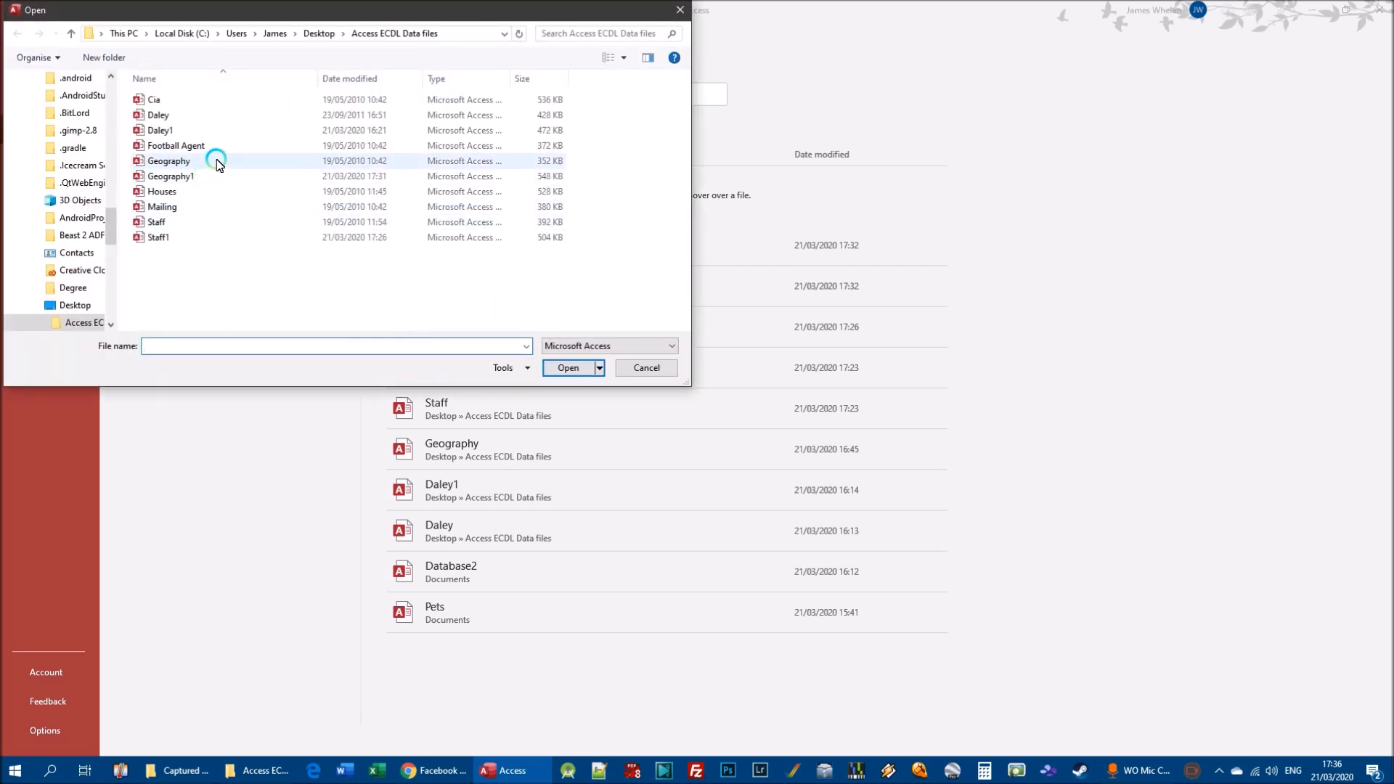
double_click(163, 192)
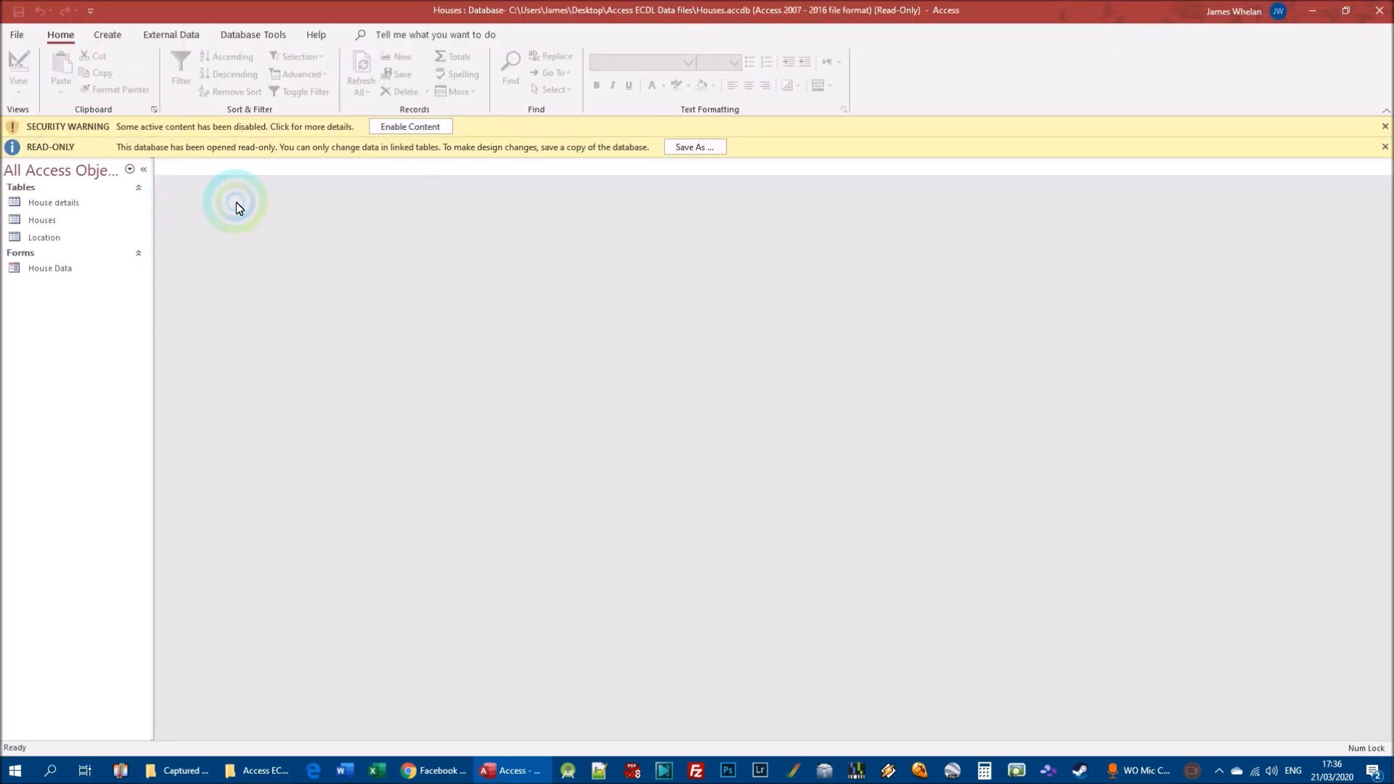
click(690, 148)
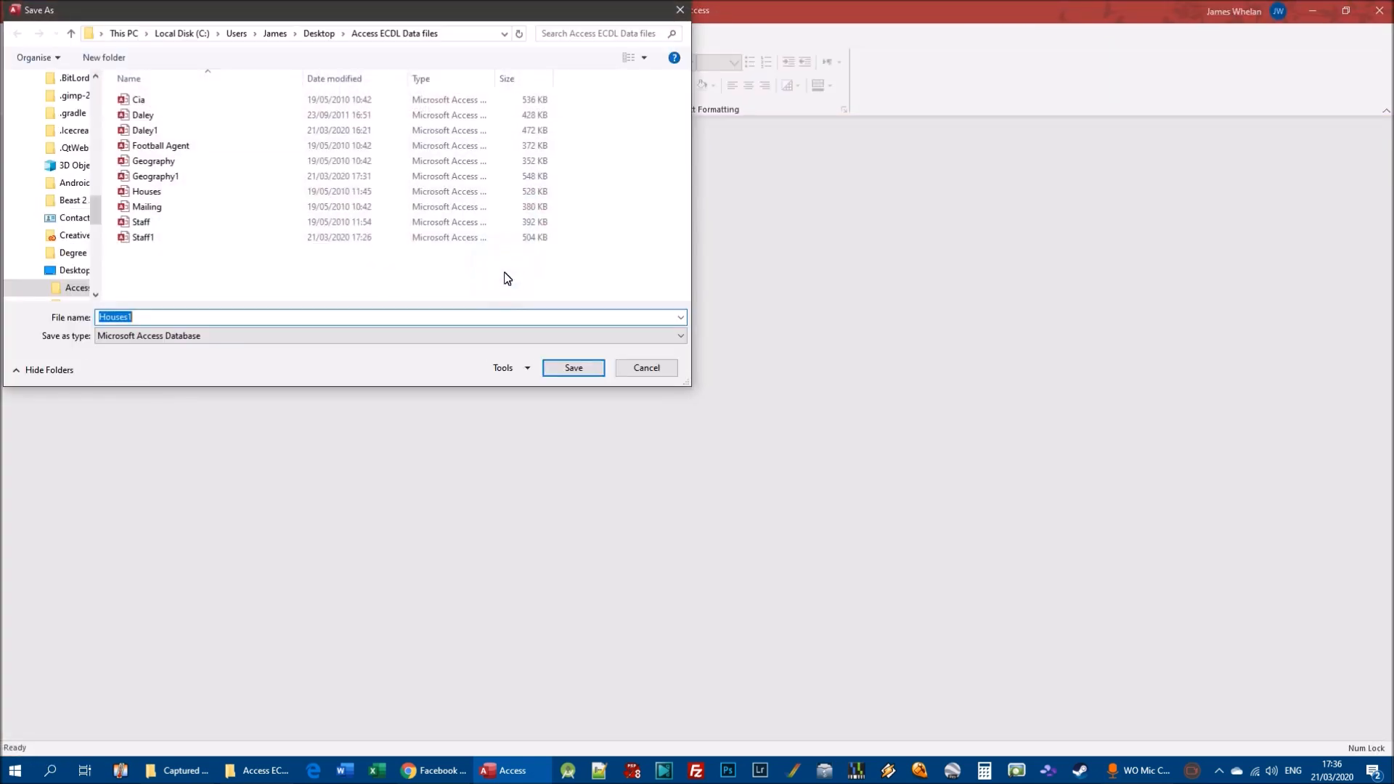
click(573, 367)
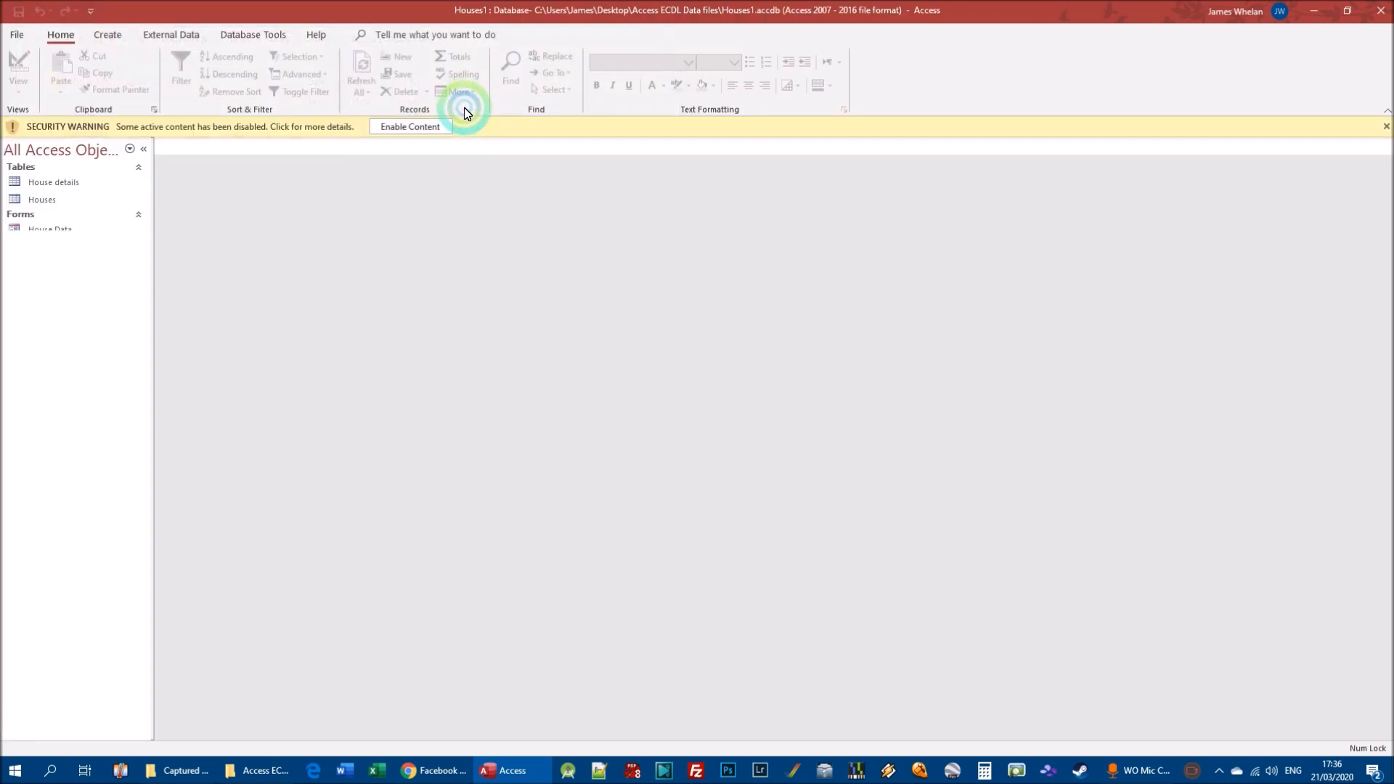
click(398, 130)
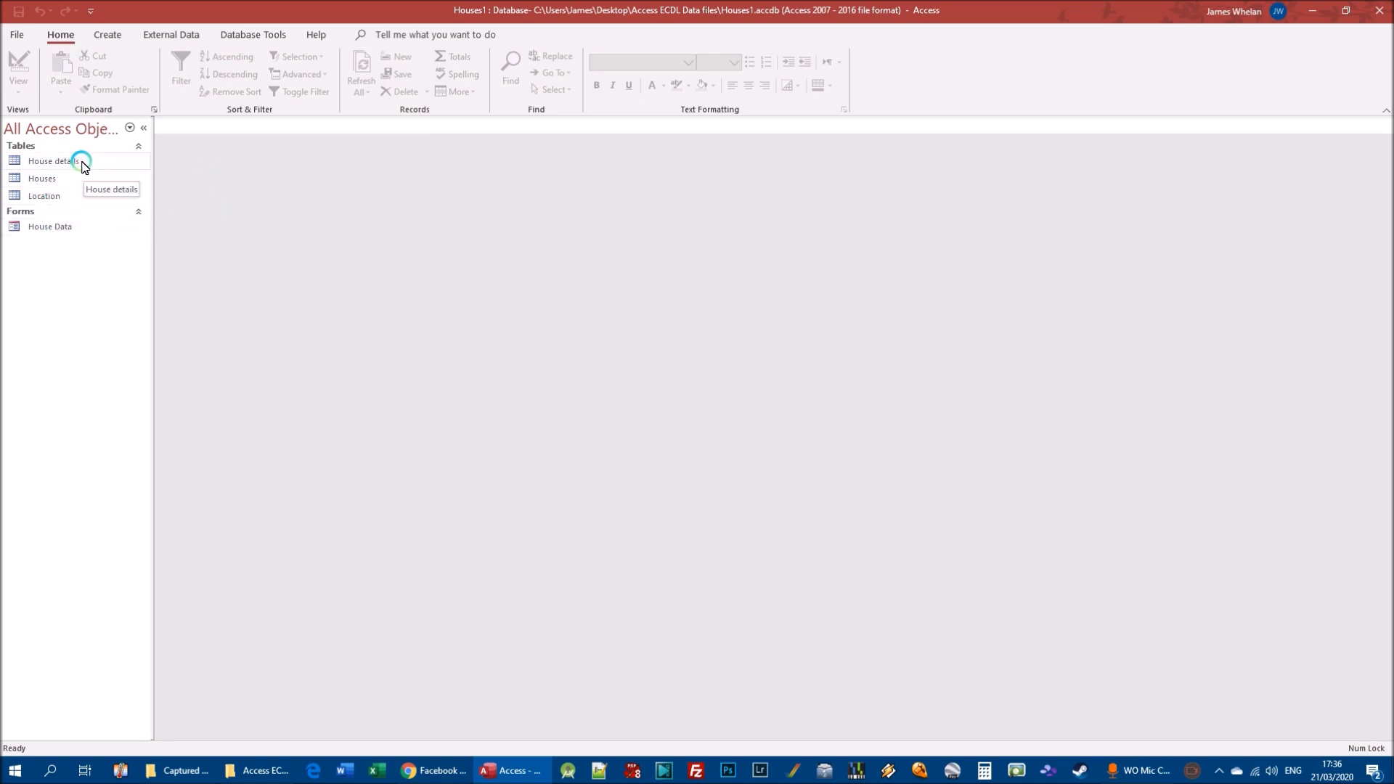
Step: Open the House details table in Design View and insert a blank field row above Status
double_click(60, 162)
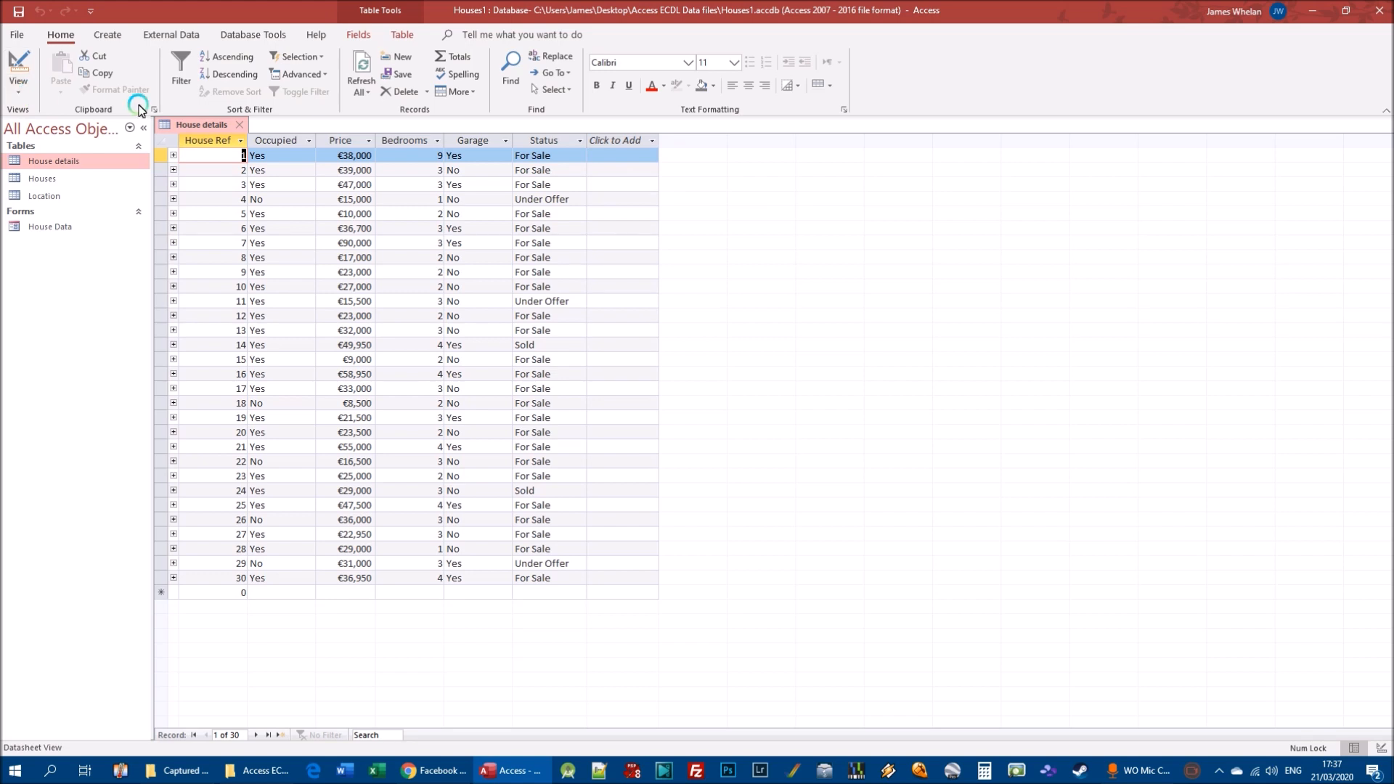
click(26, 93)
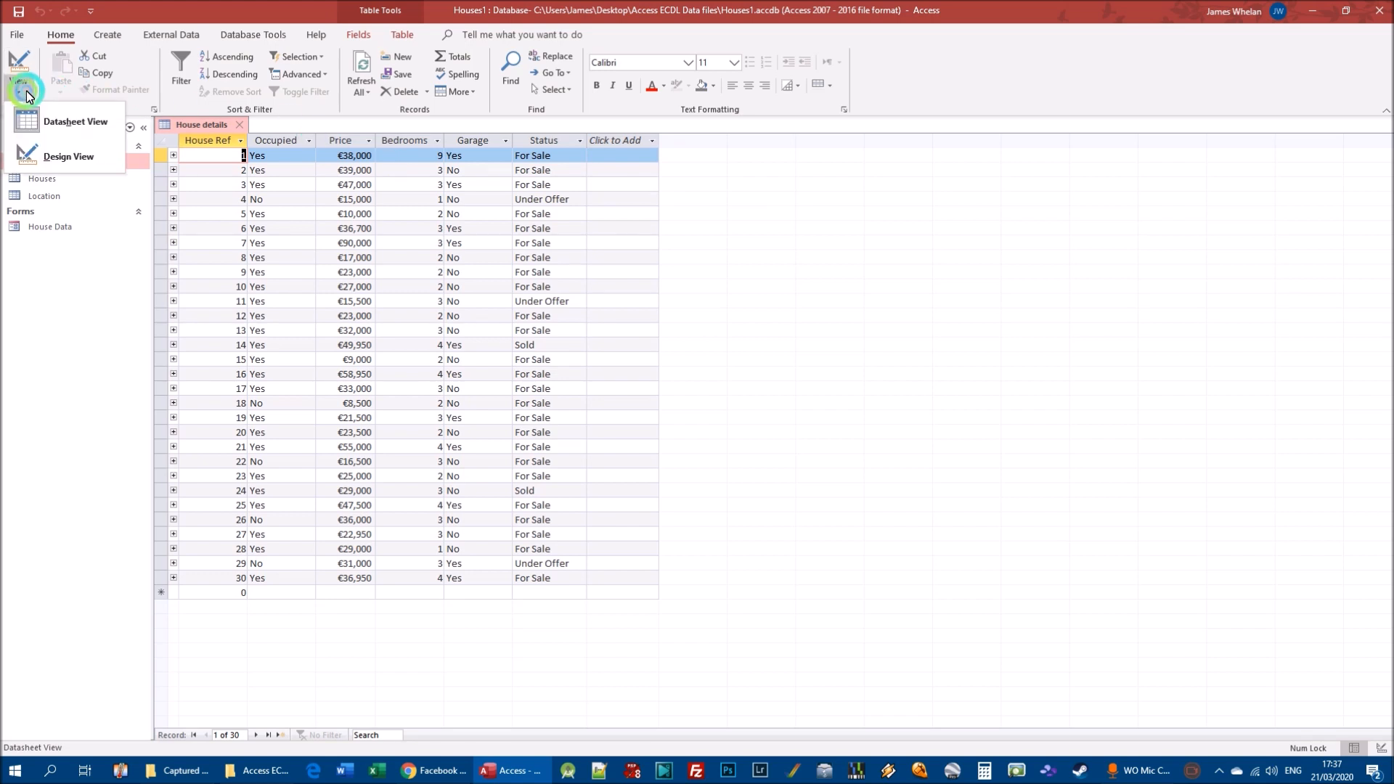
click(66, 156)
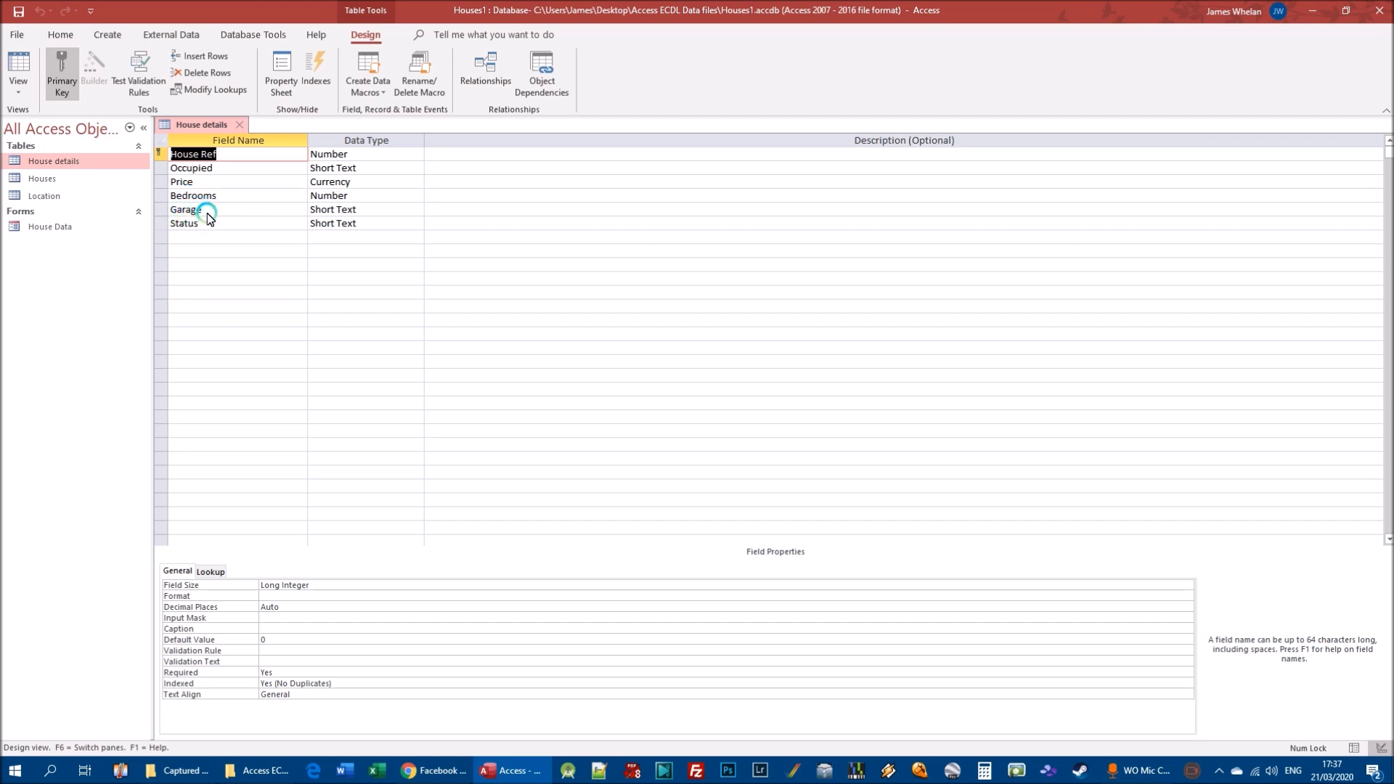
right_click(163, 224)
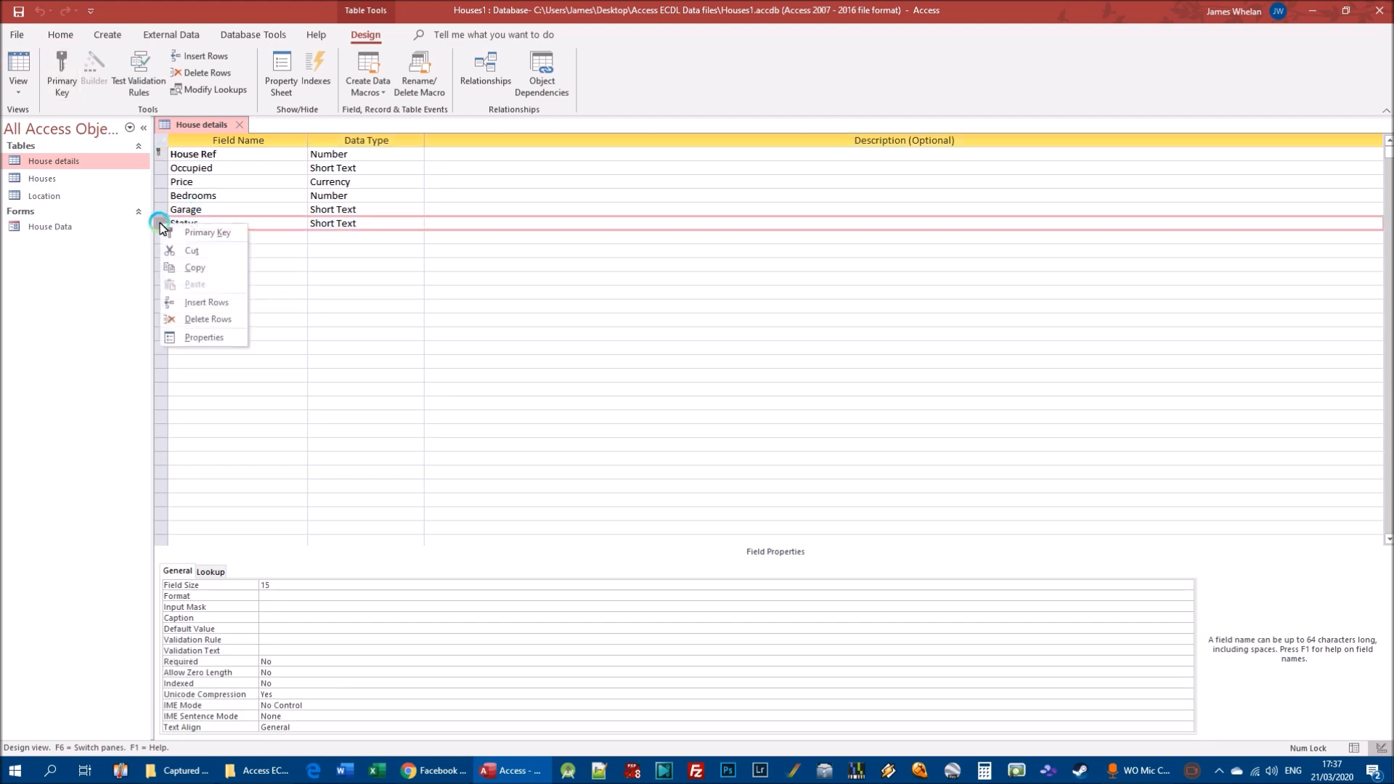
click(201, 303)
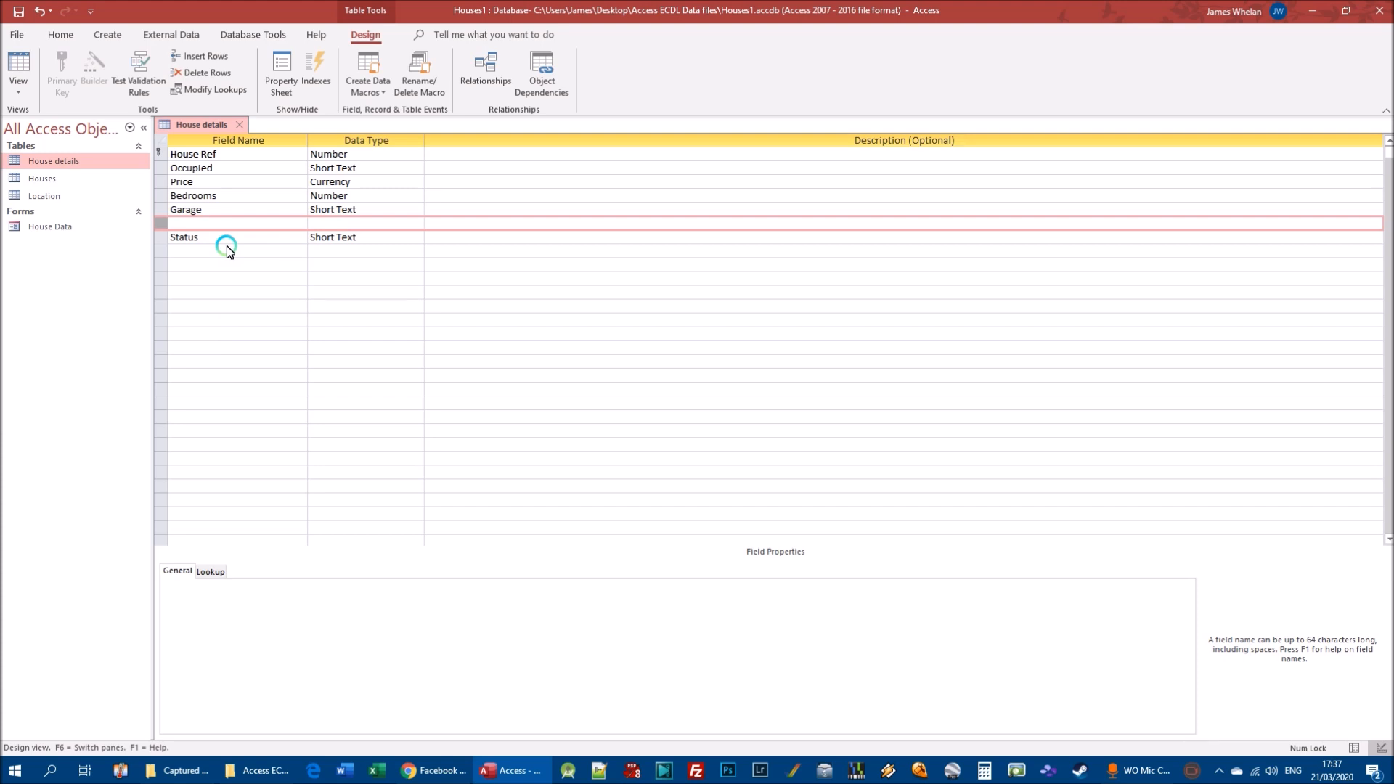
Step: Name the new field Offer Price, give it the Currency data type and save the table
click(200, 222)
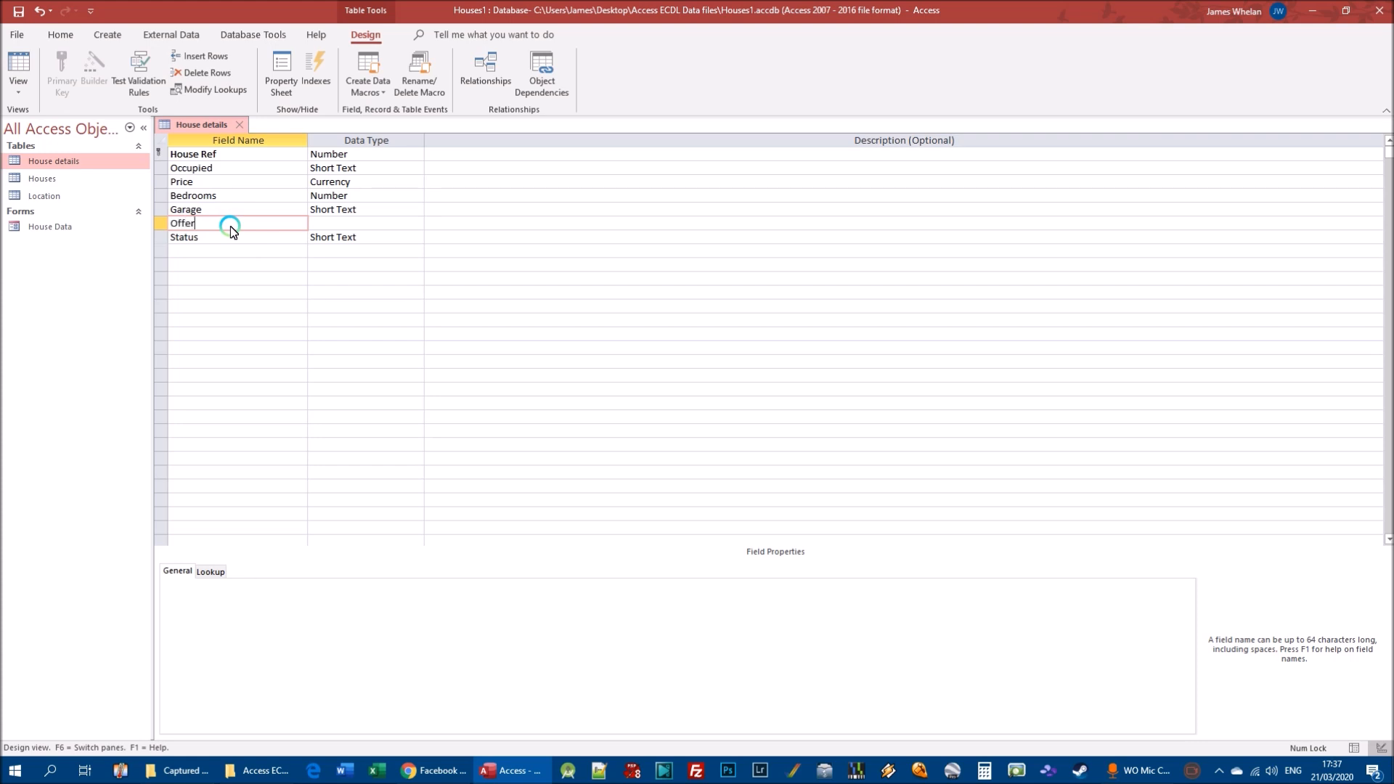
text(Offer Price)
key(Tab)
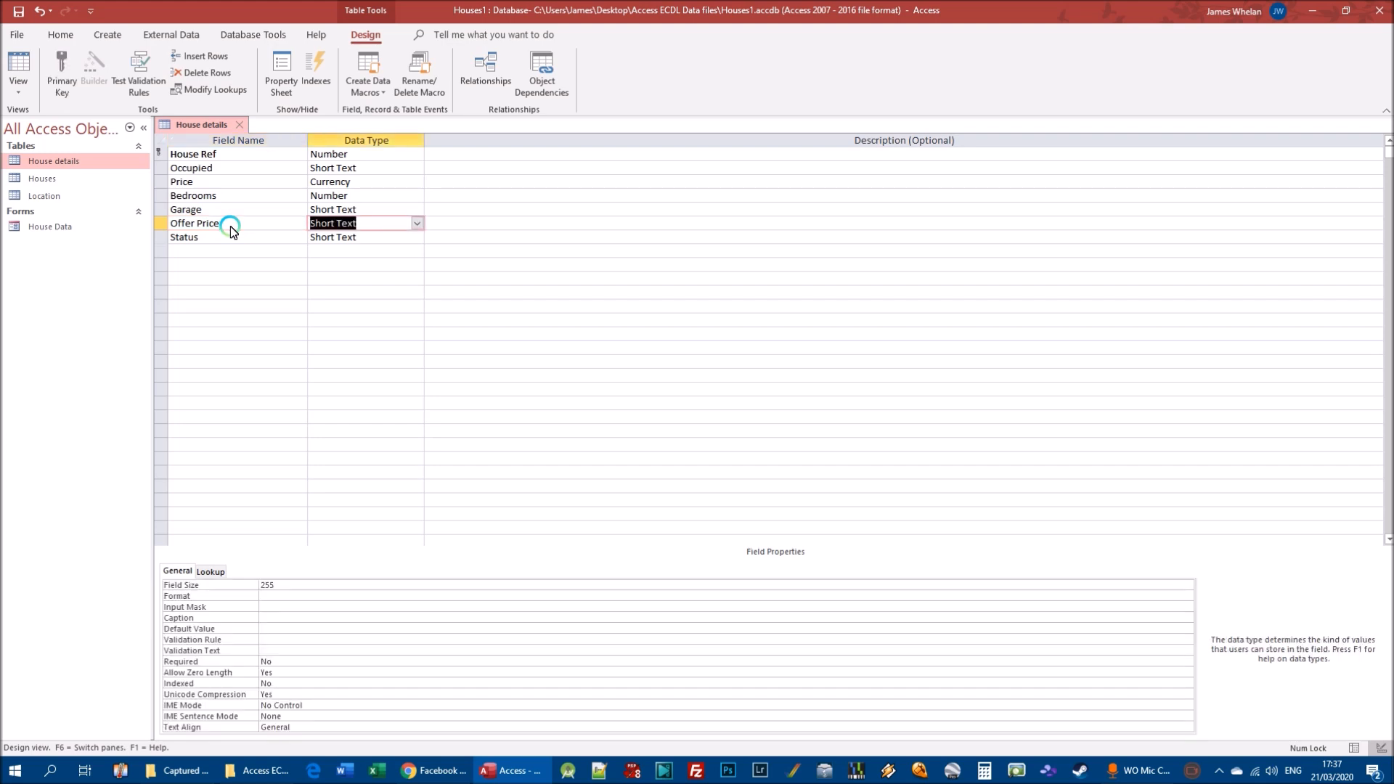
click(416, 223)
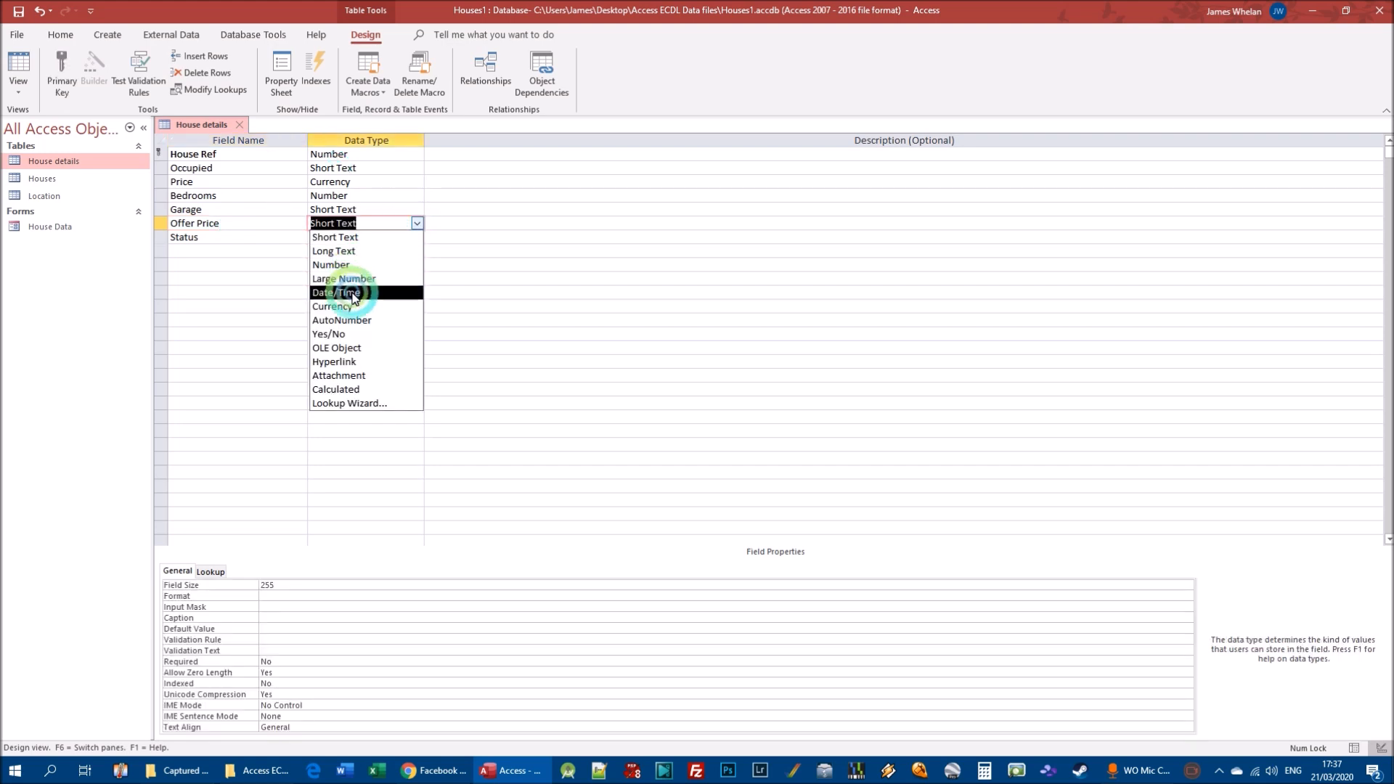
click(347, 307)
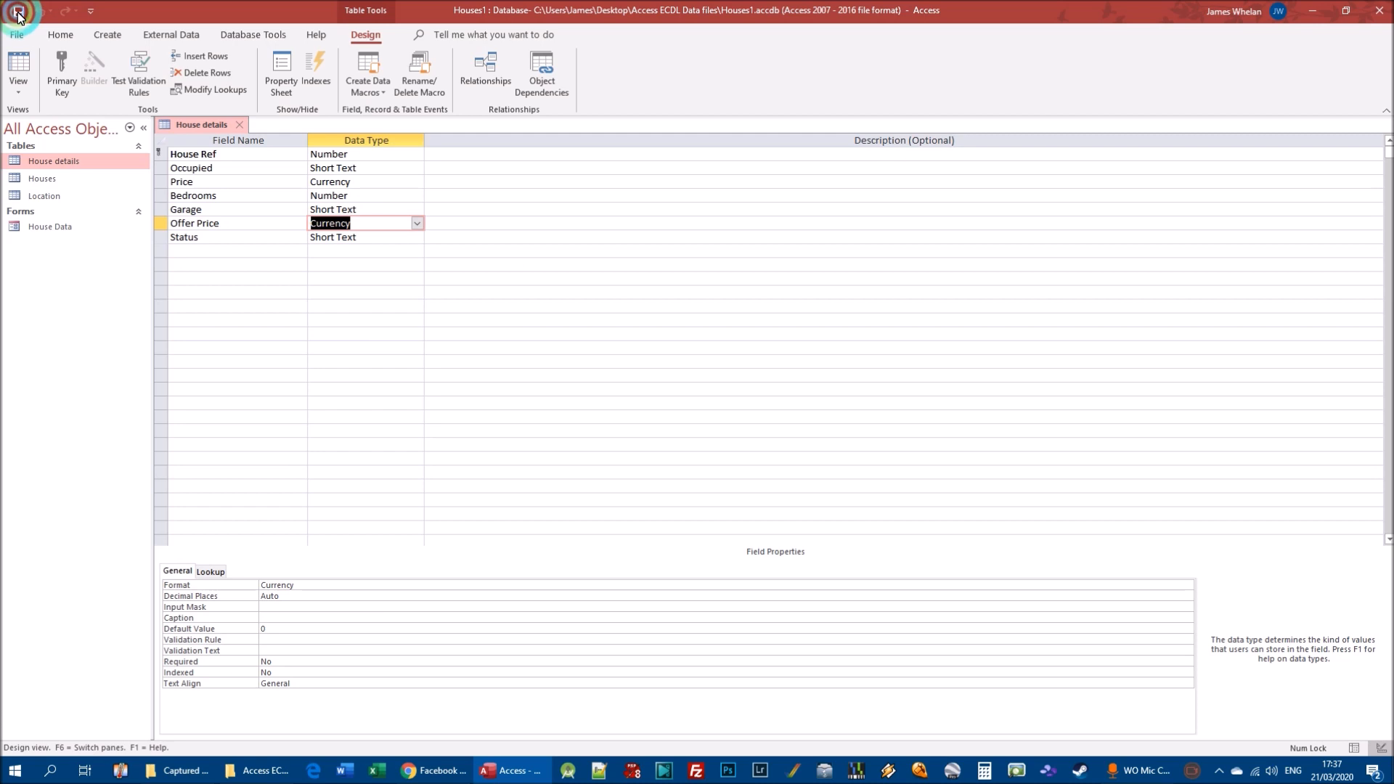
Step: In Datasheet View, enter offer prices of 14,500 for house 4, 15,000 for house 11 and 30,000 for house 29
click(19, 89)
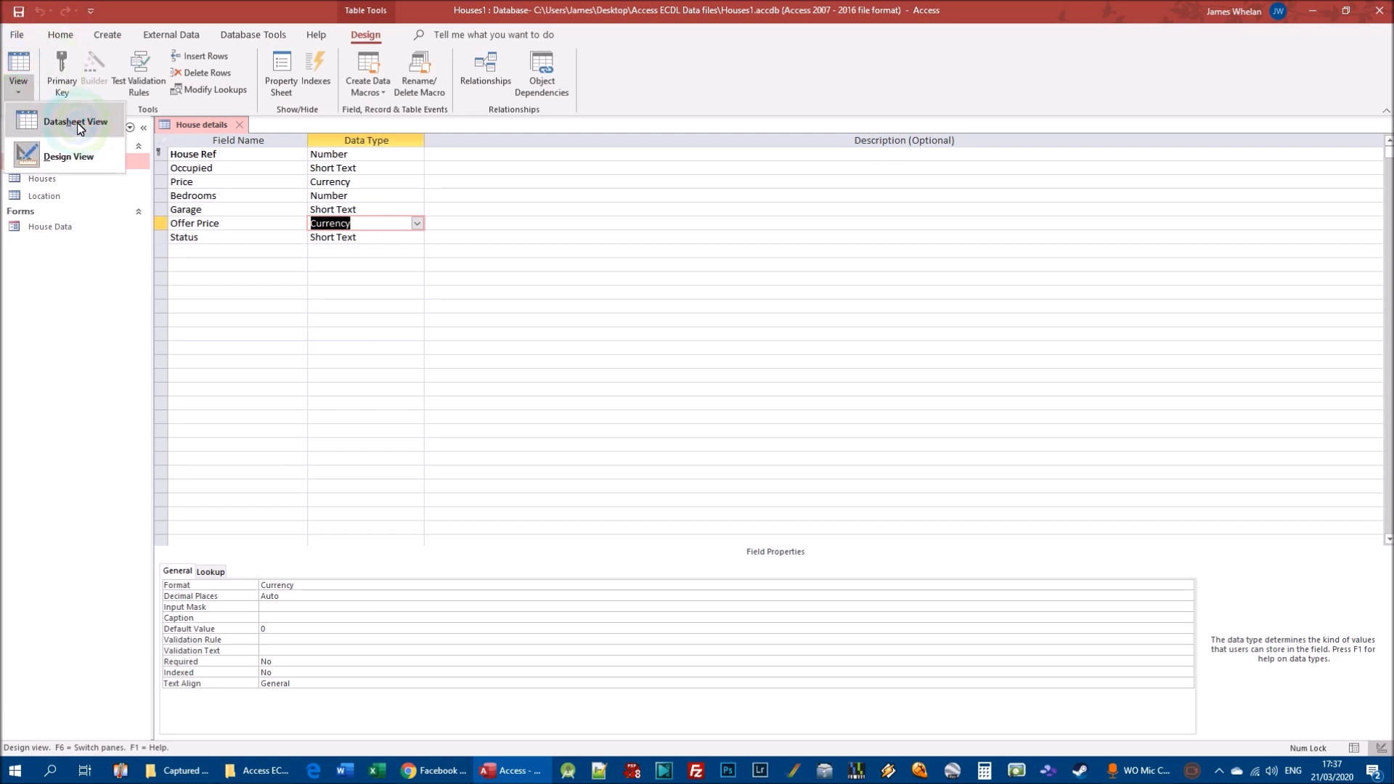
click(76, 120)
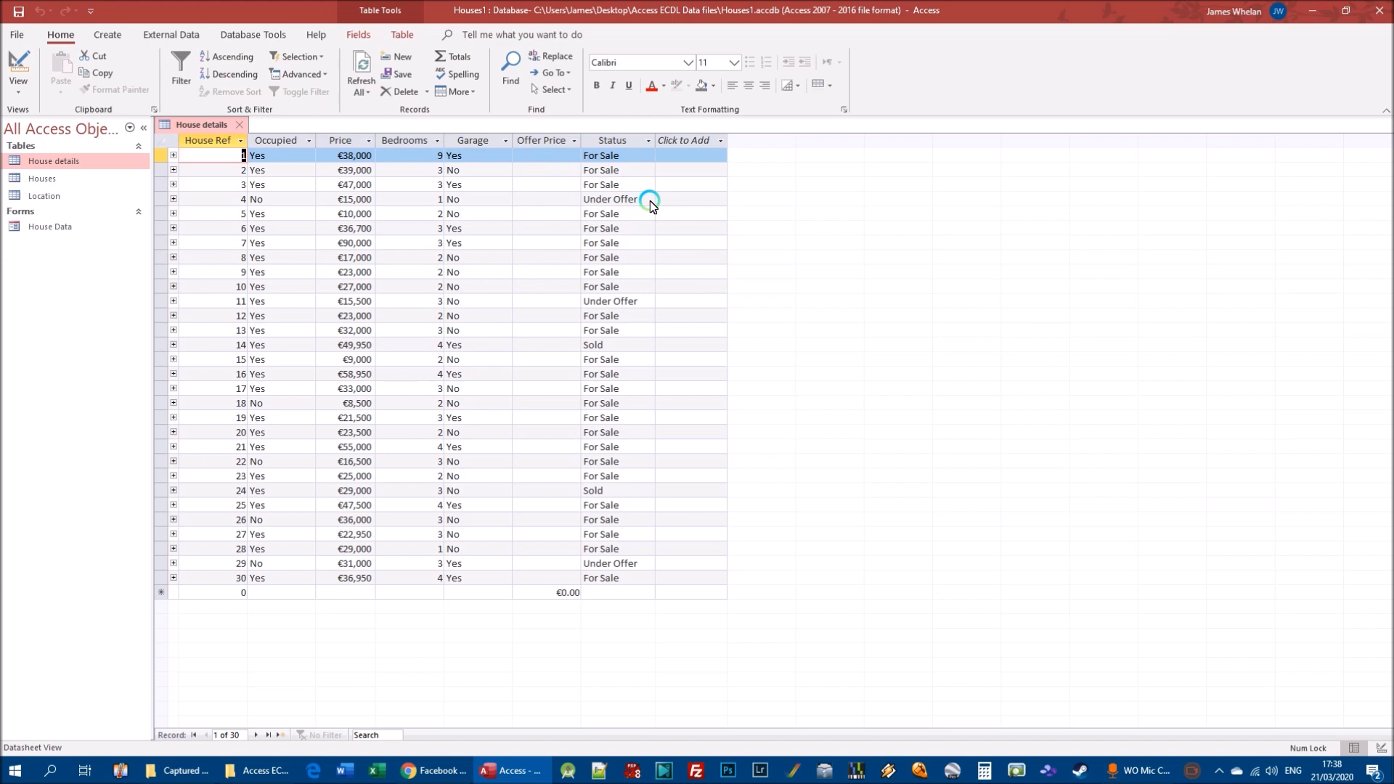
click(545, 199)
key(Tab)
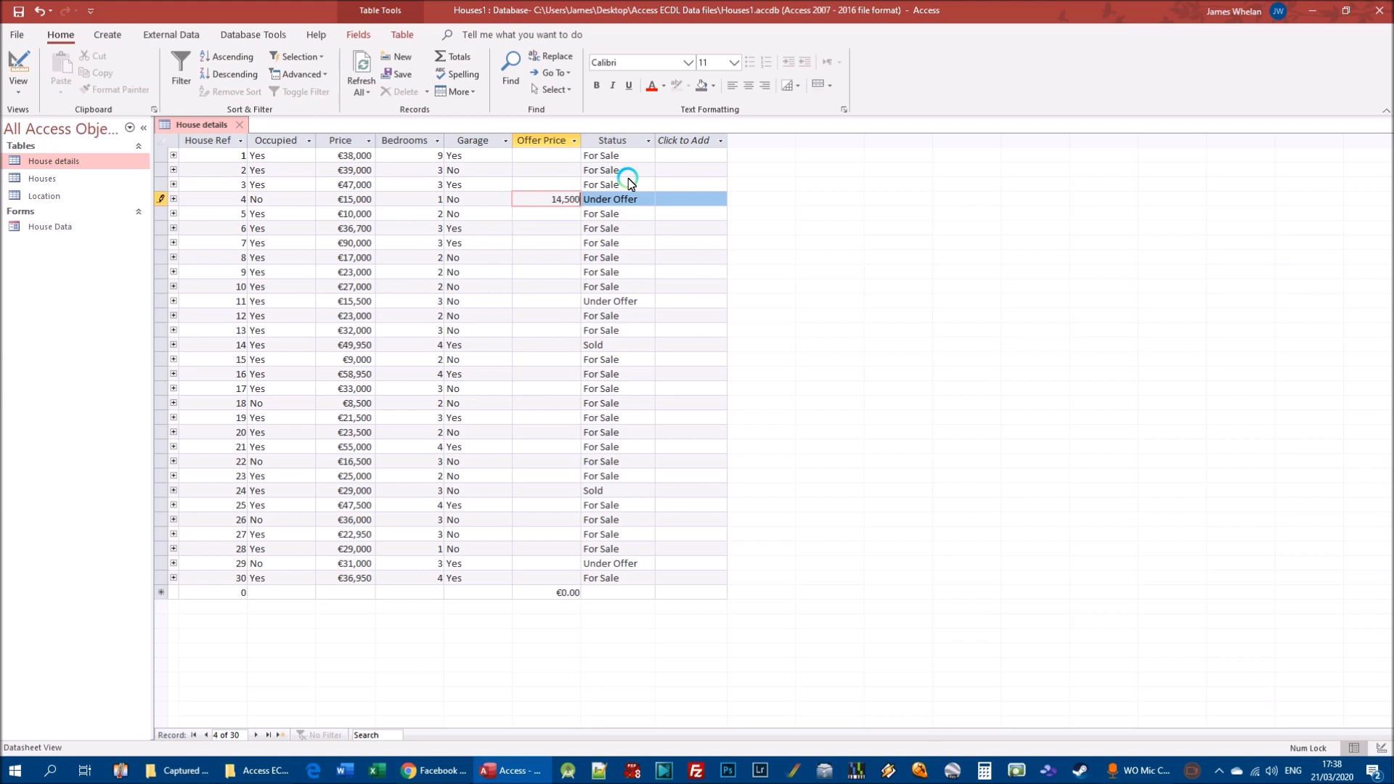
click(544, 302)
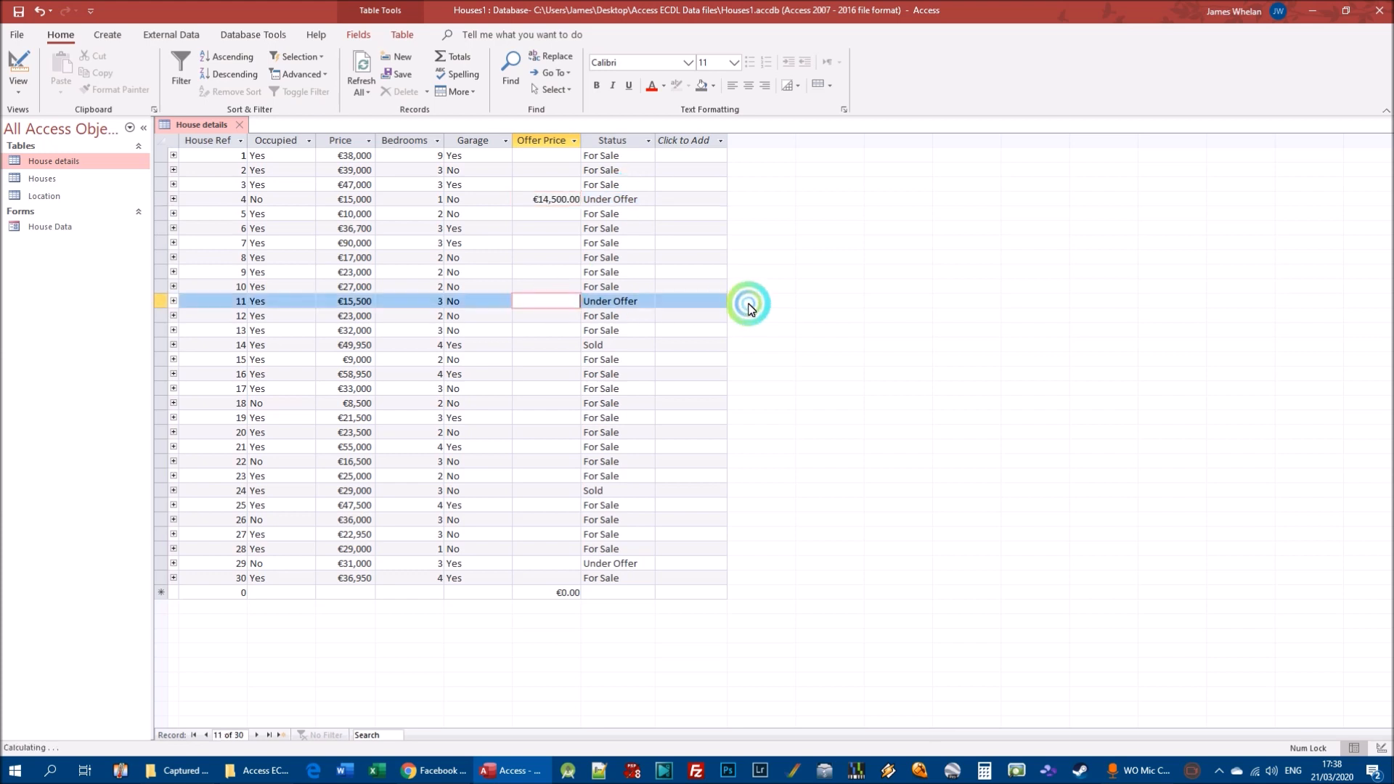
text(15000)
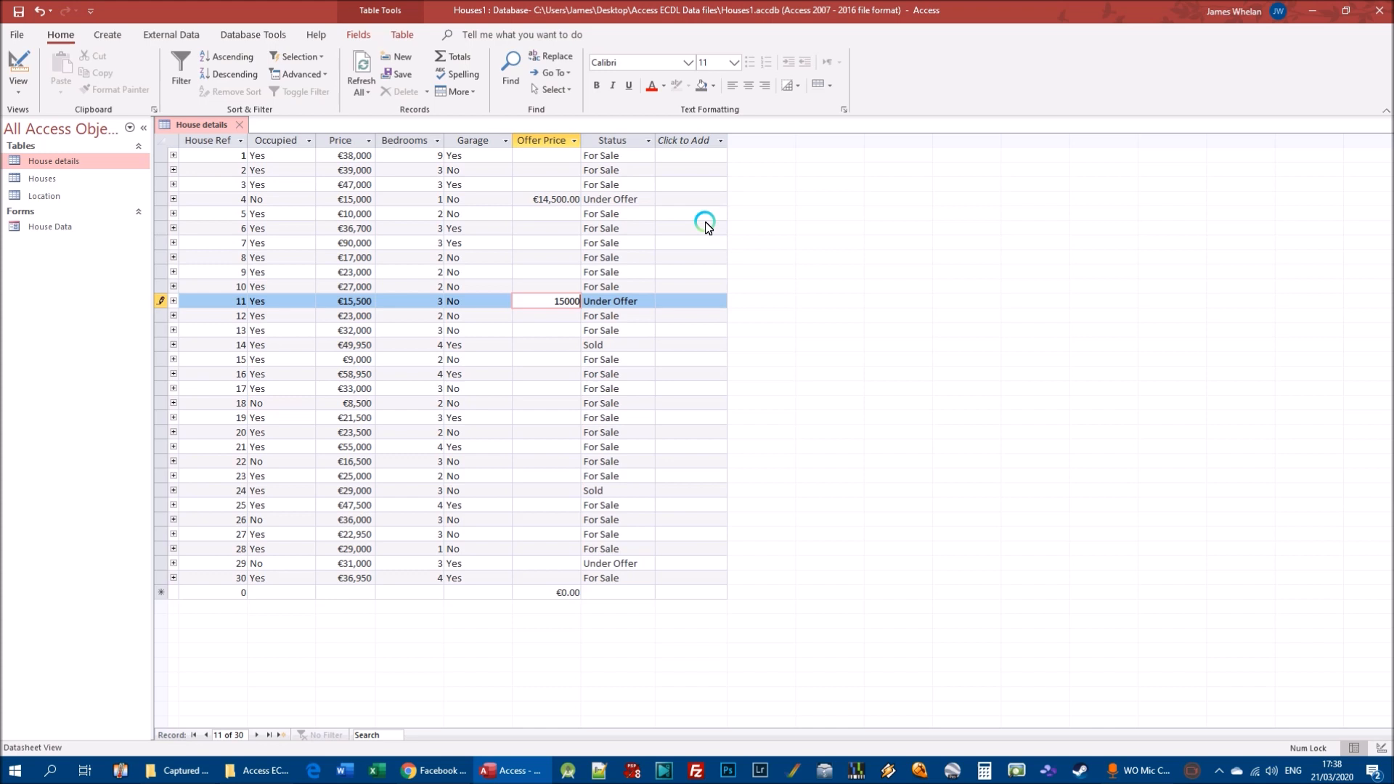
key(Tab)
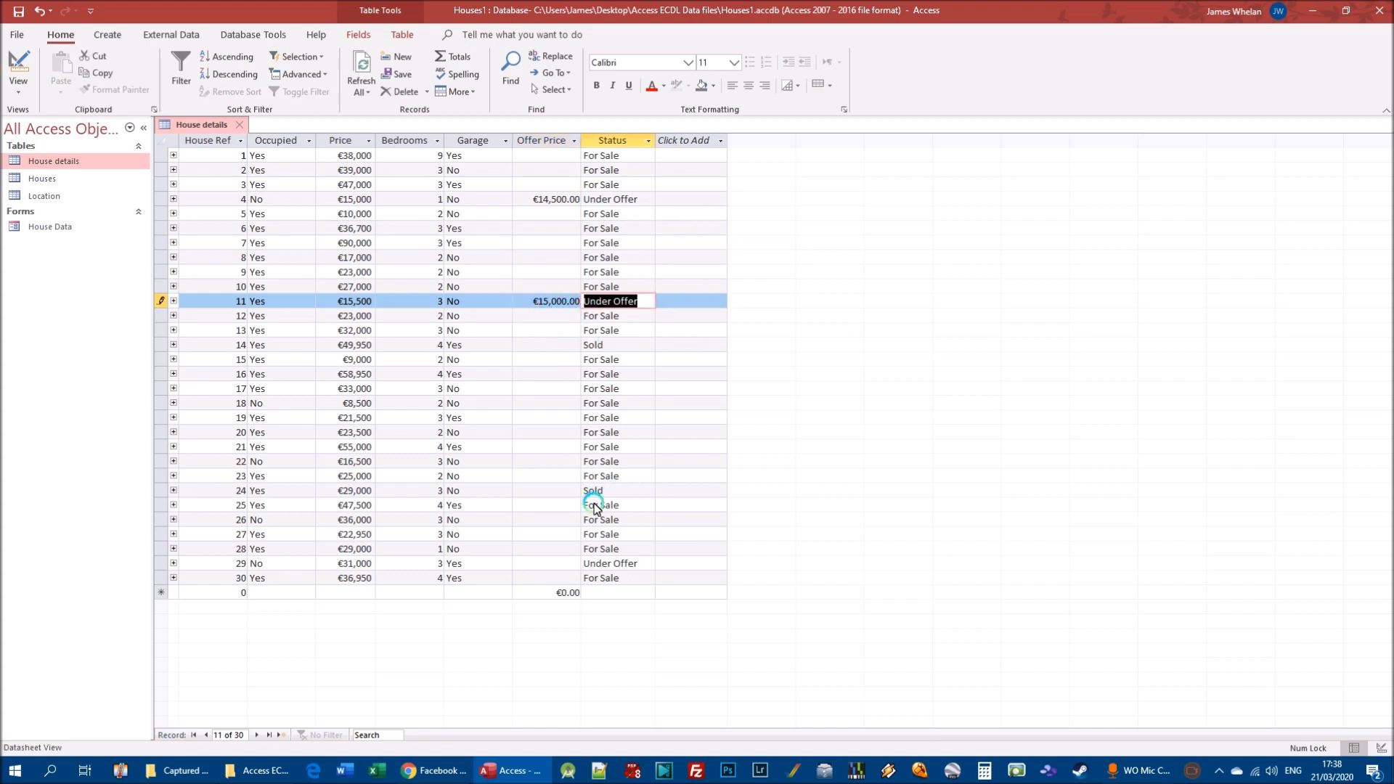
click(556, 566)
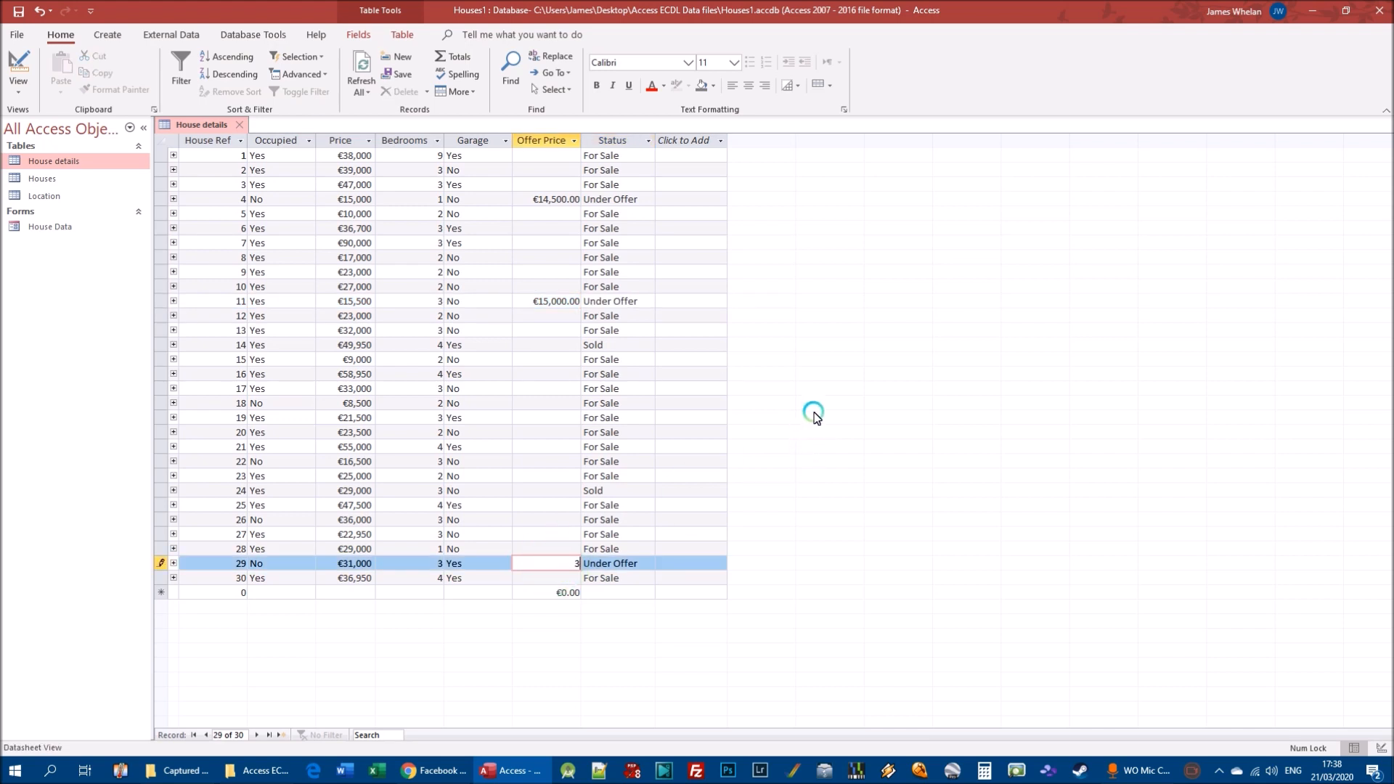
key(Tab)
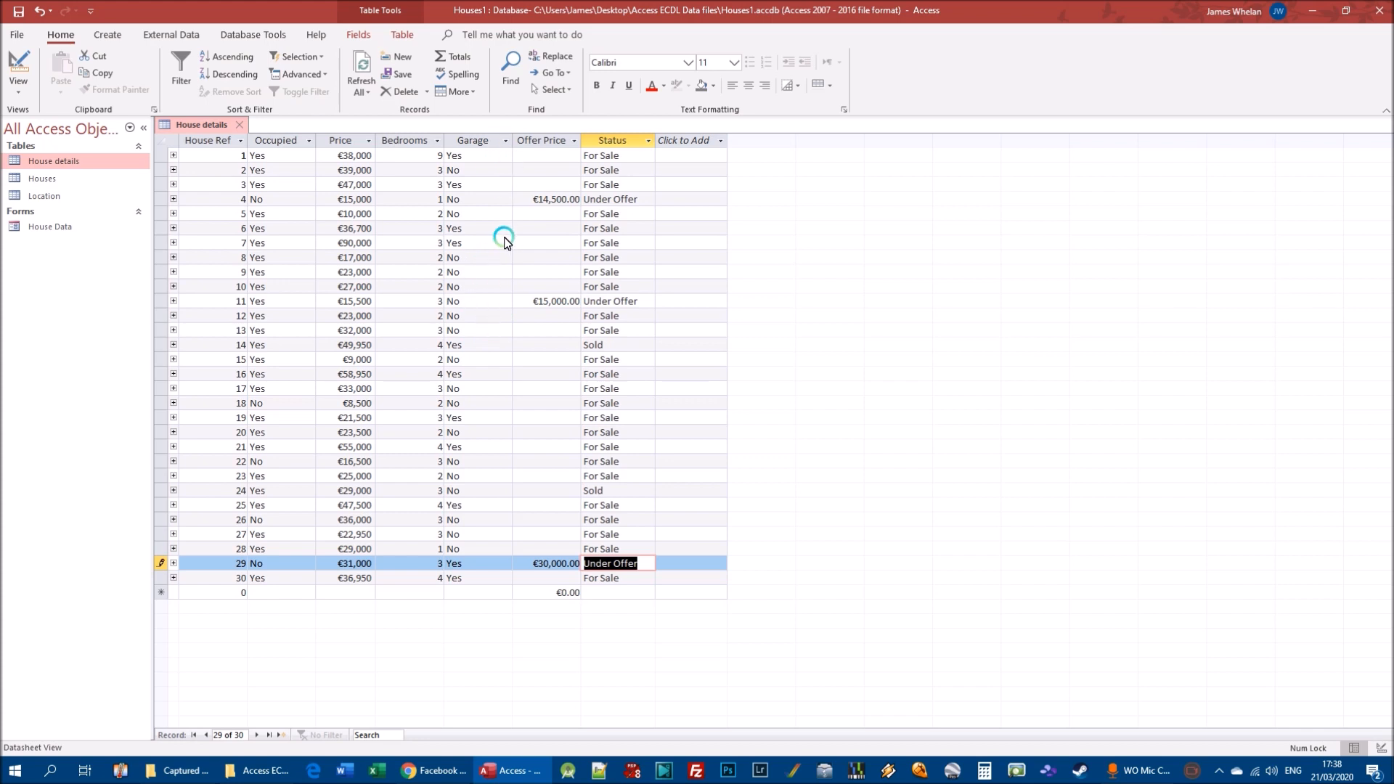
Step: Insert a Short Text field after the Garage column directly in Datasheet View
click(472, 271)
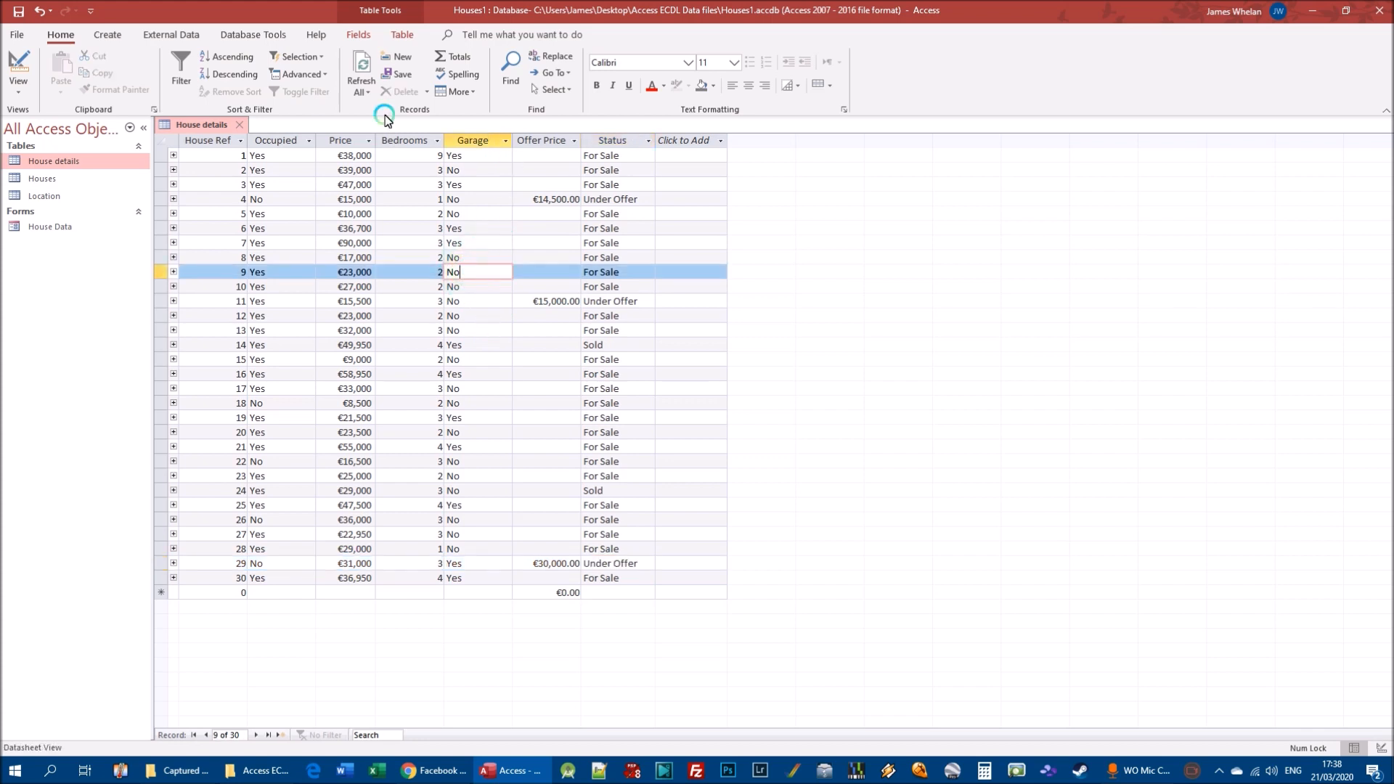
click(357, 36)
click(355, 33)
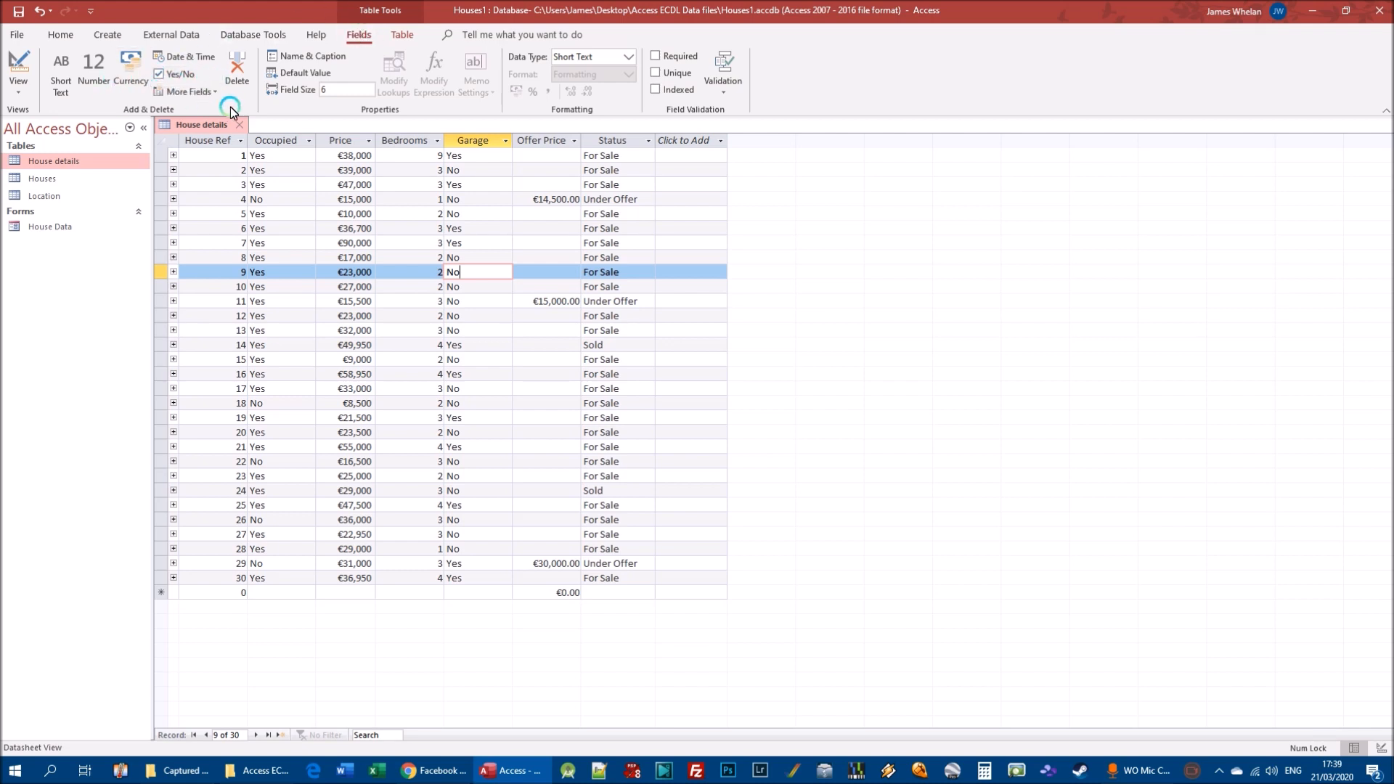
click(206, 91)
click(68, 69)
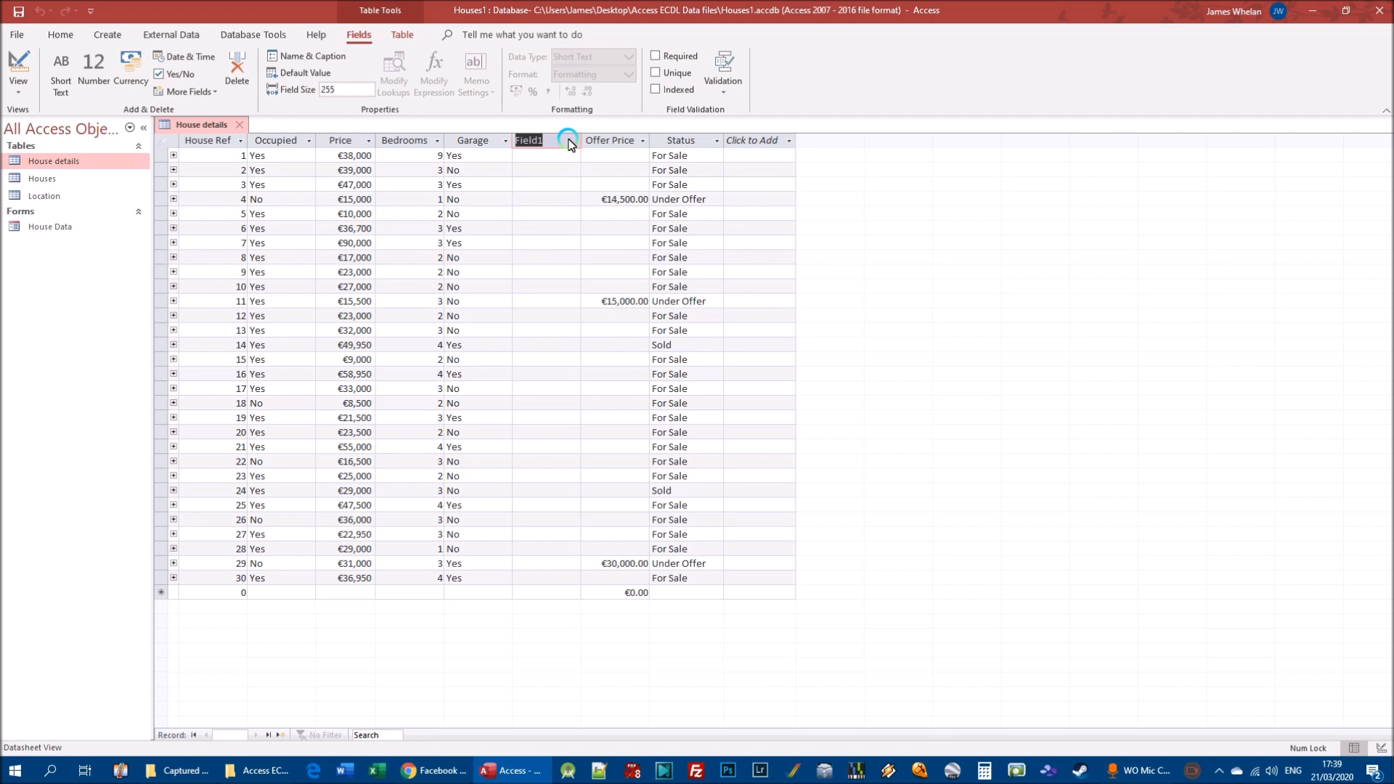
Step: Delete the Field1 field from House details in Design View, then save the table and return to Datasheet View
click(19, 87)
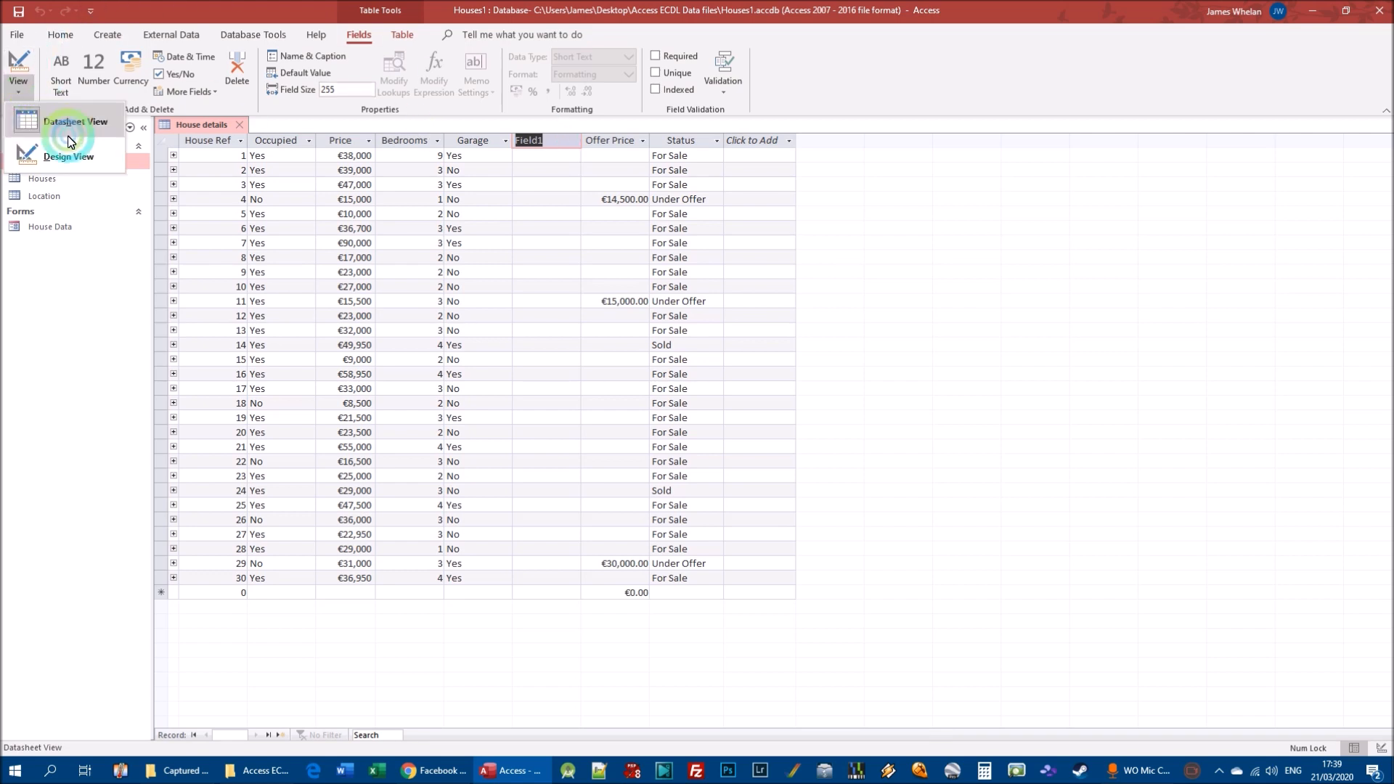
click(69, 155)
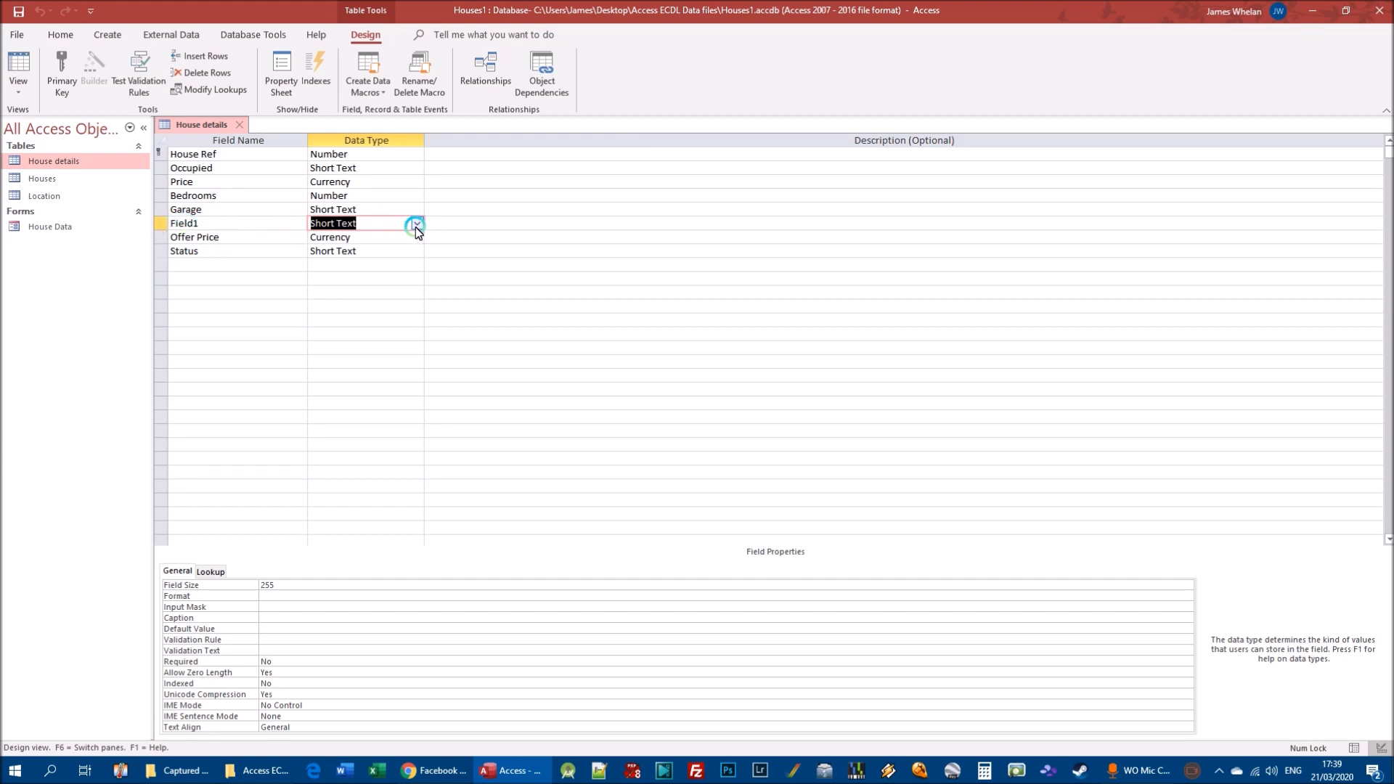
click(516, 290)
right_click(161, 229)
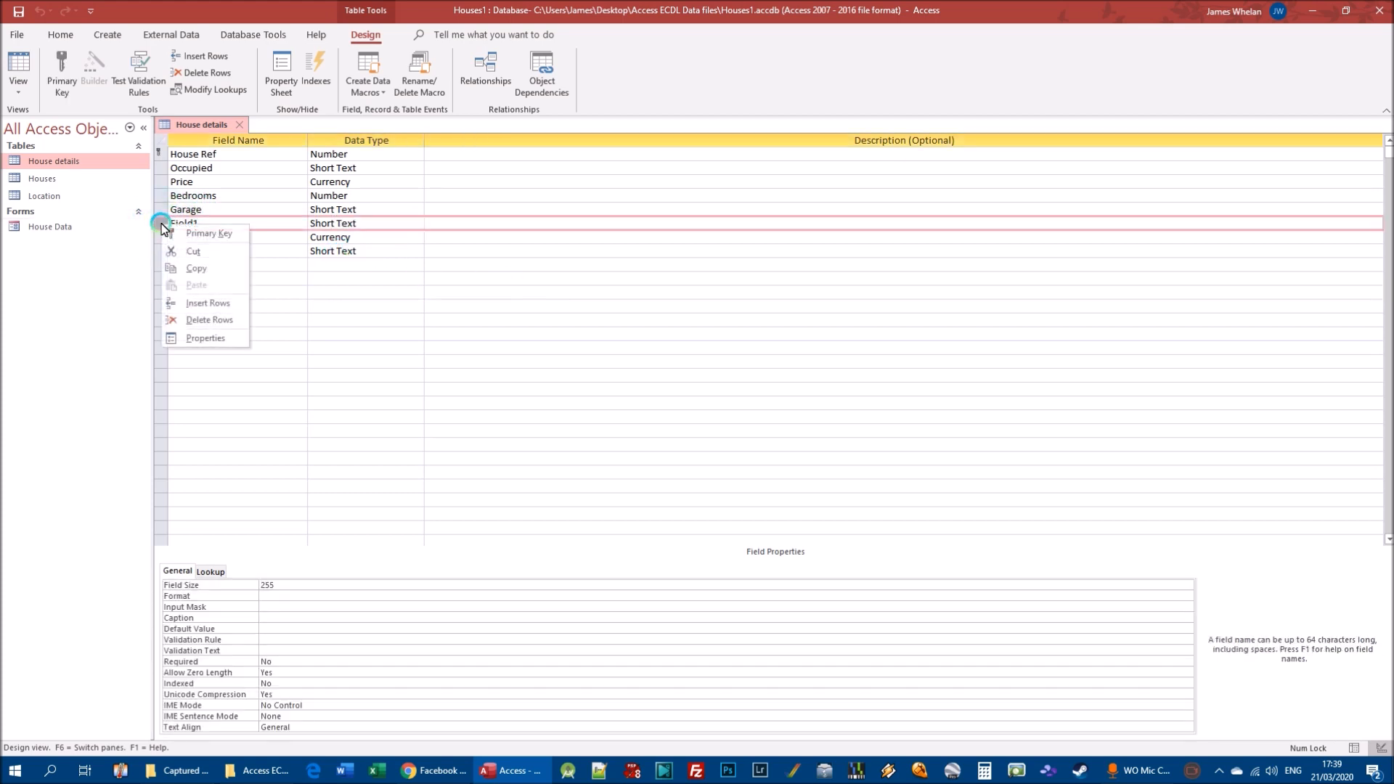
click(207, 320)
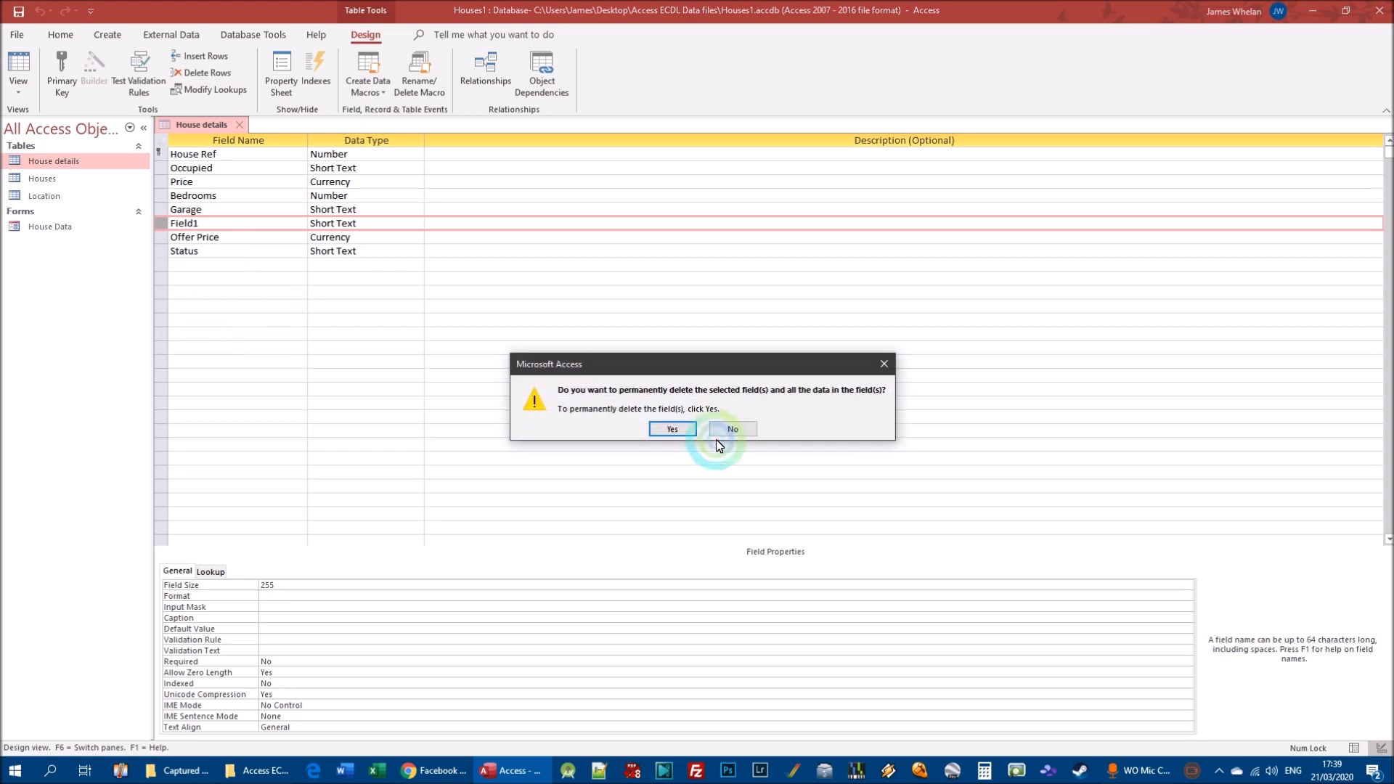
click(666, 429)
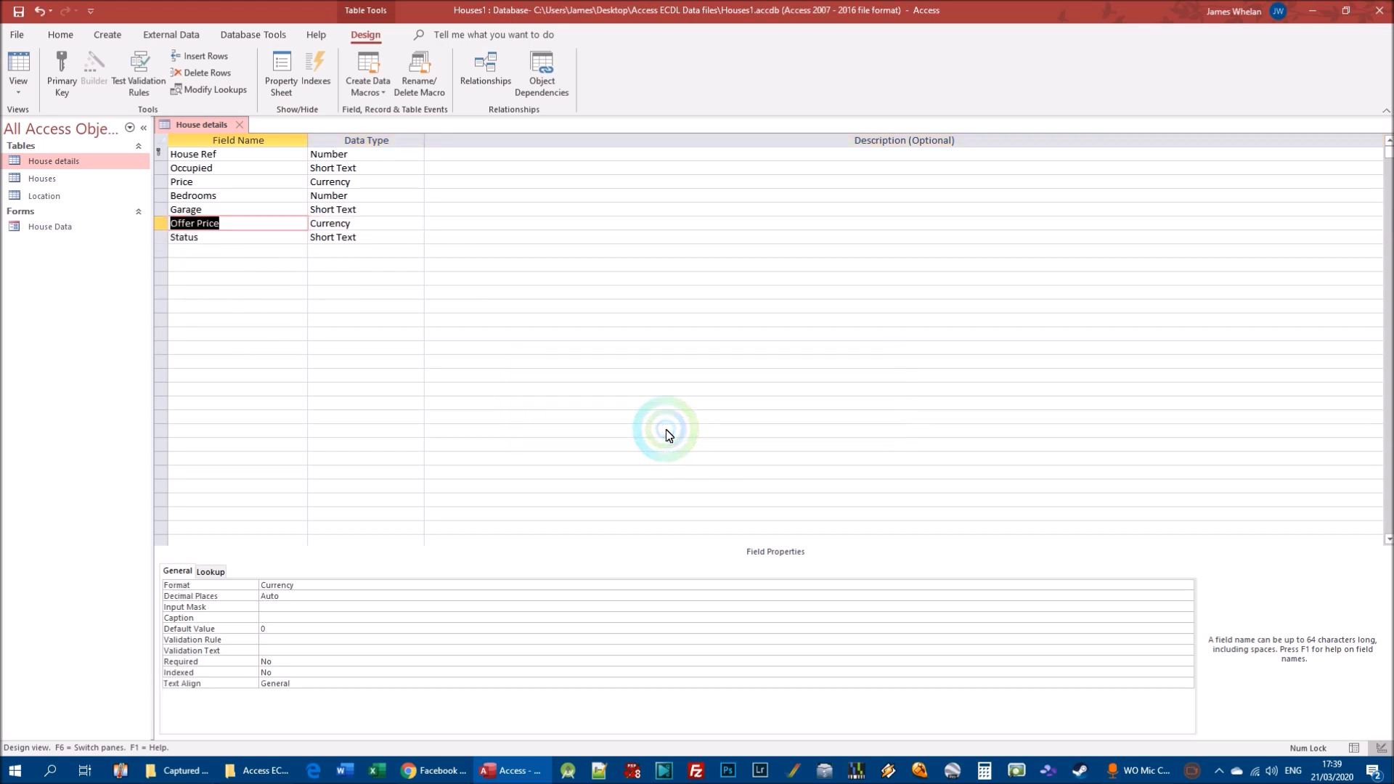
click(29, 87)
click(66, 115)
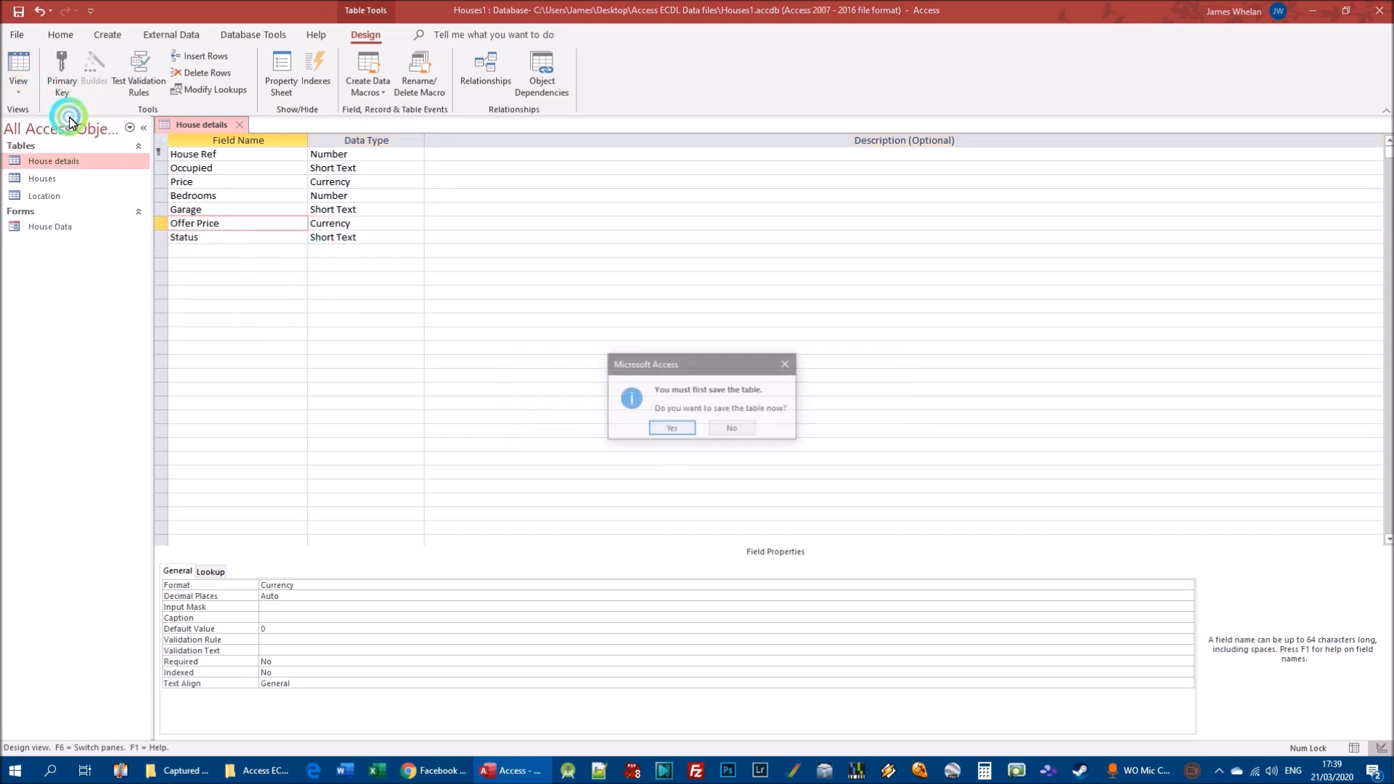
click(671, 428)
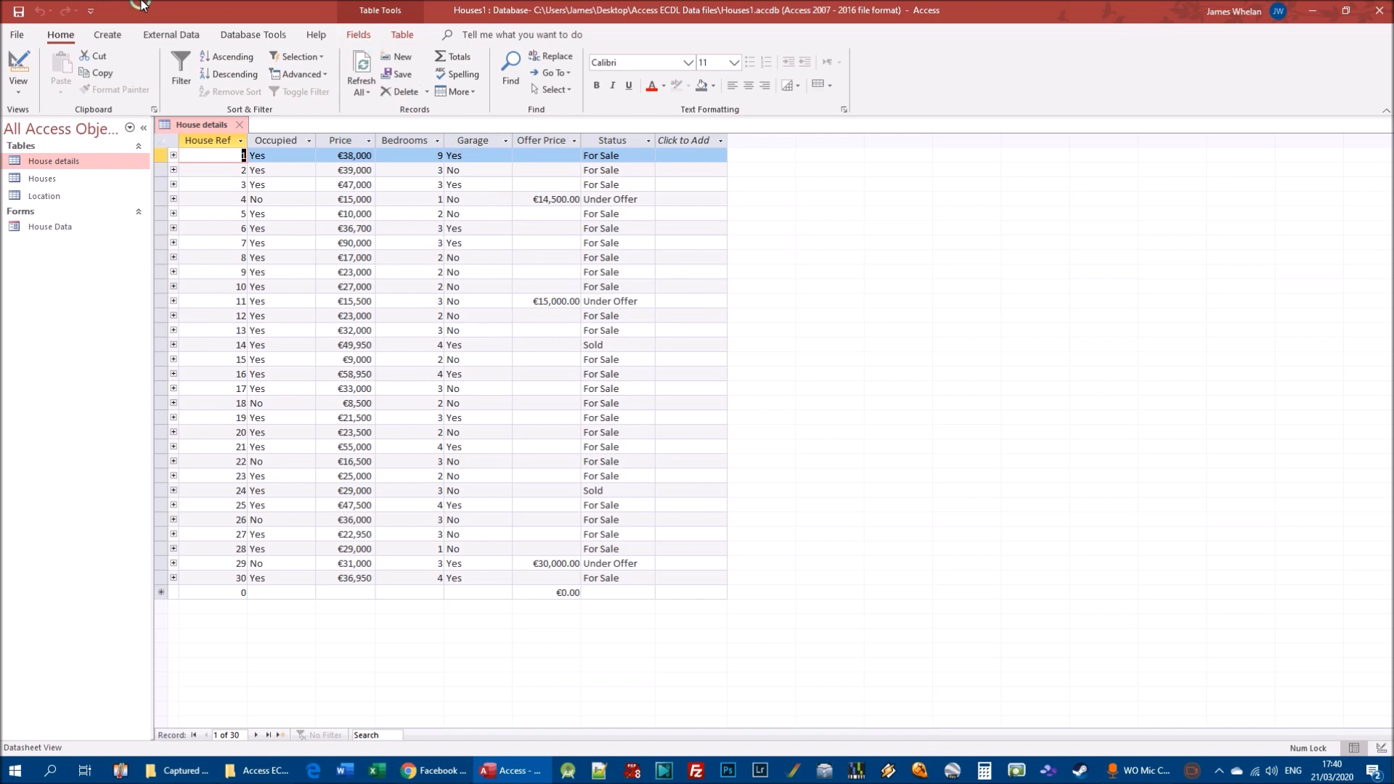
Step: Close the Houses1 database while keeping the program open
click(16, 34)
click(34, 177)
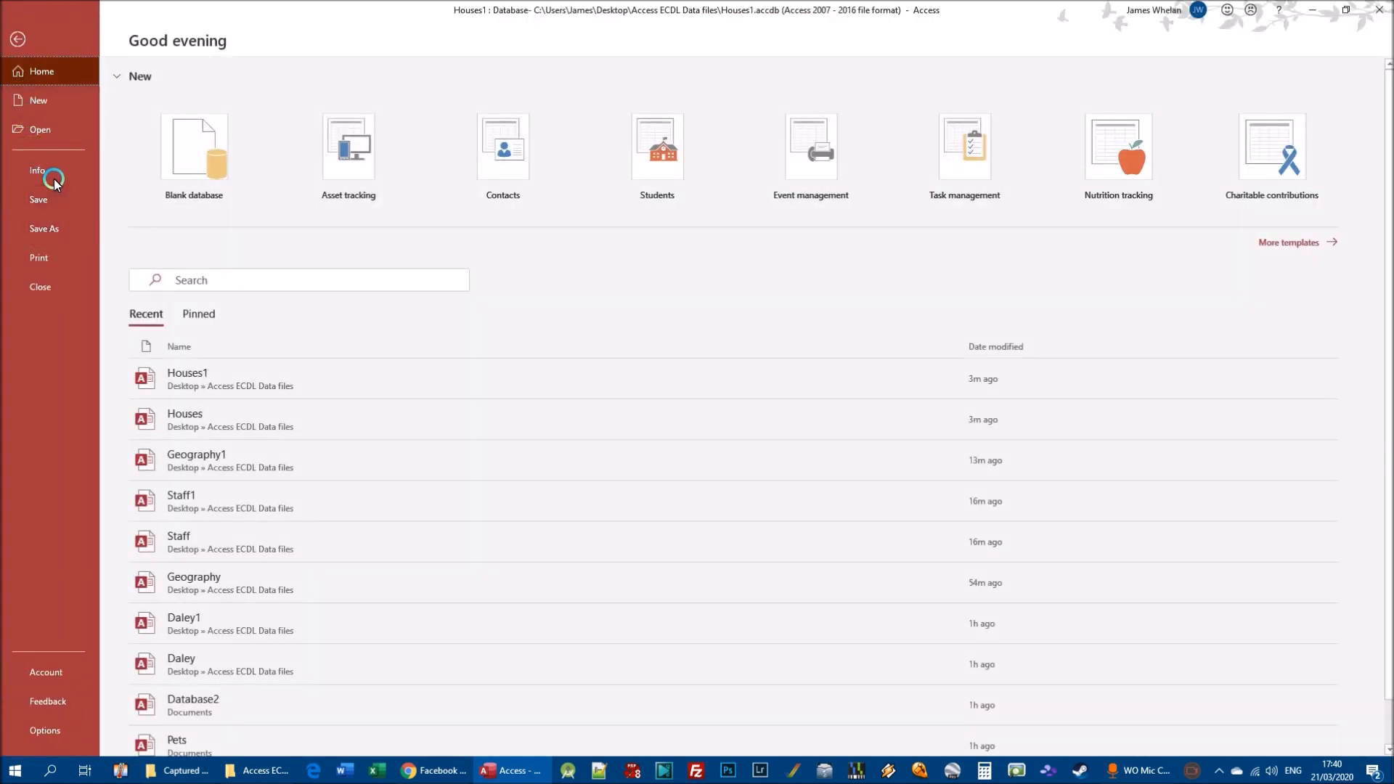
click(50, 283)
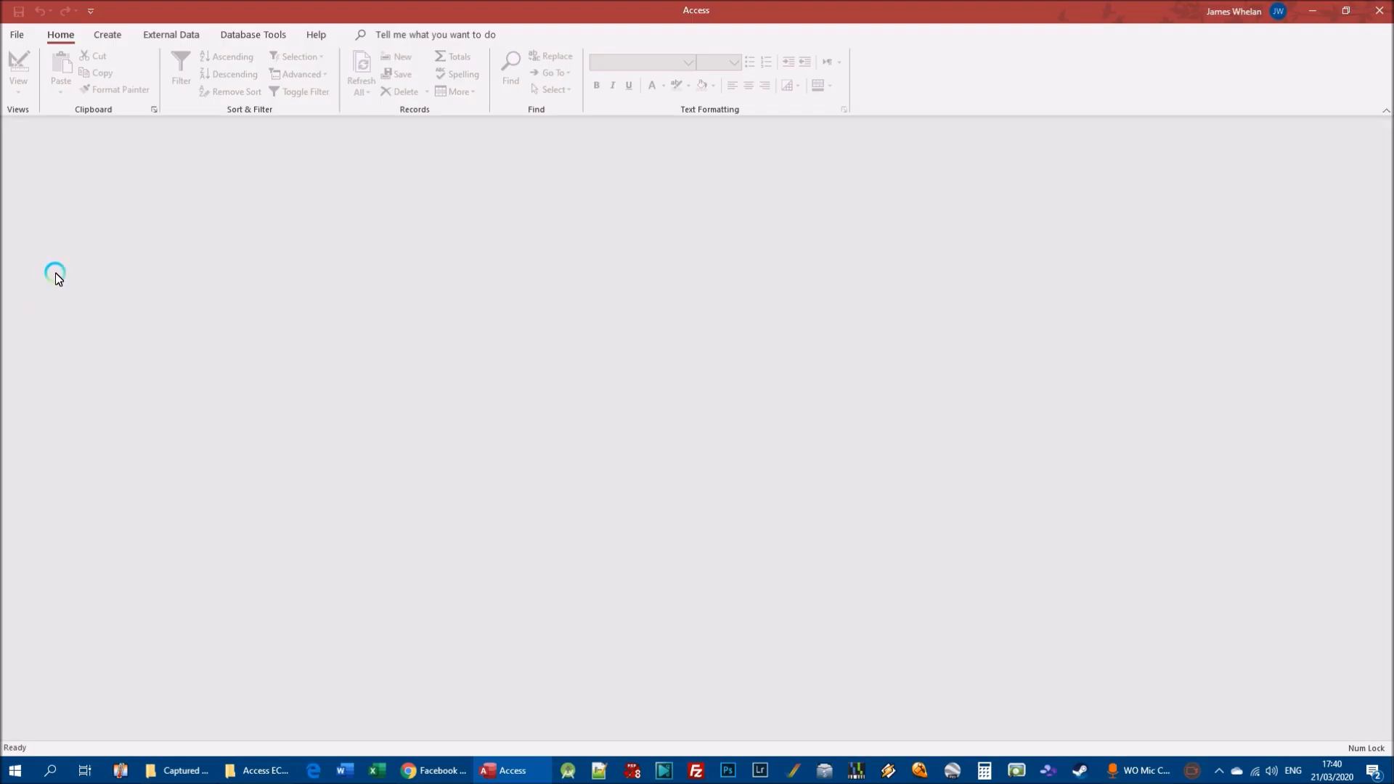
Step: Open the Mailing database from the Access ECDL Data files folder
click(17, 36)
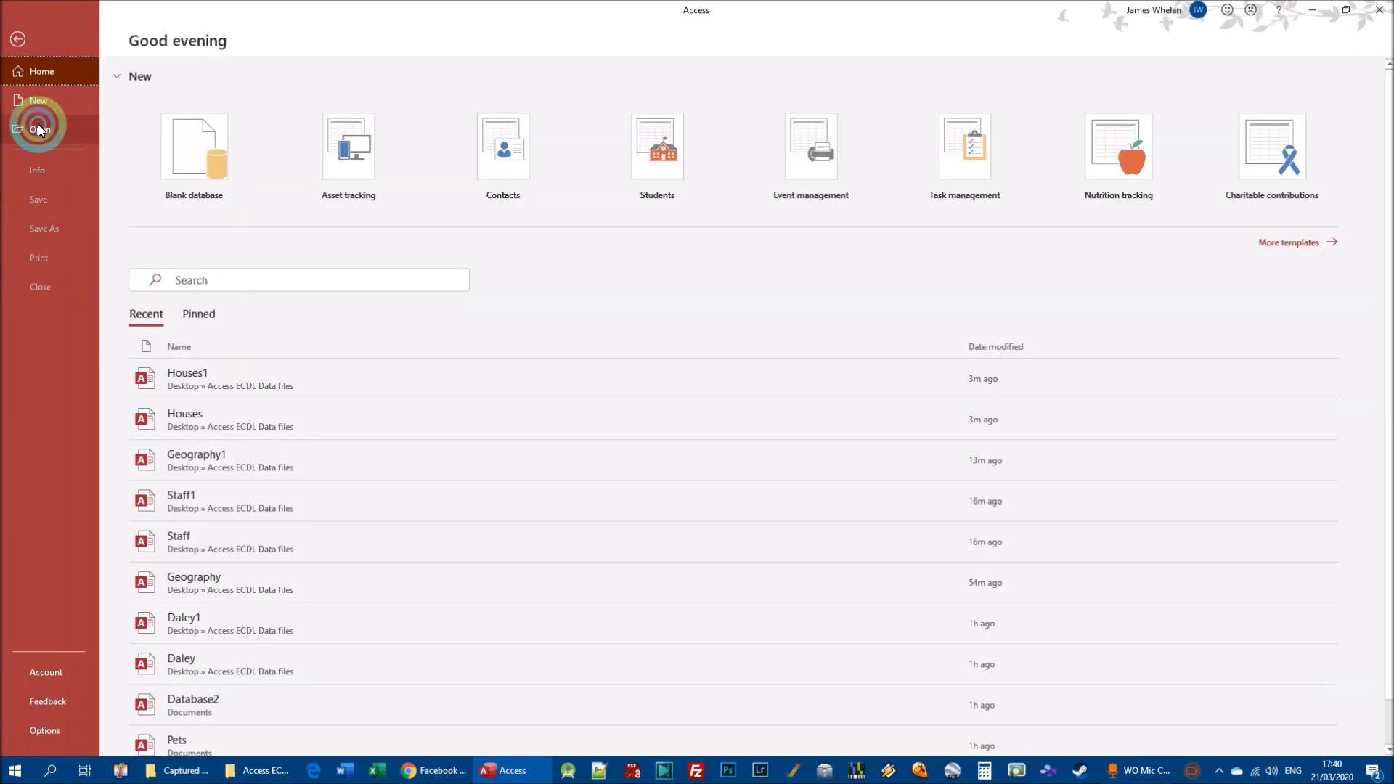
click(73, 129)
click(609, 273)
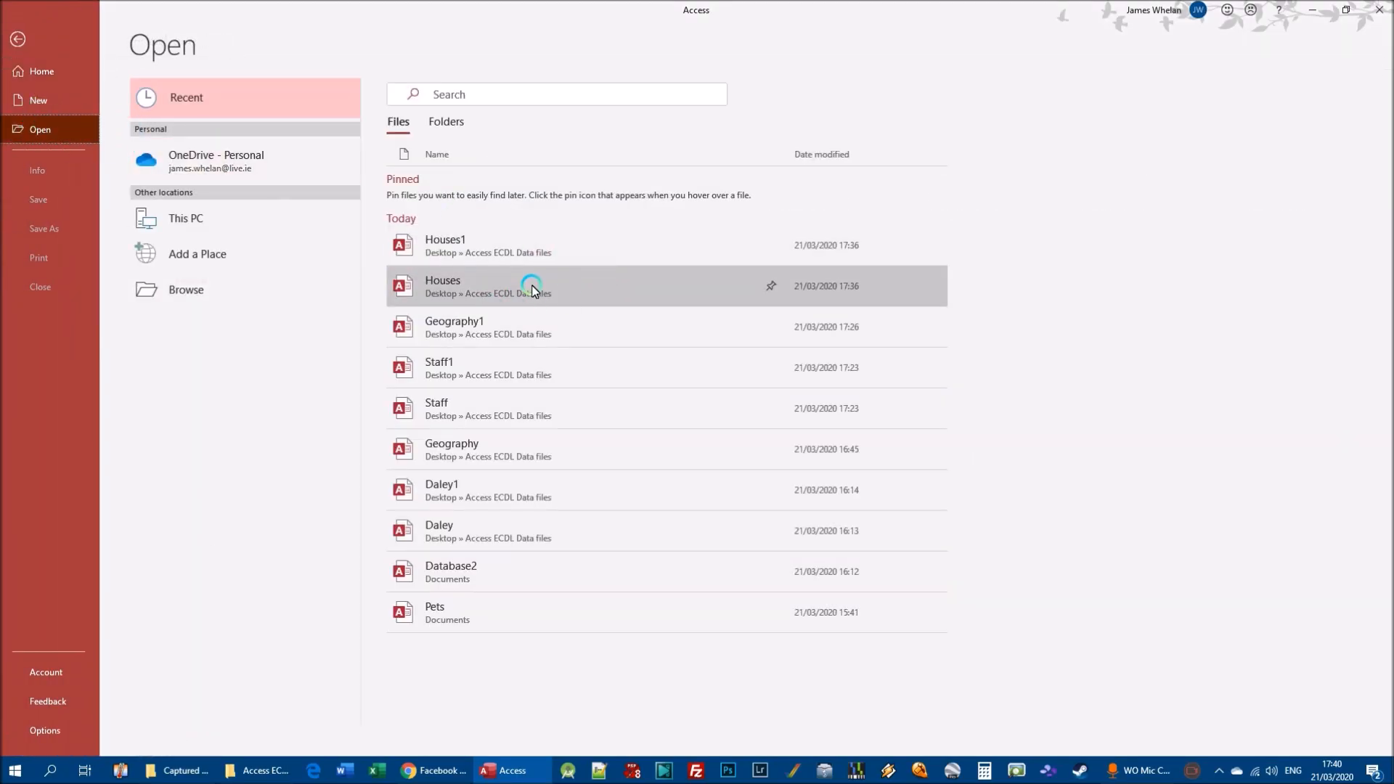
click(284, 291)
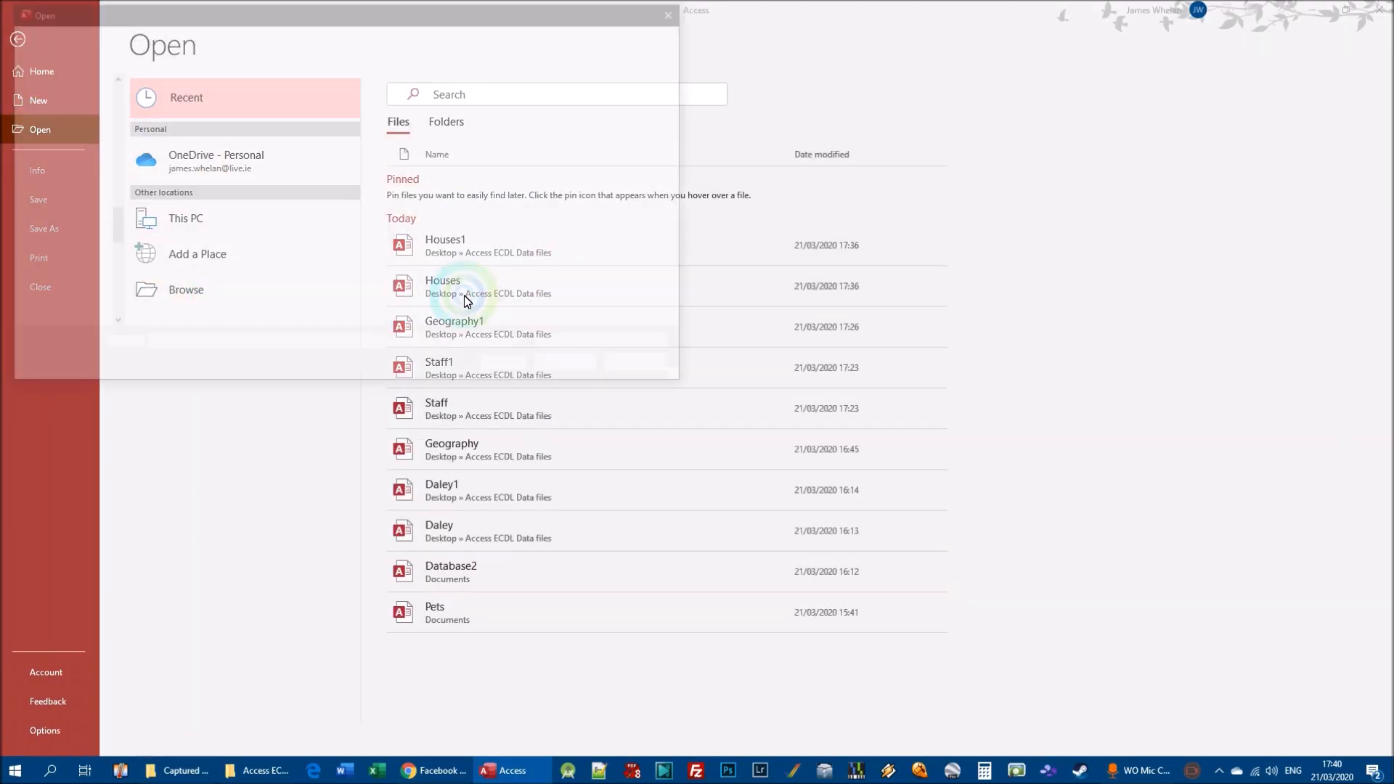
double_click(176, 223)
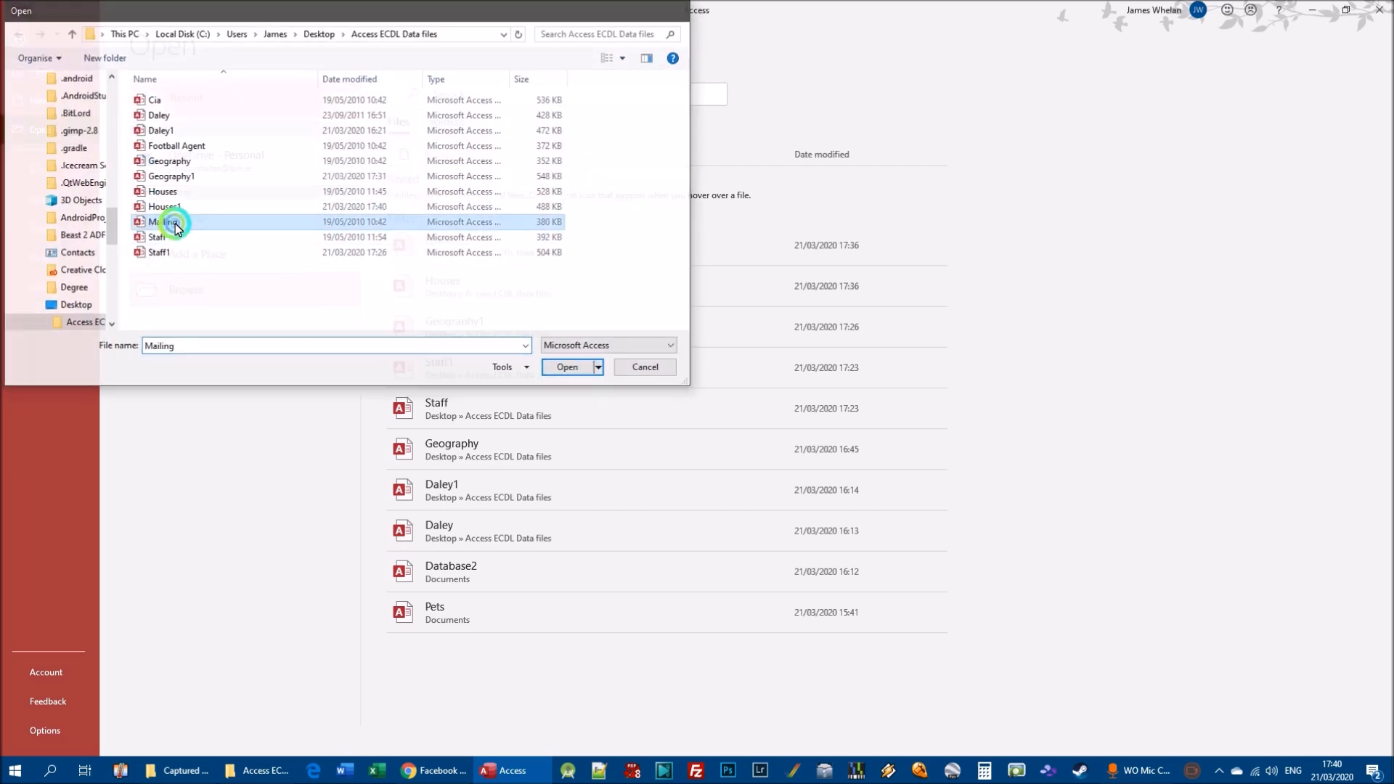
Step: Save the database as Mailing1 in the Access 2007 - 2016 file format and enable its content
click(704, 148)
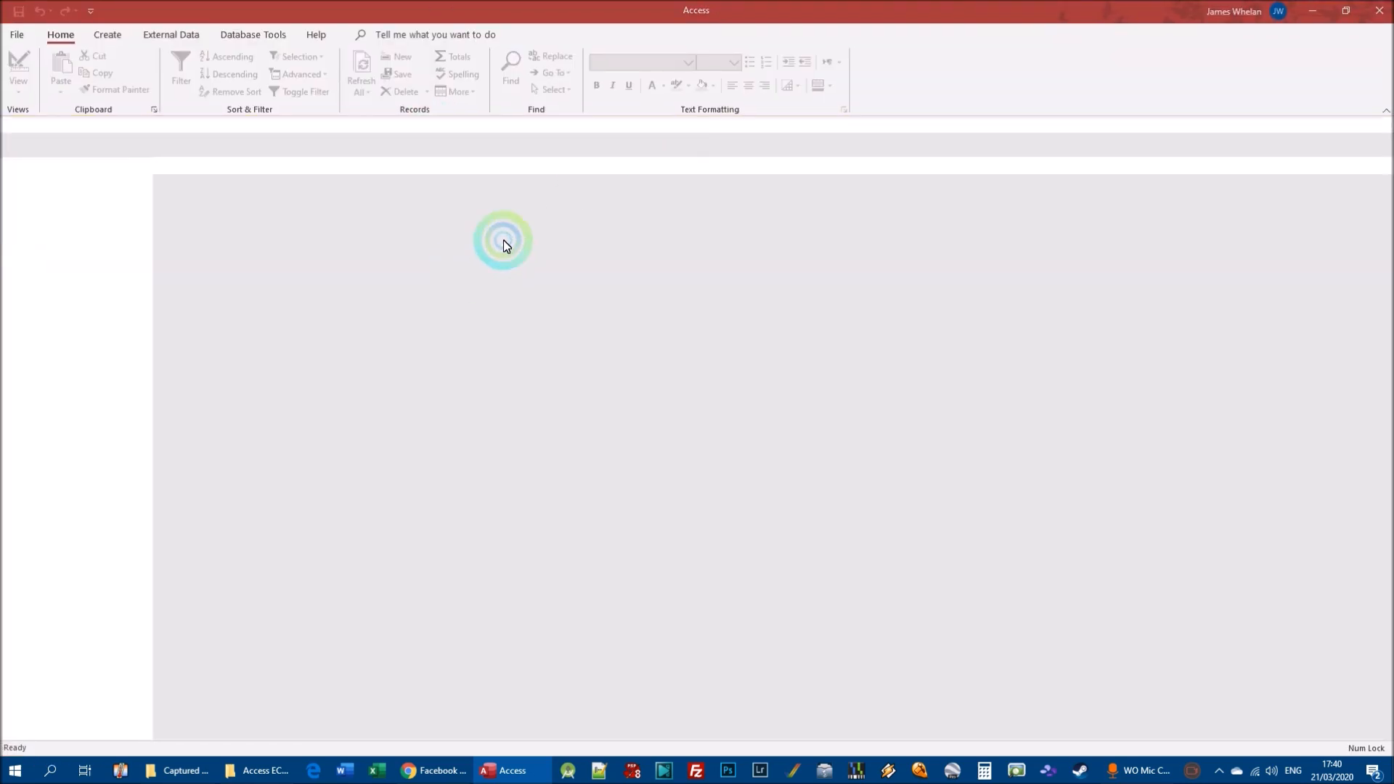
click(565, 362)
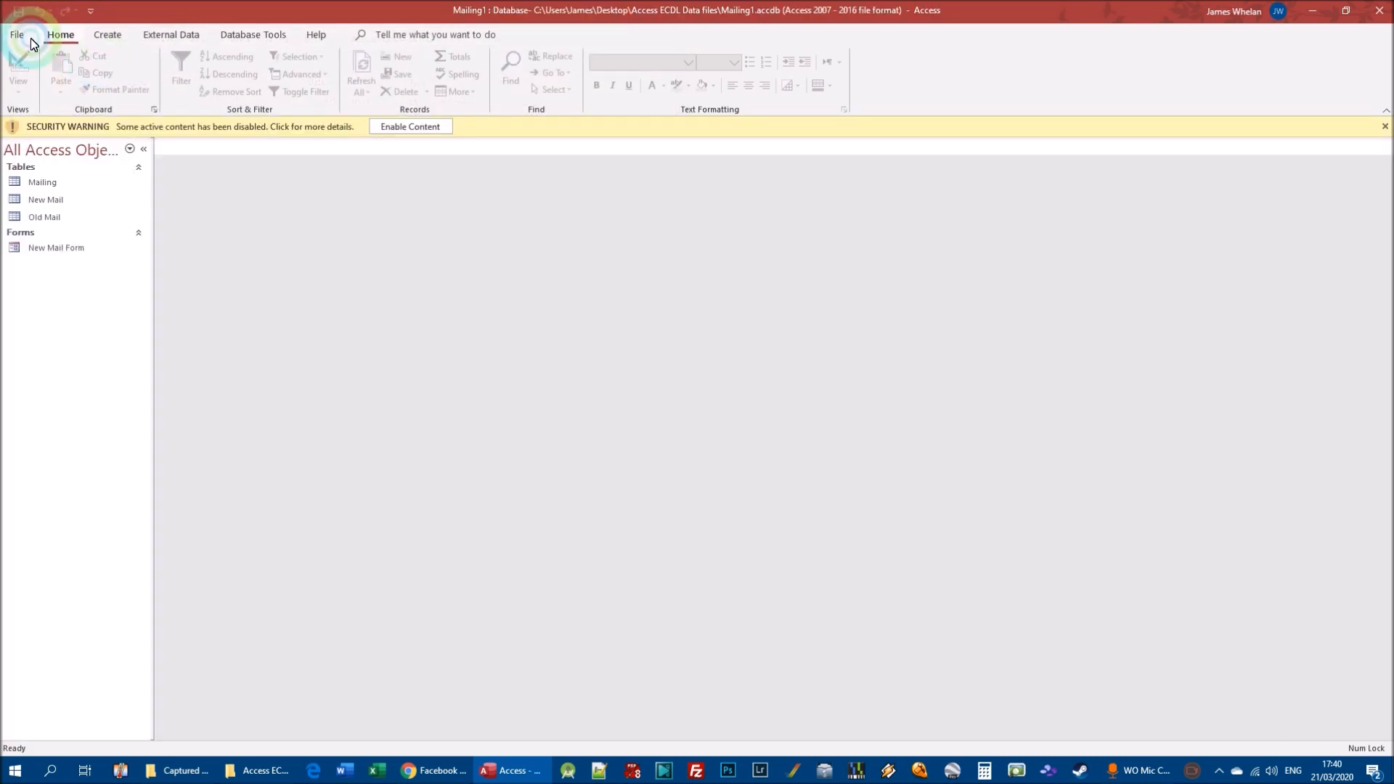
click(415, 124)
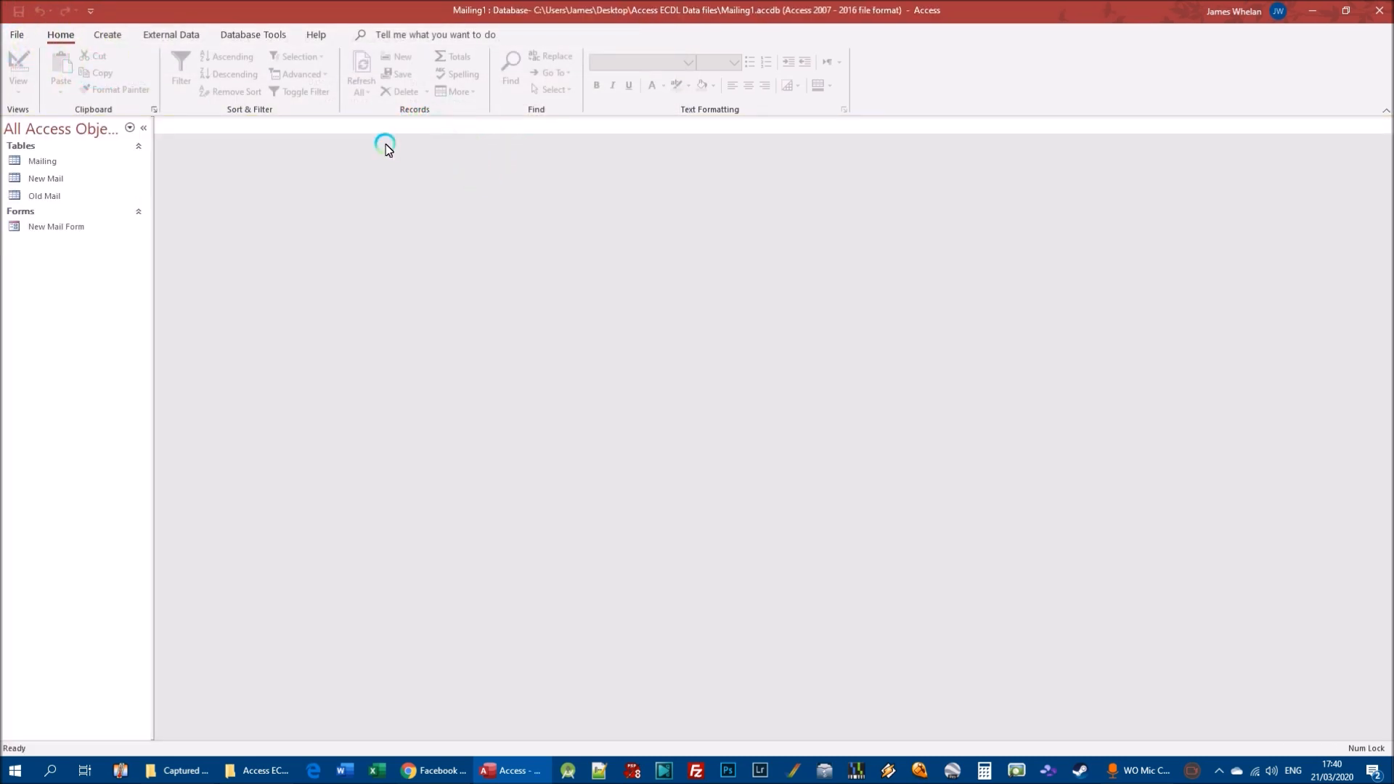
Step: Delete the Old Mail table from the Mailing1 database, then undo the deletion
right_click(55, 196)
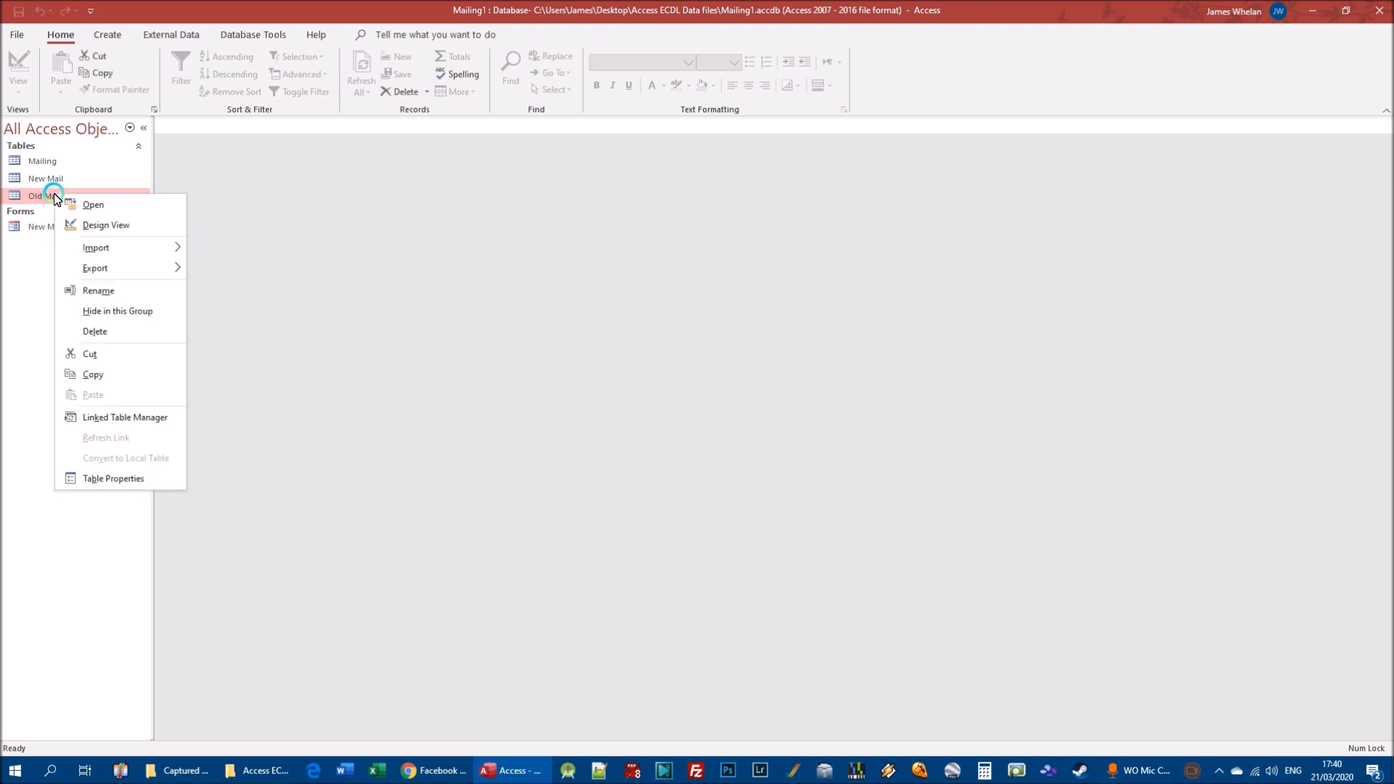
click(98, 331)
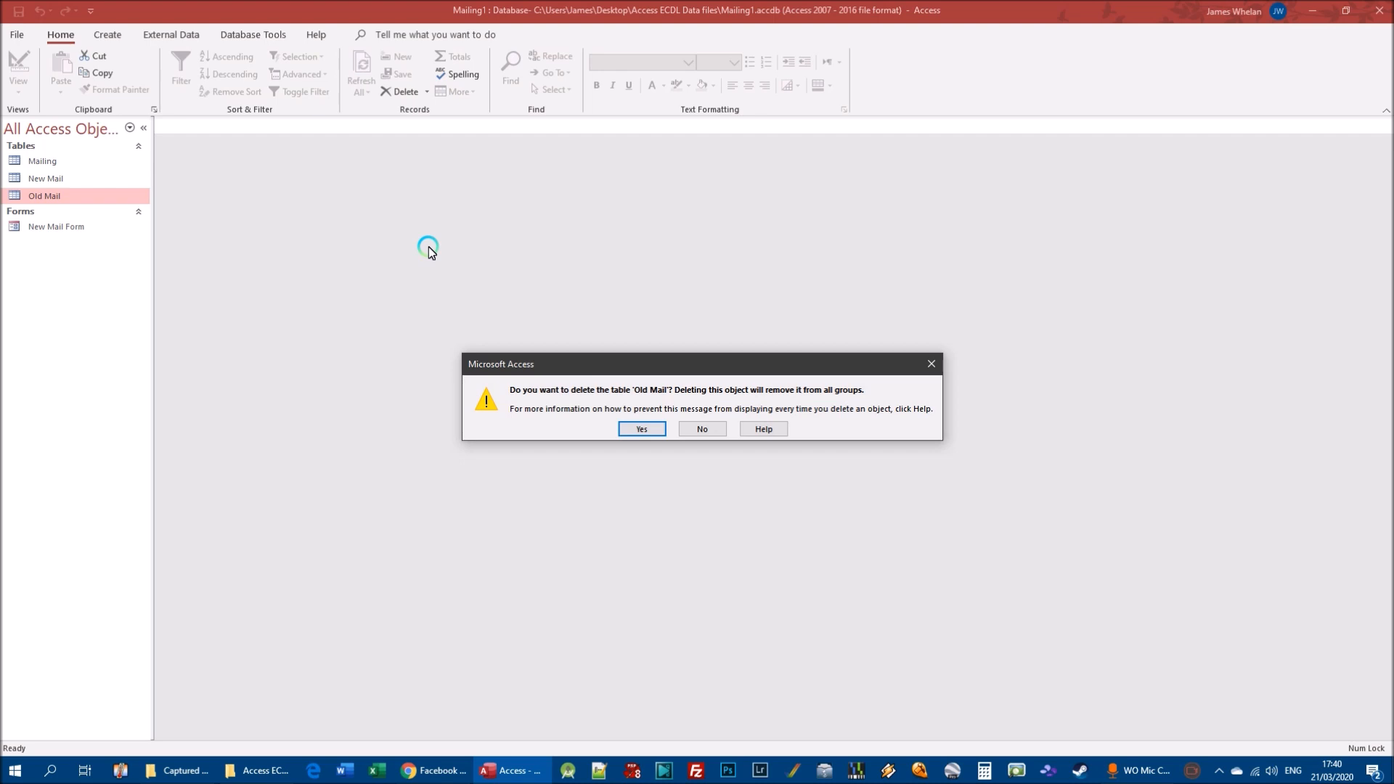
click(642, 428)
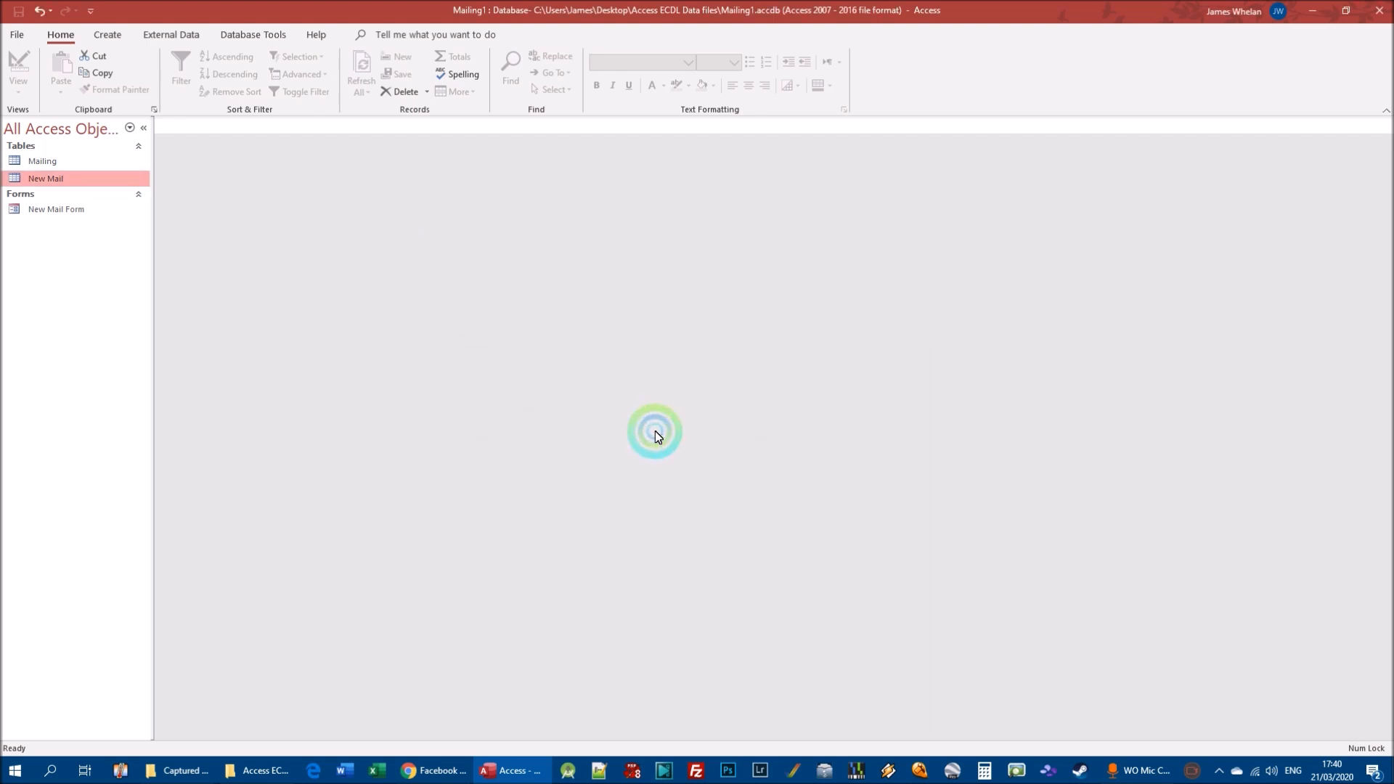
click(42, 11)
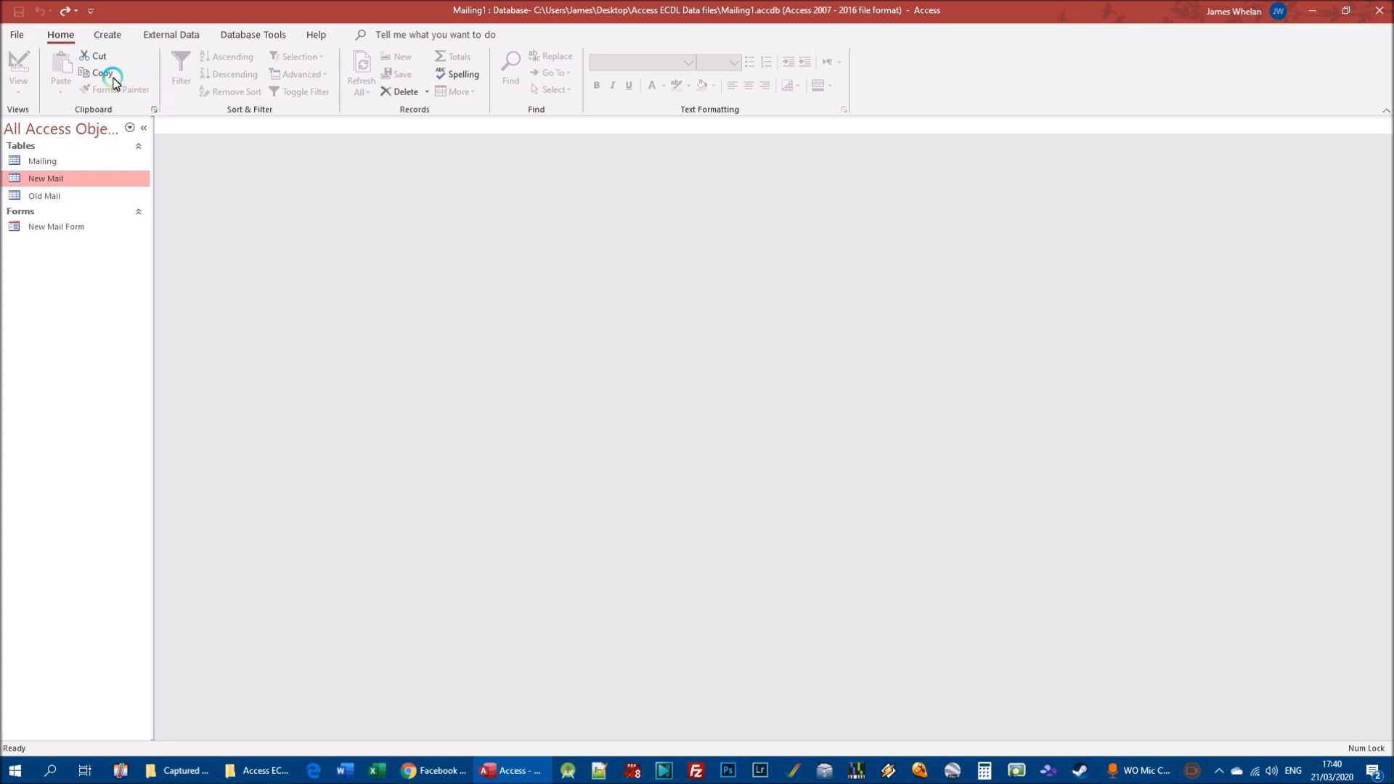
Step: Repeat the deletion of the Old Mail table and undo it again to restore the table
click(45, 197)
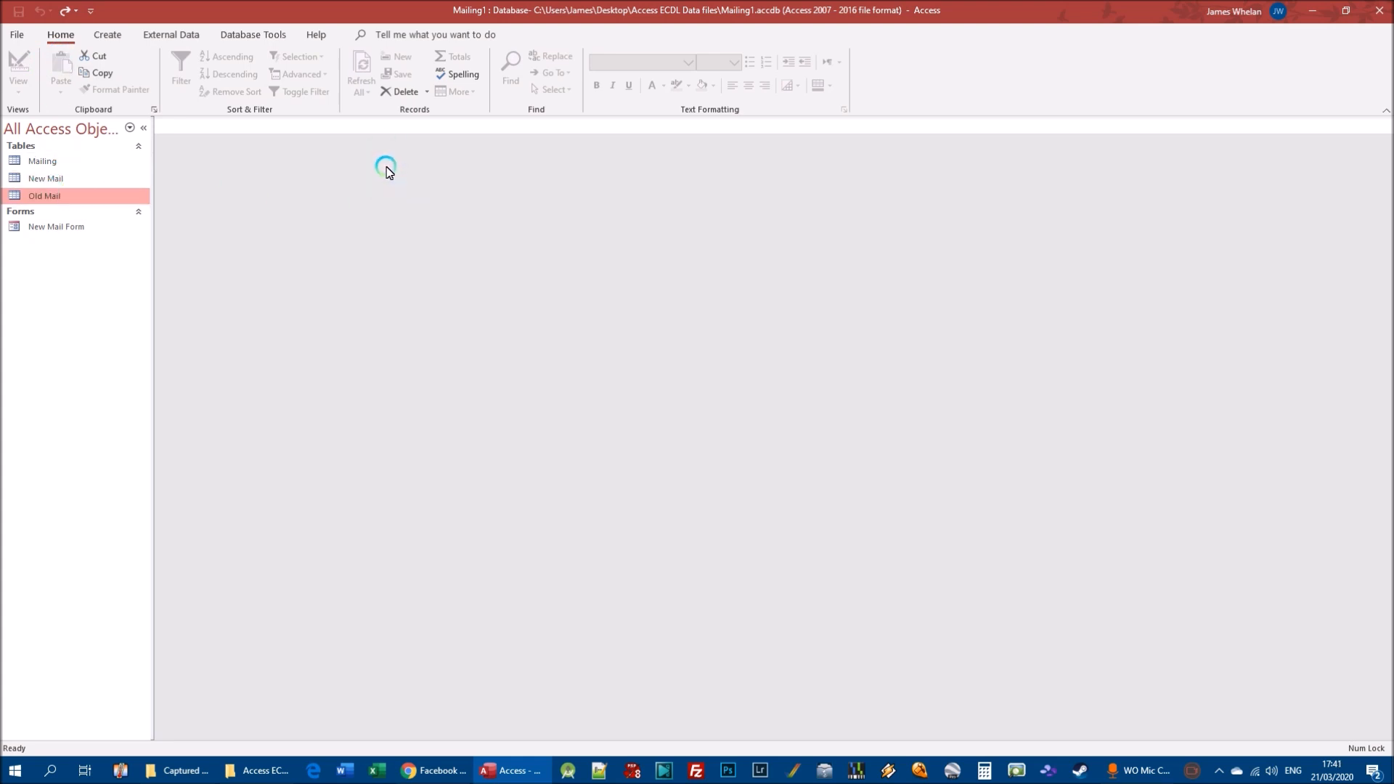
key(Delete)
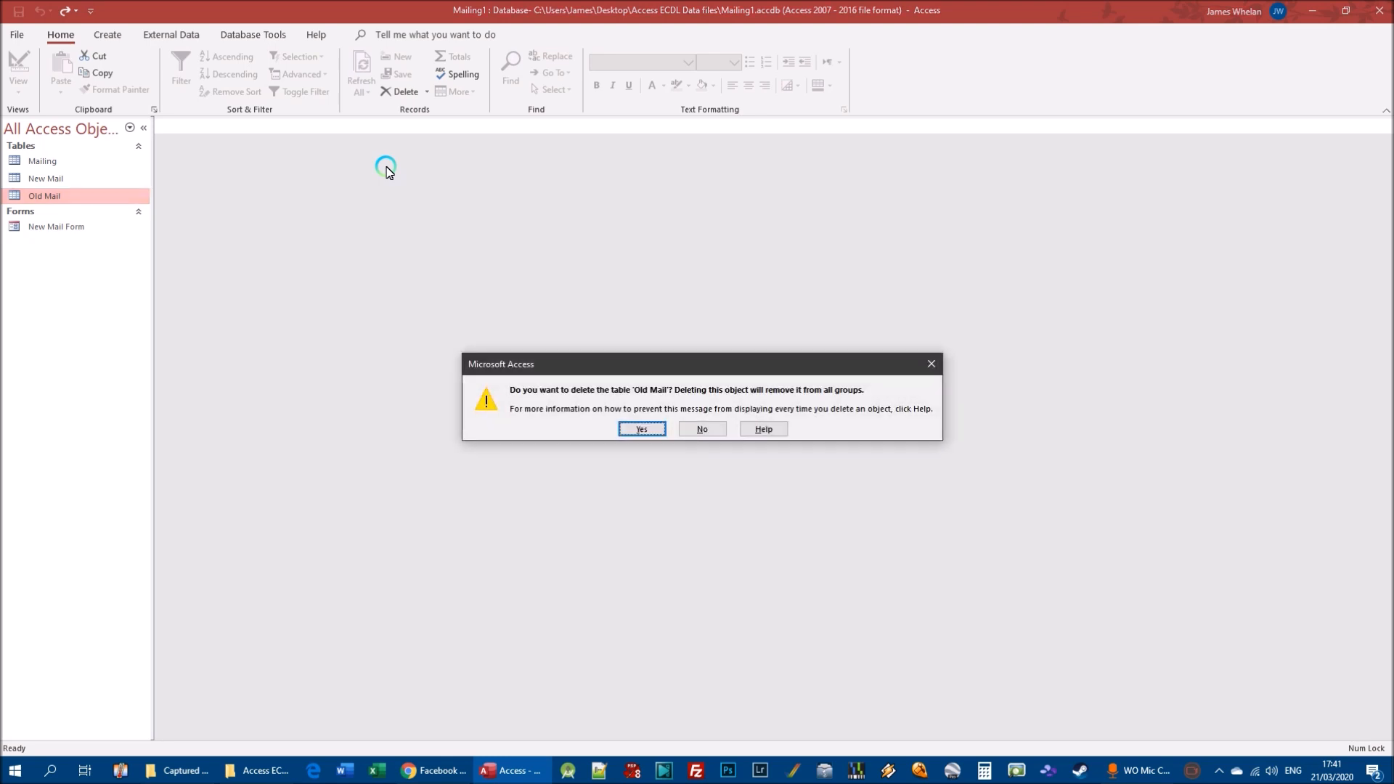
click(650, 429)
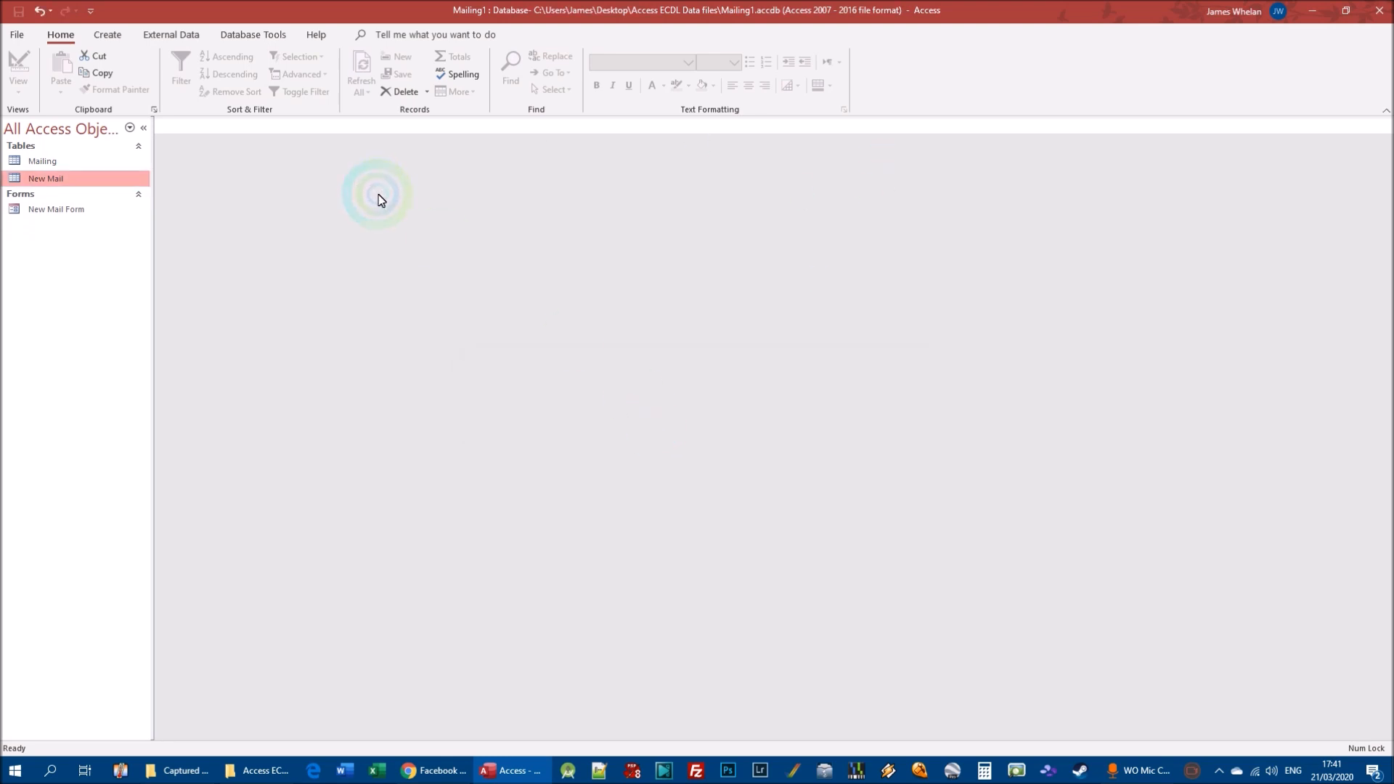
key(ctrl+z)
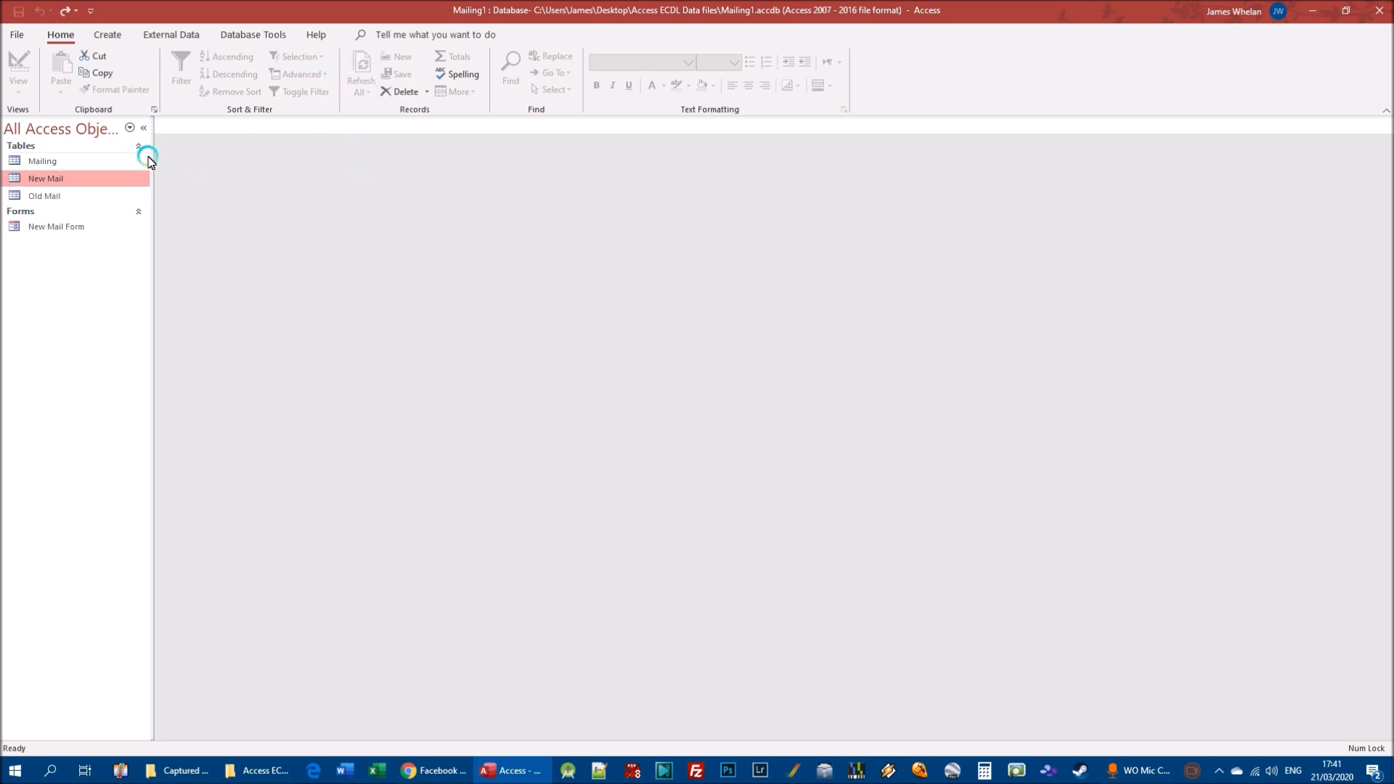
Step: Open the Old Mail table in Datasheet View and try to delete it while it is open
double_click(55, 196)
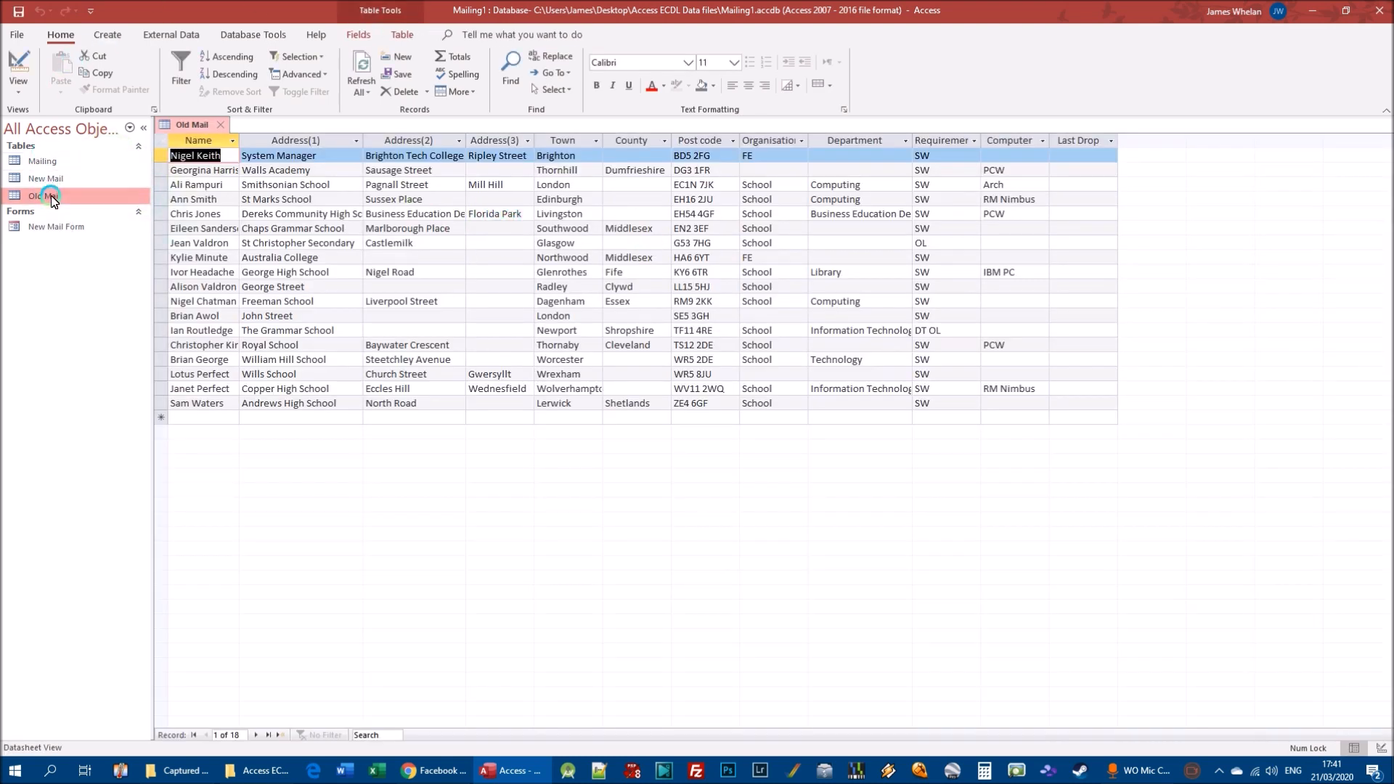
right_click(53, 198)
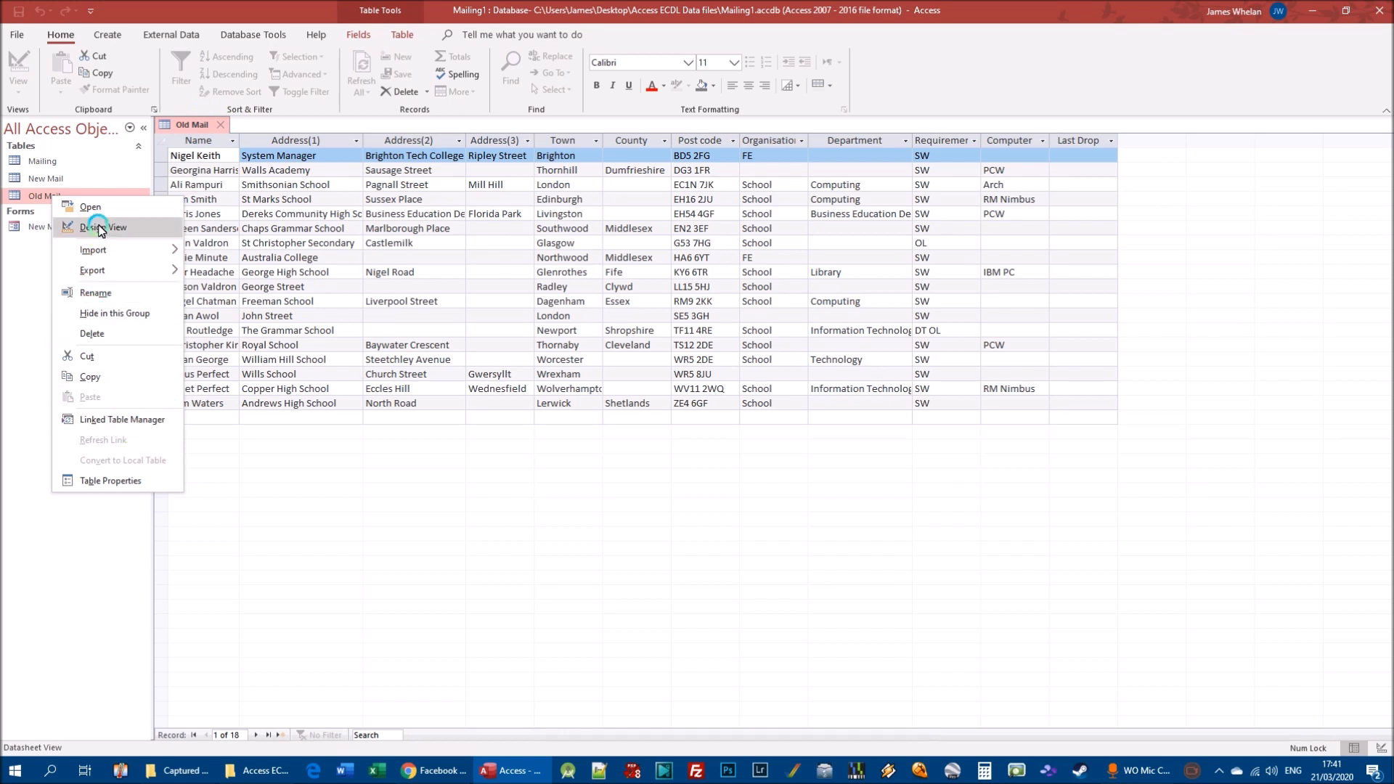
click(98, 334)
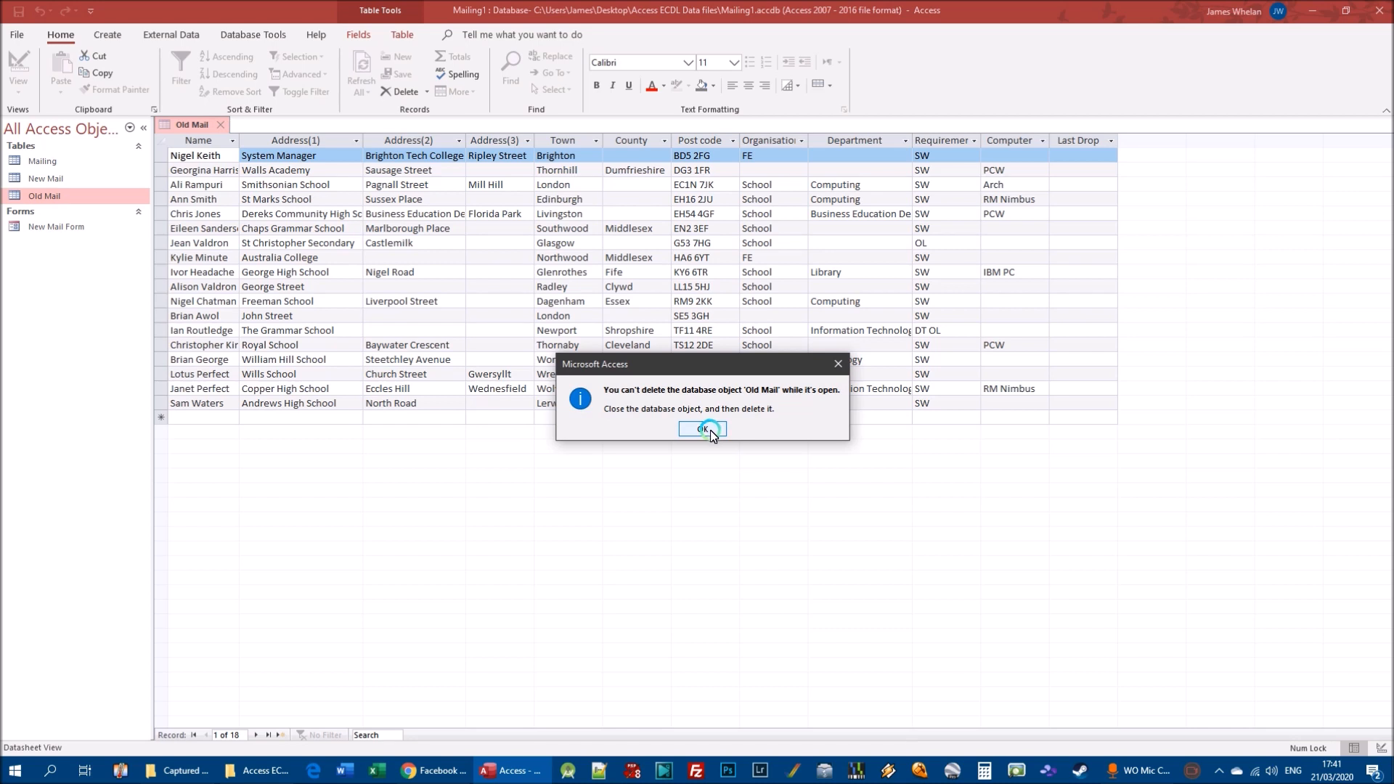
click(702, 429)
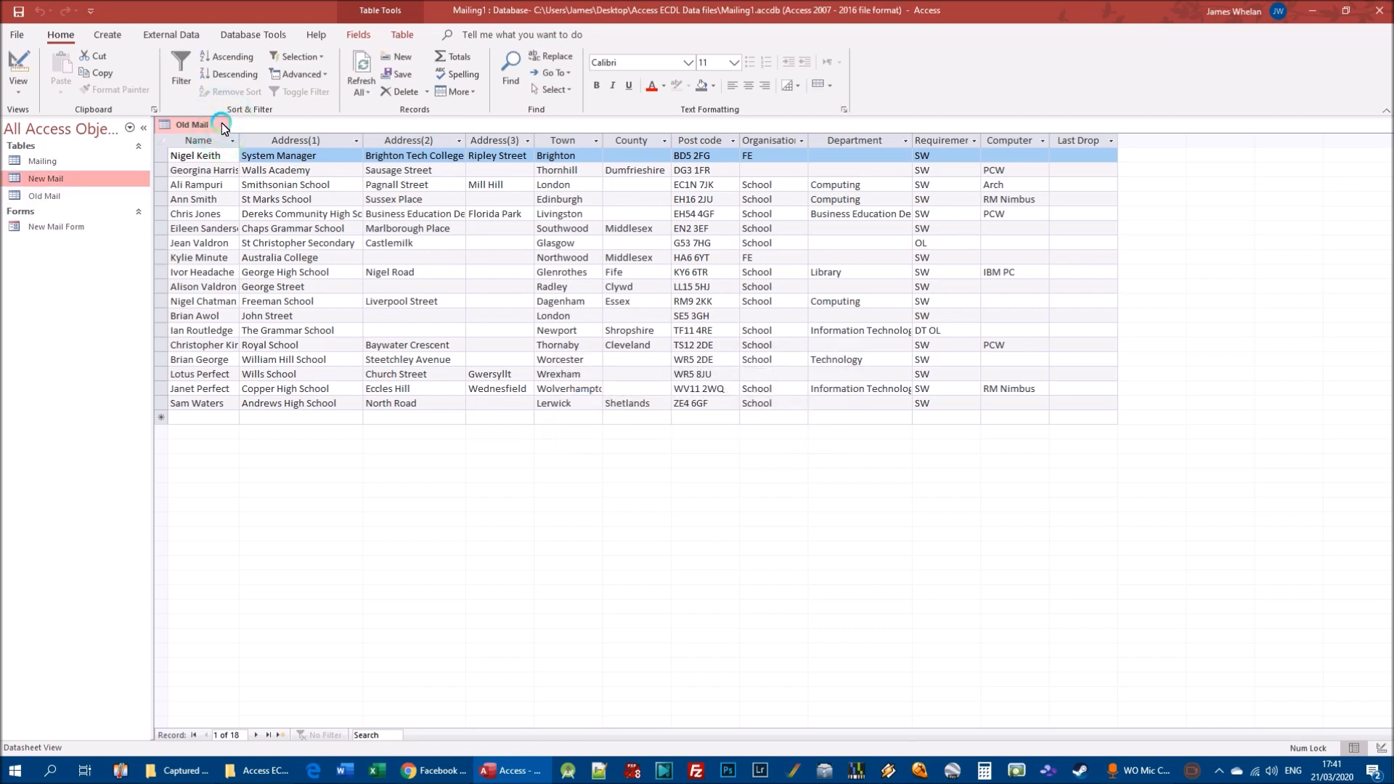
Step: Close the Old Mail table and delete it from the Mailing1 database
click(221, 125)
right_click(53, 195)
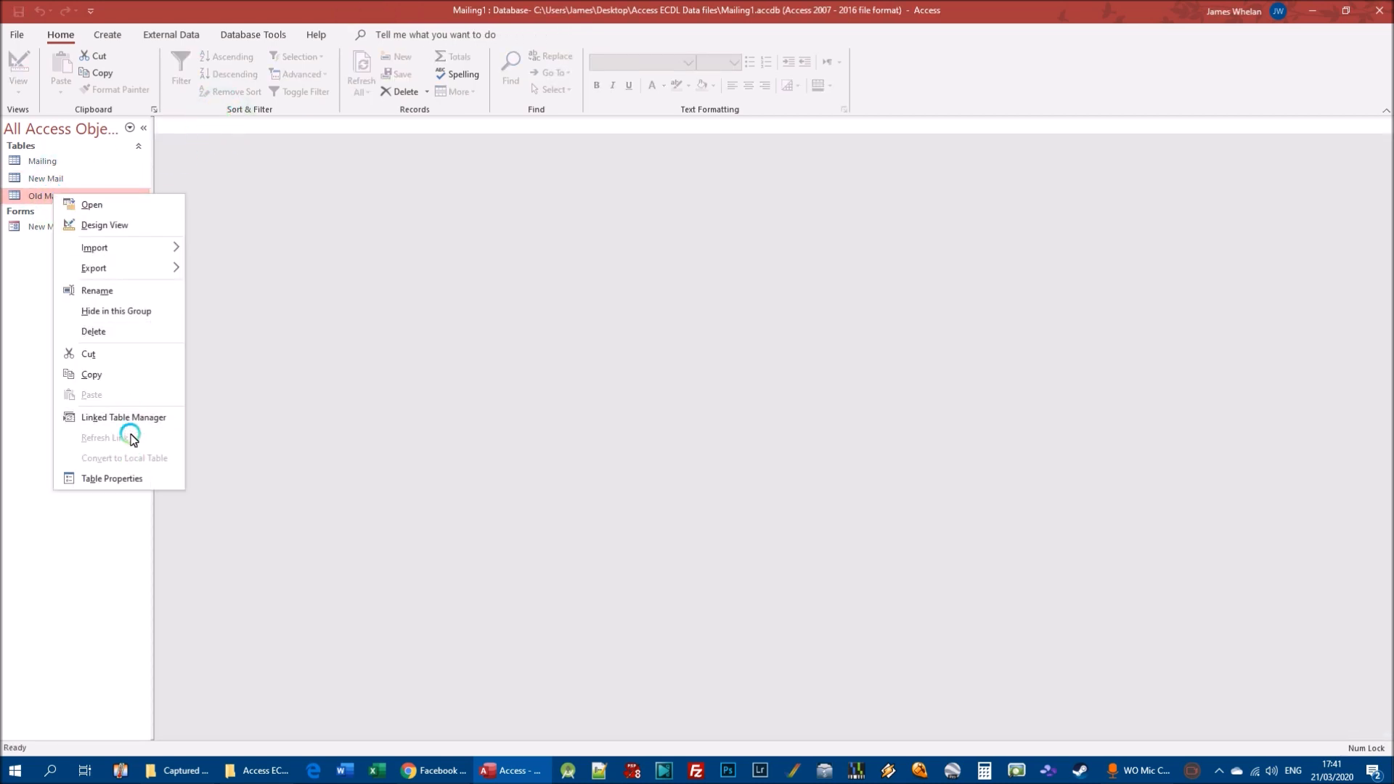
click(94, 331)
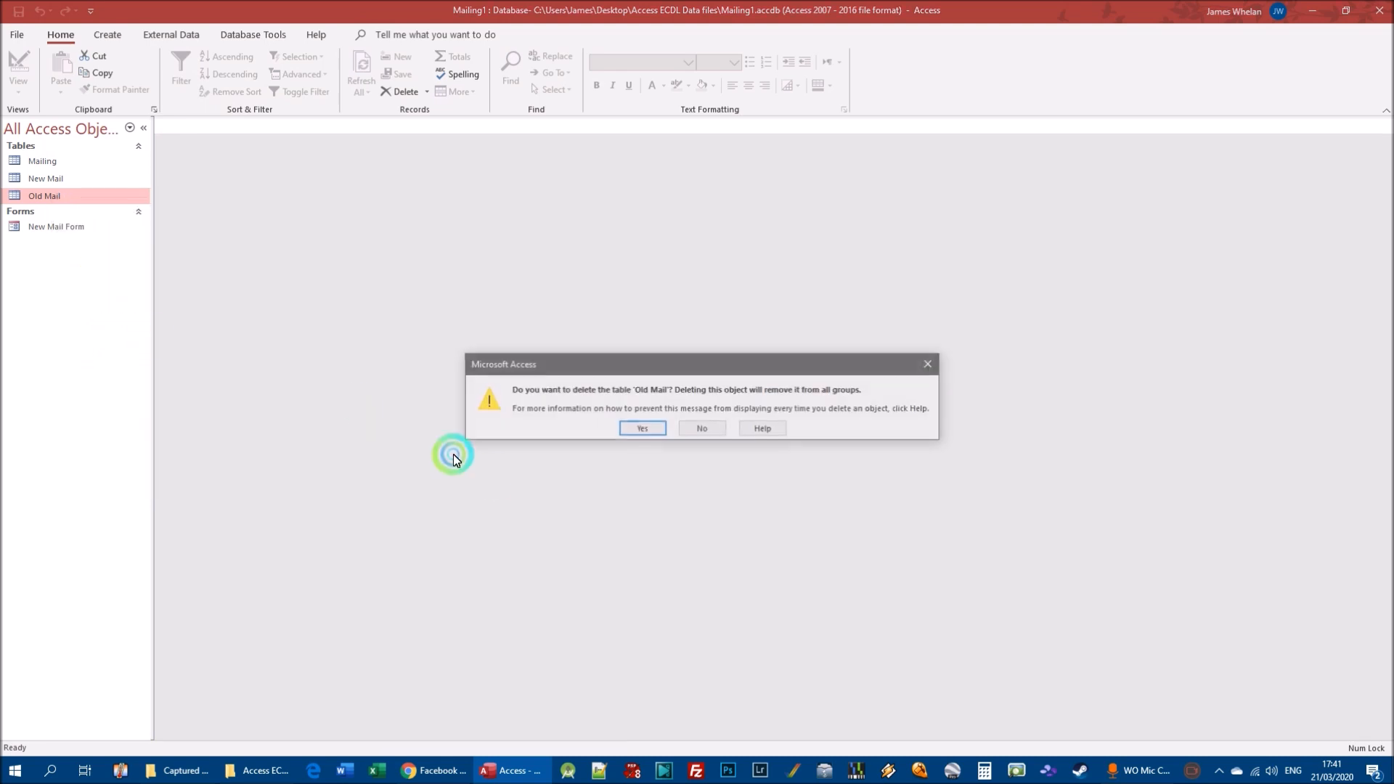
click(643, 427)
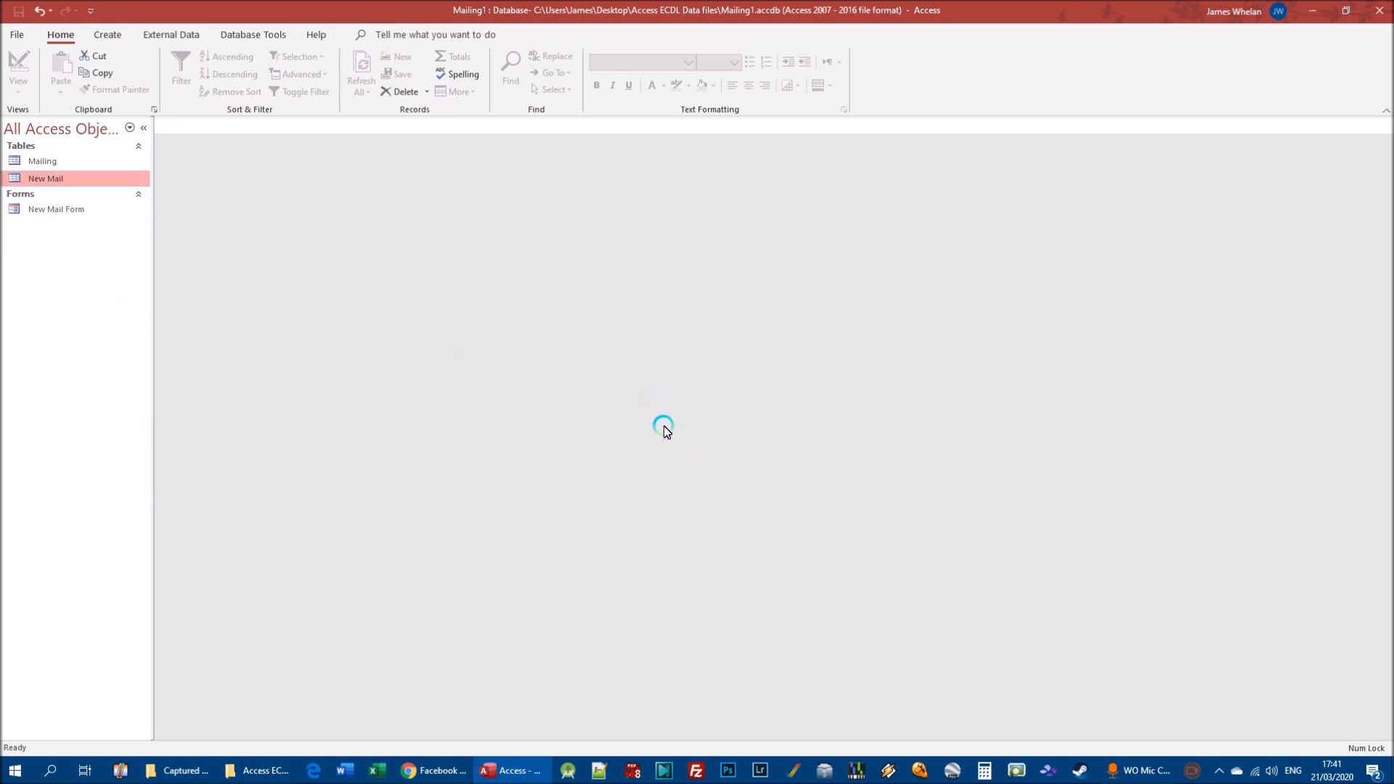